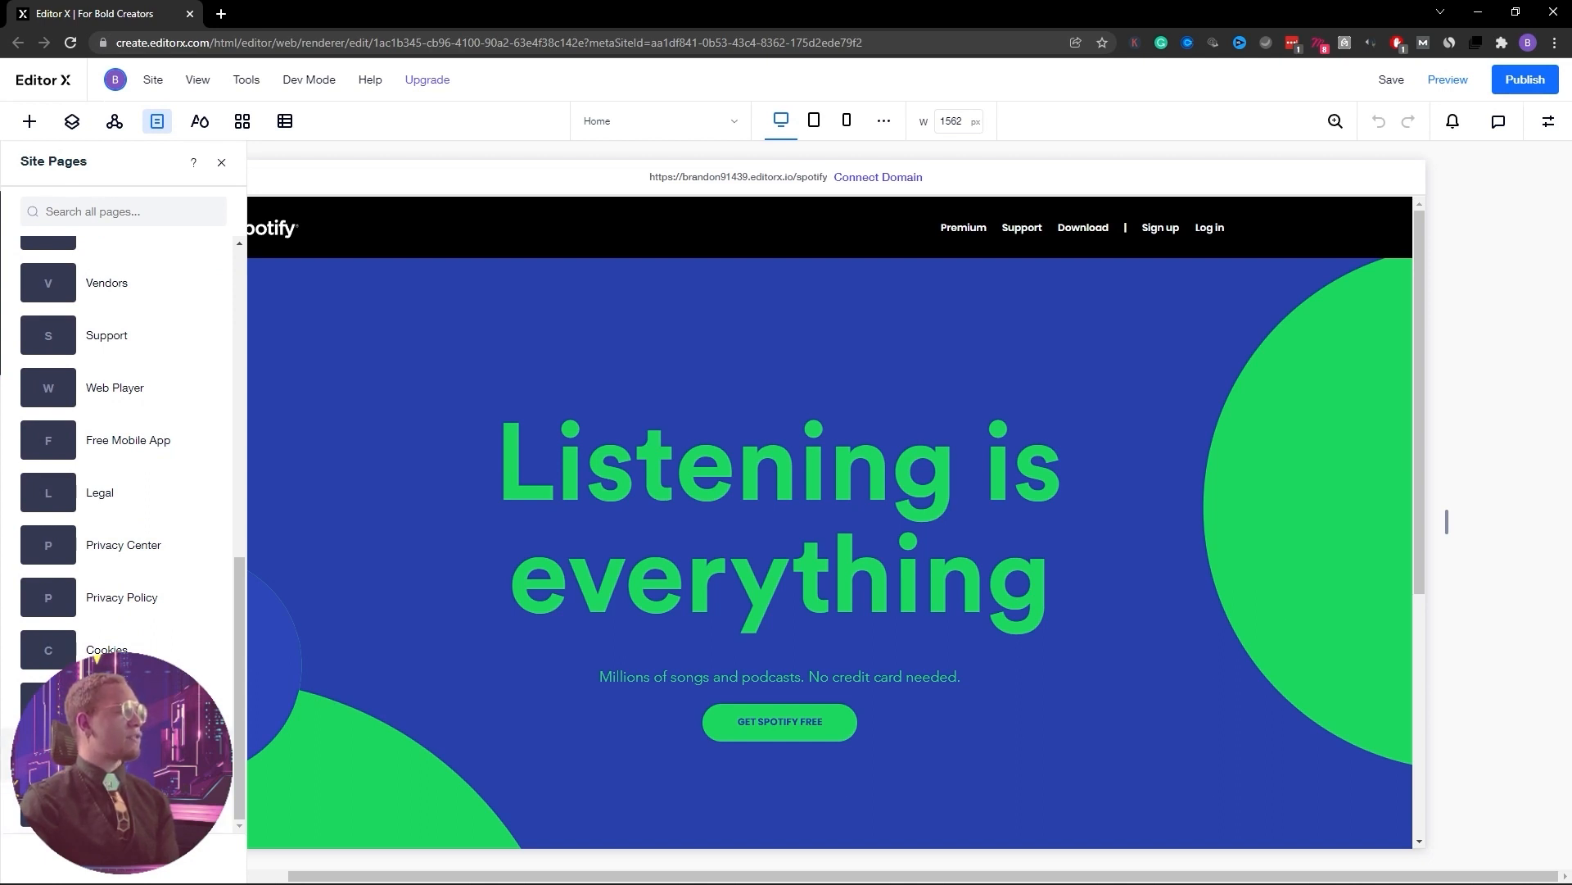
Switch to the blank New Page, close the page list, and select the header's Spotify logo
left_click(110, 760)
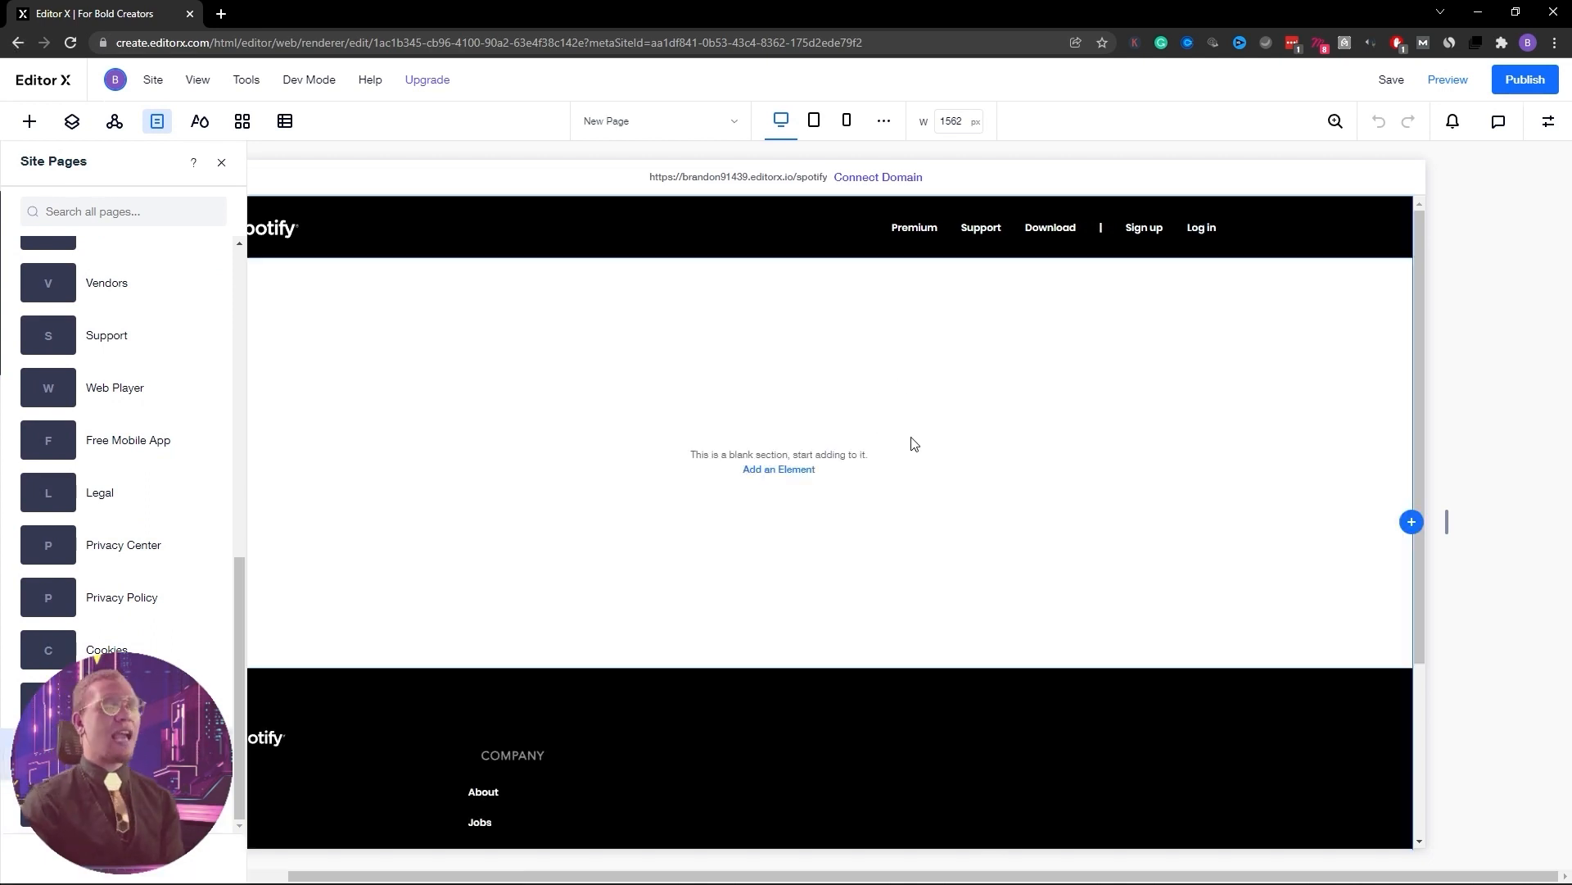
left_click(222, 162)
left_click(264, 231)
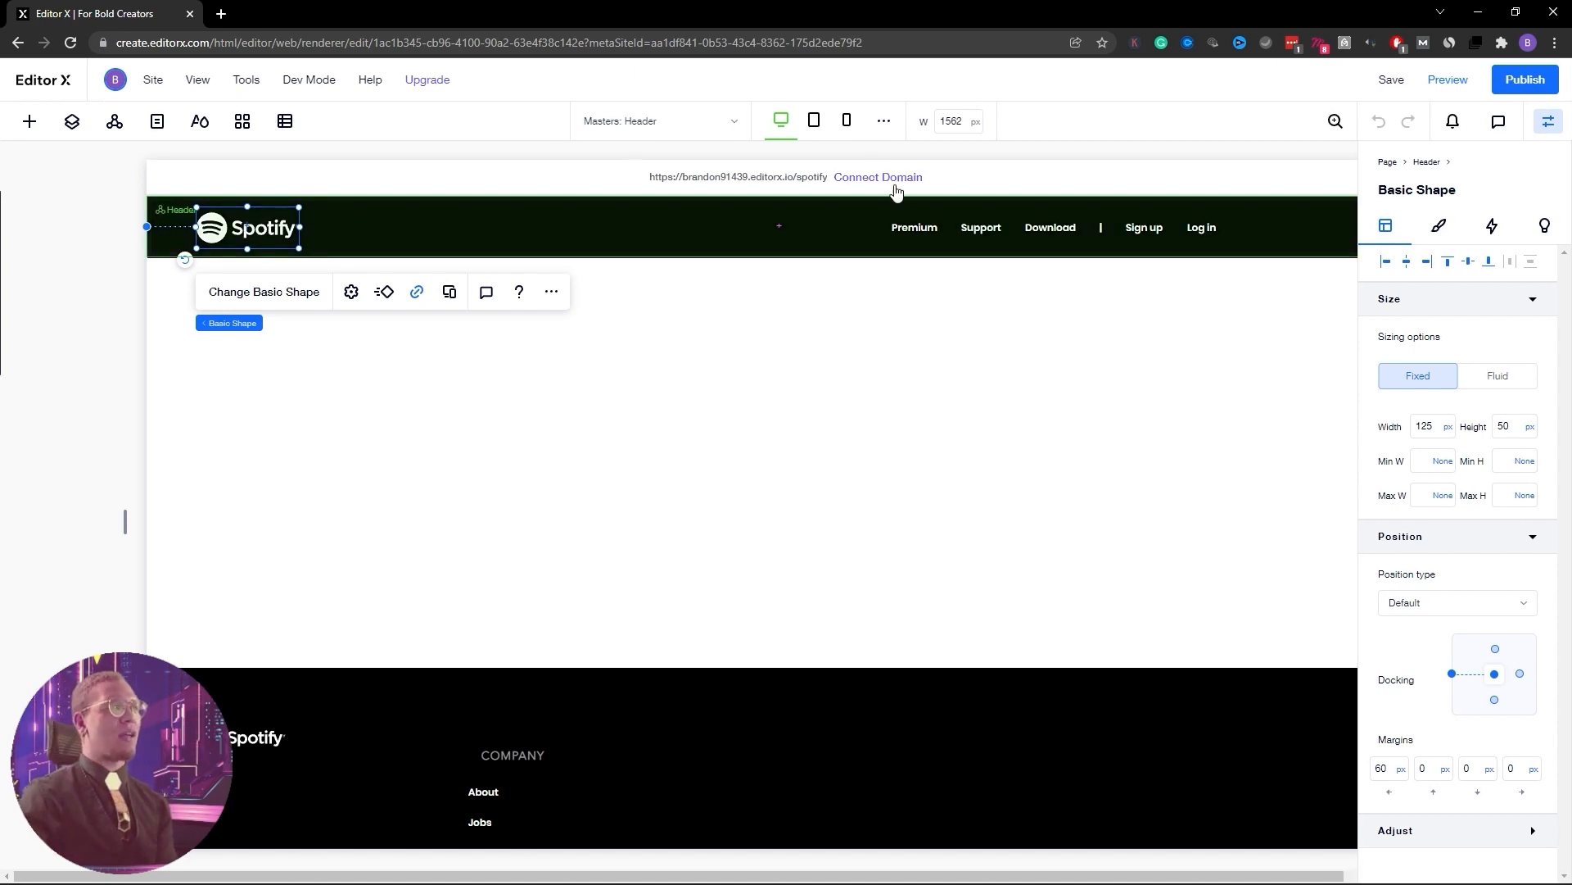
Delete the Spotify logo and the navigation menu from the New Page header
left_click(921, 224)
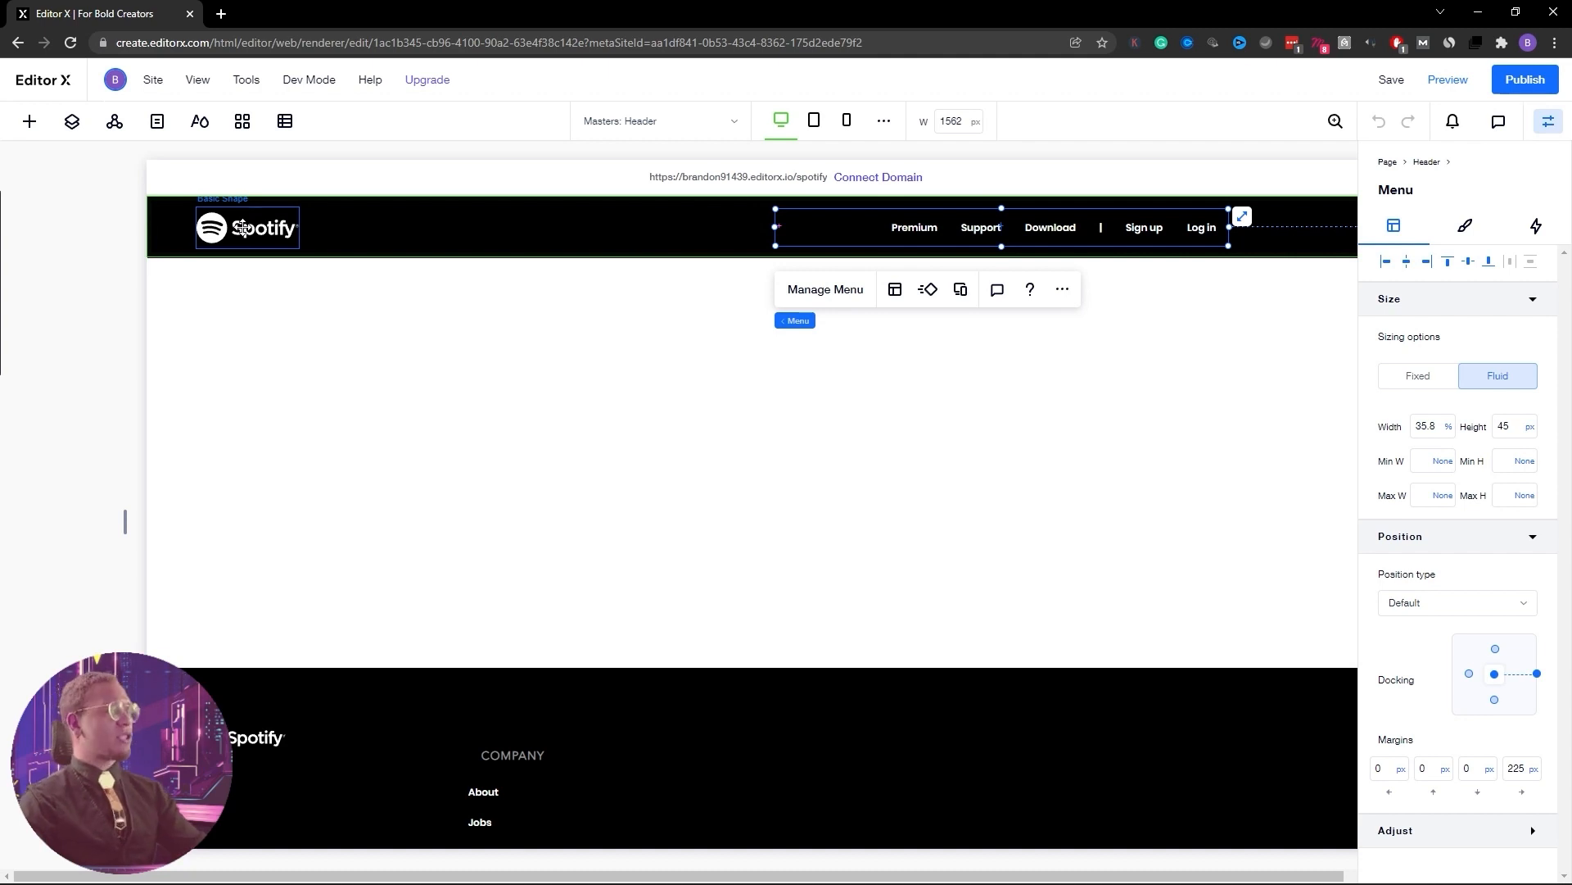
left_click(242, 228)
key("Delete")
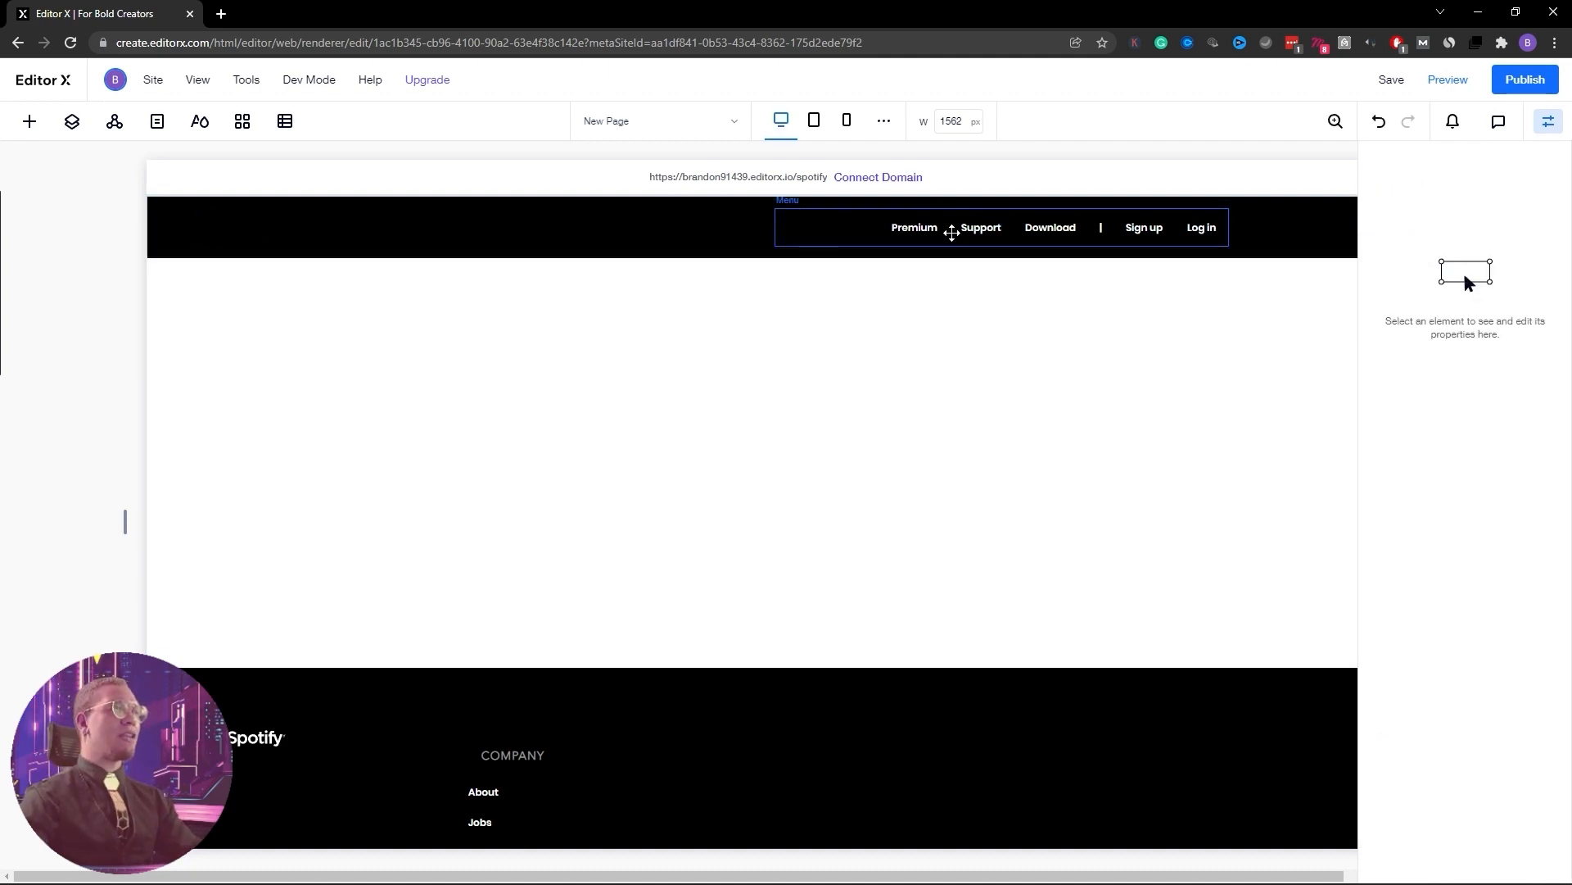
left_click(951, 233)
key("Delete")
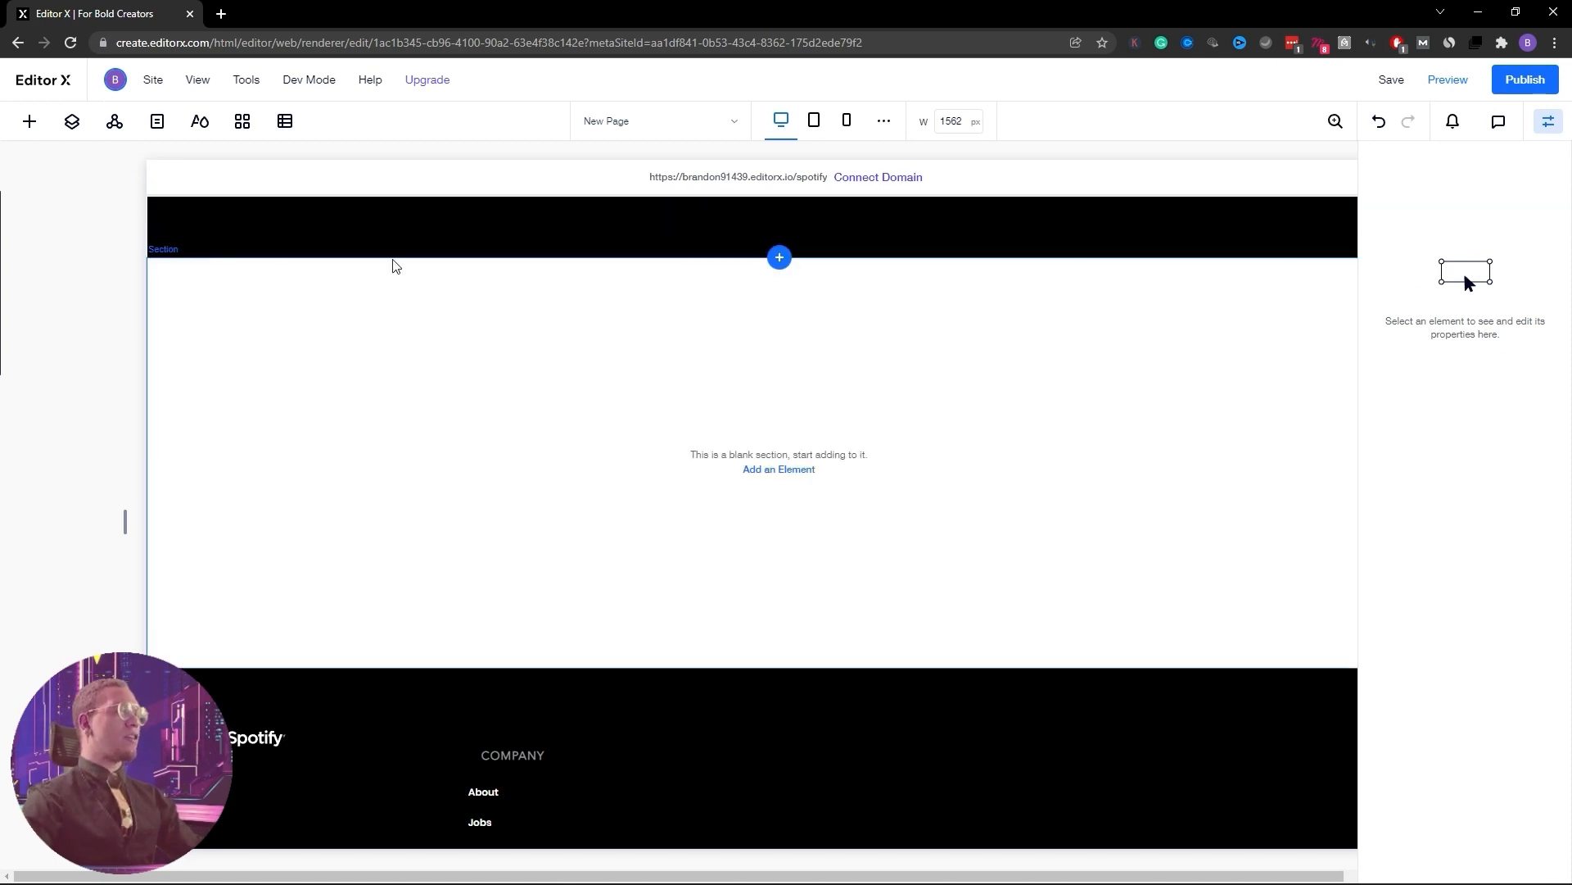
left_click(179, 236)
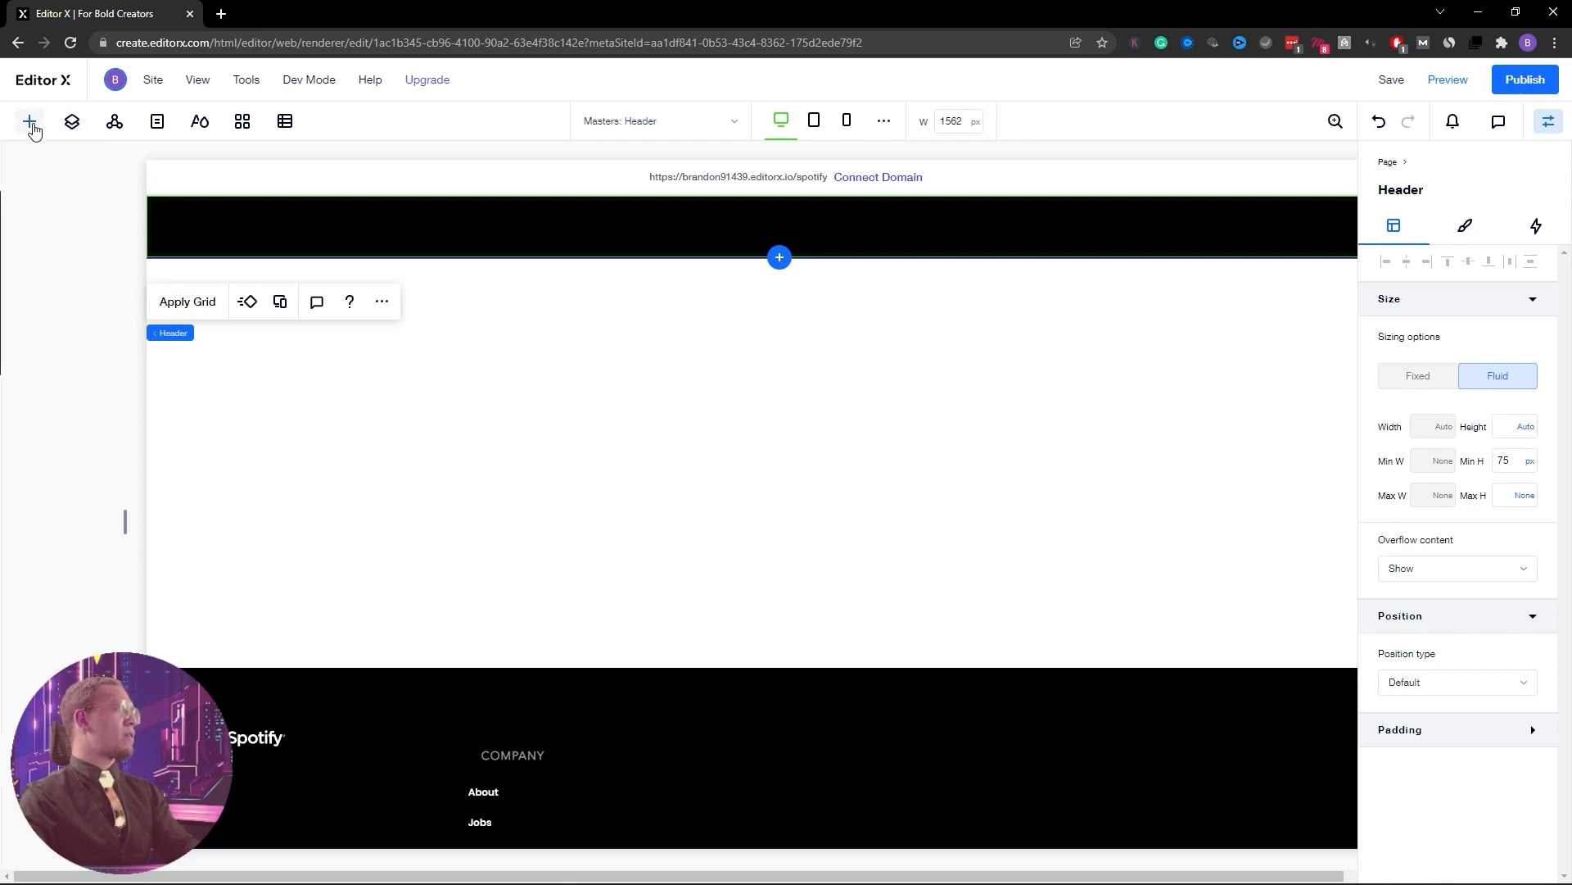
Place the first Horizontal Menus preset in the header's right side, 35% wide and 60 px tall
left_click(31, 123)
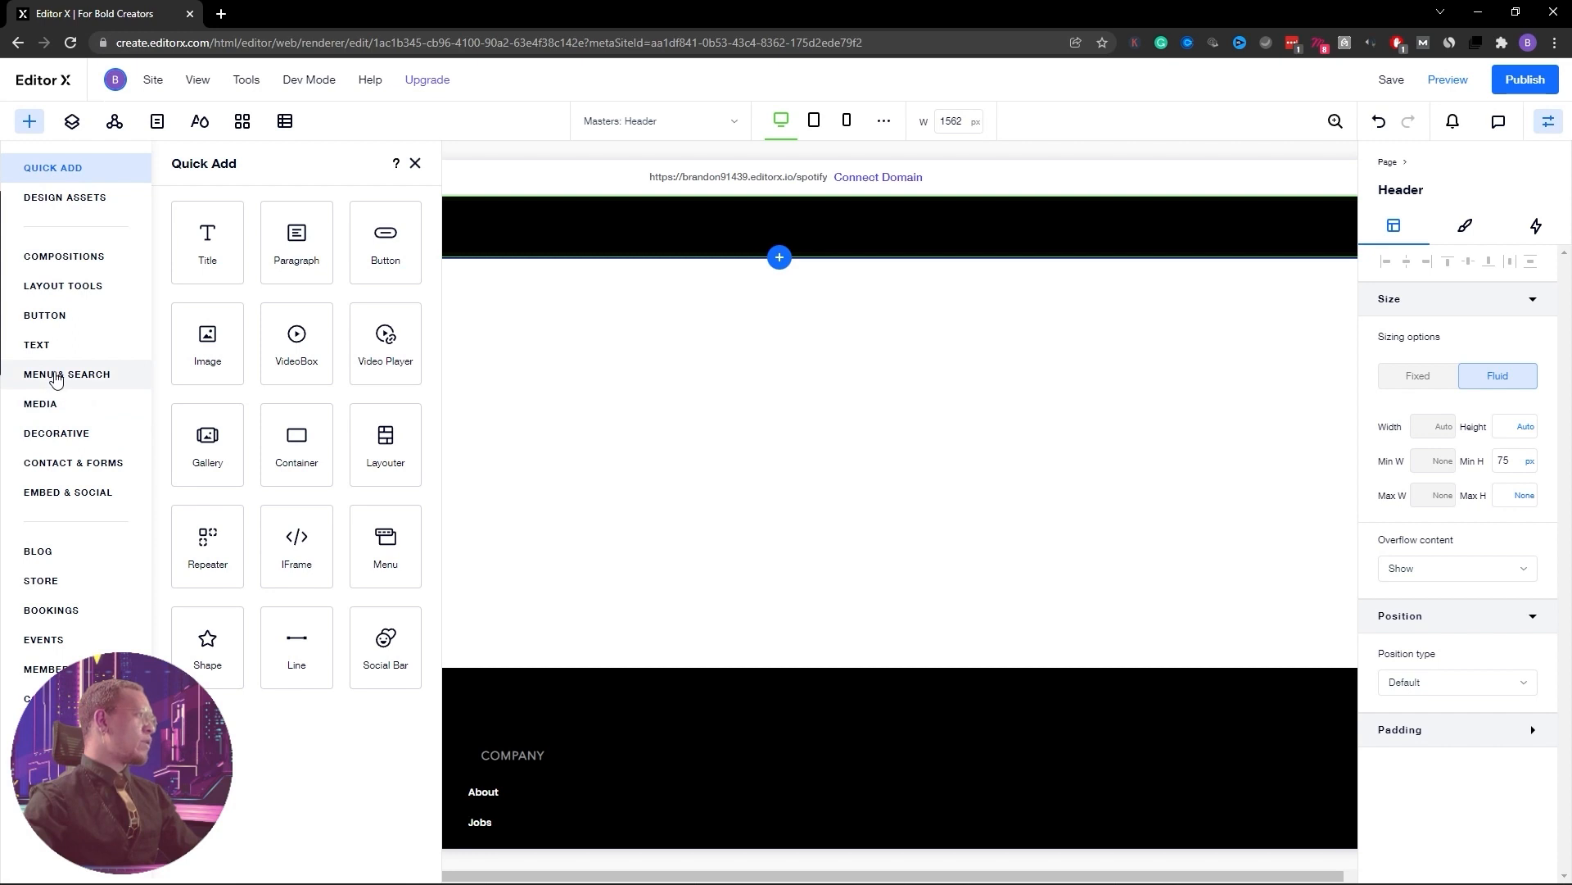
left_click(55, 377)
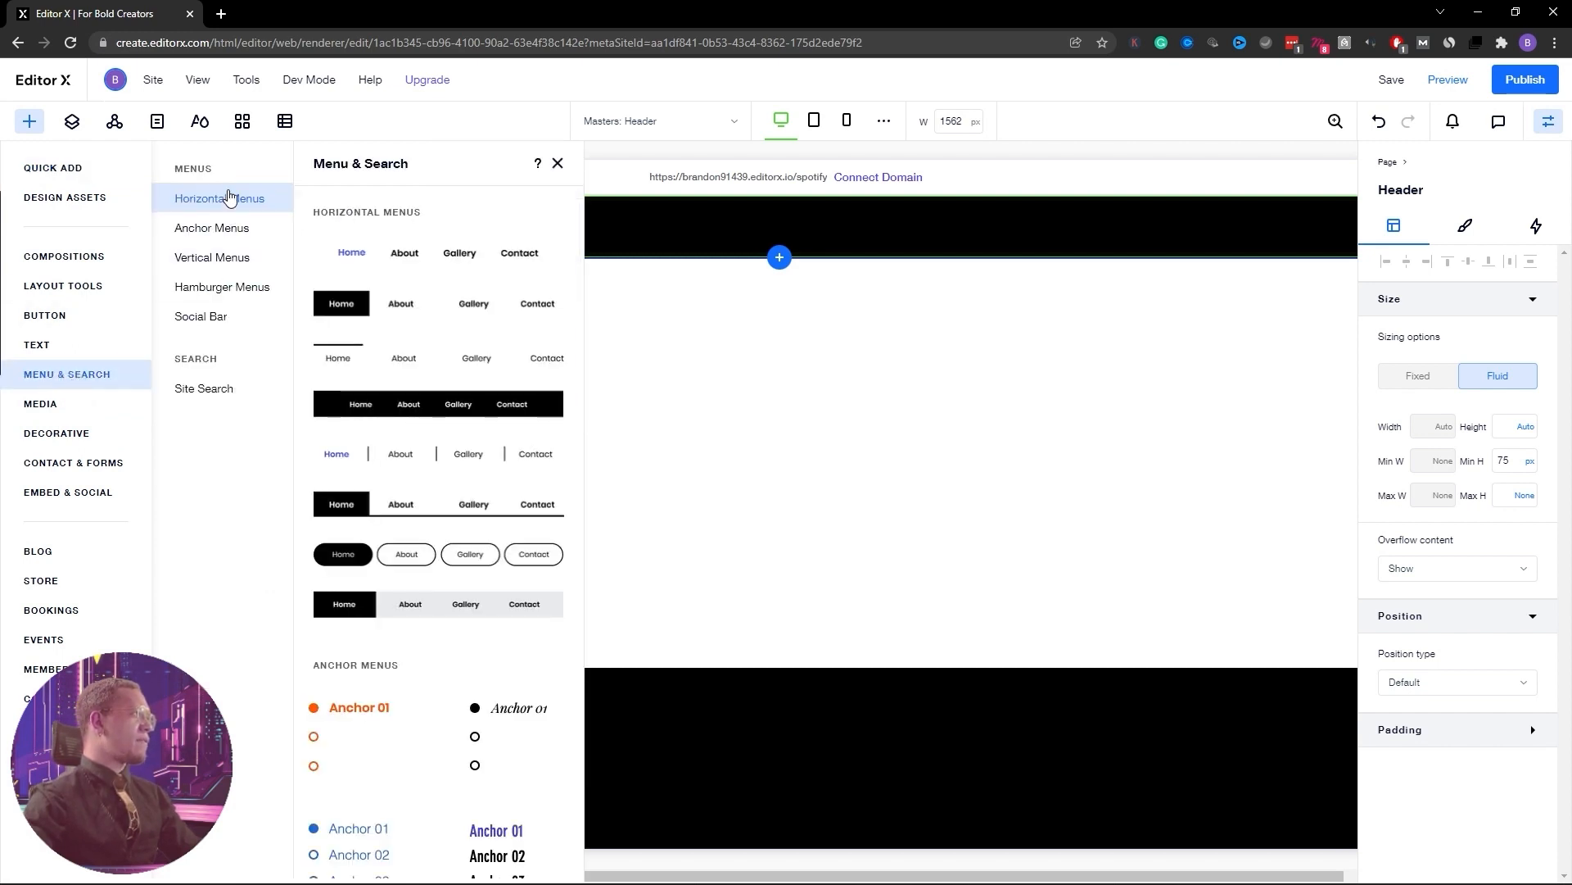
scroll(497, 313, "down", 1)
scroll(496, 320, "down", 10)
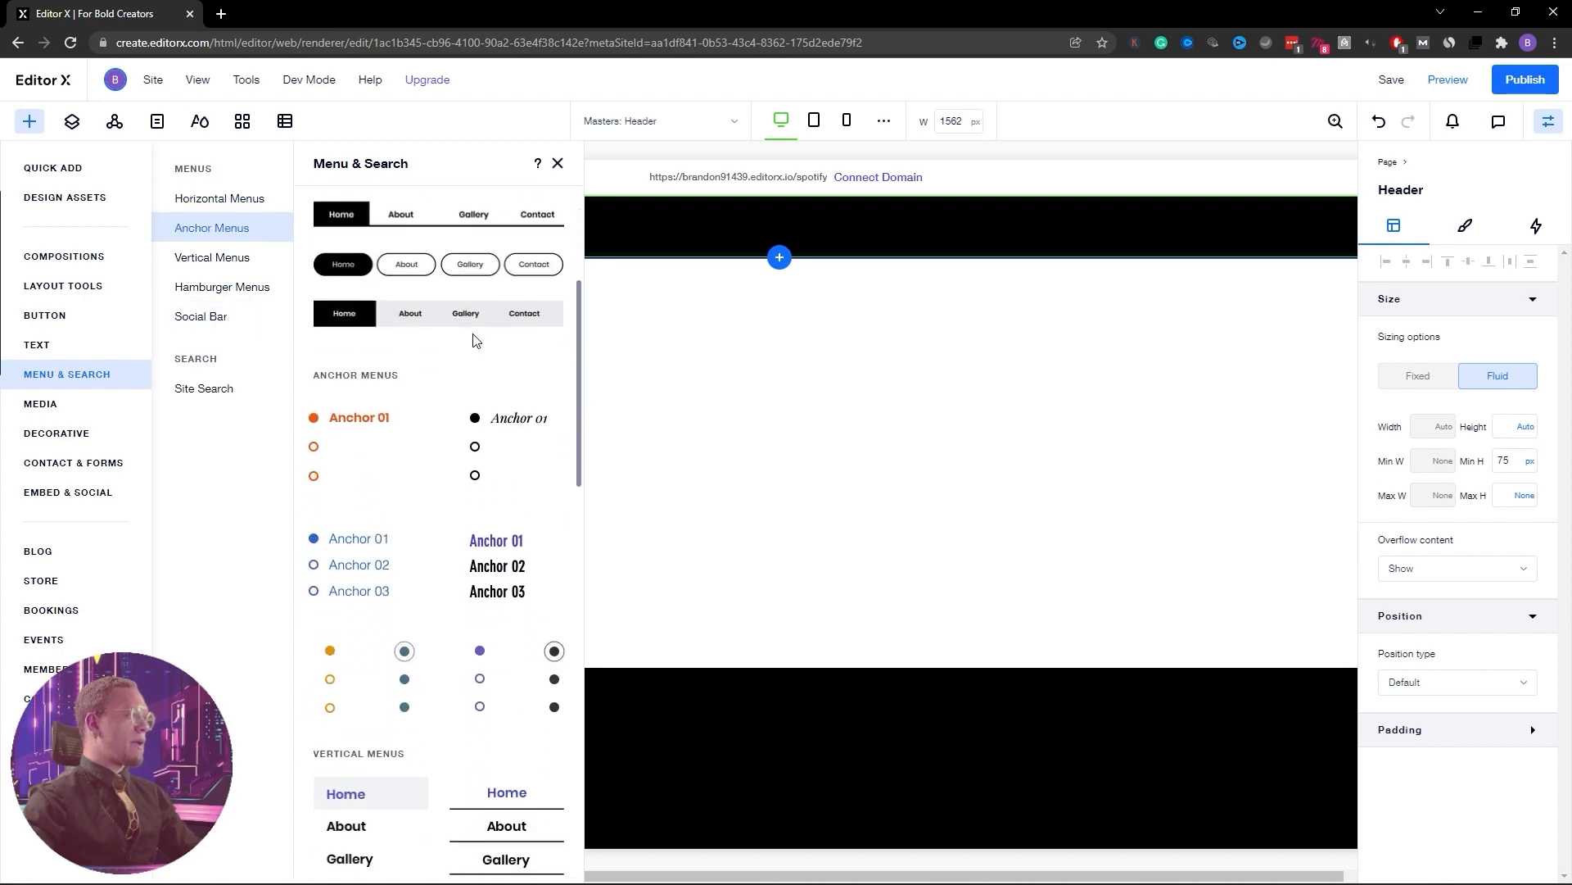
scroll(475, 341, "down", 5)
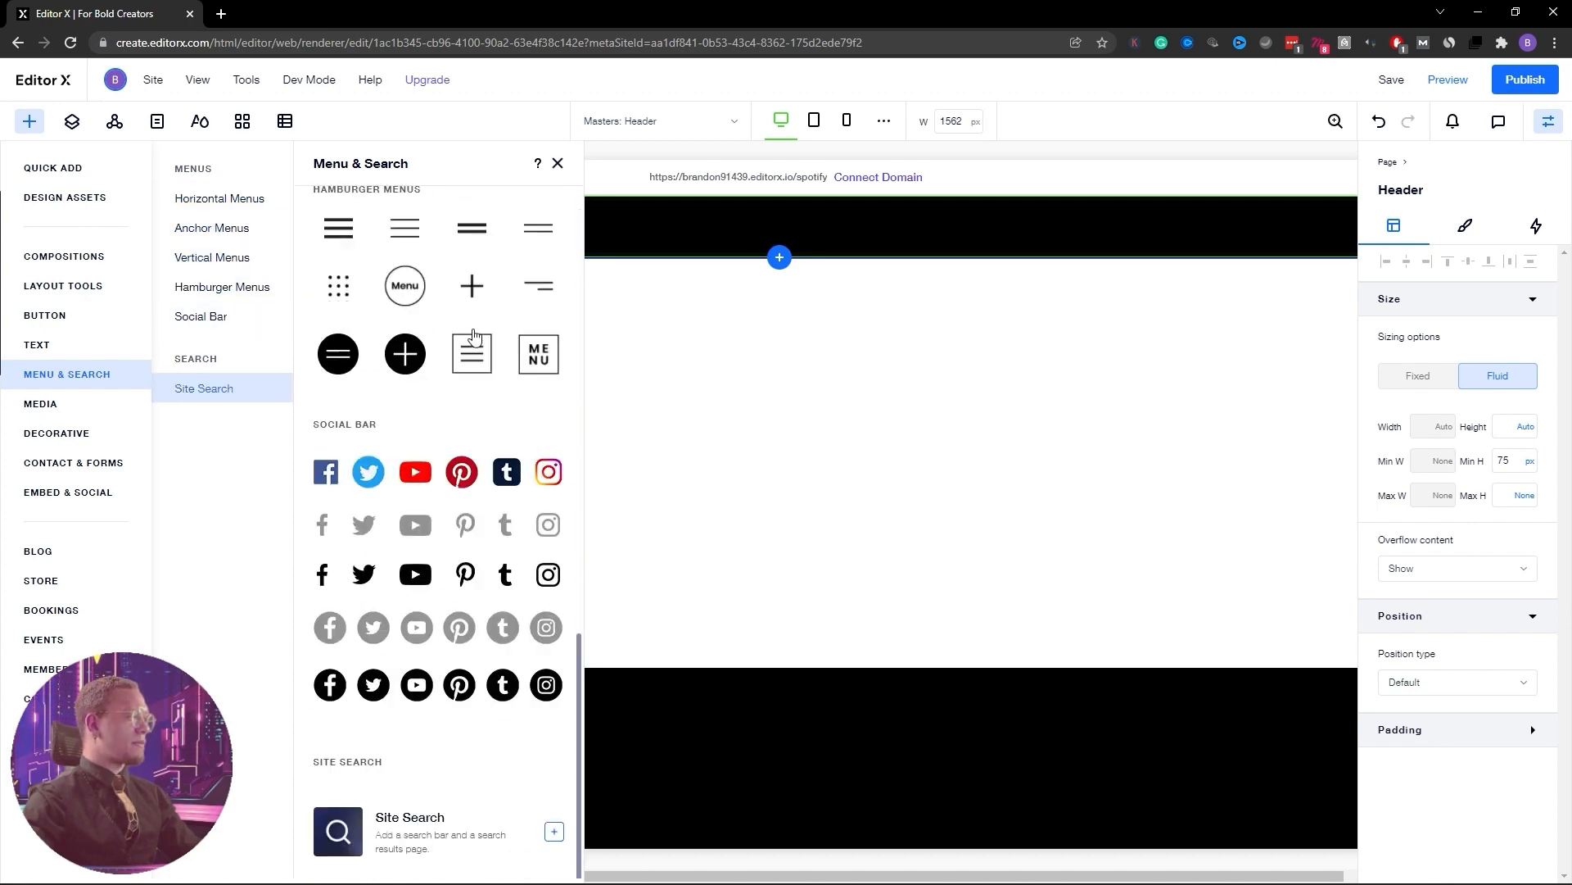
scroll(386, 355, "up", 15)
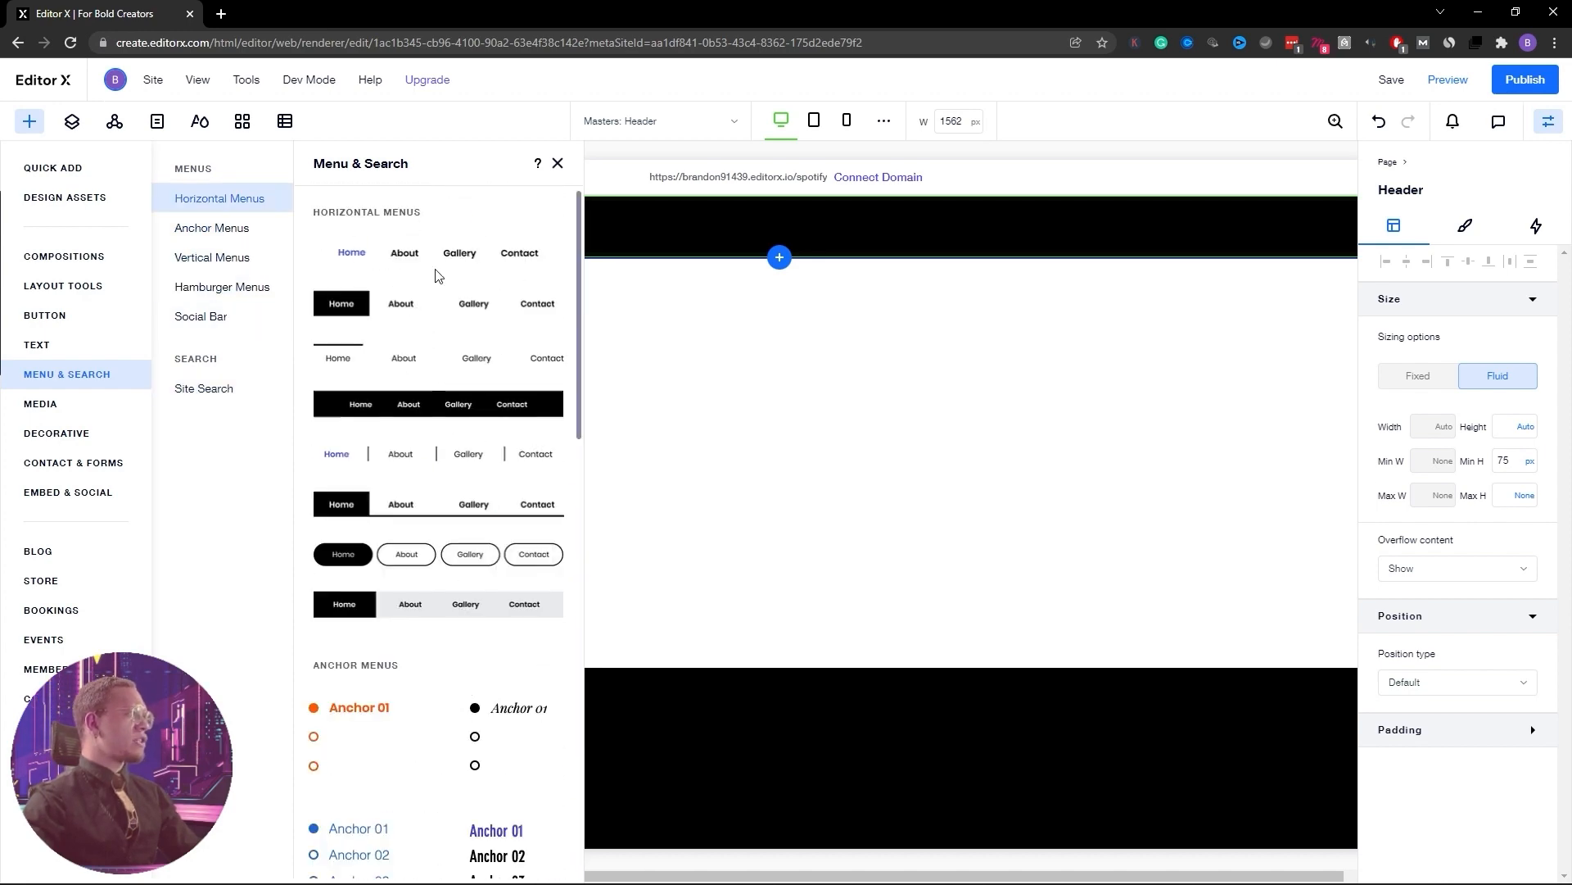
left_click_drag(403, 258, 1097, 224)
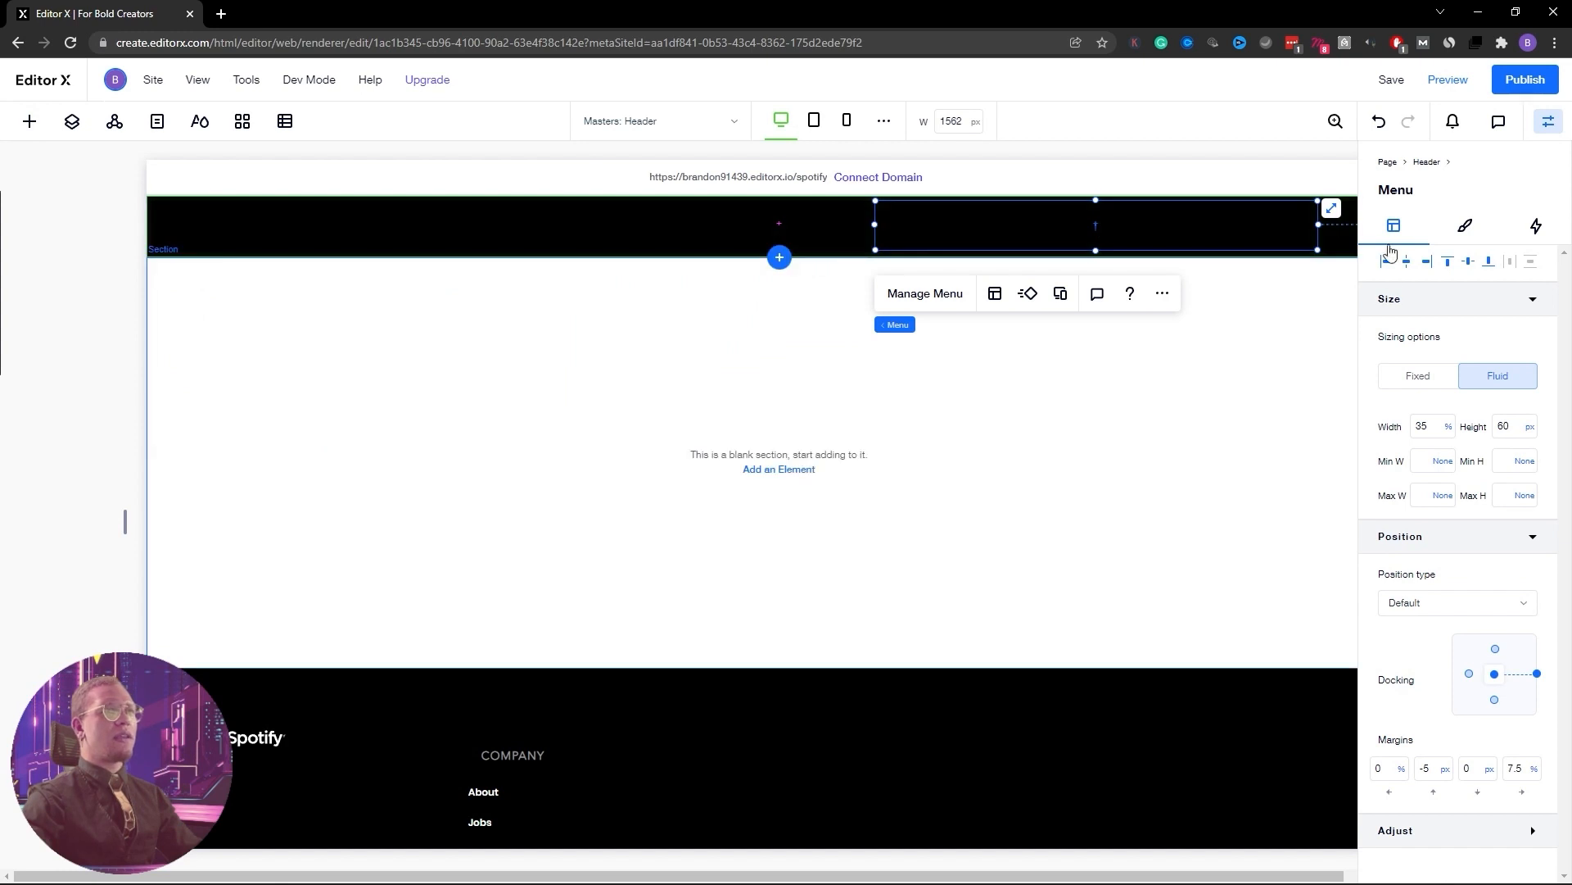
Make the header menu text white, then reposition and widen it to show Premium through Log in
left_click(1465, 228)
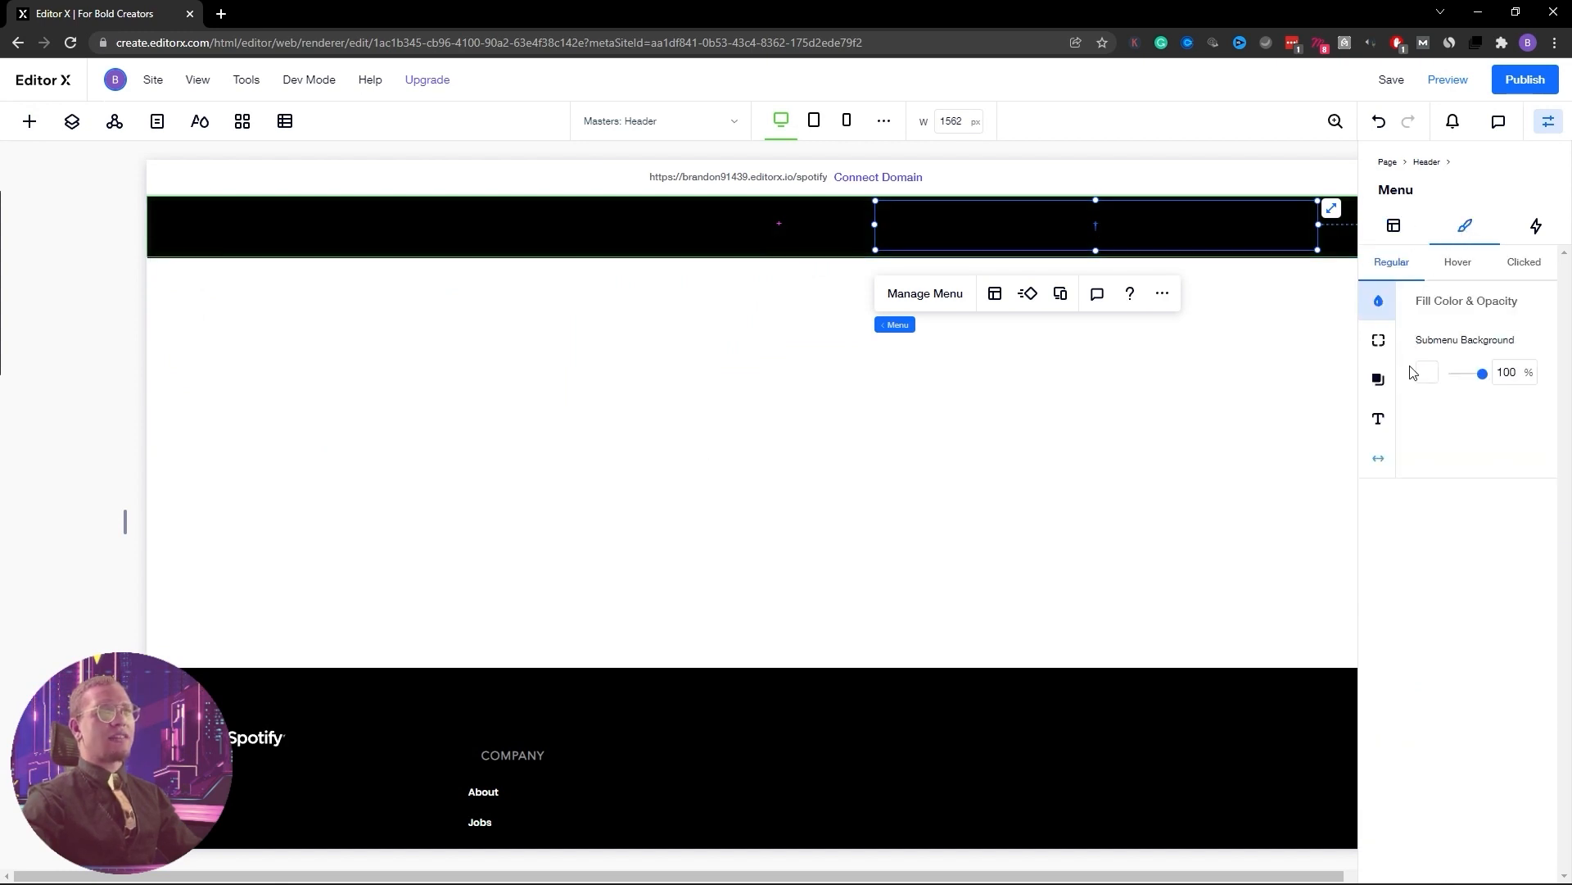
left_click(1378, 419)
left_click(1525, 343)
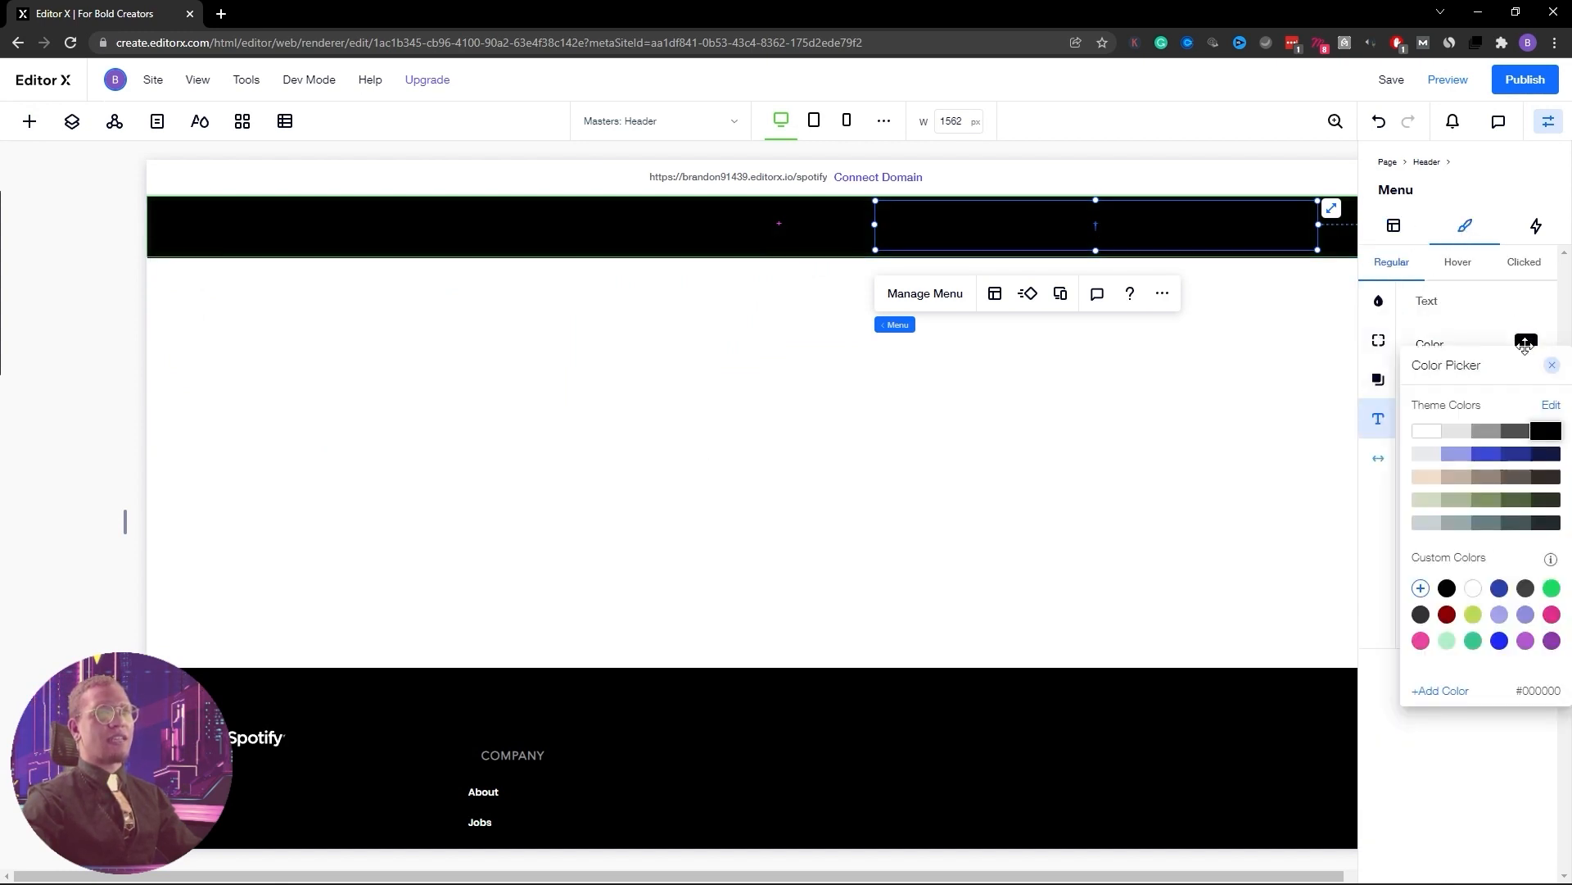
left_click(1423, 432)
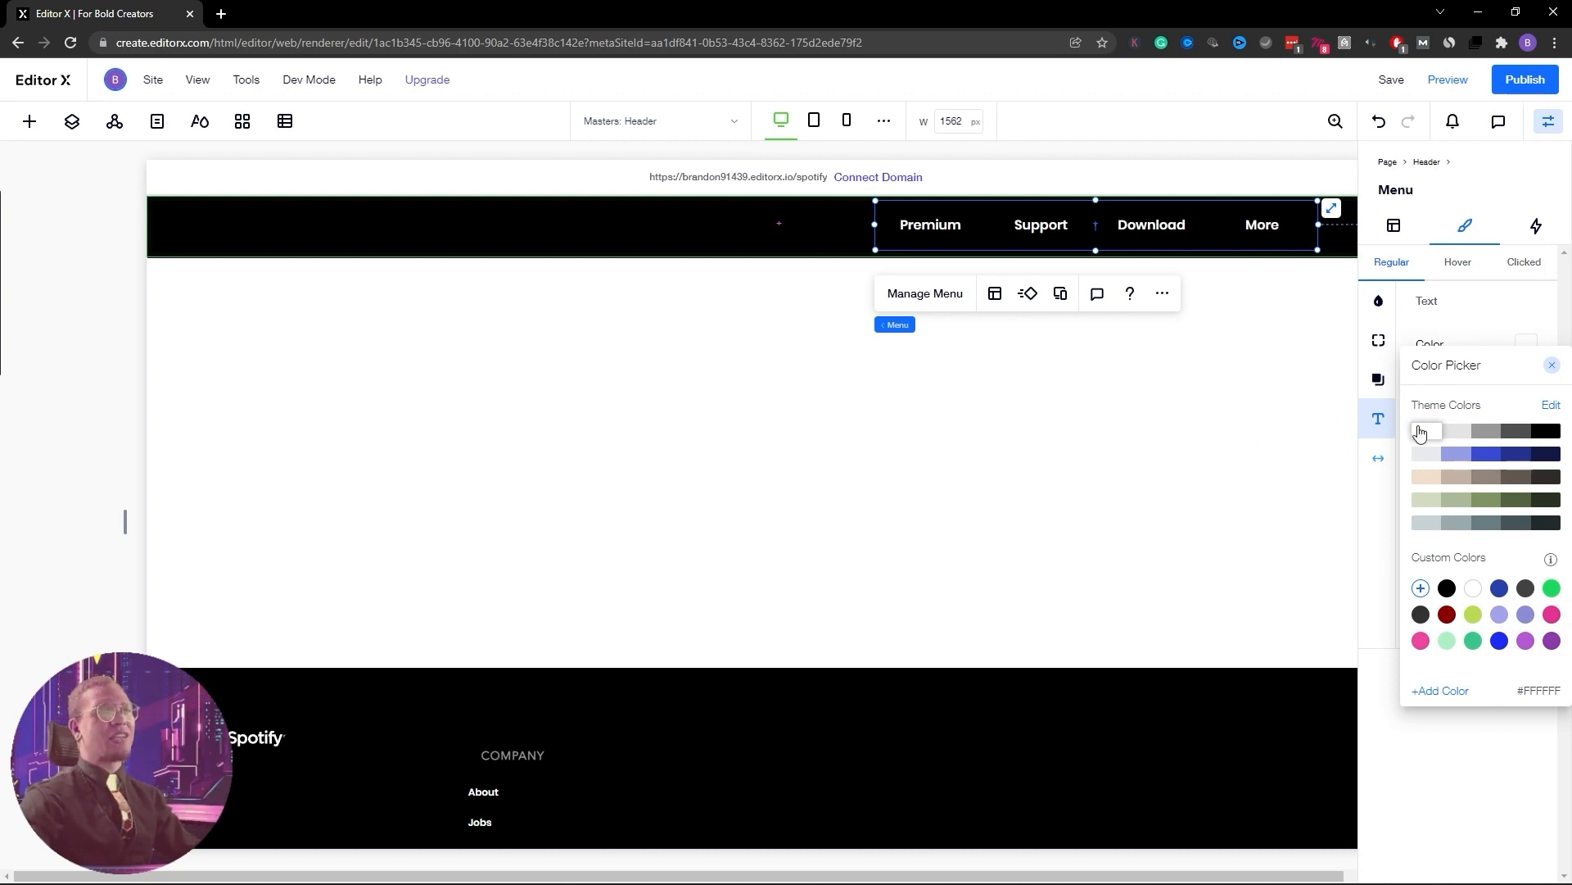
left_click(1168, 431)
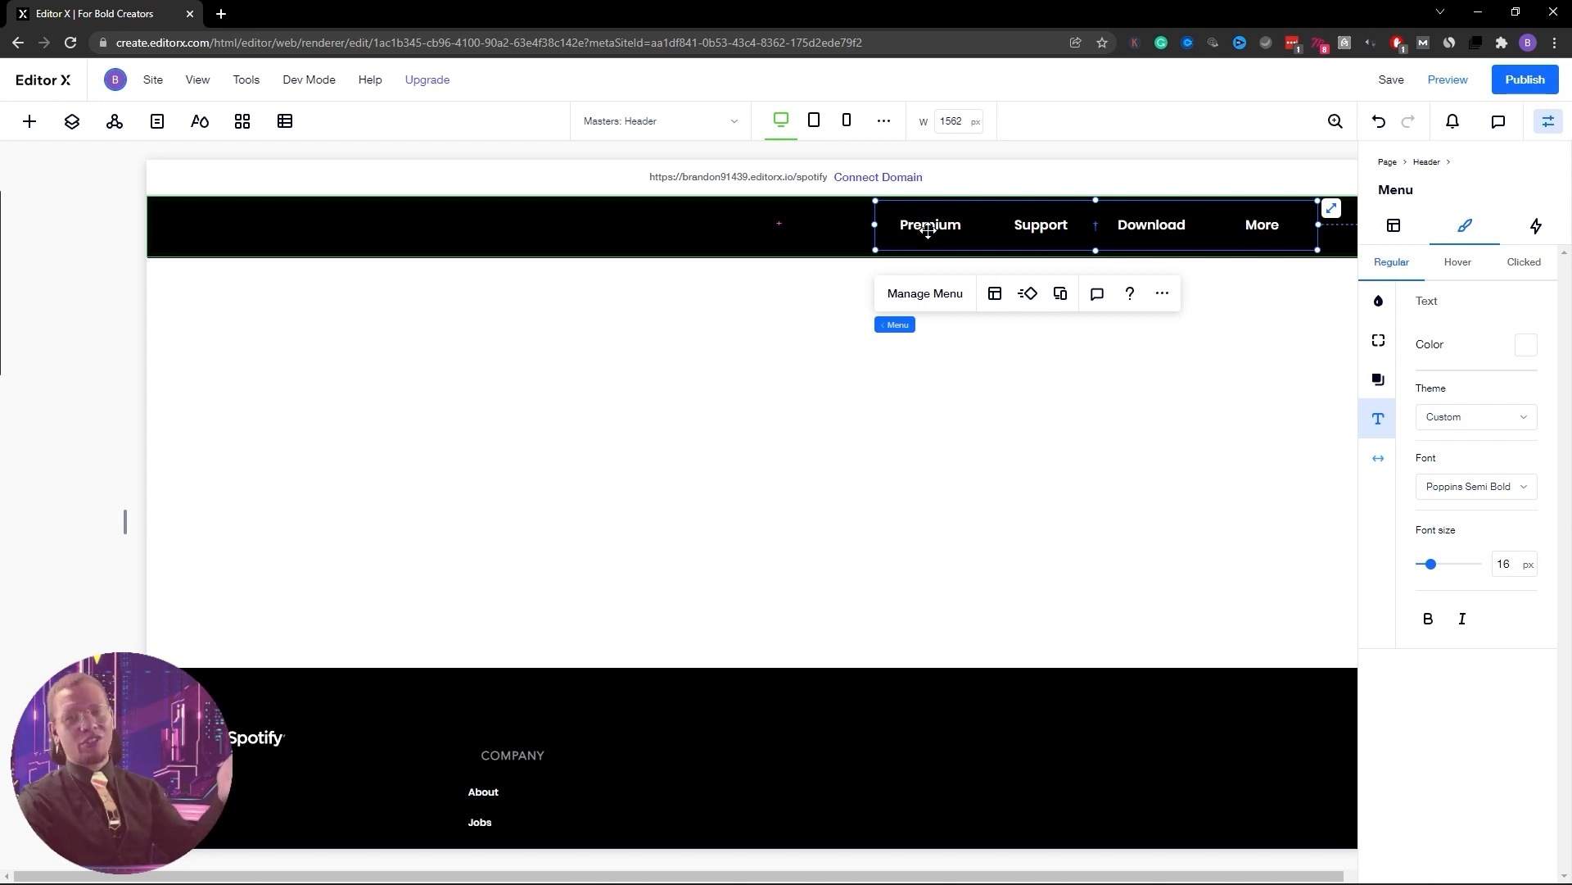
left_click_drag(928, 231, 849, 231)
left_click_drag(1253, 227, 1390, 227)
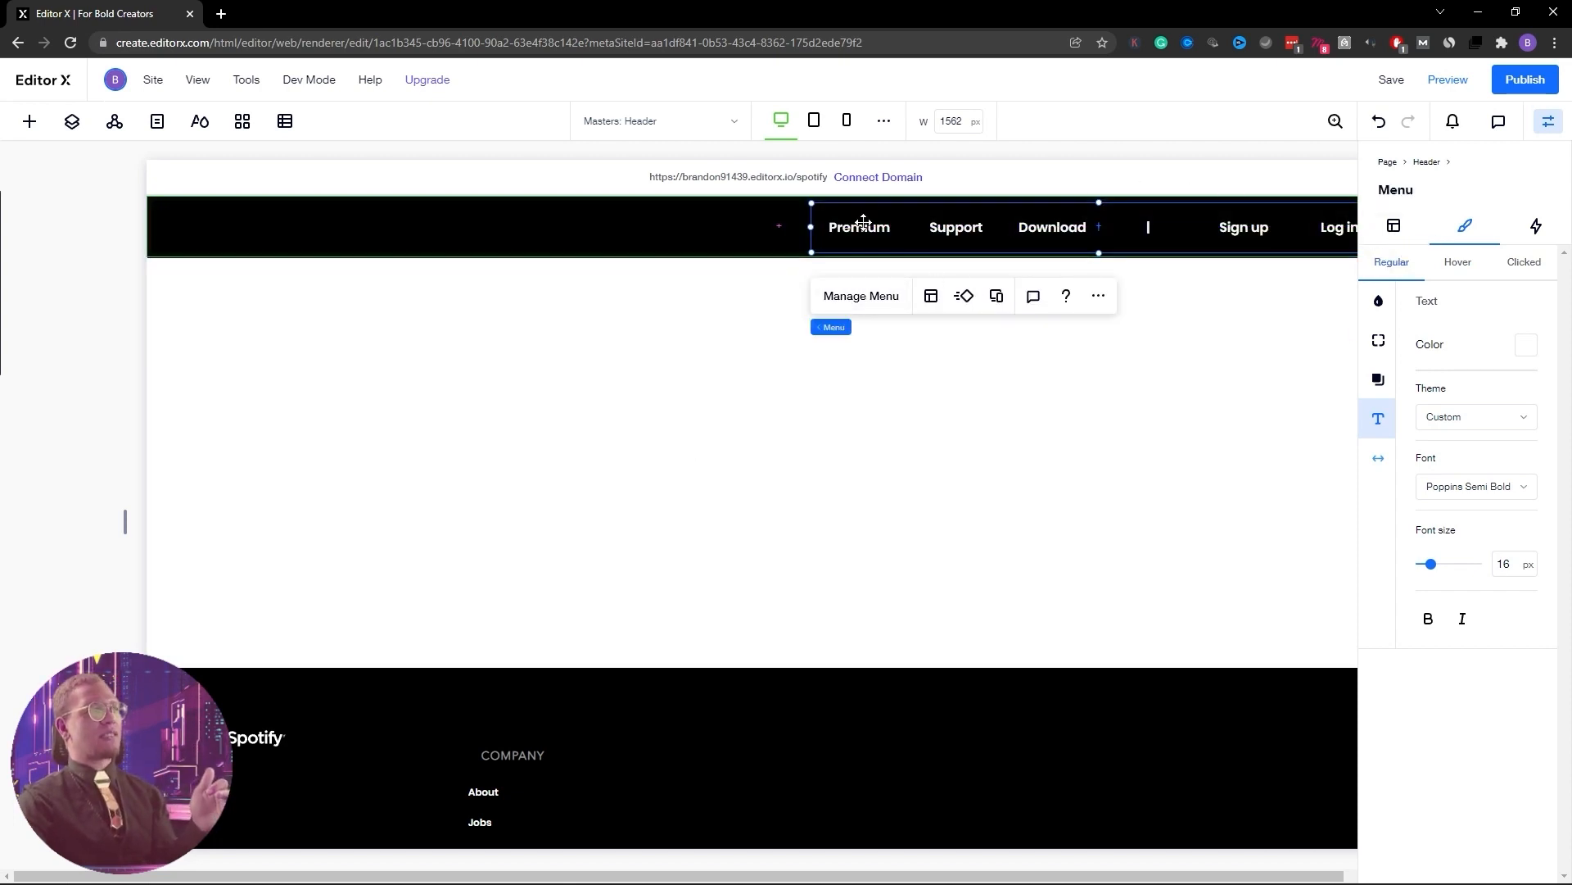
left_click(860, 298)
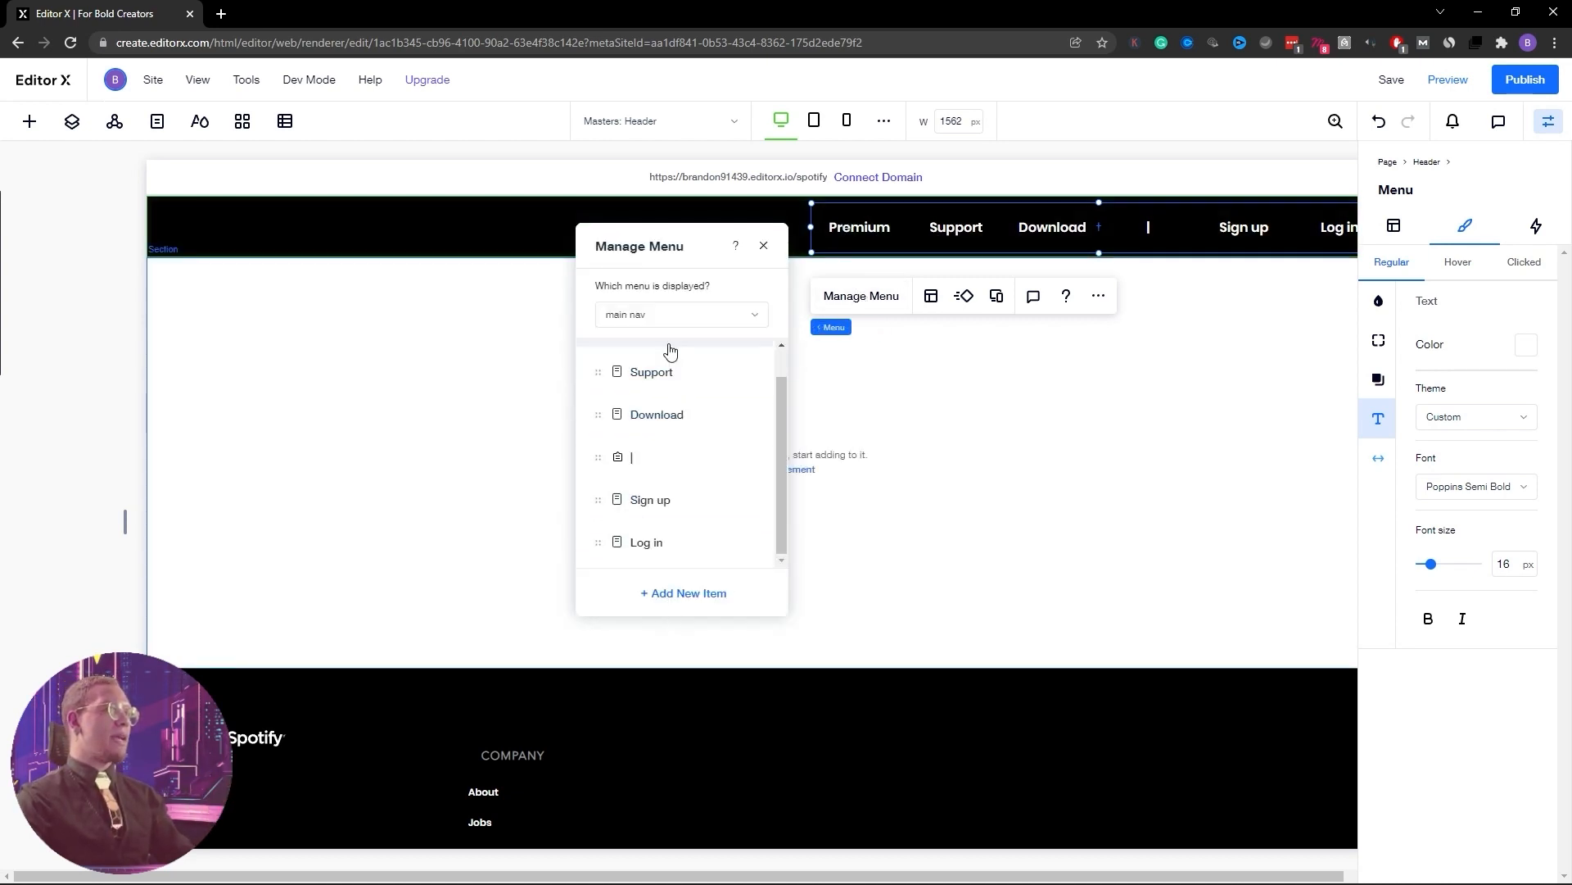
left_click(685, 317)
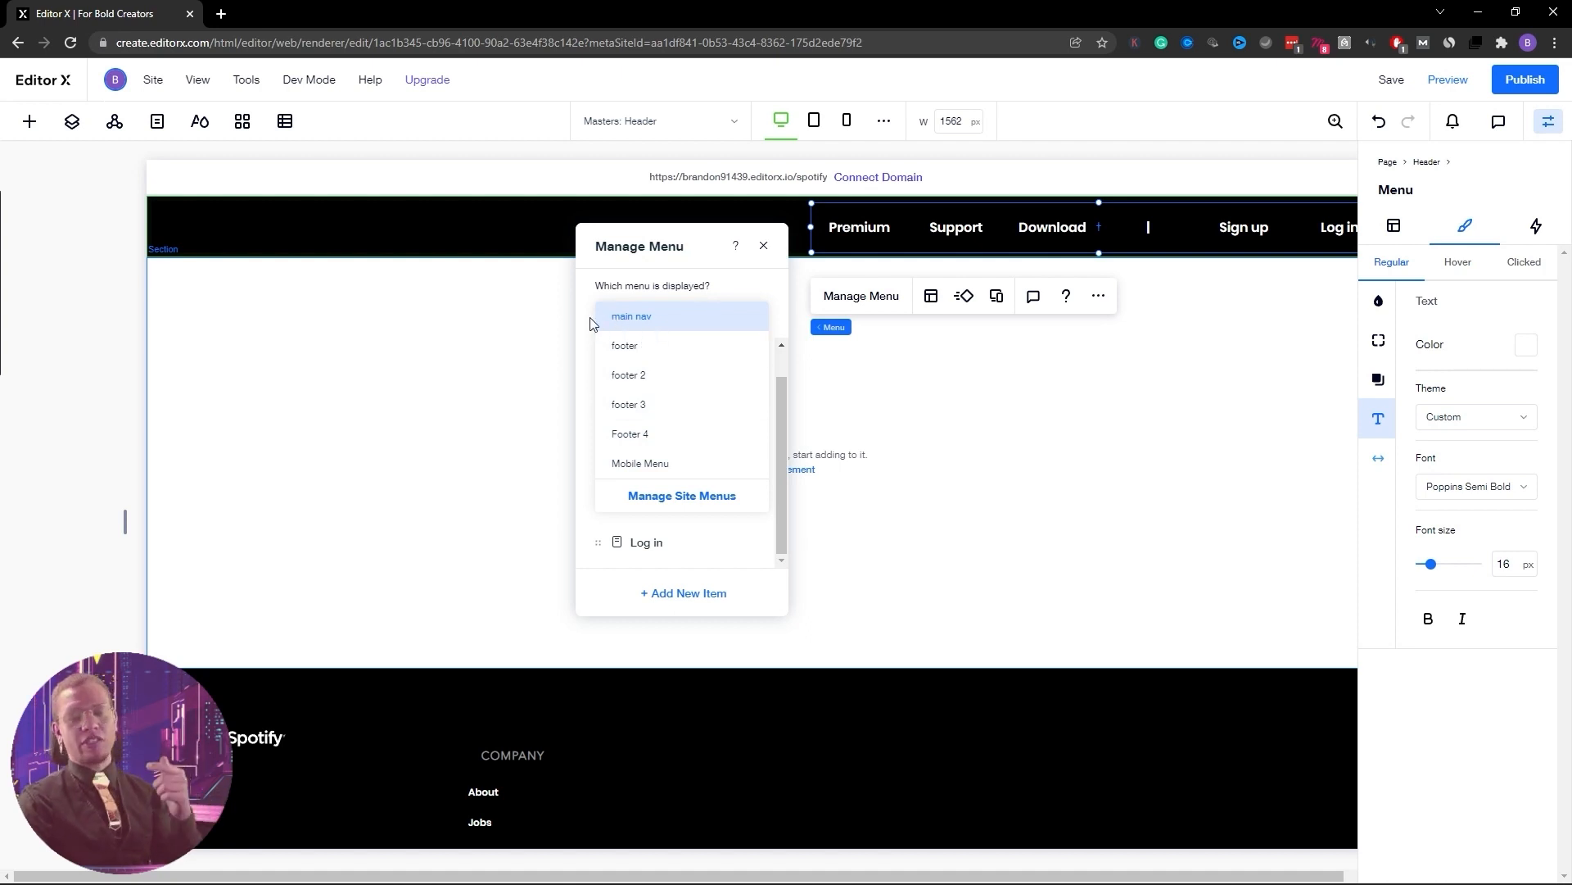
left_click(639, 318)
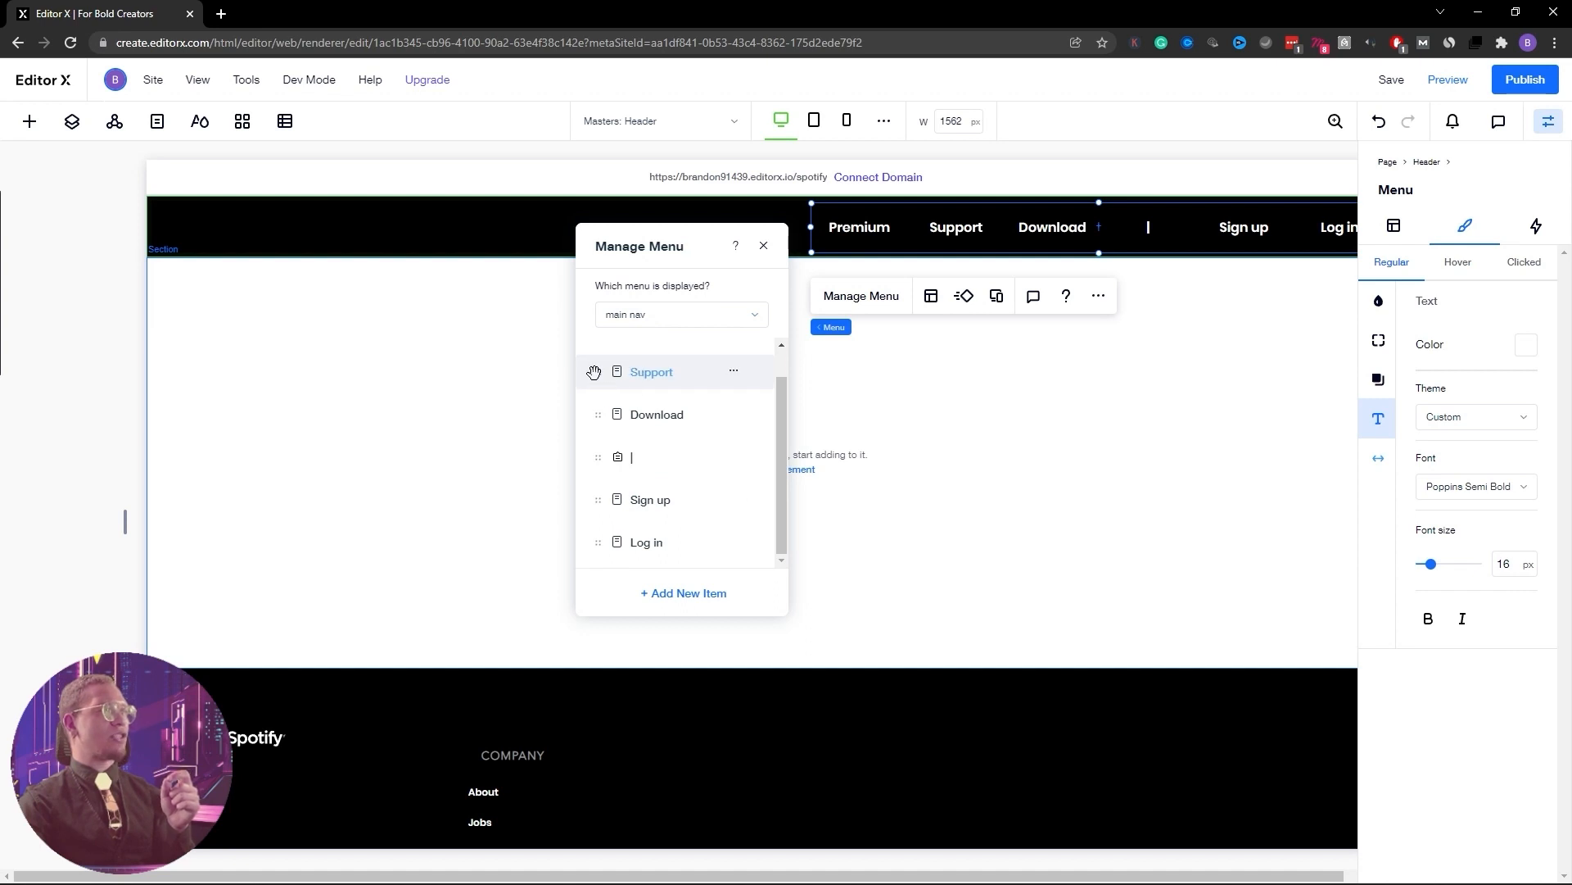
scroll(619, 475, "up", 1)
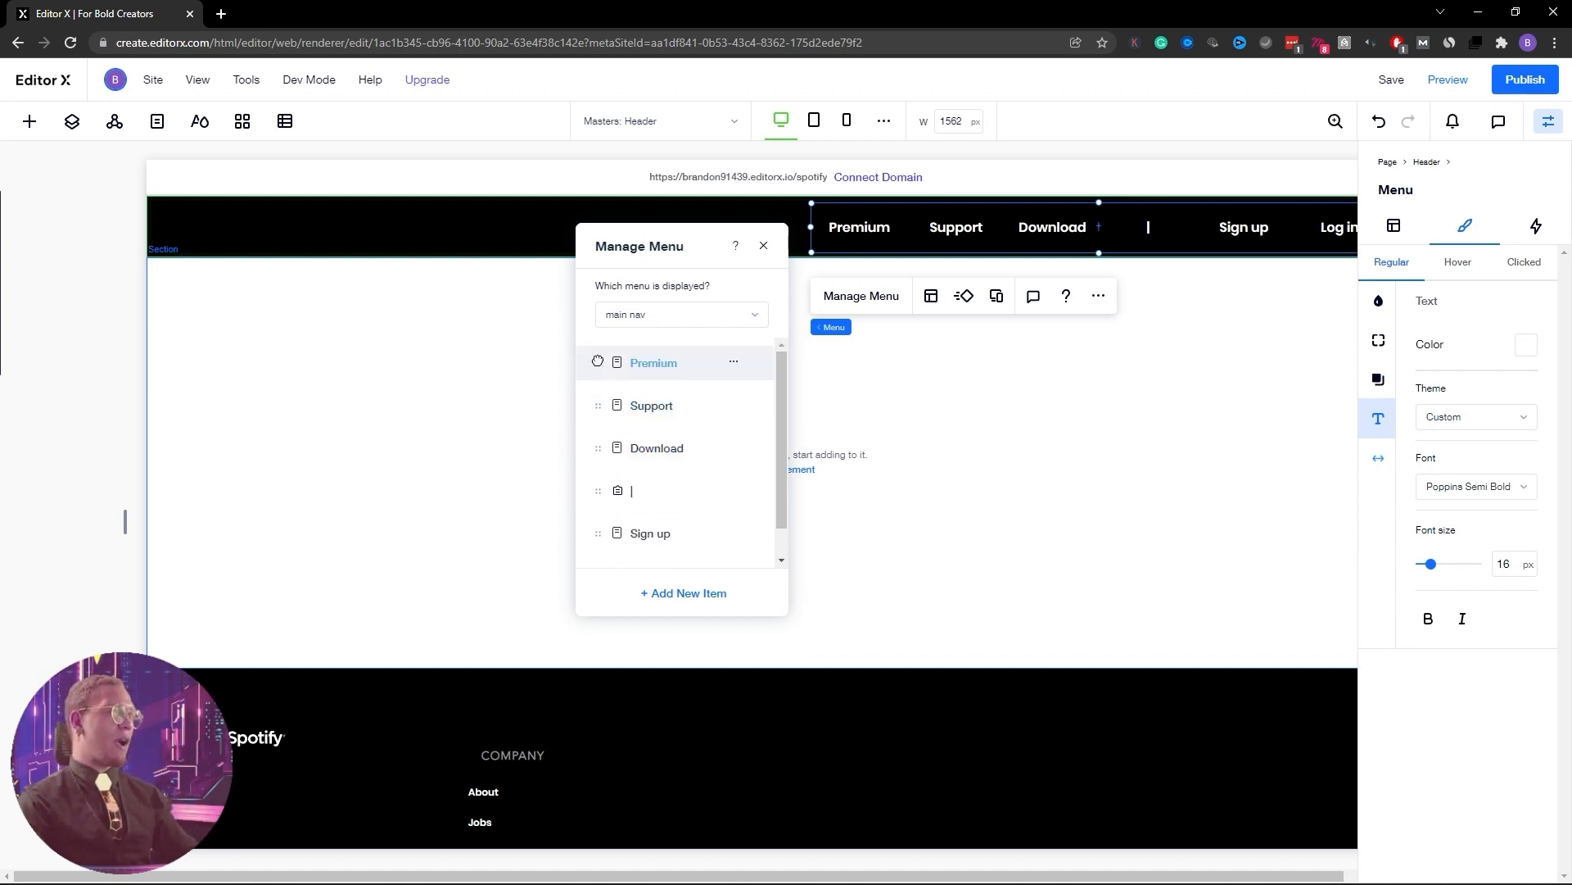
mouse_move(598, 362)
left_mouse_down()
mouse_move(605, 427)
mouse_move(600, 365)
left_mouse_up()
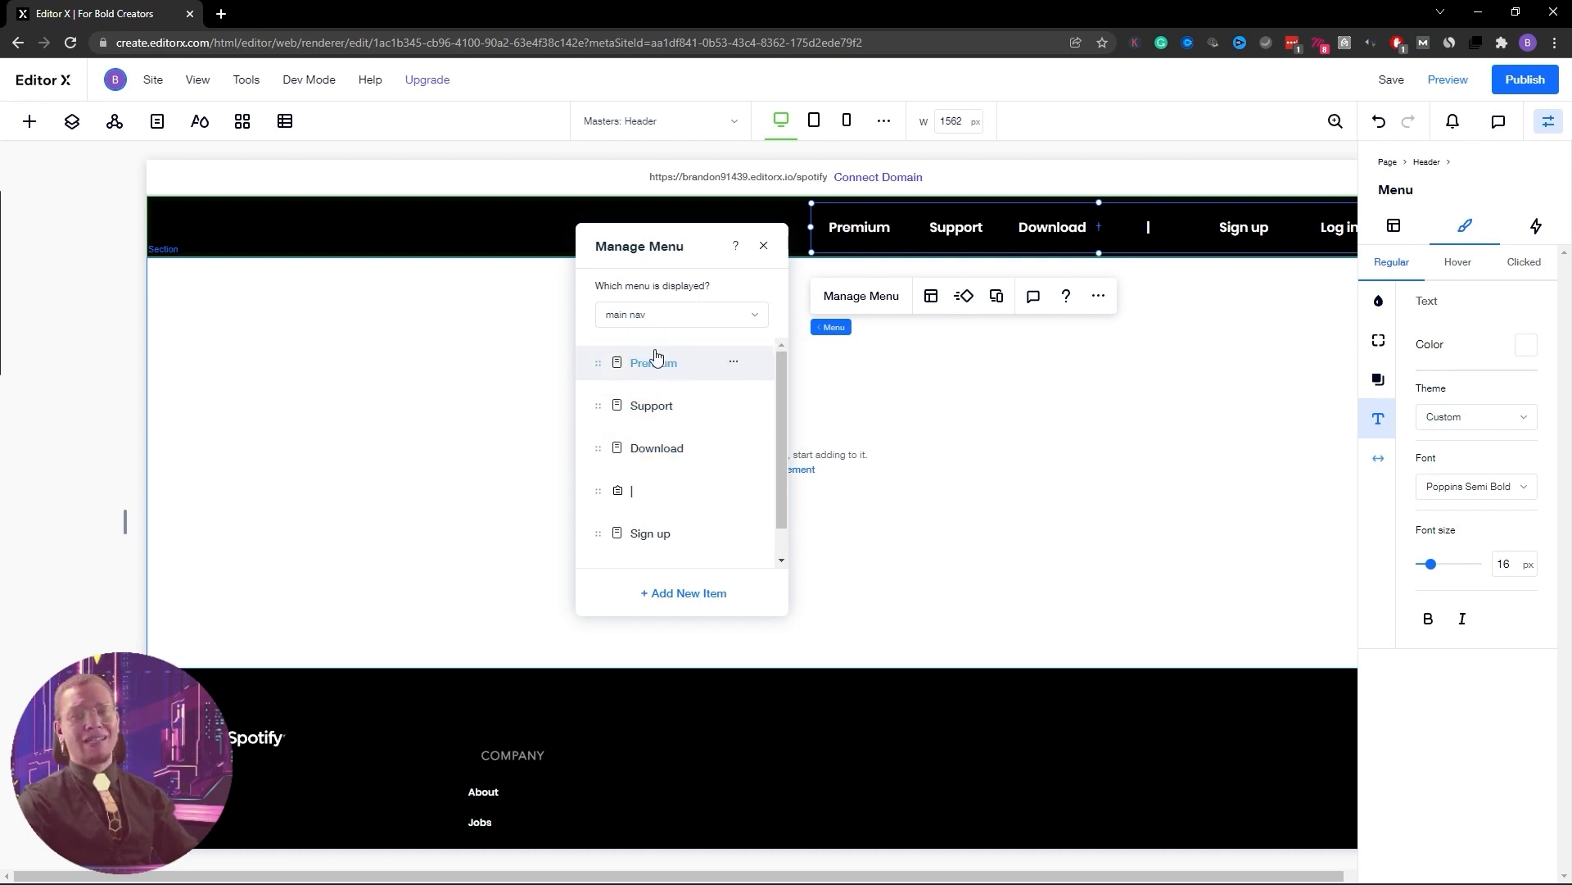
left_click(952, 421)
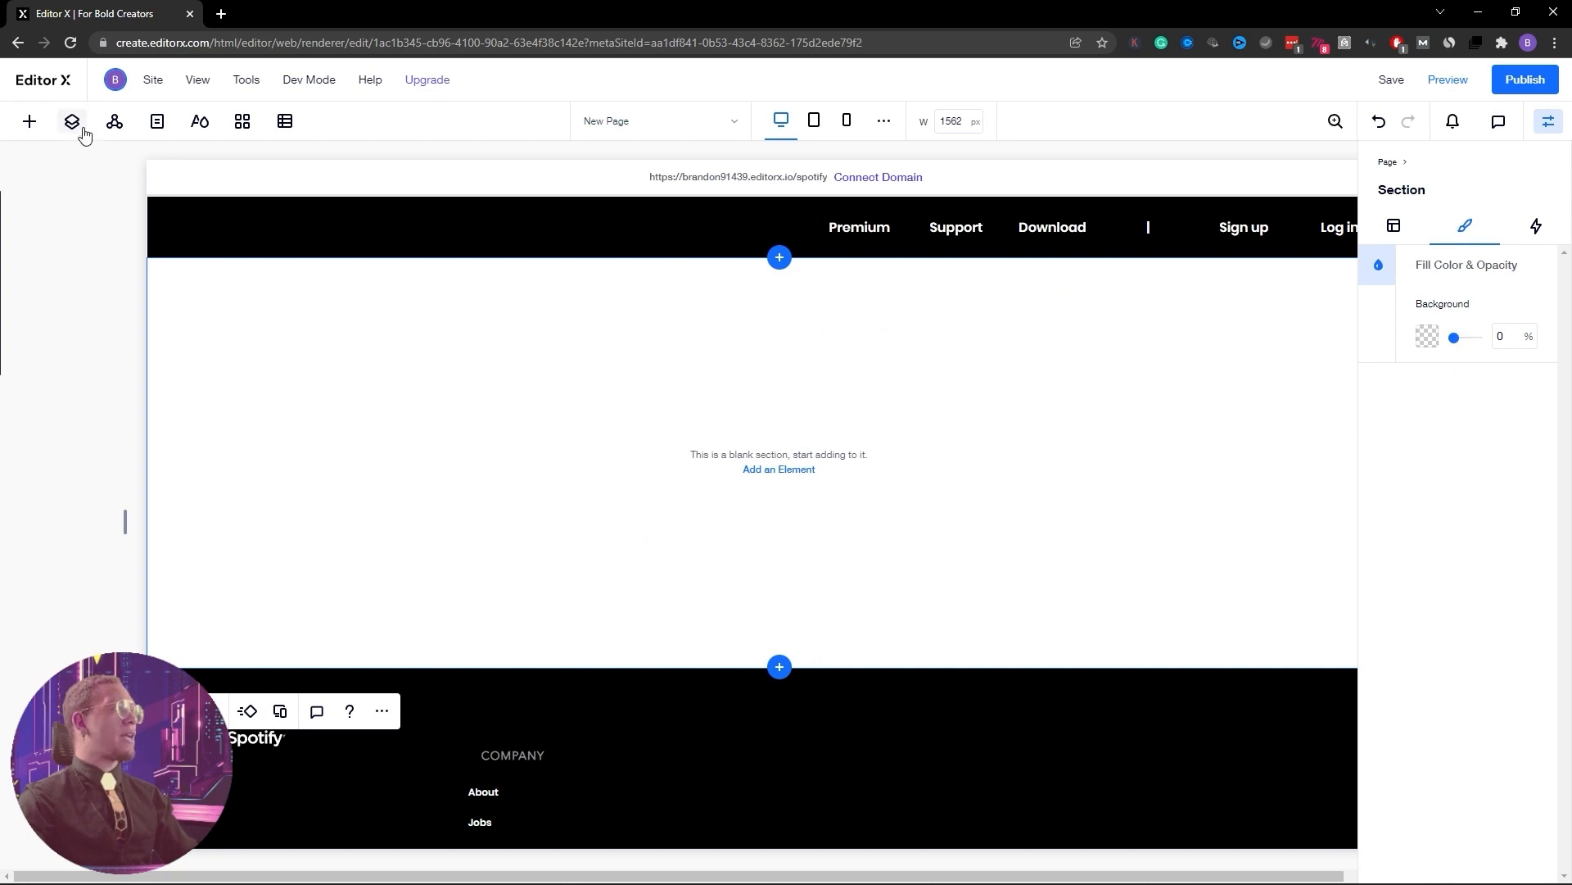
Open the site pages list and look through it
left_click(157, 123)
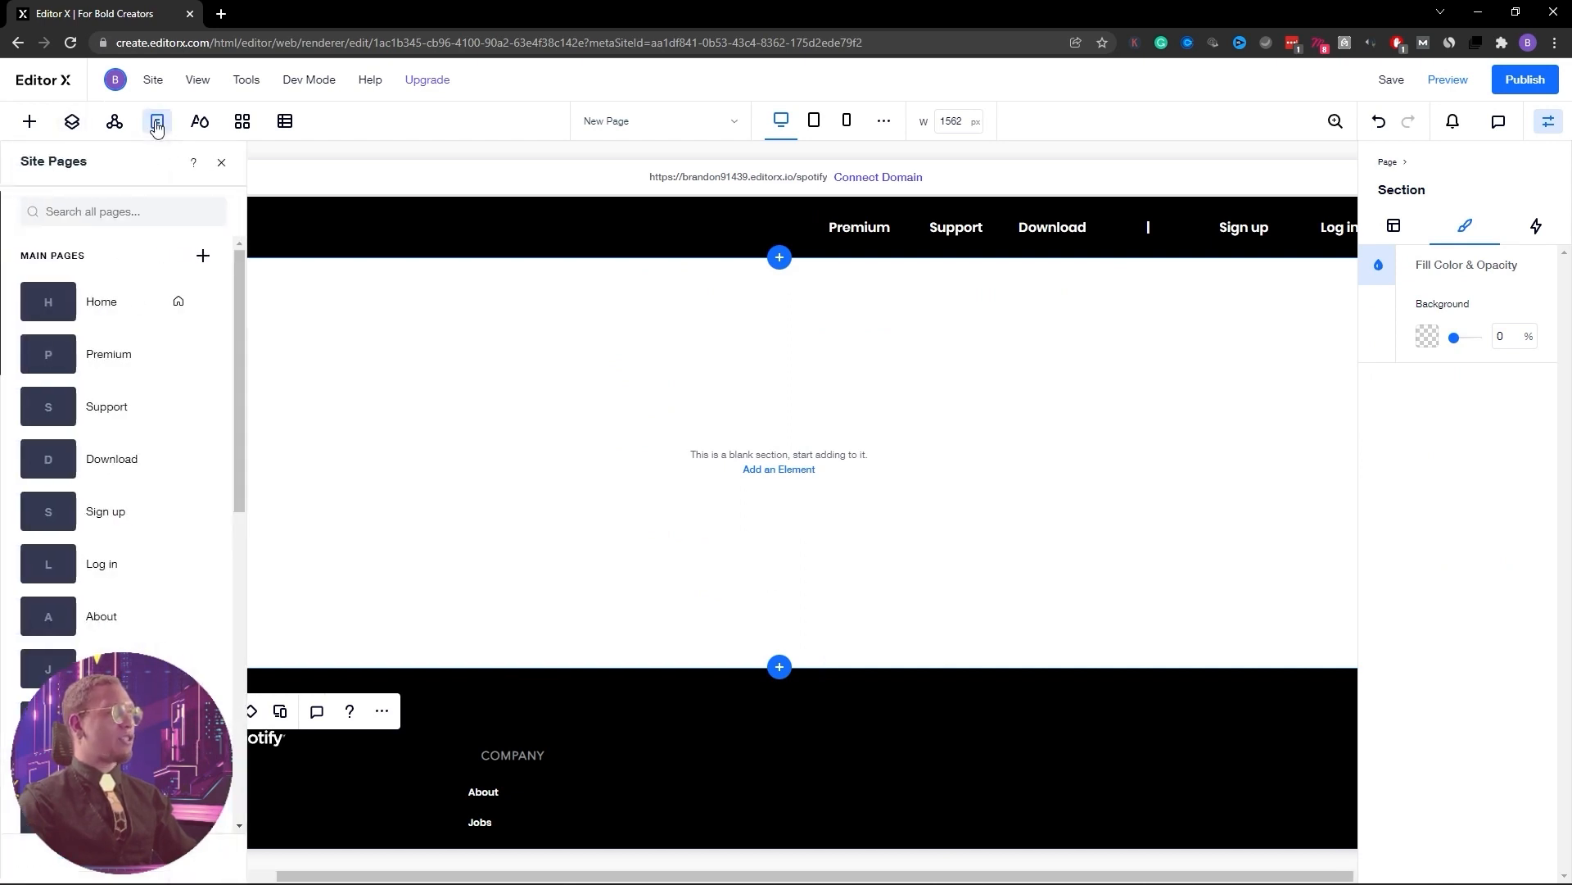
scroll(118, 348, "down", 2)
scroll(123, 360, "down", 3)
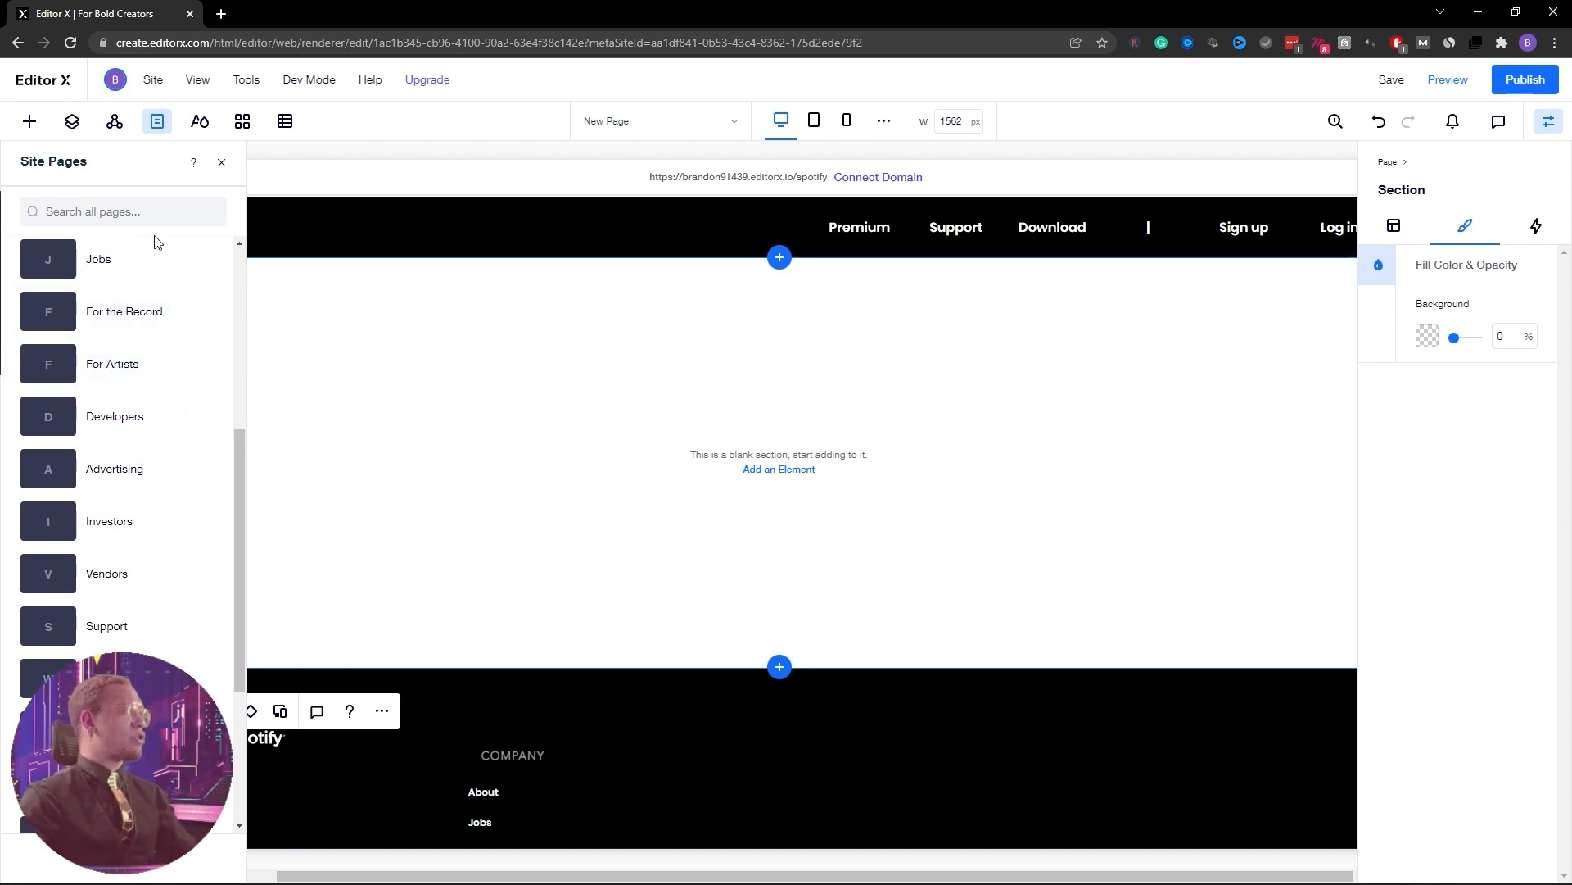
scroll(156, 245, "up", 5)
scroll(122, 573, "down", 1)
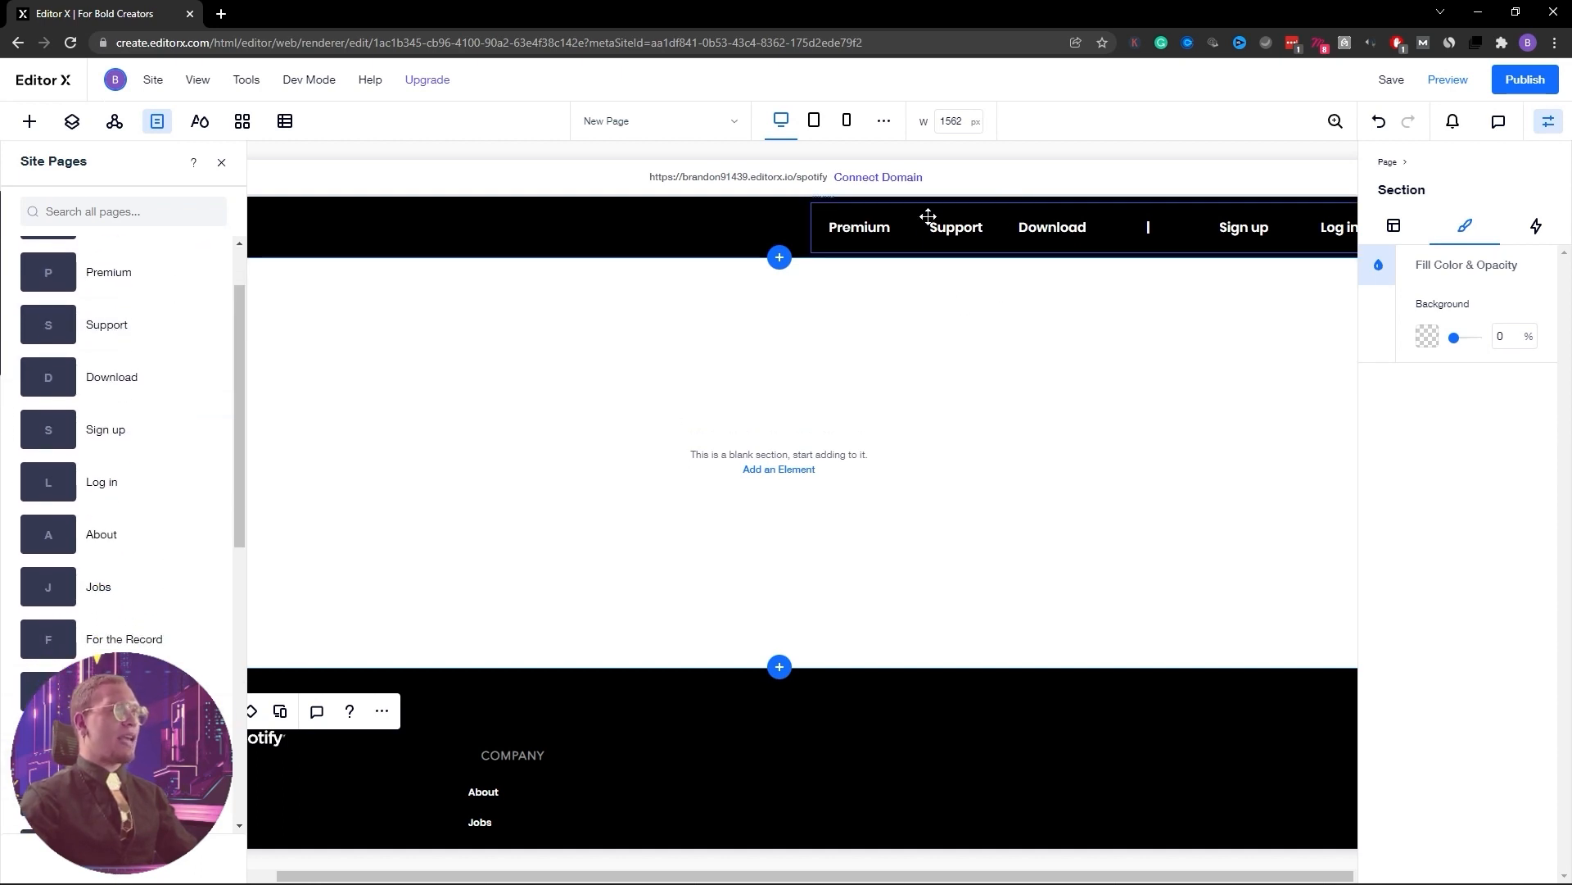
Add the About page to the header menu's items and close the menu panels
left_click(867, 228)
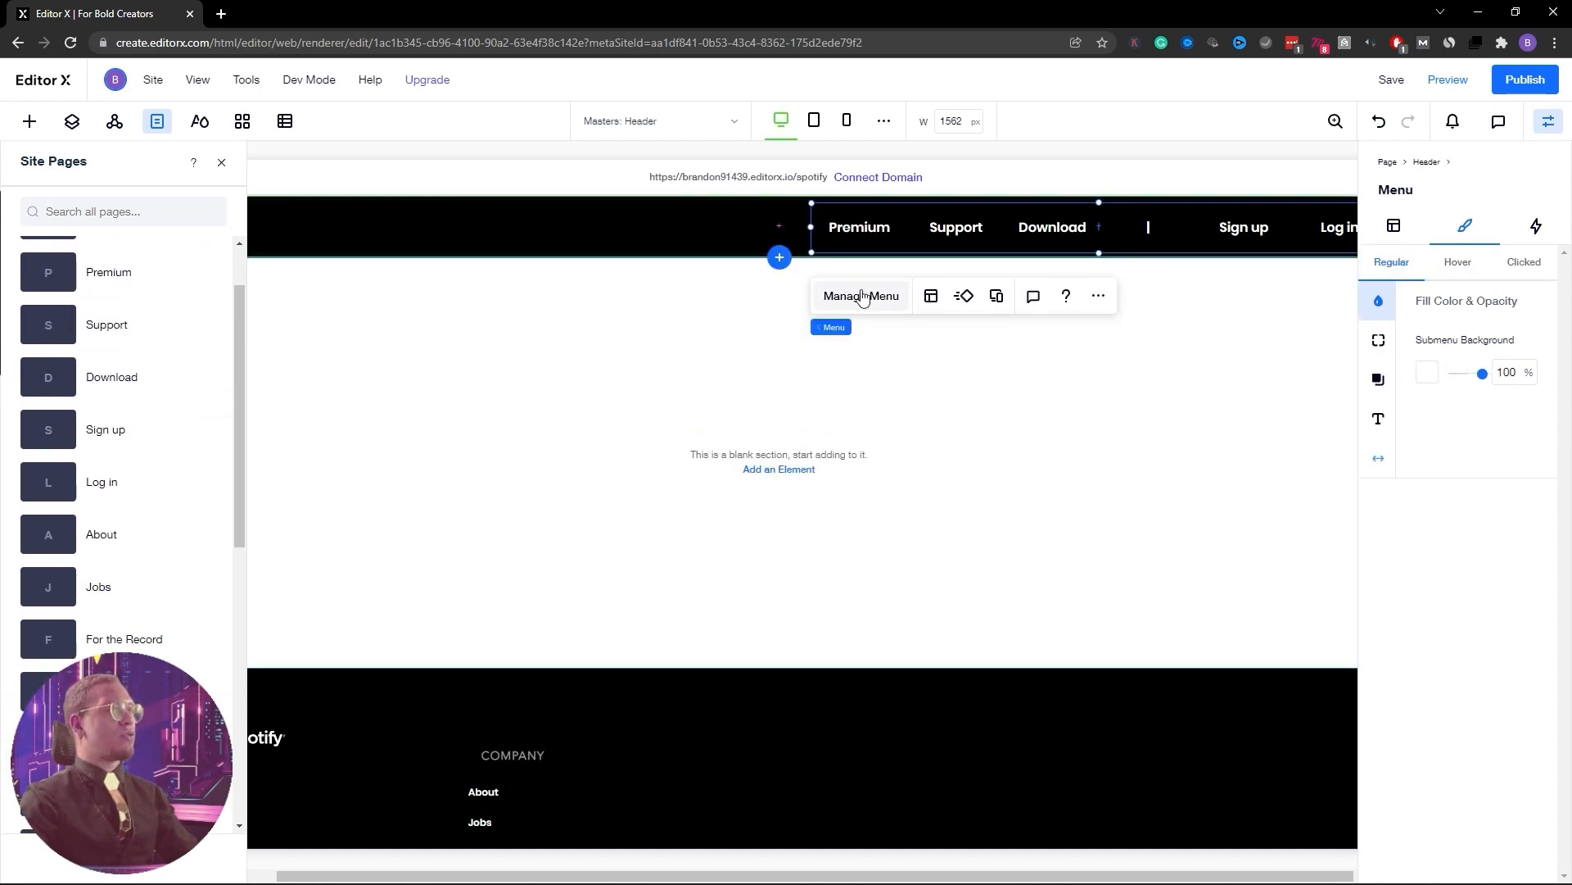
left_click(860, 296)
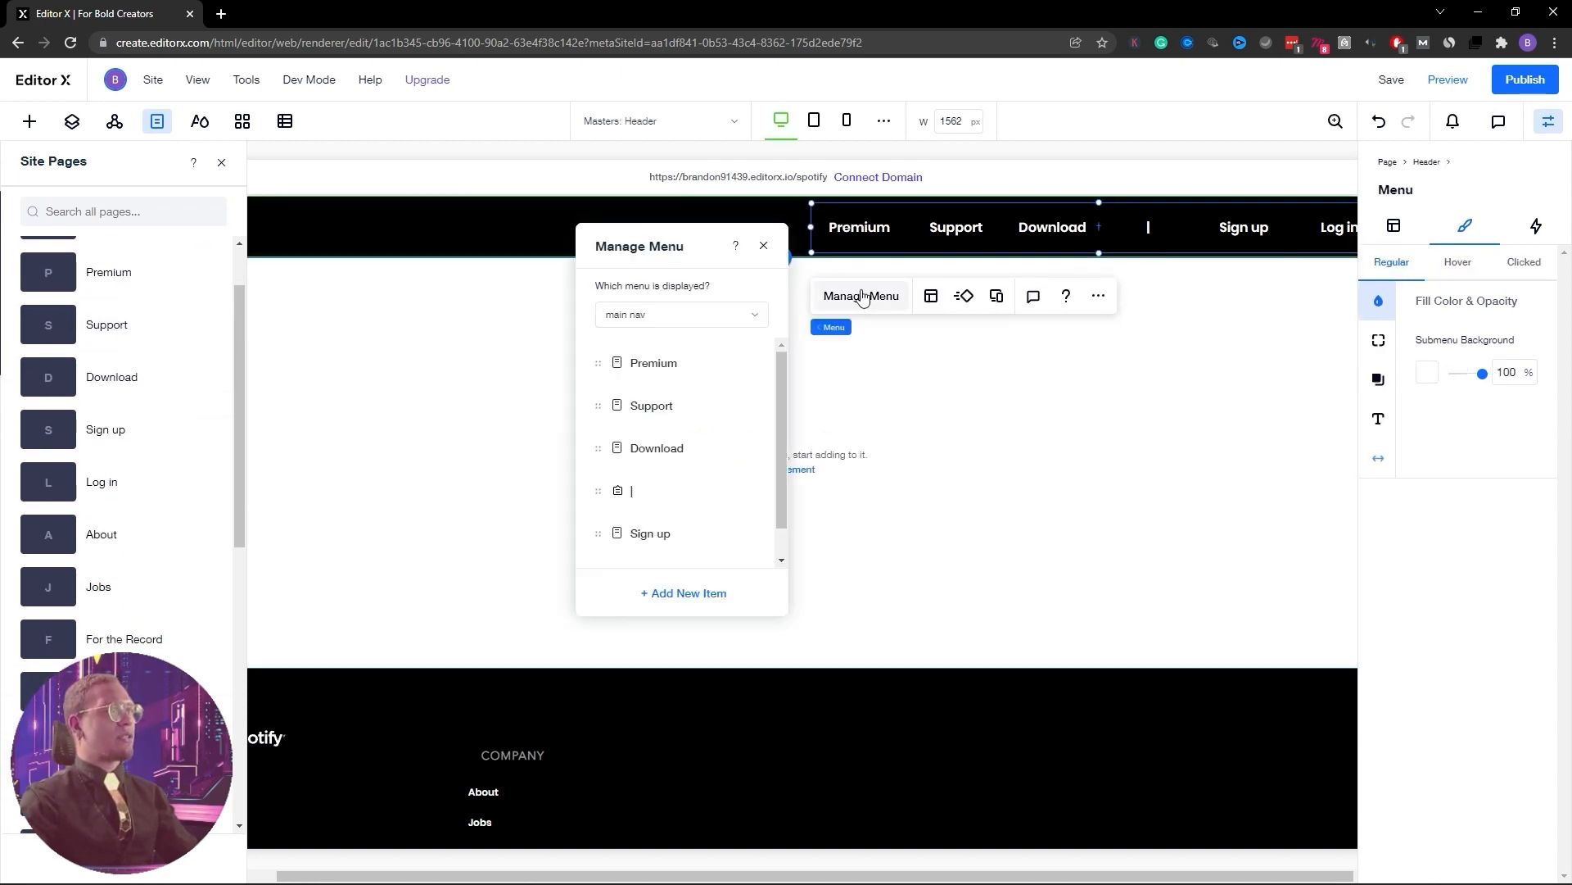
left_click(670, 600)
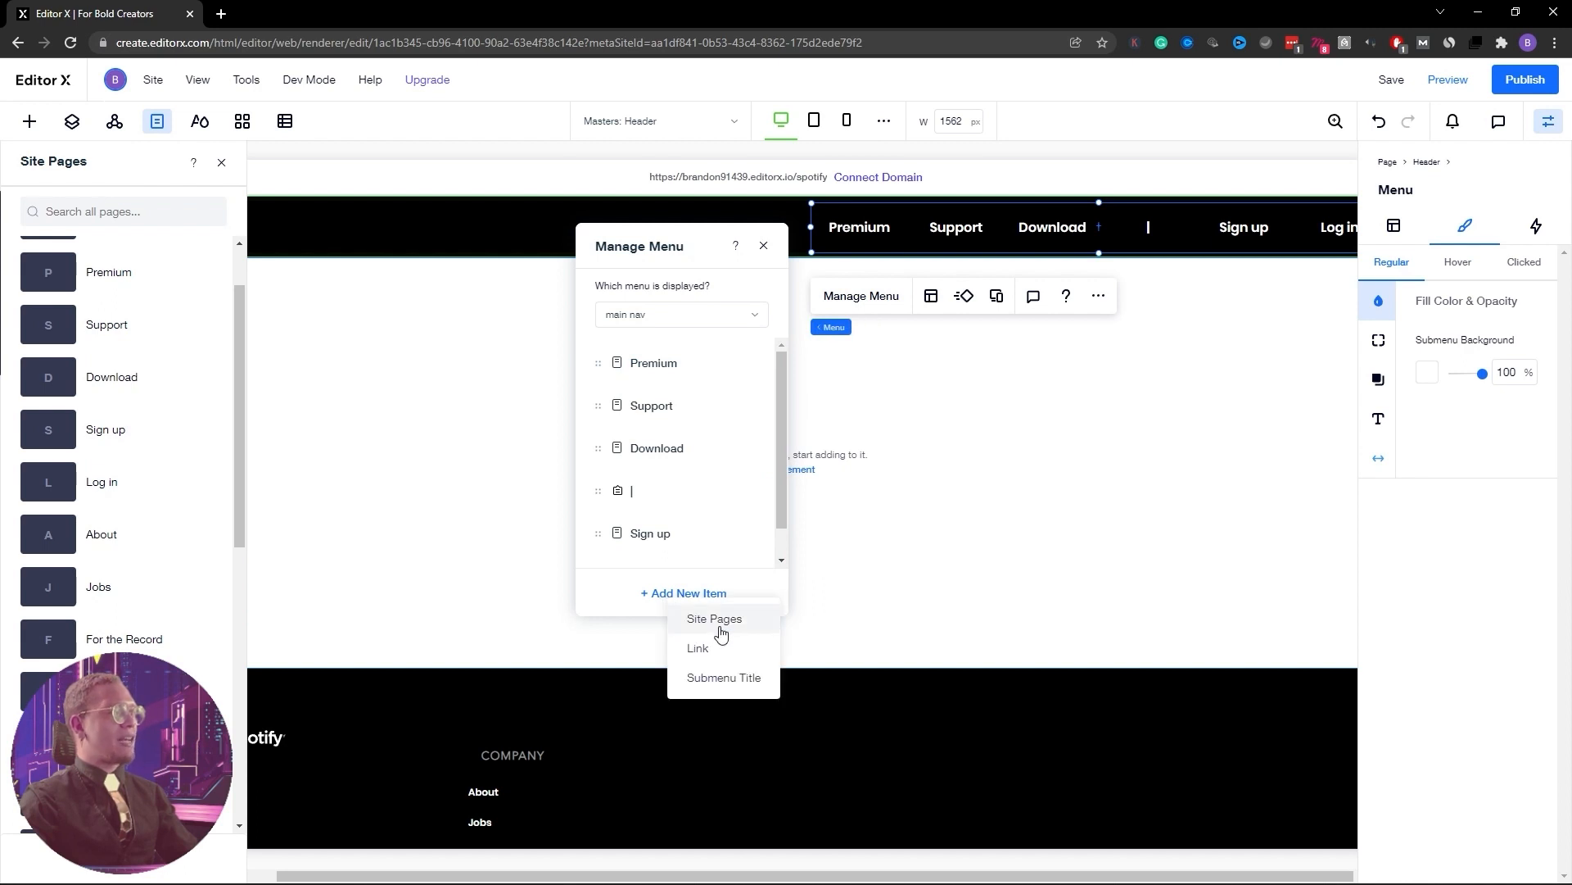
left_click(695, 629)
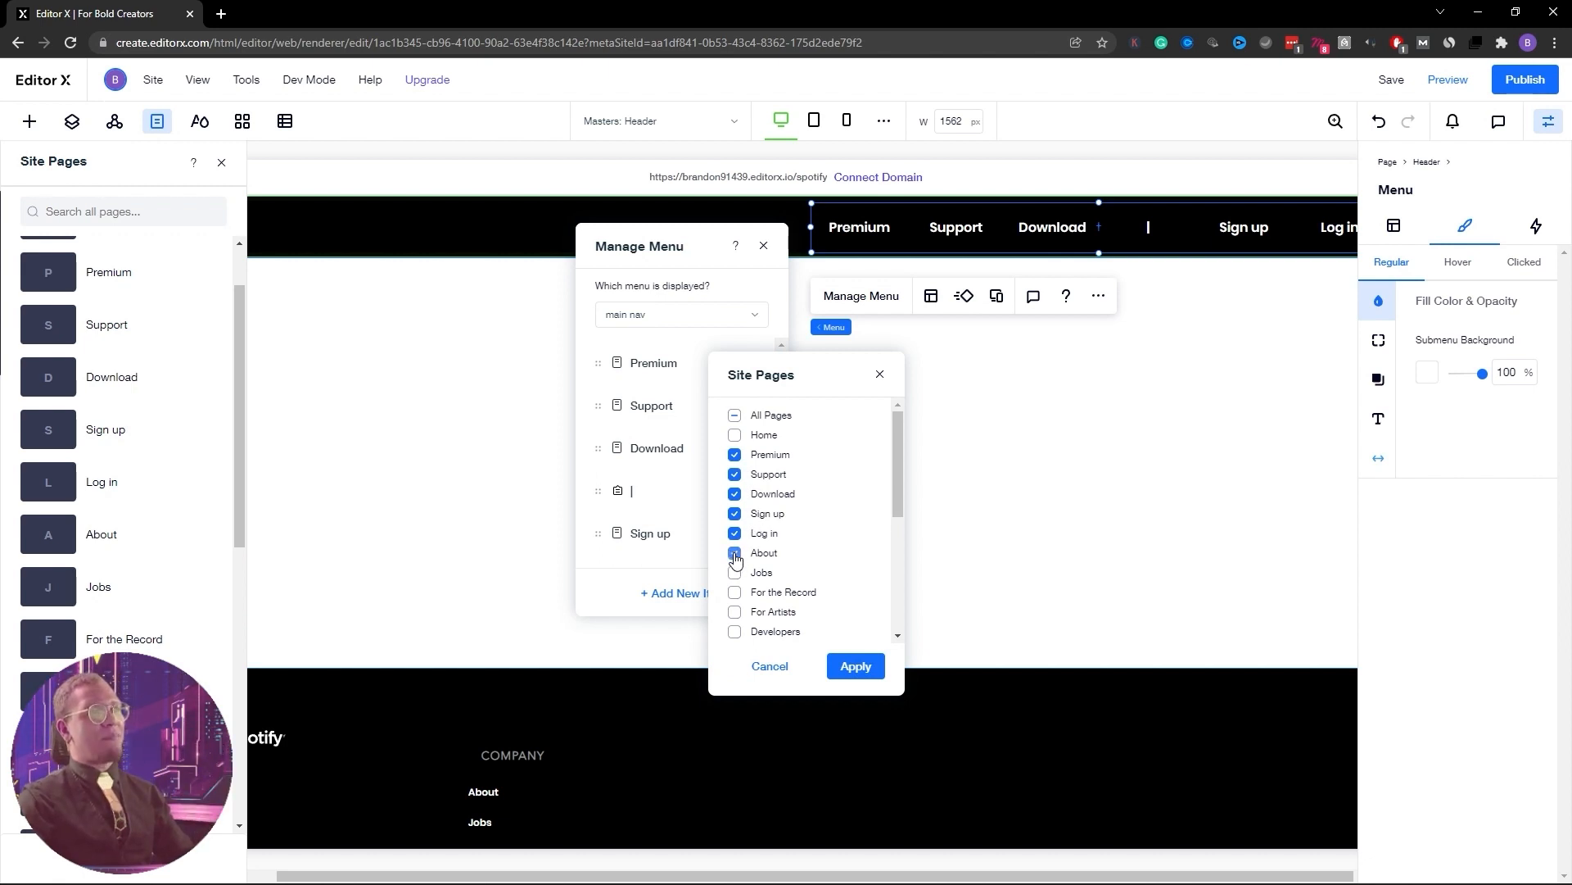
left_click(864, 666)
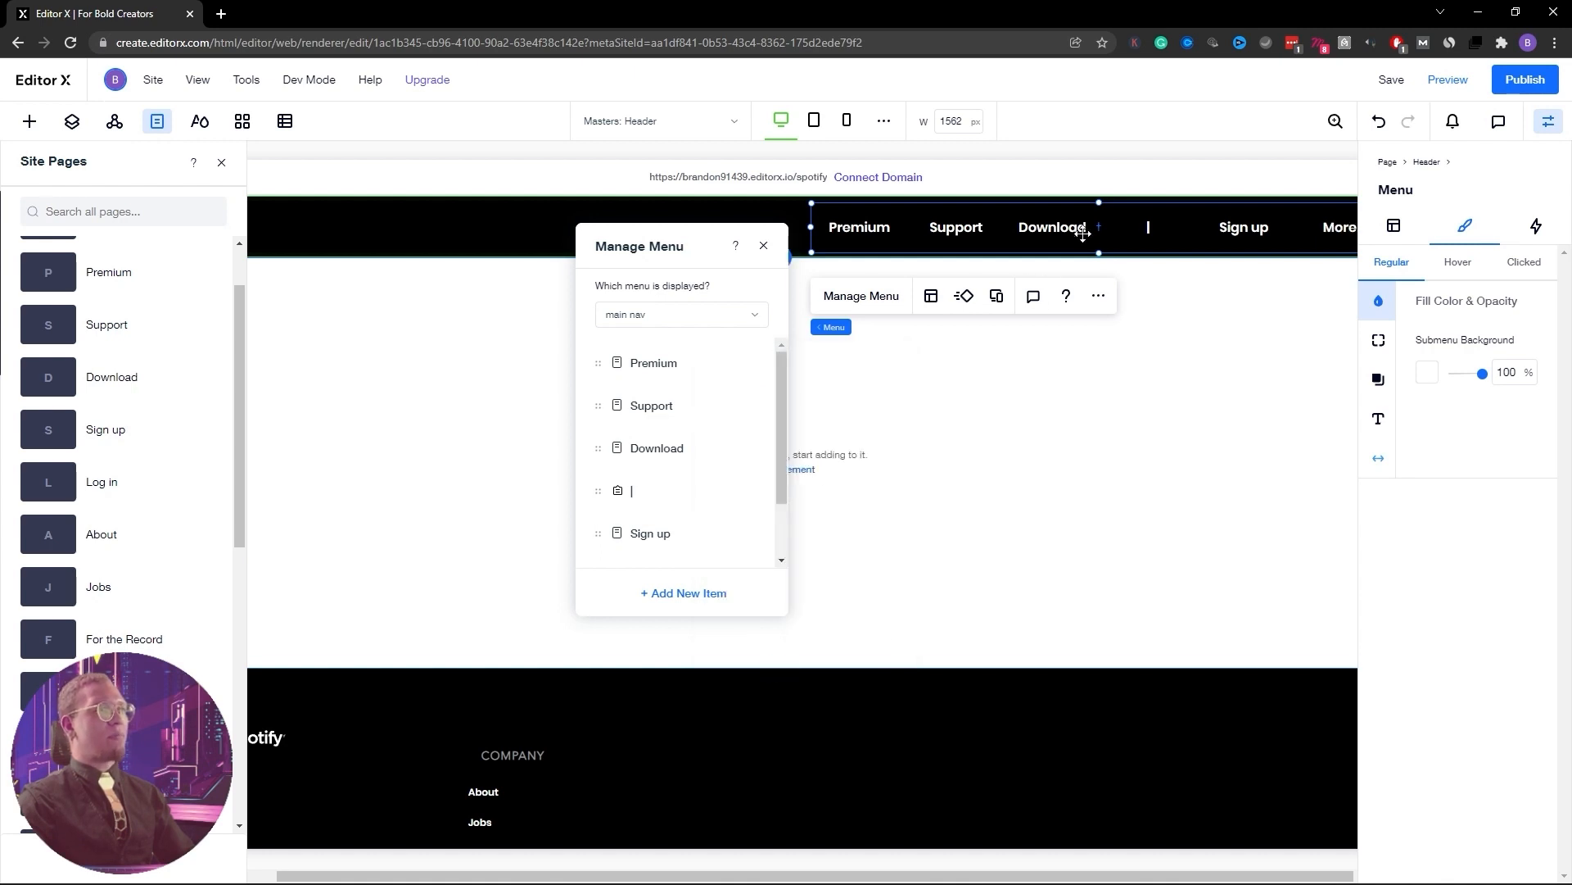
left_click(1545, 124)
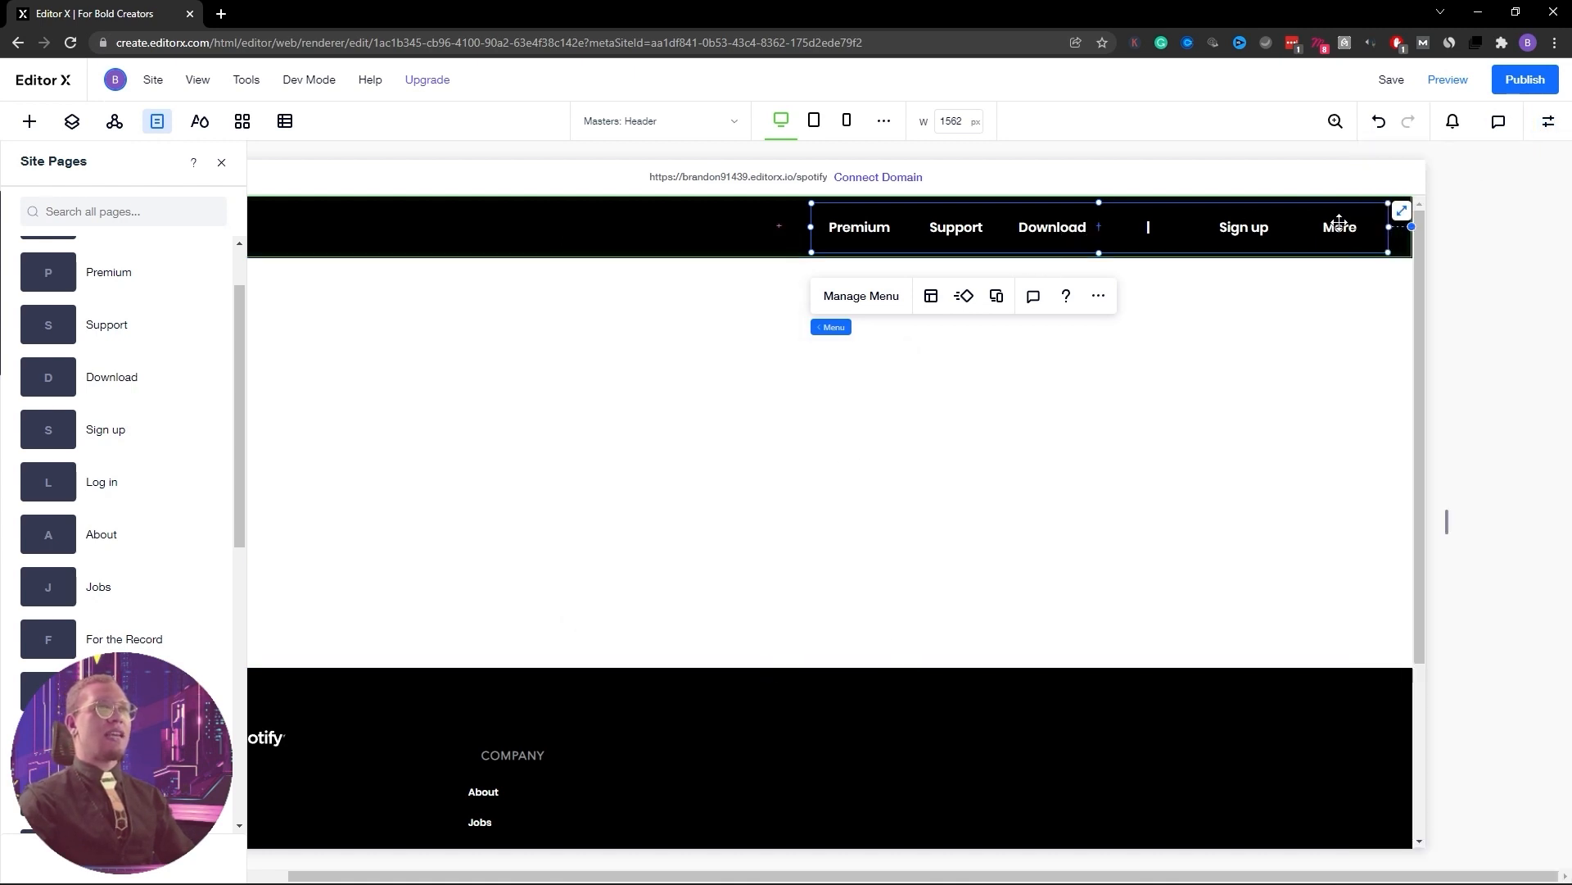
Try moving the header menu left, undo it, and close the site pages list
left_click_drag(1344, 227, 1224, 232)
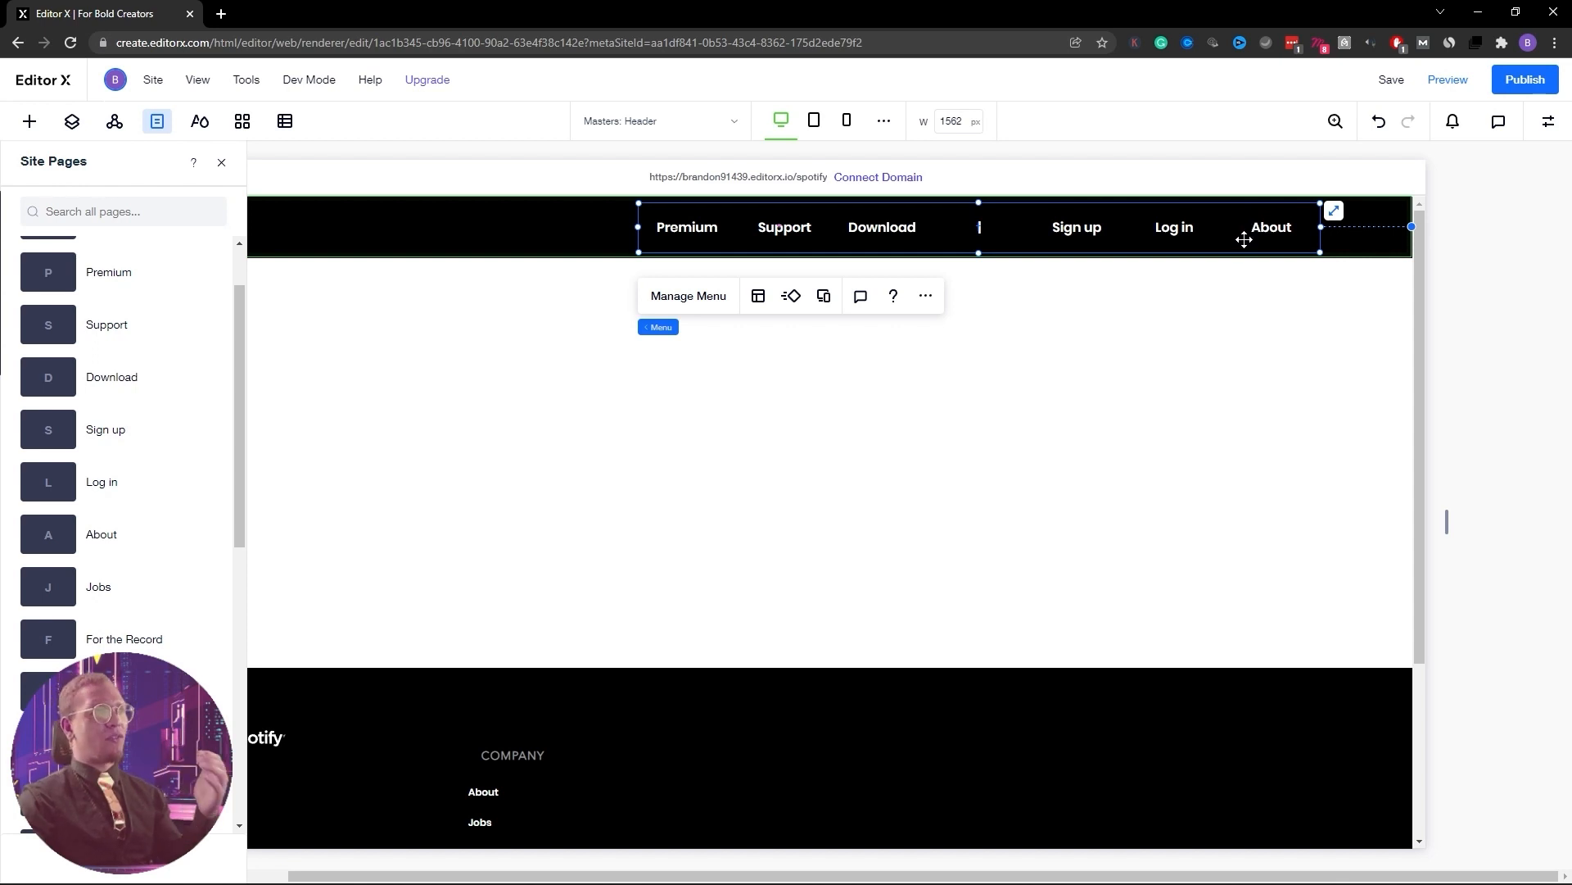
key("ctrl+z")
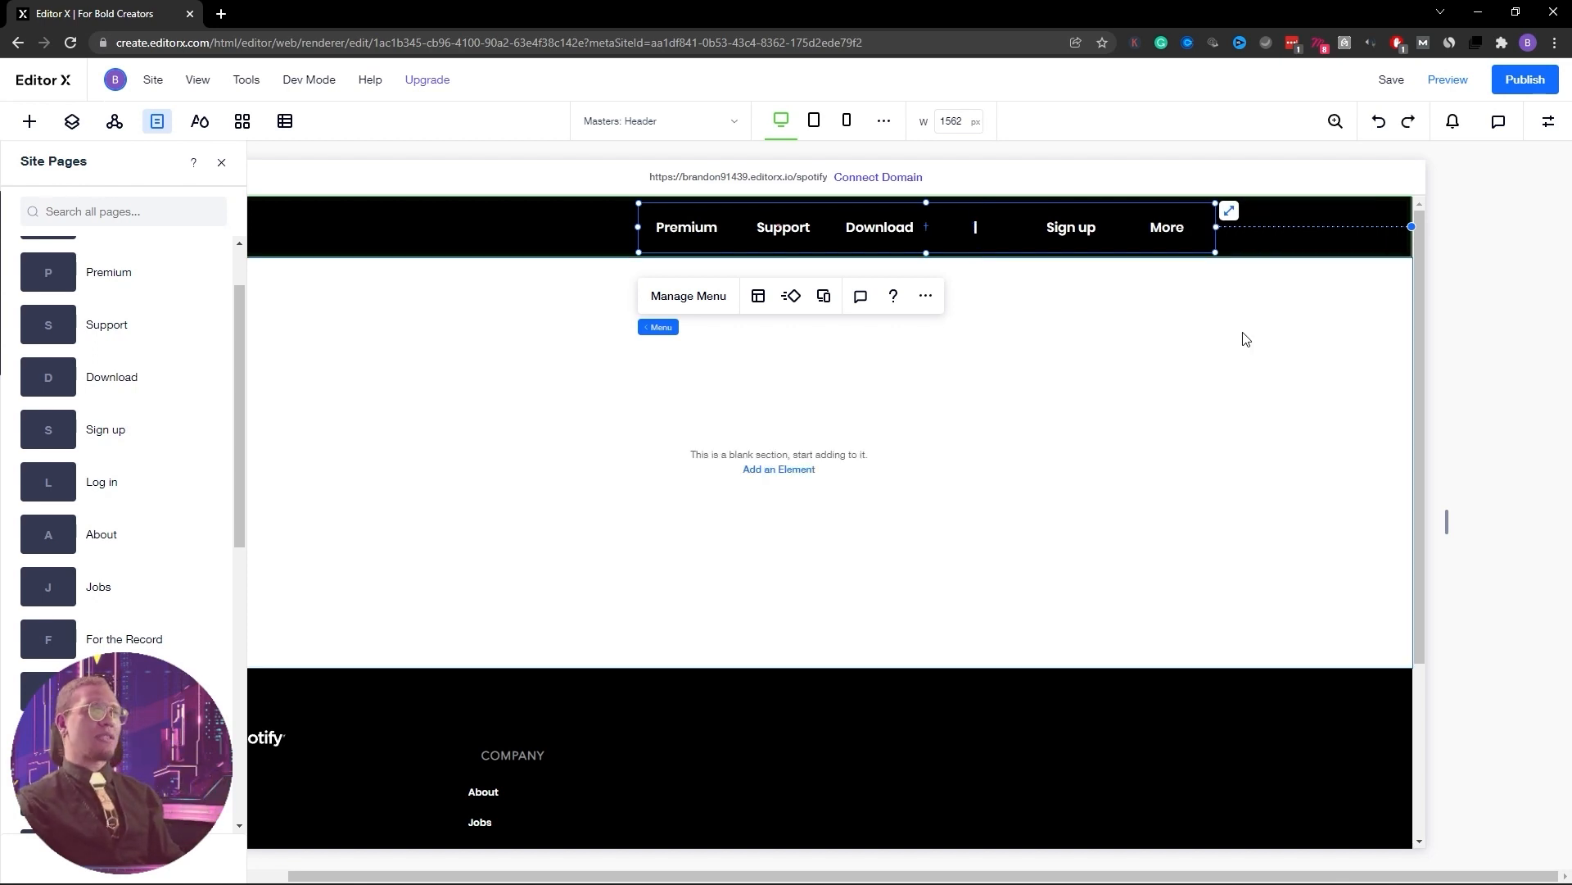
key("ctrl+z")
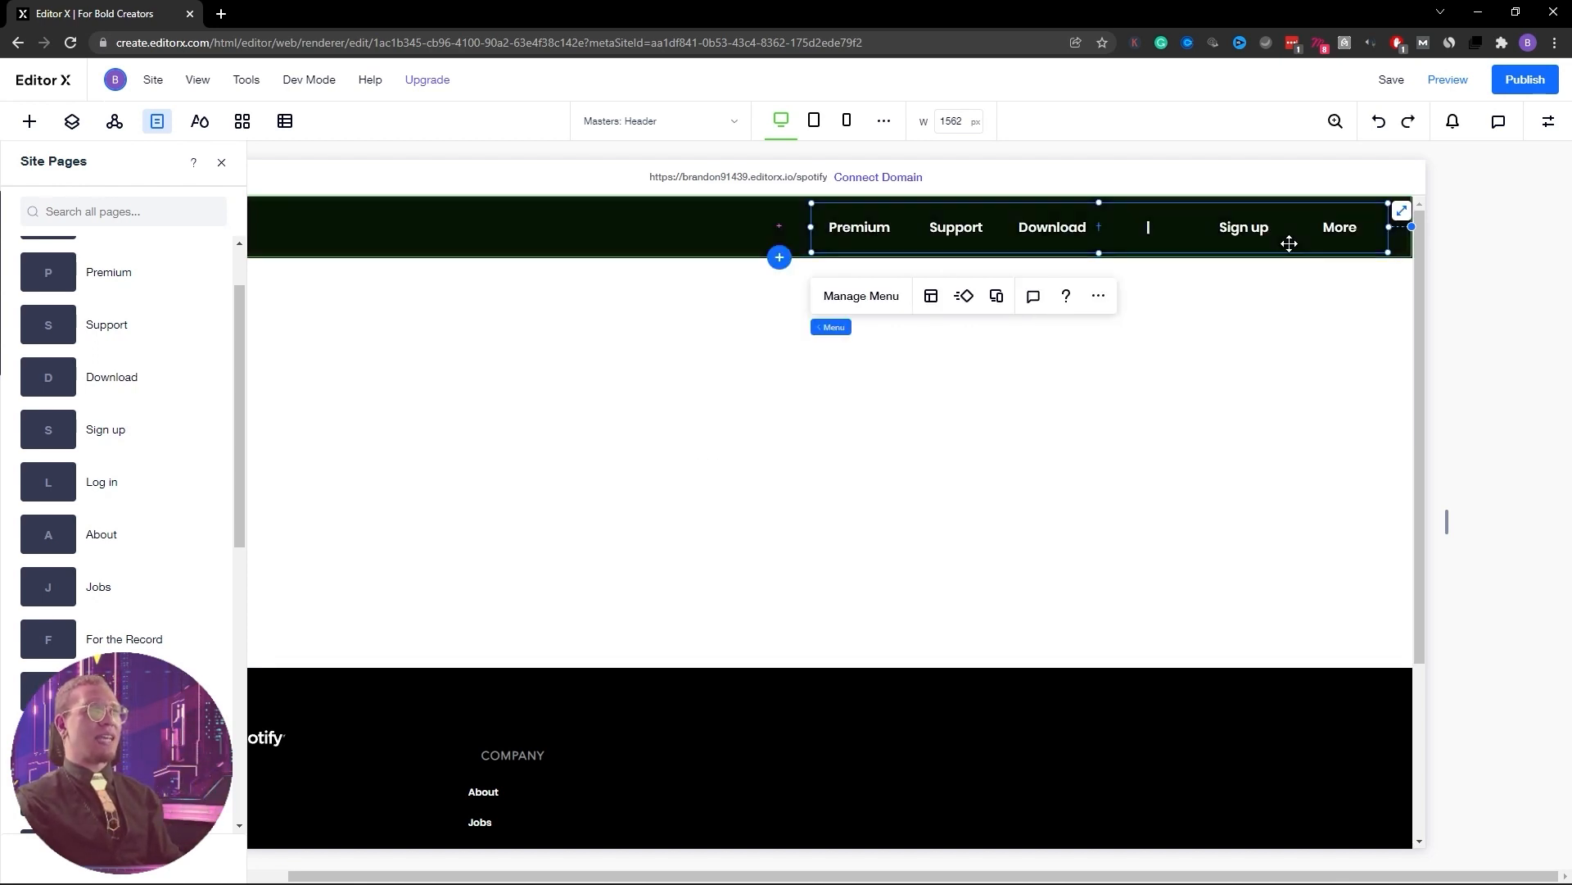
left_click(1548, 121)
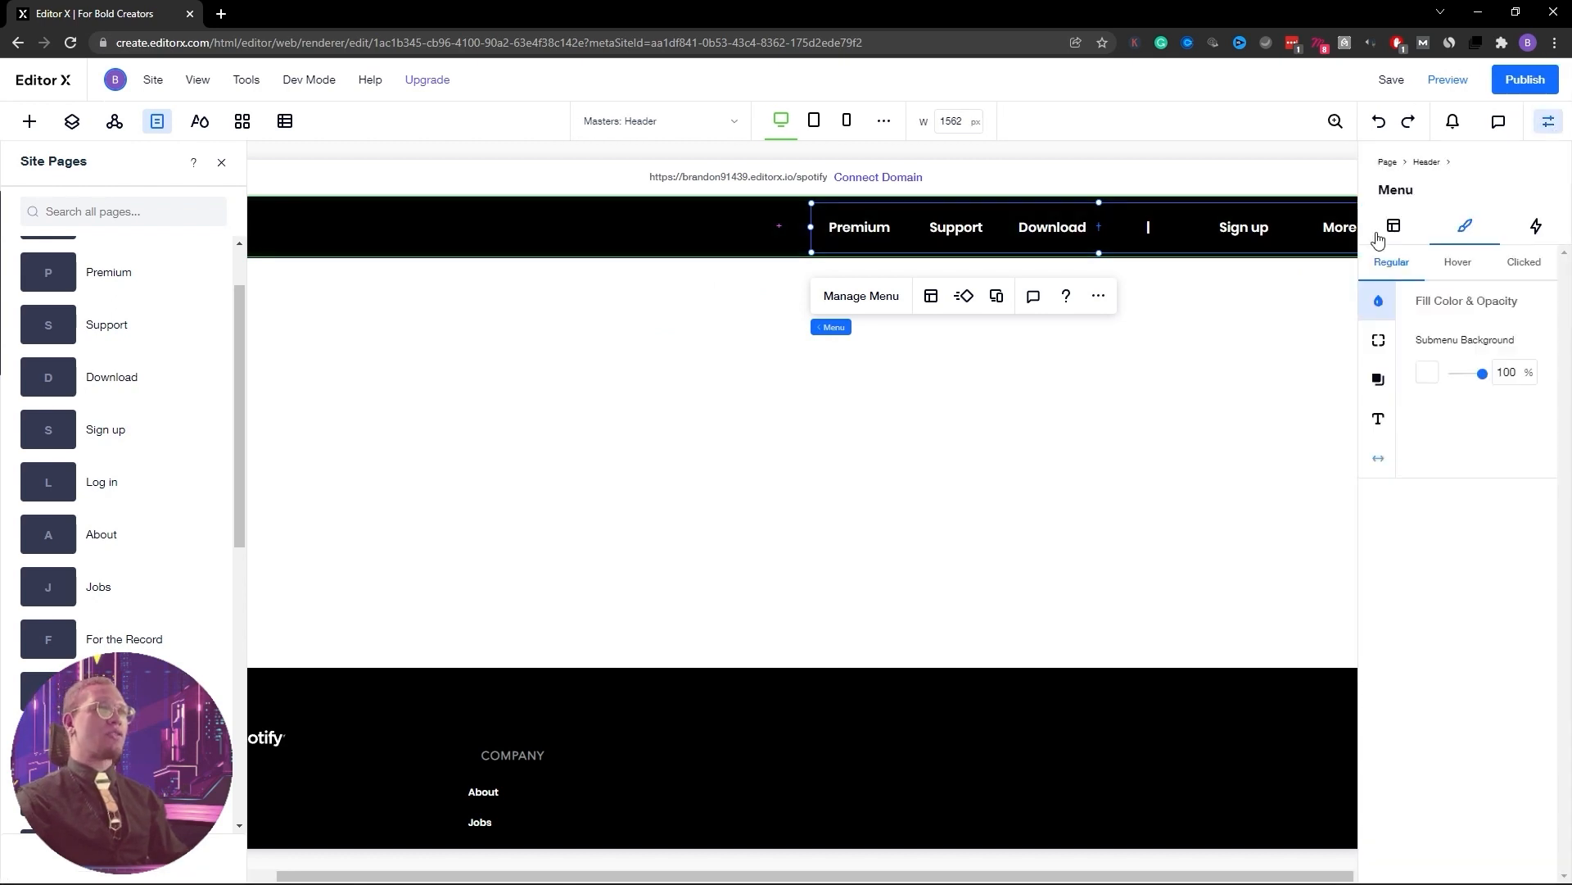
left_click(1548, 122)
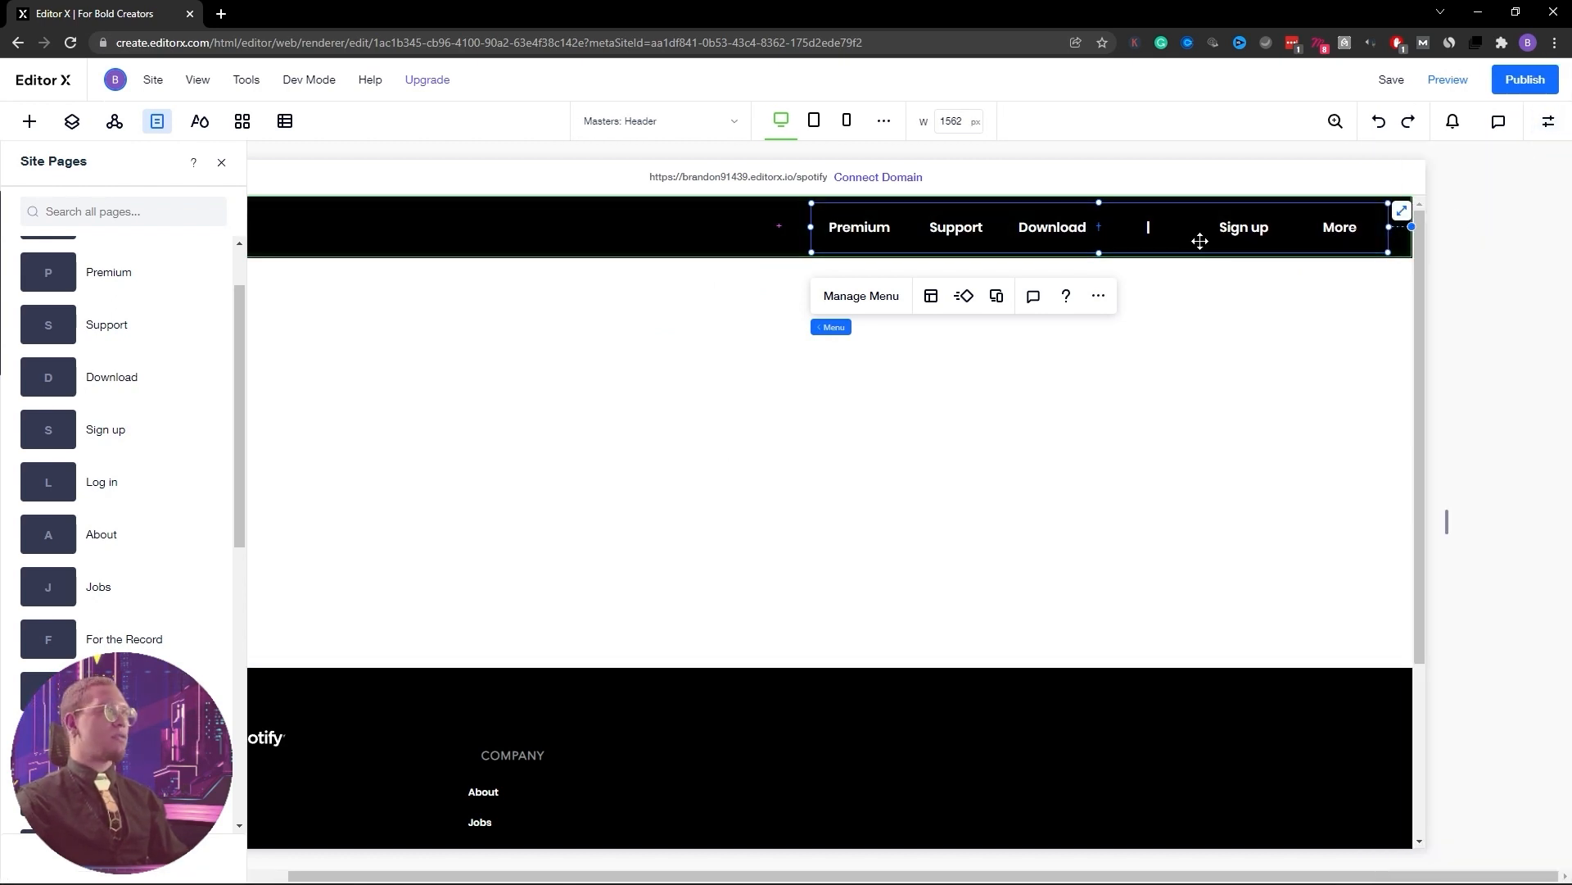
left_click(221, 163)
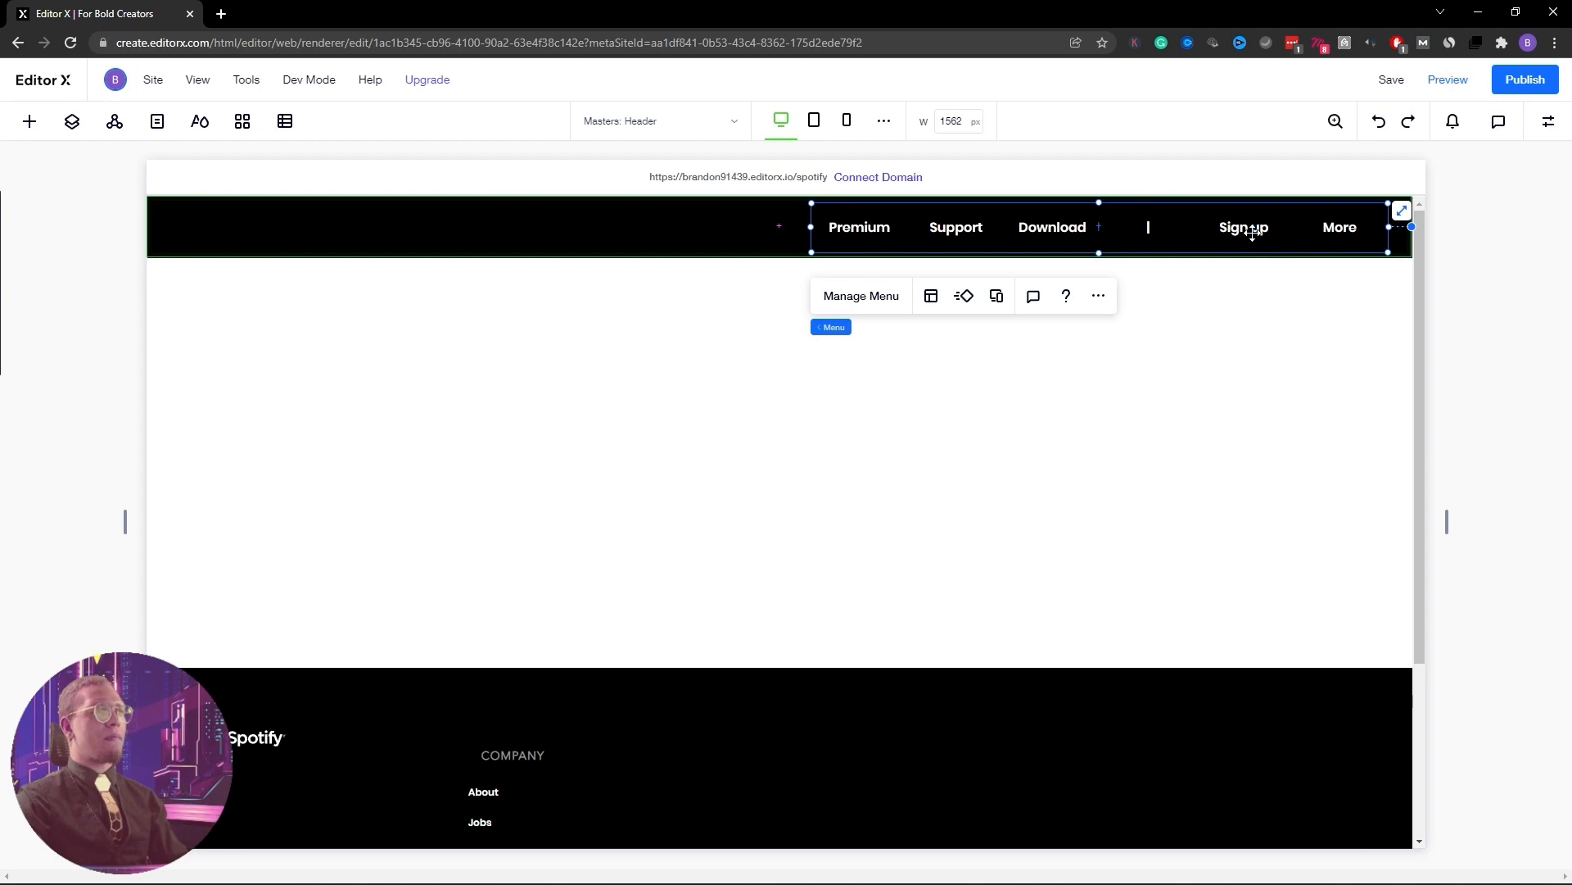
Shift the menu left and widen it so Log in and About appear after Sign up
left_click_drag(1252, 233, 1108, 233)
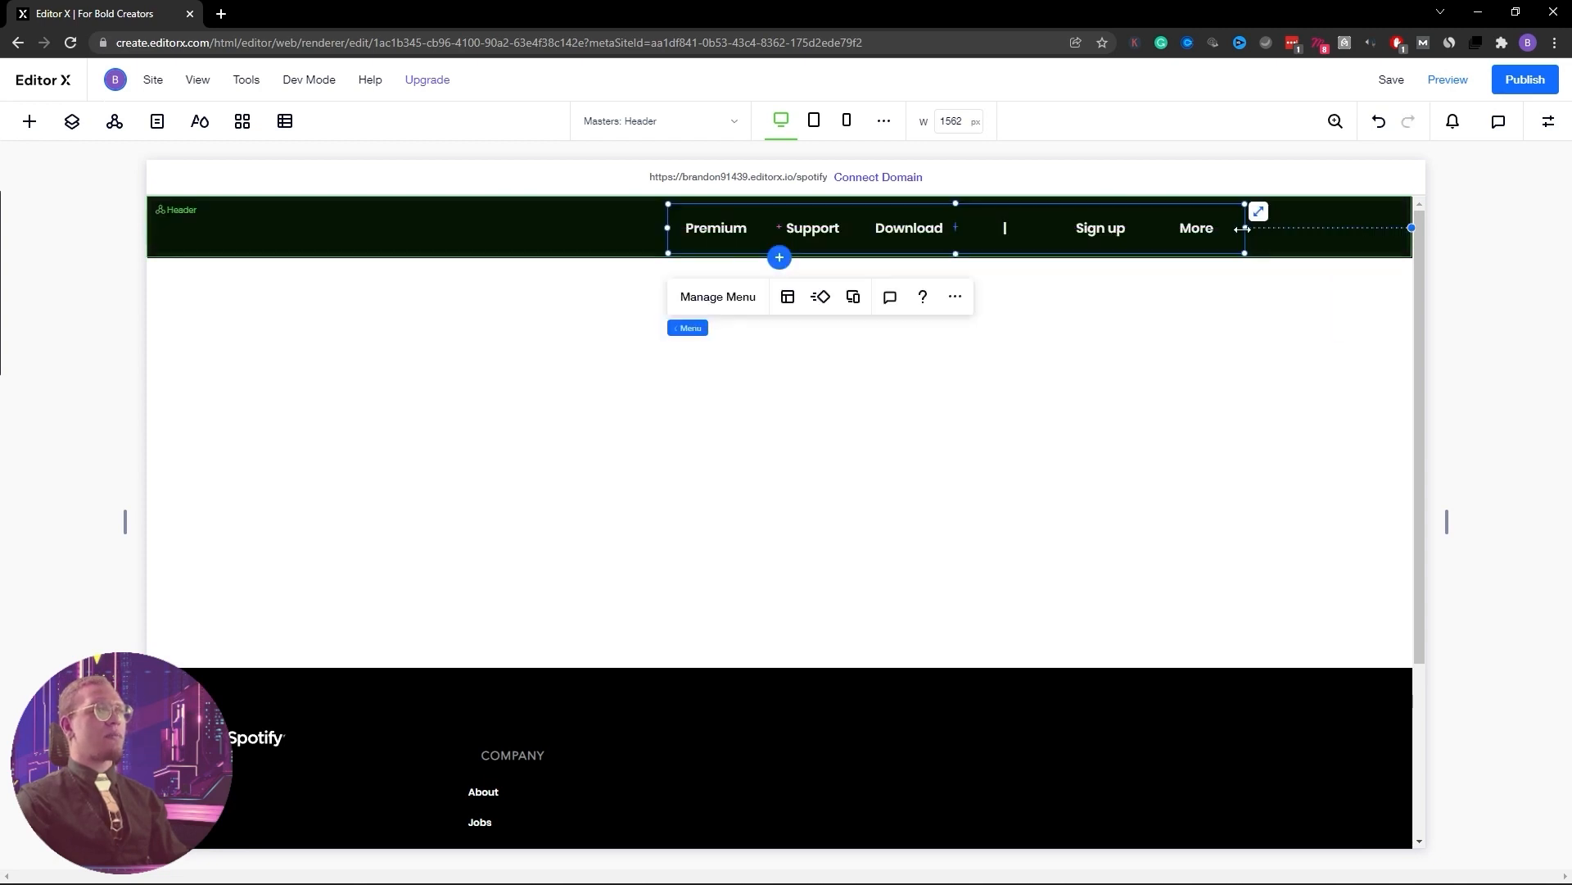
left_click_drag(1242, 229, 1368, 225)
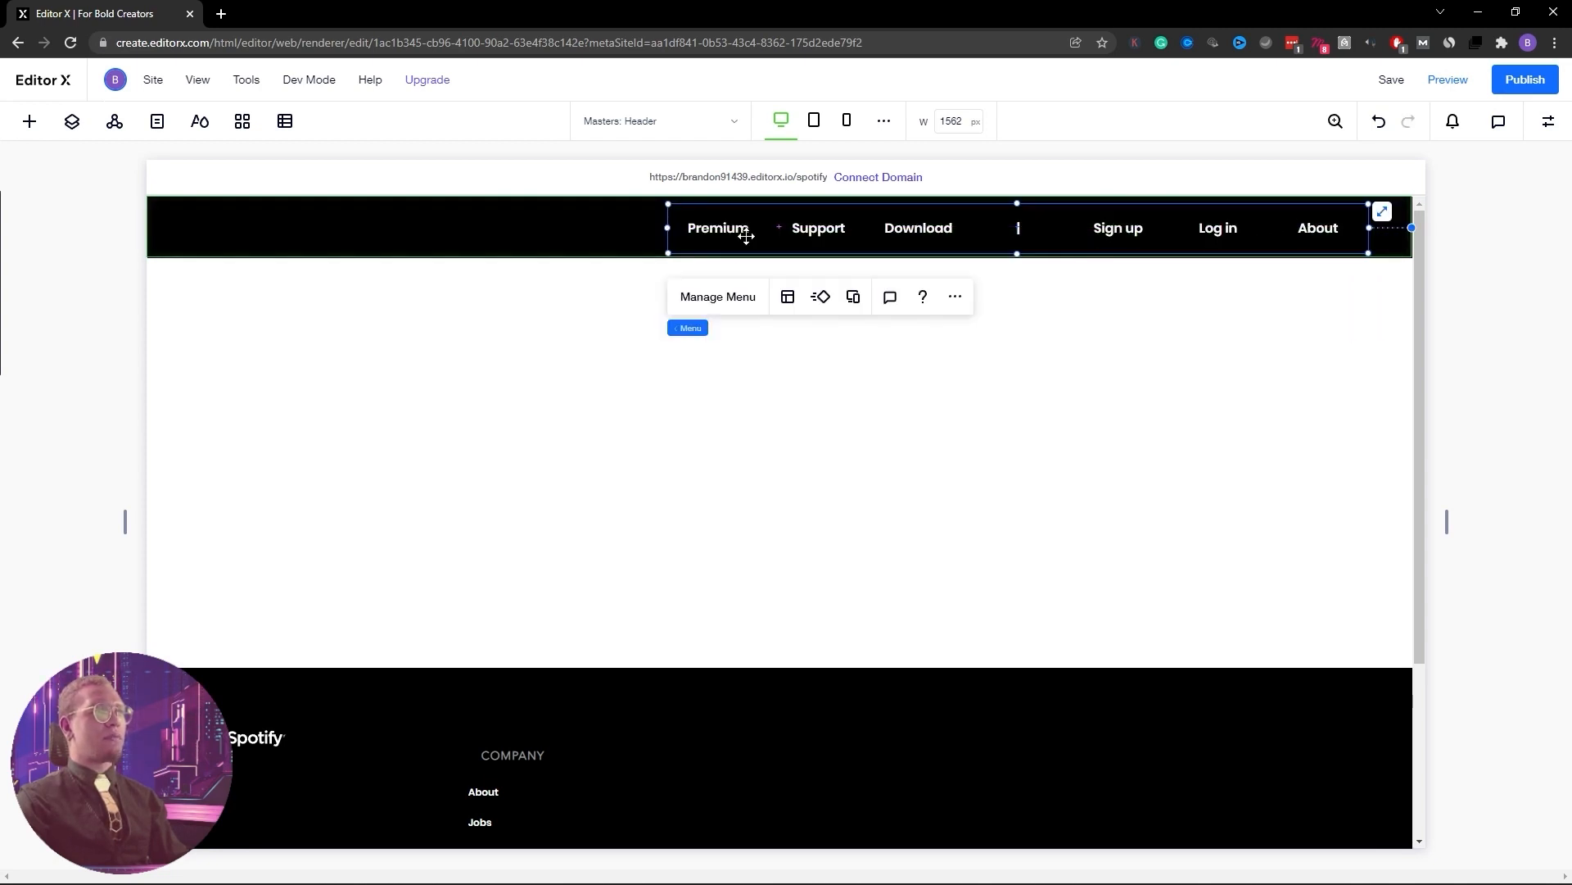
left_click(735, 300)
scroll(527, 432, "down", 2)
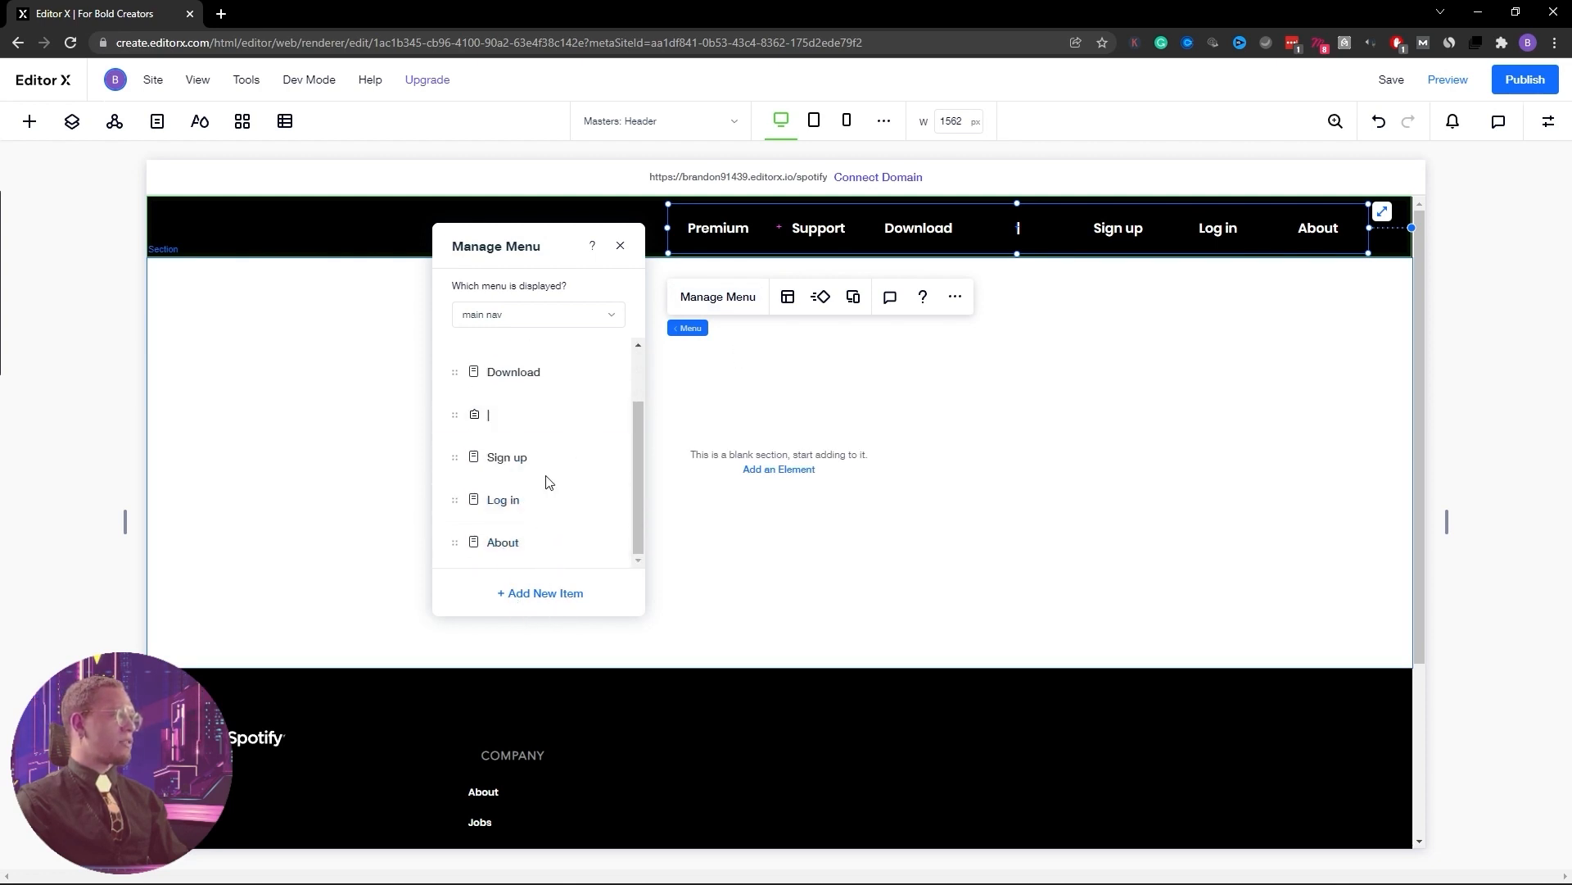
Remove About from the header menu and select the font size field in its Text settings
left_click(590, 544)
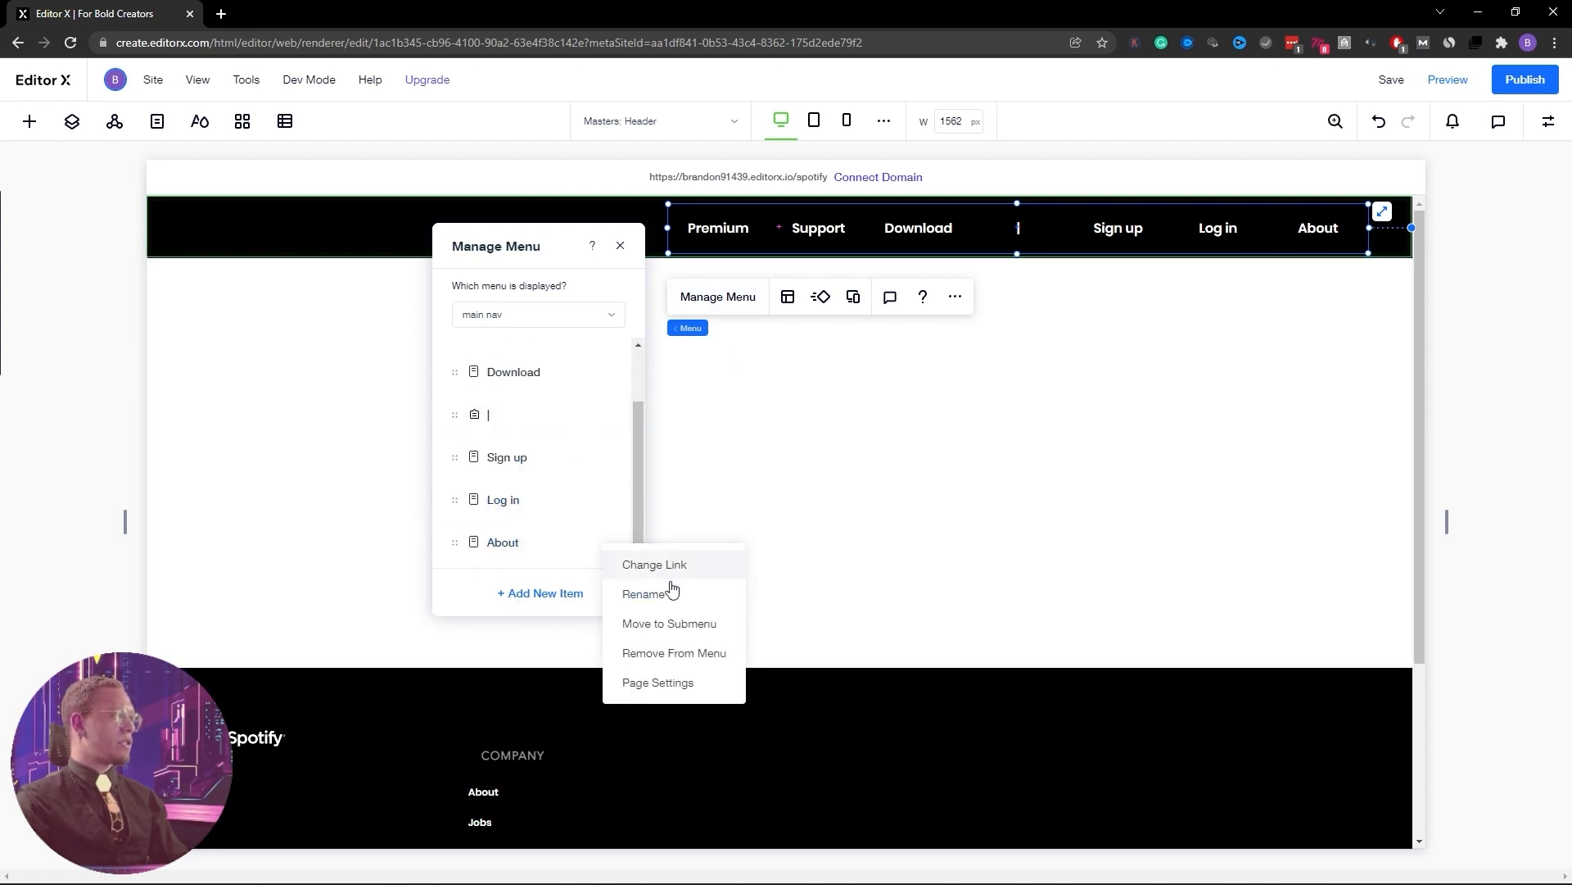
left_click(661, 653)
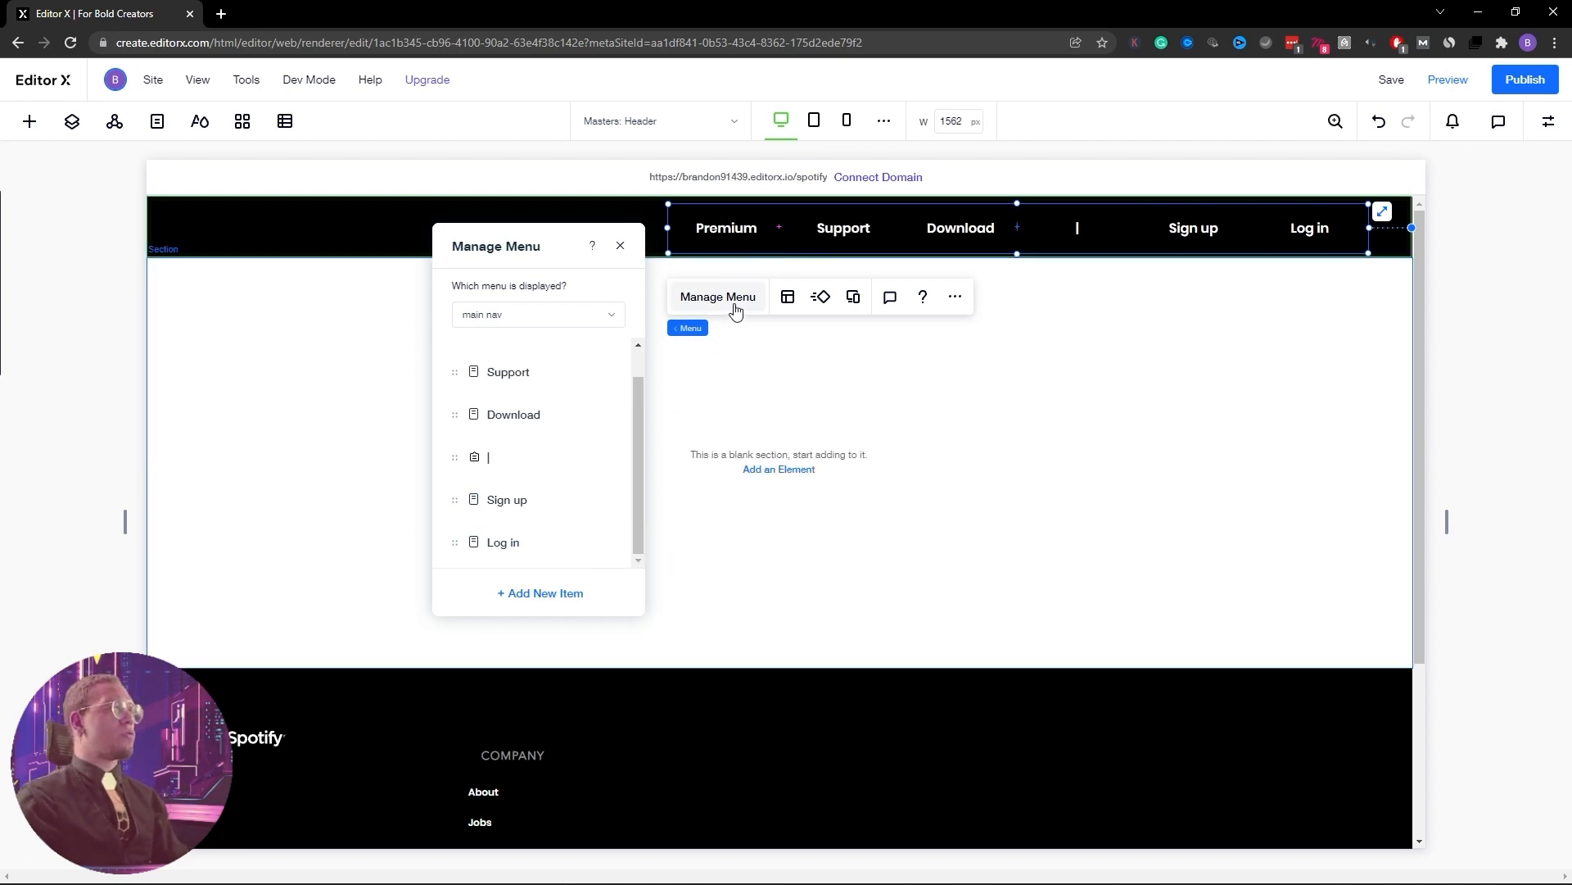
left_click(1551, 123)
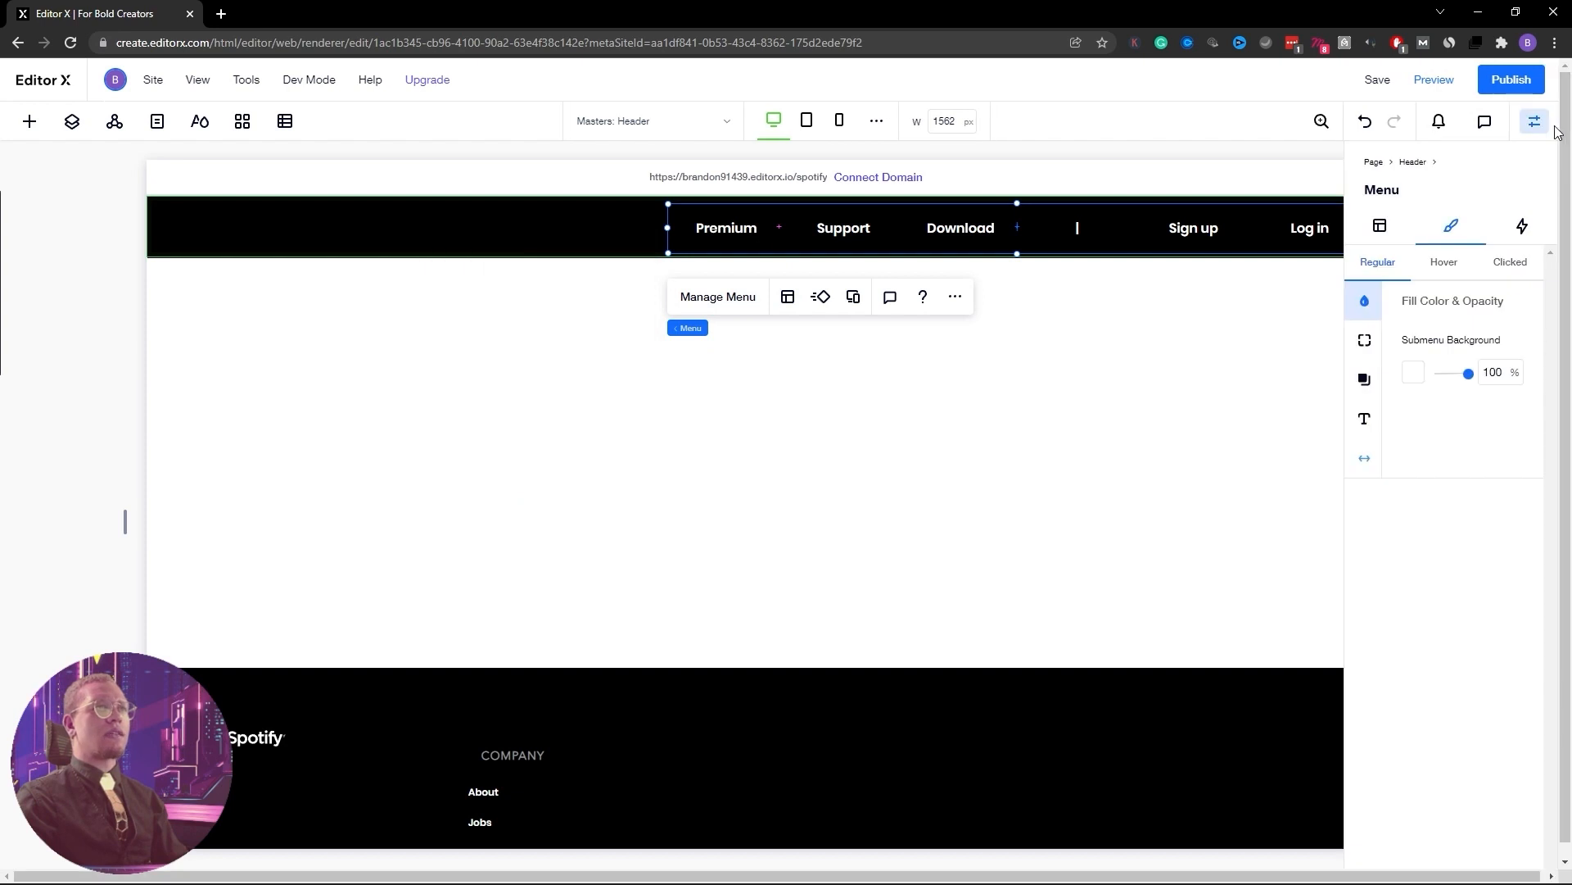
left_click(1379, 419)
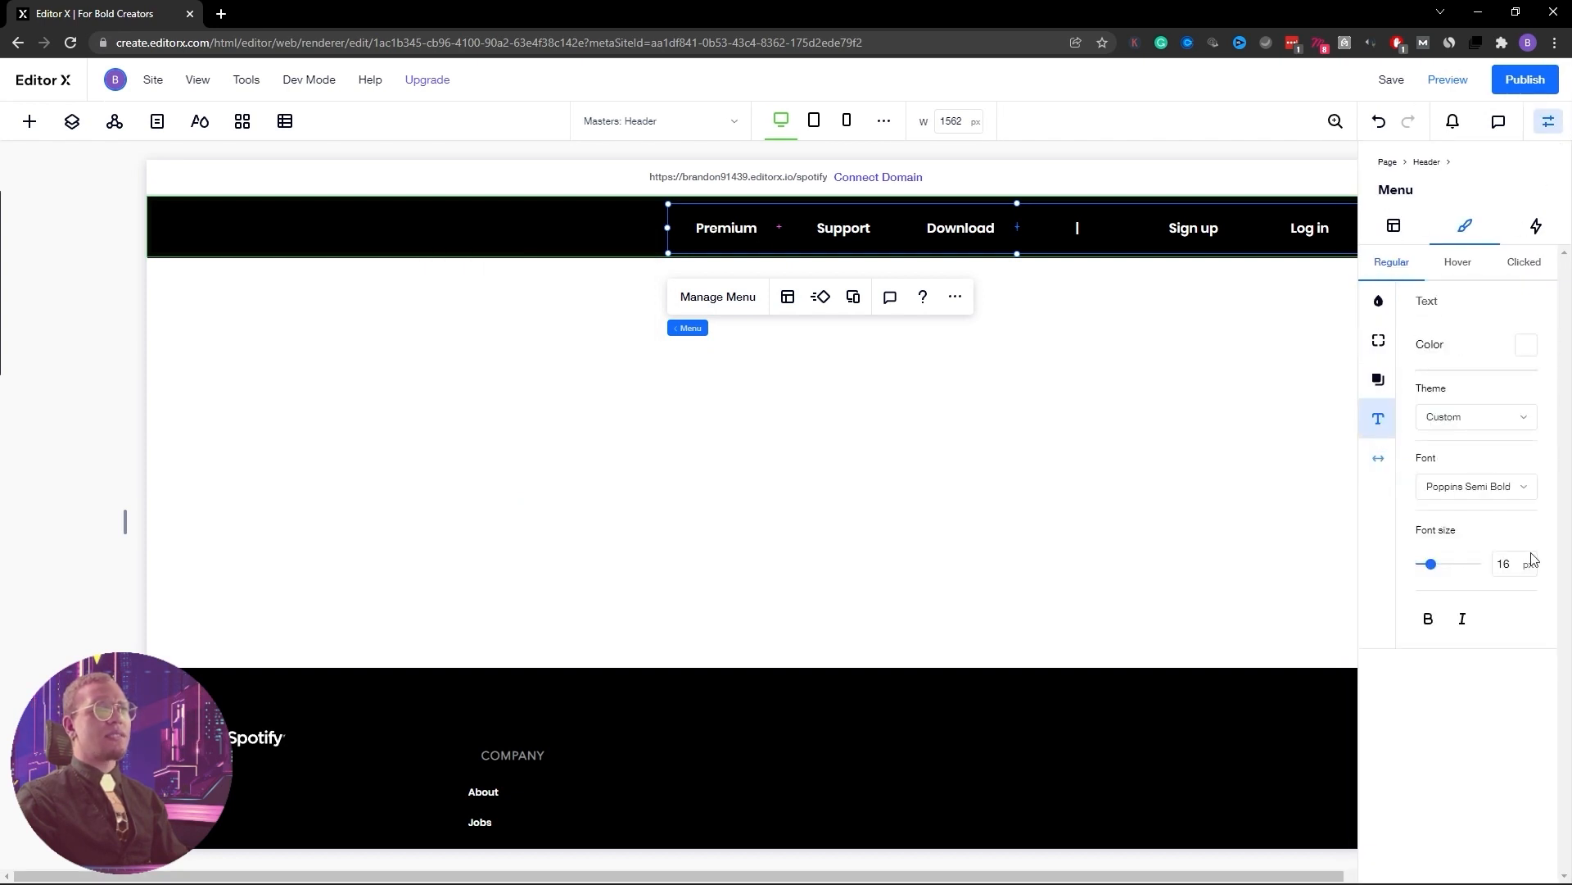
left_click(1506, 571)
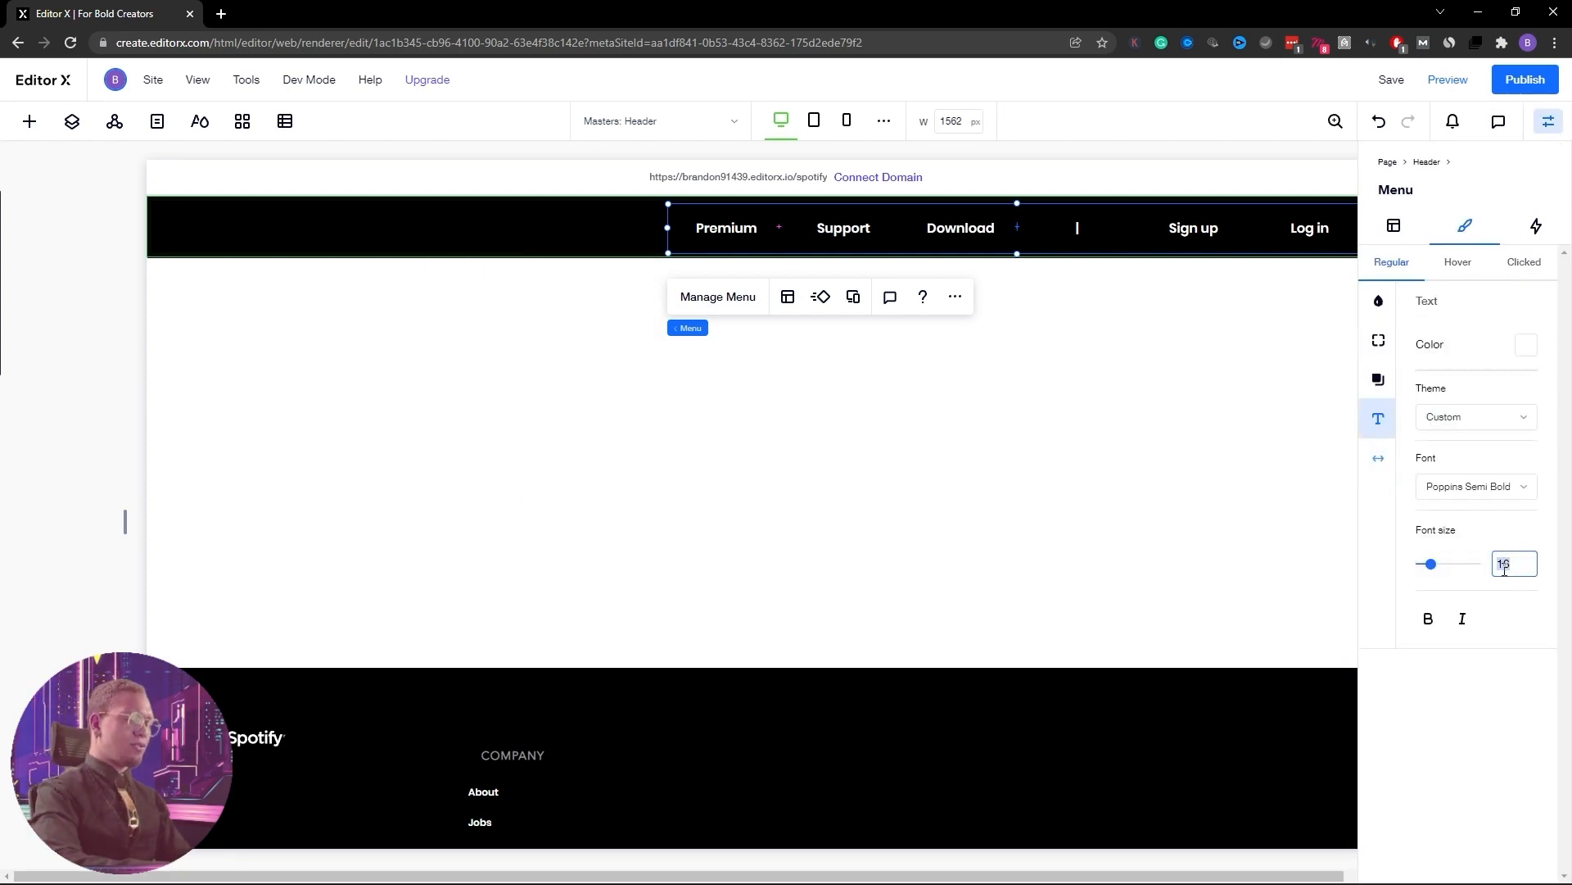
Set the header menu font size to 13 px
type("13")
left_click(1236, 446)
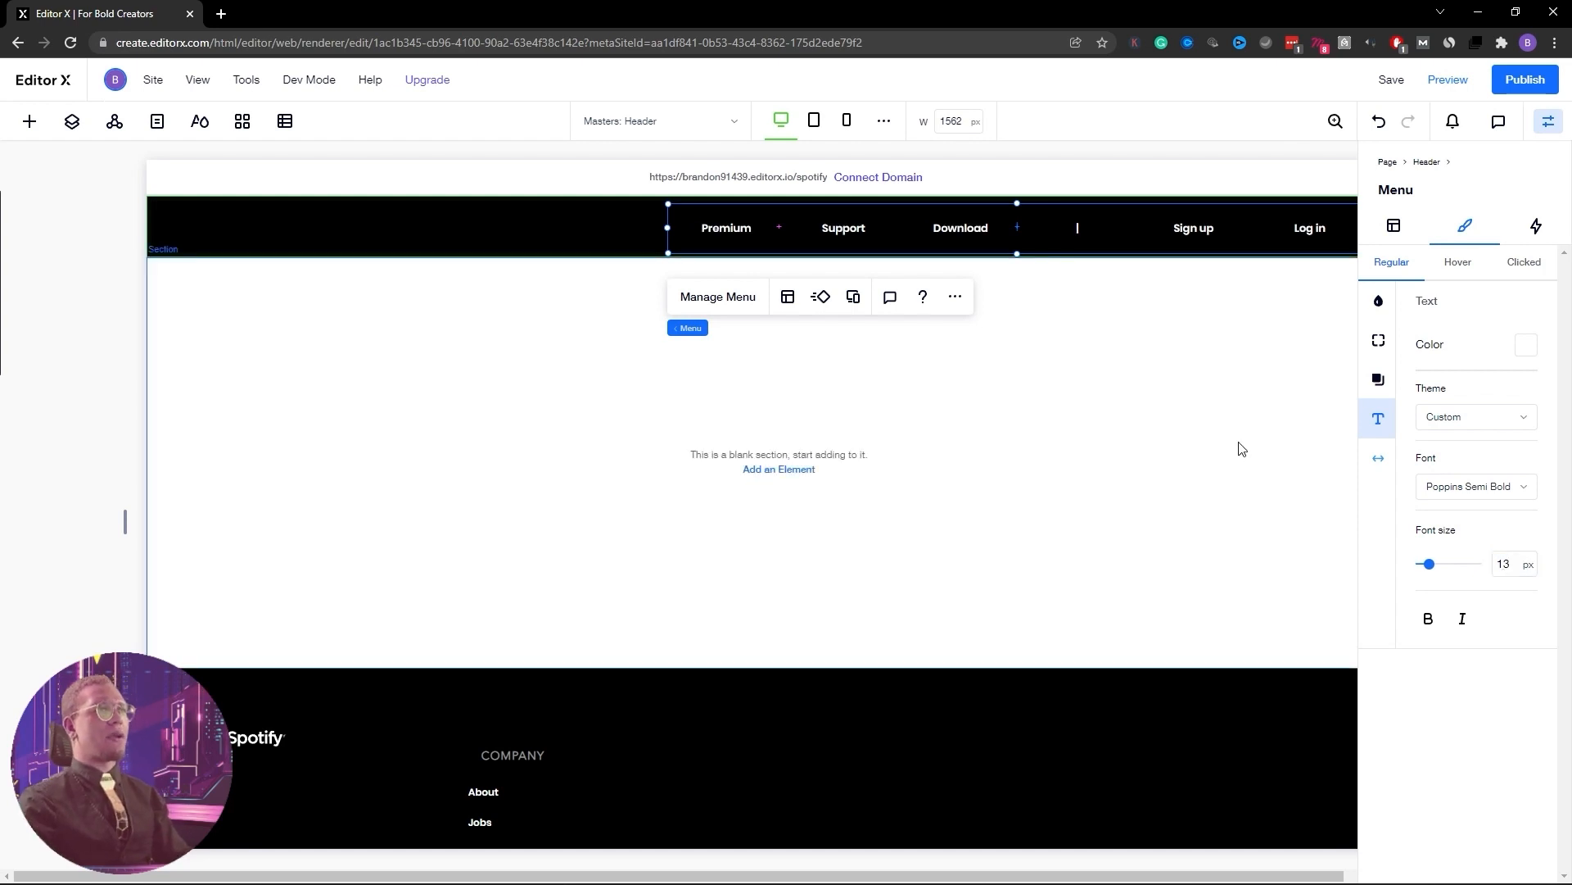
left_click(725, 244)
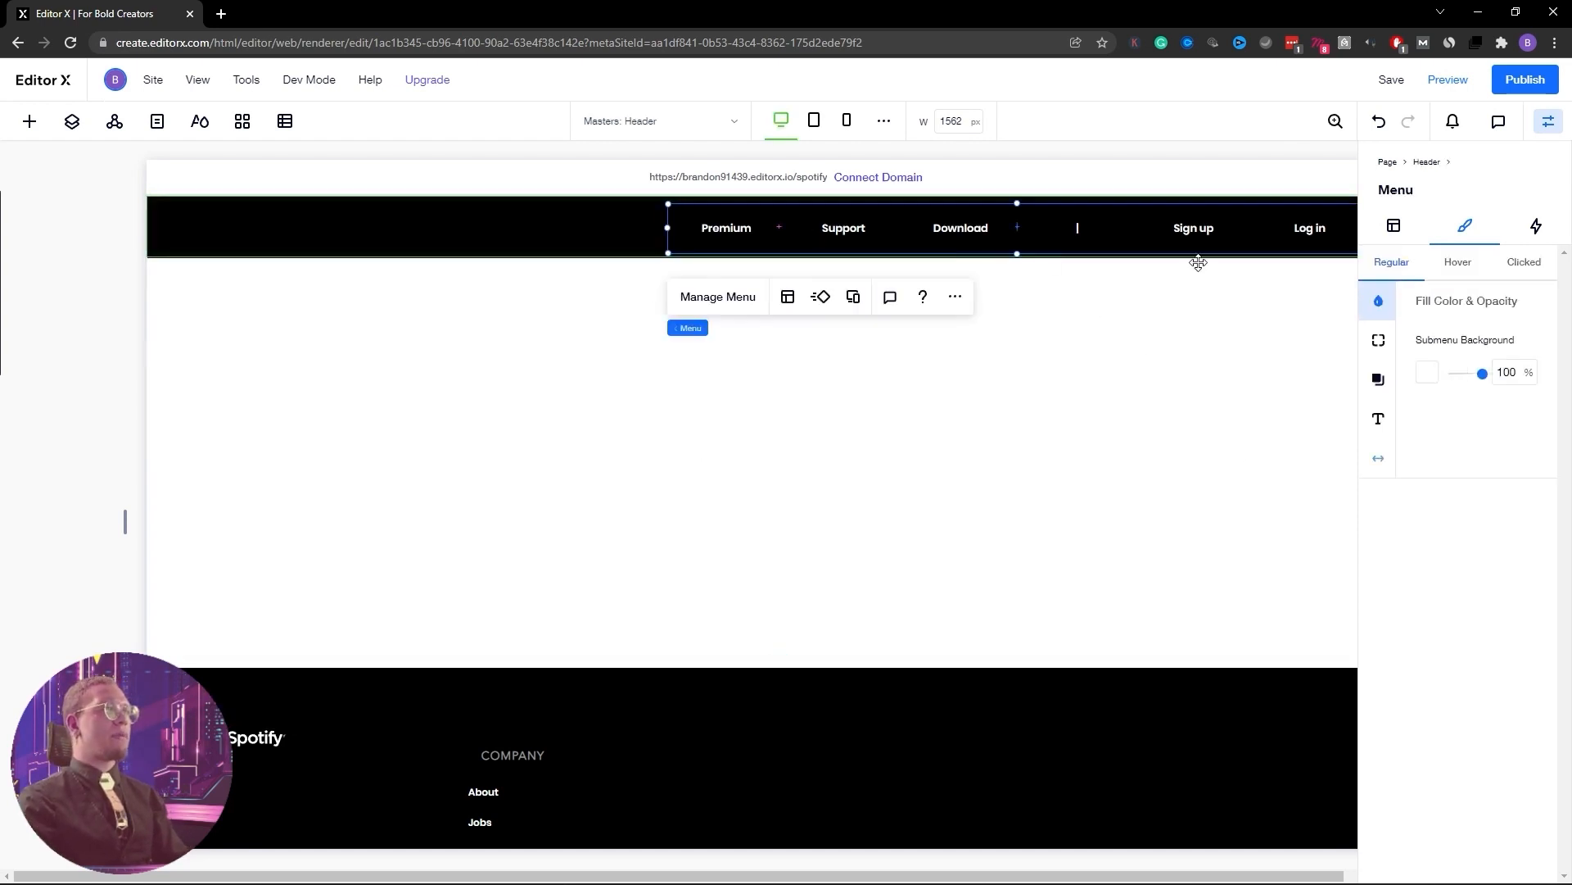
left_click(1548, 121)
Narrow the header menu to sit at the header's right end, then select the header
left_click_drag(1368, 227, 1299, 228)
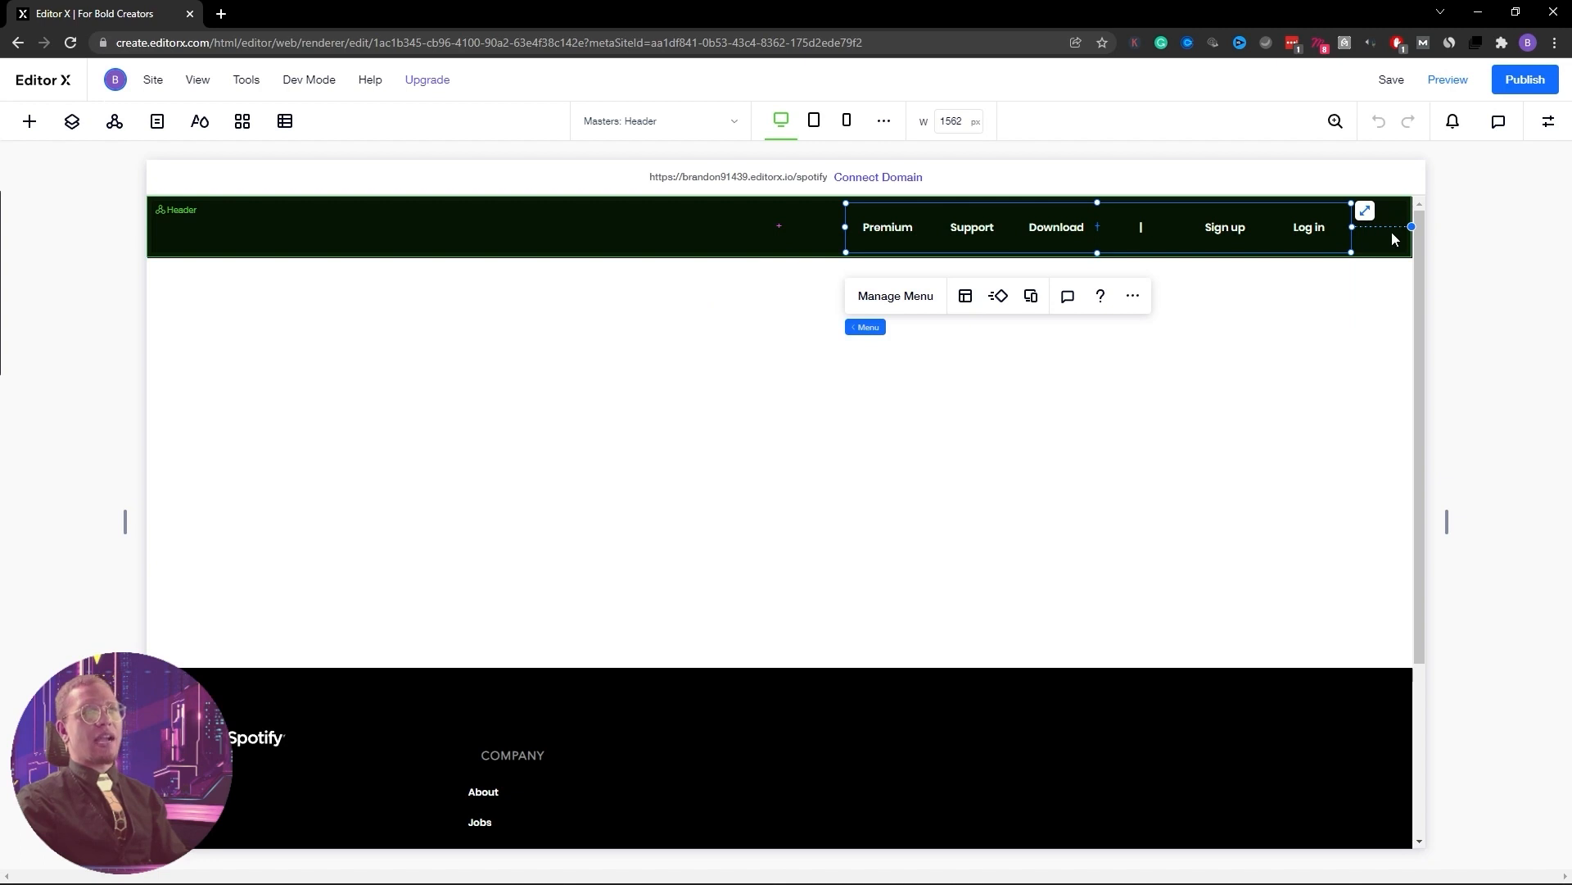
left_click(241, 227)
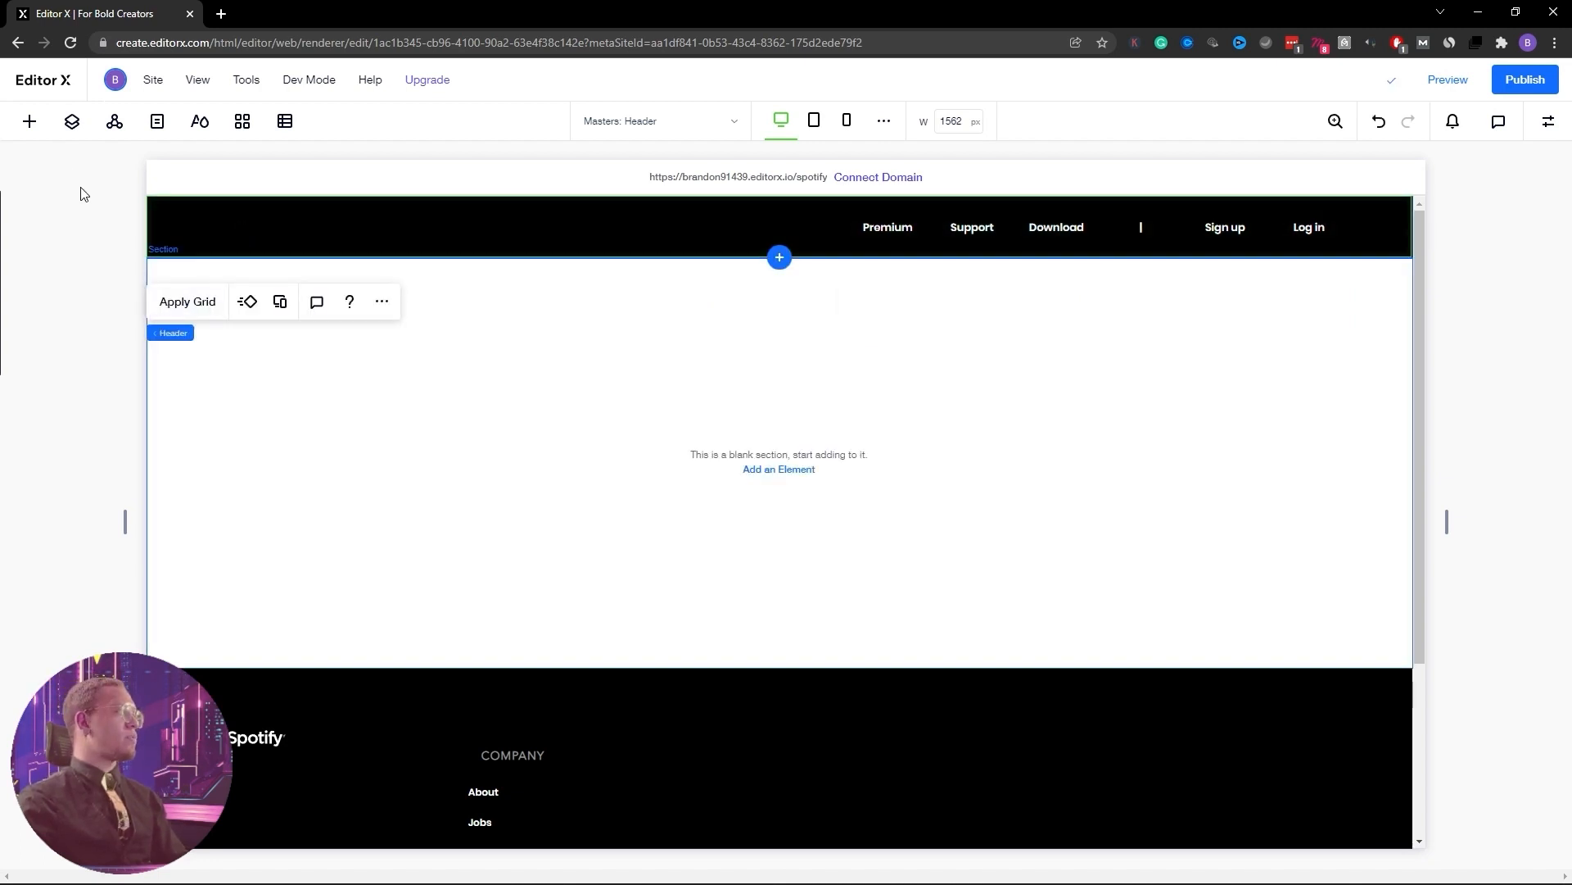
left_click(31, 123)
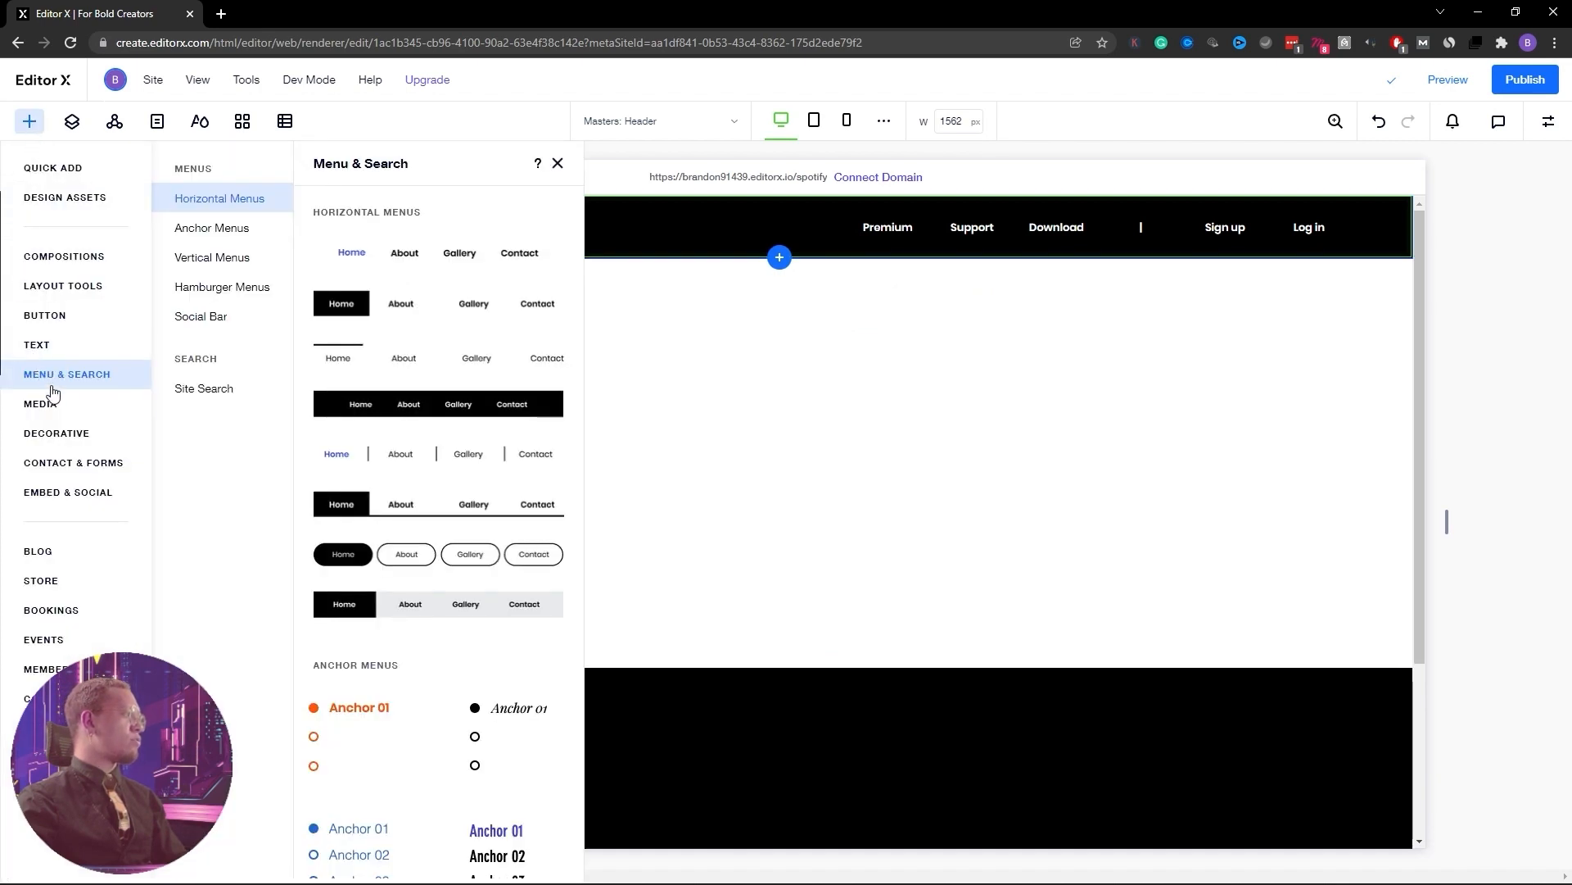
Add a basic shape and replace its artwork with Spotify Logo.svg from Site Files
left_click(53, 172)
left_click(221, 668)
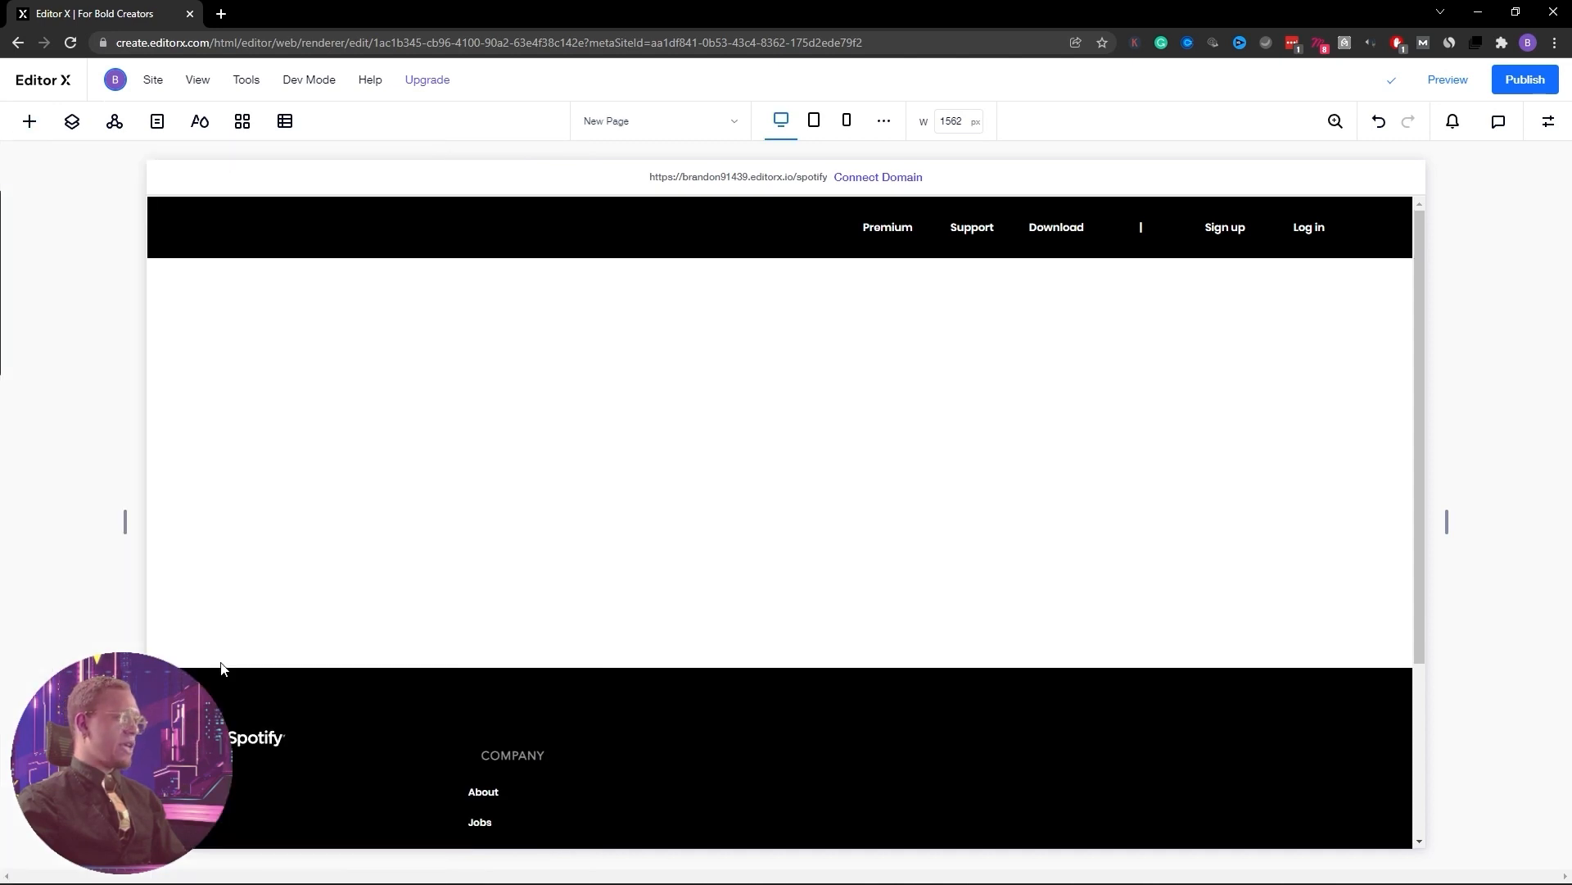
left_click_drag(789, 517, 571, 368)
left_click(571, 280)
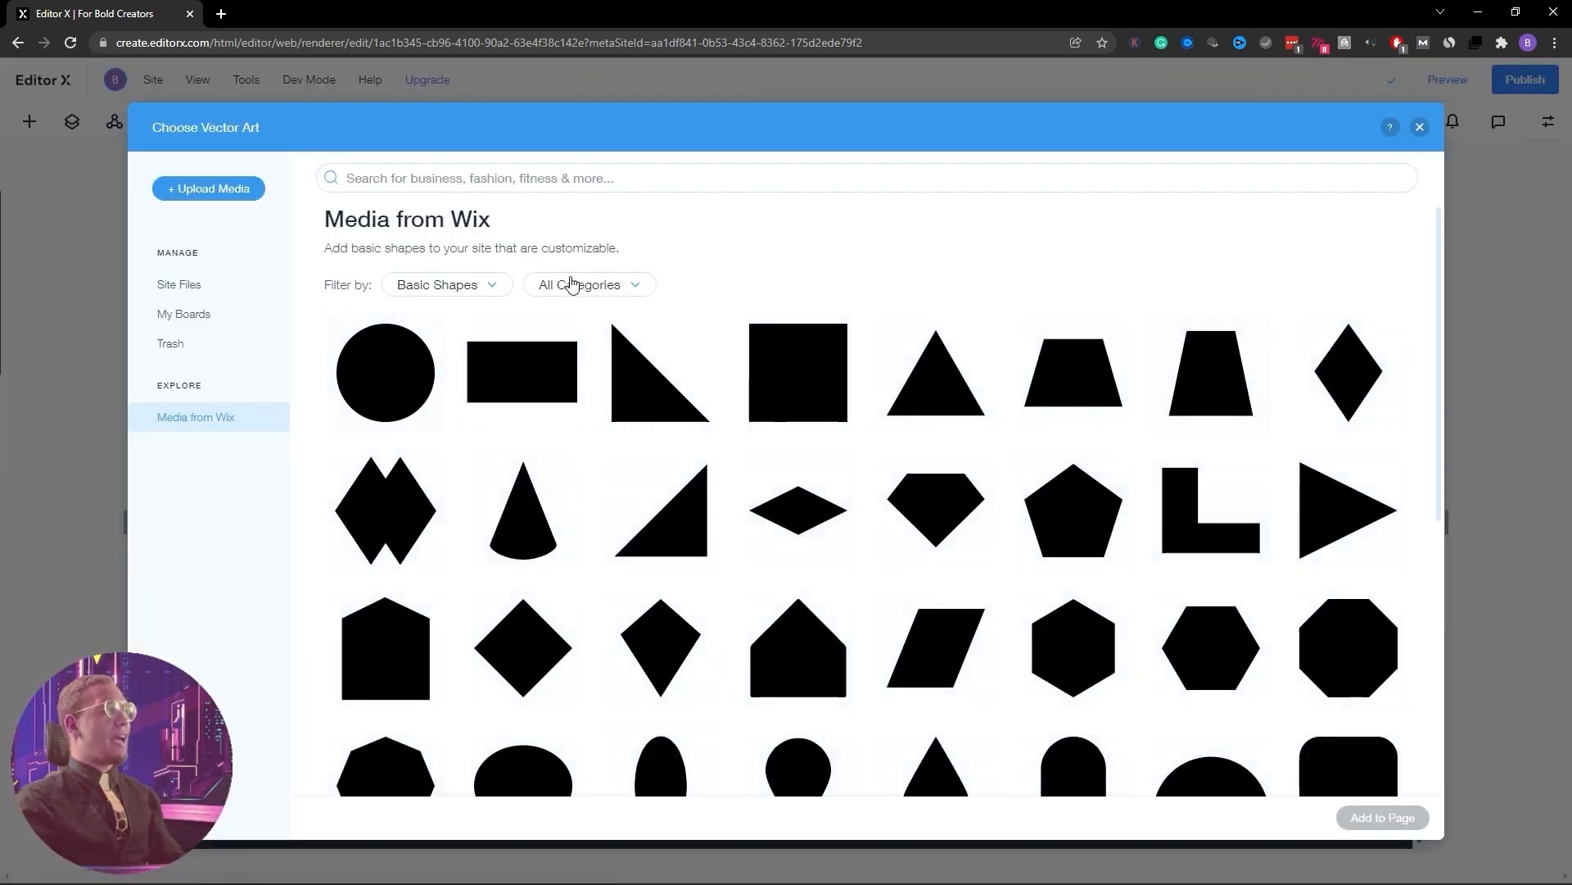
left_click(488, 288)
left_click(417, 352)
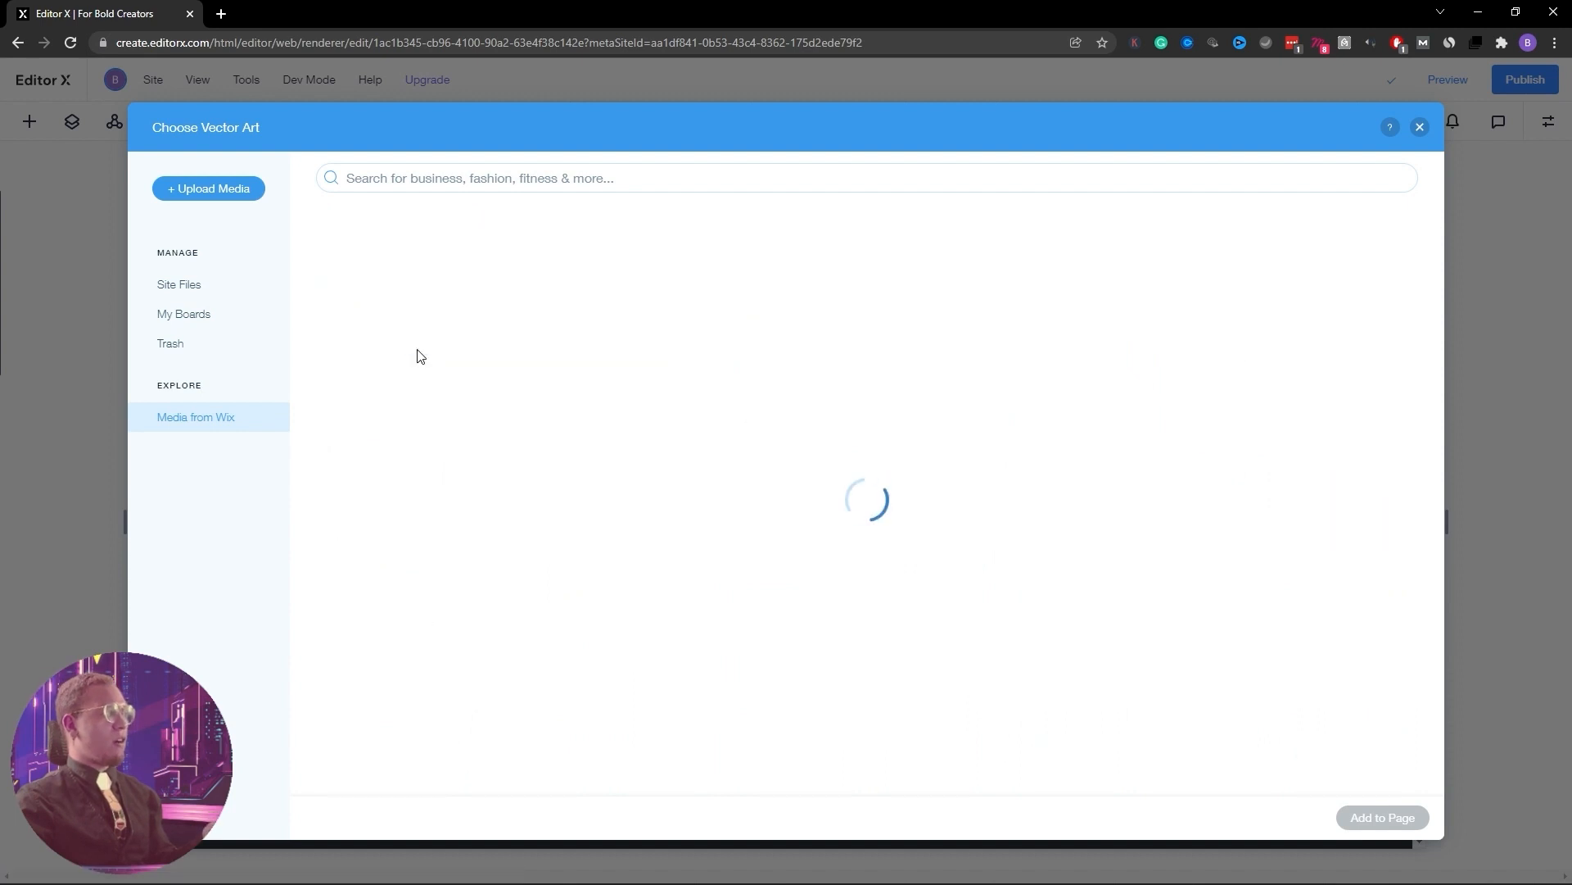
left_click(607, 290)
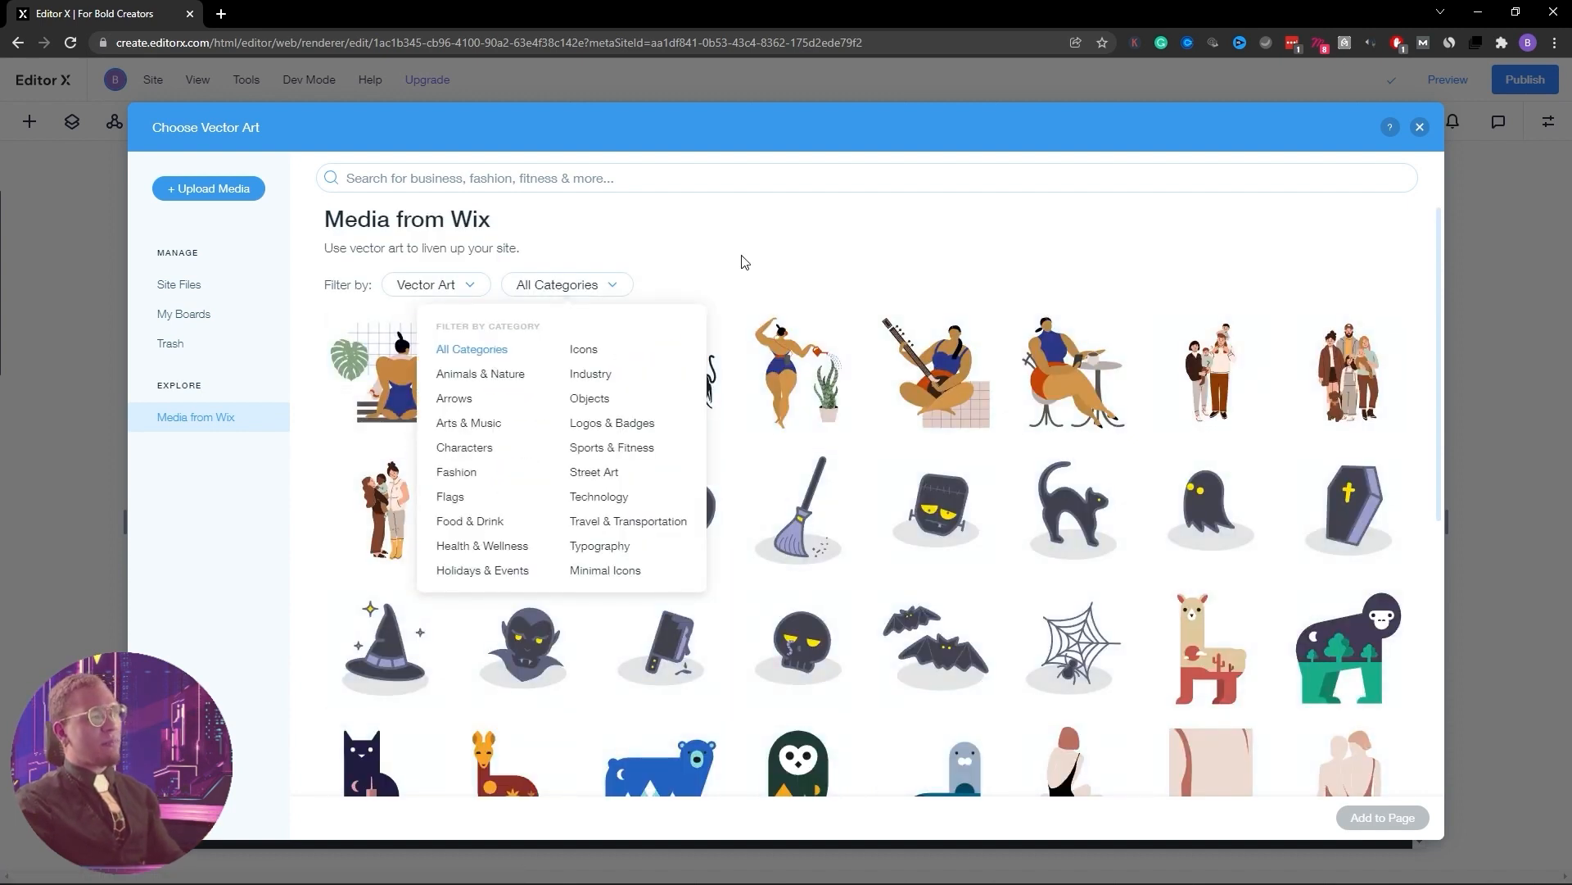
left_click(183, 294)
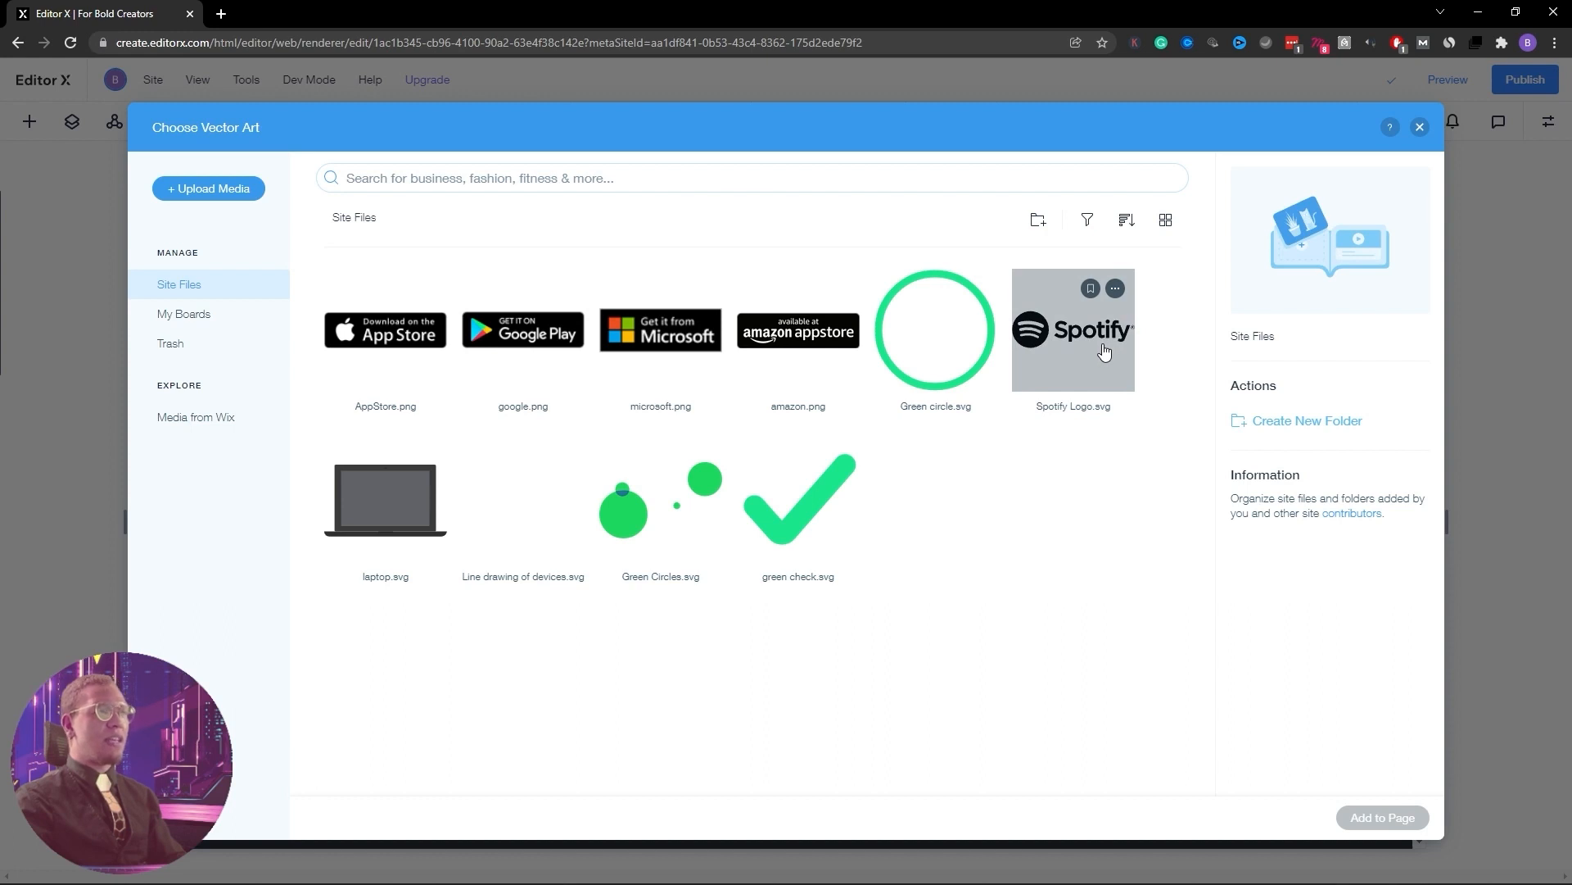
left_click(1104, 351)
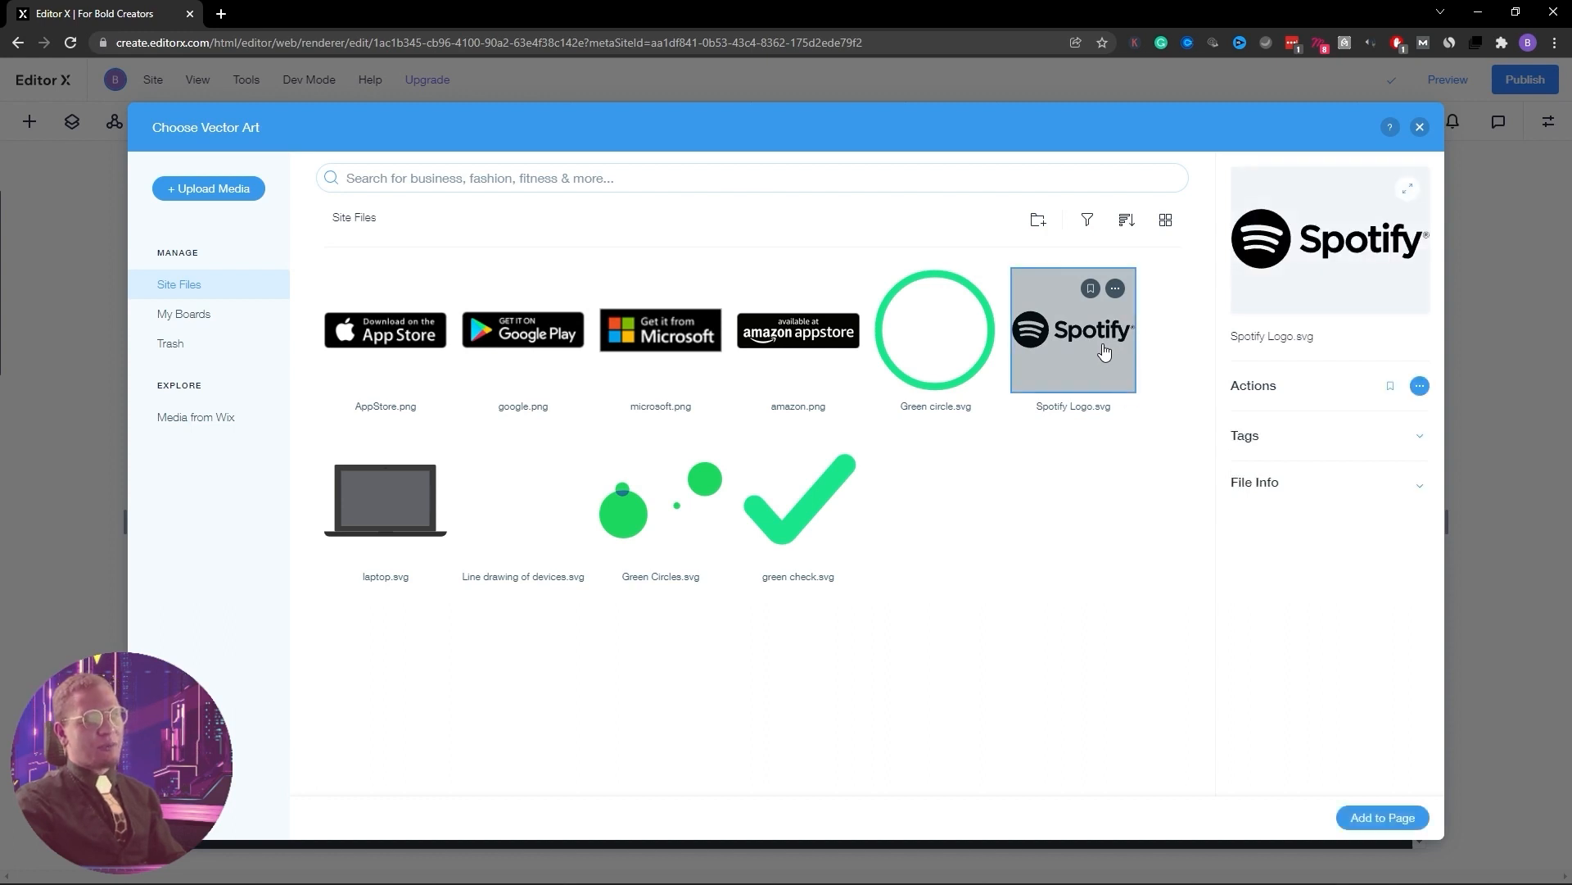
left_click(1383, 818)
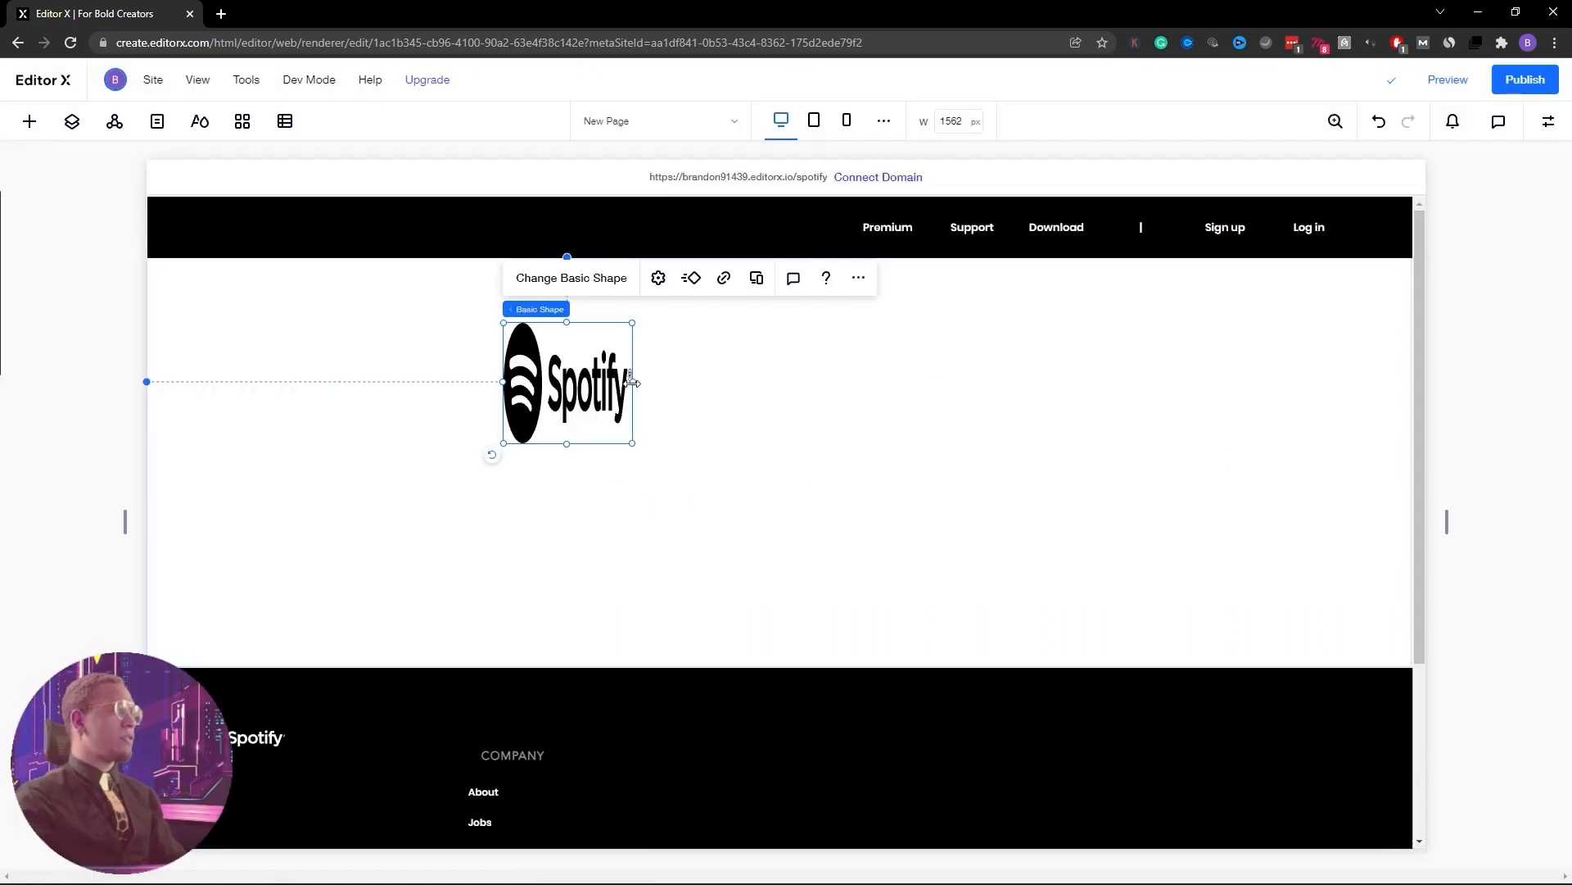
Move the Spotify logo into the header's left end, shrunk to 11.7% width
left_click_drag(632, 382, 861, 383)
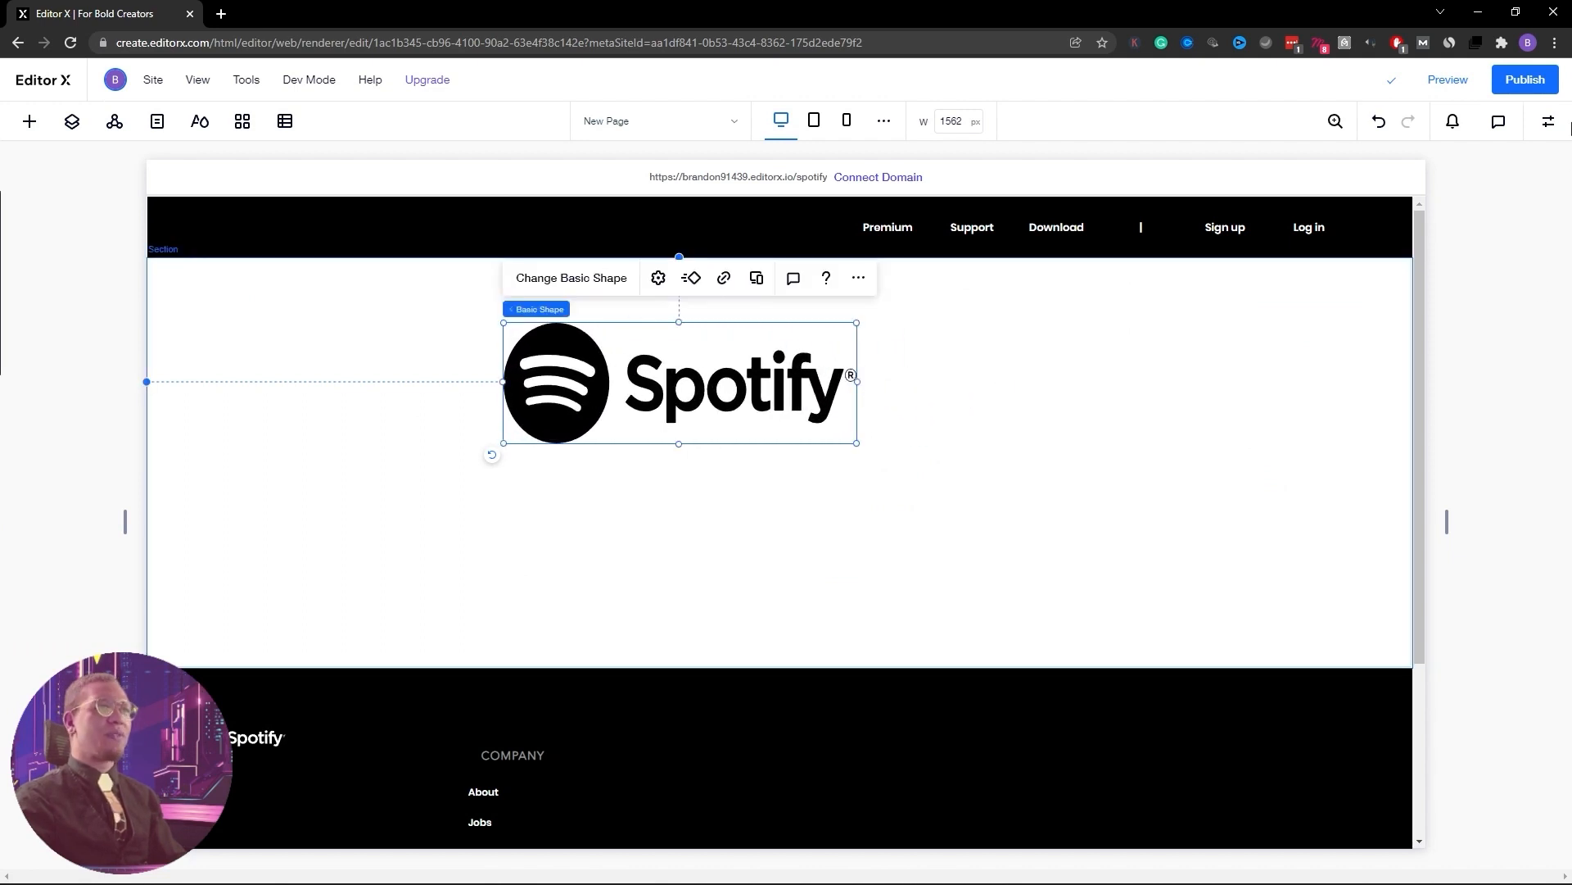
left_click(1549, 123)
left_click(1402, 238)
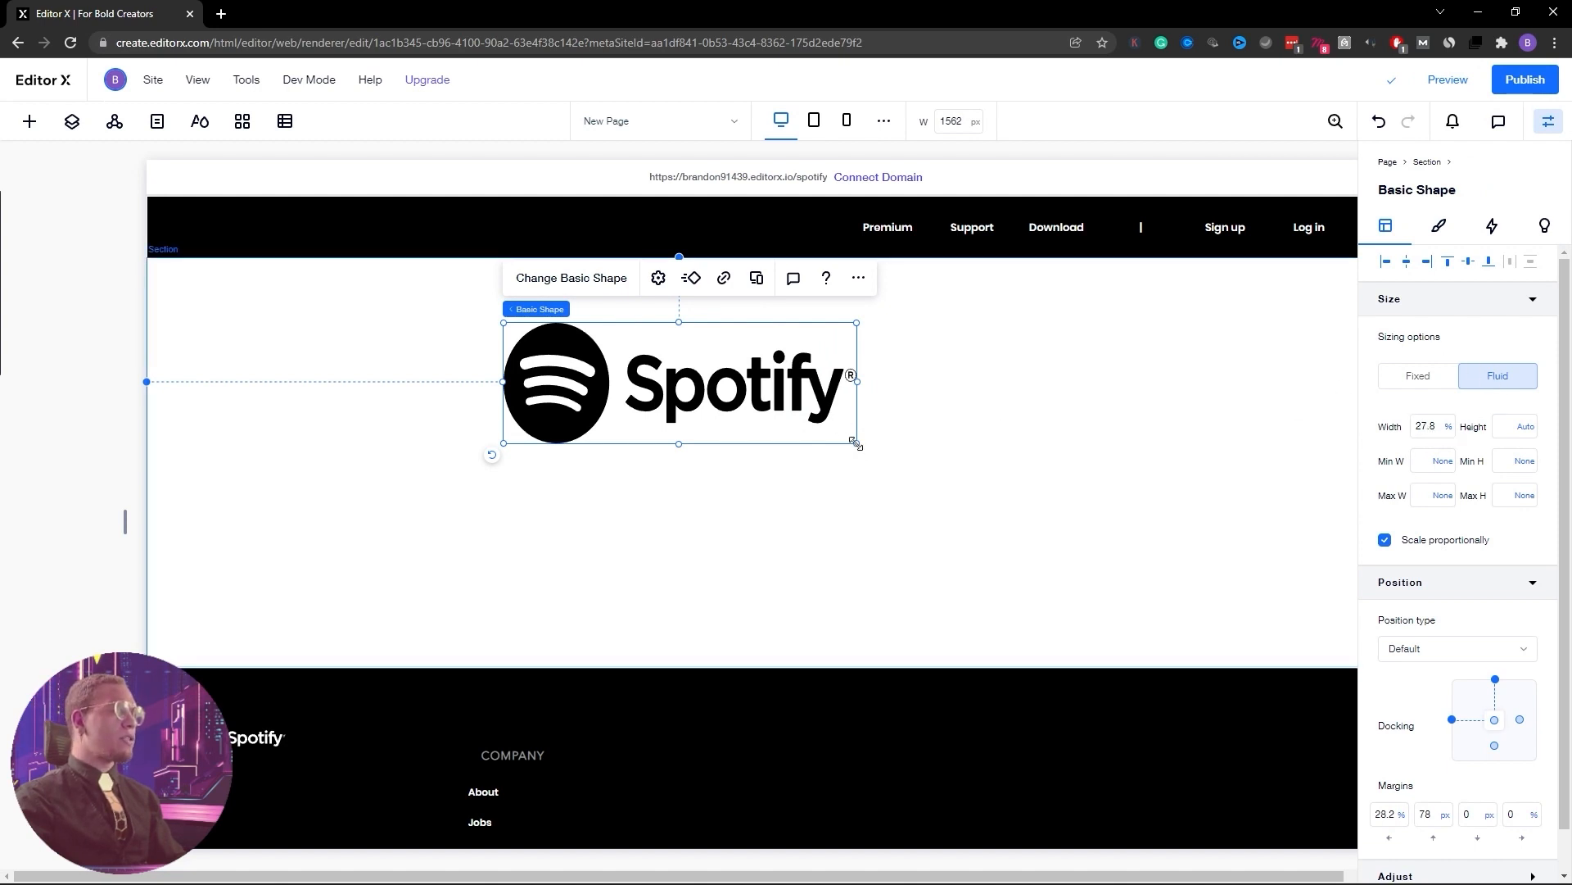
left_click_drag(855, 443, 811, 429)
left_click_drag(666, 345, 315, 229)
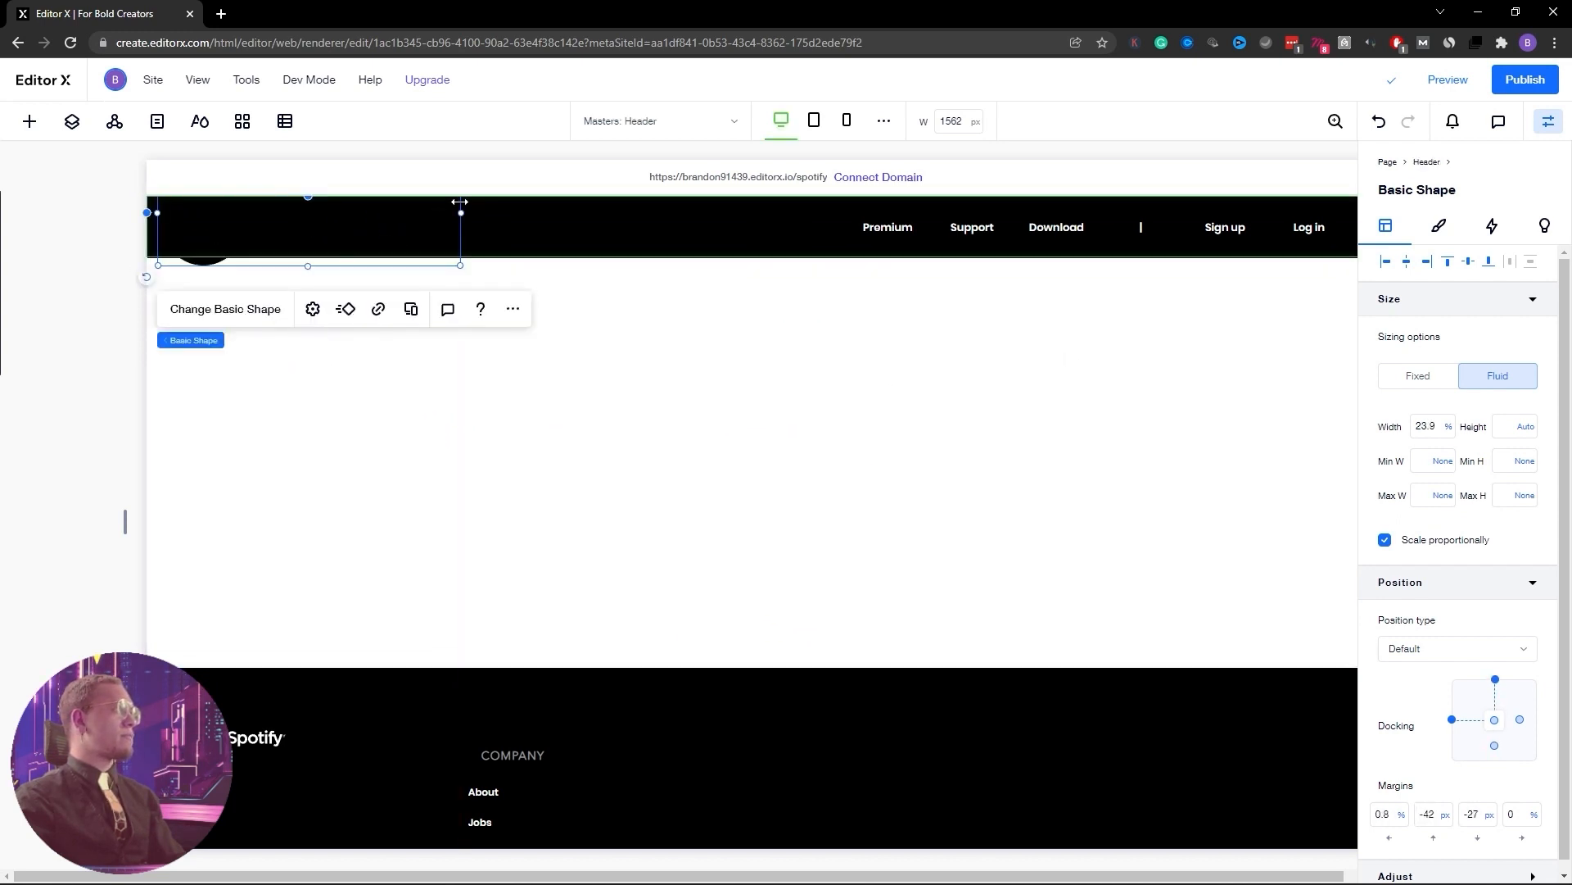
left_click_drag(456, 260, 269, 243)
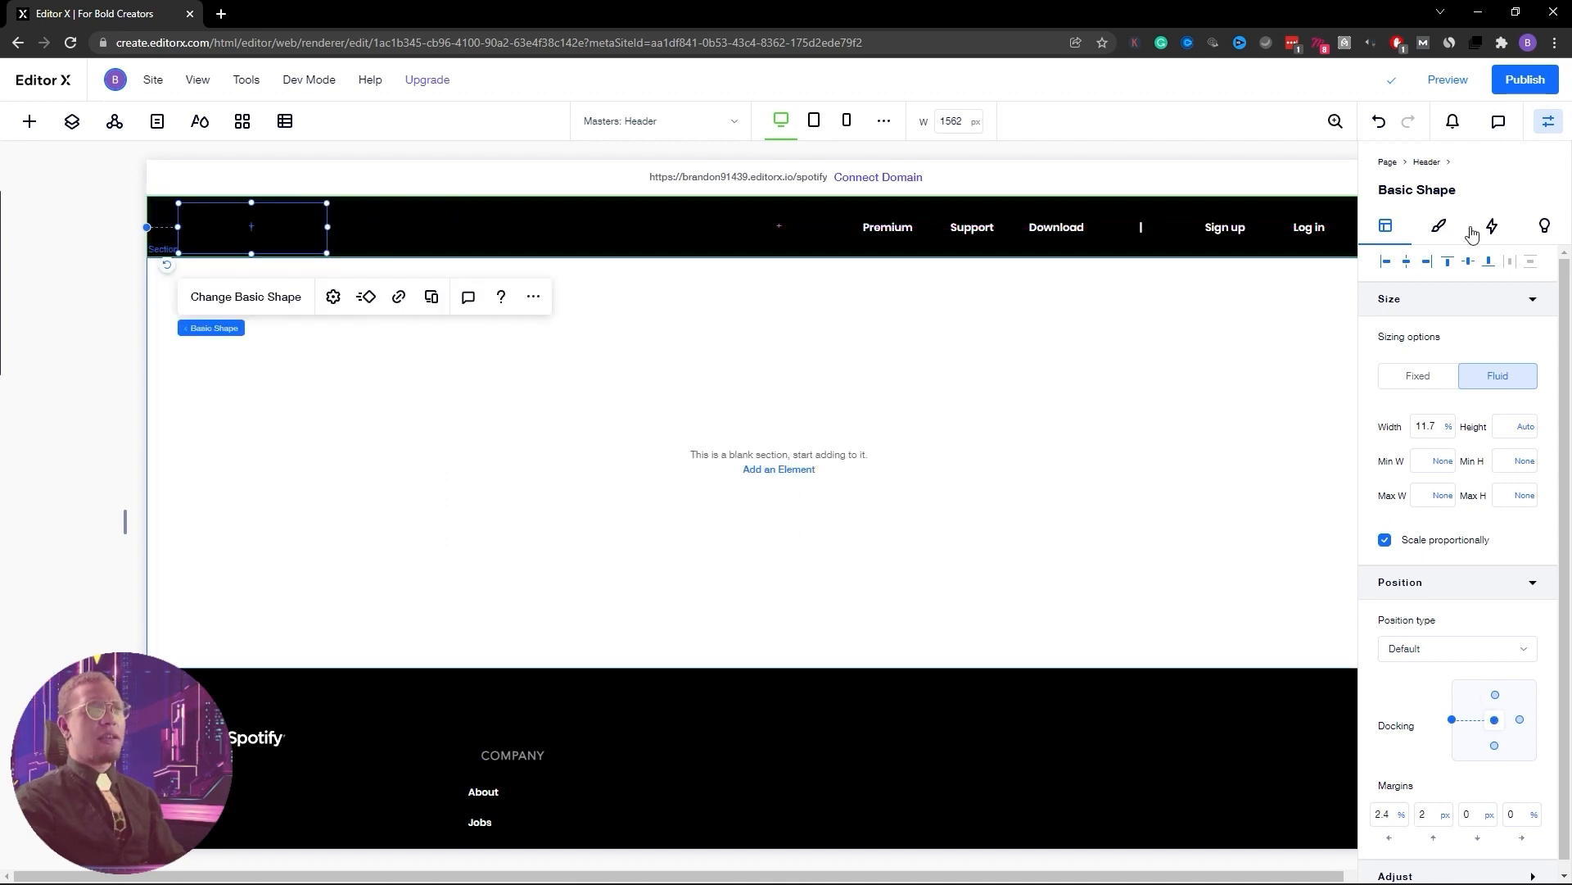
Make the header Spotify logo's fill white
left_click(1441, 231)
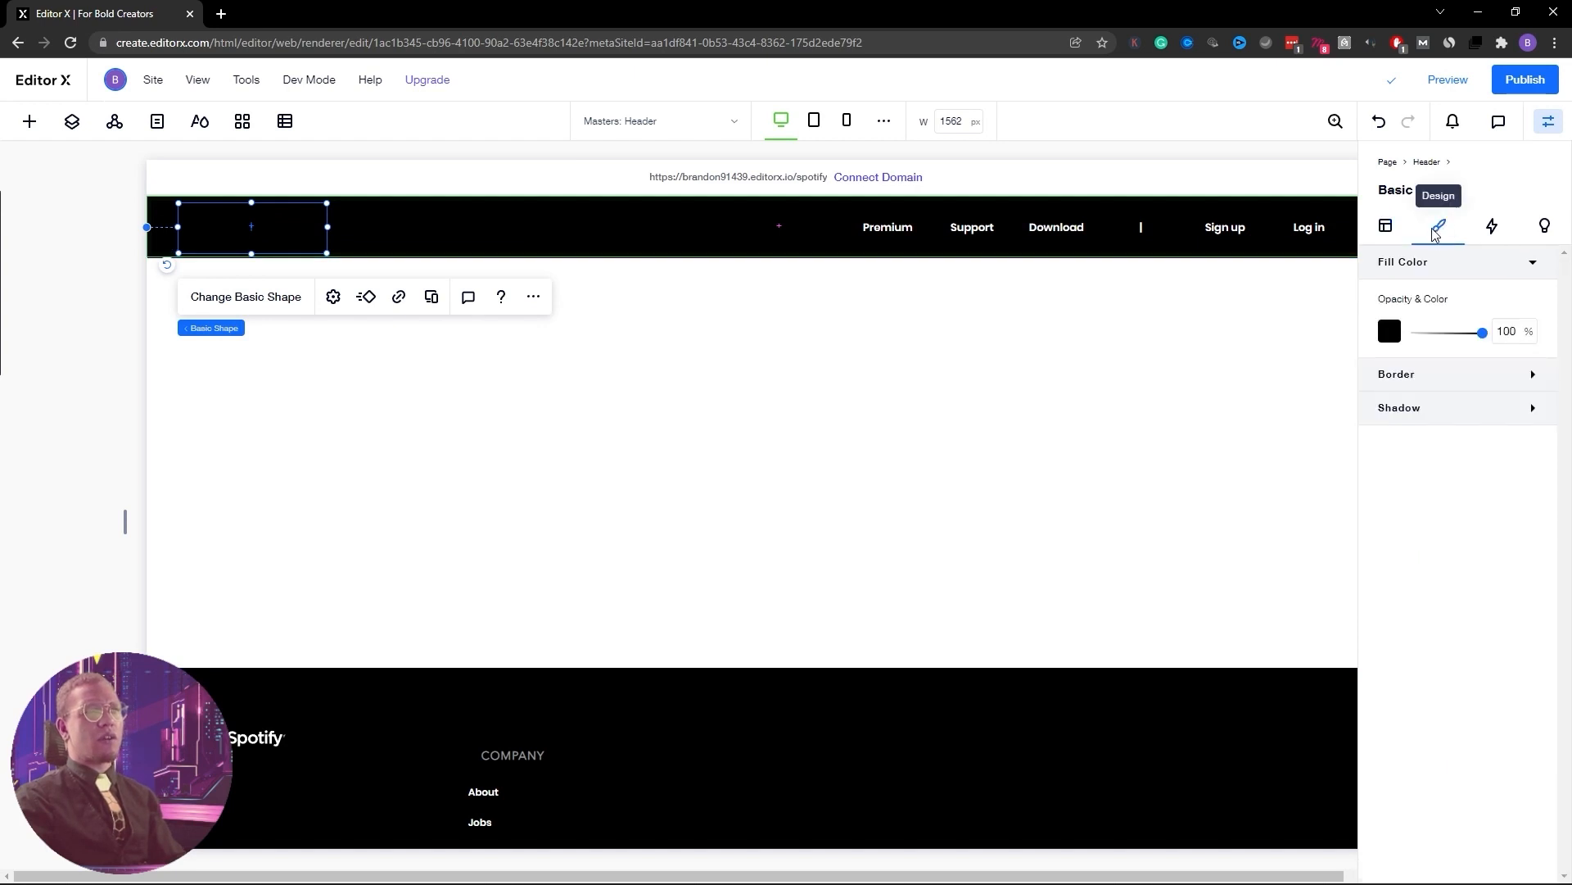
left_click(1390, 331)
left_click(999, 609)
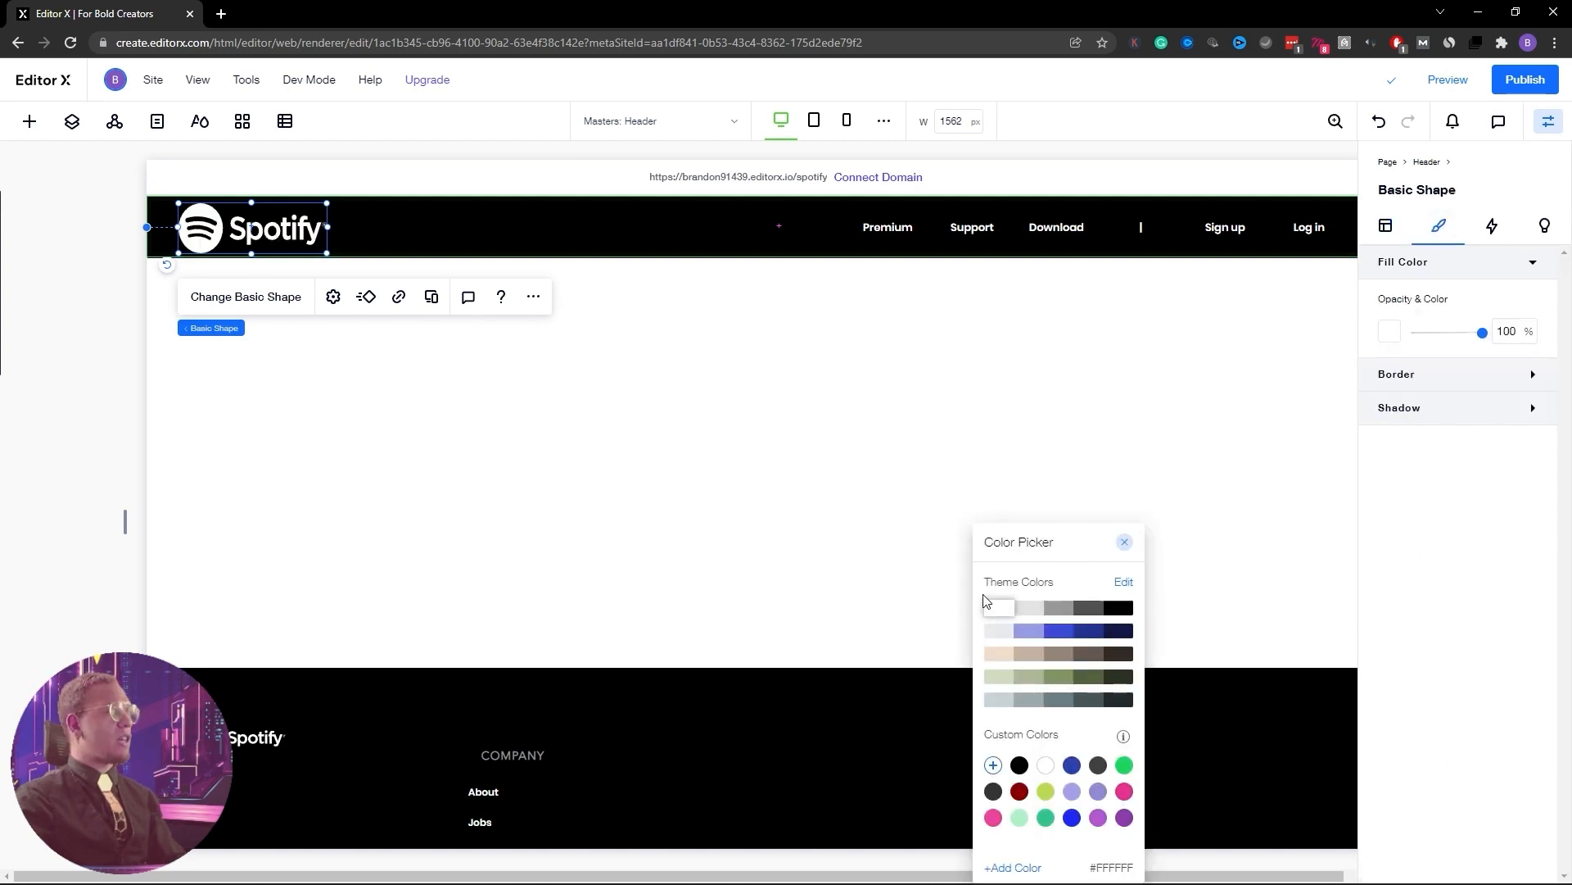
left_click(676, 446)
Nudge the logo slightly right in the header, then select the navigation menu
left_click_drag(253, 229, 309, 227)
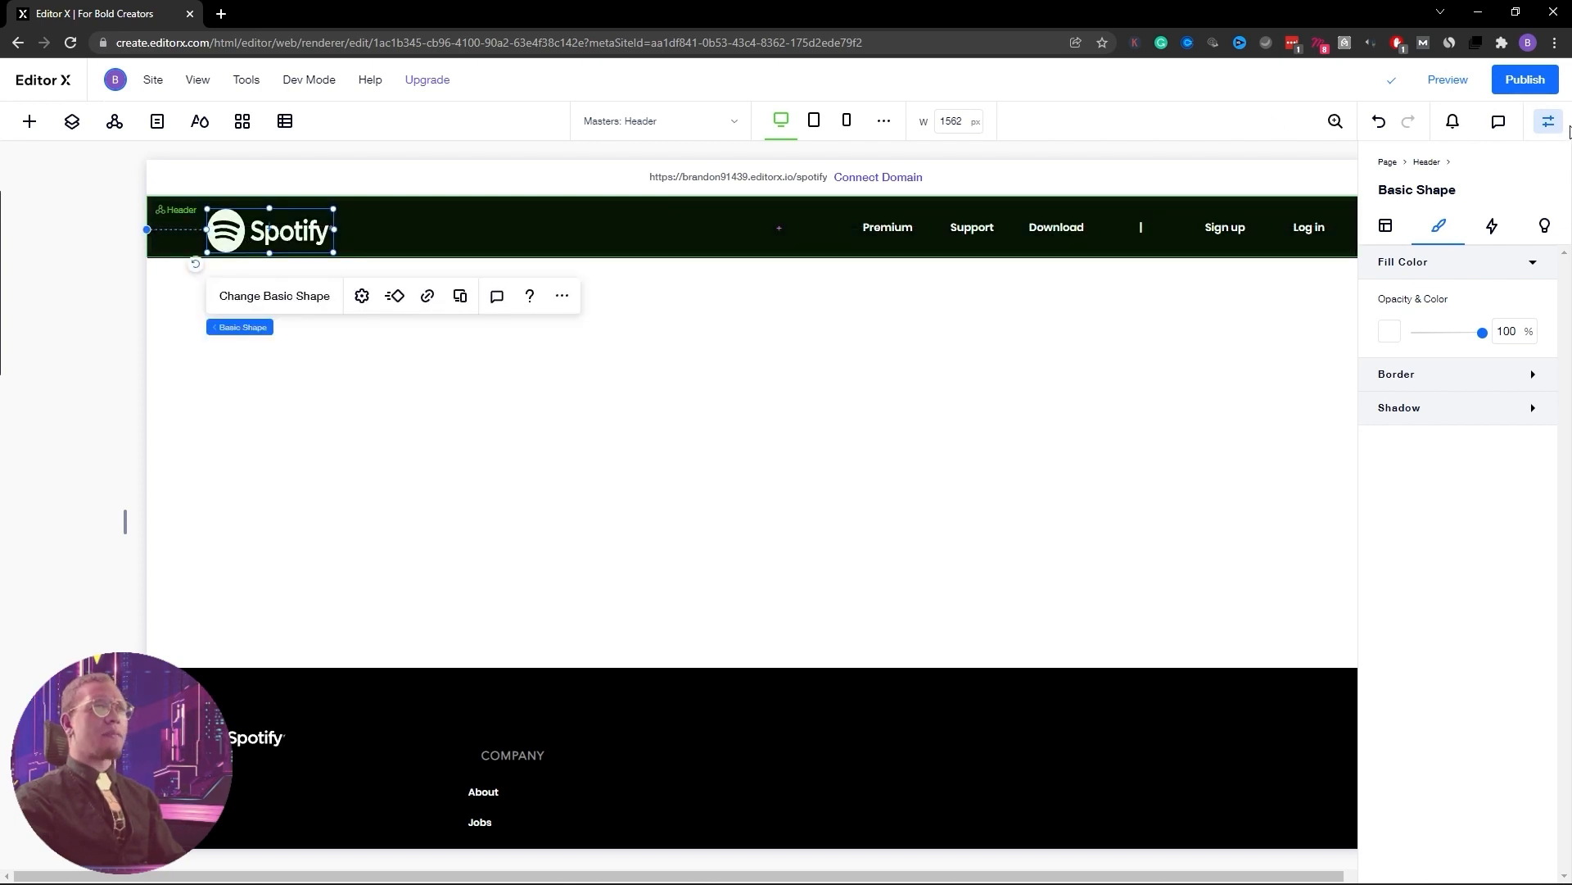
left_click(1550, 124)
left_click(1255, 232)
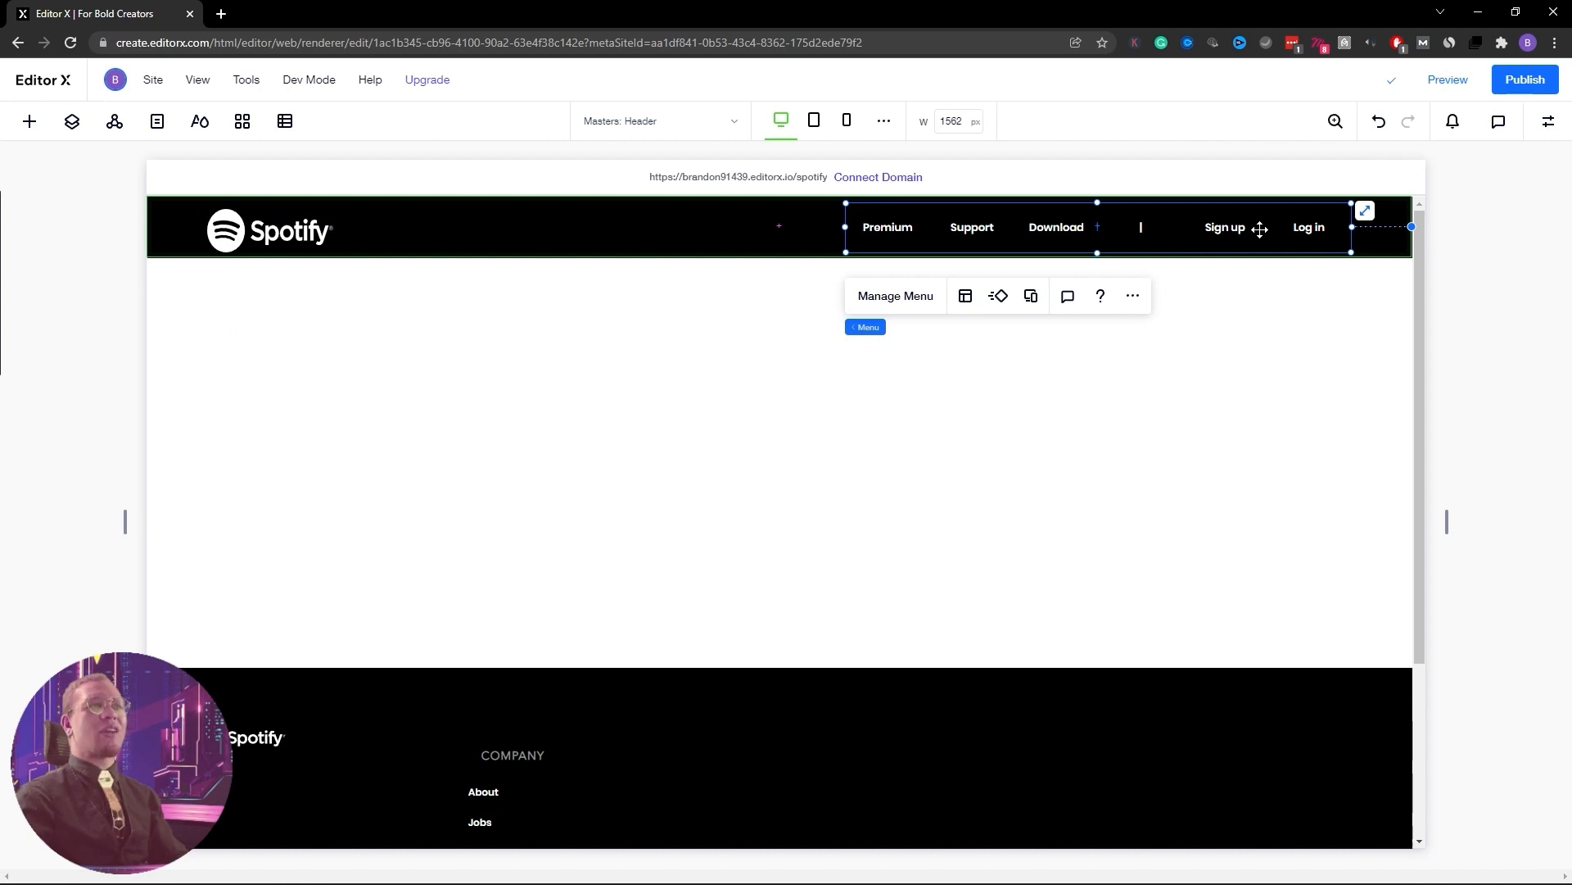
Give the header logo a 5% left margin
left_click(1548, 123)
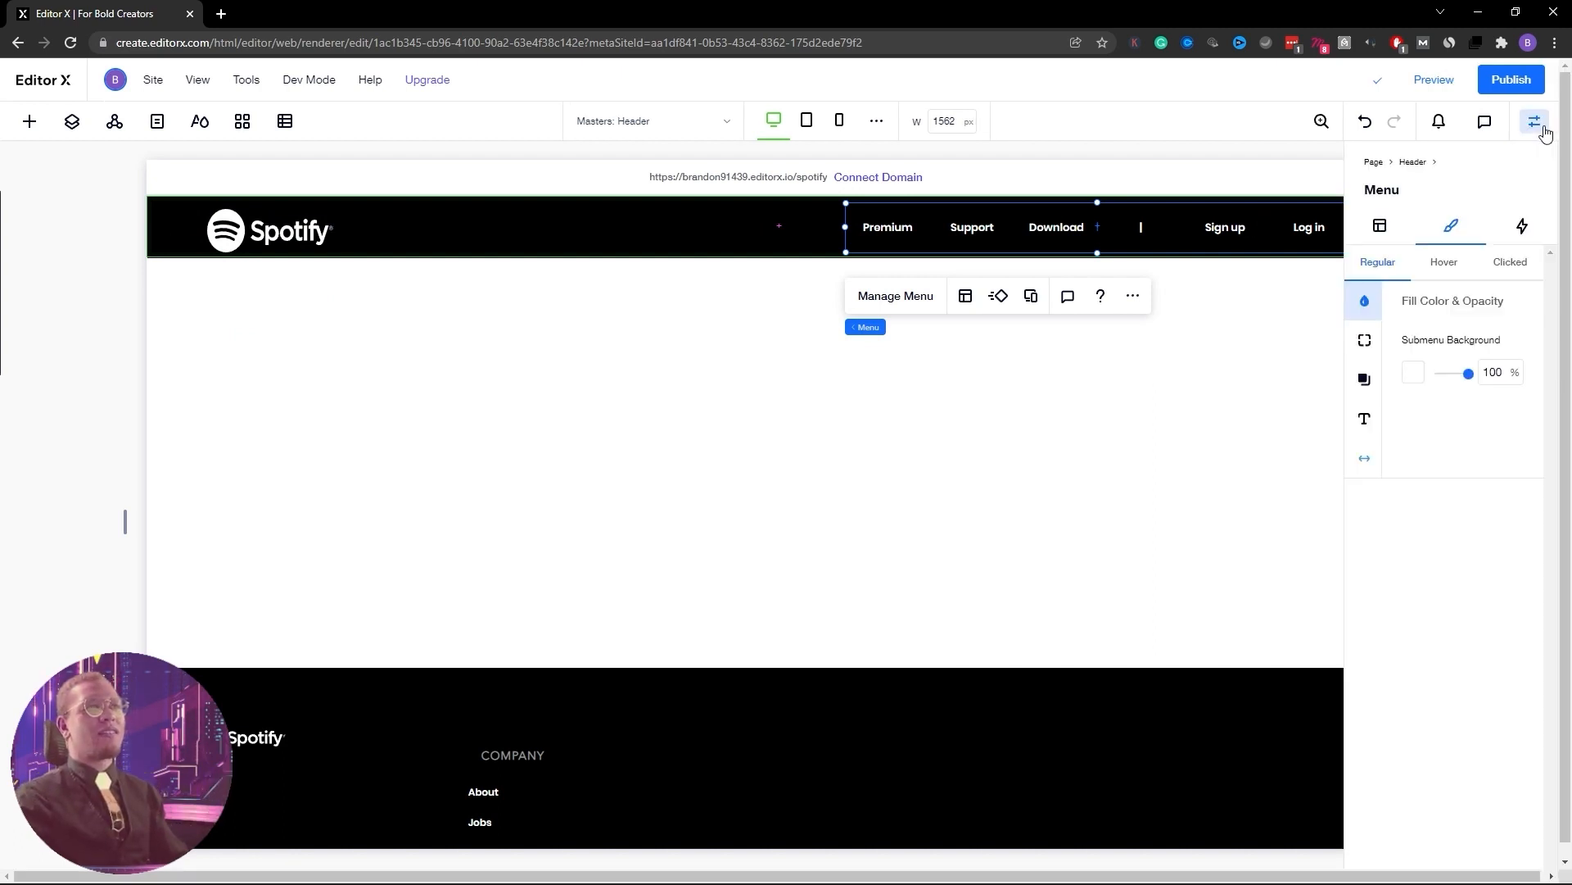
left_click(1395, 237)
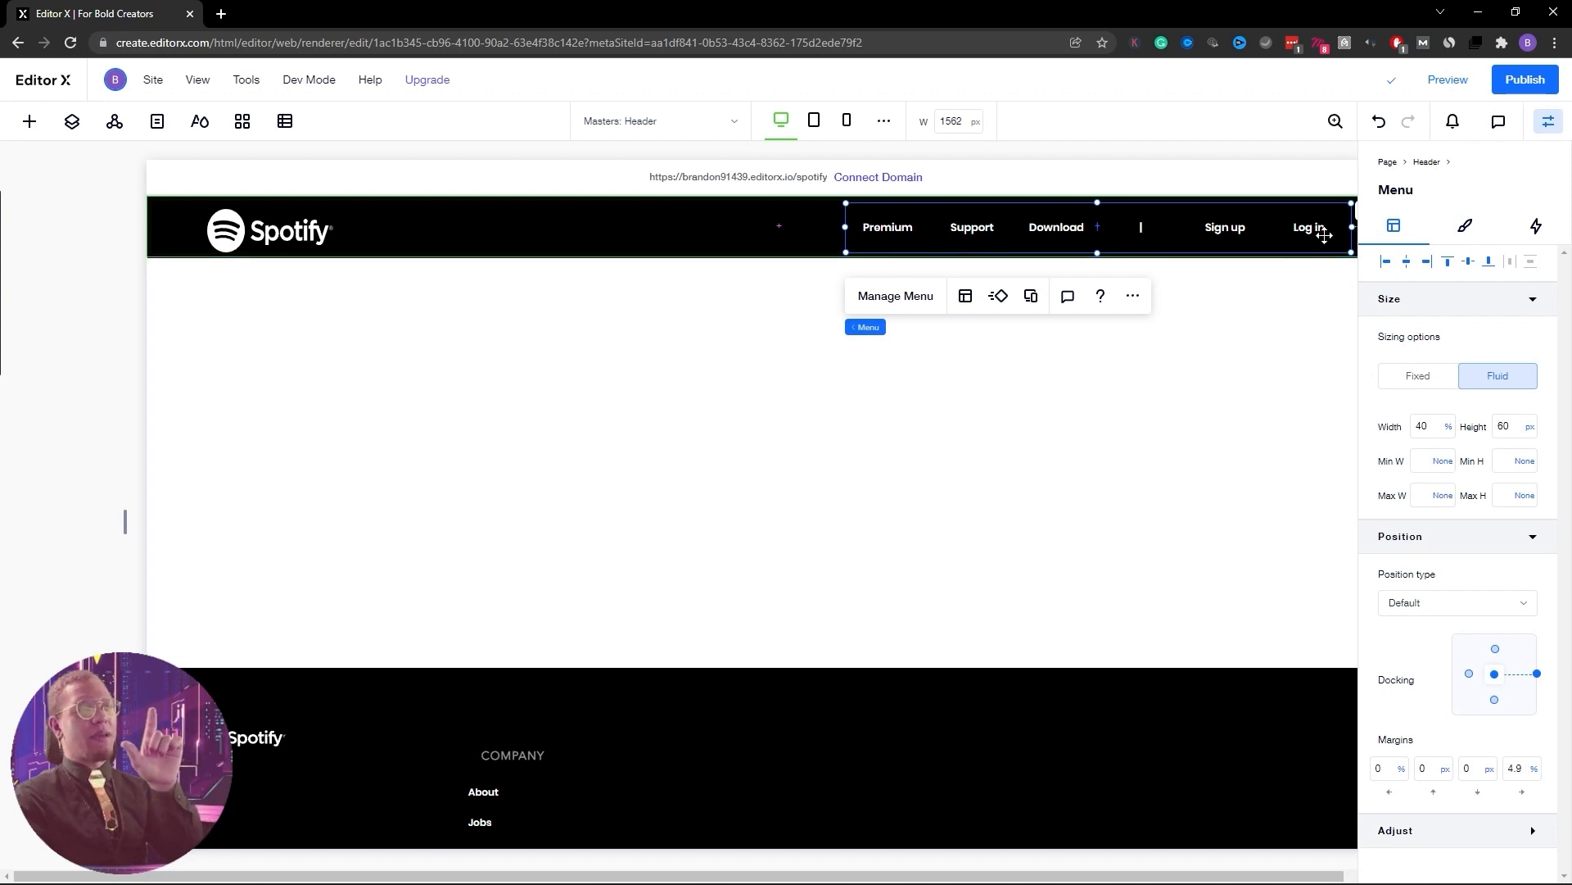
left_click(272, 232)
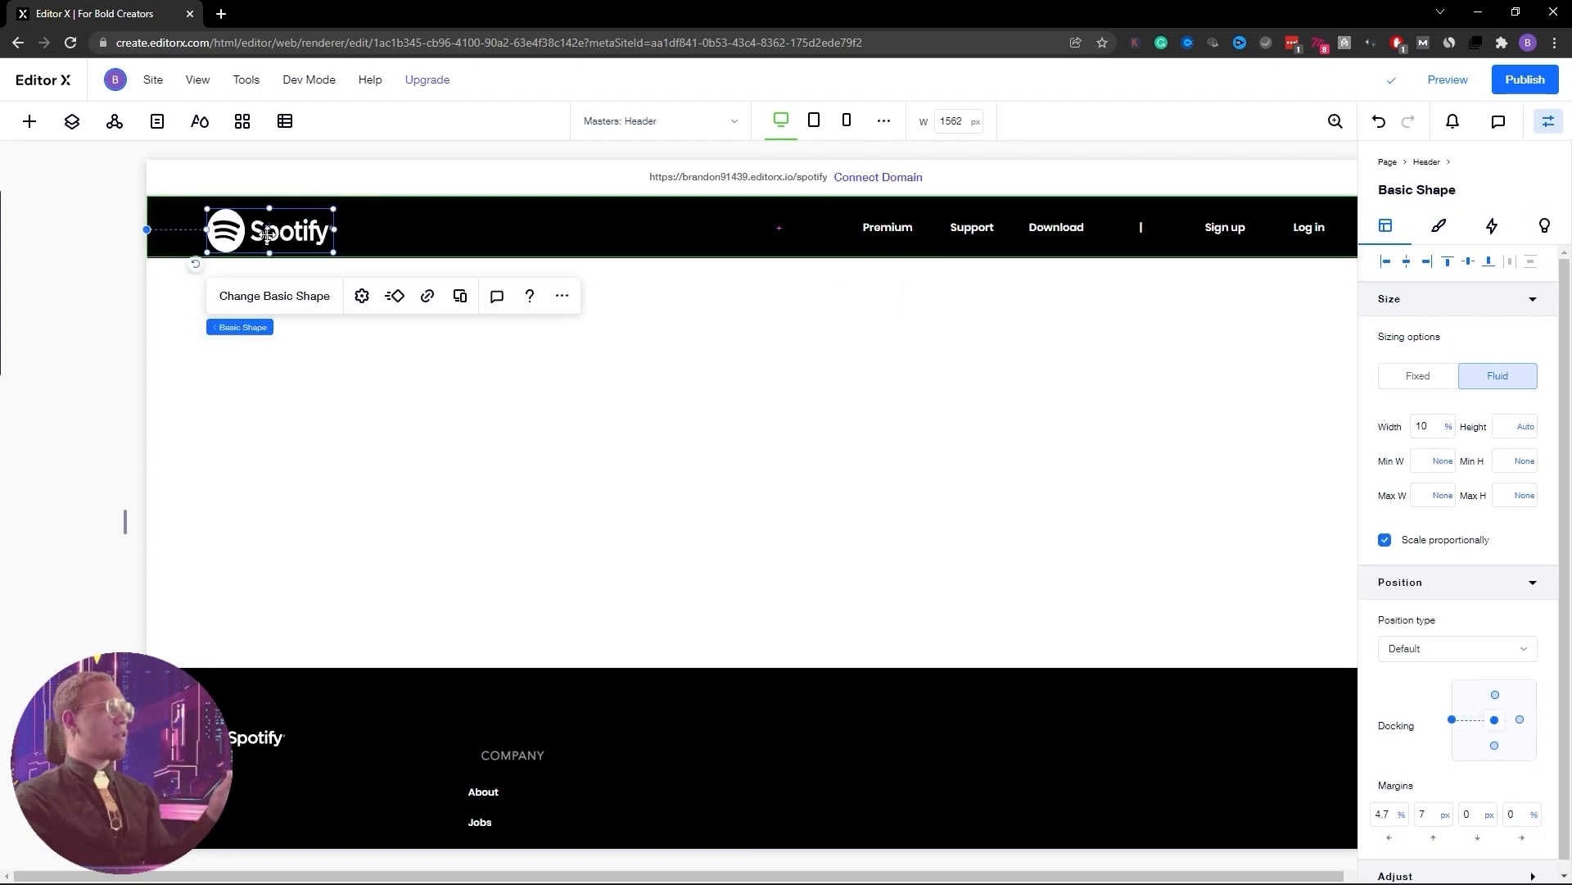
left_click(1384, 816)
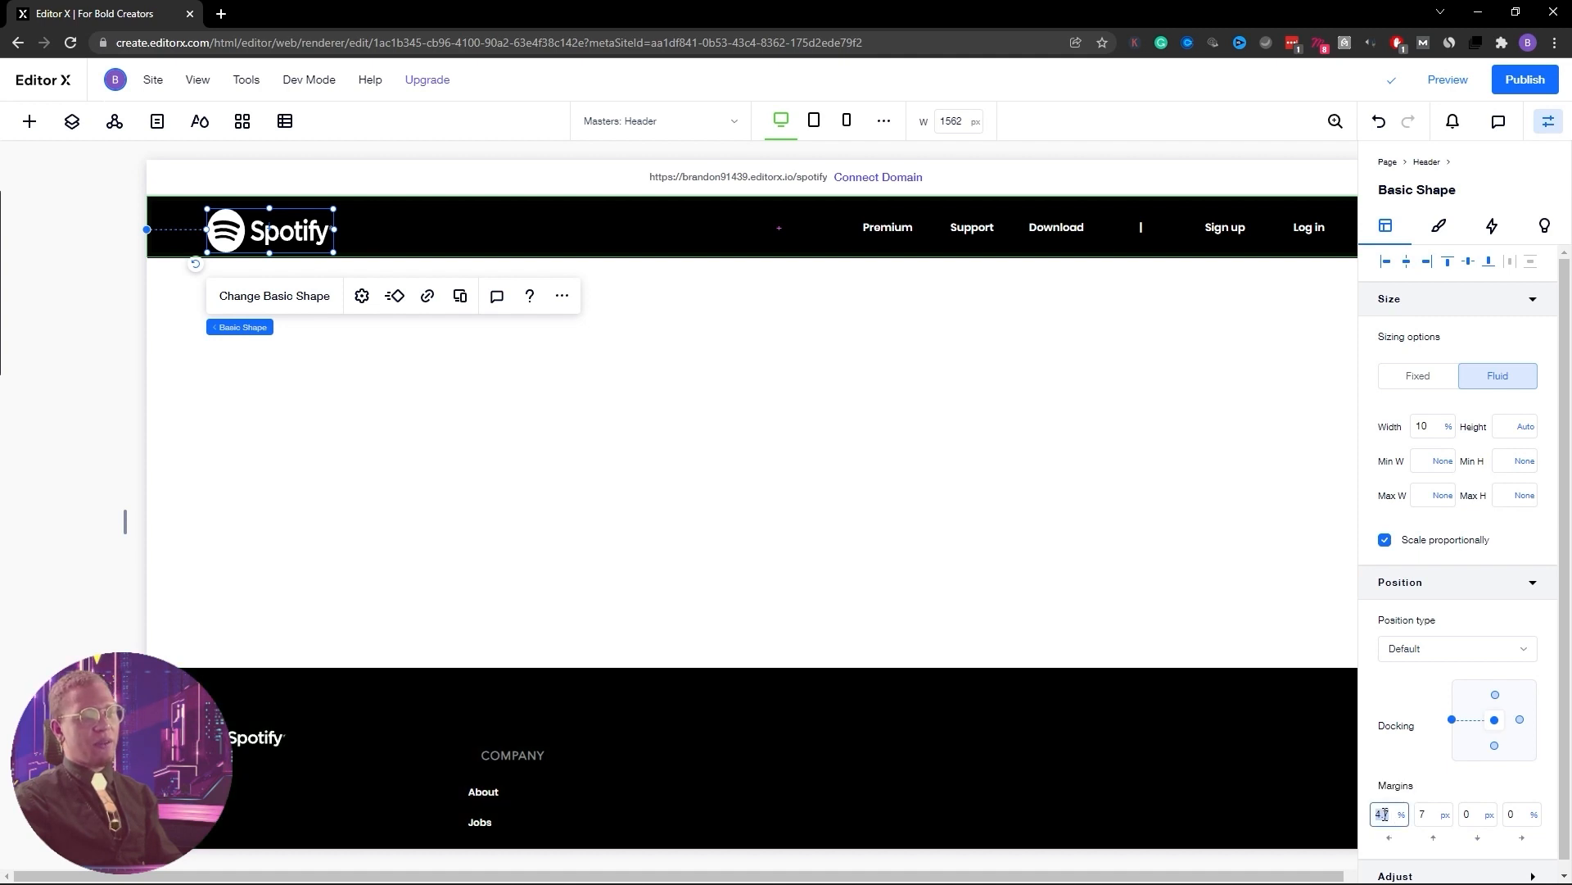
type("5")
key("Return")
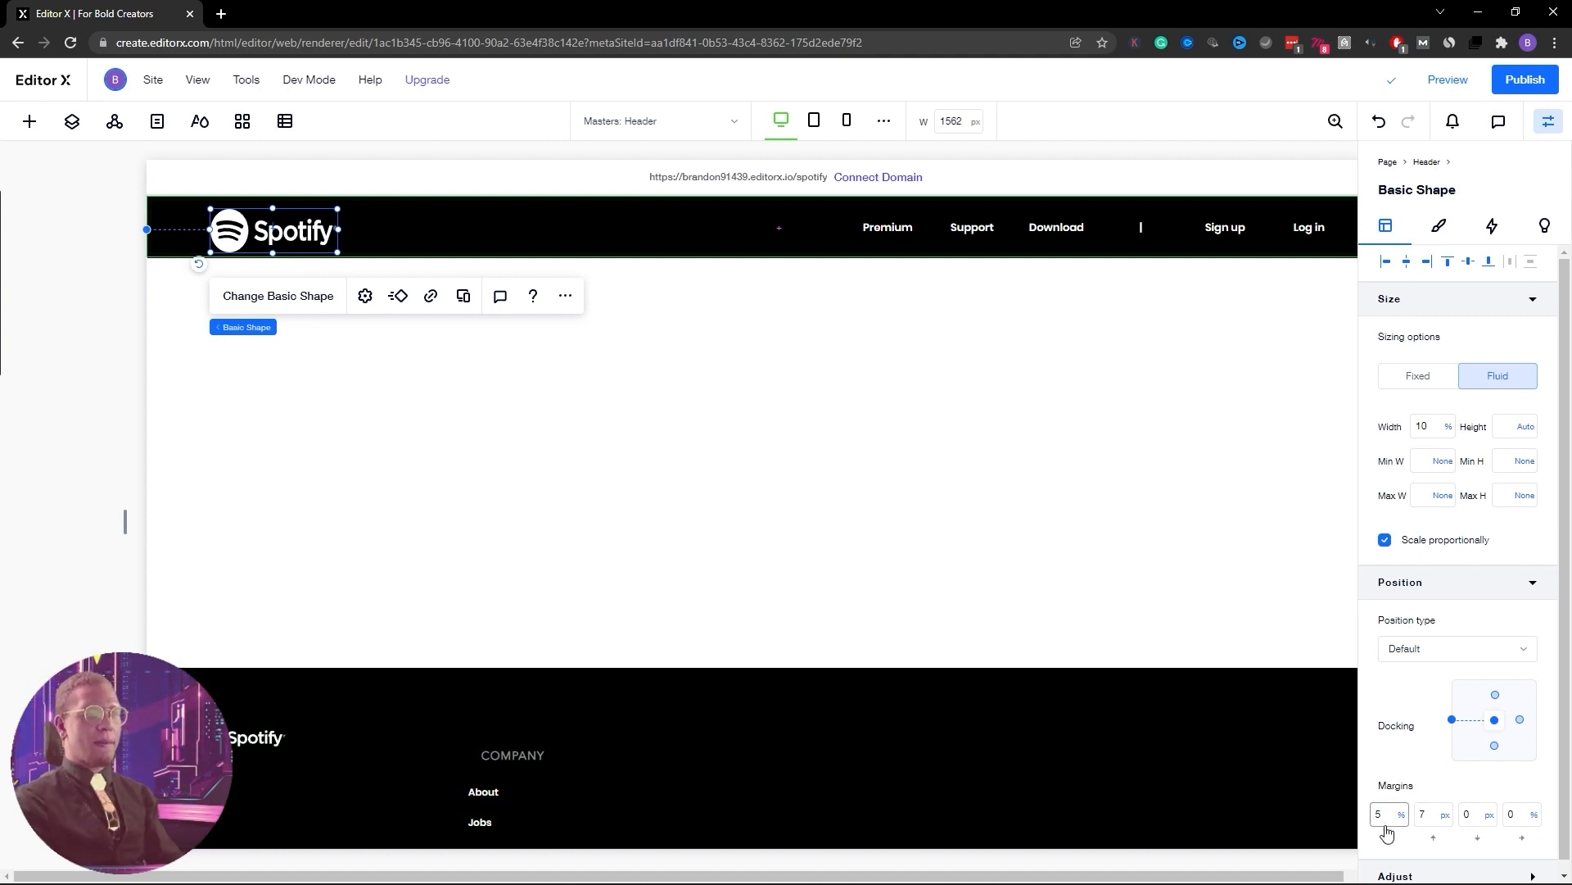
Give the navigation menu a matching 5% right margin
left_click(1197, 229)
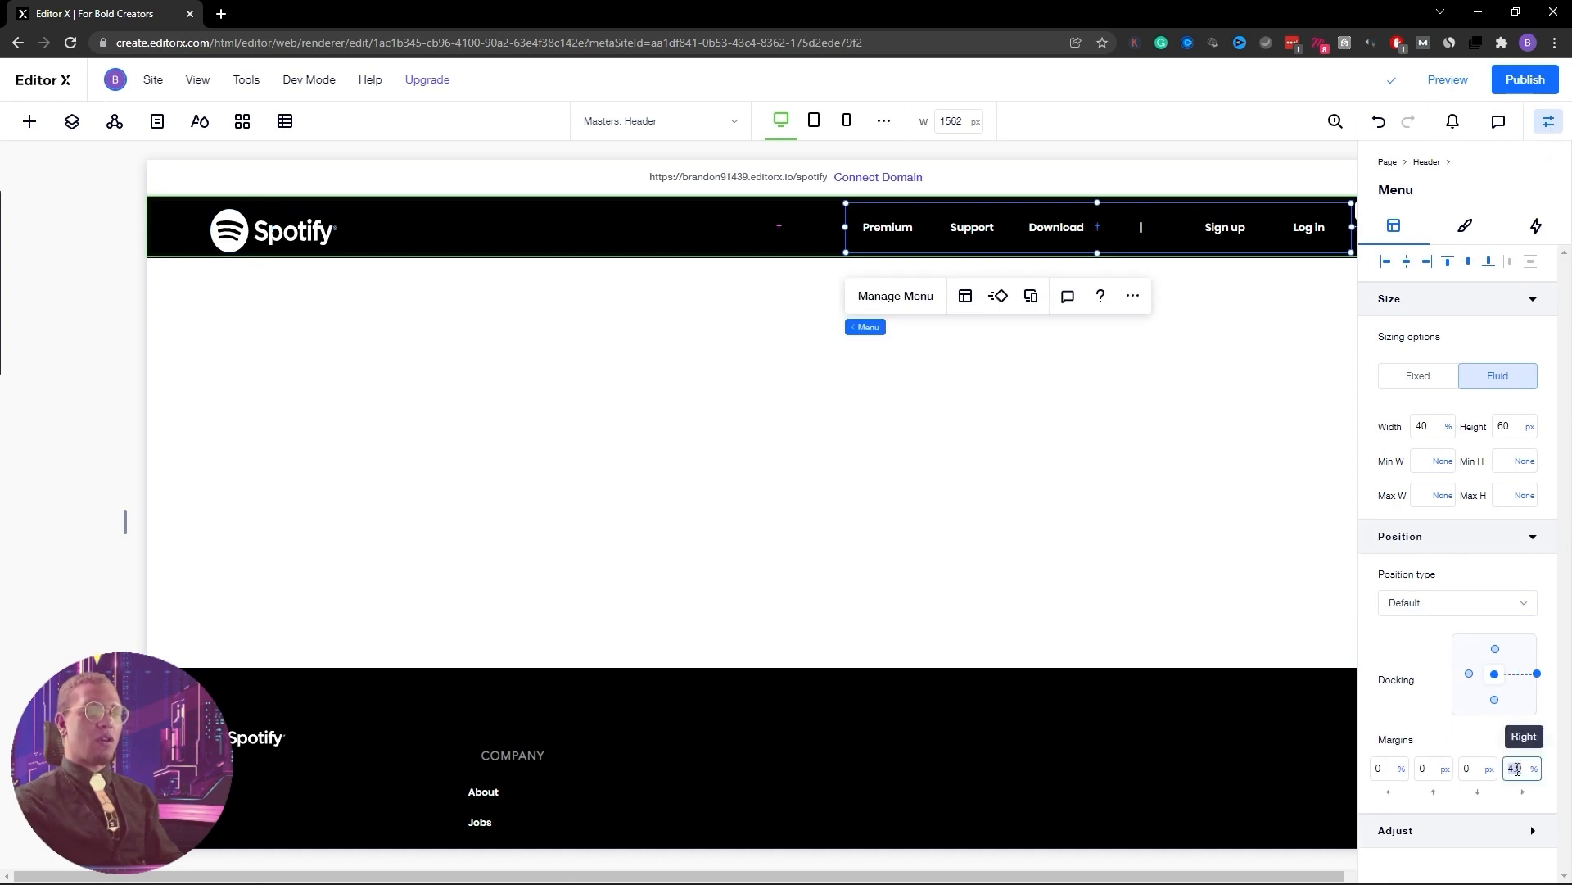
left_click(1523, 765)
type("5")
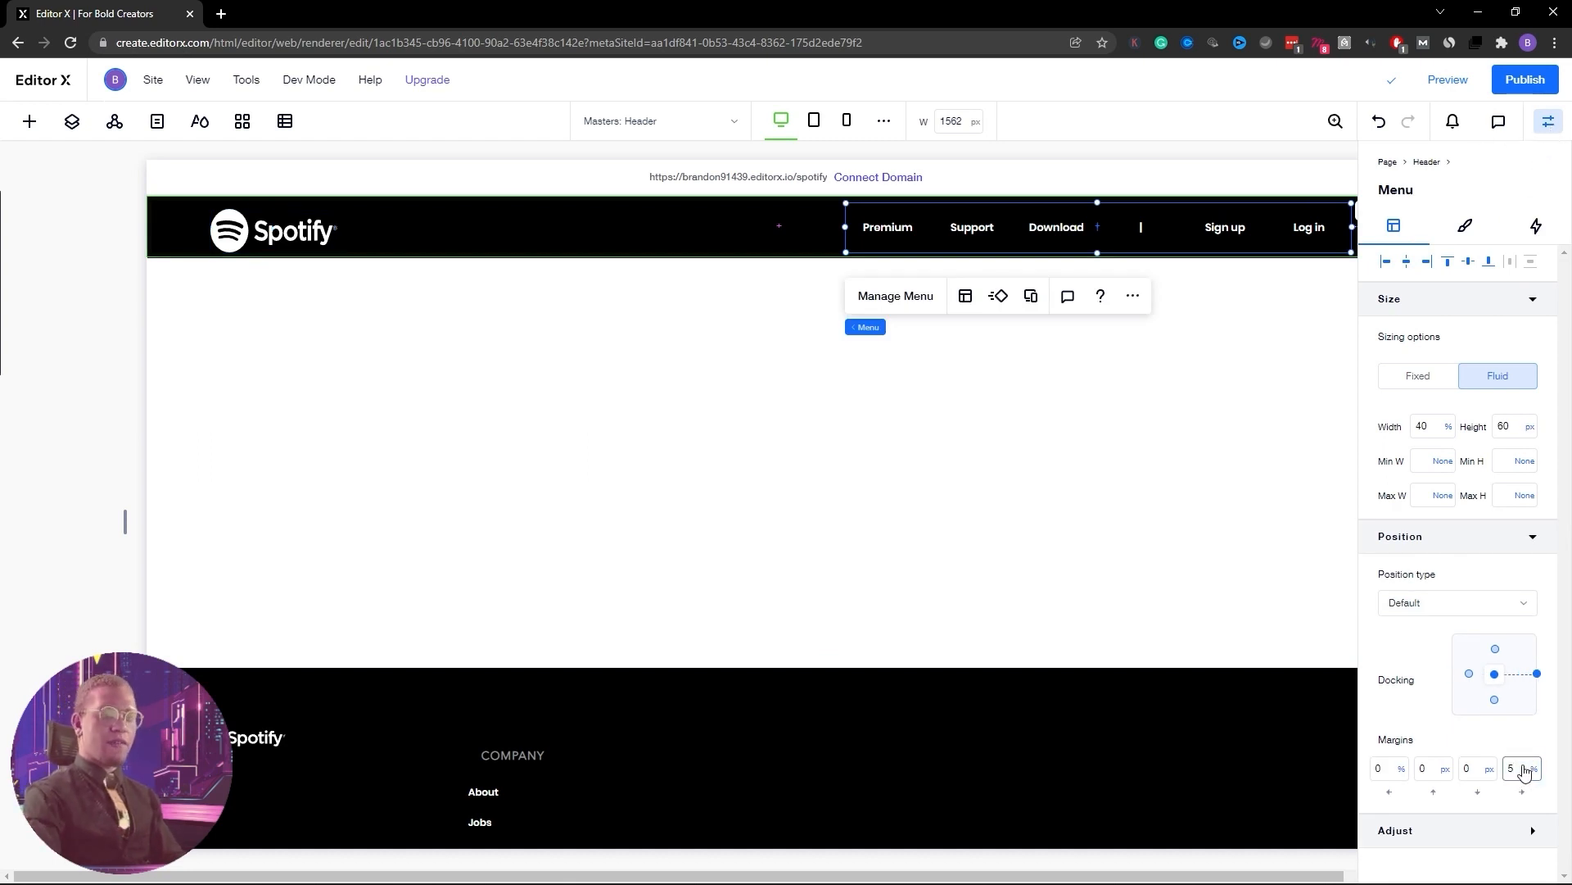
key("Return")
left_click(1548, 121)
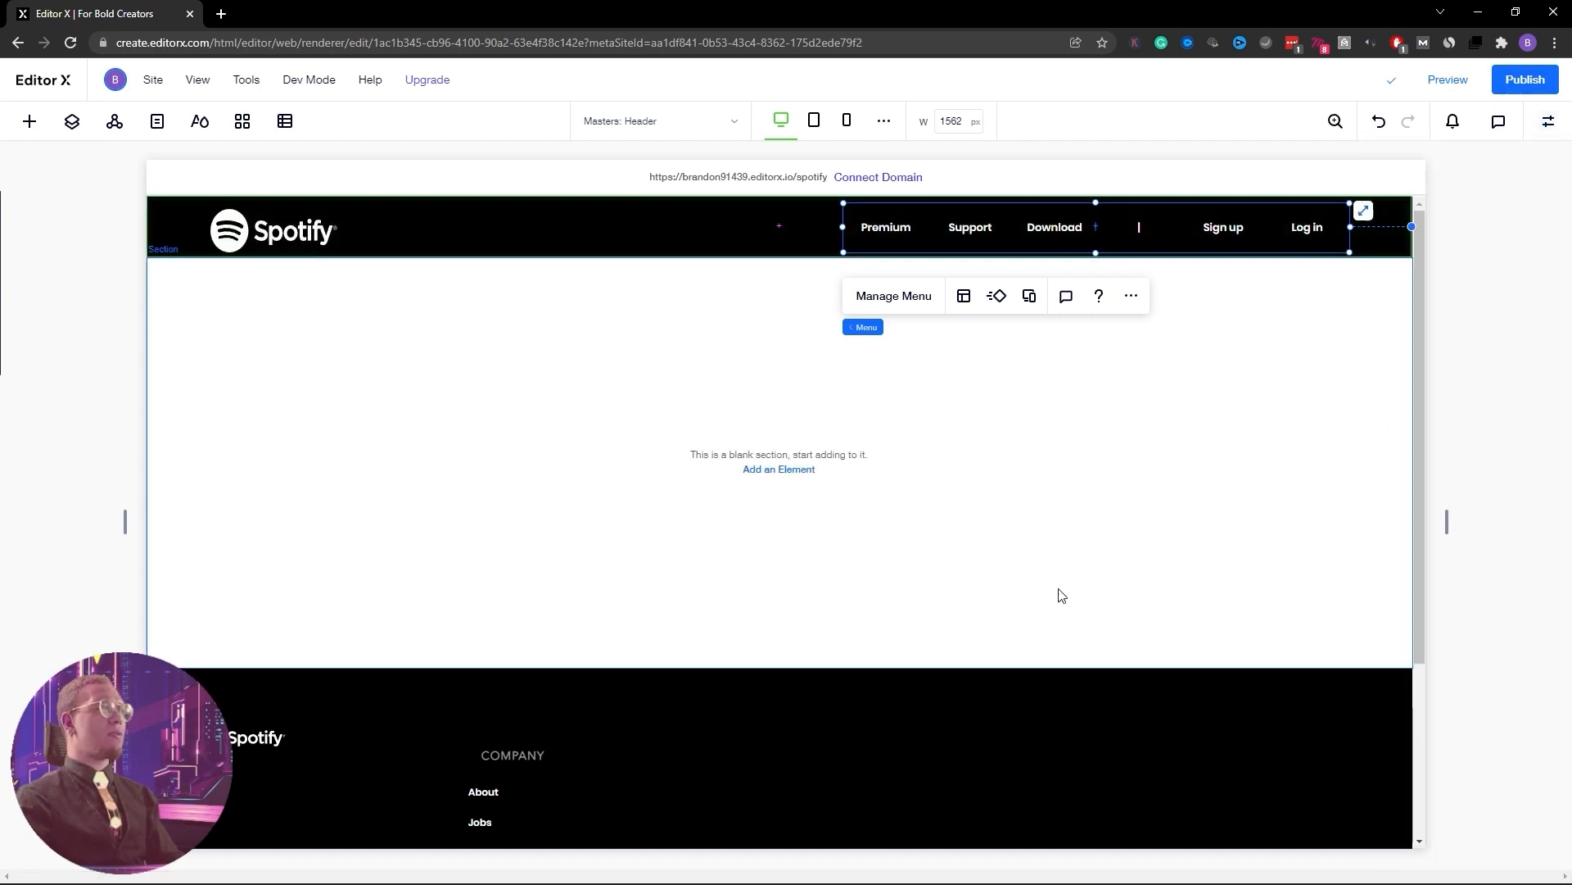
left_click(1100, 554)
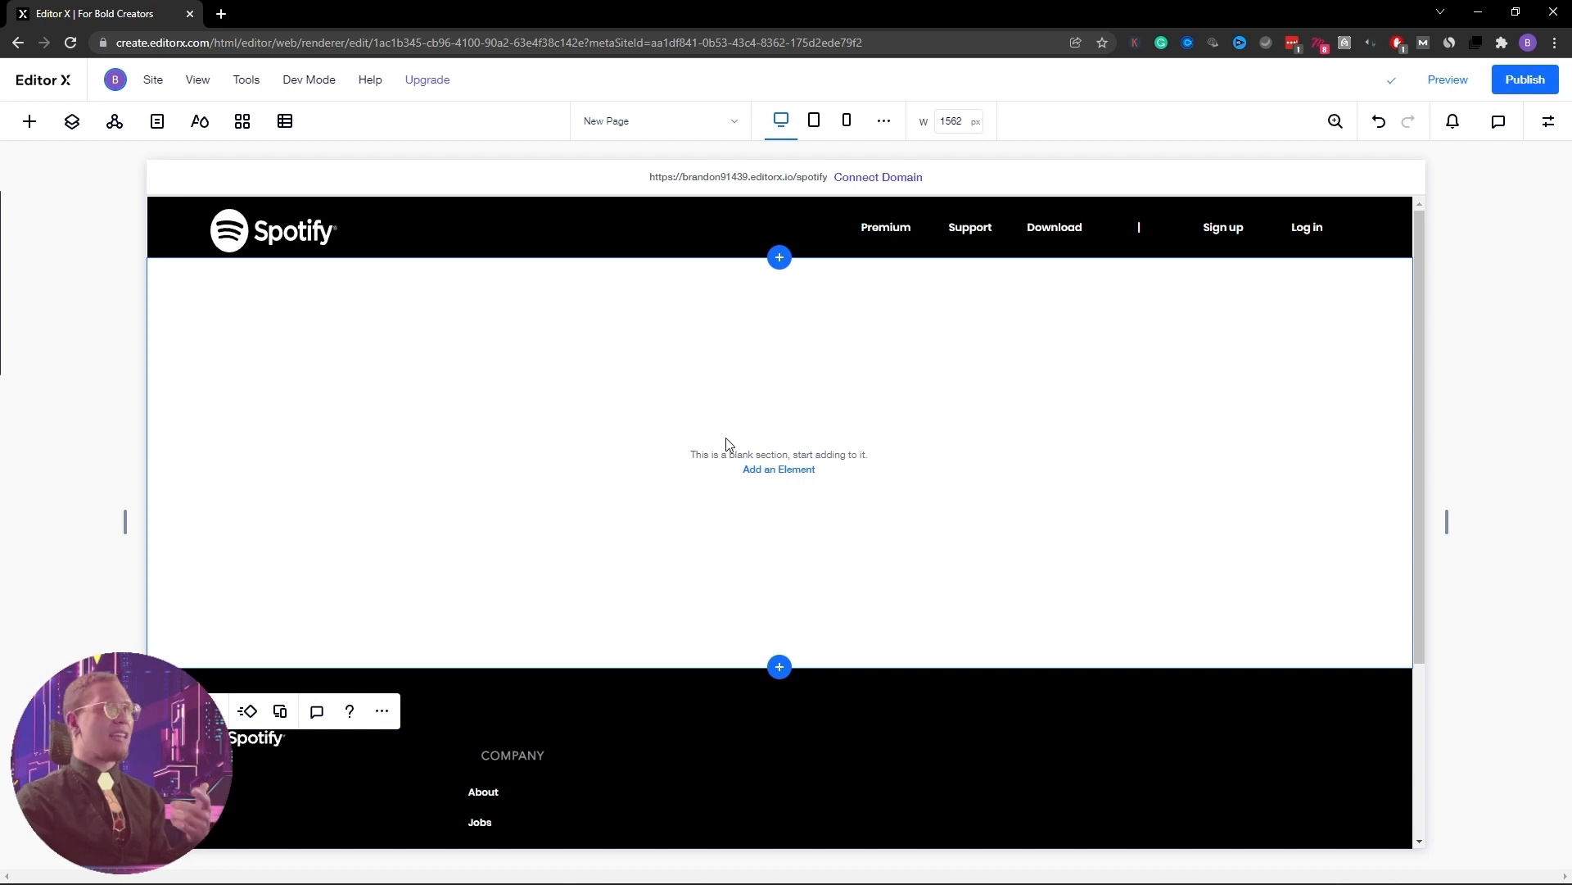
Shrink the header logo to 131 × 45
left_click(334, 249)
left_click_drag(337, 251, 232, 236)
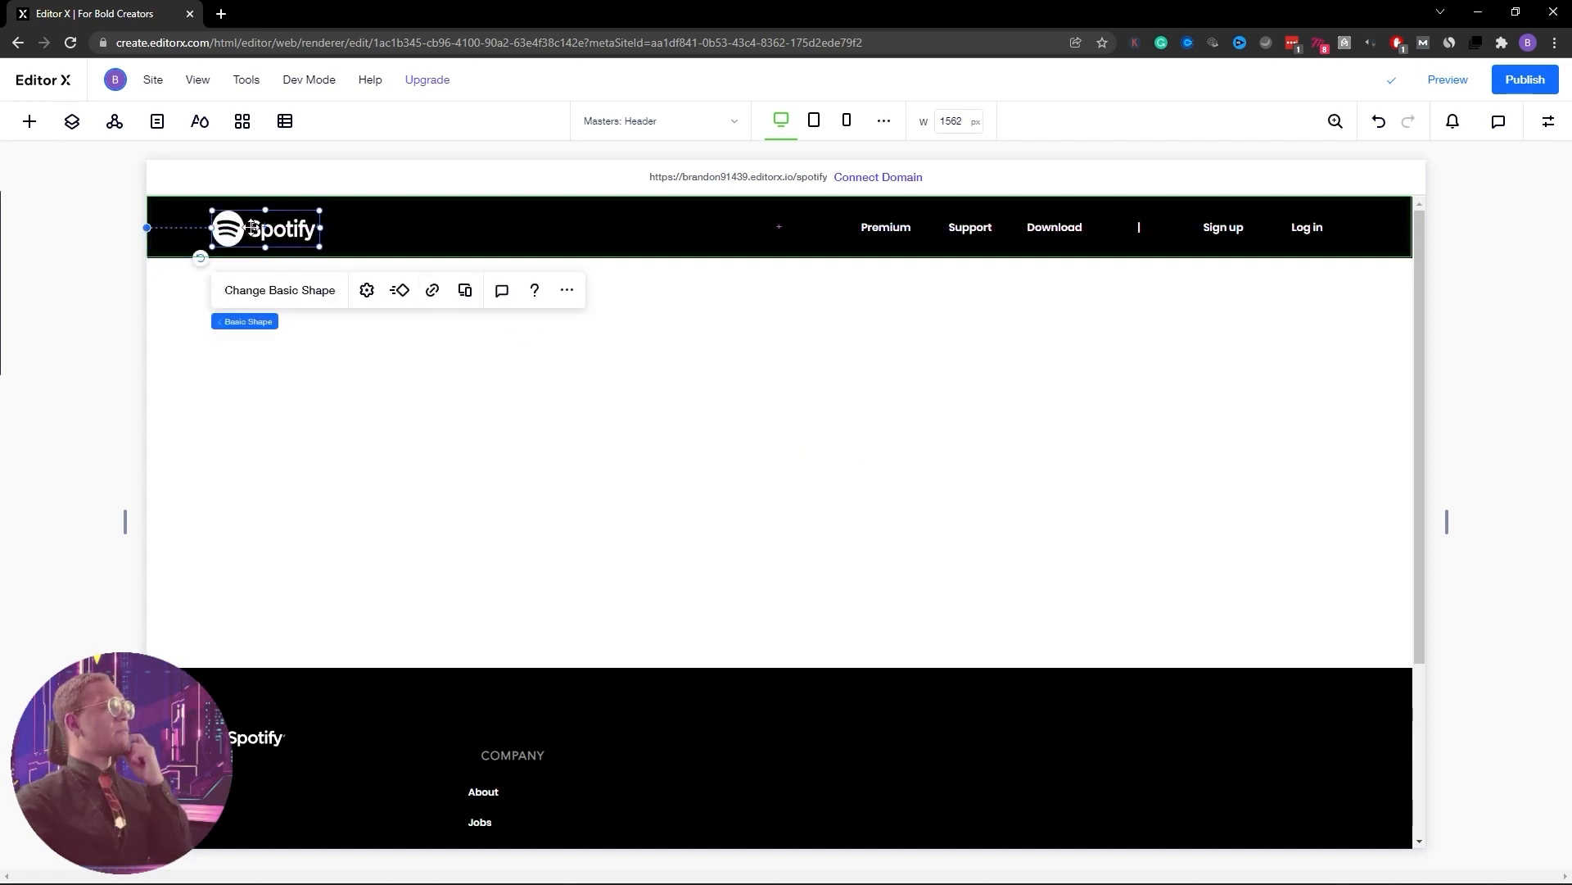
left_click(1002, 371)
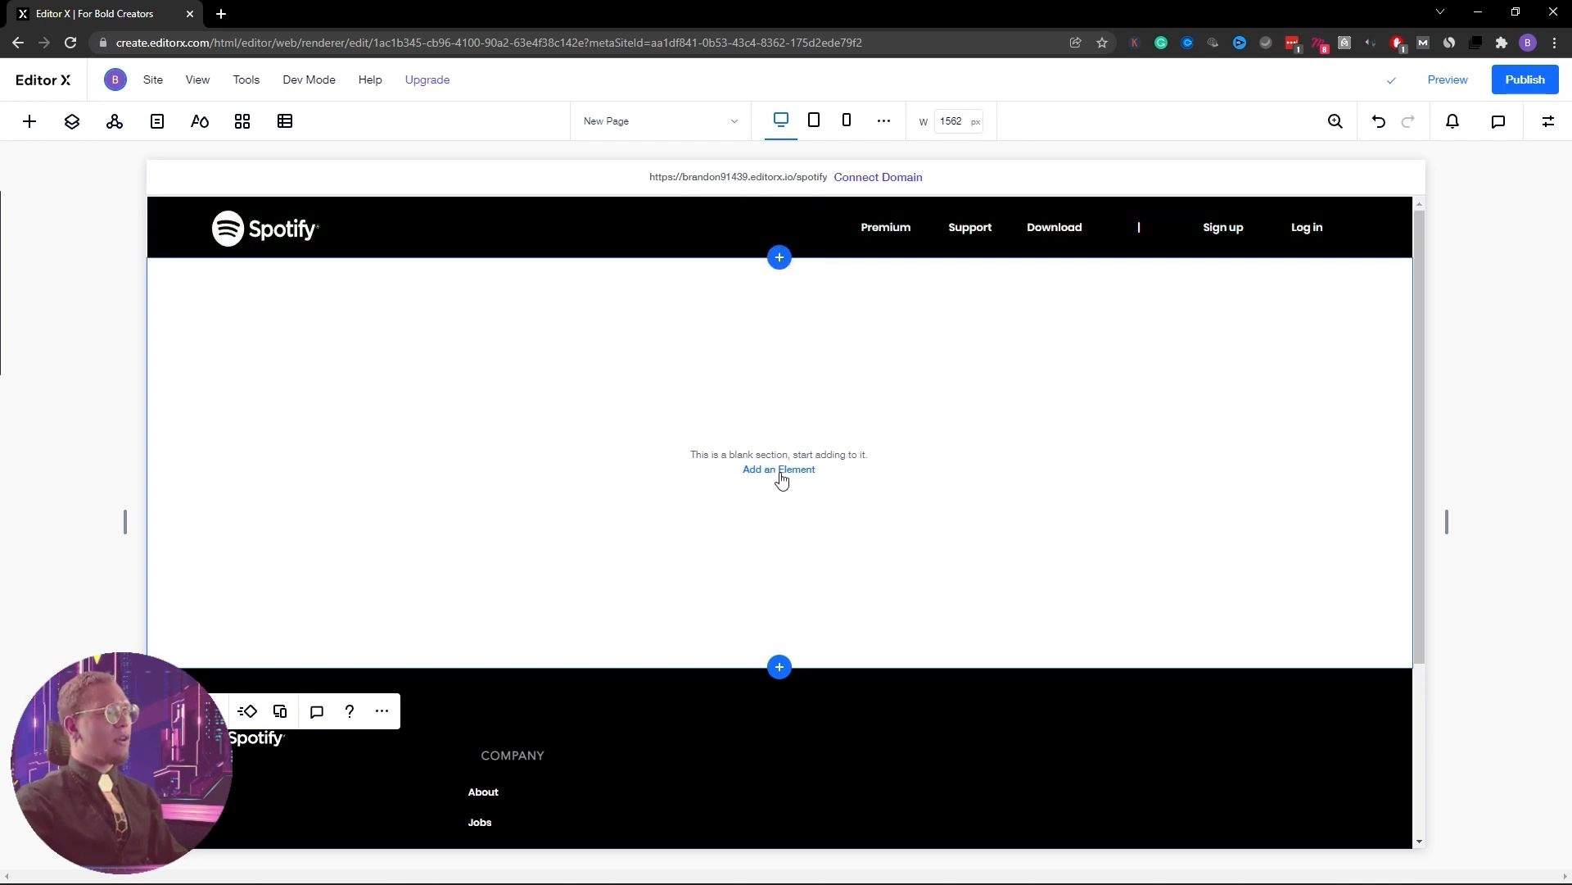
Bring up the Quick Add panel of elements after a glance at Layers
left_click(72, 121)
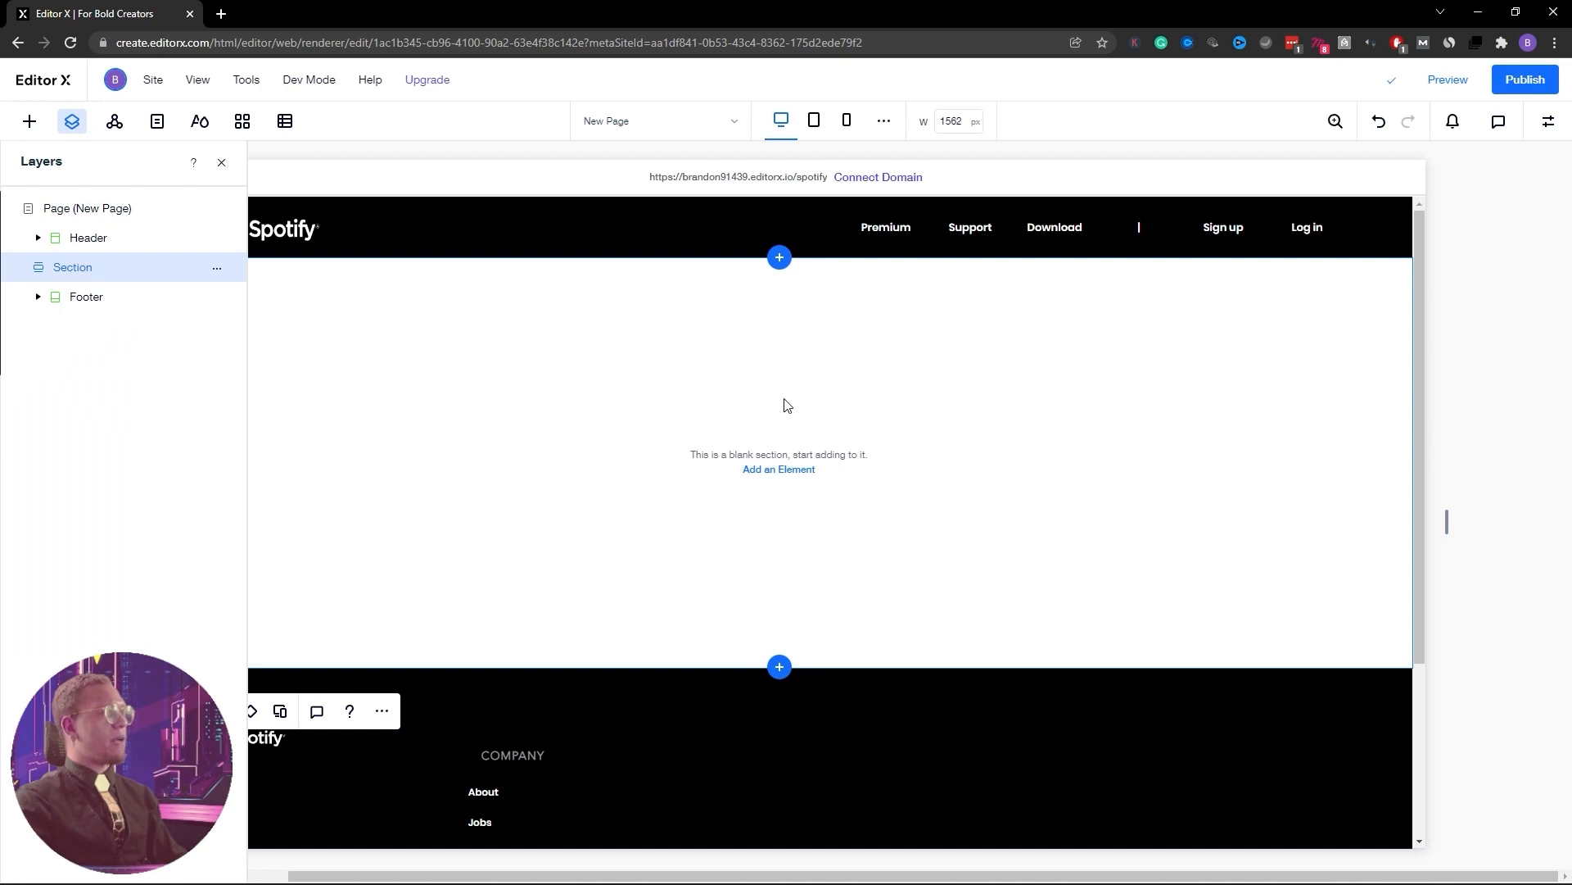
left_click(221, 162)
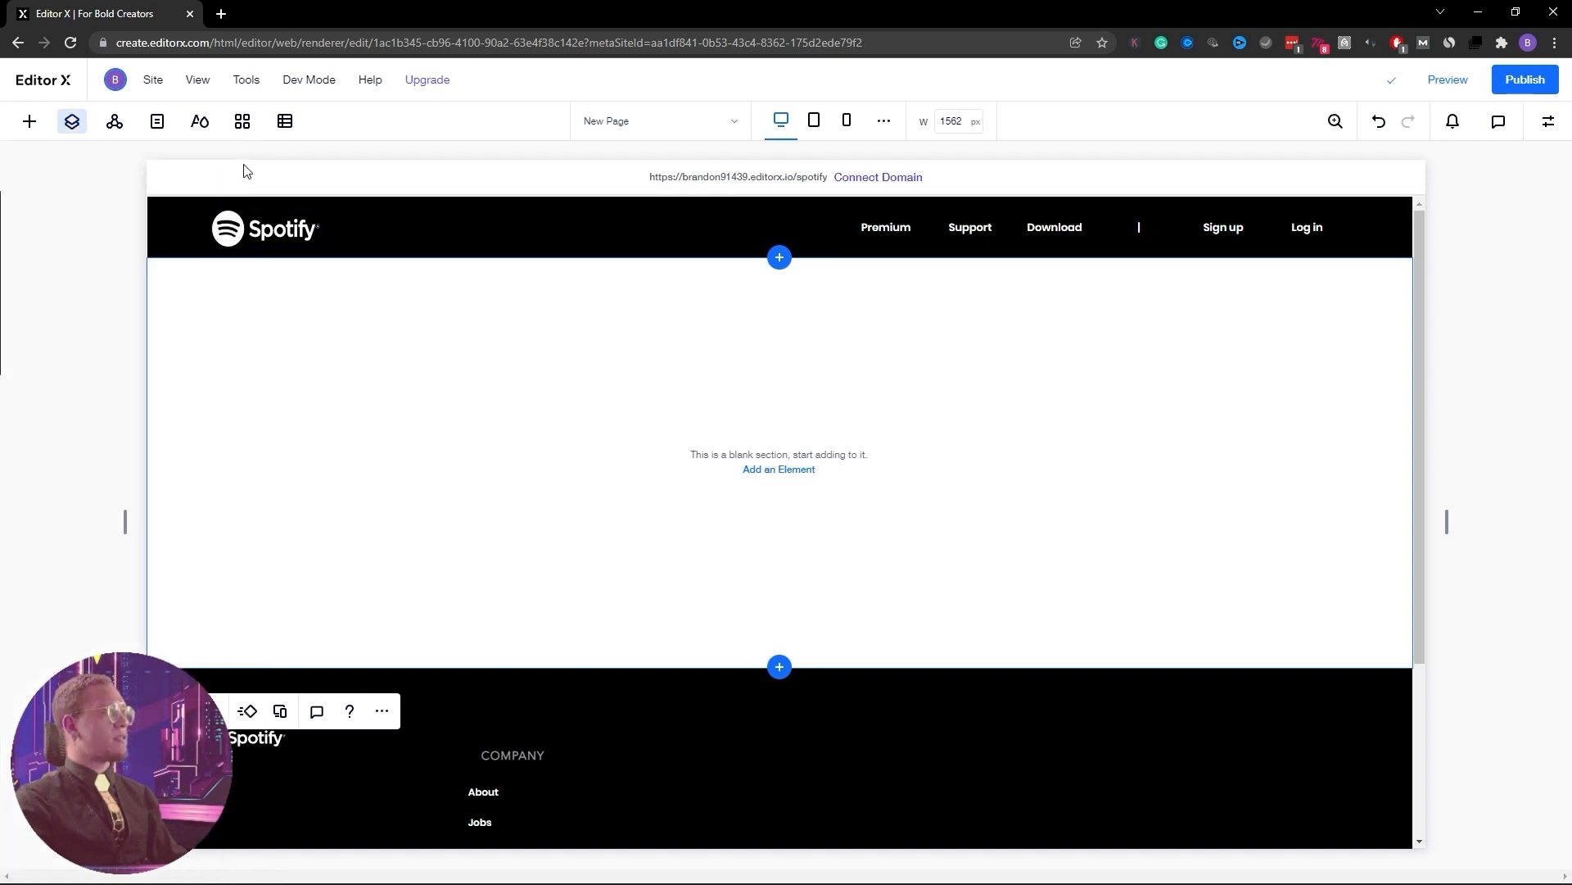
left_click(779, 469)
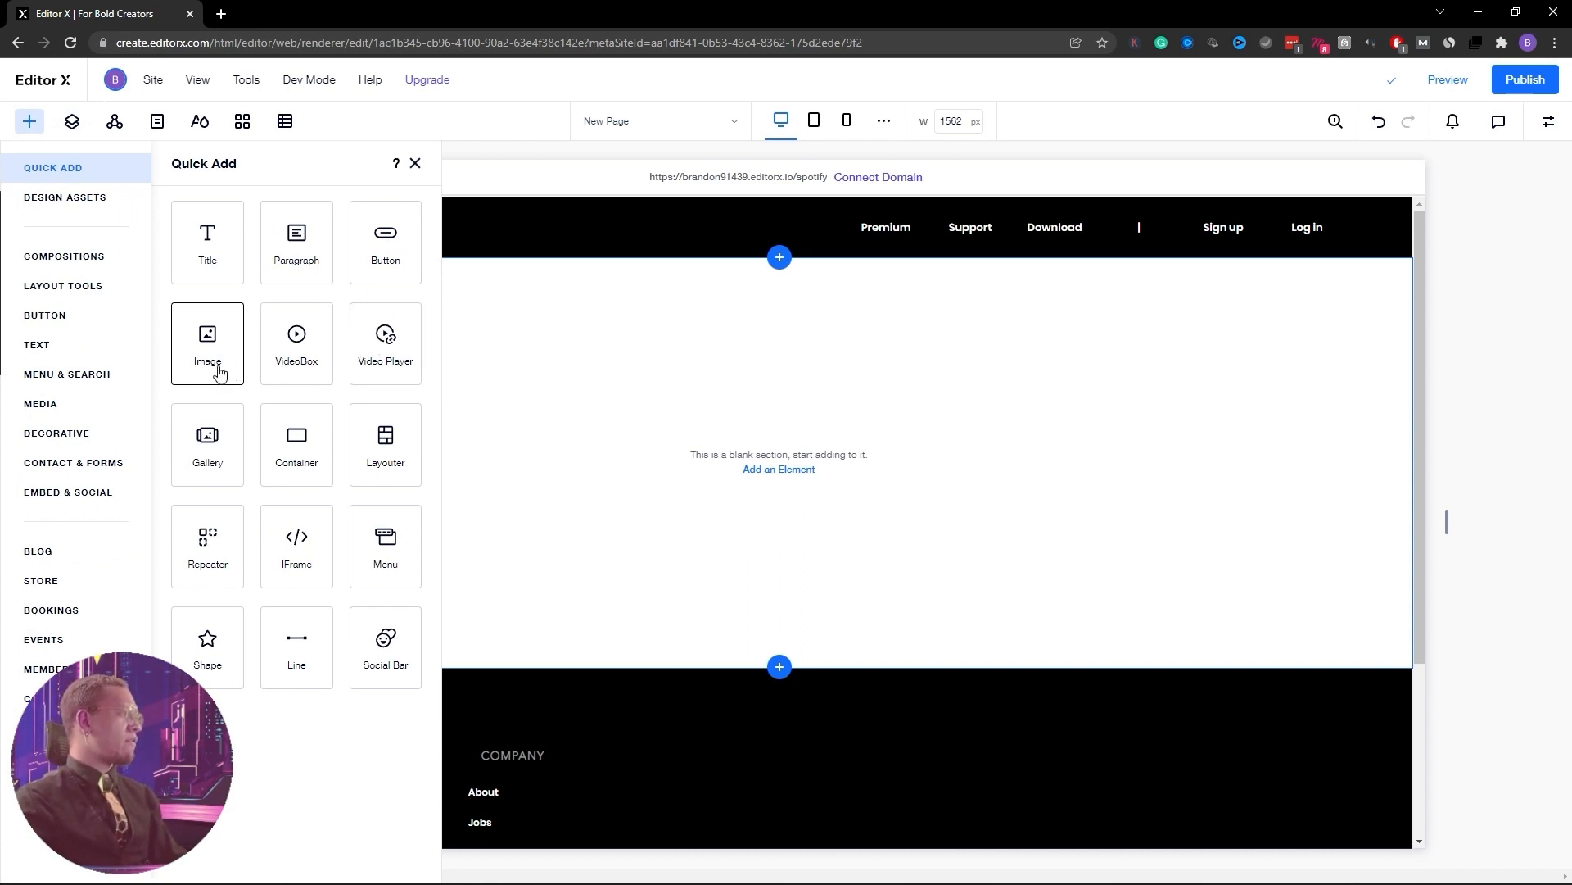
Add an empty container stretched across the blank section and apply a 1x2 two-row grid
left_click(311, 437)
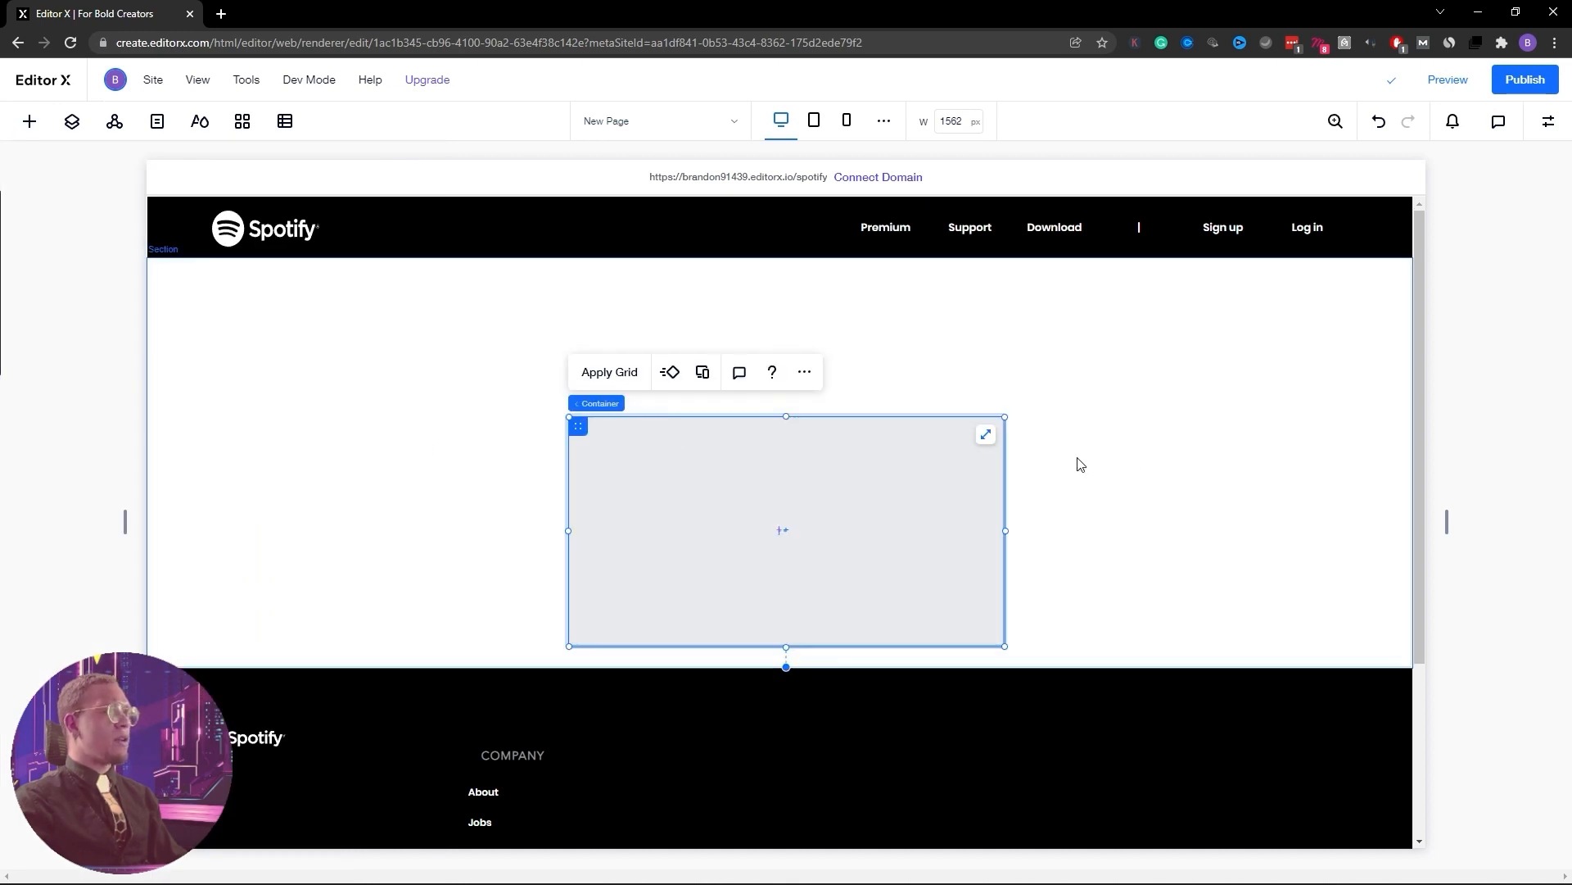
left_click(986, 434)
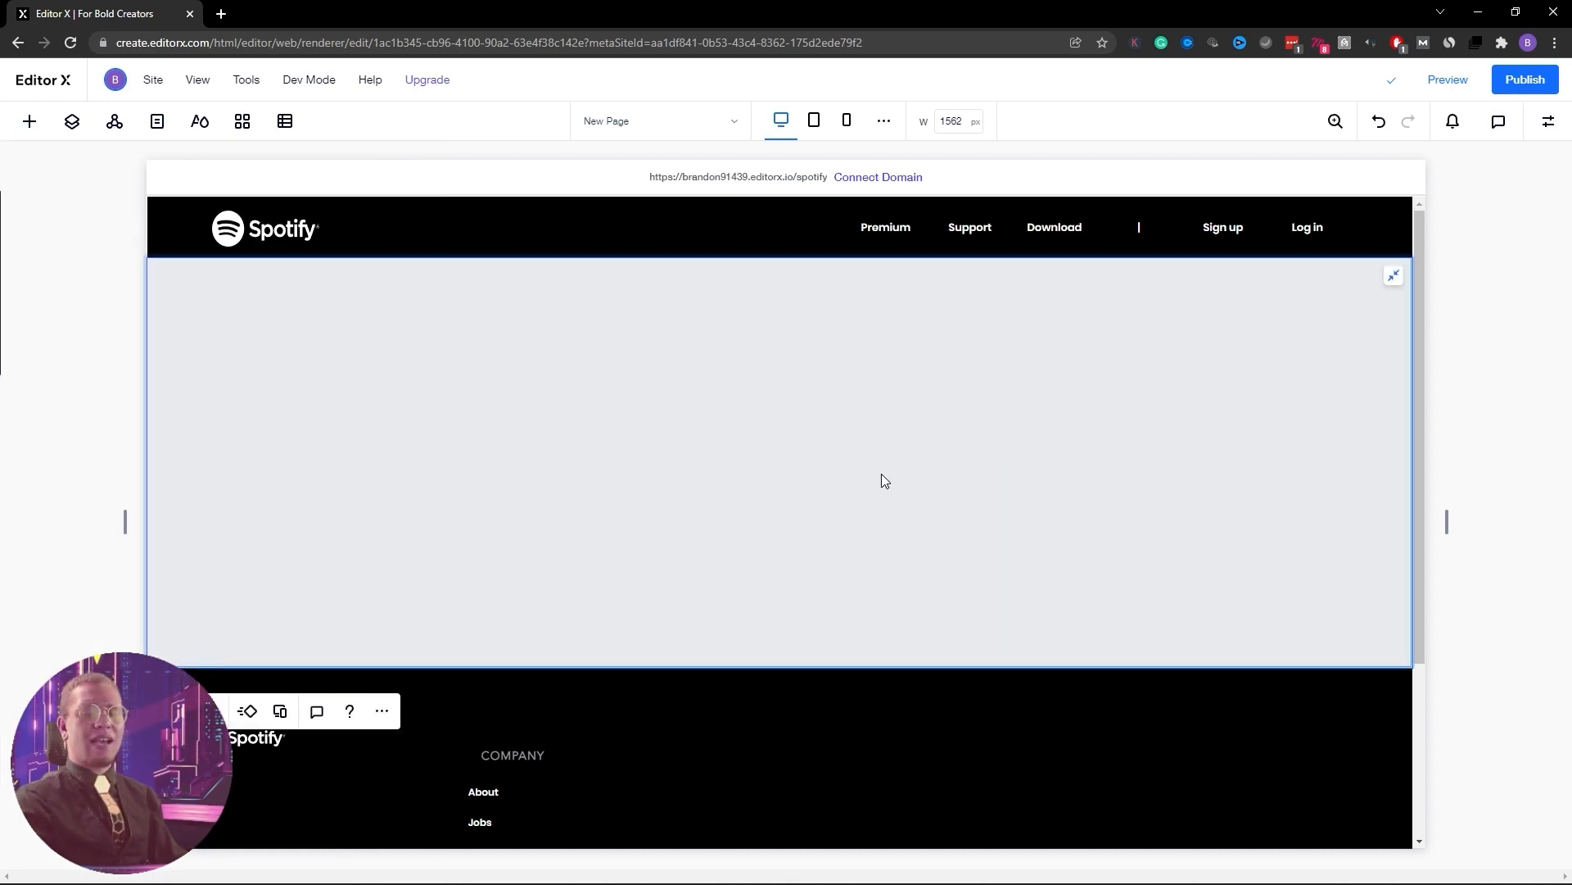
right_click(867, 448)
mouse_move(868, 454)
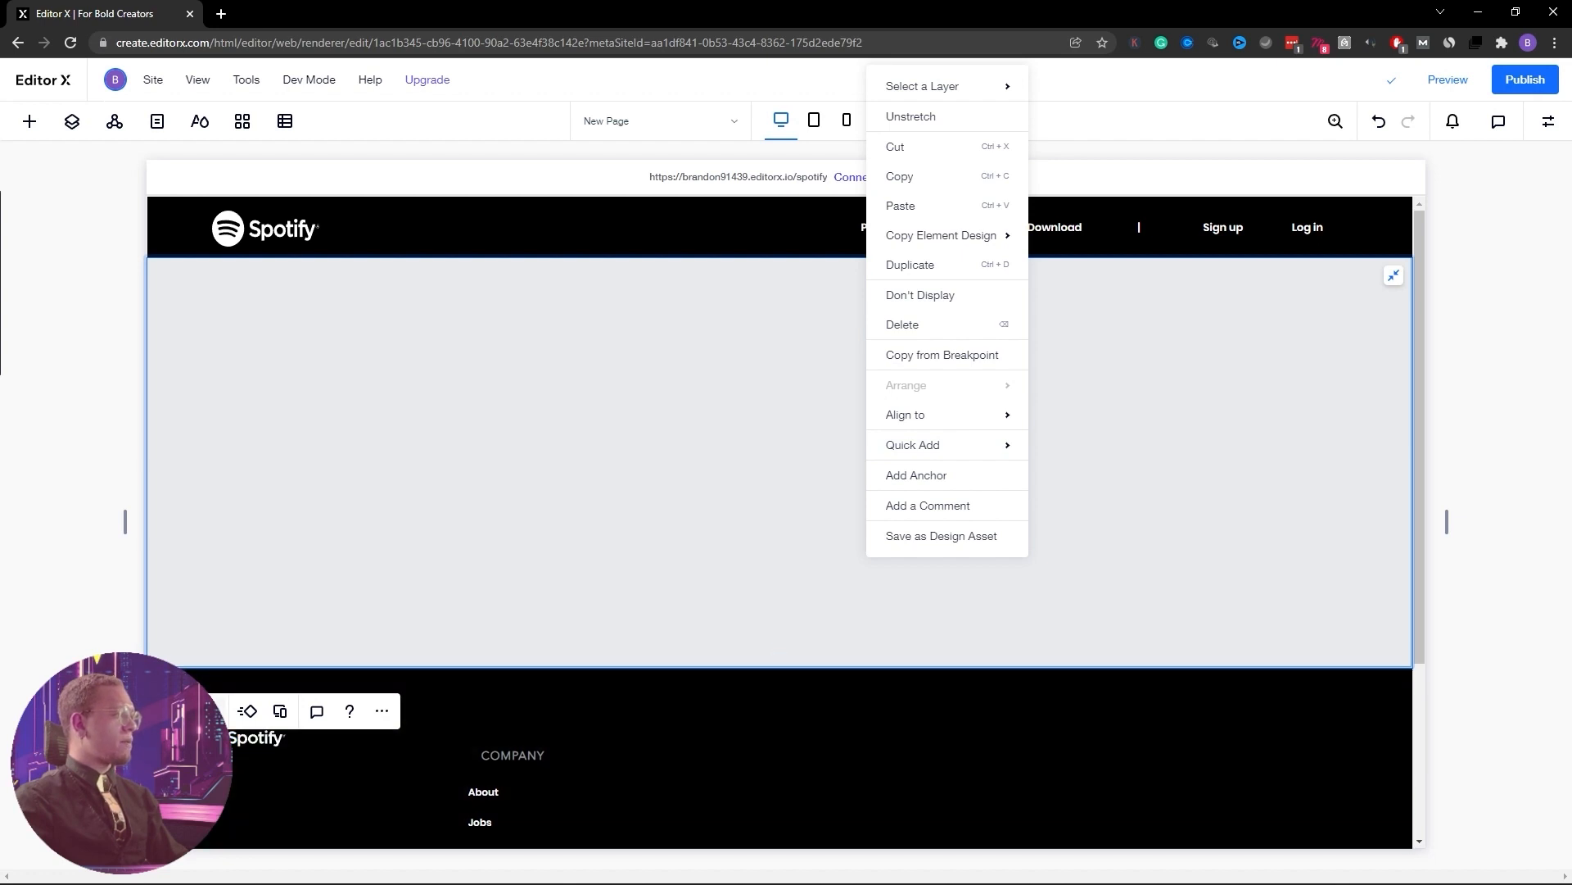
left_click(217, 710)
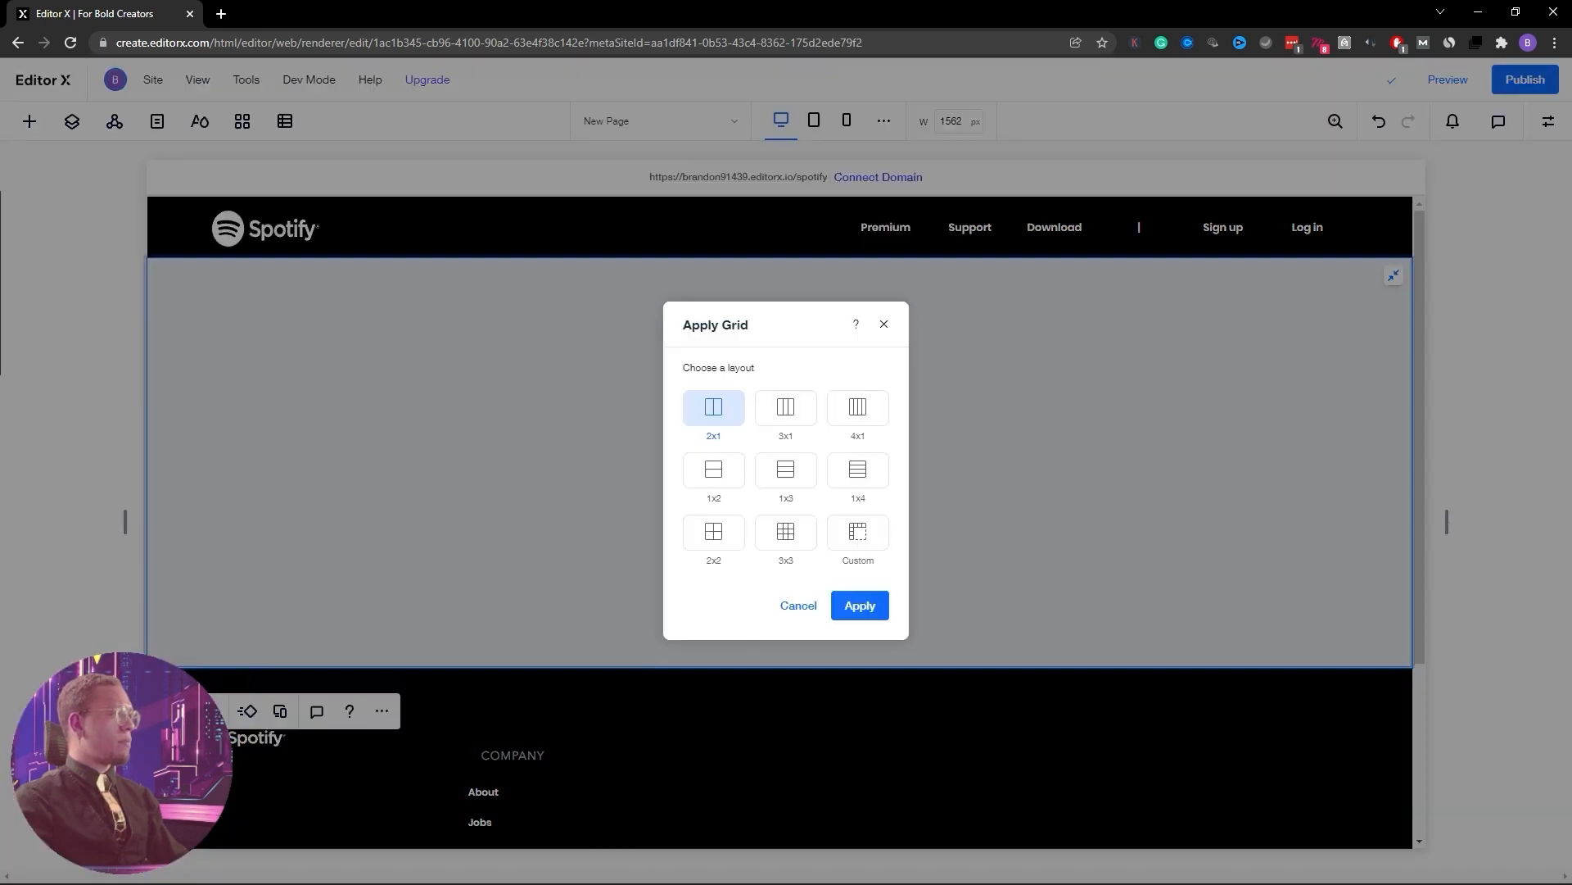
left_click(711, 480)
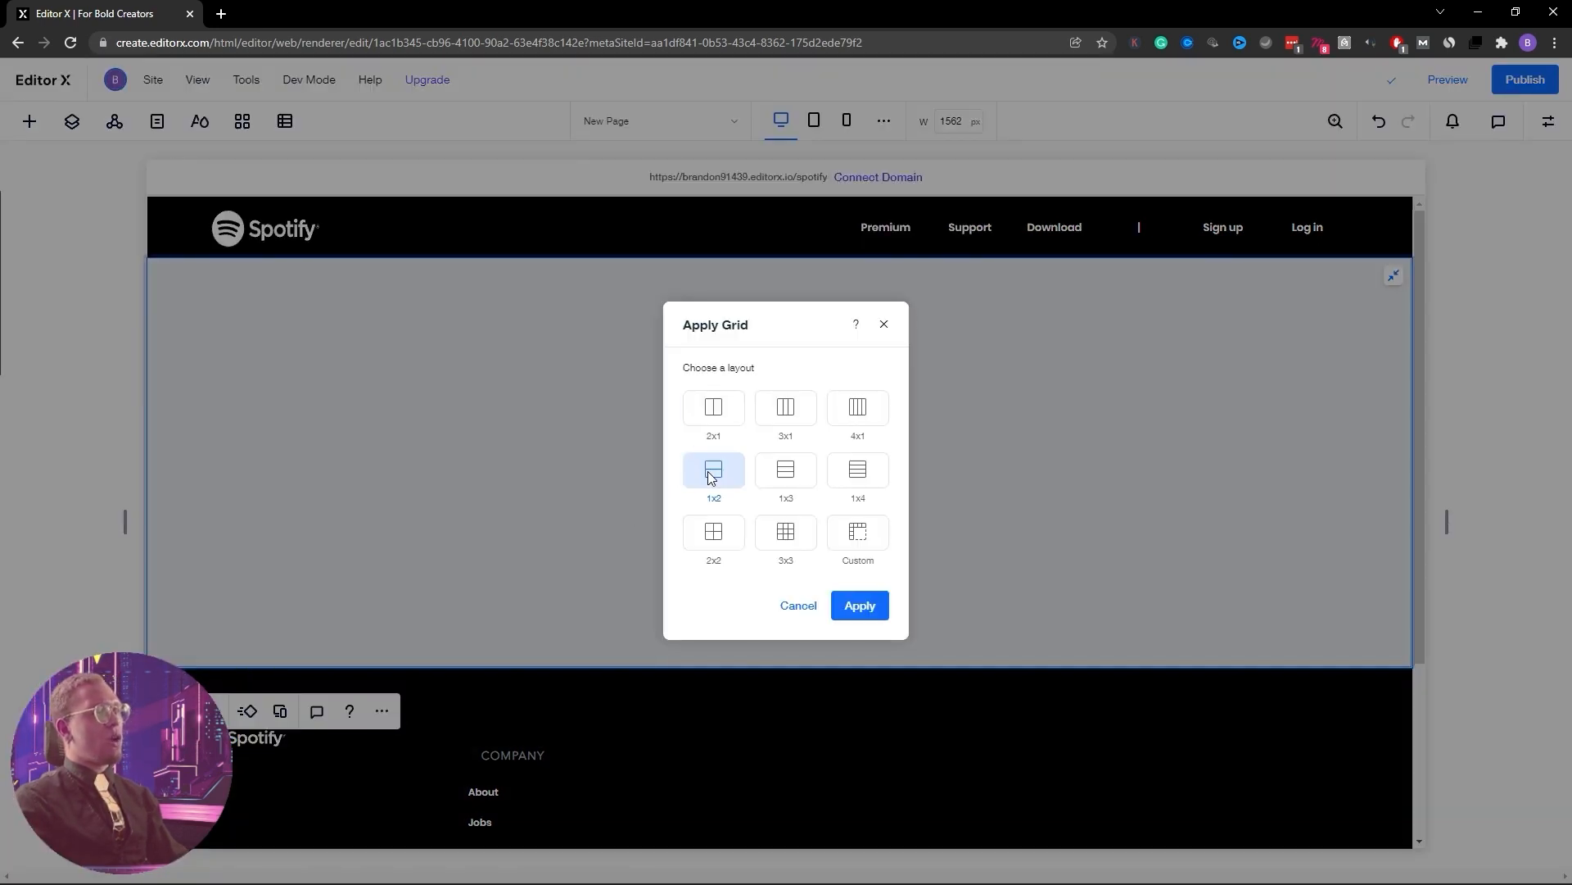
left_click(856, 608)
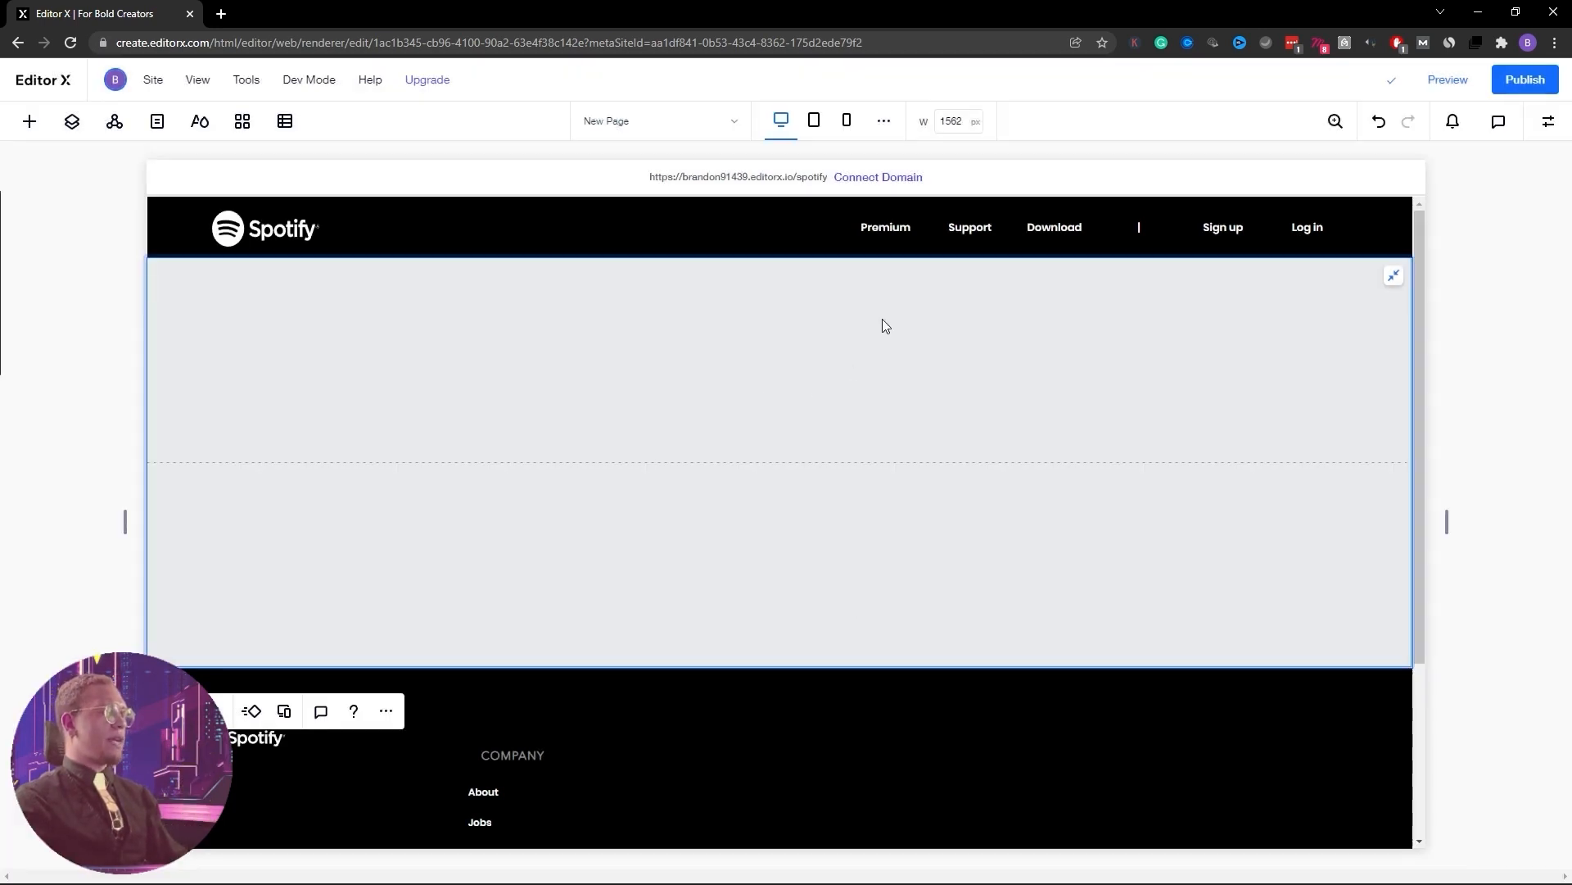
Set the container background to blue #2941AB at 100% opacity
left_click(1548, 129)
left_click(1448, 227)
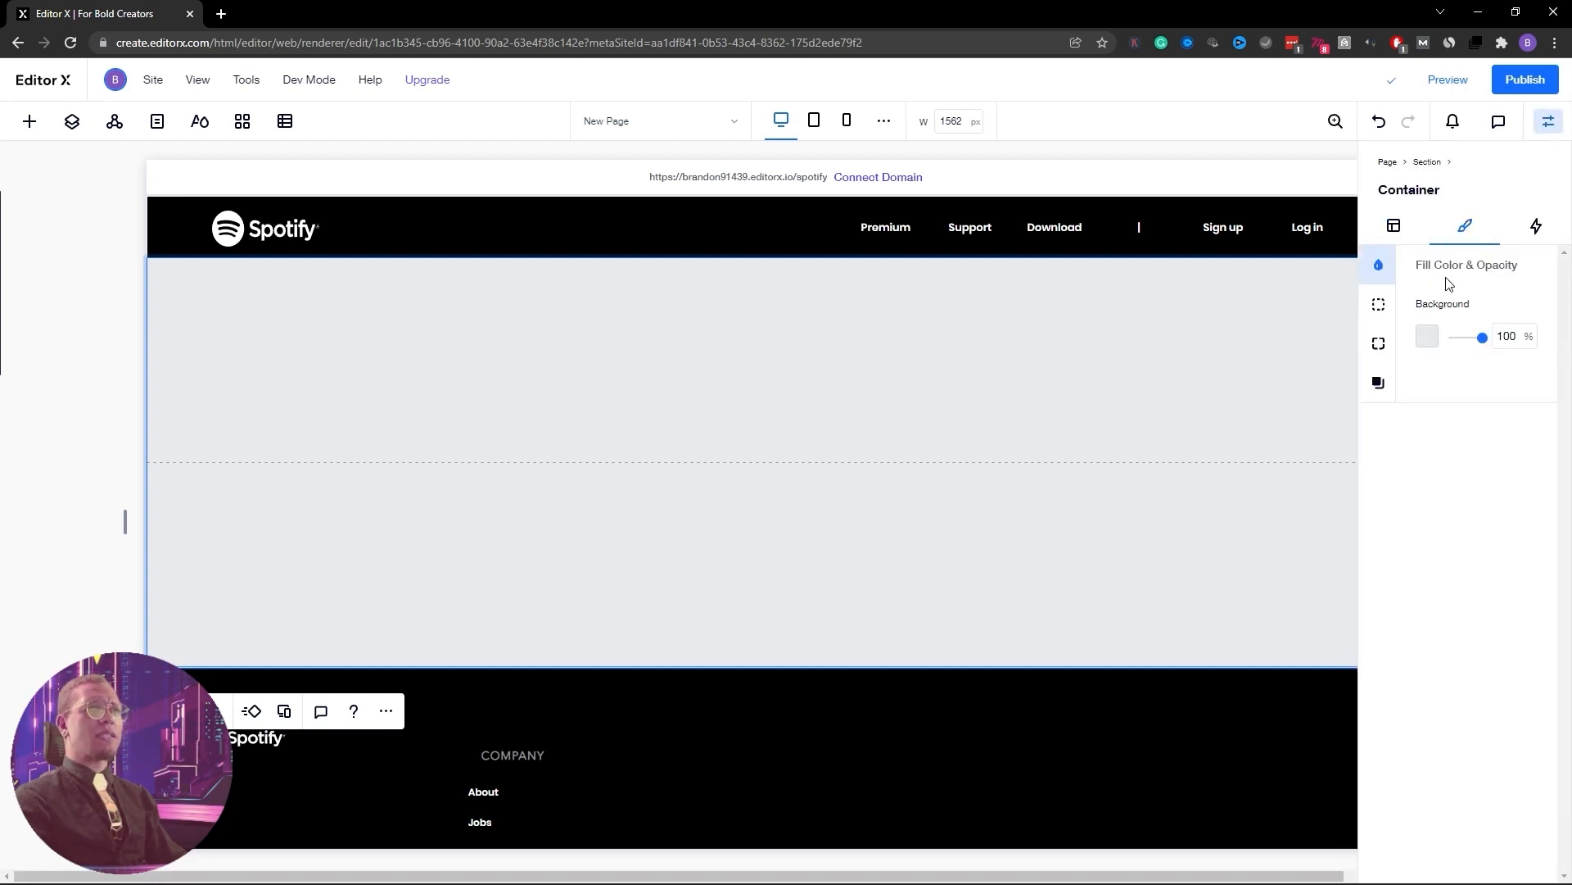
mouse_move(1481, 344)
left_mouse_down()
mouse_move(1438, 350)
mouse_move(1510, 340)
left_mouse_up()
left_click(1427, 336)
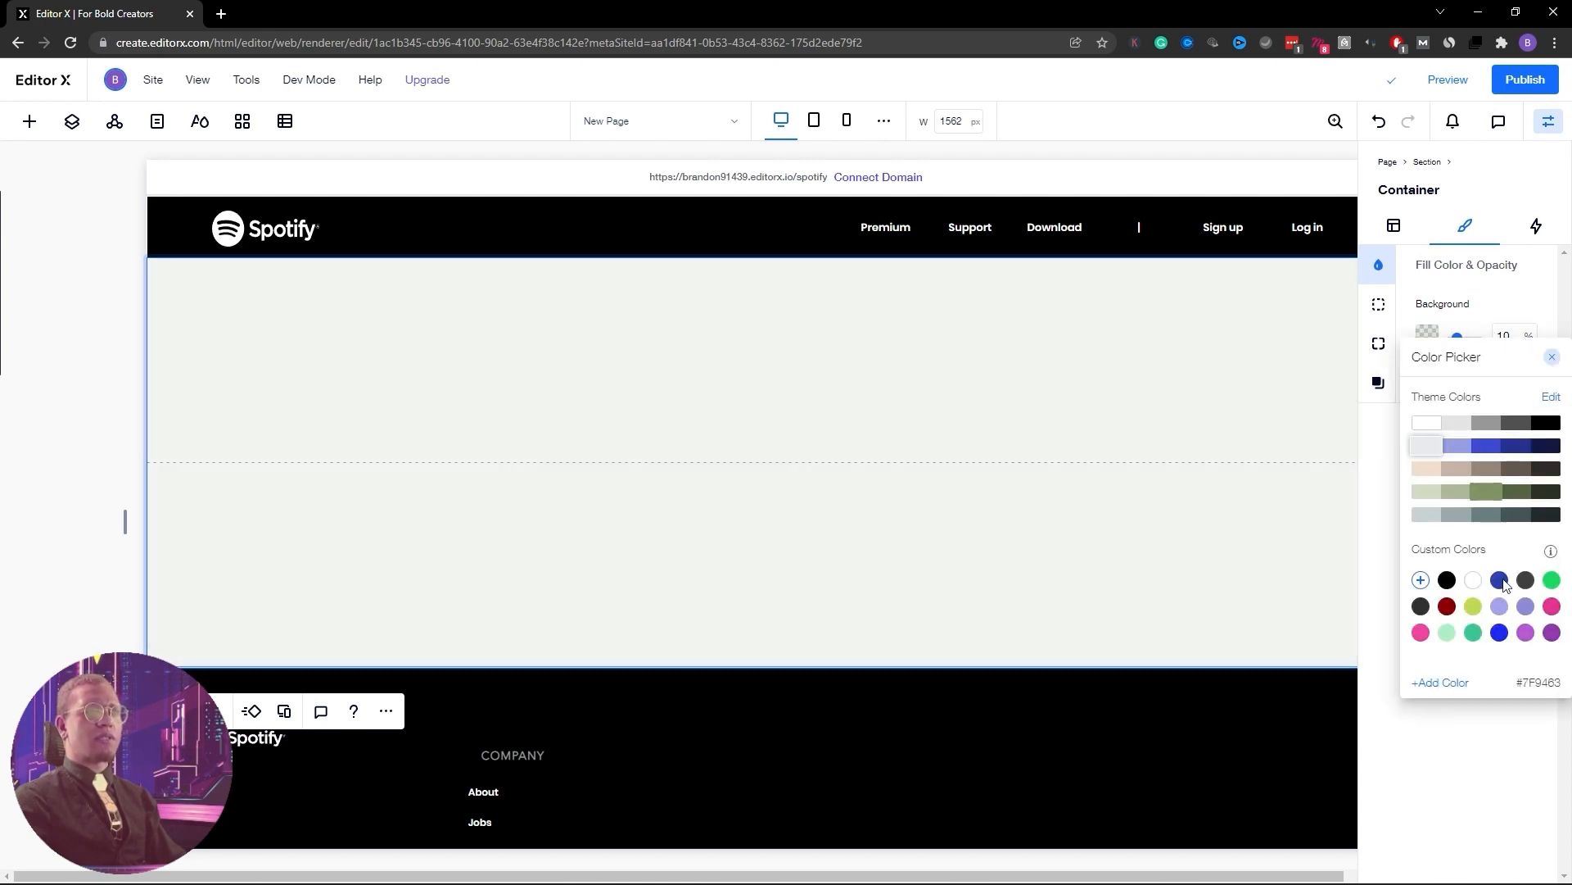
left_click(1502, 581)
left_click(1501, 634)
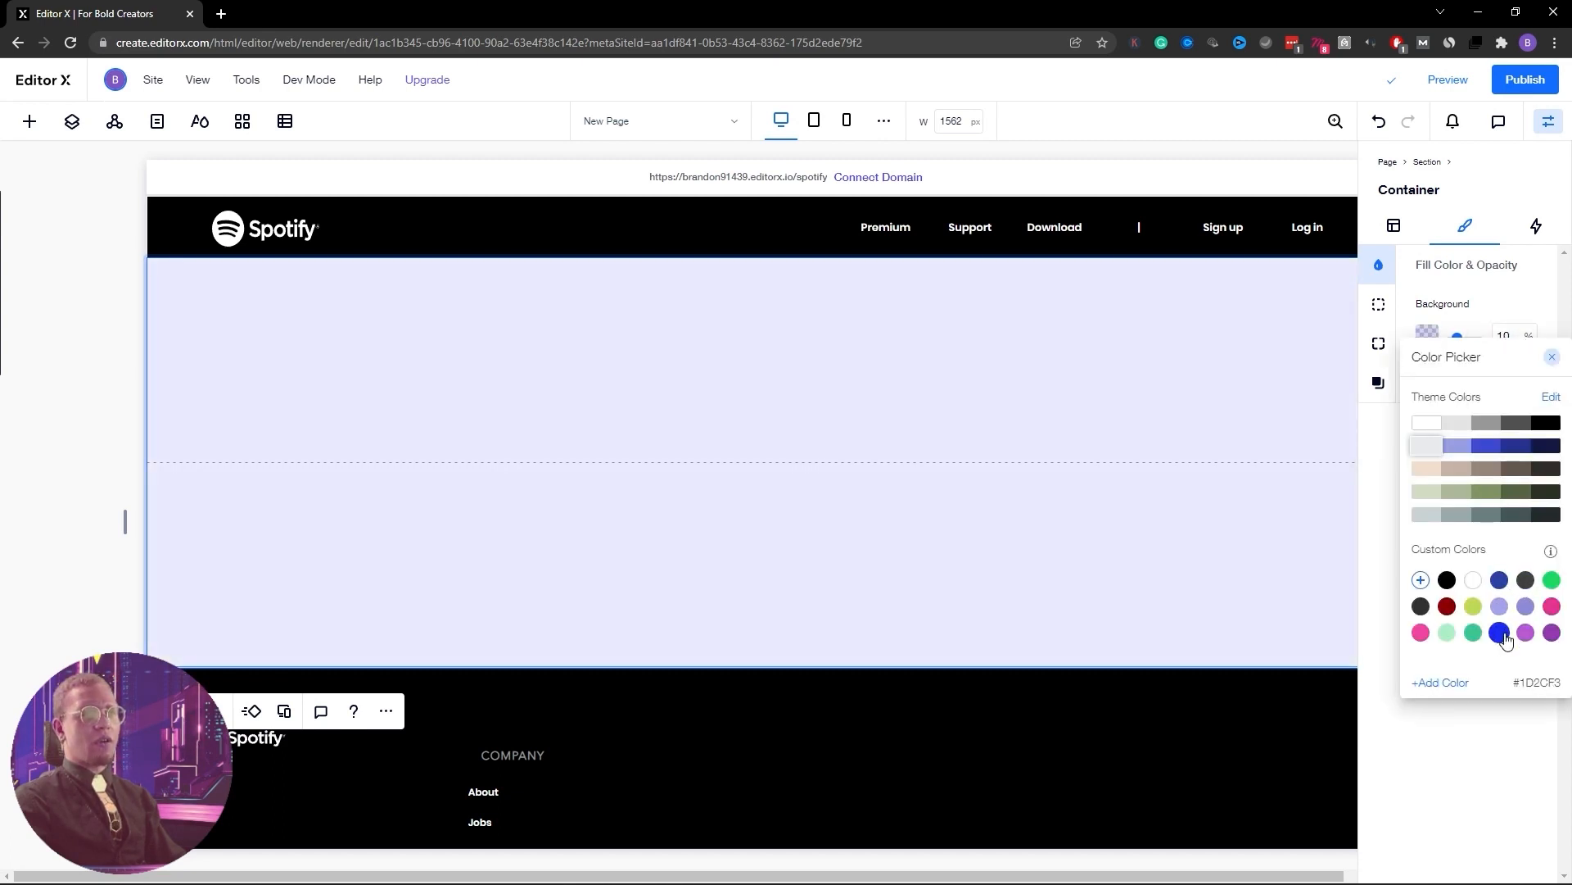
left_click(1501, 583)
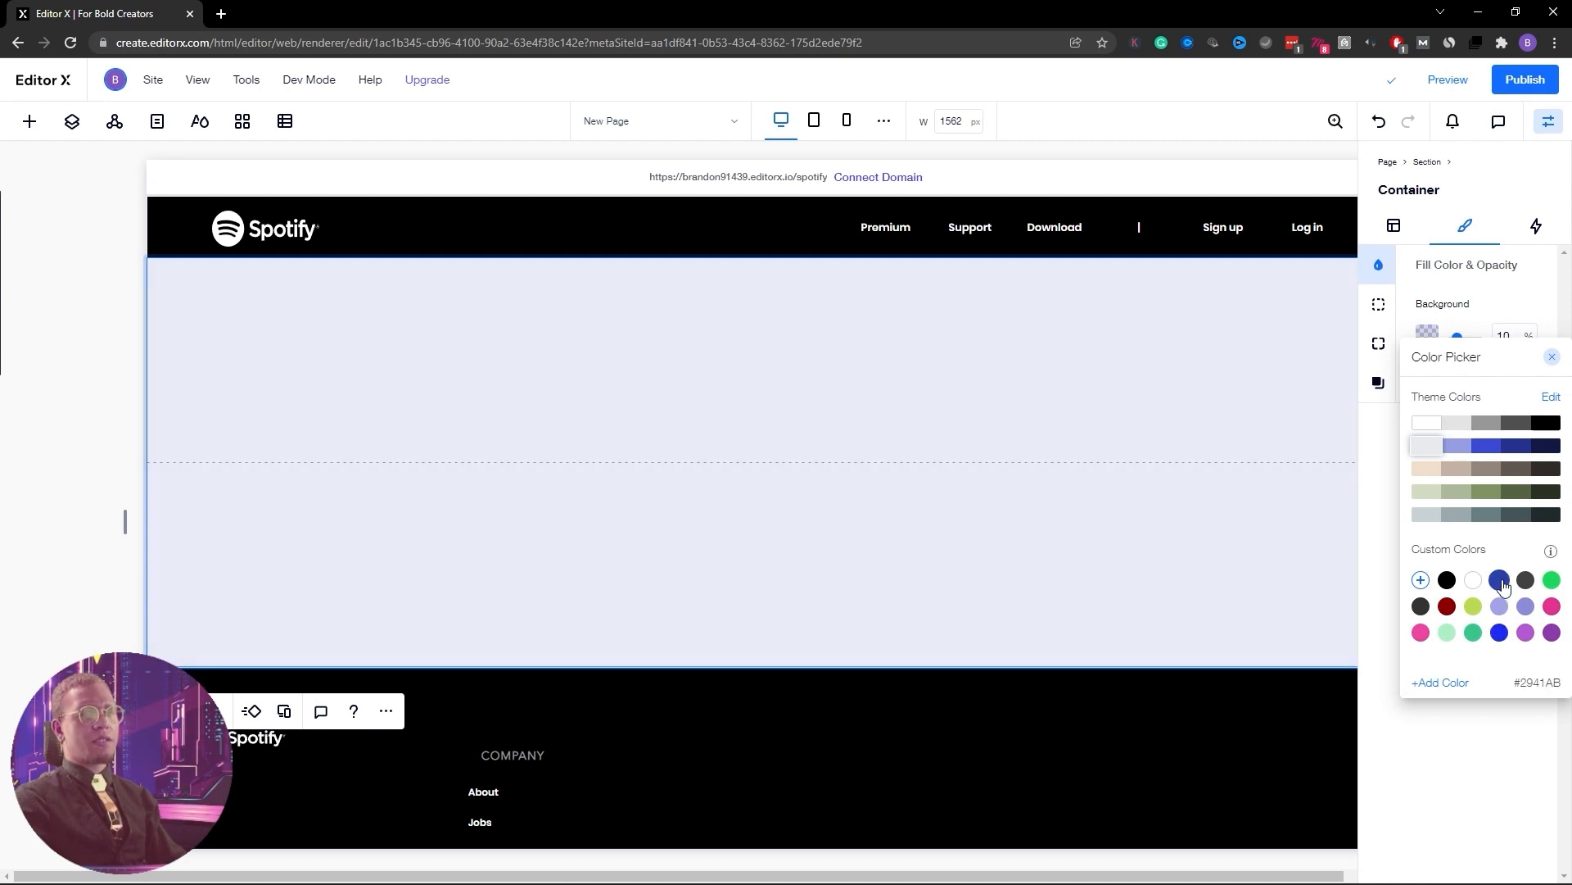
left_click(1545, 309)
left_click_drag(1455, 337, 1517, 342)
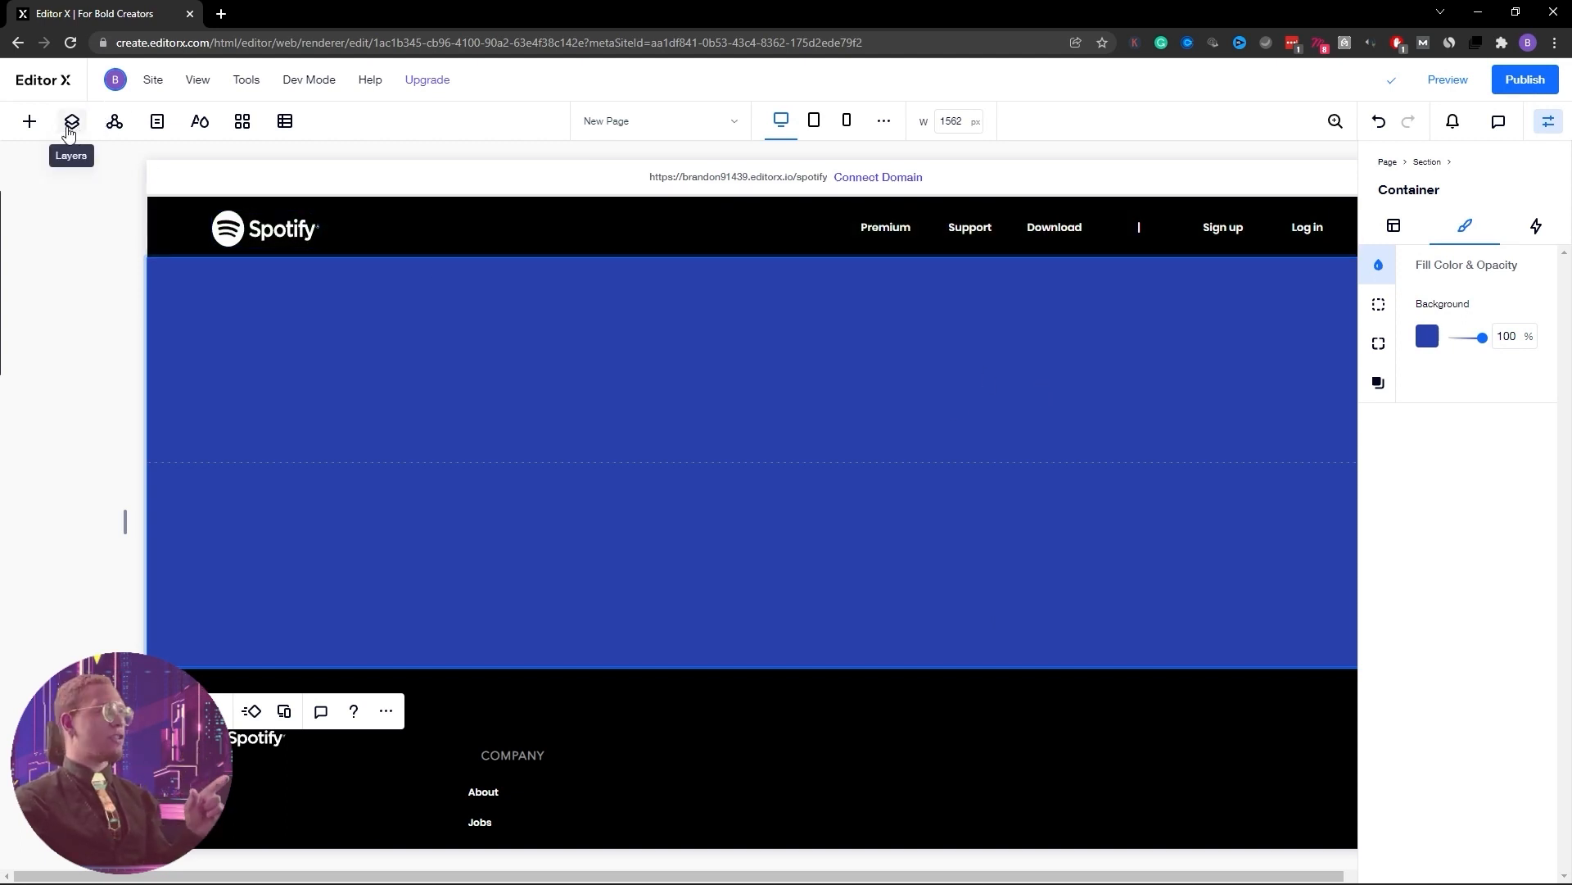
Replace the star shape with Green Circles.svg from Site Files
right_click(788, 421)
mouse_move(789, 421)
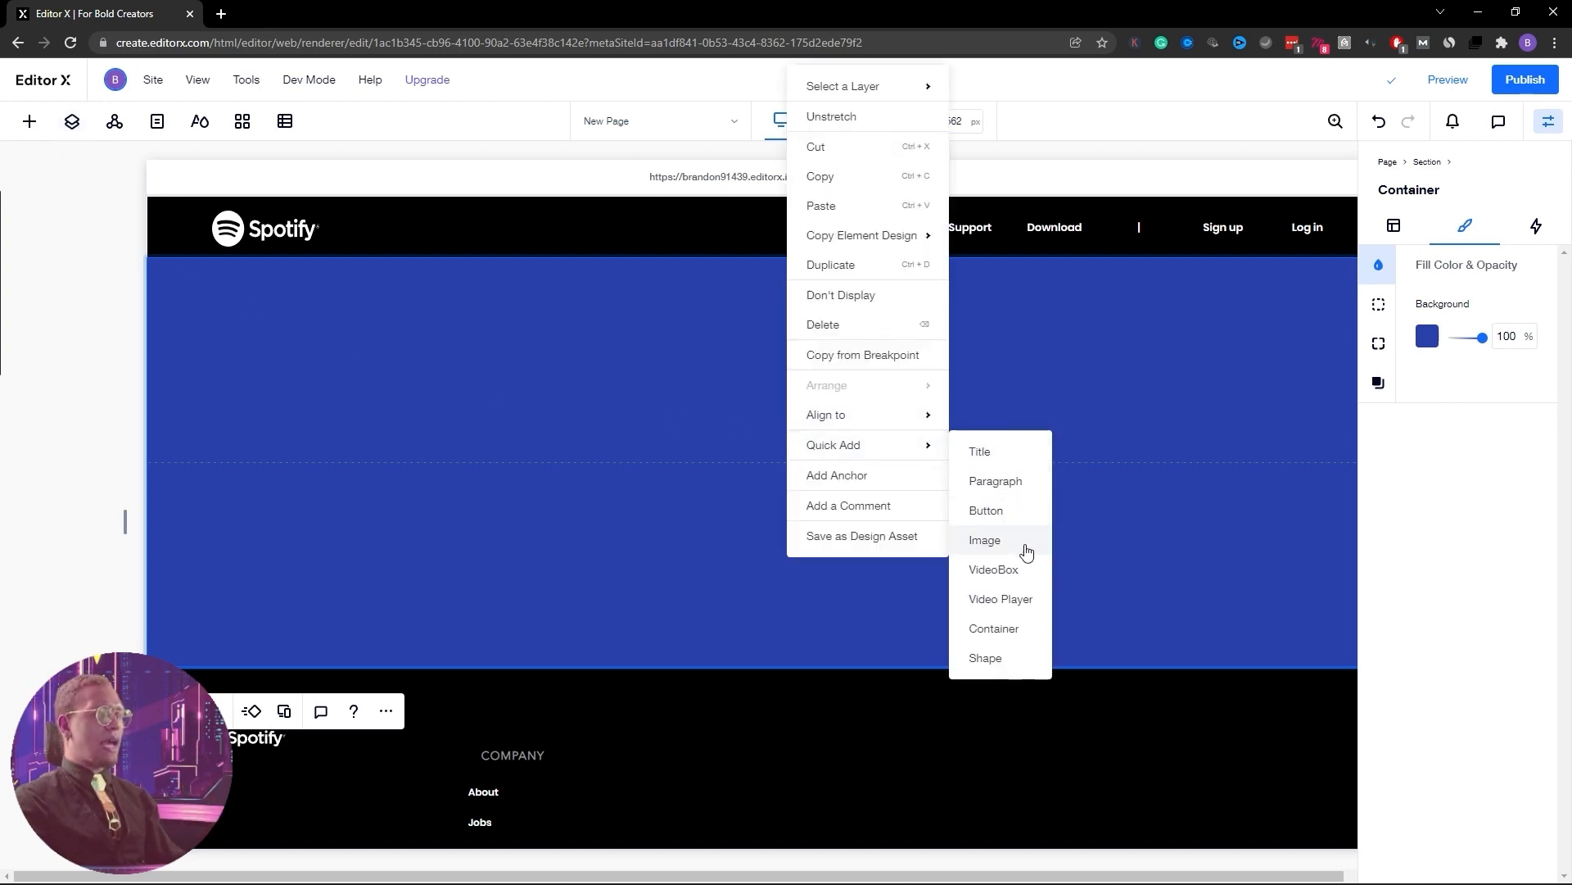
left_click(999, 659)
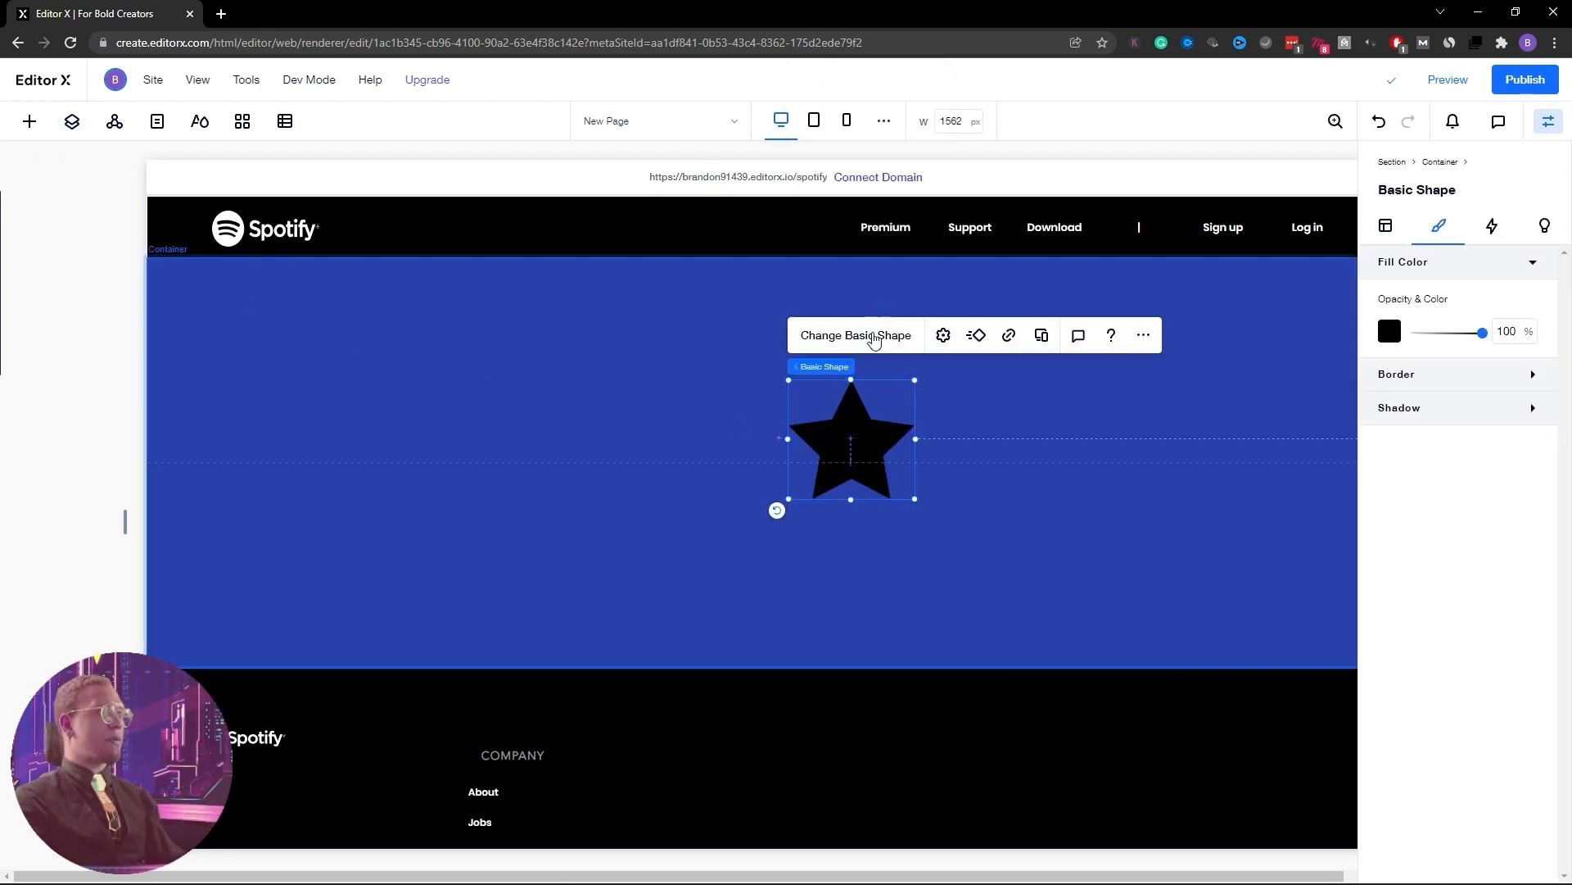
left_click(873, 336)
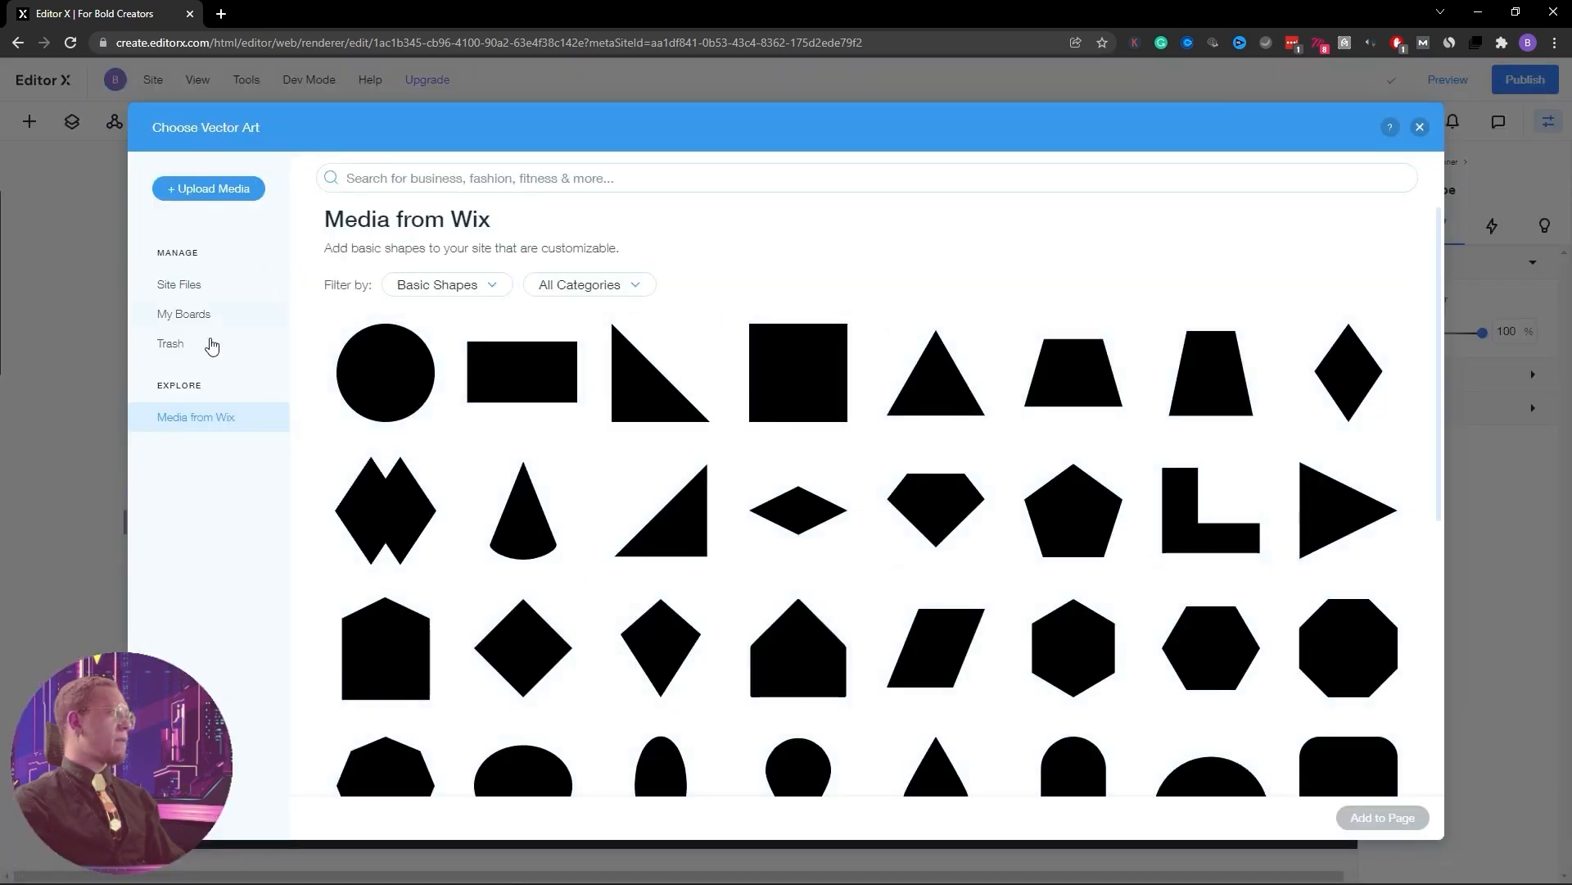
left_click(199, 287)
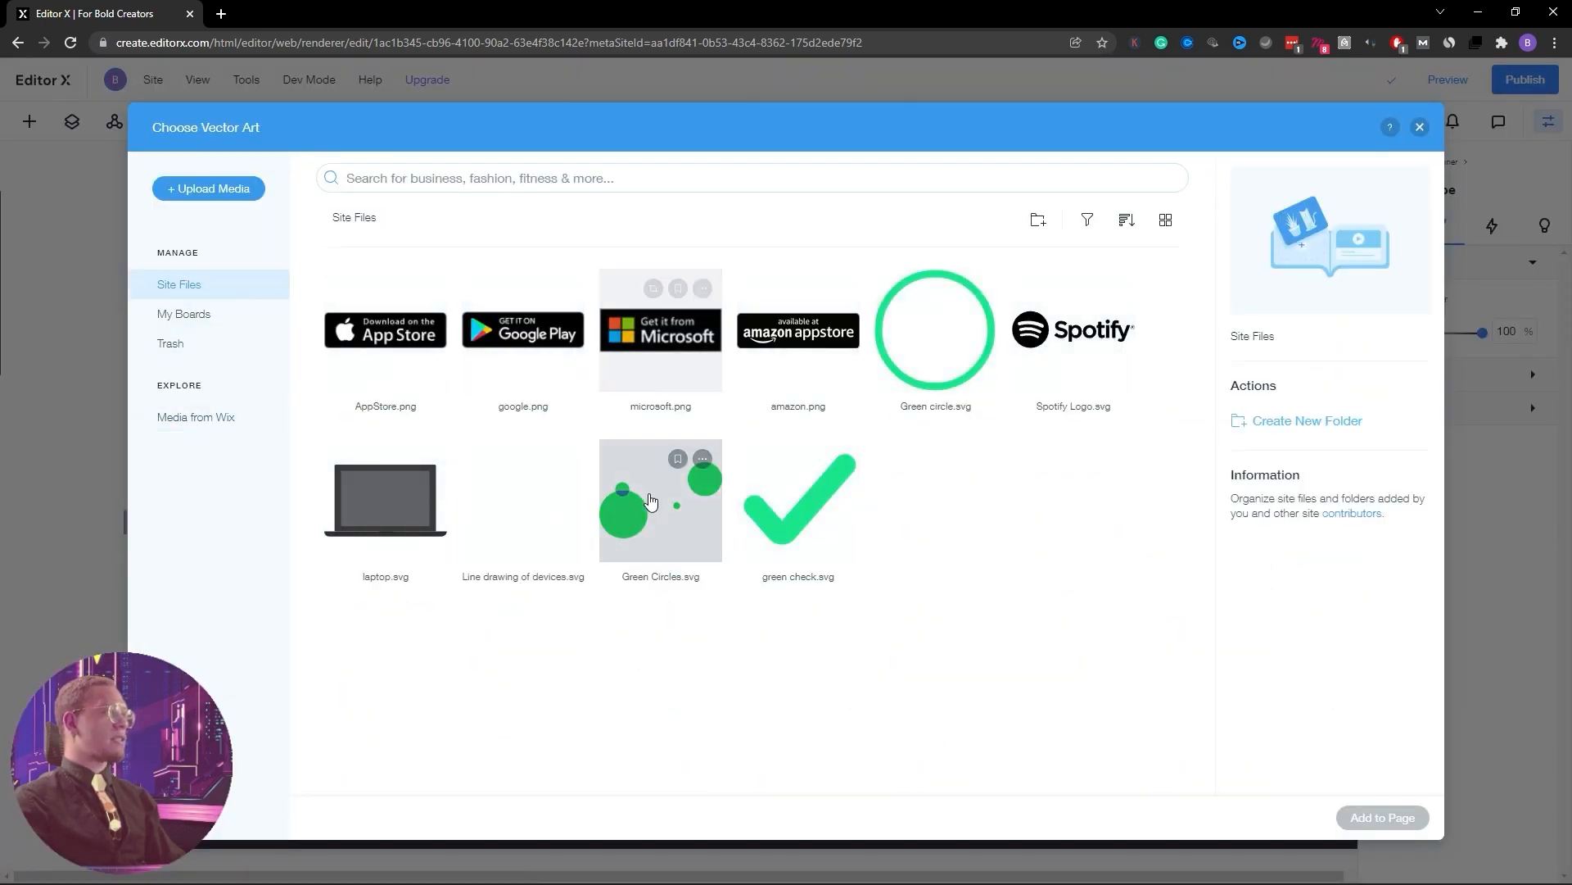
left_click(654, 510)
left_click(1382, 817)
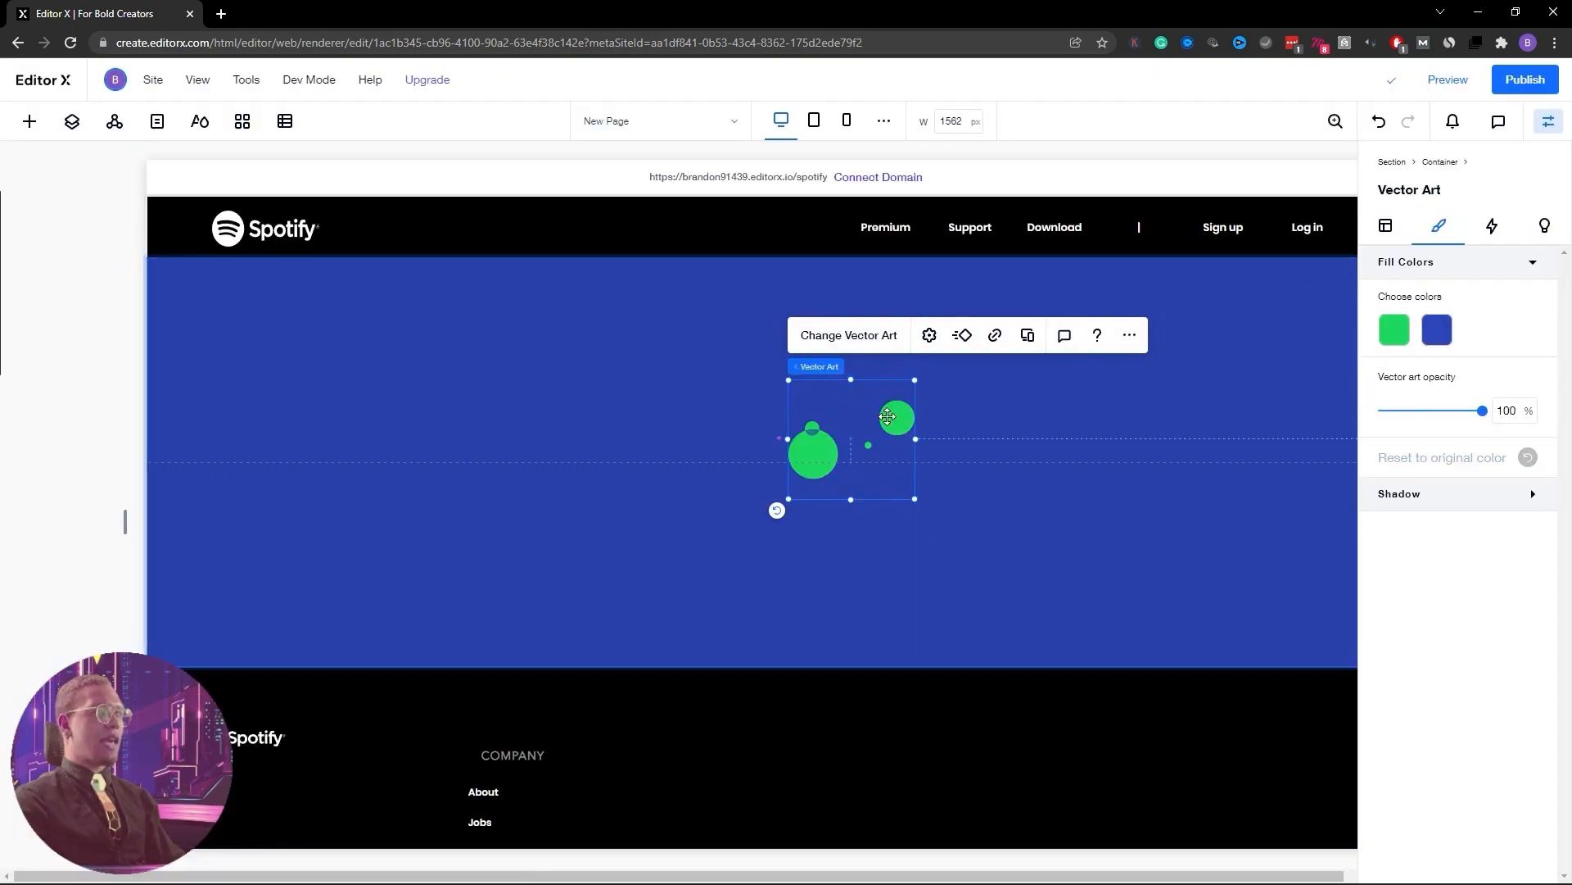
Move and enlarge the green circles art to span the blue section below the header
left_click_drag(893, 418, 253, 292)
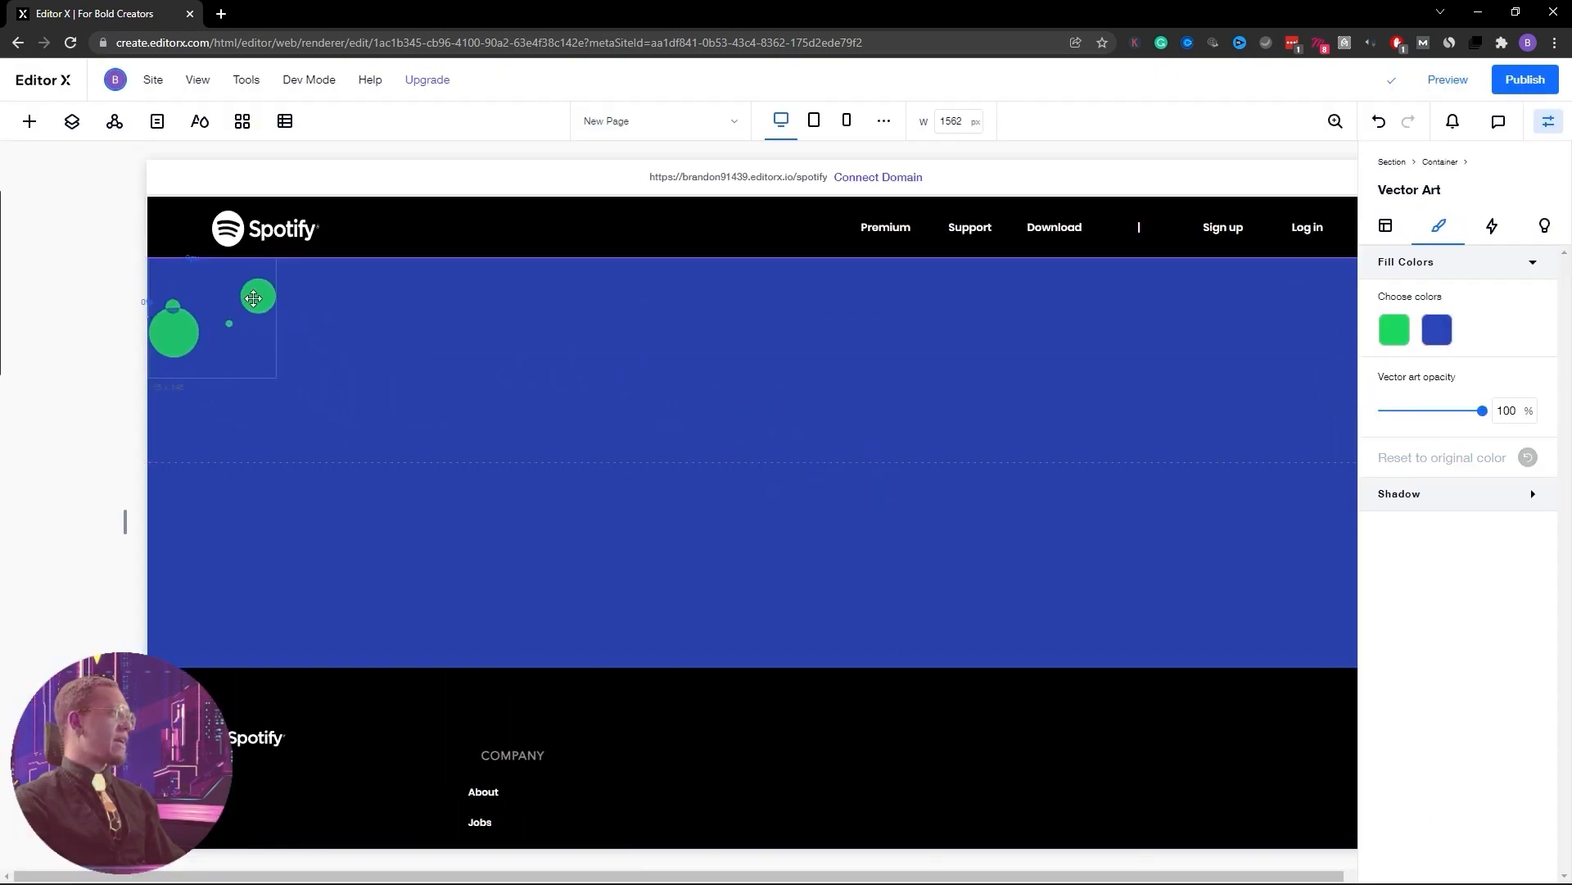
left_click_drag(276, 372, 1187, 745)
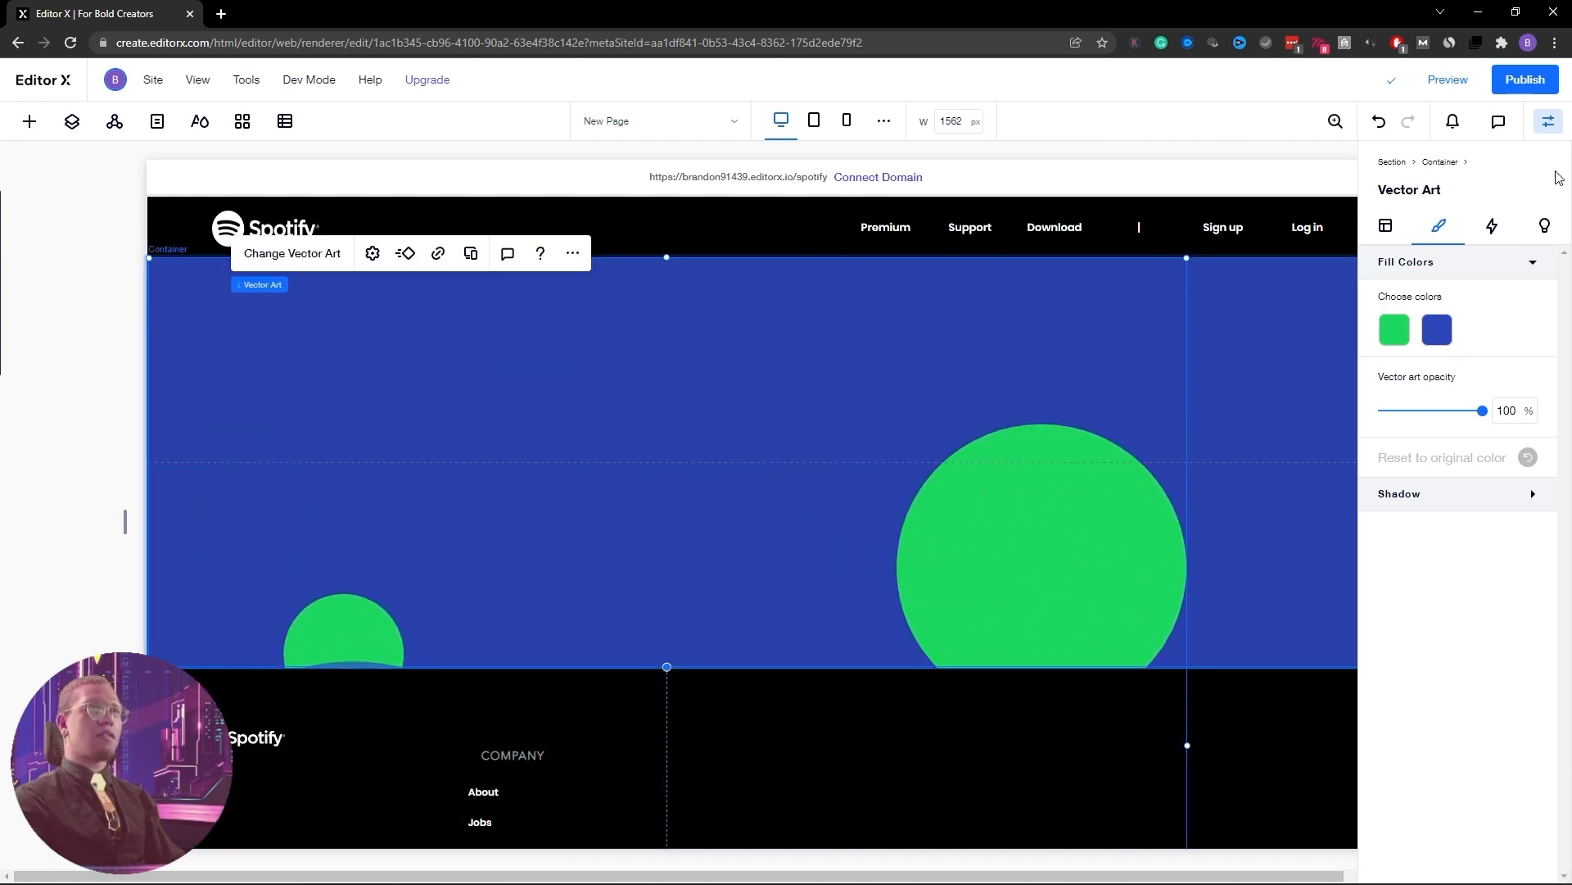
left_click(1548, 121)
left_click_drag(1186, 254, 1490, 122)
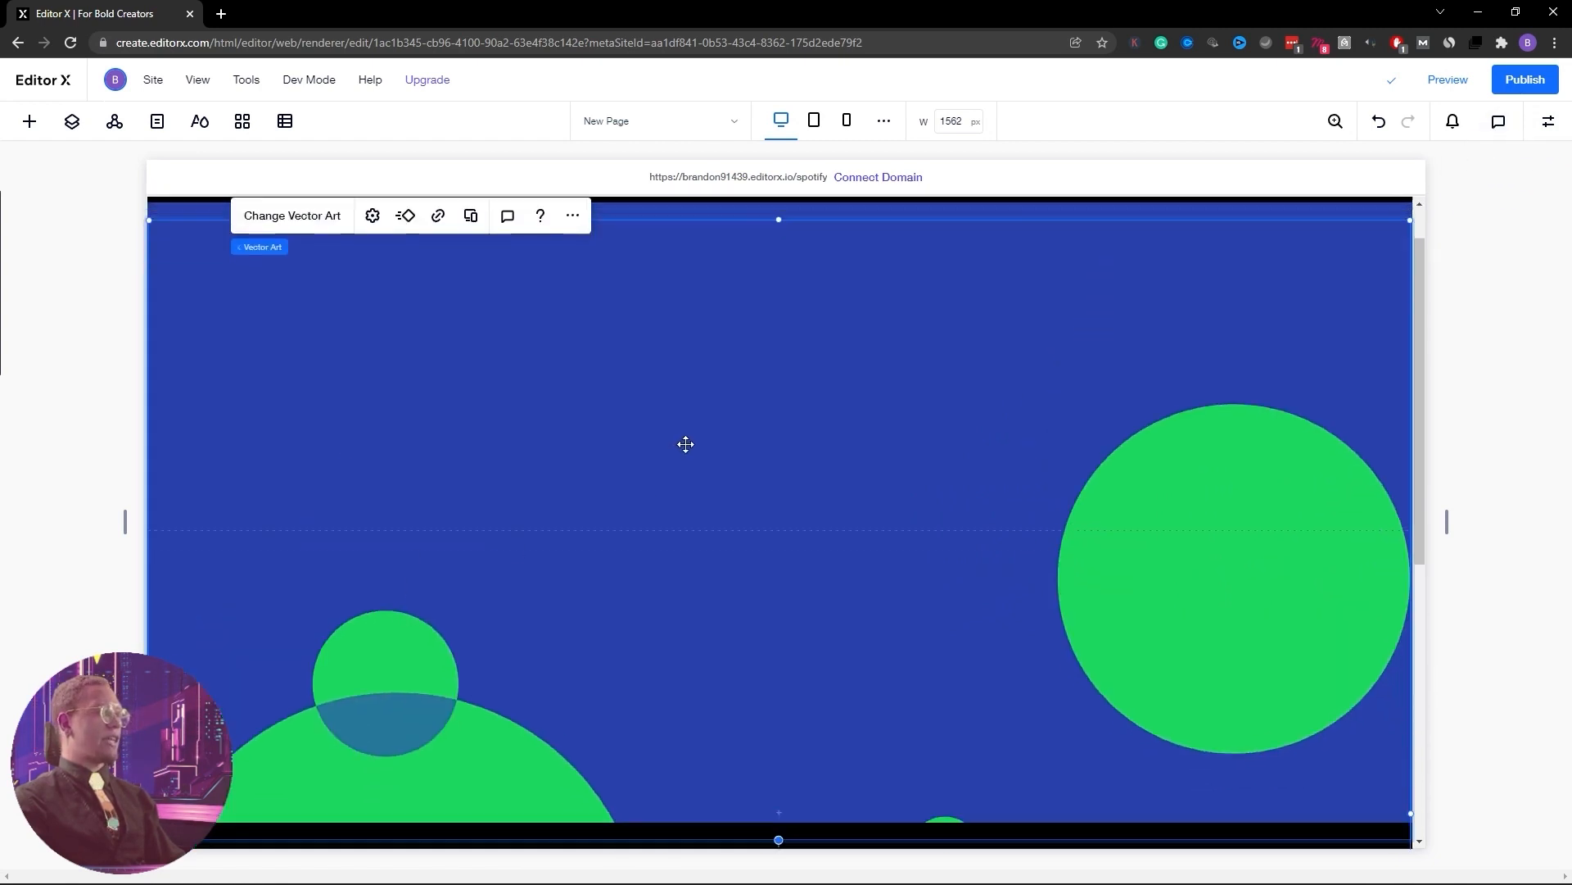
scroll(685, 444, "down", 3)
left_click_drag(770, 409, 768, 409)
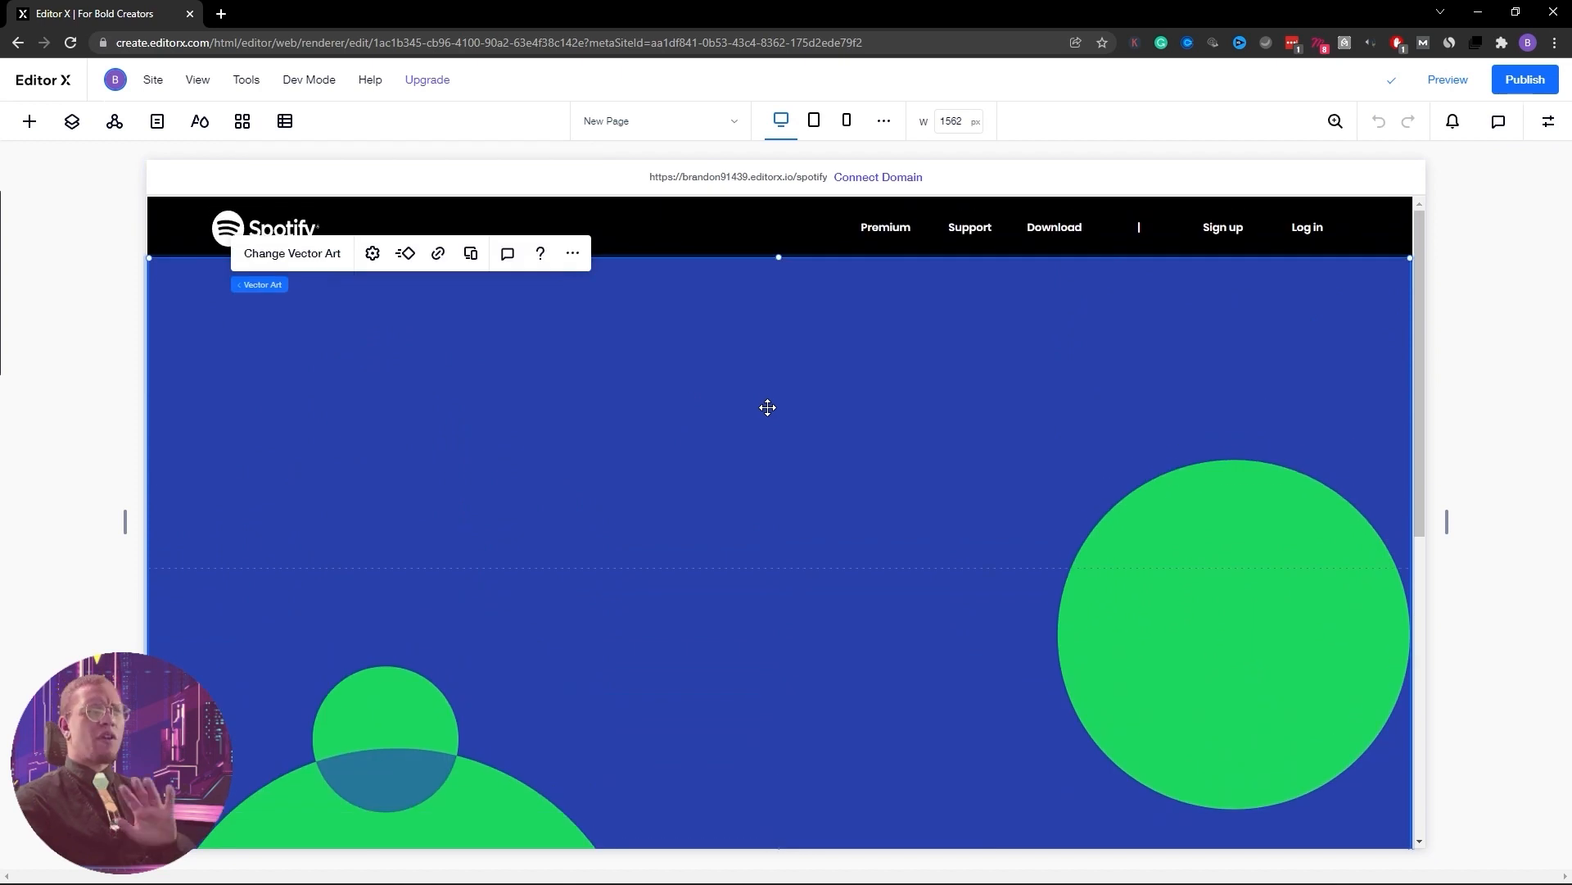
left_click_drag(1216, 492, 1218, 424)
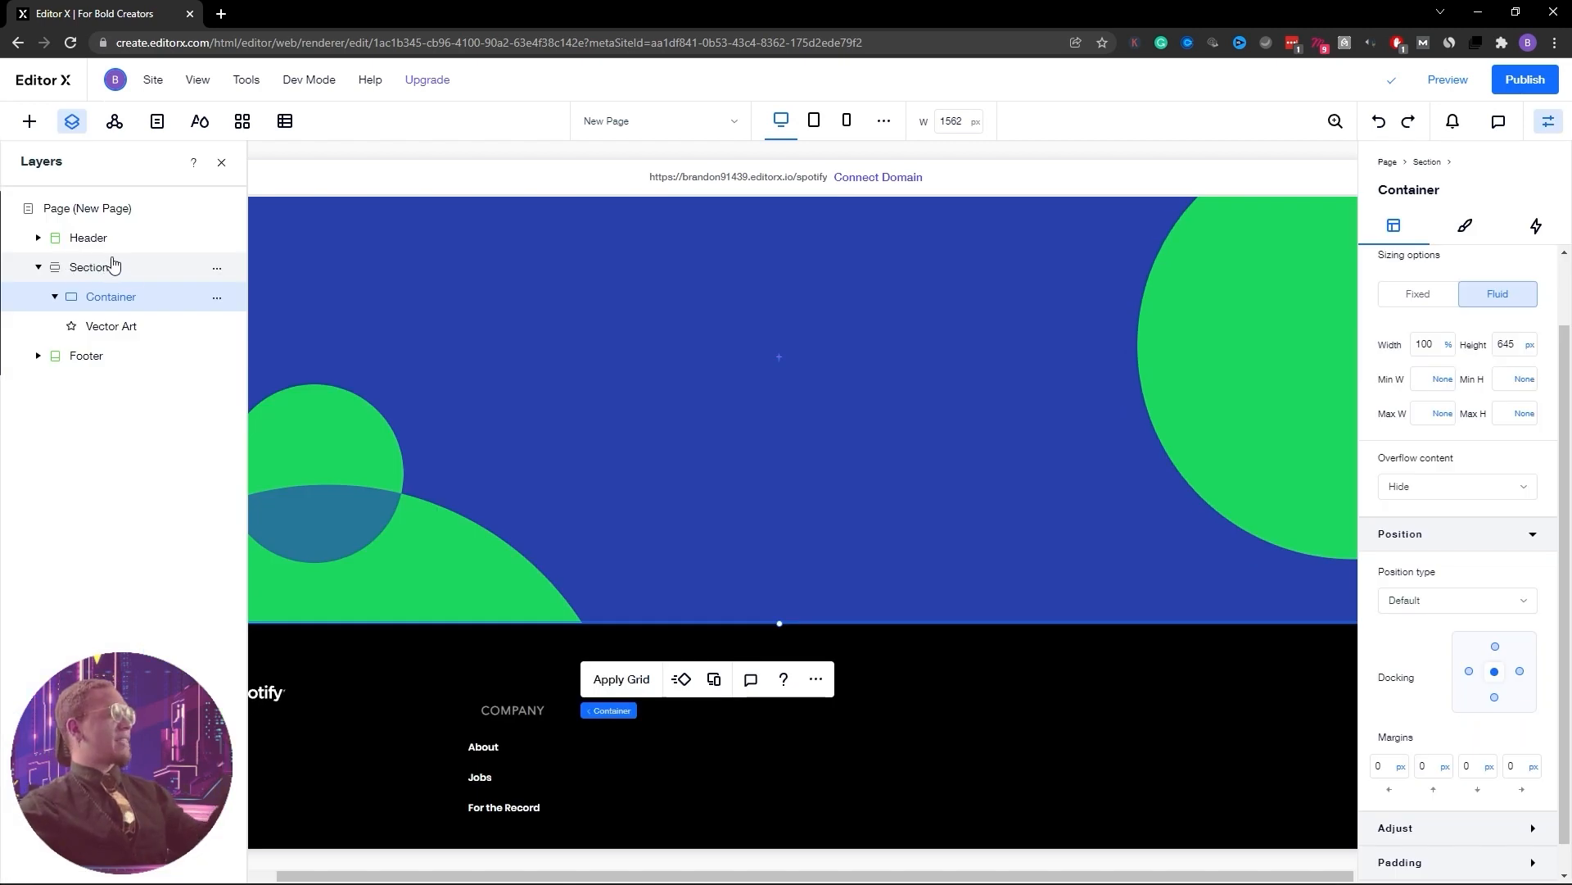
Select the Container layer and apply a 1x2 grid to it
left_click(123, 325)
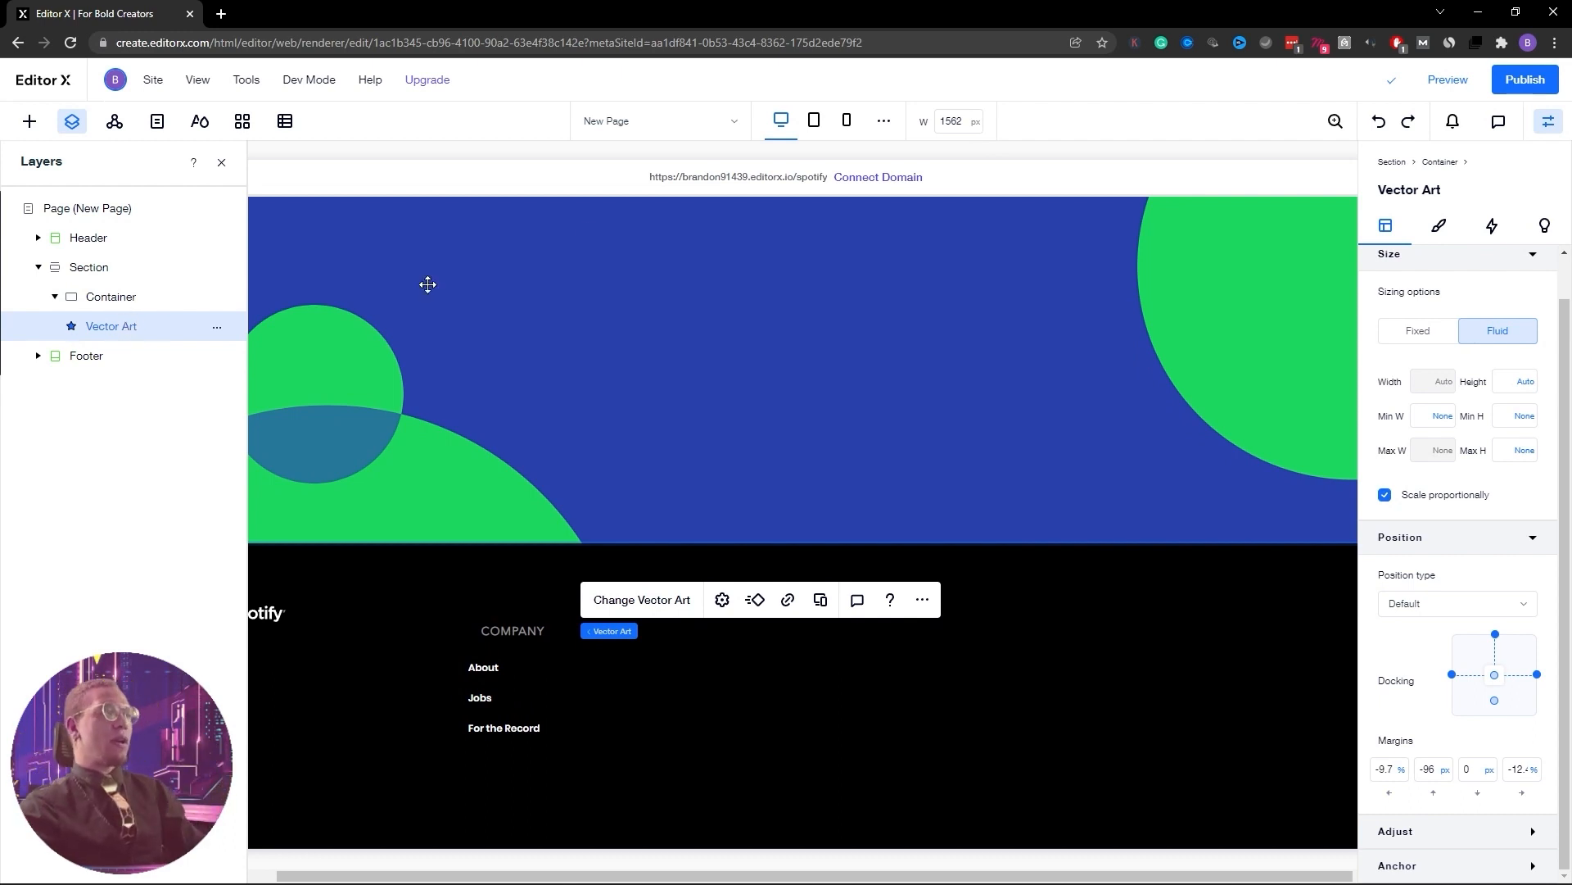
left_click(93, 303)
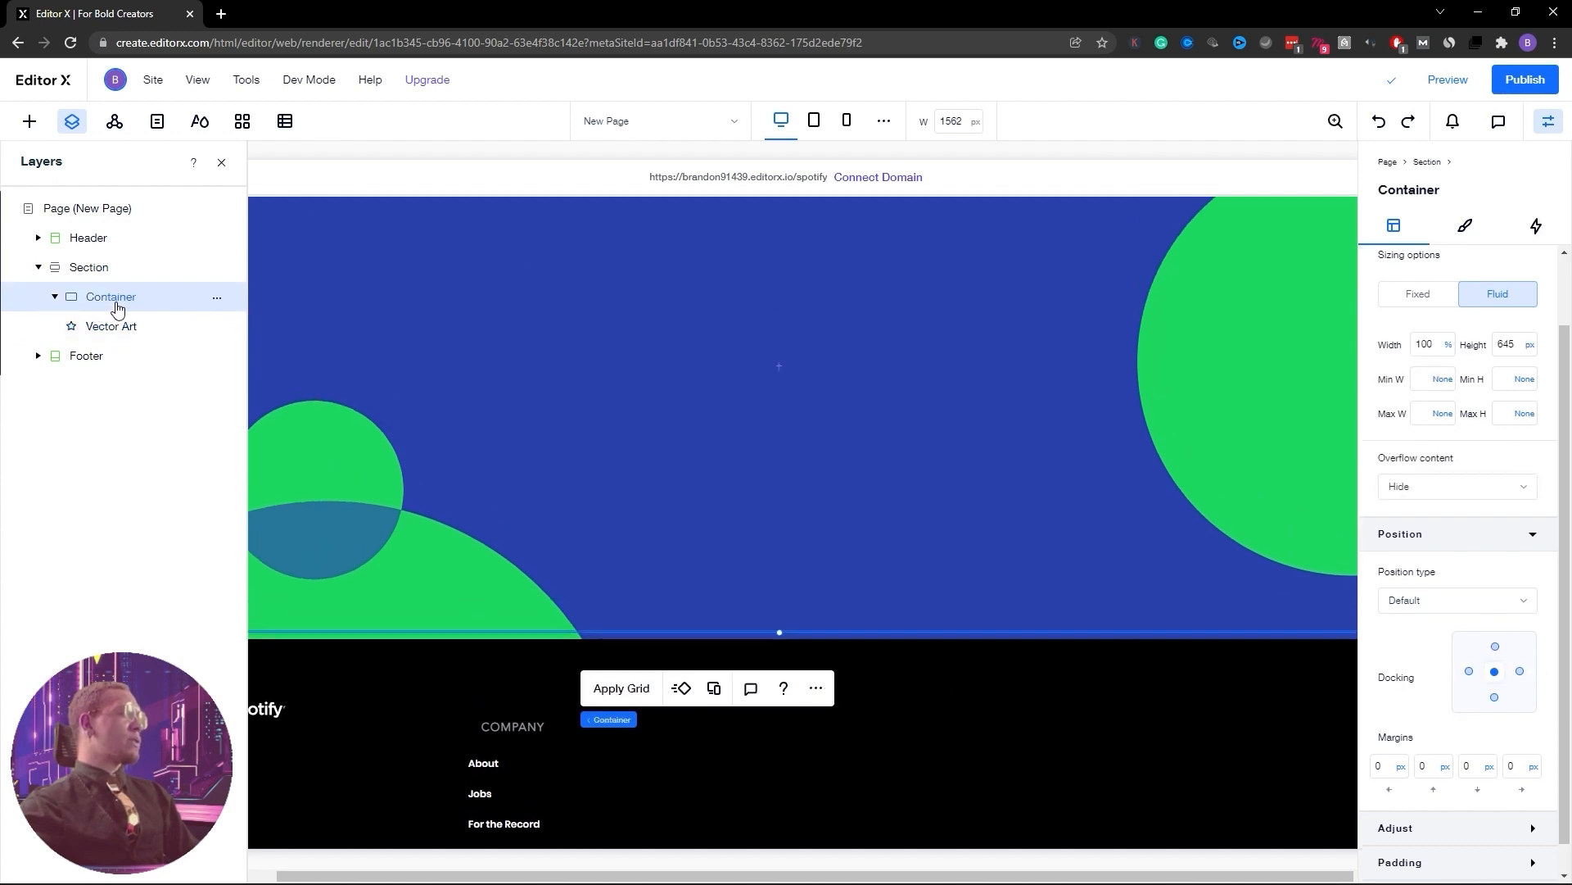
left_click(1549, 122)
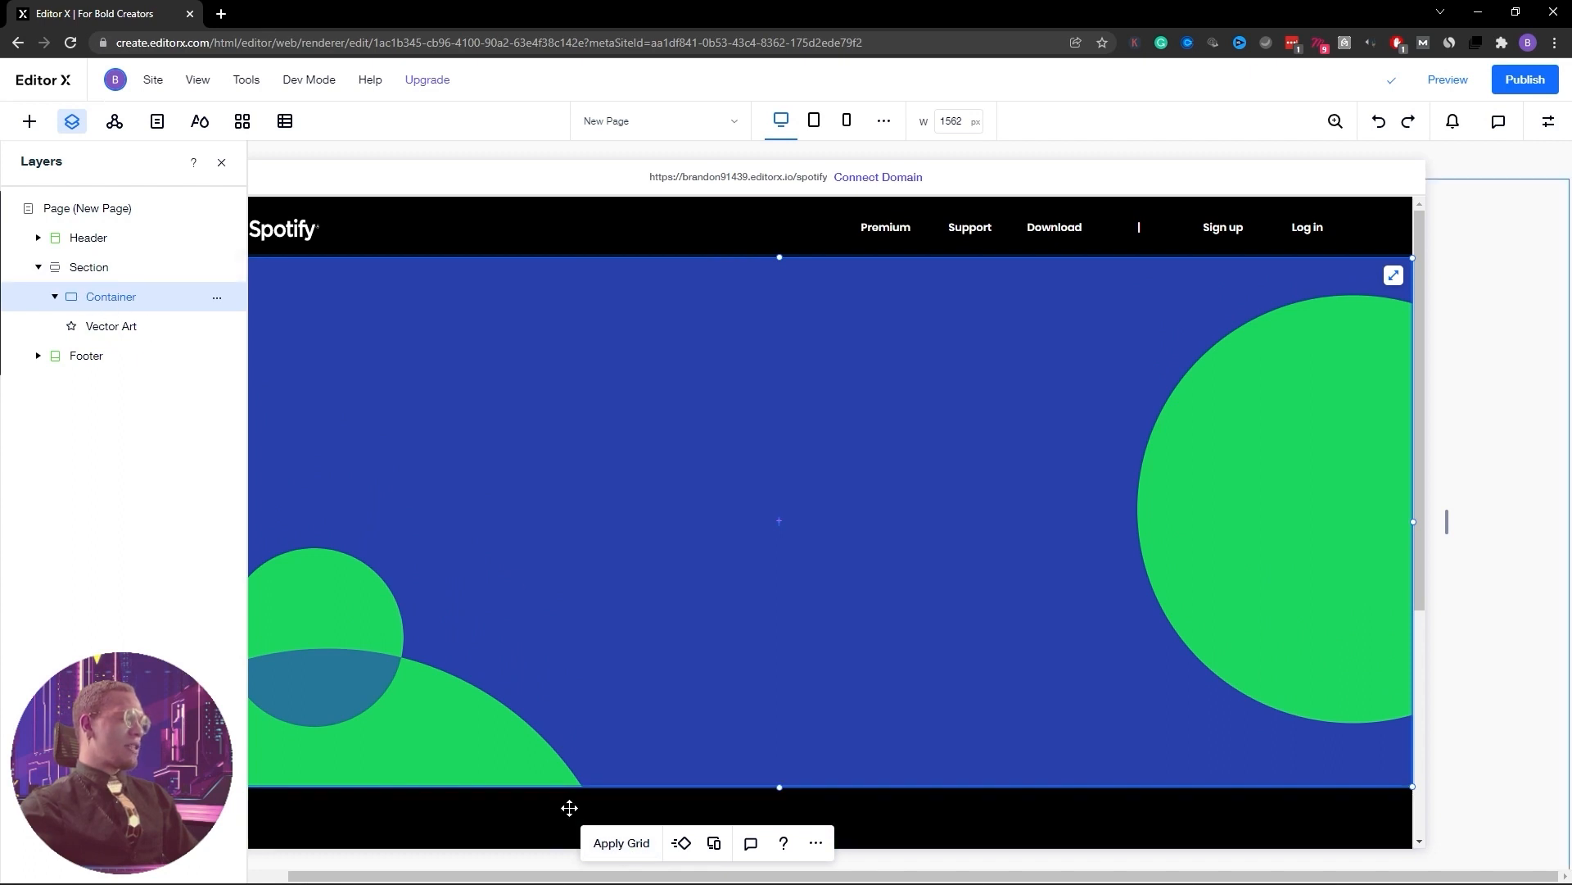
left_click(621, 845)
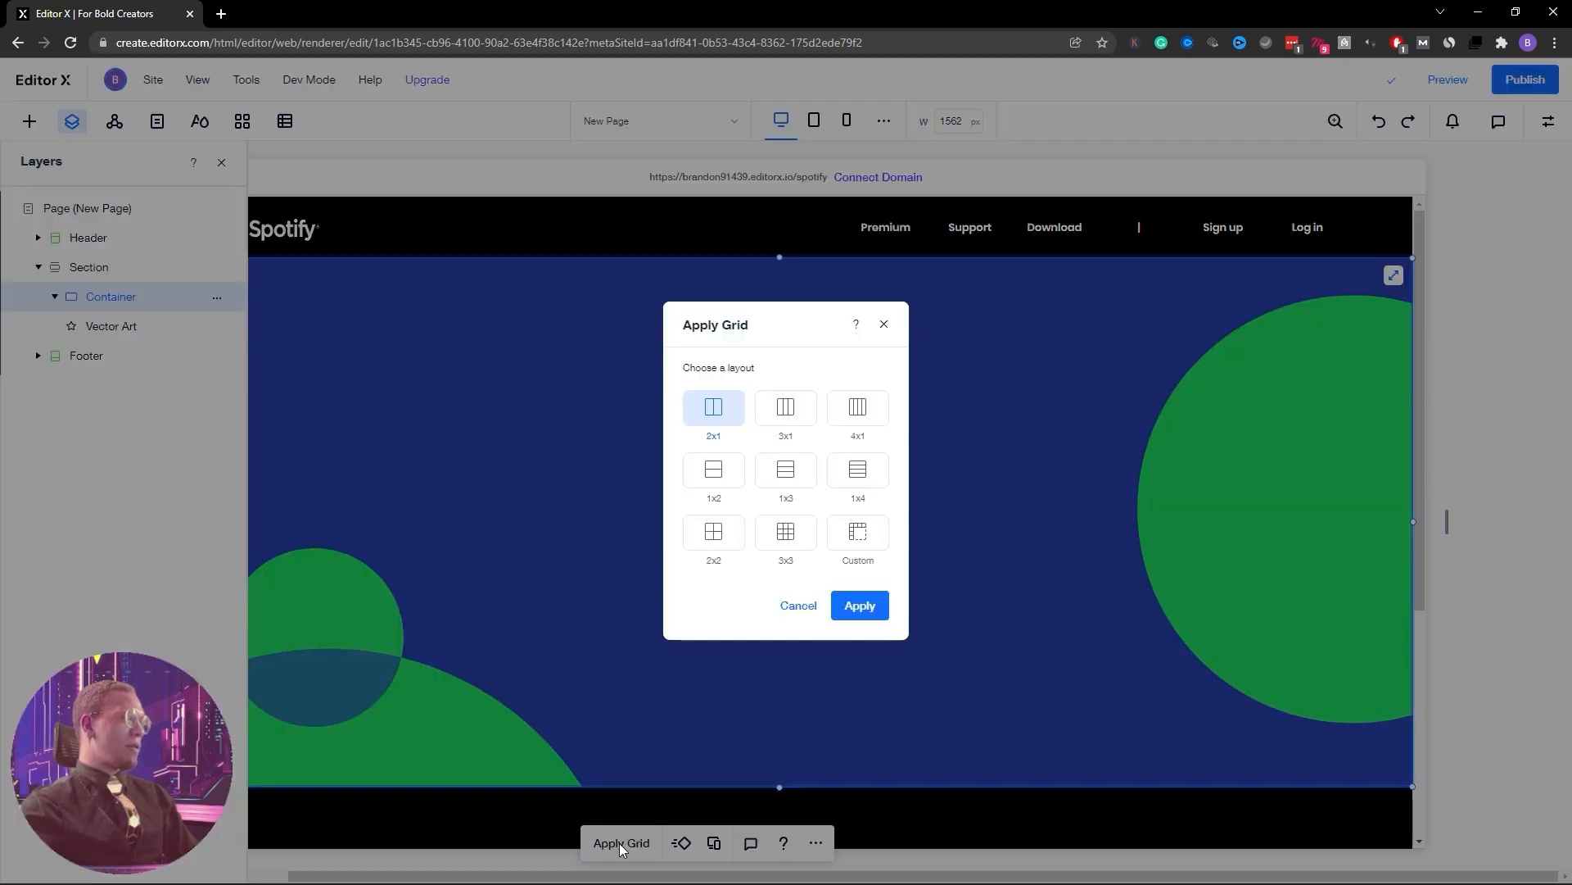
left_click(721, 472)
left_click(860, 606)
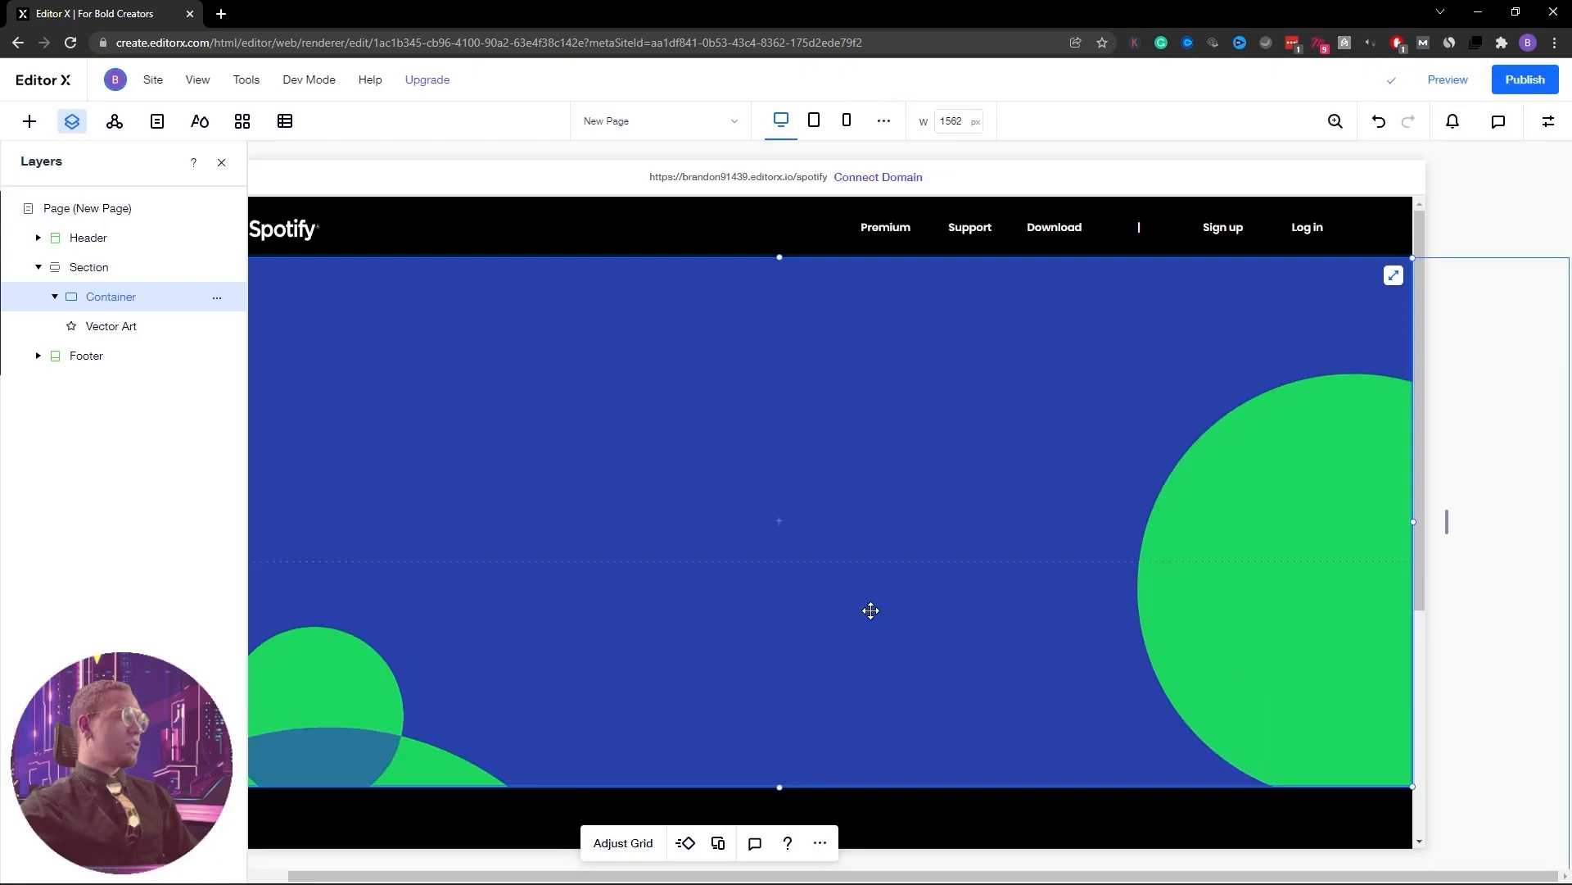
left_click(115, 326)
left_click(29, 123)
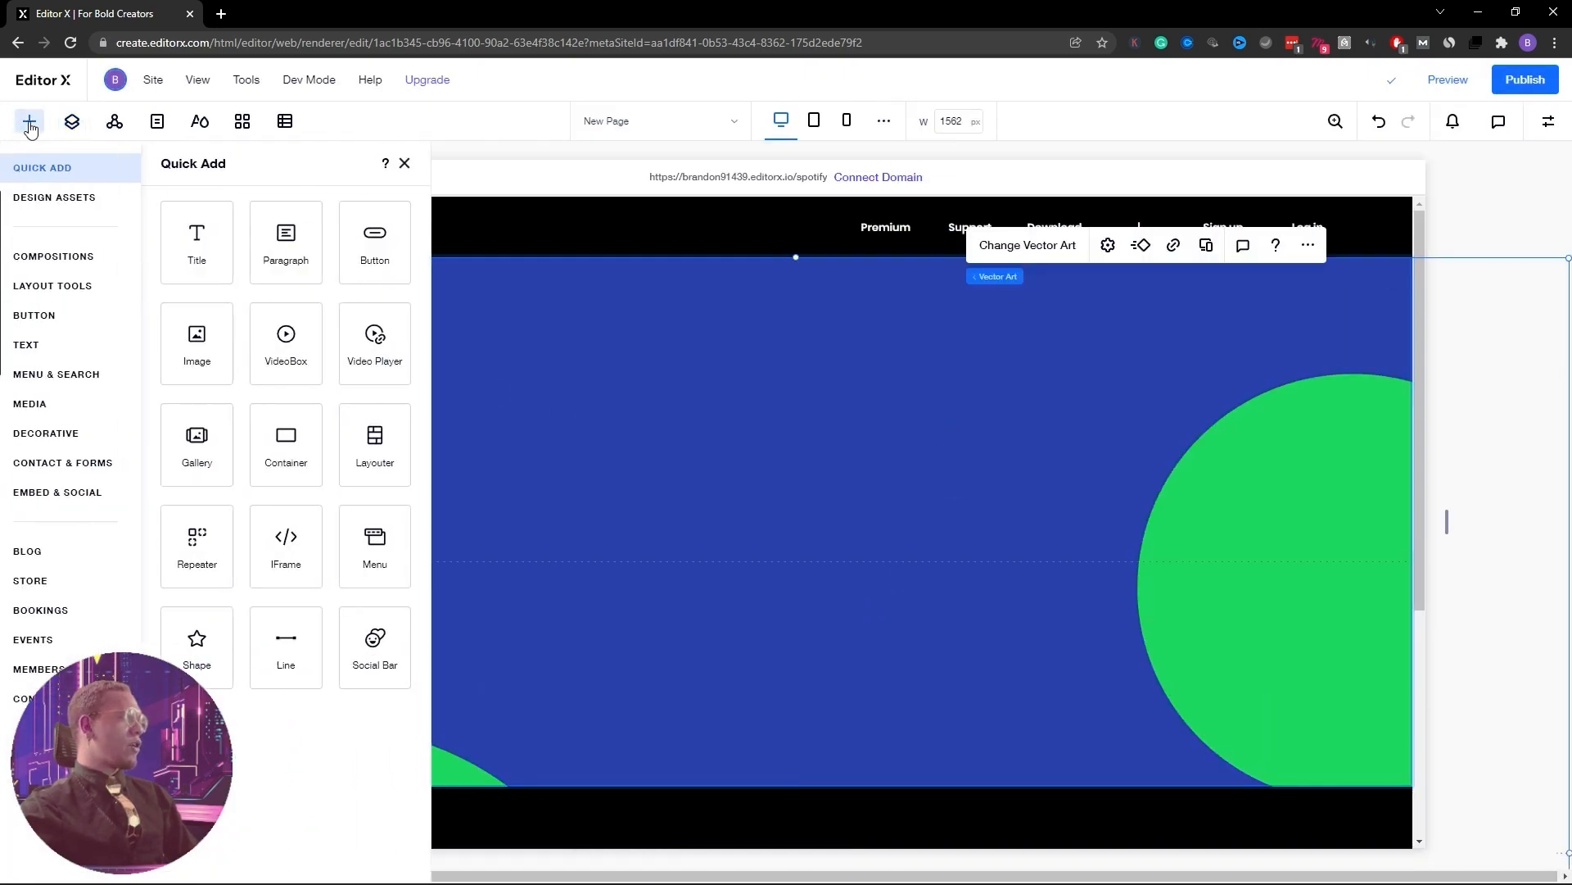
Add a title element and move it higher in the blue section
left_click(208, 242)
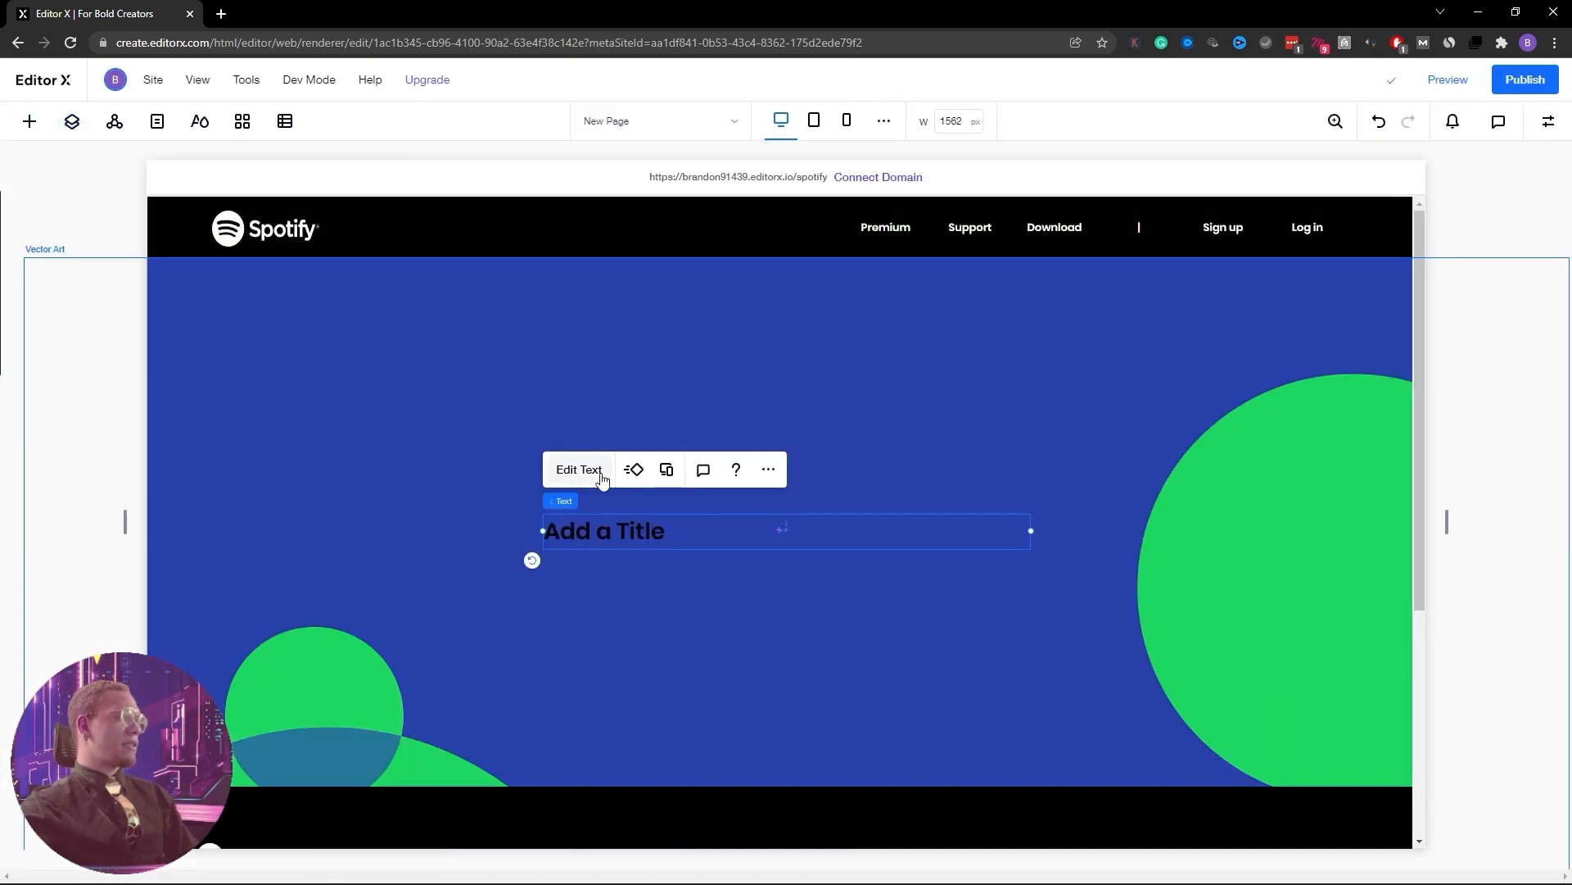
left_click_drag(611, 524, 593, 421)
left_click(1548, 122)
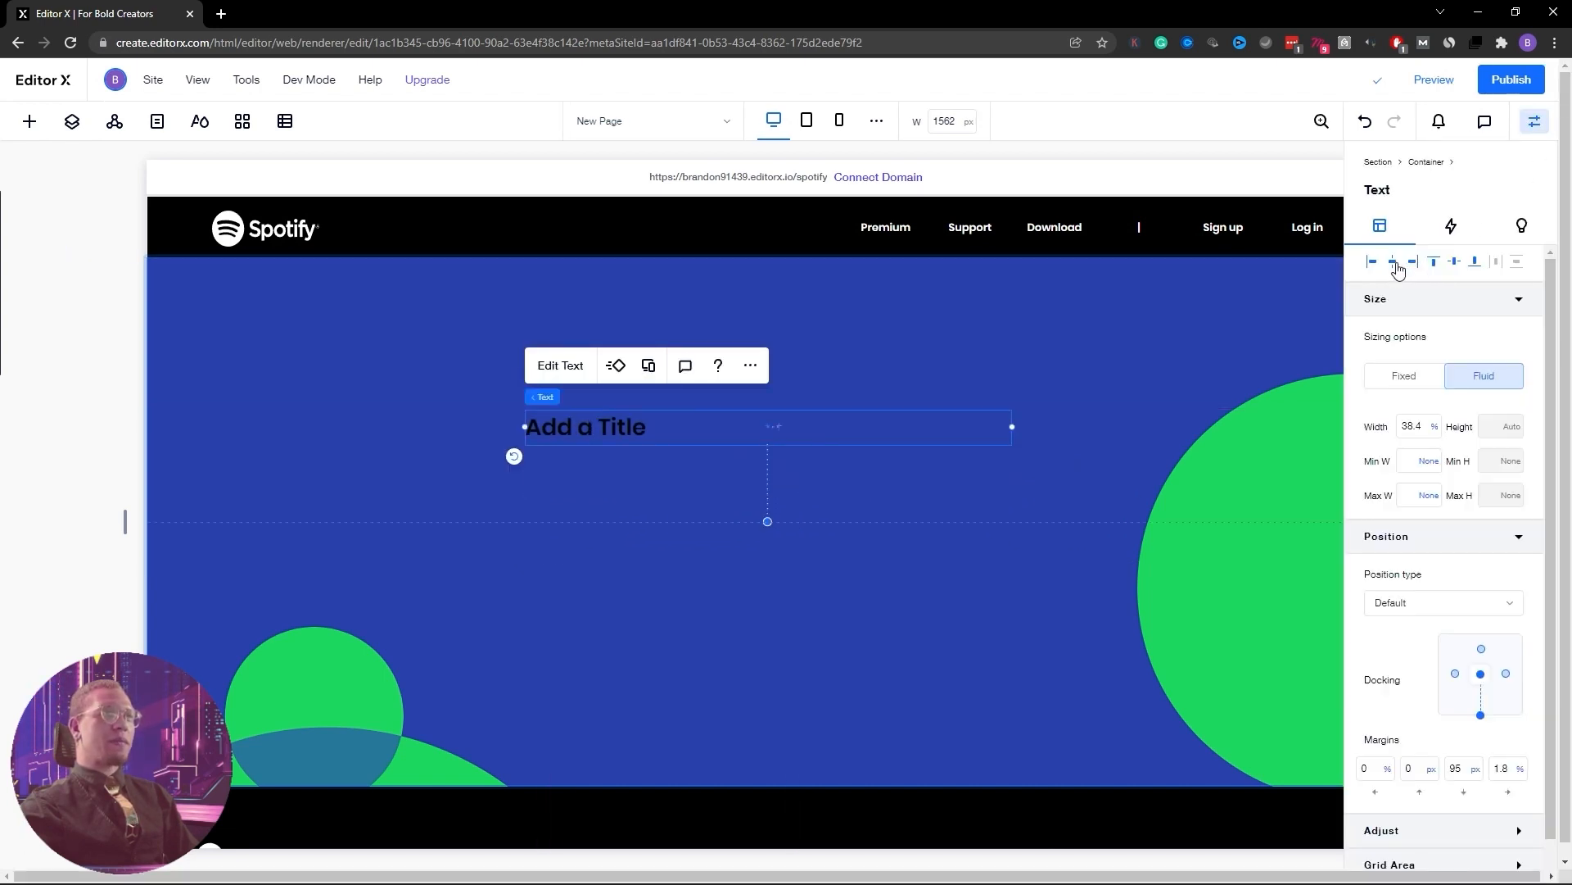
Replace the placeholder with 'Listening is Everything', breaking it across lines
double_click(598, 427)
key("ctrl+a")
key("BackSpace")
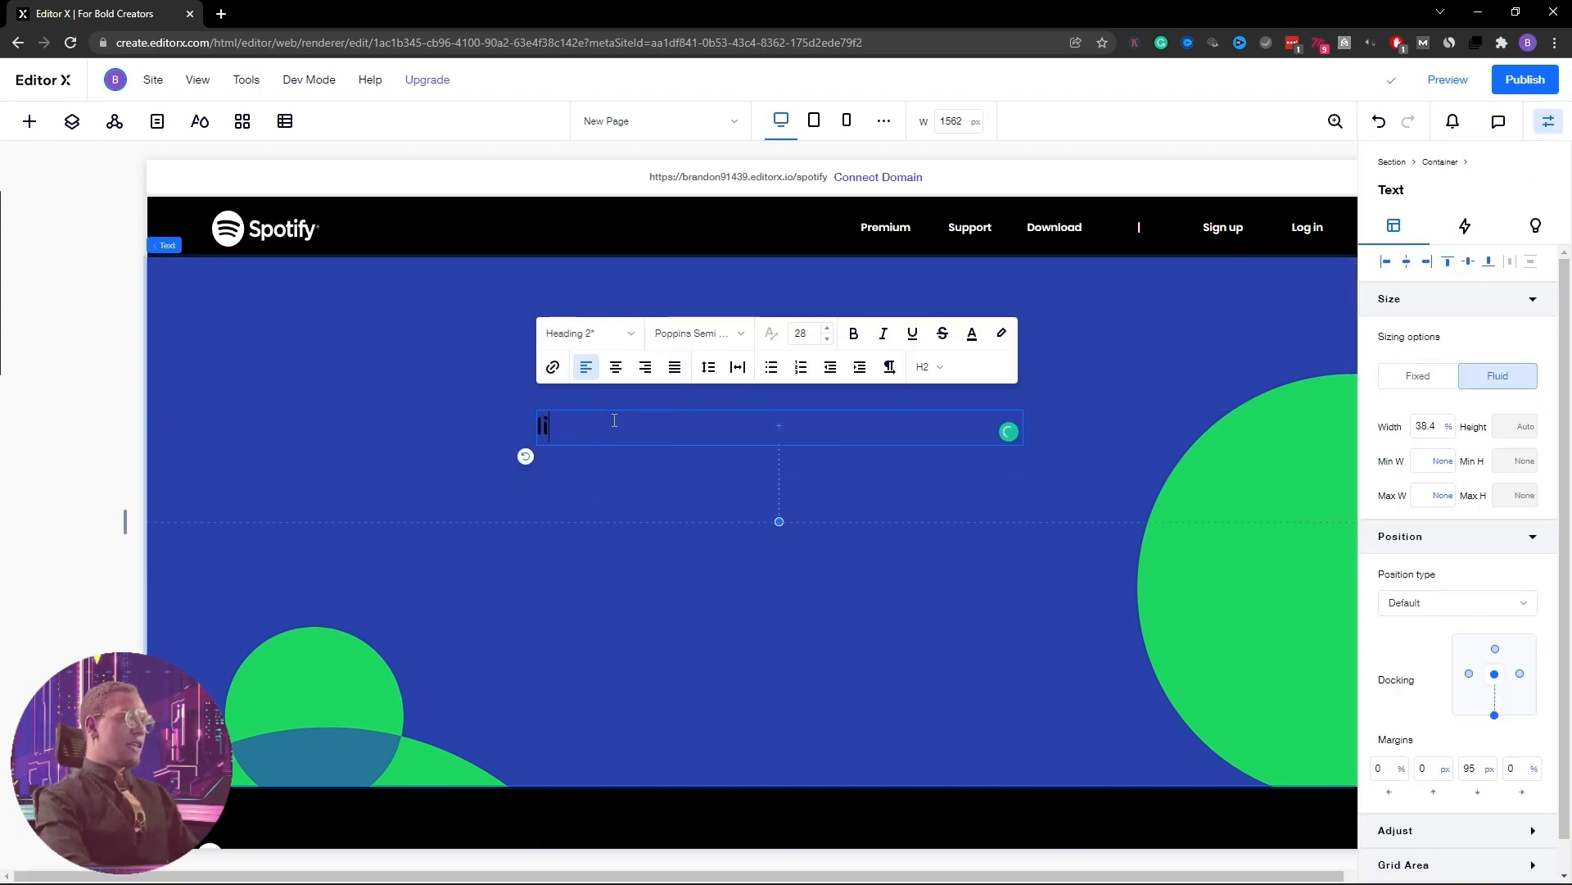
type("Listen")
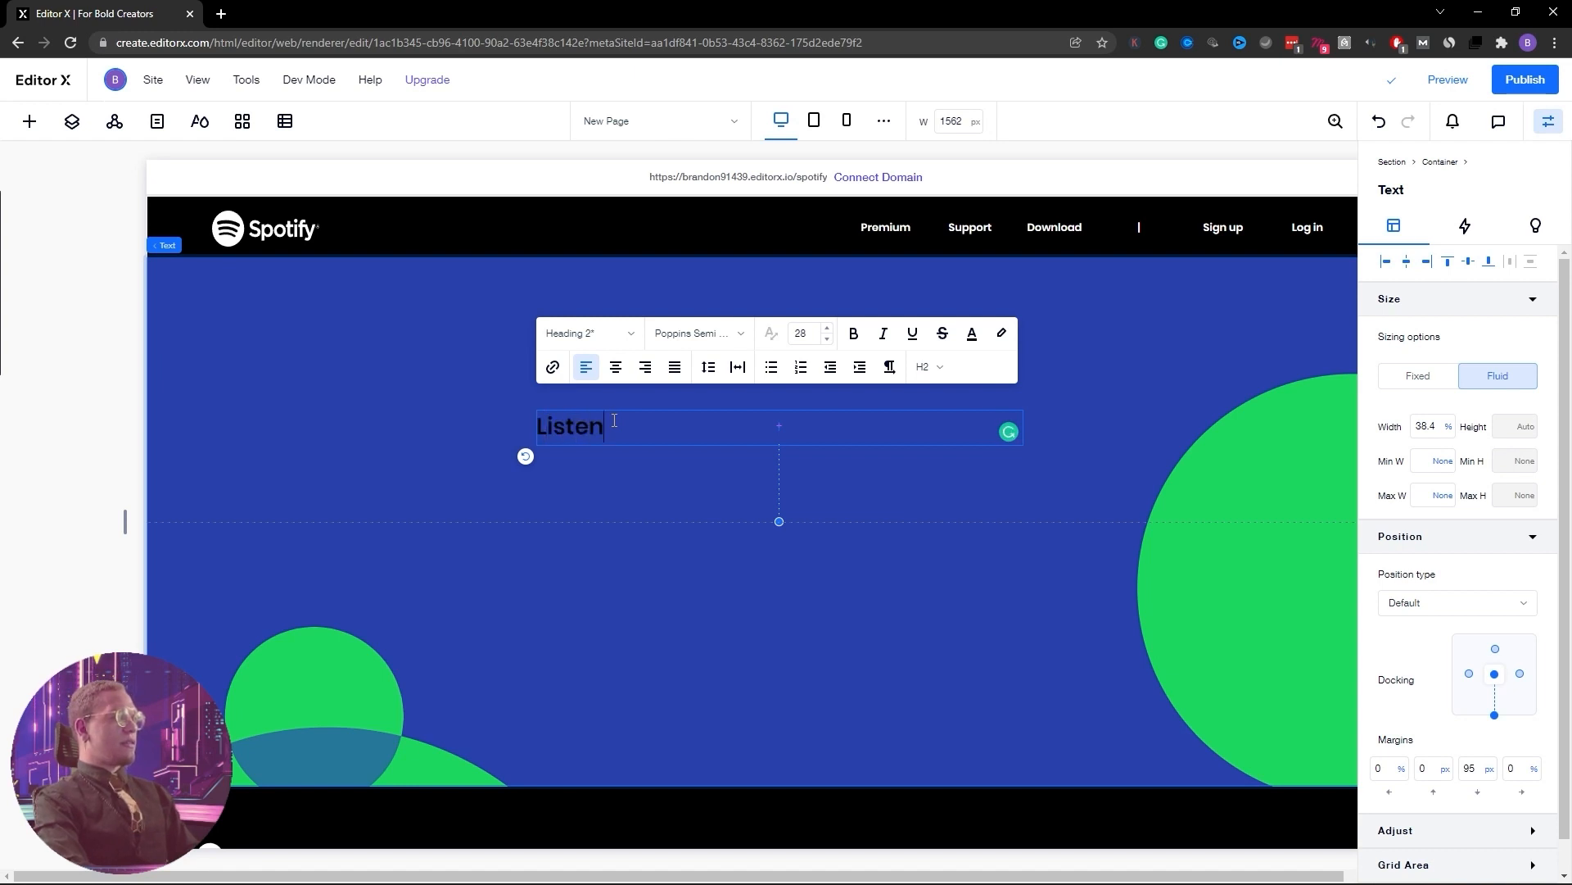
type("ing")
key("Return")
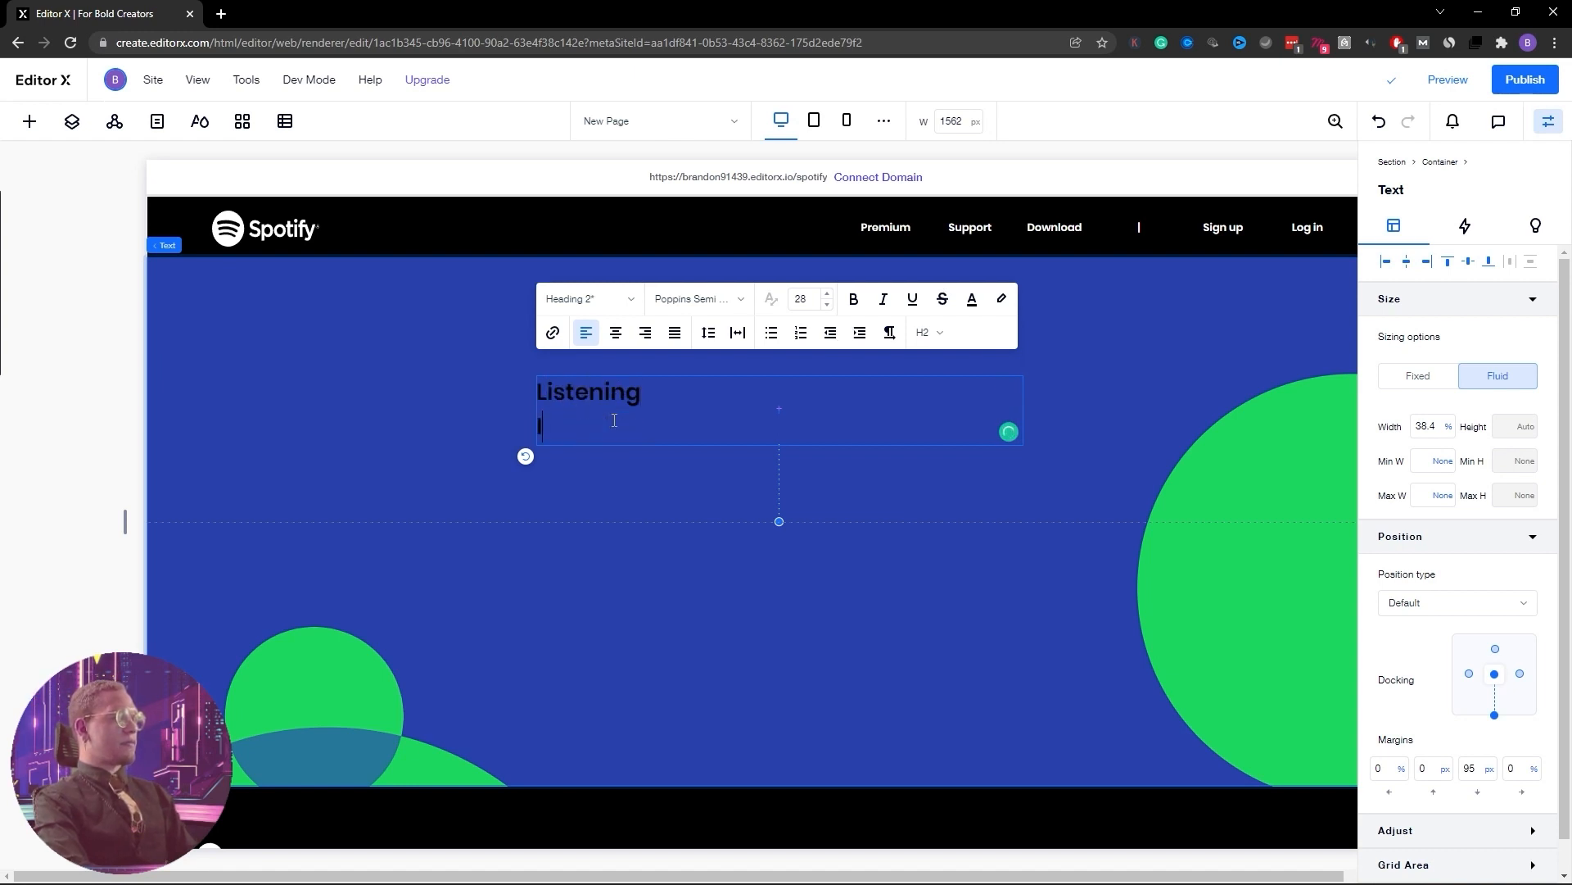
key("BackSpace")
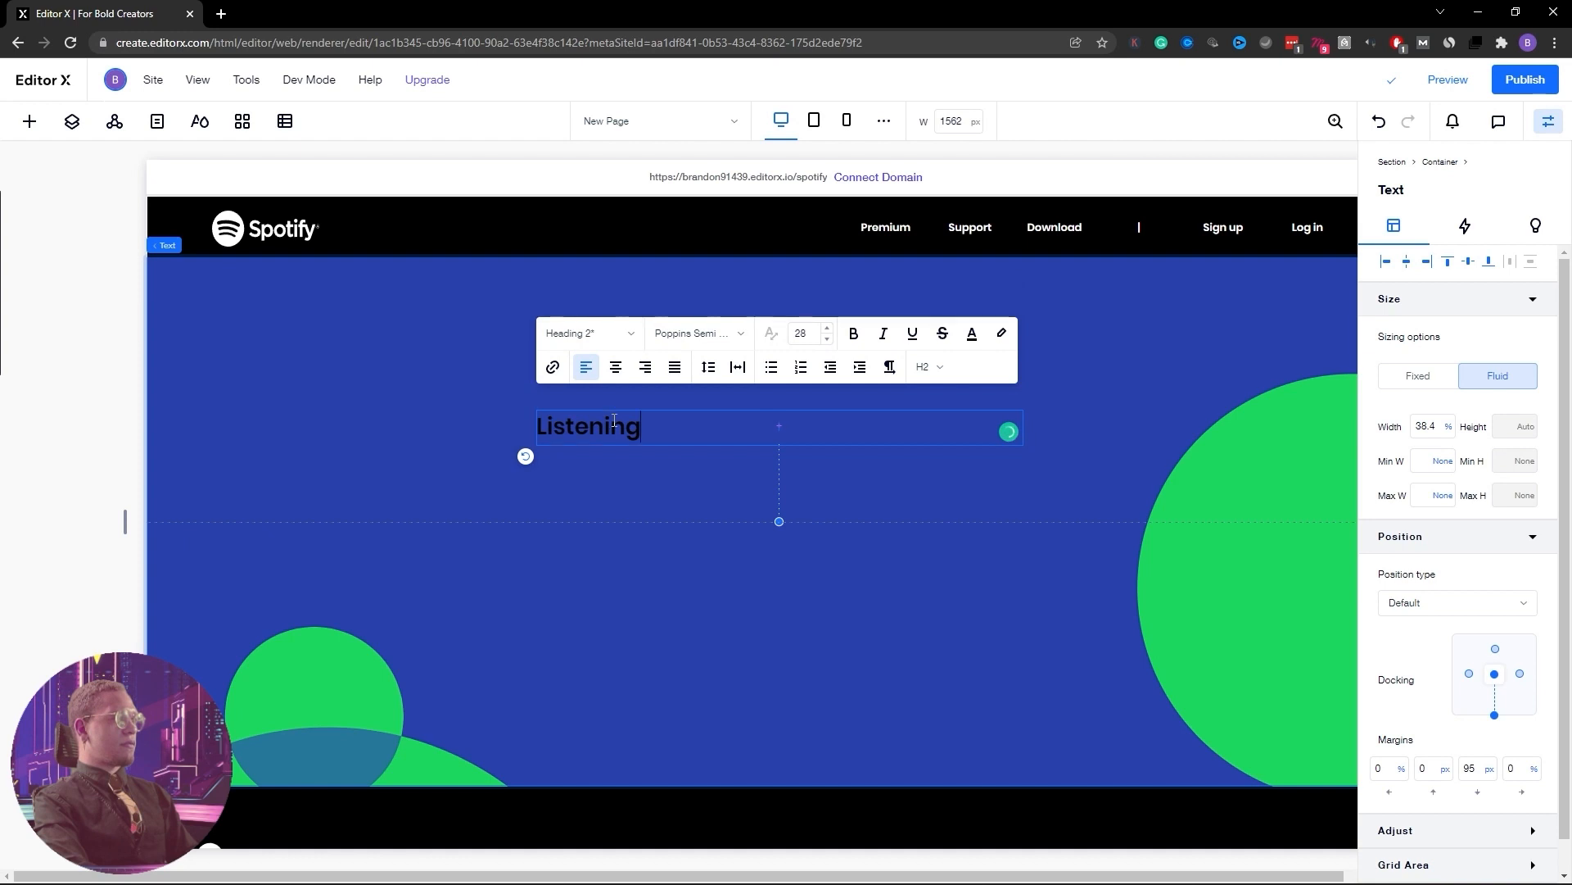
type("is")
key("Return")
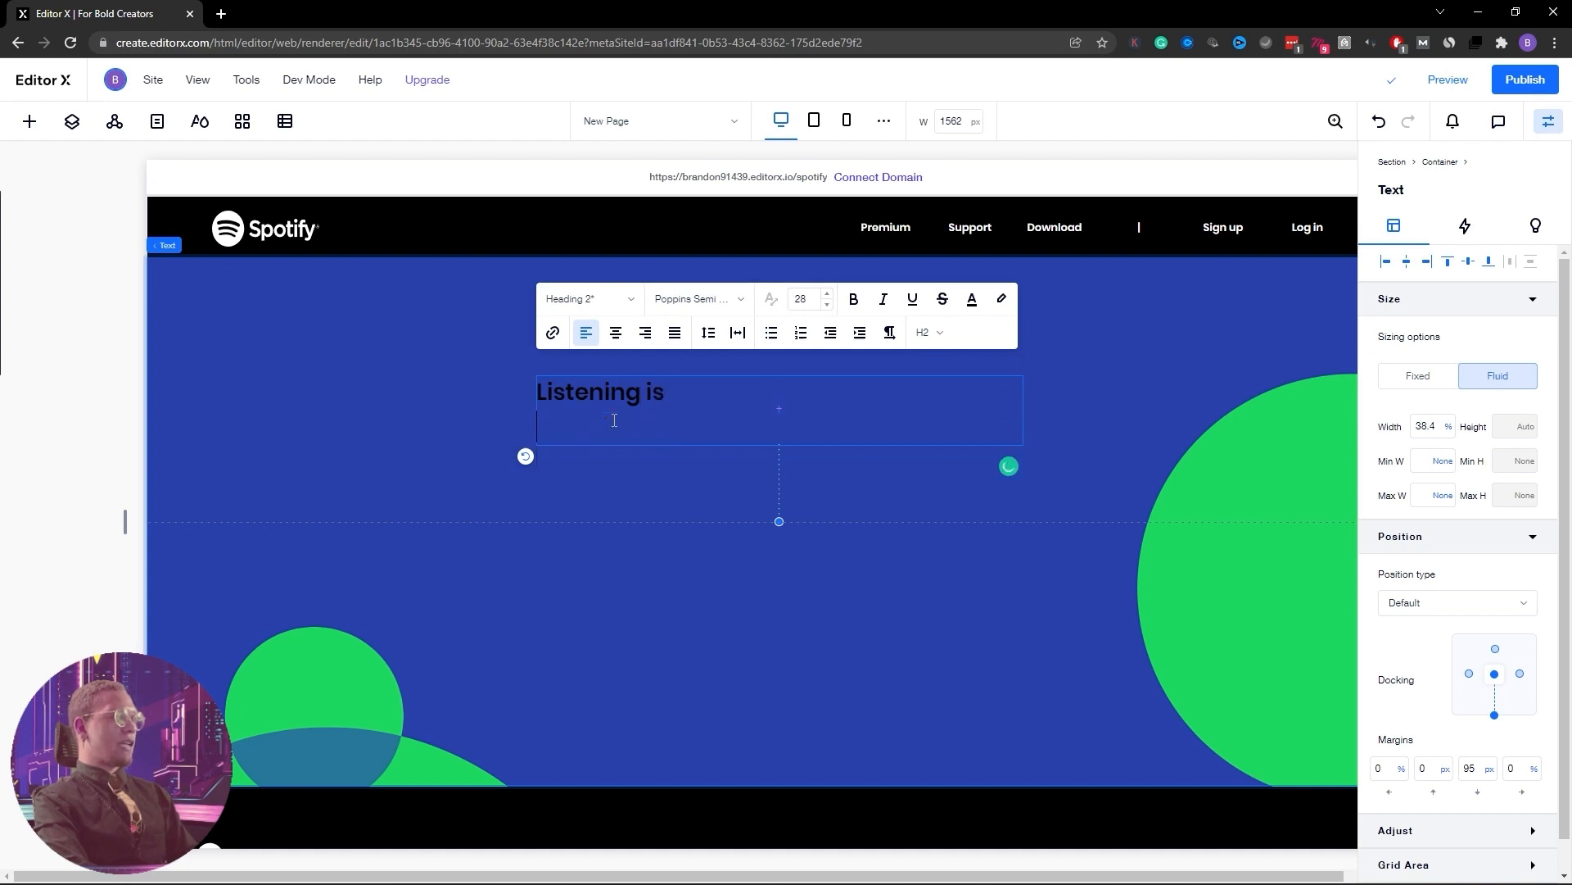
type("E")
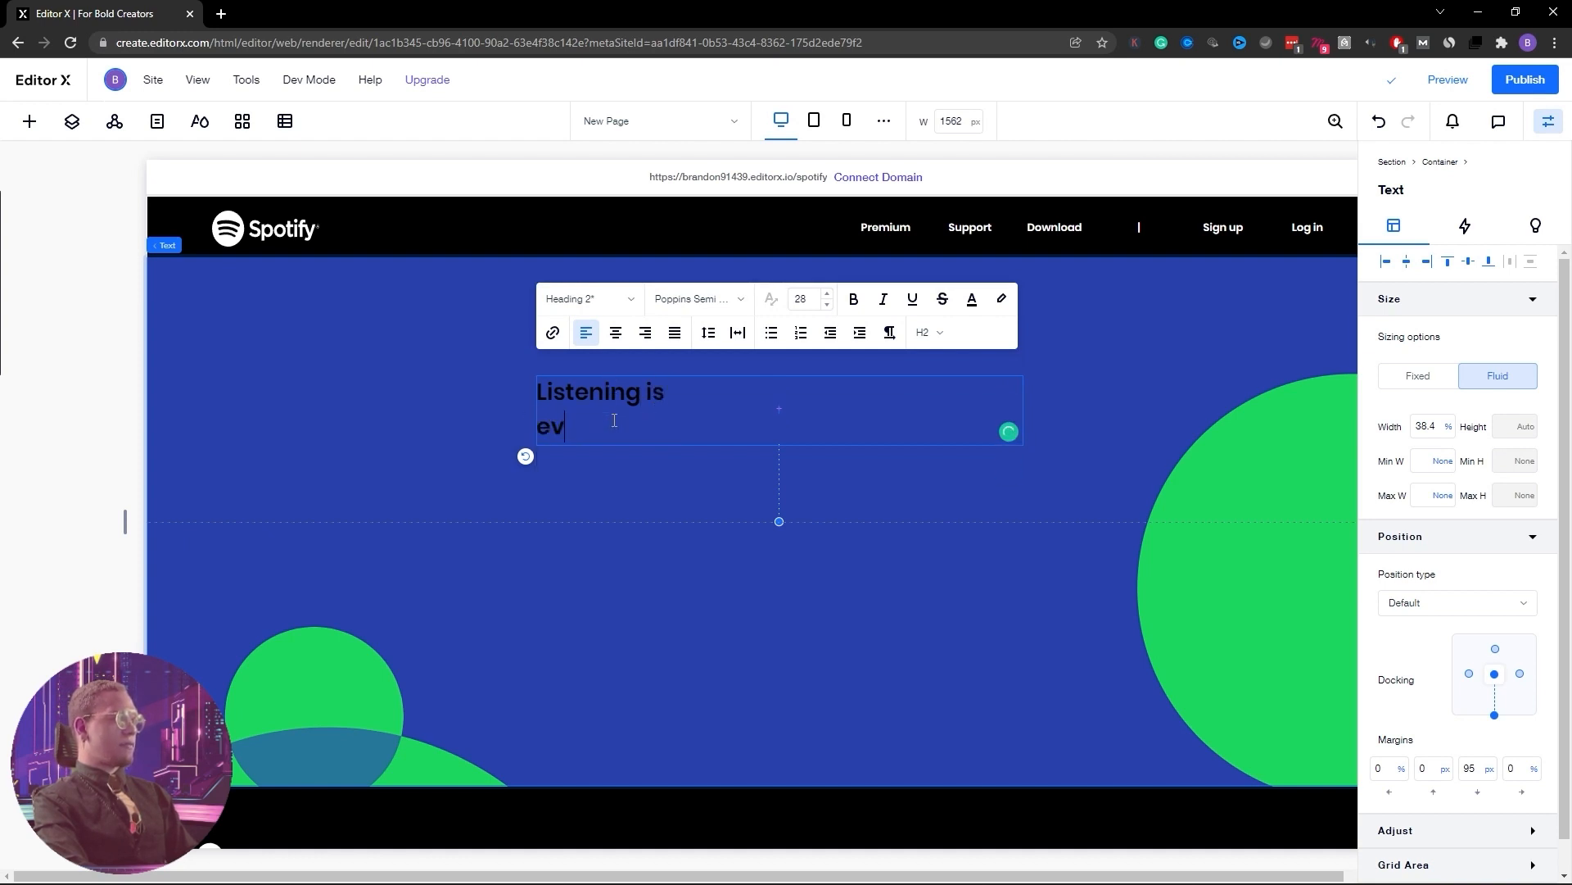
type("verything")
key("Escape")
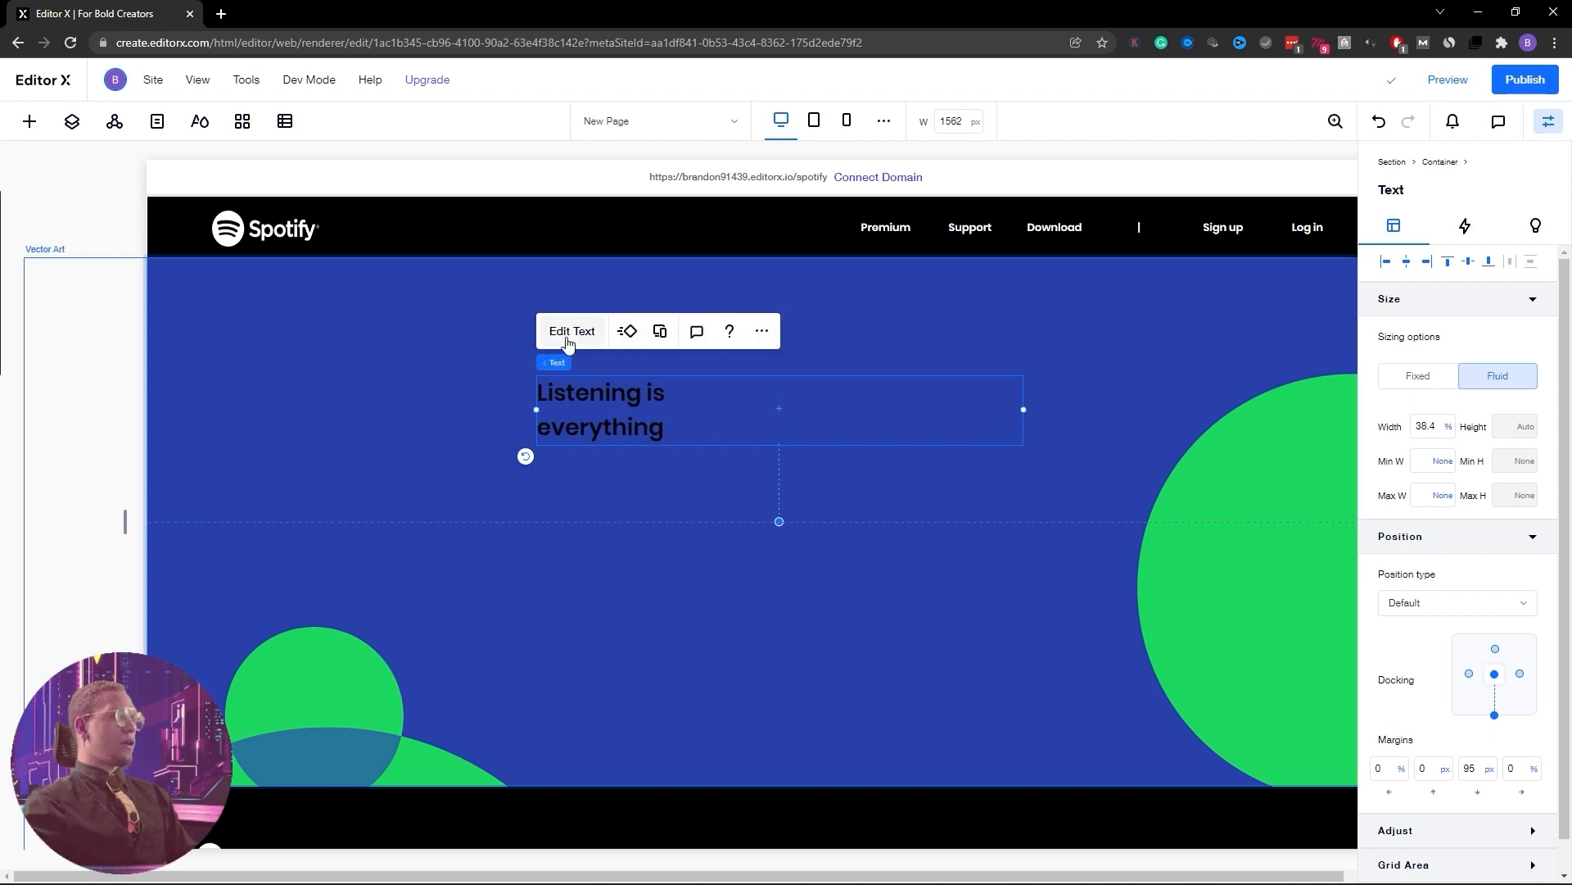
Centre-align the heading text
left_click(569, 331)
left_click(615, 334)
left_click(1144, 326)
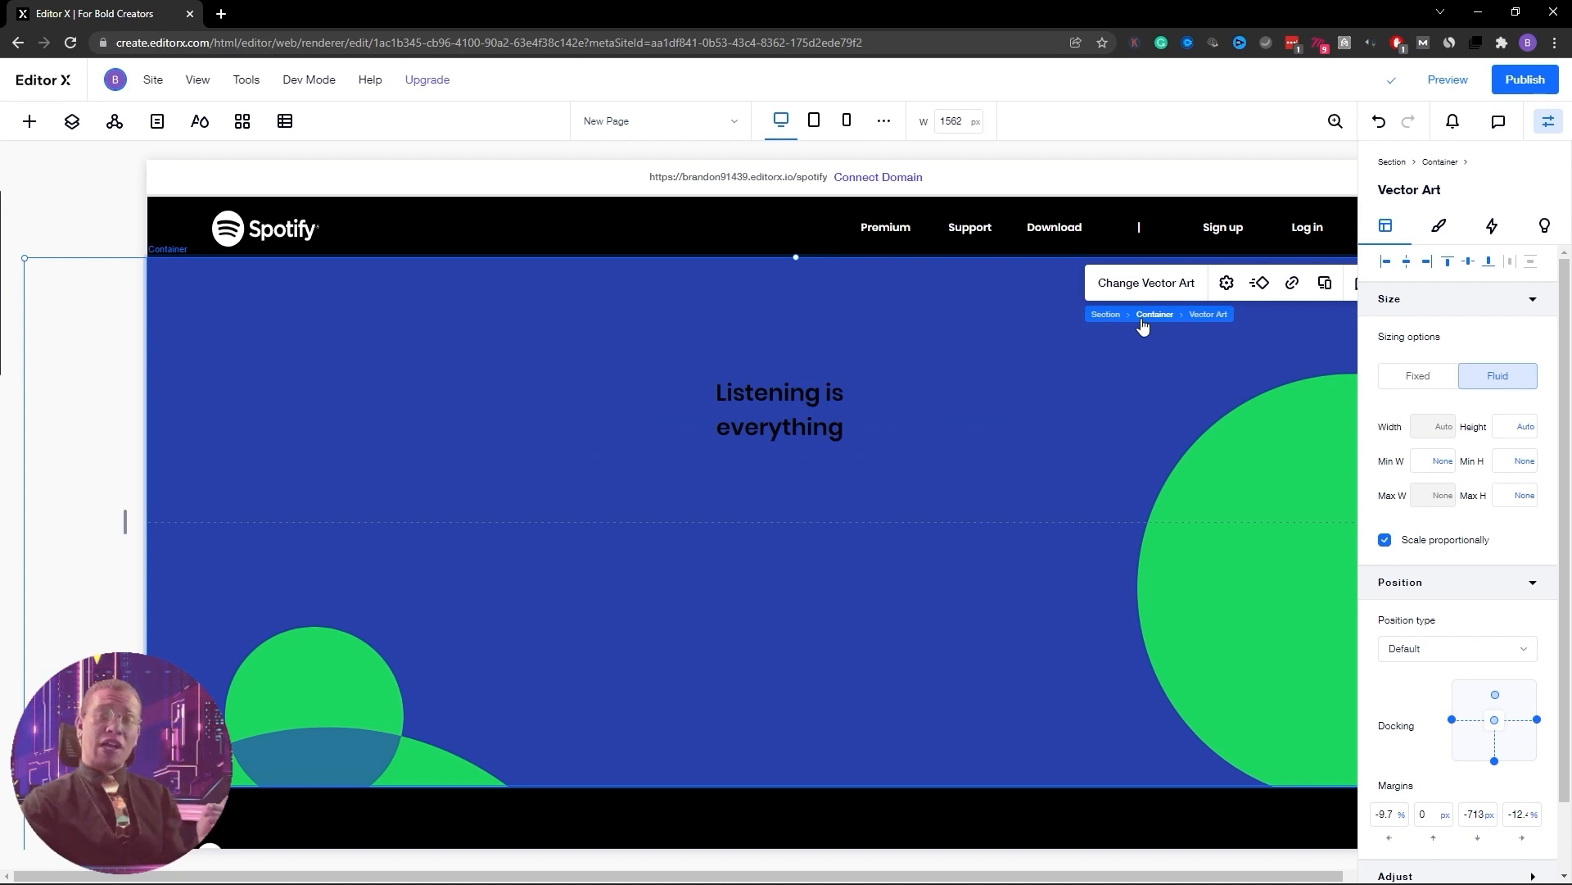
Turn off automatic line spacing on the heading and set it to 1.2
left_click(795, 427)
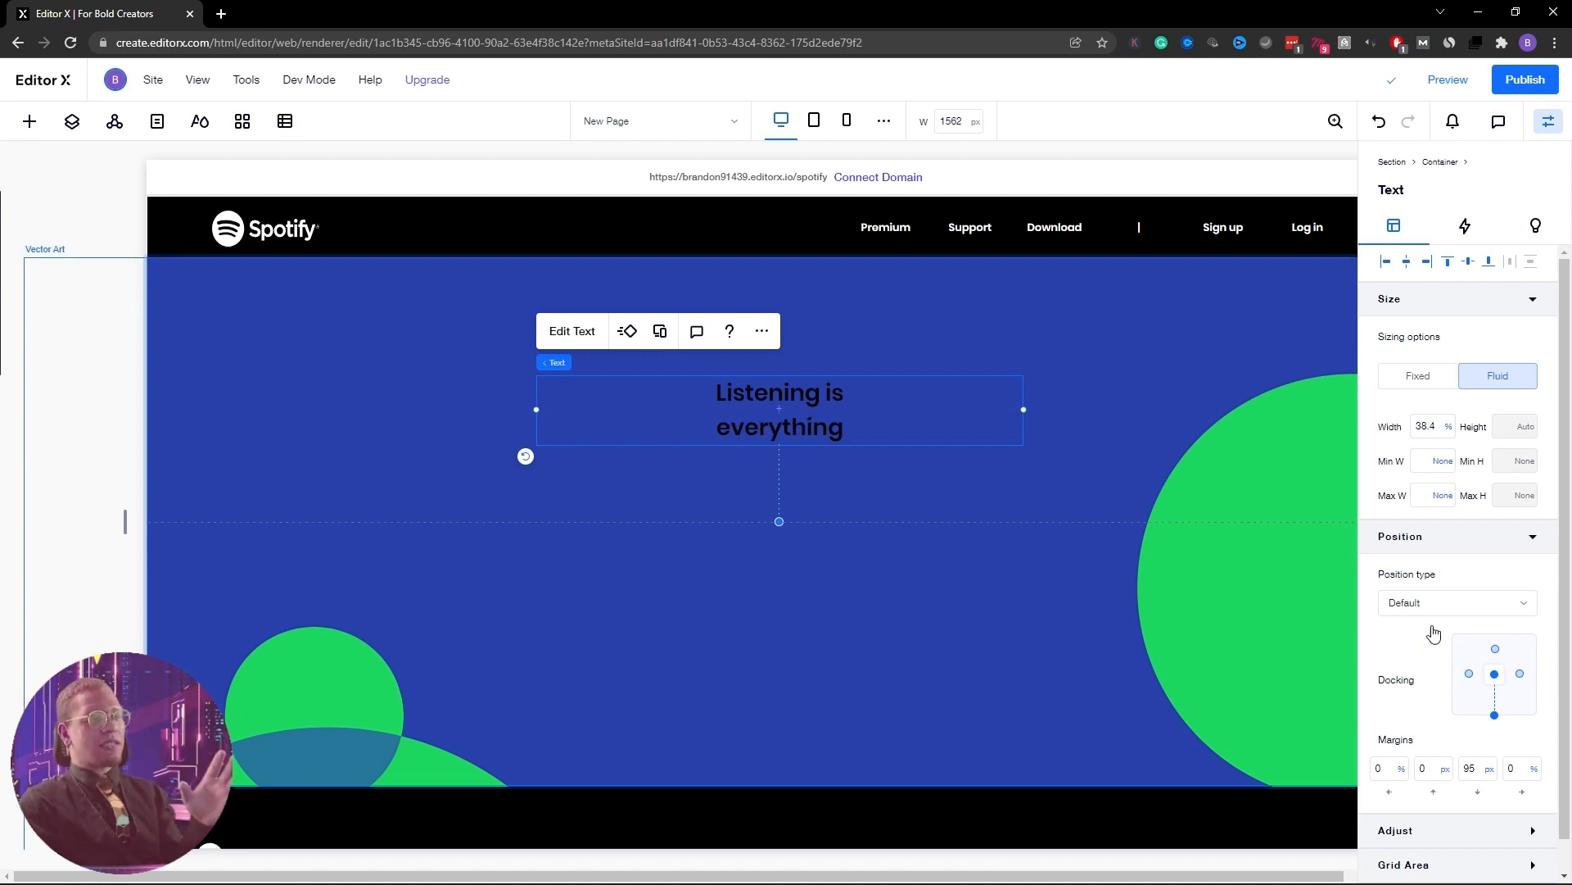
left_click(563, 334)
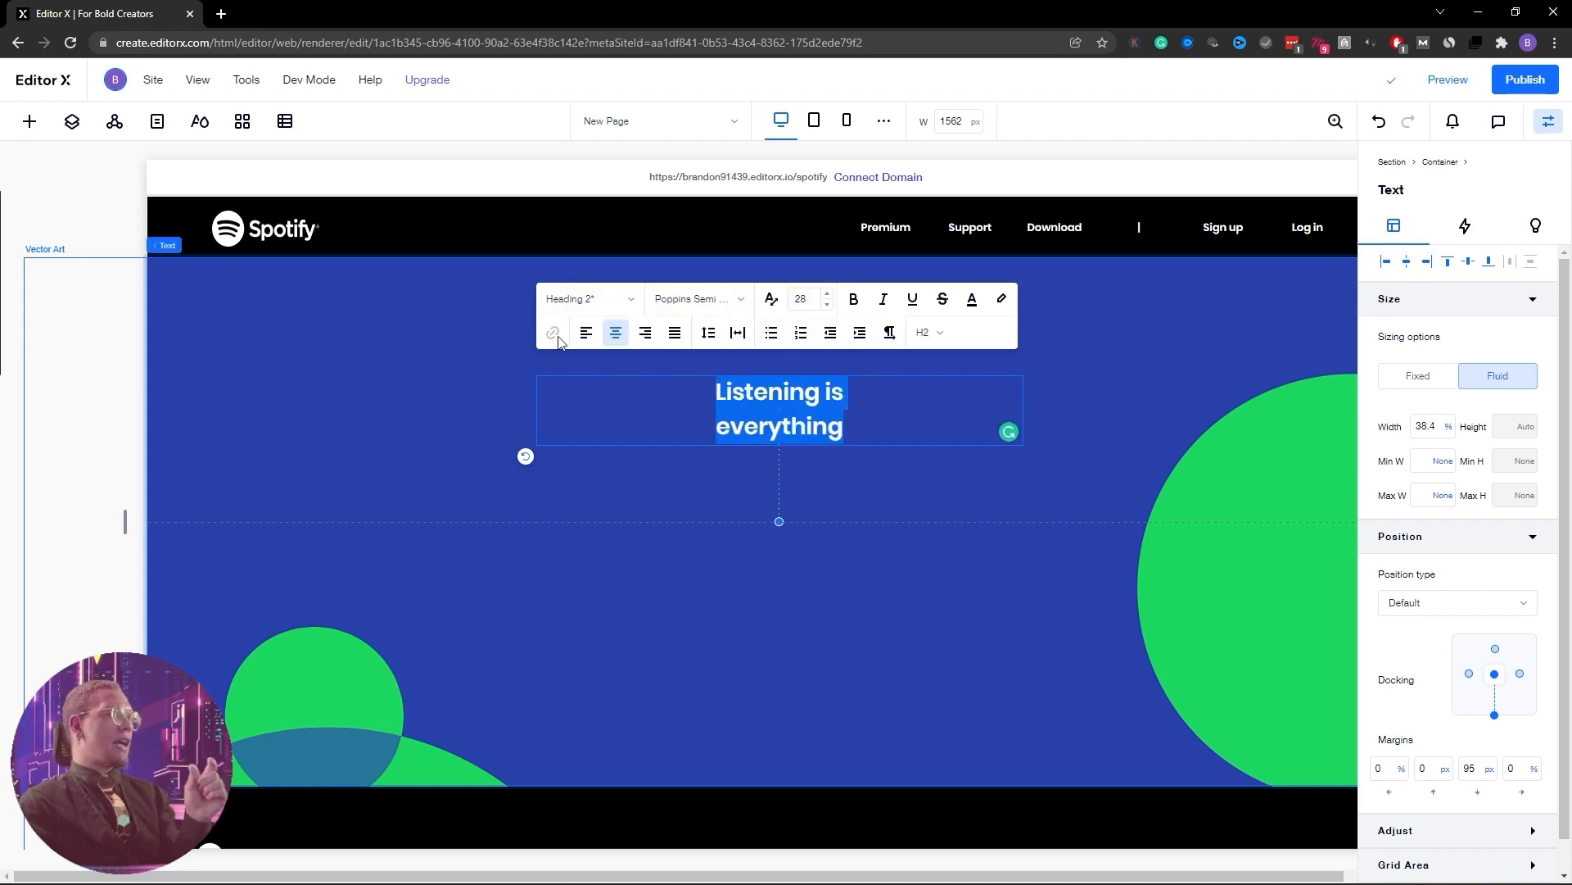
left_click(706, 335)
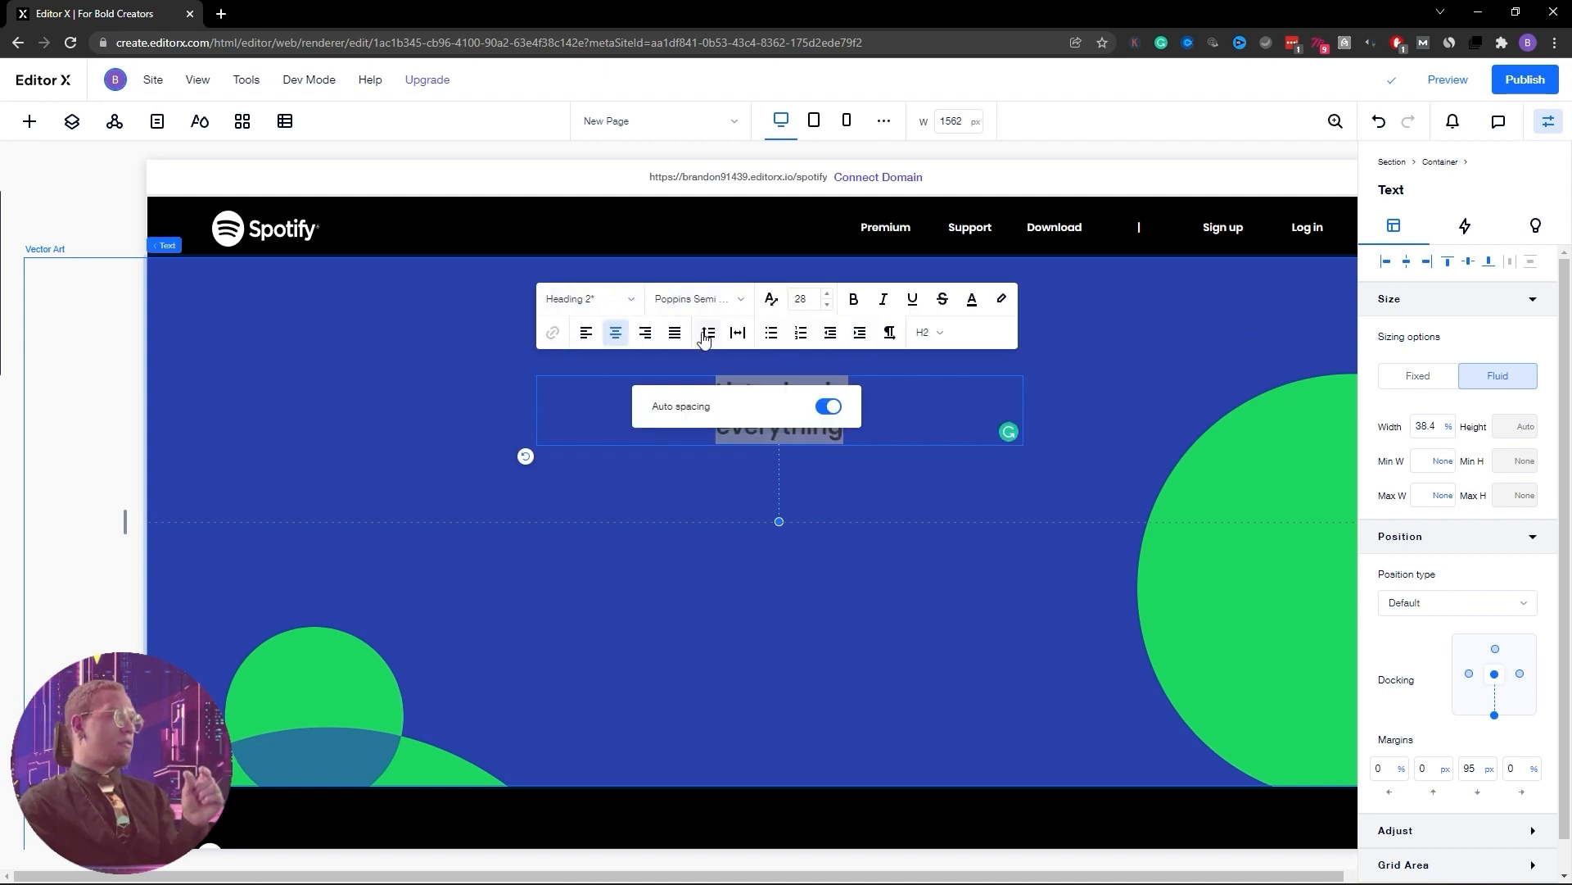
left_click(828, 407)
left_click(825, 464)
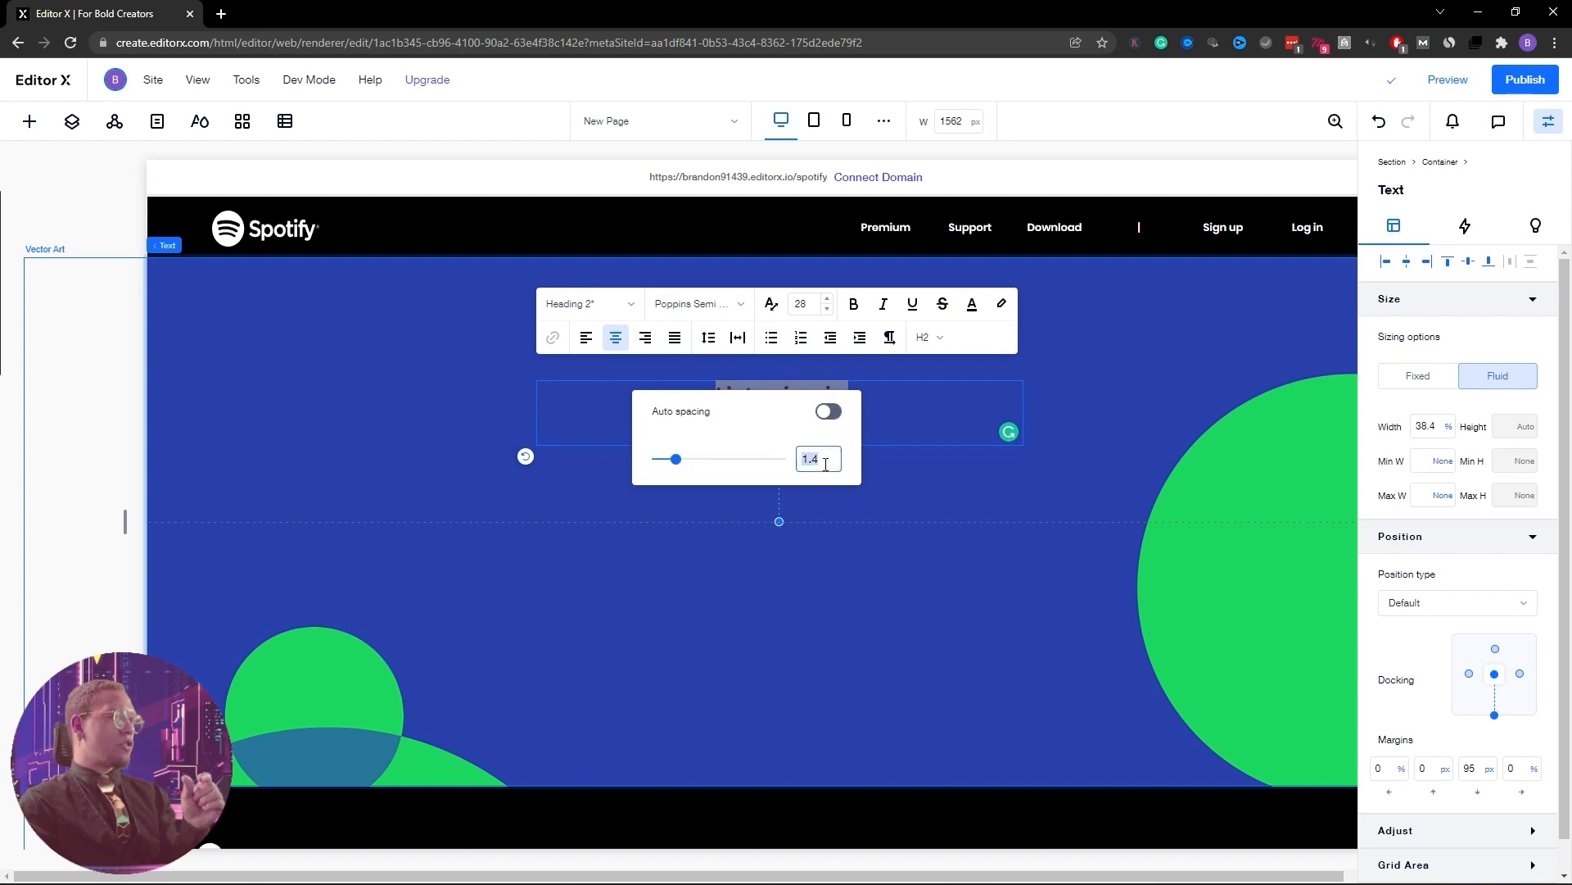
type("10")
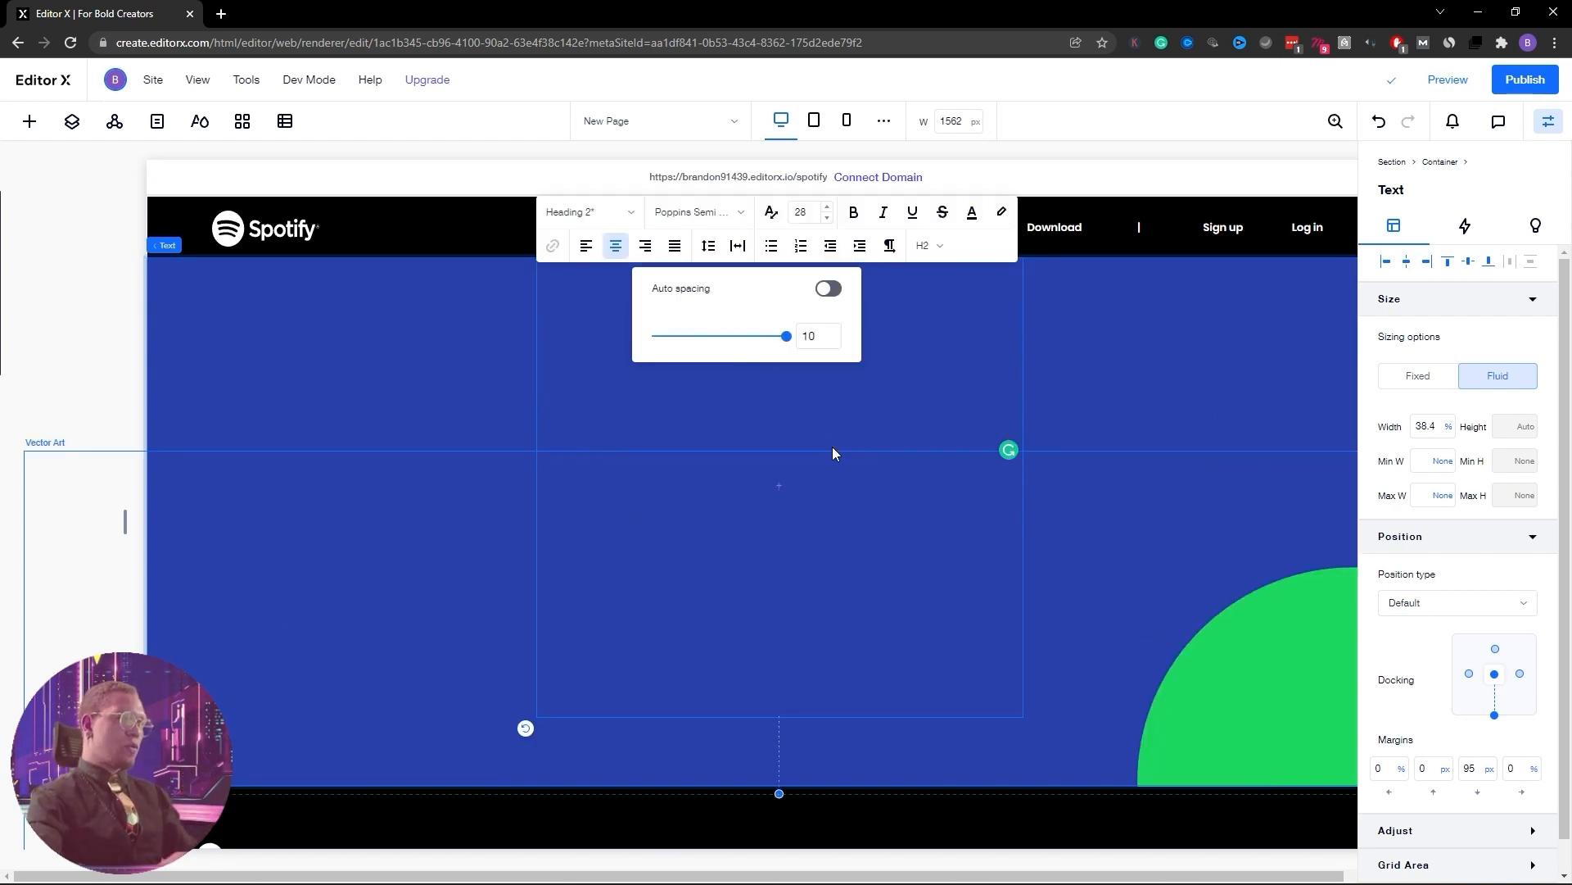
left_click(834, 342)
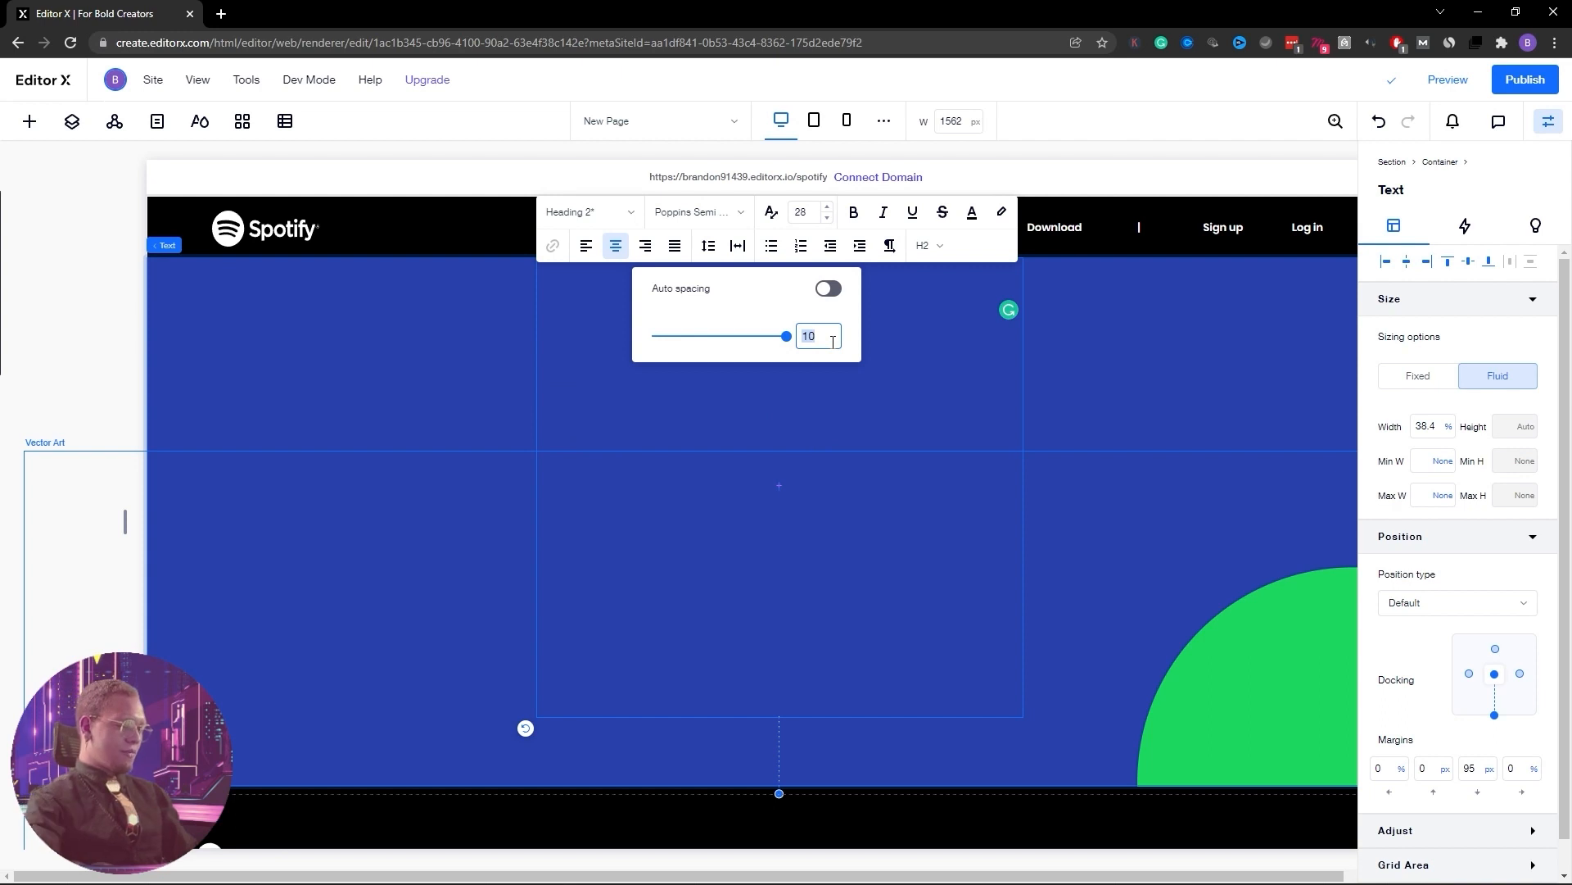
type("1.2")
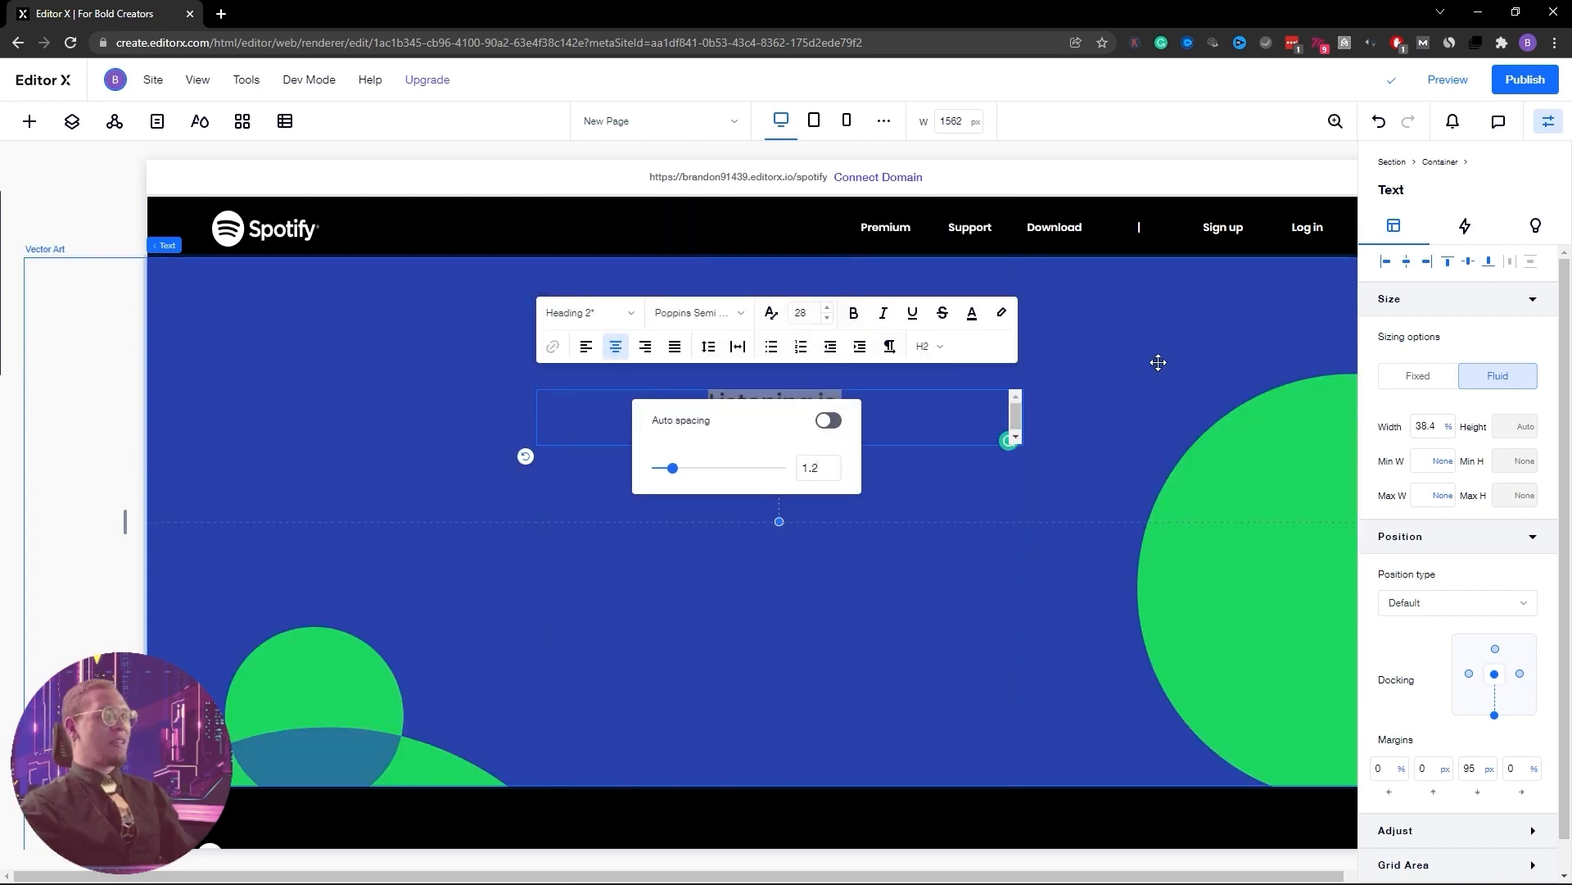
left_click(1158, 362)
Make the heading font scale with screen width, minimum 50 and maximum 150
left_click(770, 438)
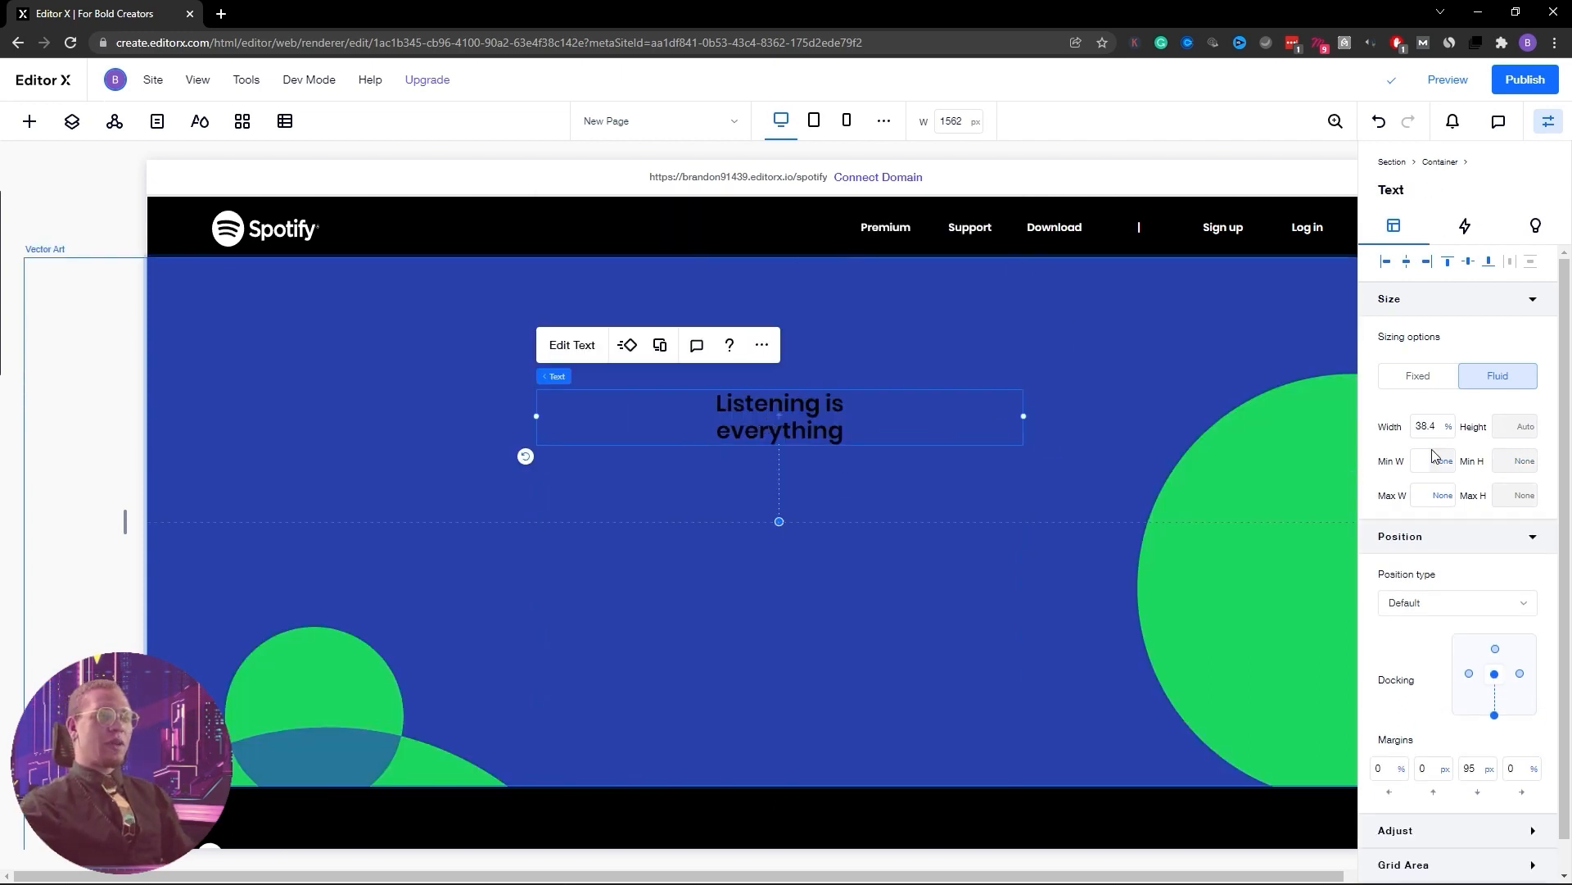
left_click(571, 347)
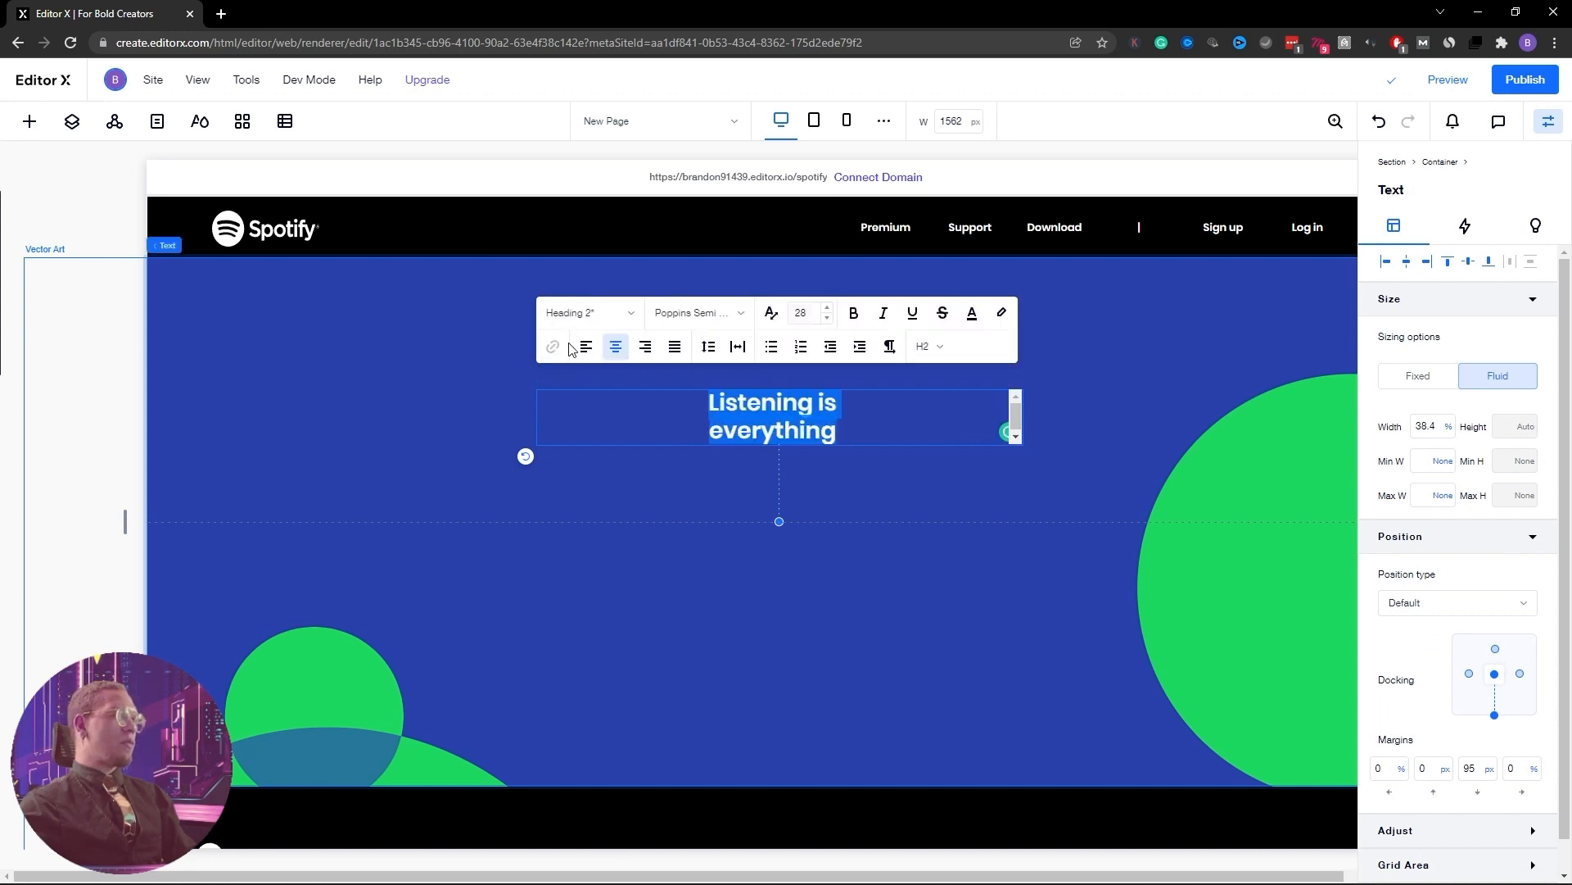
left_click(771, 312)
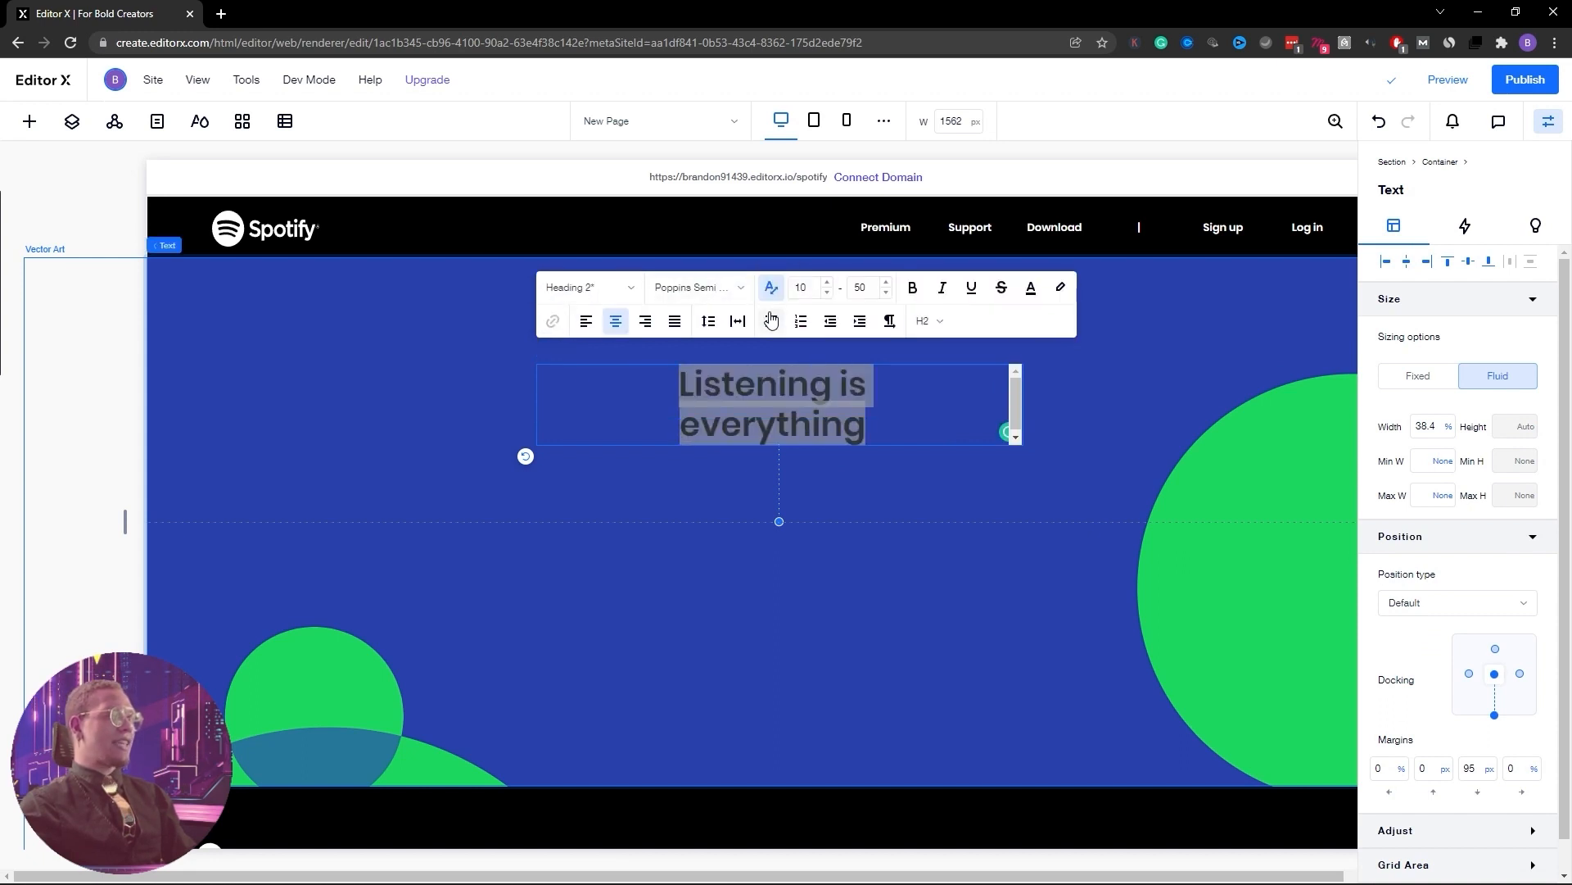
left_click(802, 288)
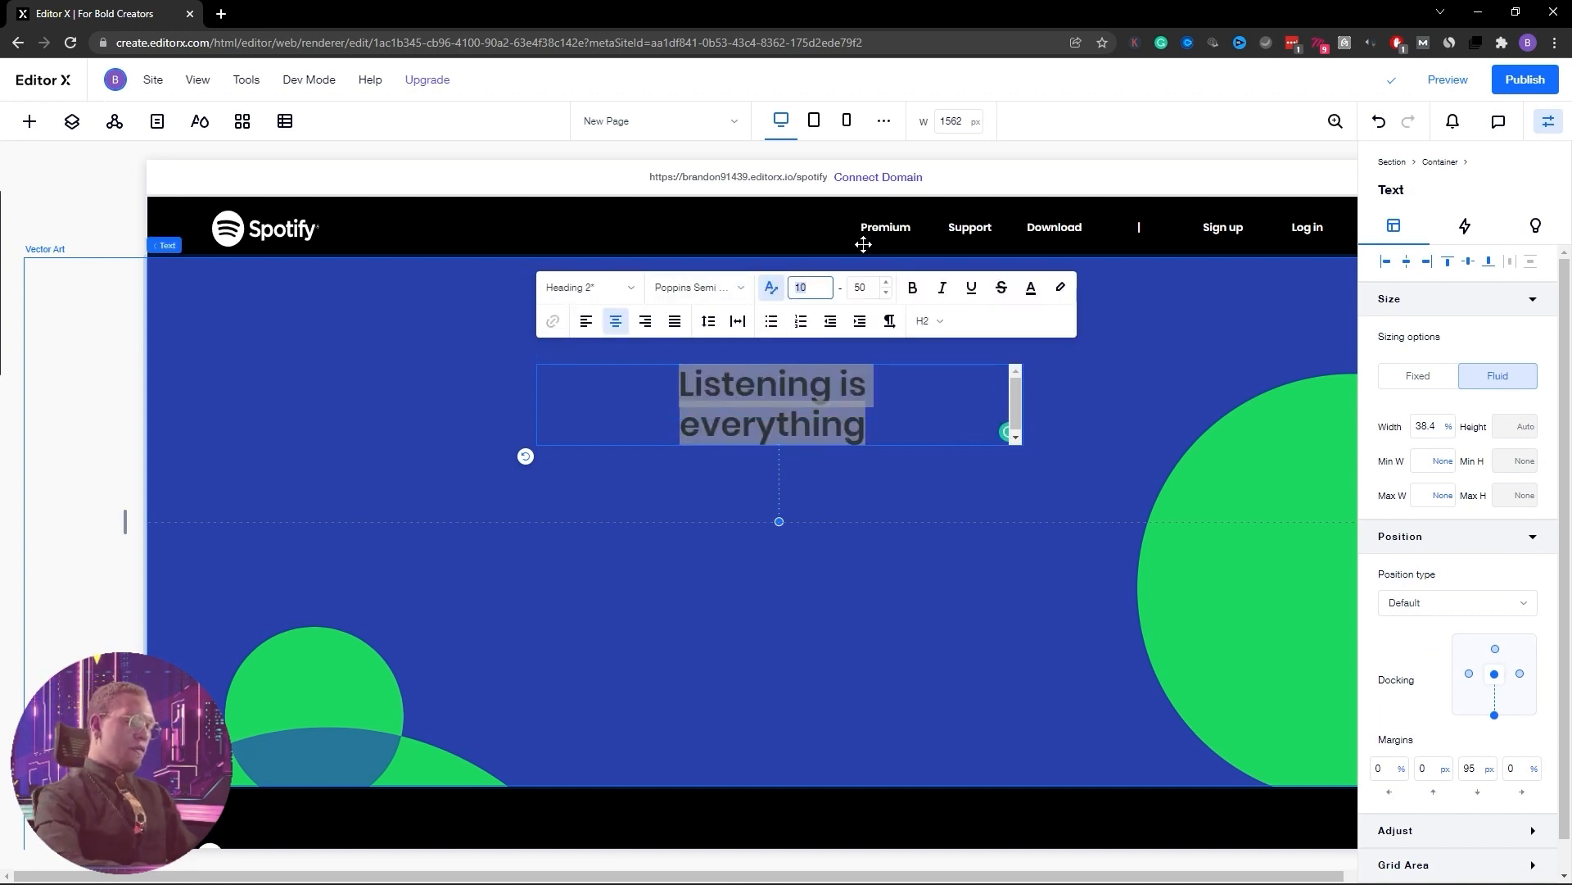
type("50")
key("Tab")
type("1")
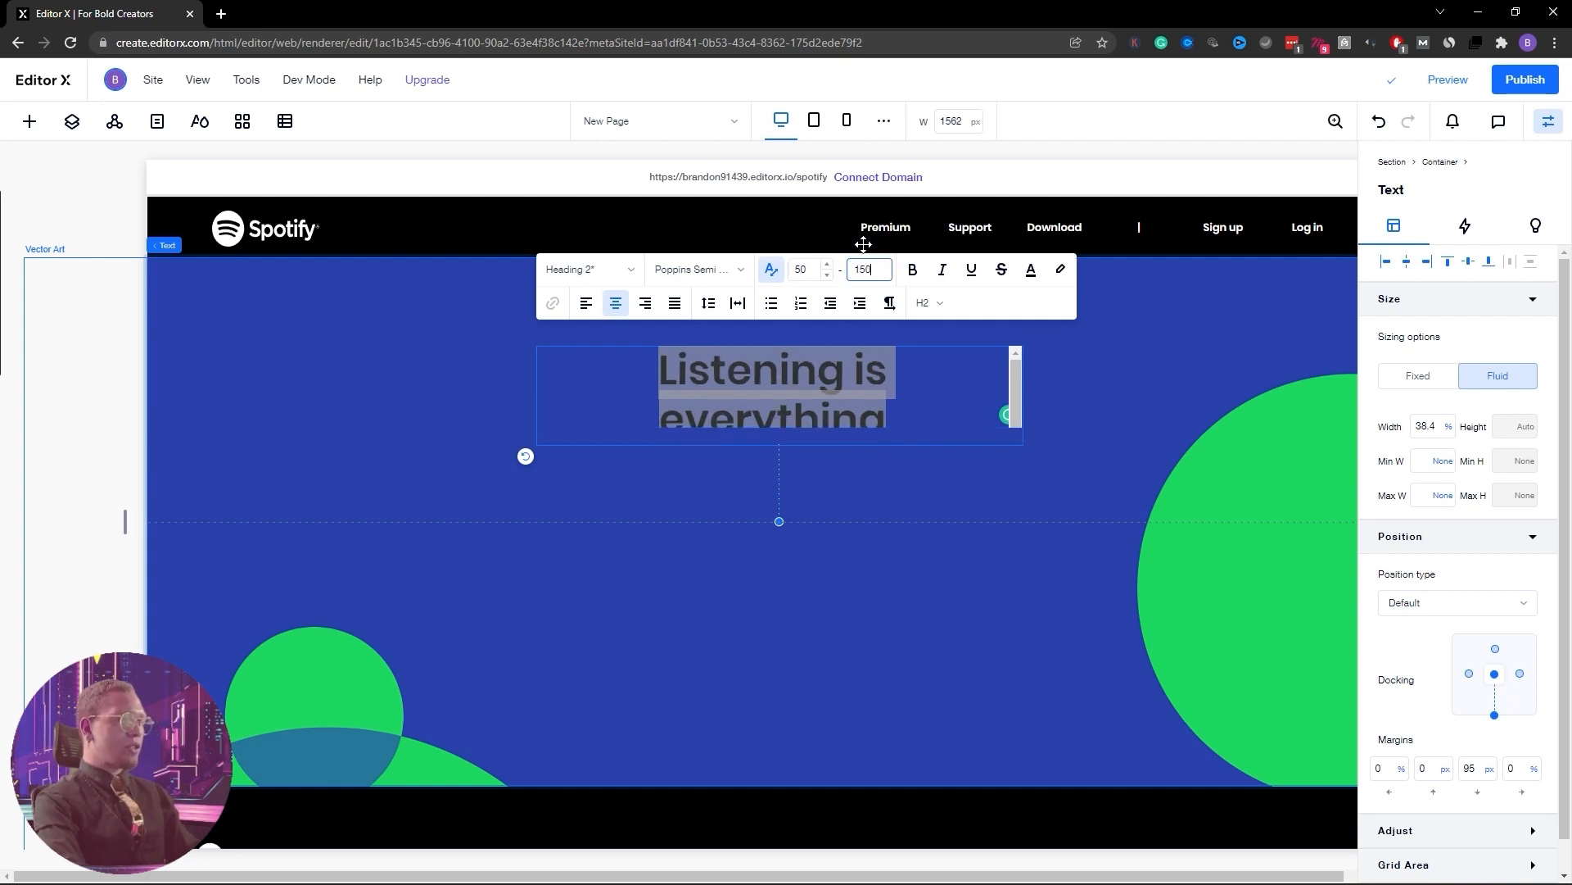
key("Return")
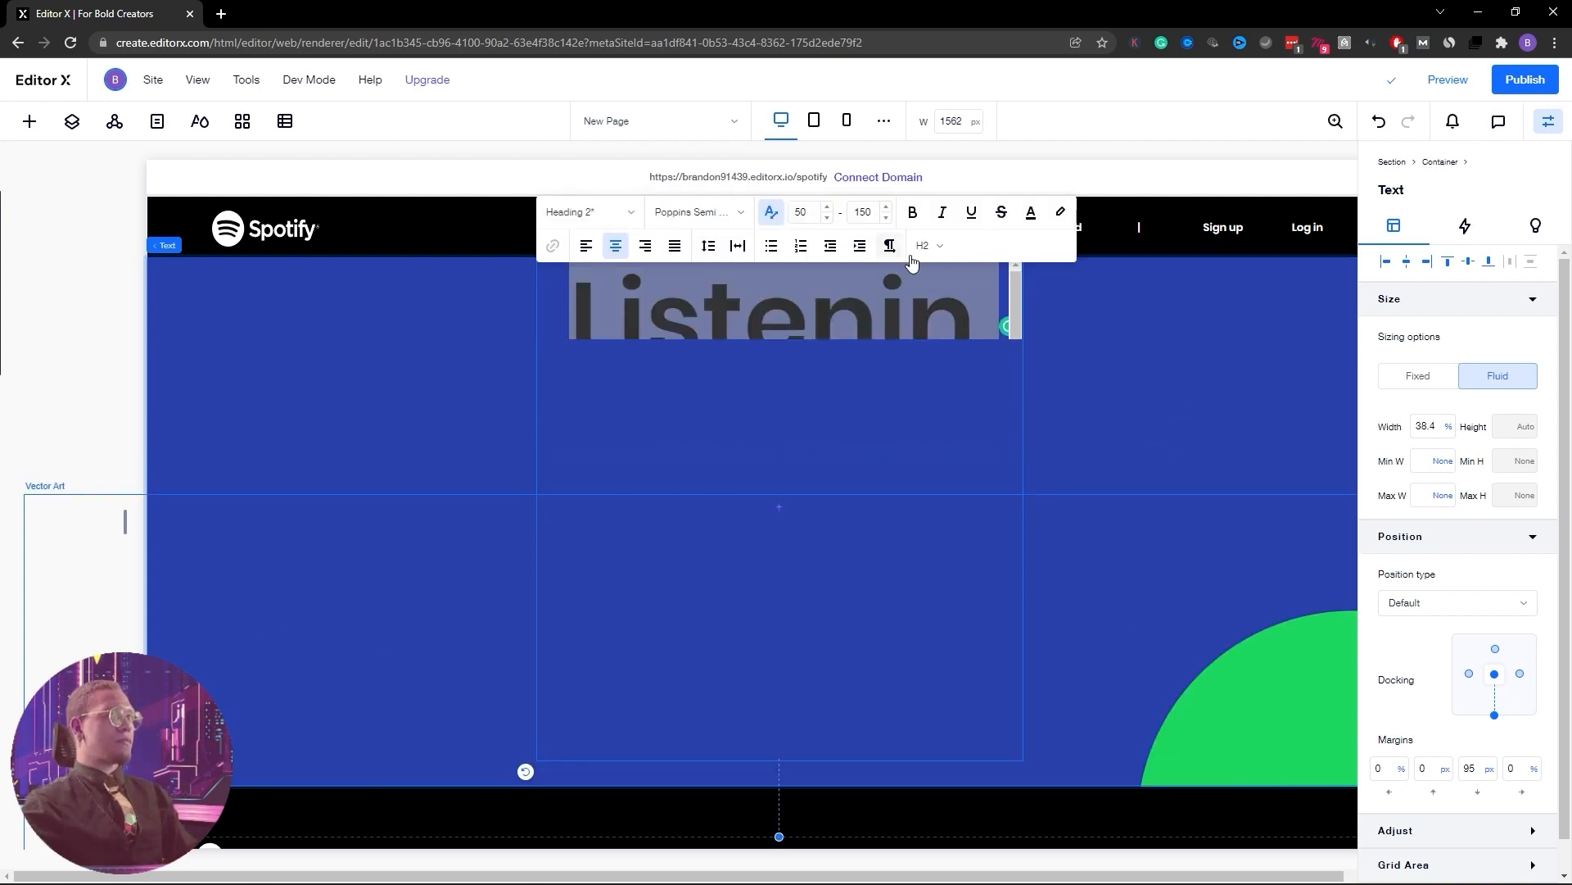
left_click(1112, 360)
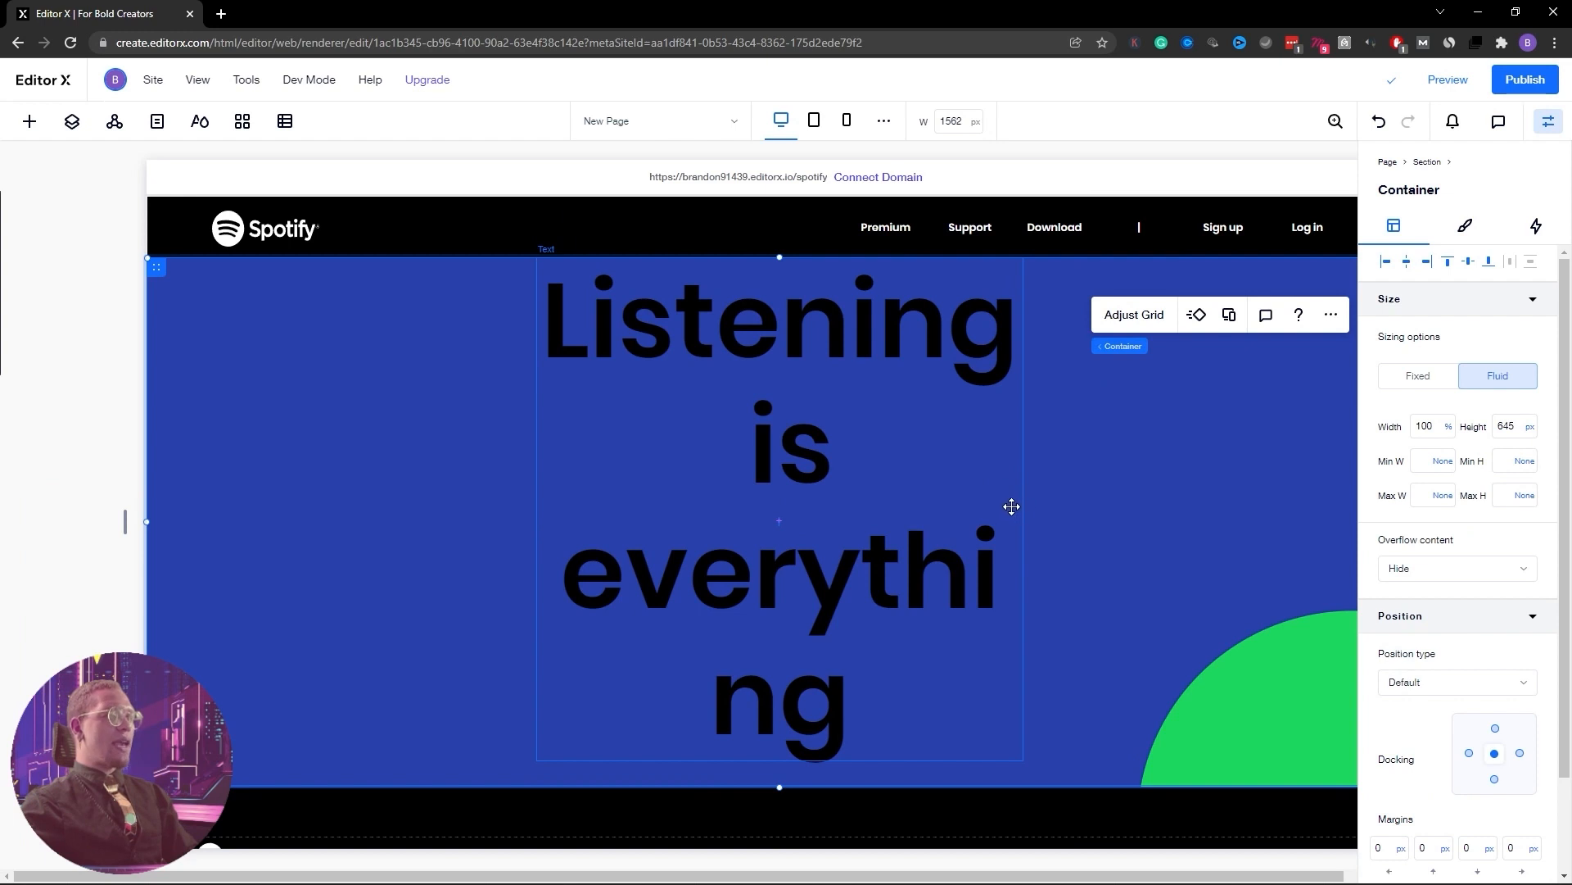
Widen the heading box so it wraps to two lines and centre it horizontally
left_click(1011, 506)
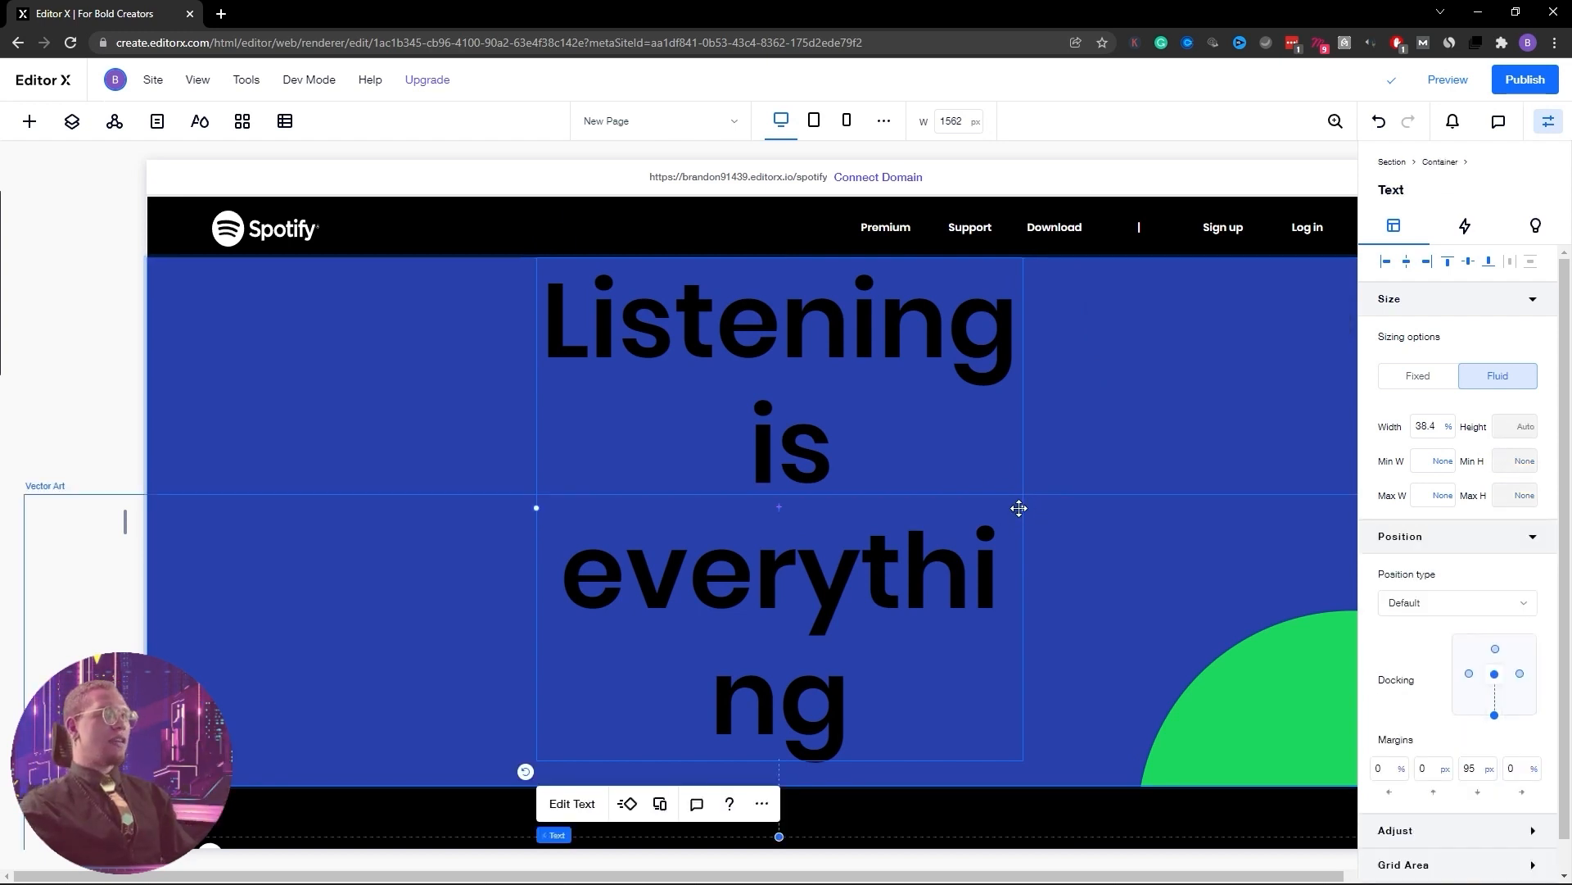
left_click_drag(1023, 508, 1189, 481)
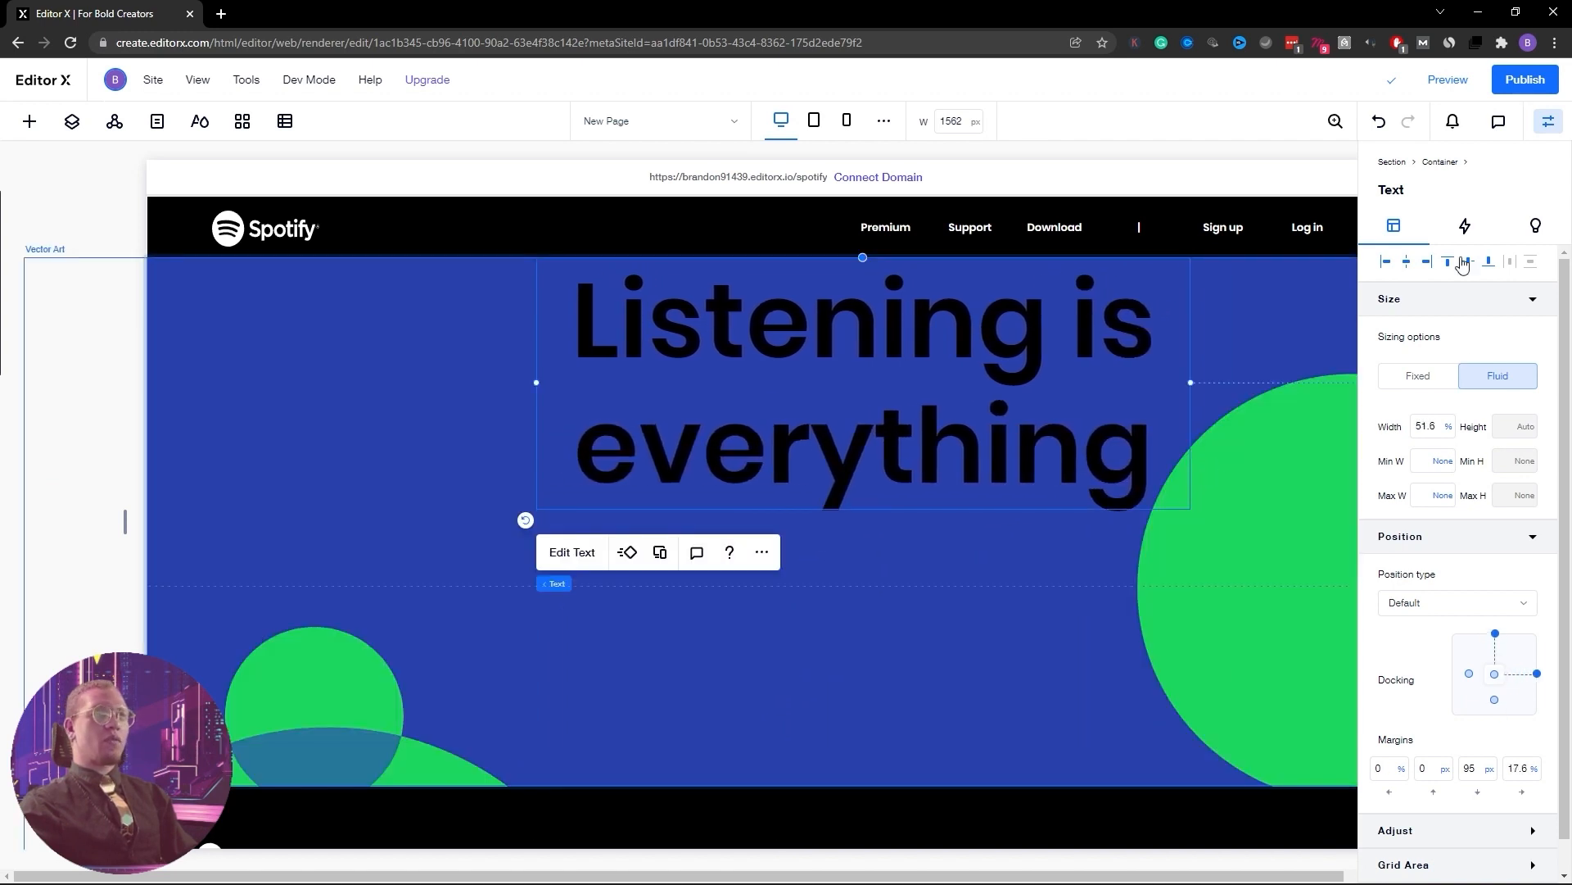
left_click(1407, 263)
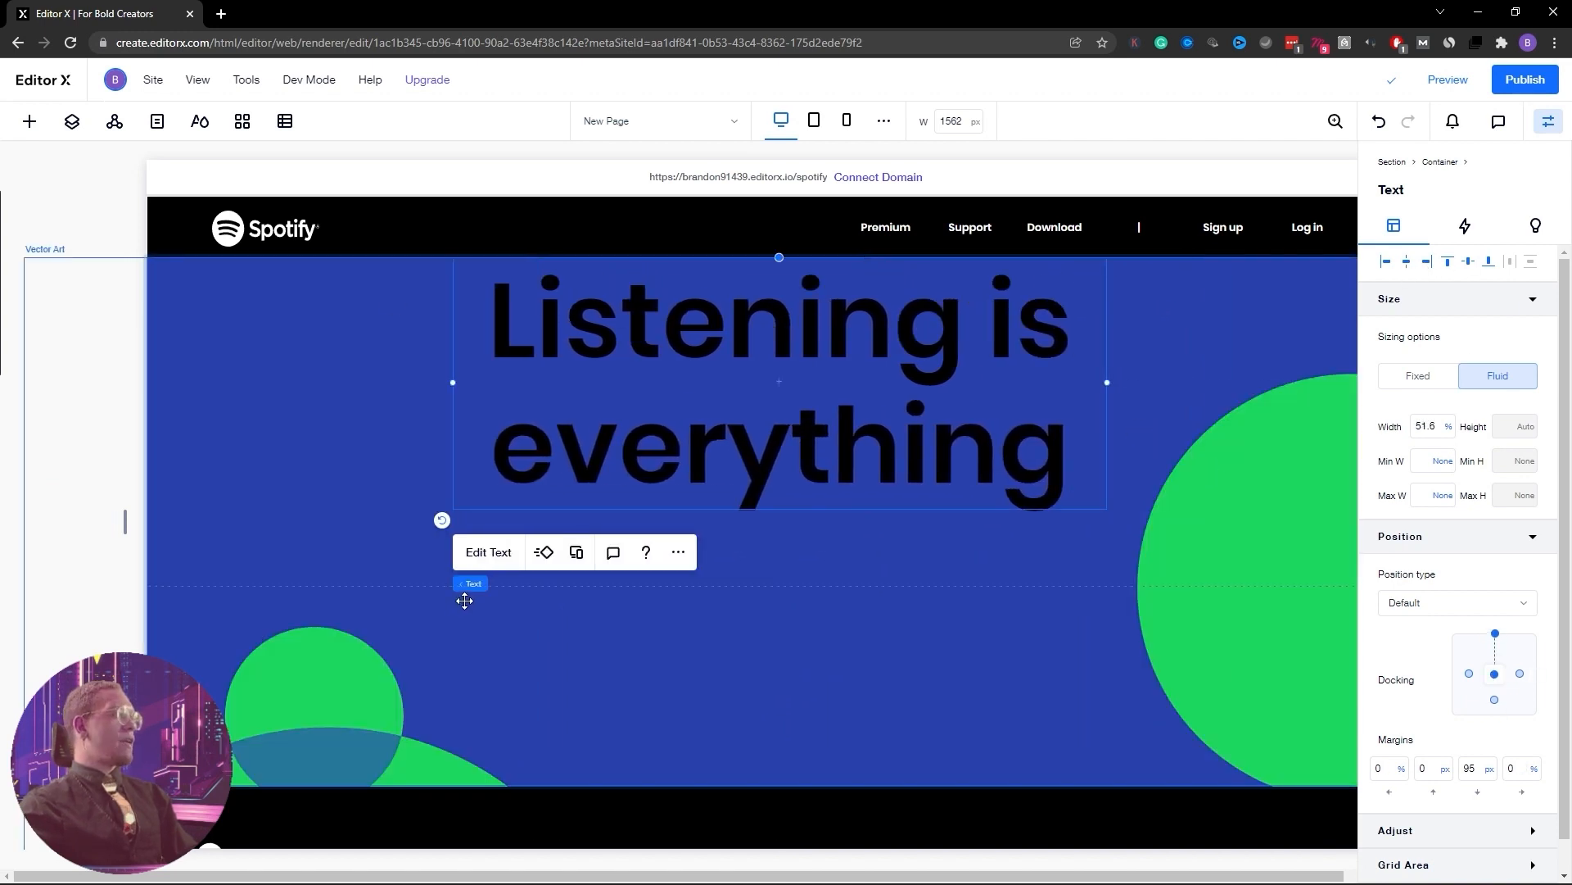
Set the heading font to Circular Std Black
left_click(489, 552)
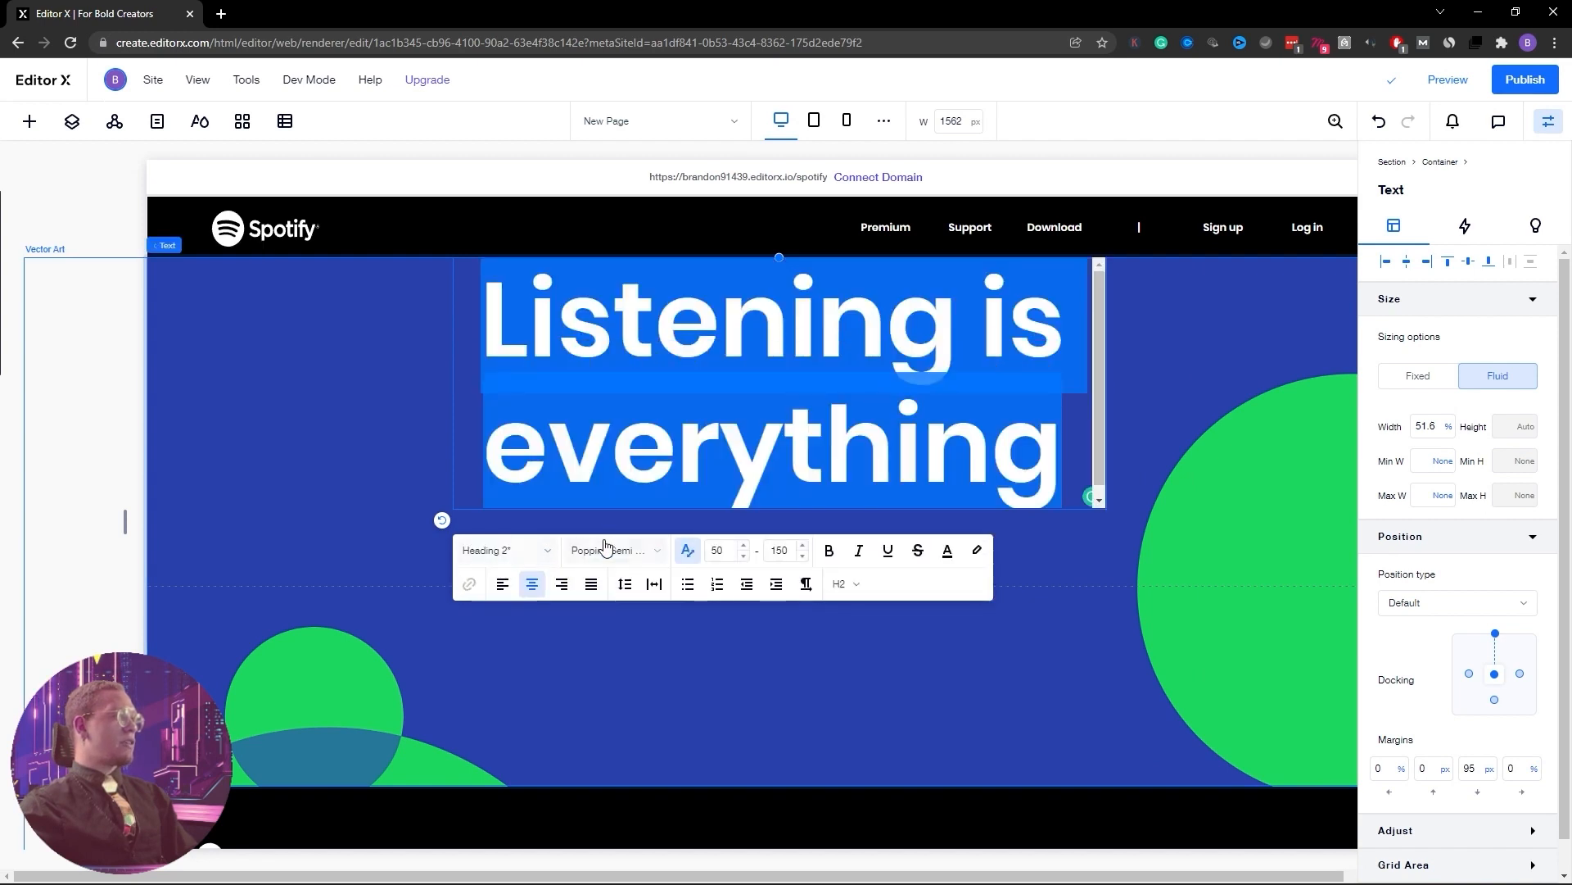
left_click(658, 555)
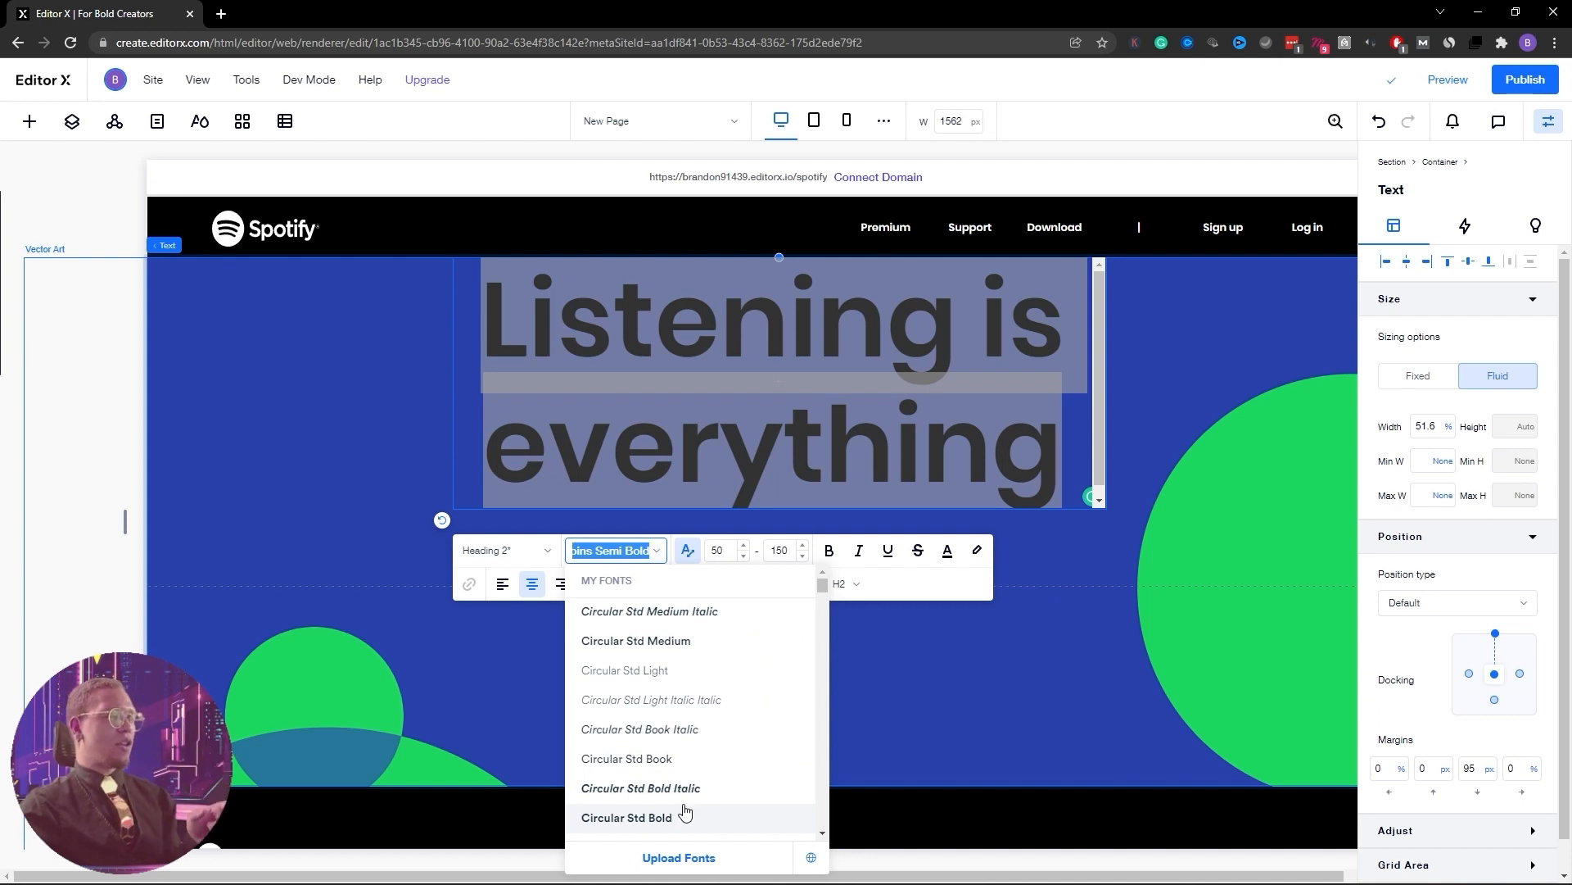
scroll(647, 790, "down", 1)
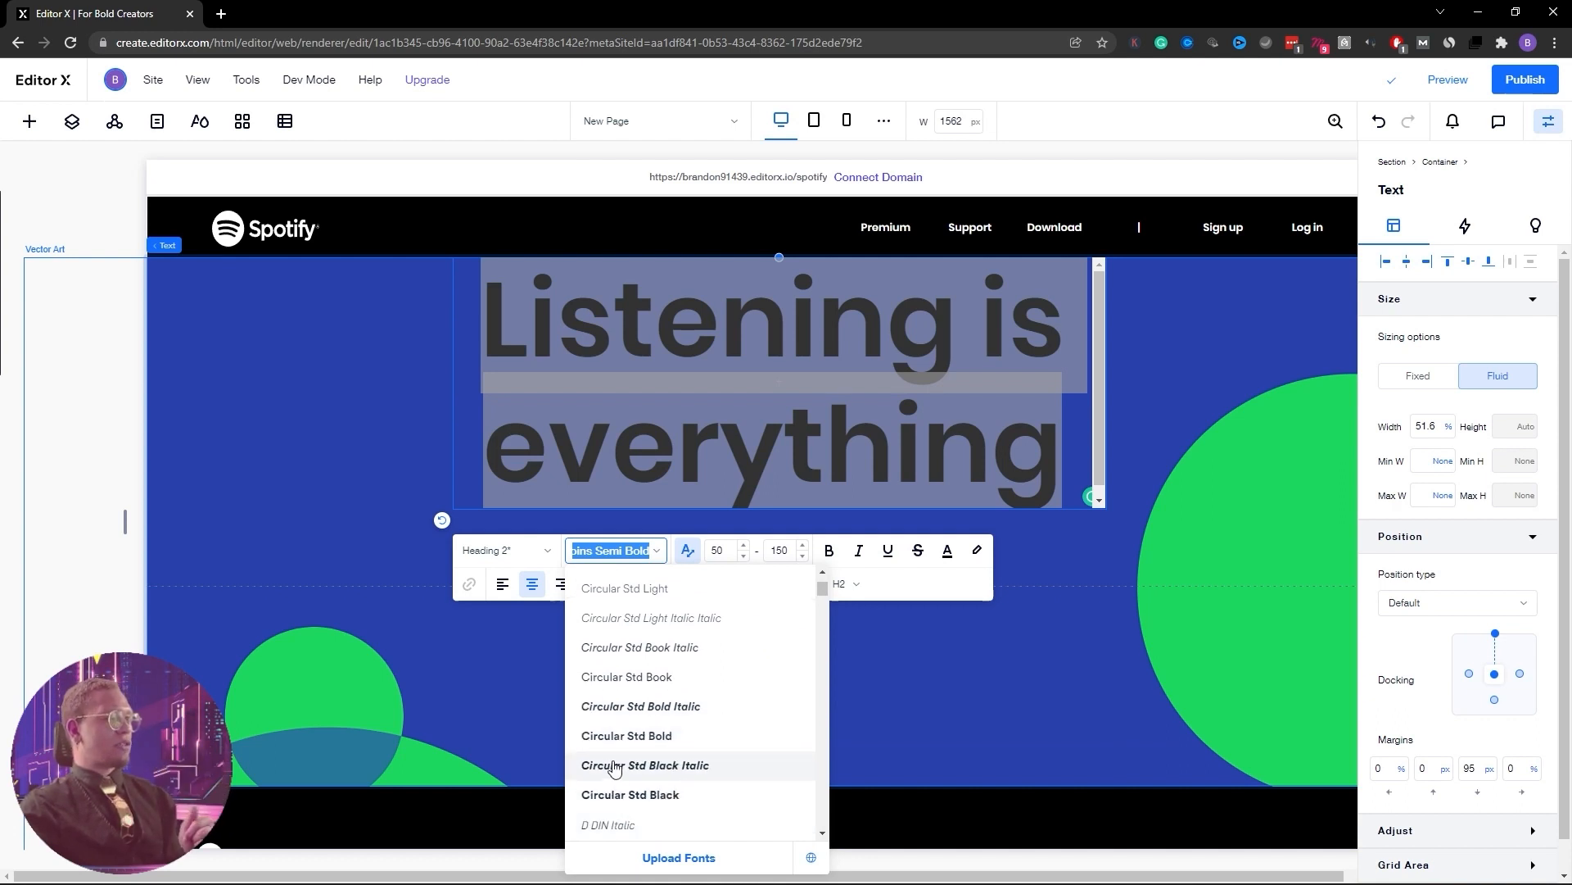
left_click(616, 795)
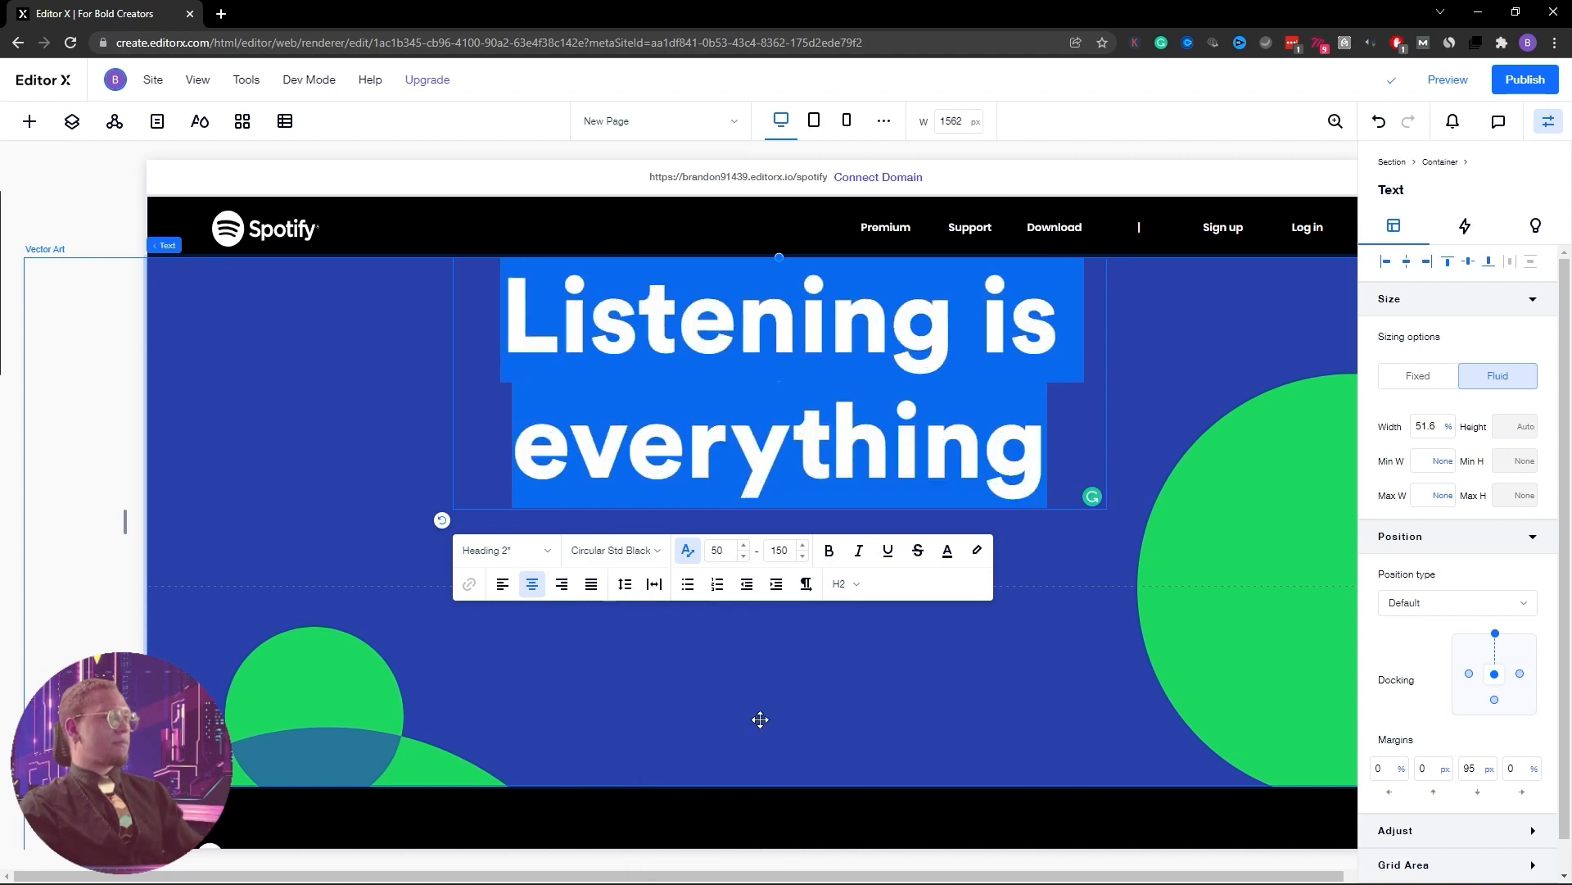
left_click(760, 719)
Colour the heading text Spotify green #1ED760
left_click(774, 464)
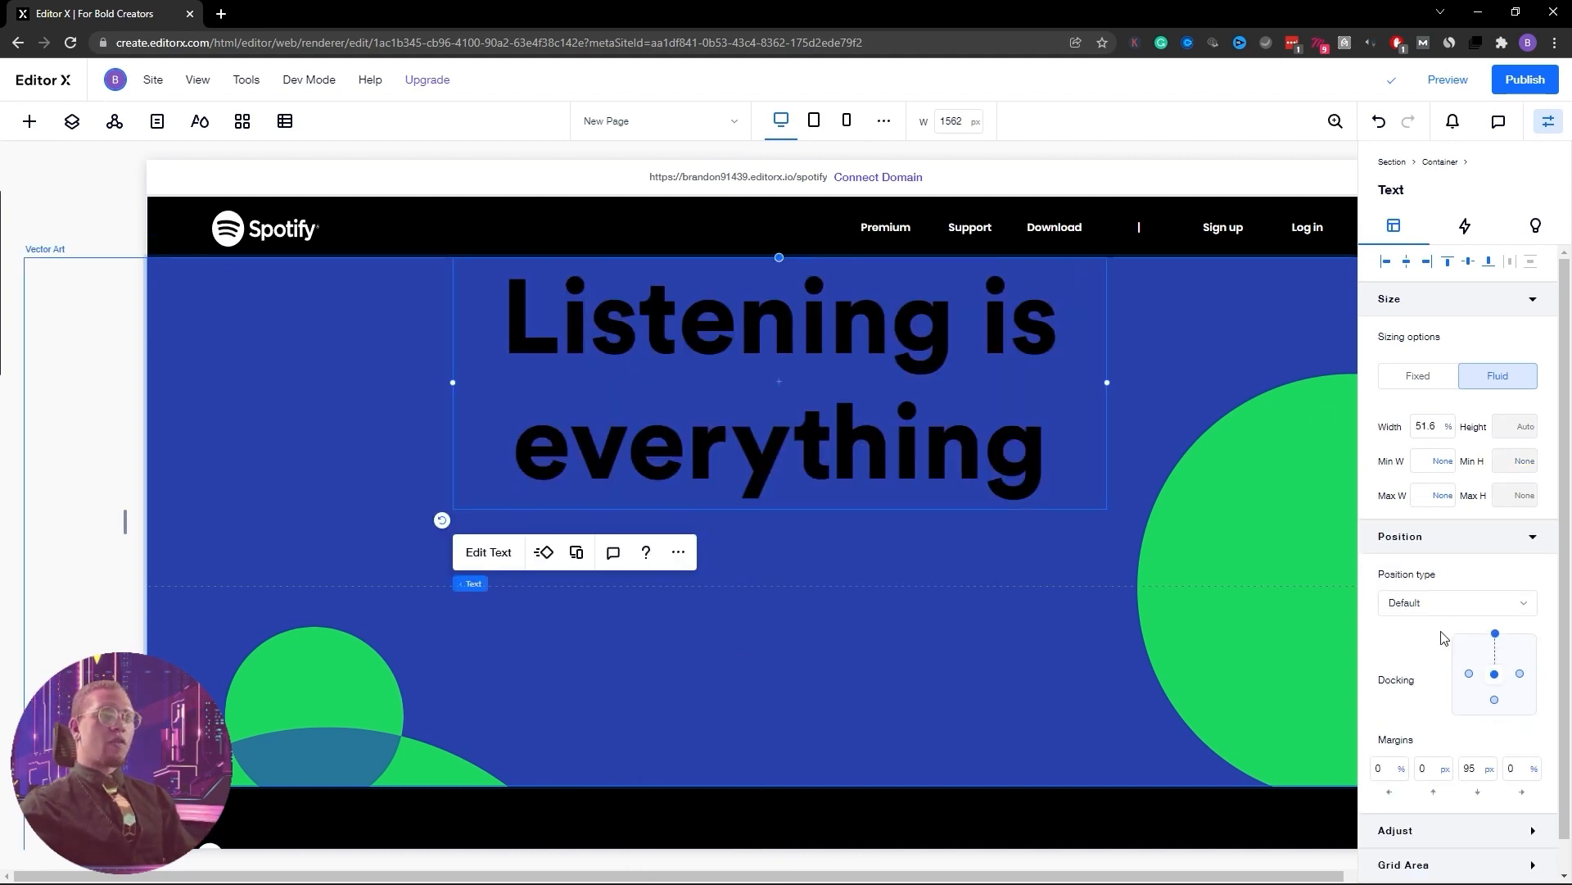
scroll(1468, 628, "down", 1)
scroll(1458, 613, "up", 1)
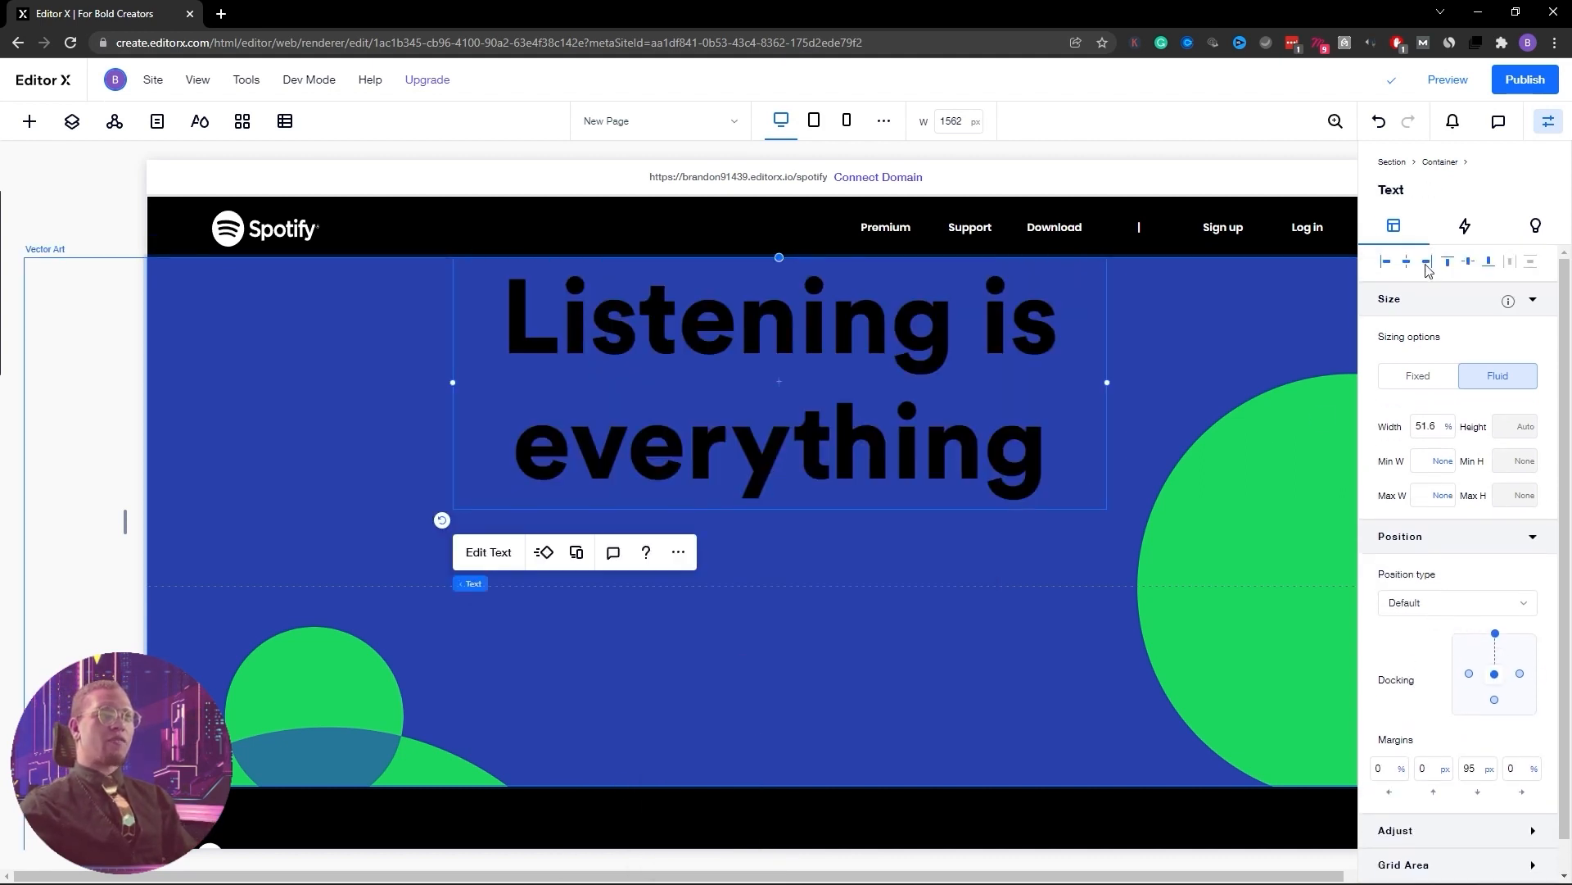
left_click(488, 552)
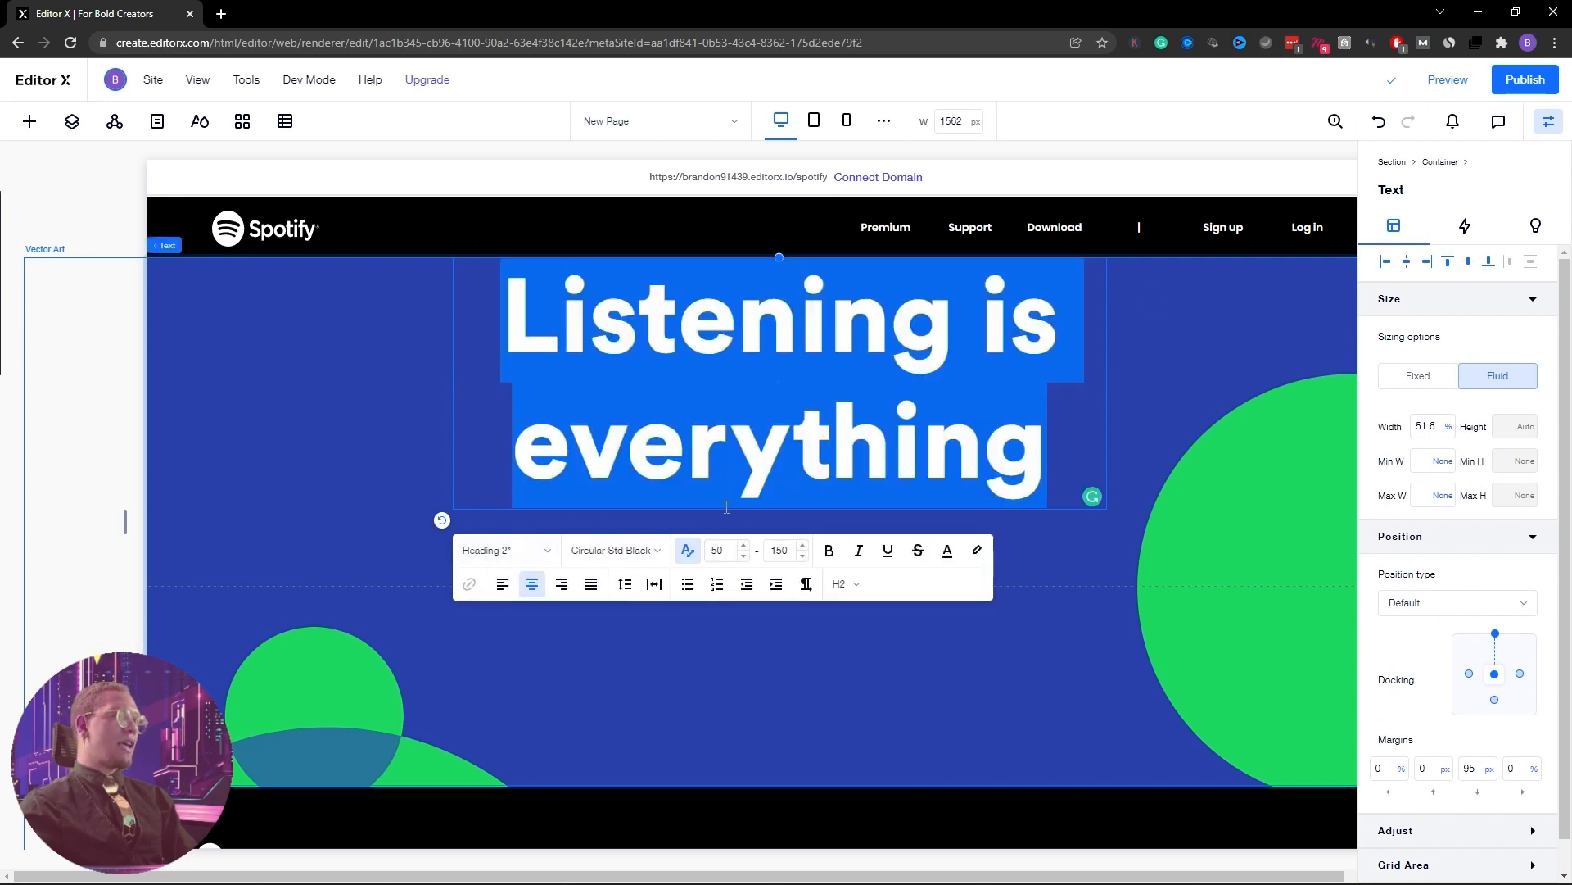
left_click(948, 551)
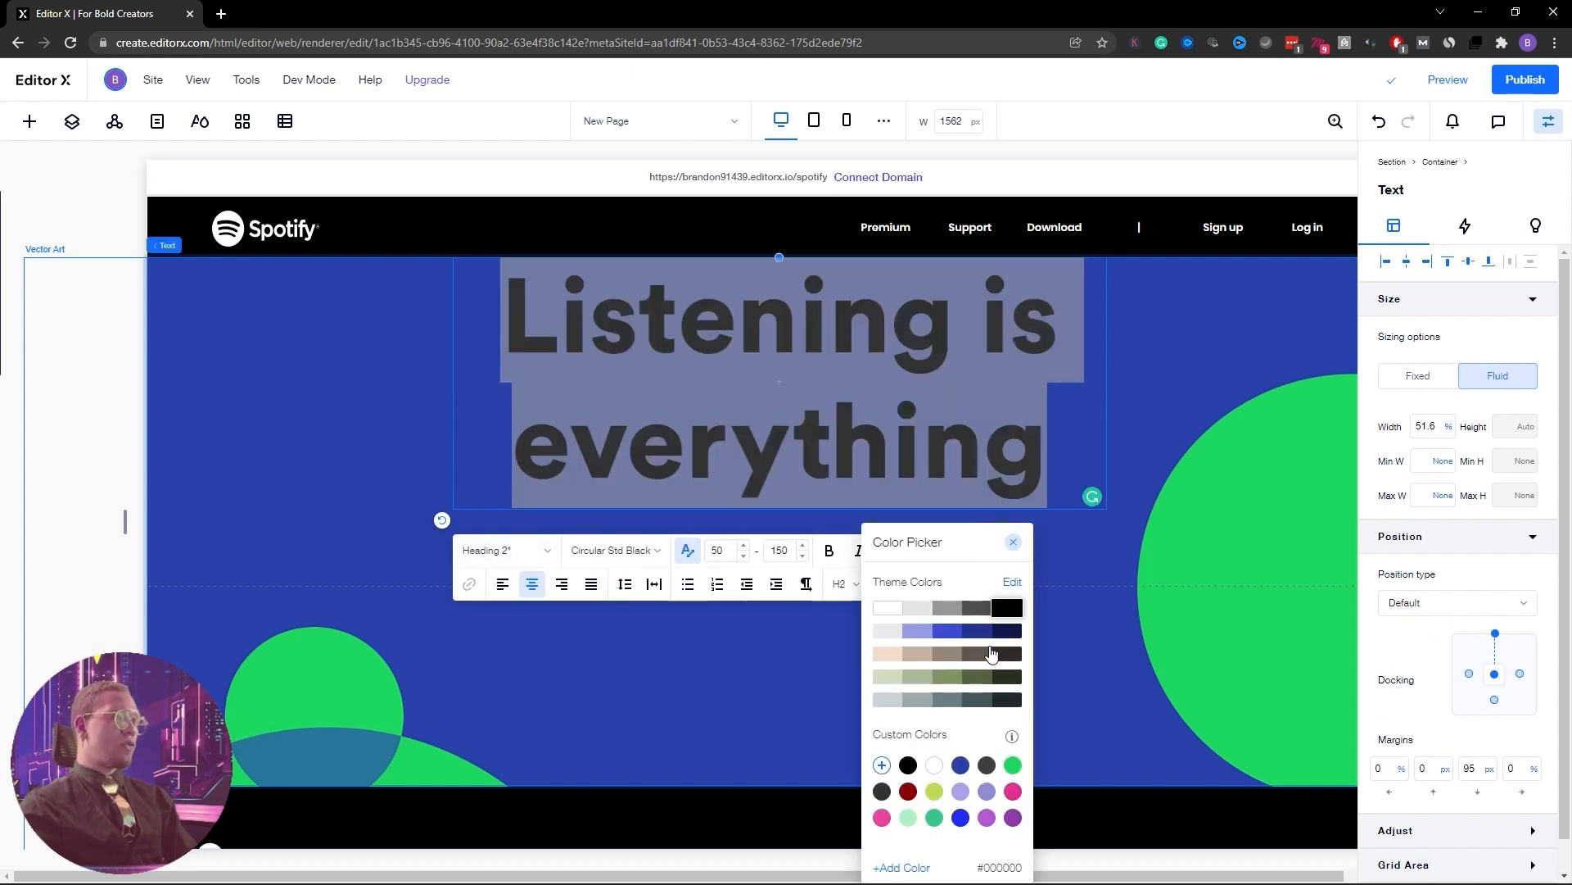
left_click(1013, 765)
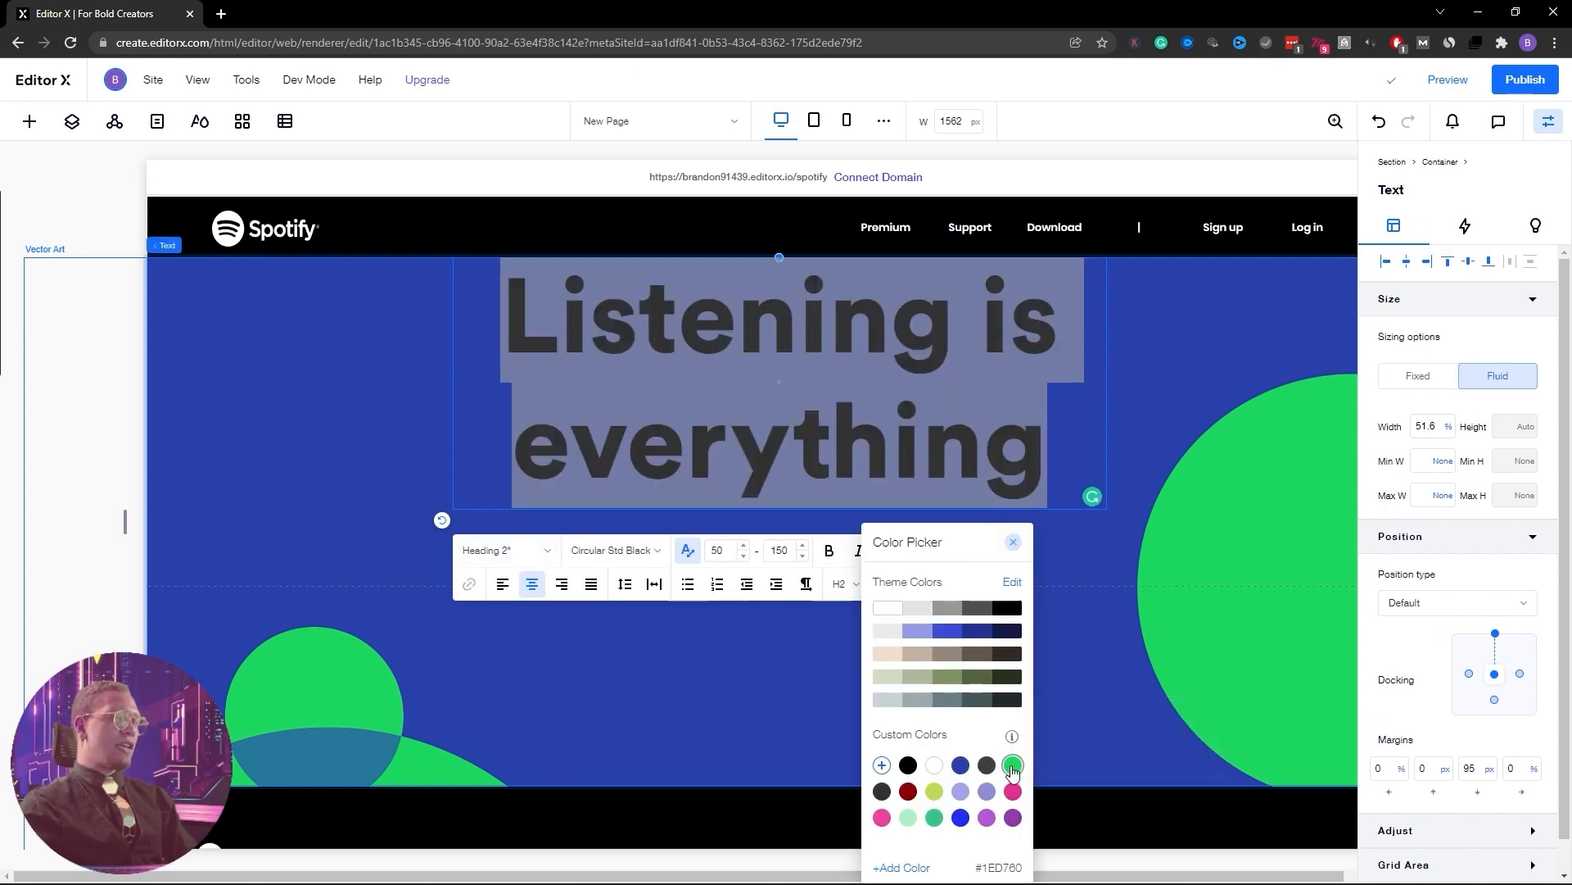
left_click(1093, 643)
left_click(1067, 673)
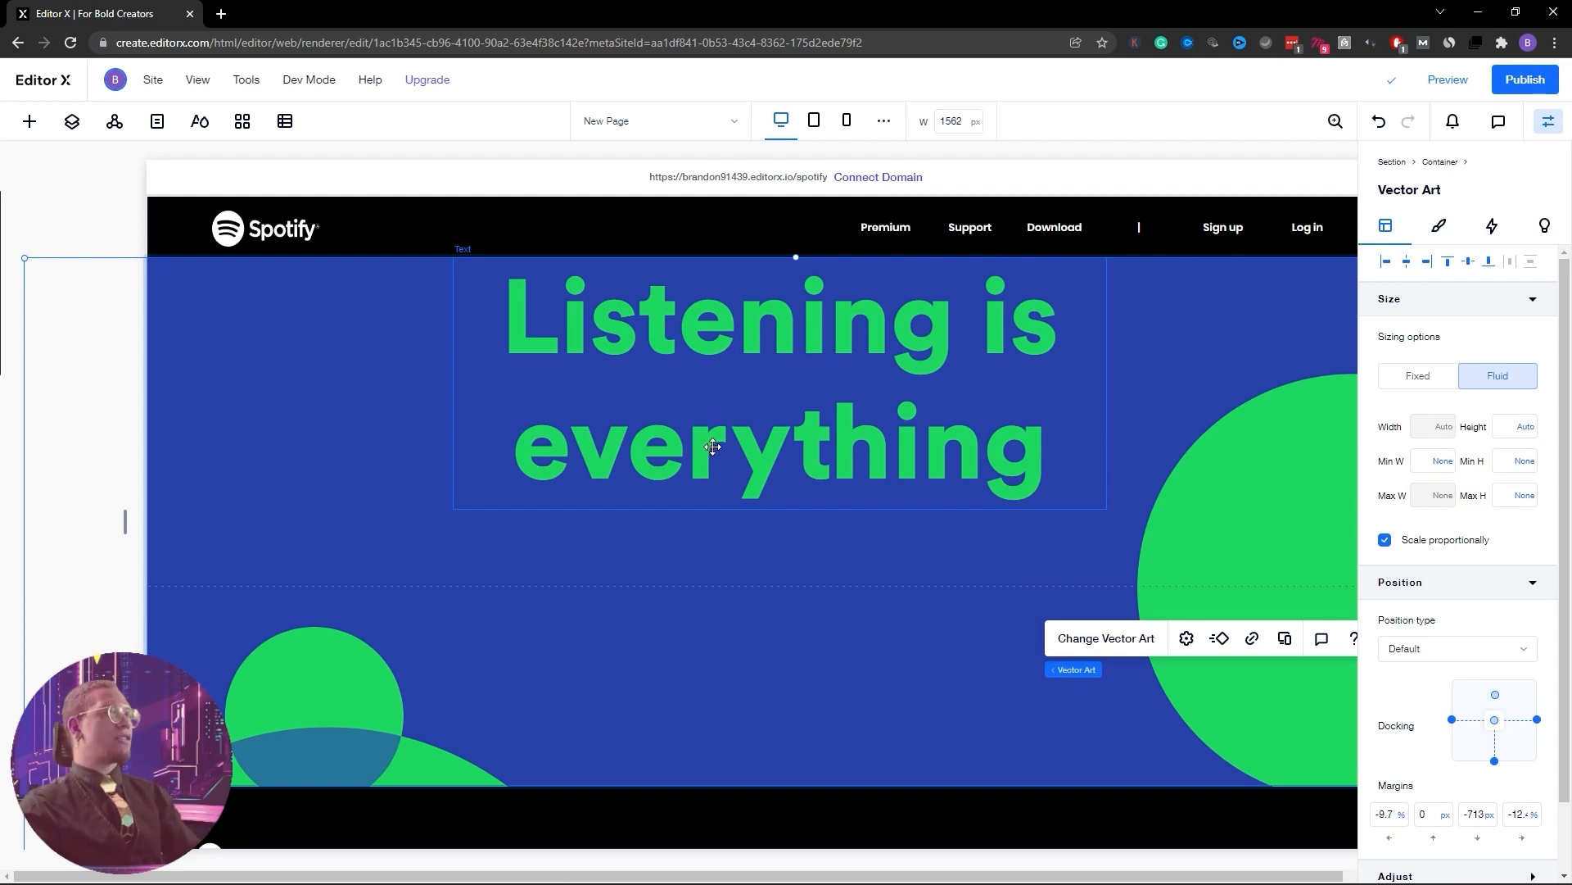
Place a new title text below the heading and style it as Paragraph 1
left_click(34, 121)
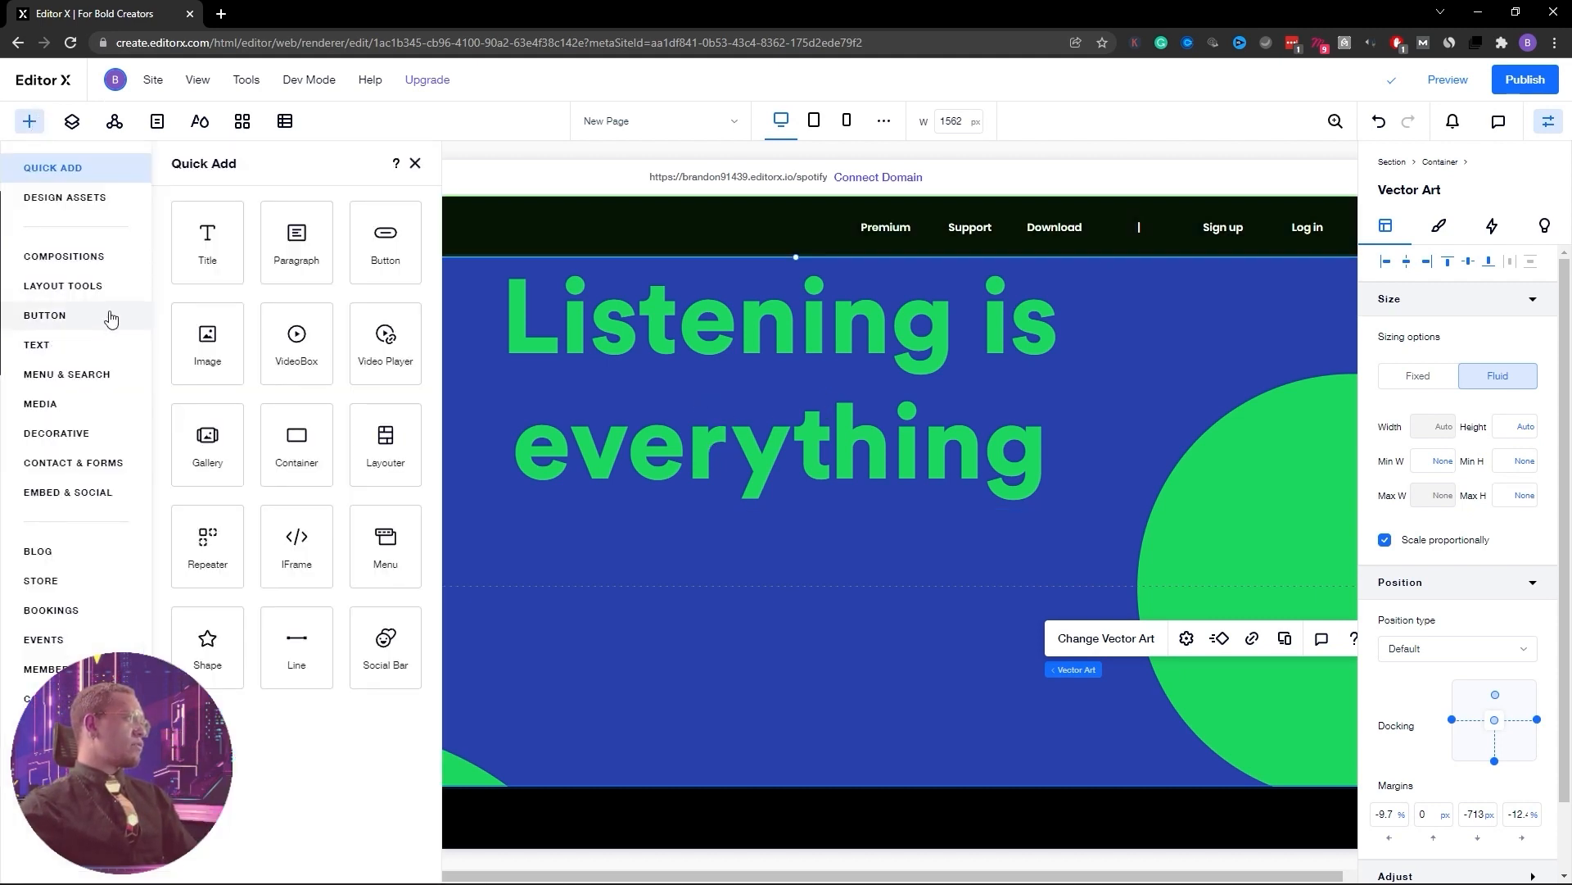
left_click_drag(210, 251, 789, 450)
left_click(770, 468)
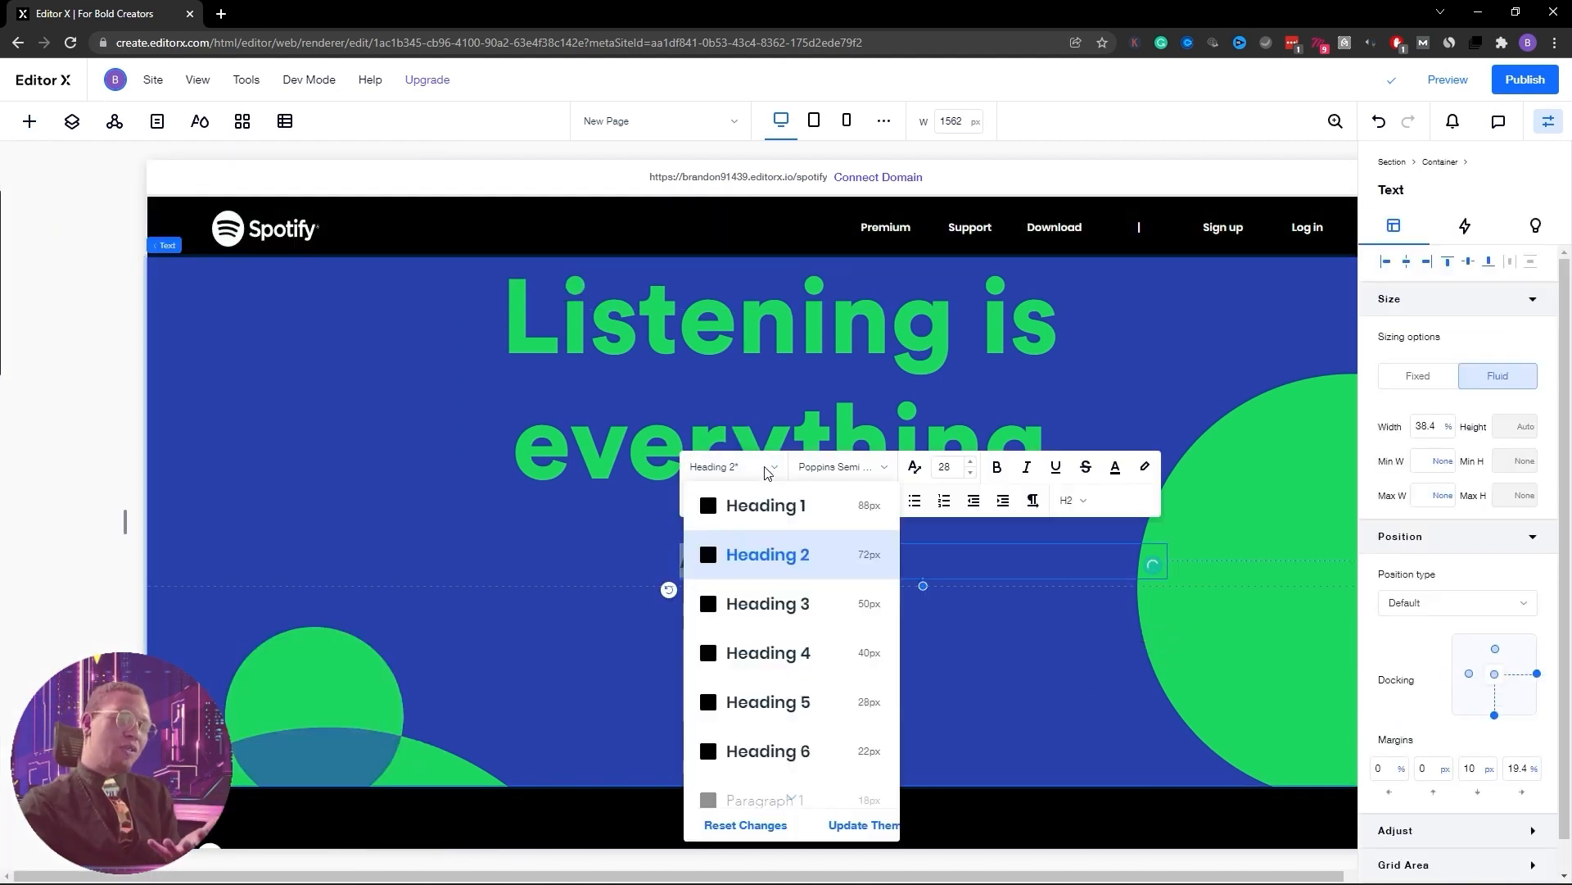
scroll(765, 603, "down", 1)
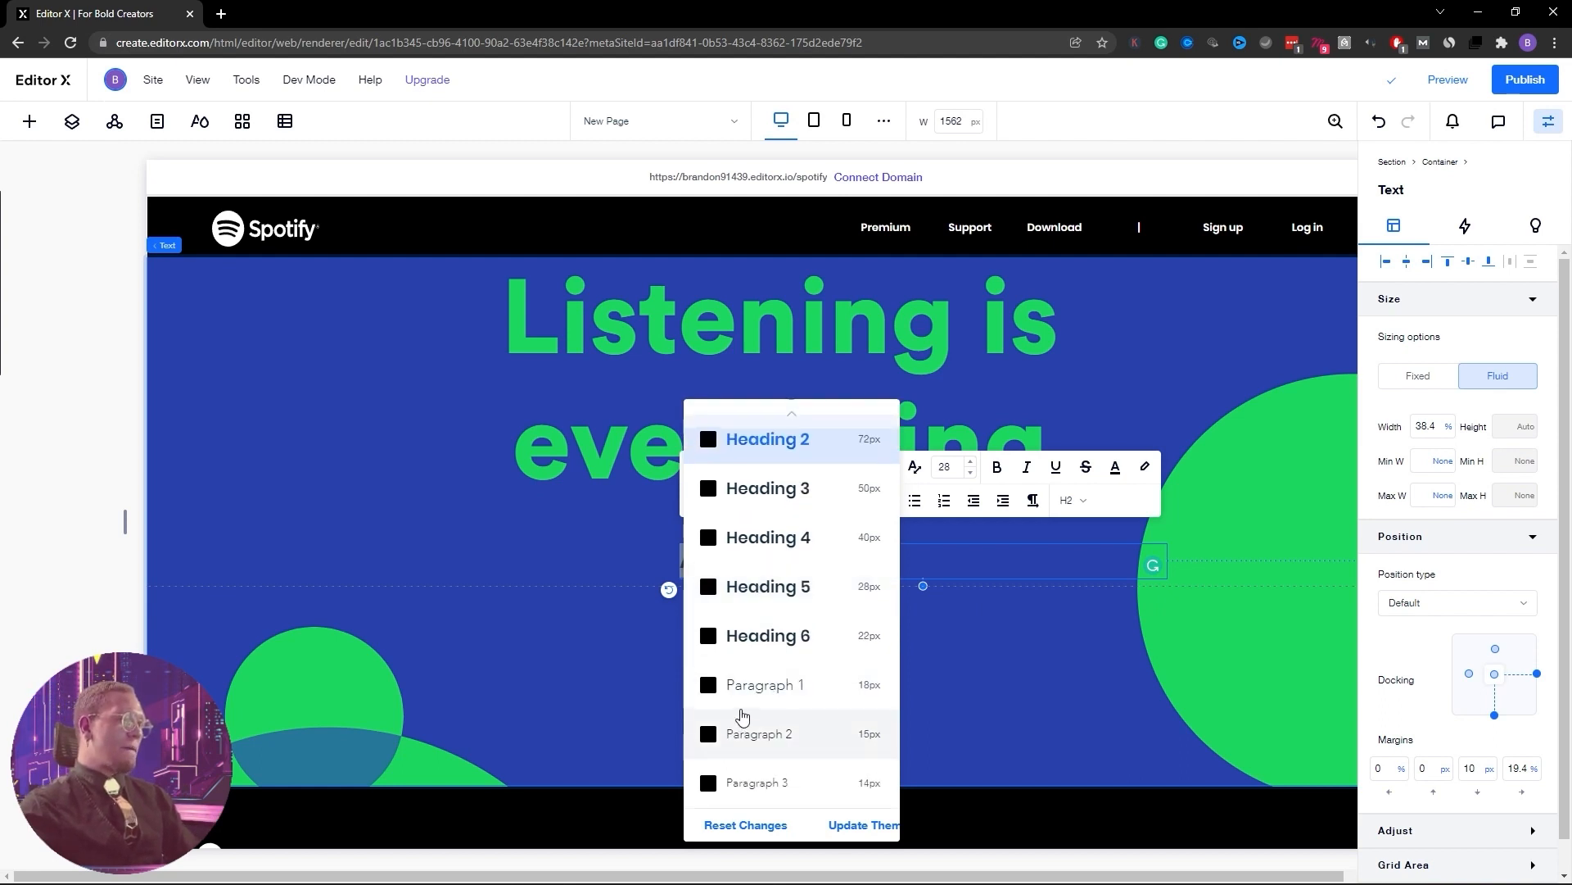
left_click(801, 693)
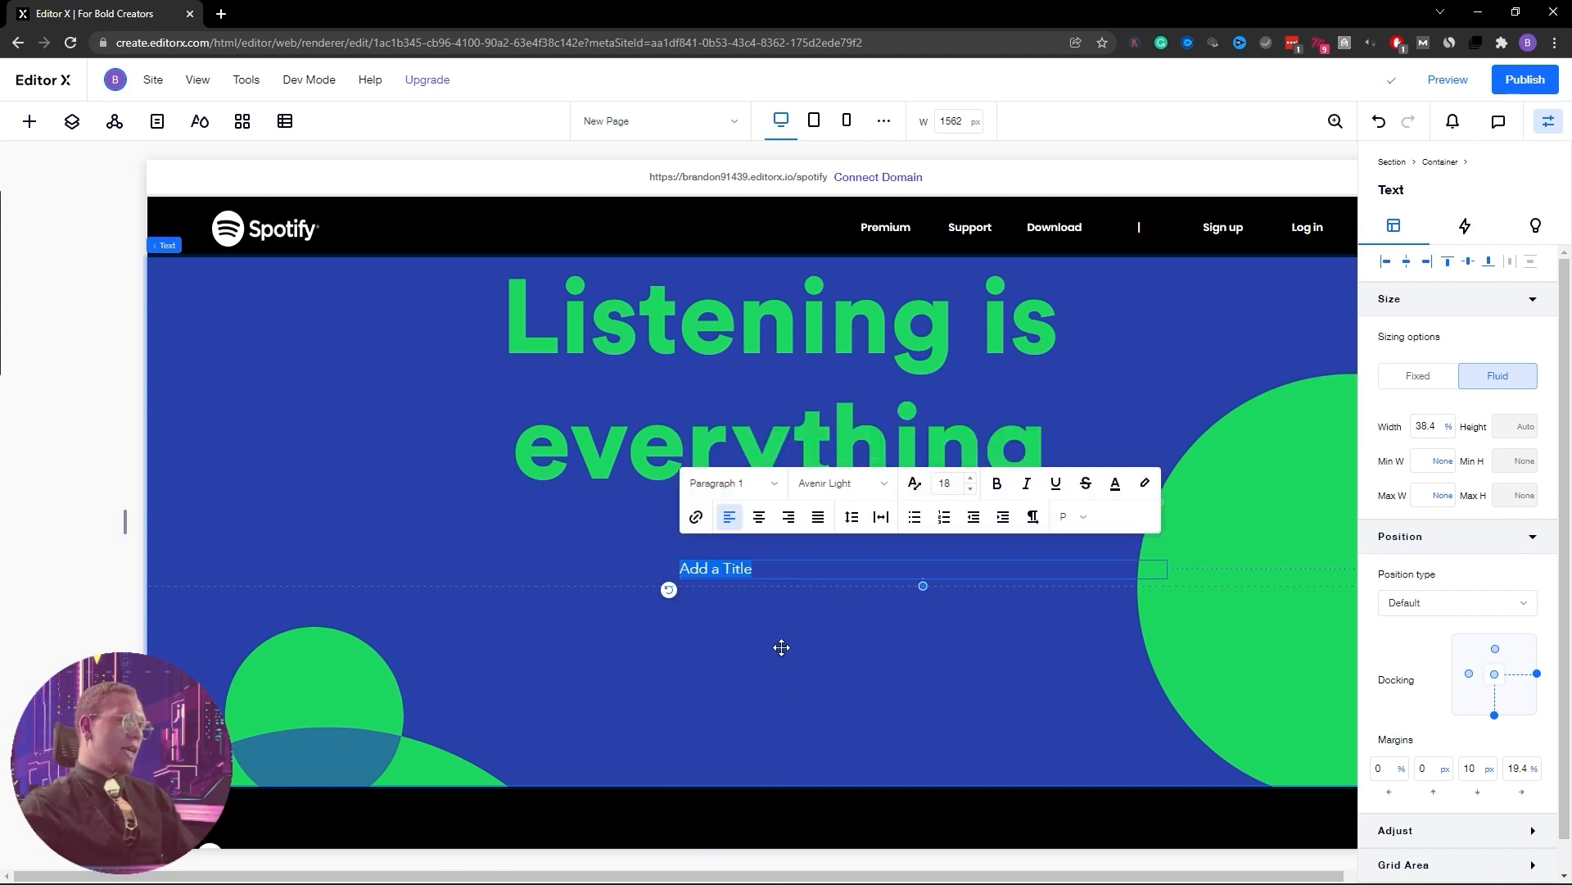
Set the new text's font to Circular Std Light
left_click(884, 484)
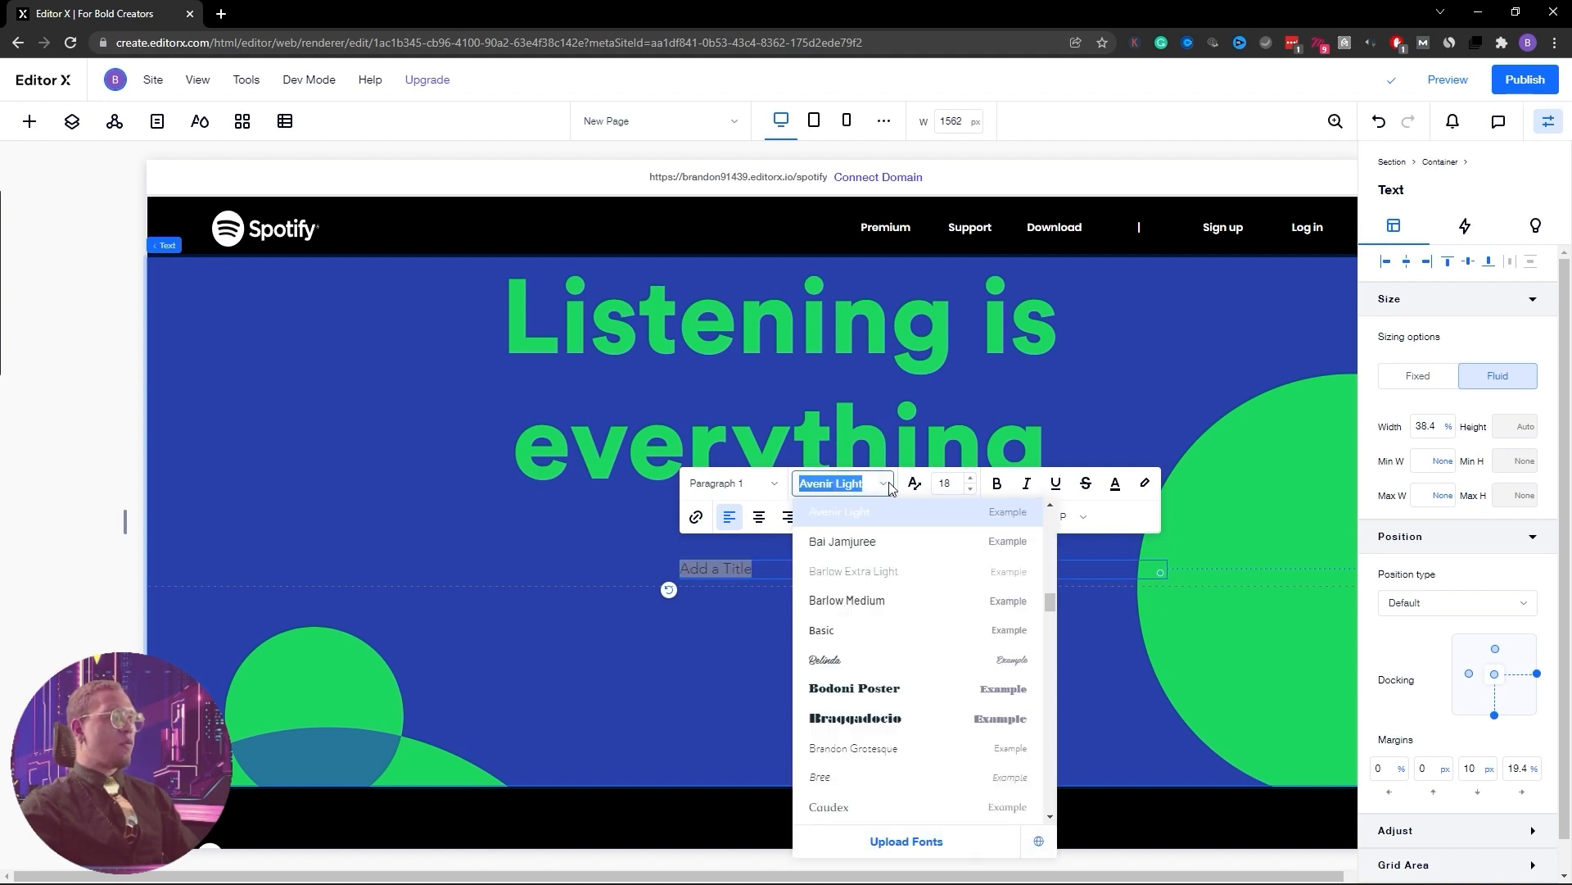
scroll(1054, 604, "up", 3)
scroll(1054, 604, "up", 5)
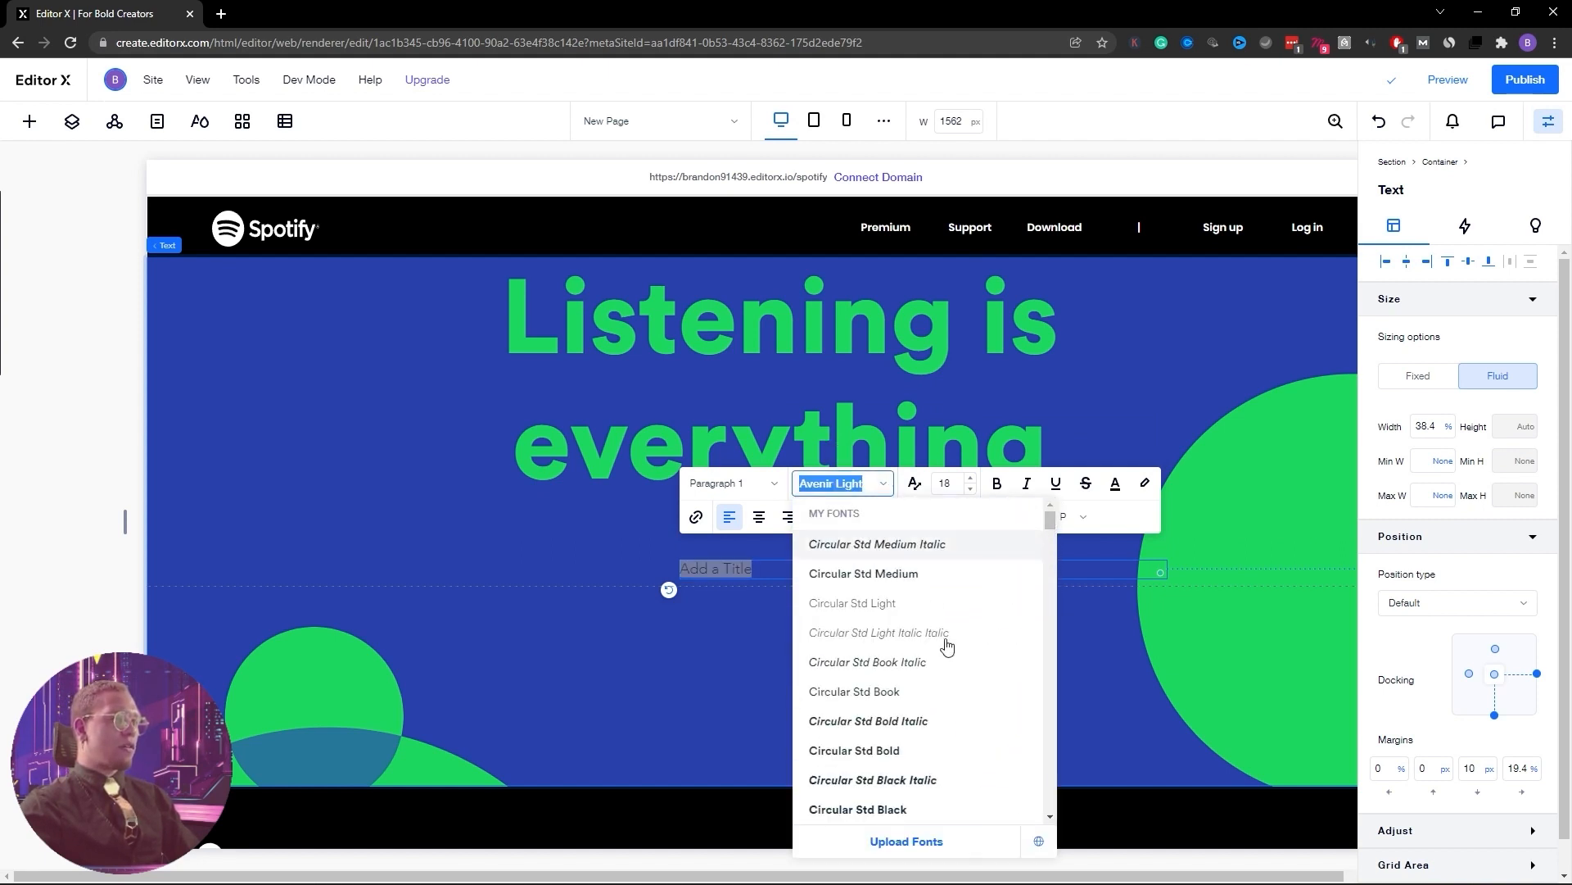
scroll(881, 671, "up", 1)
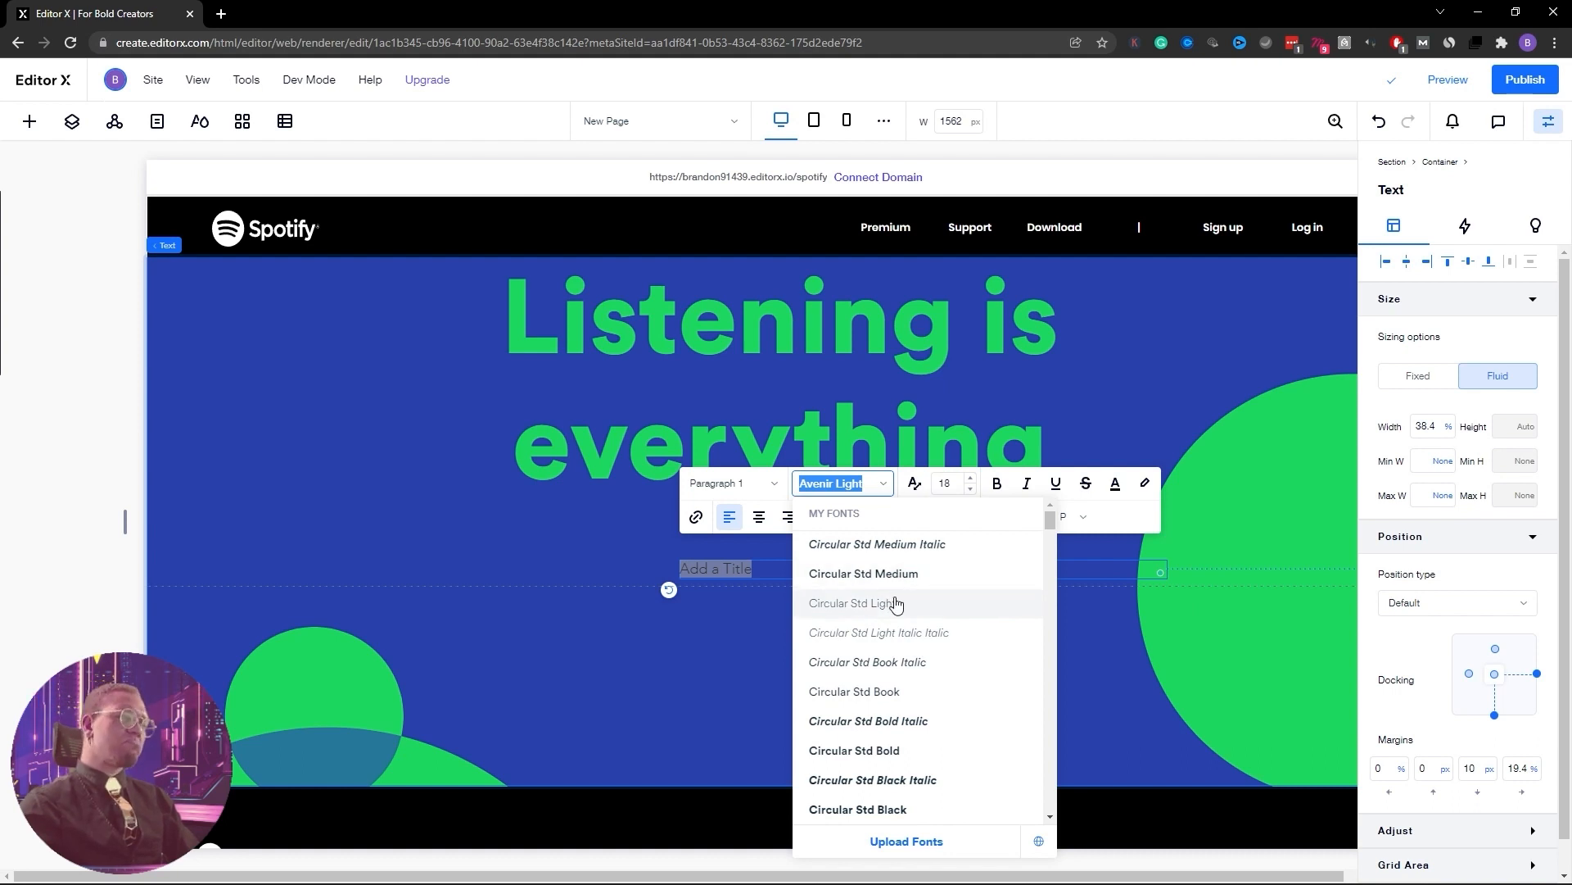
left_click(893, 604)
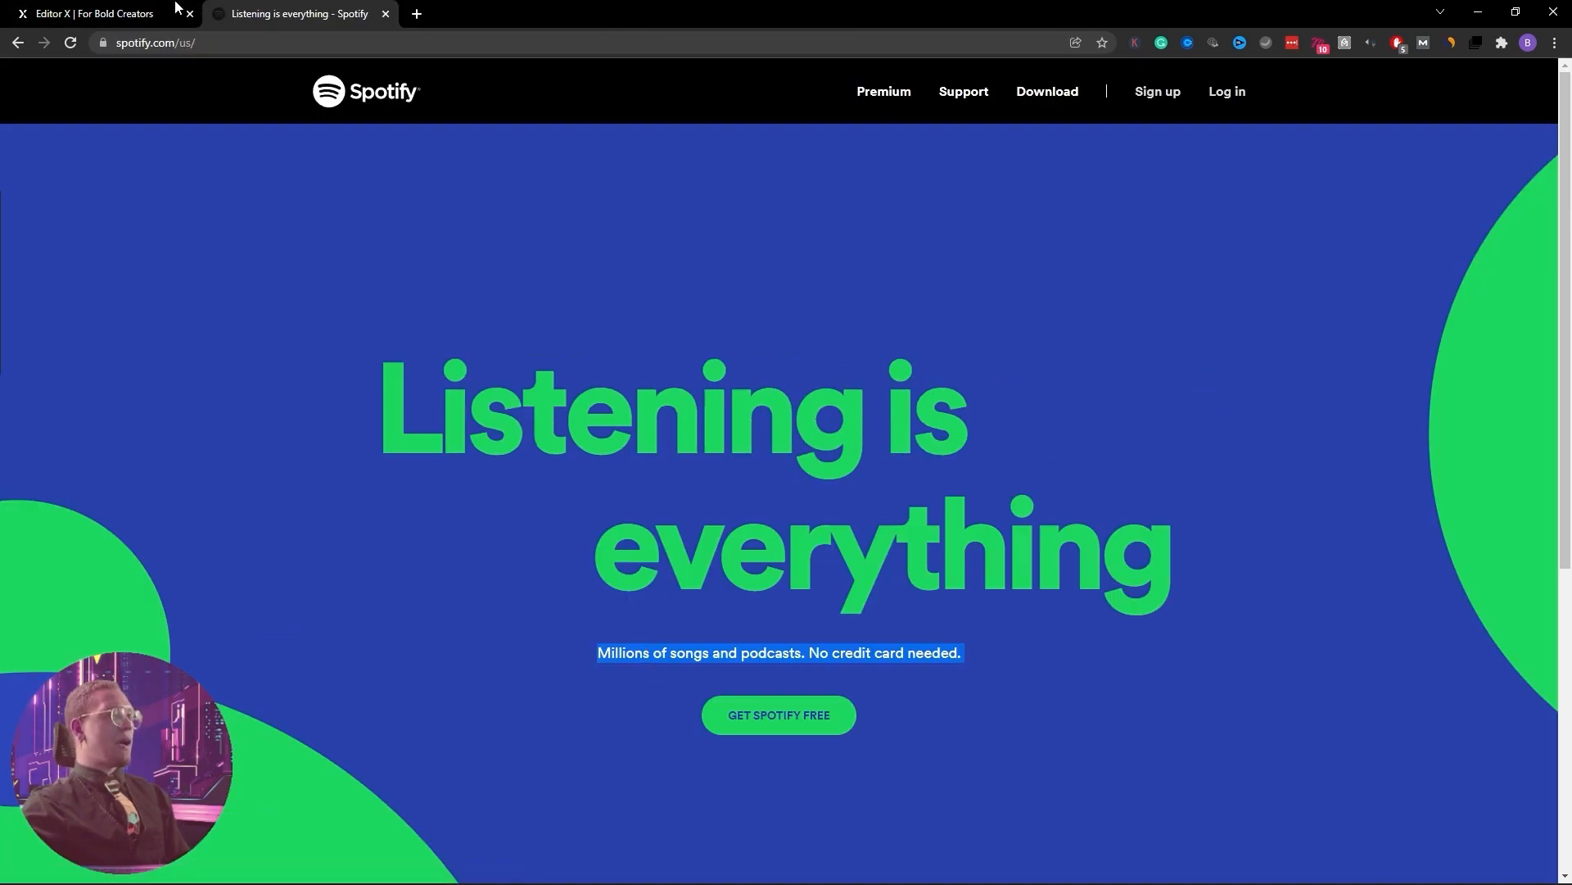
Paste the copied tagline into the editor text and delete its GET SPOTIFY FREE line
left_click(90, 13)
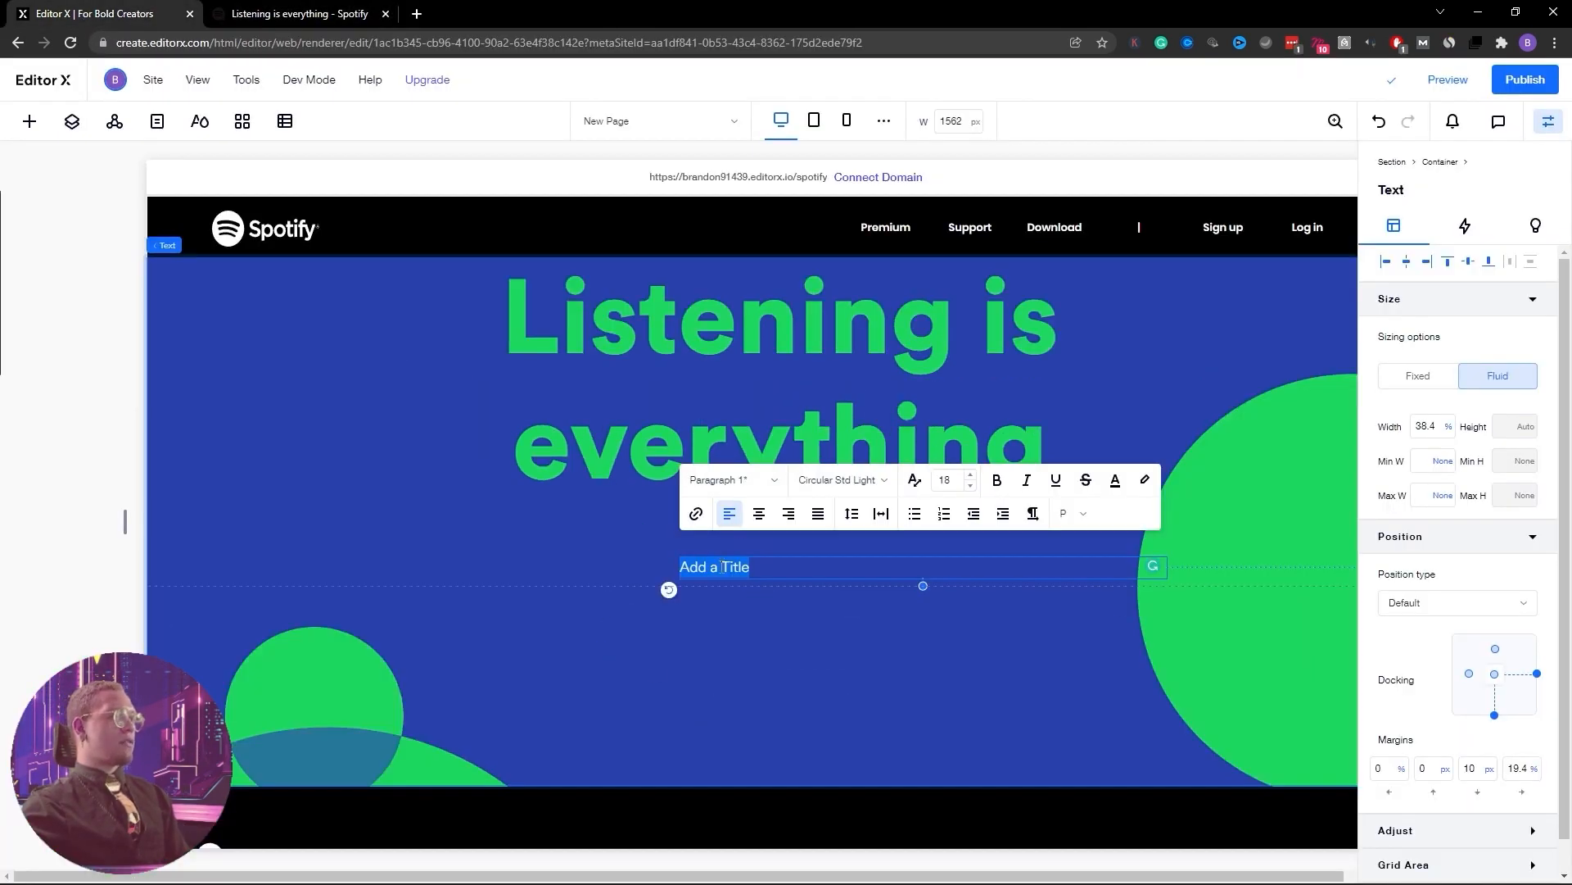
type("Millions of songs and podcasts. No credit card needed. GET SPOTIFY FREE")
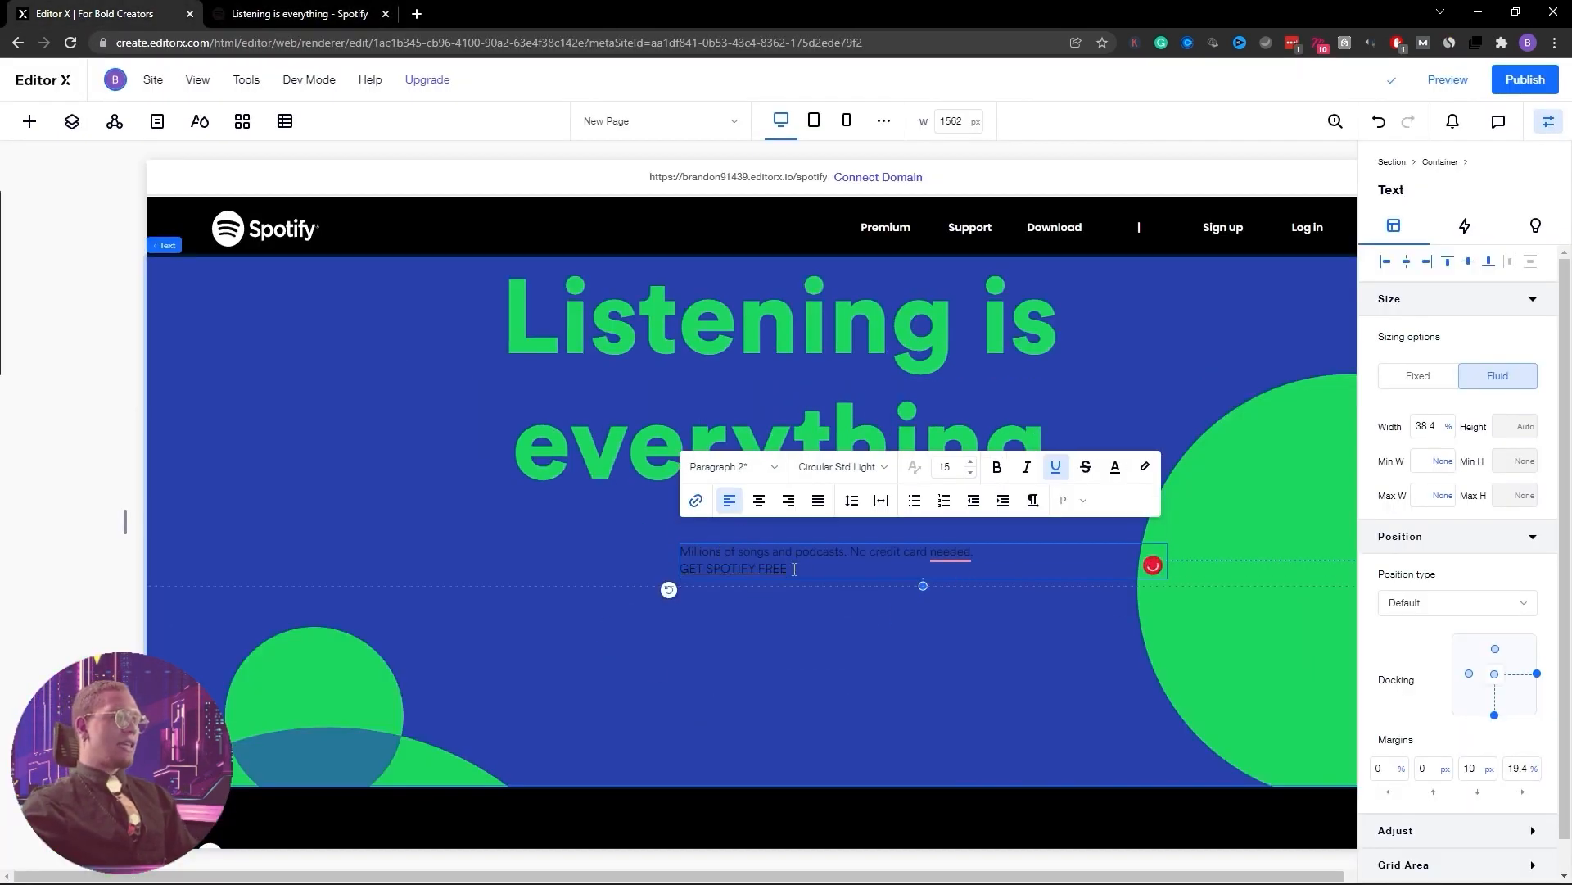
left_click_drag(788, 568, 673, 573)
key("BackSpace")
key("BackSpace")
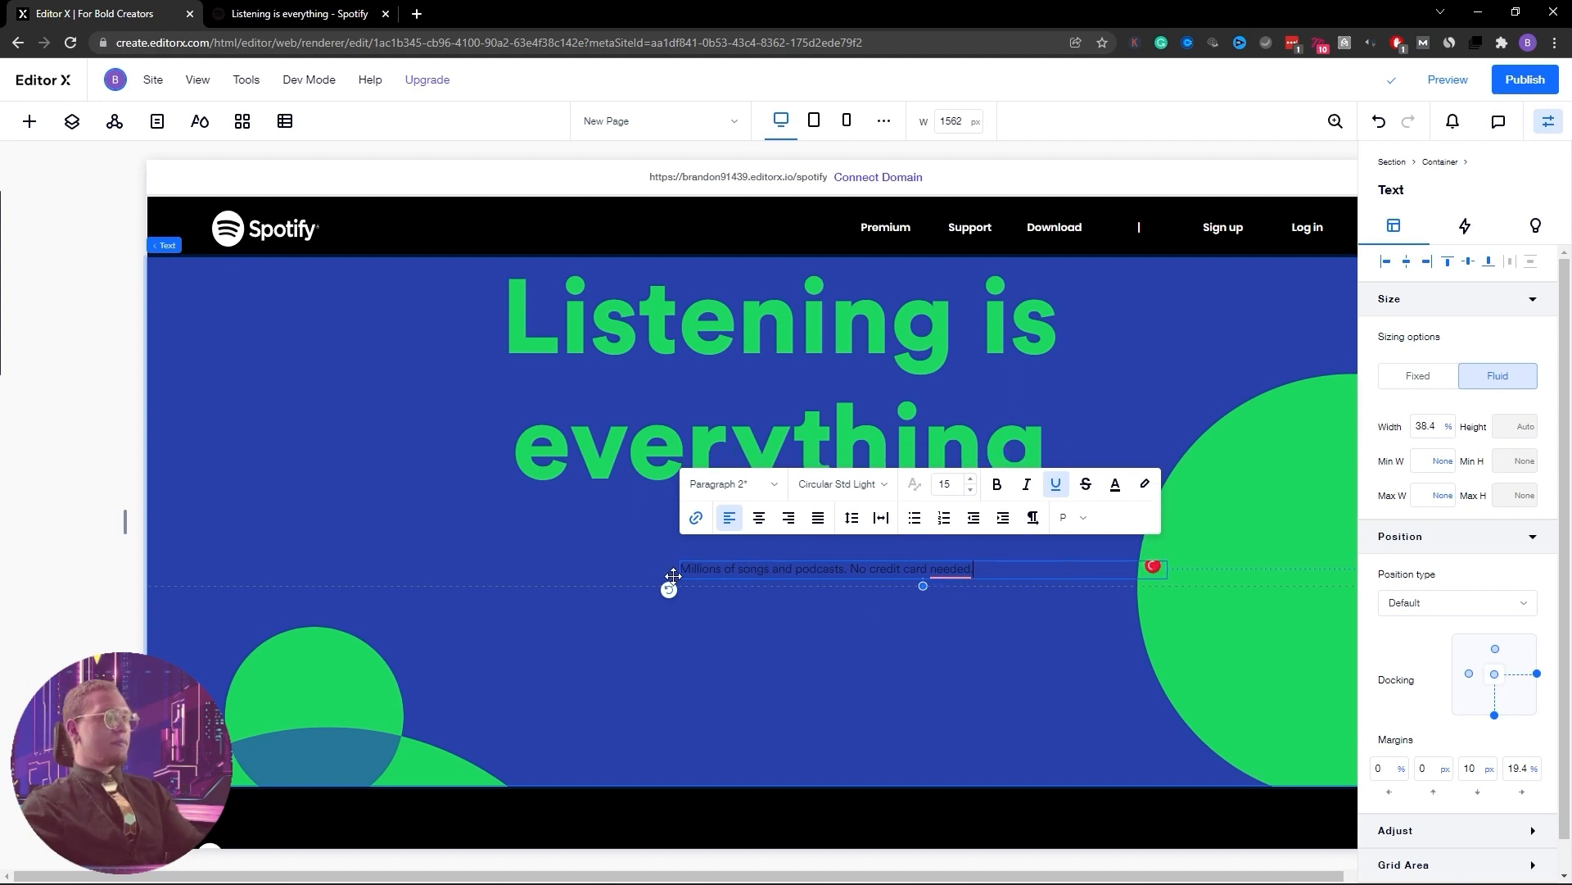
Colour the whole subtitle text green, then switch to the live Spotify page
key("ctrl+a")
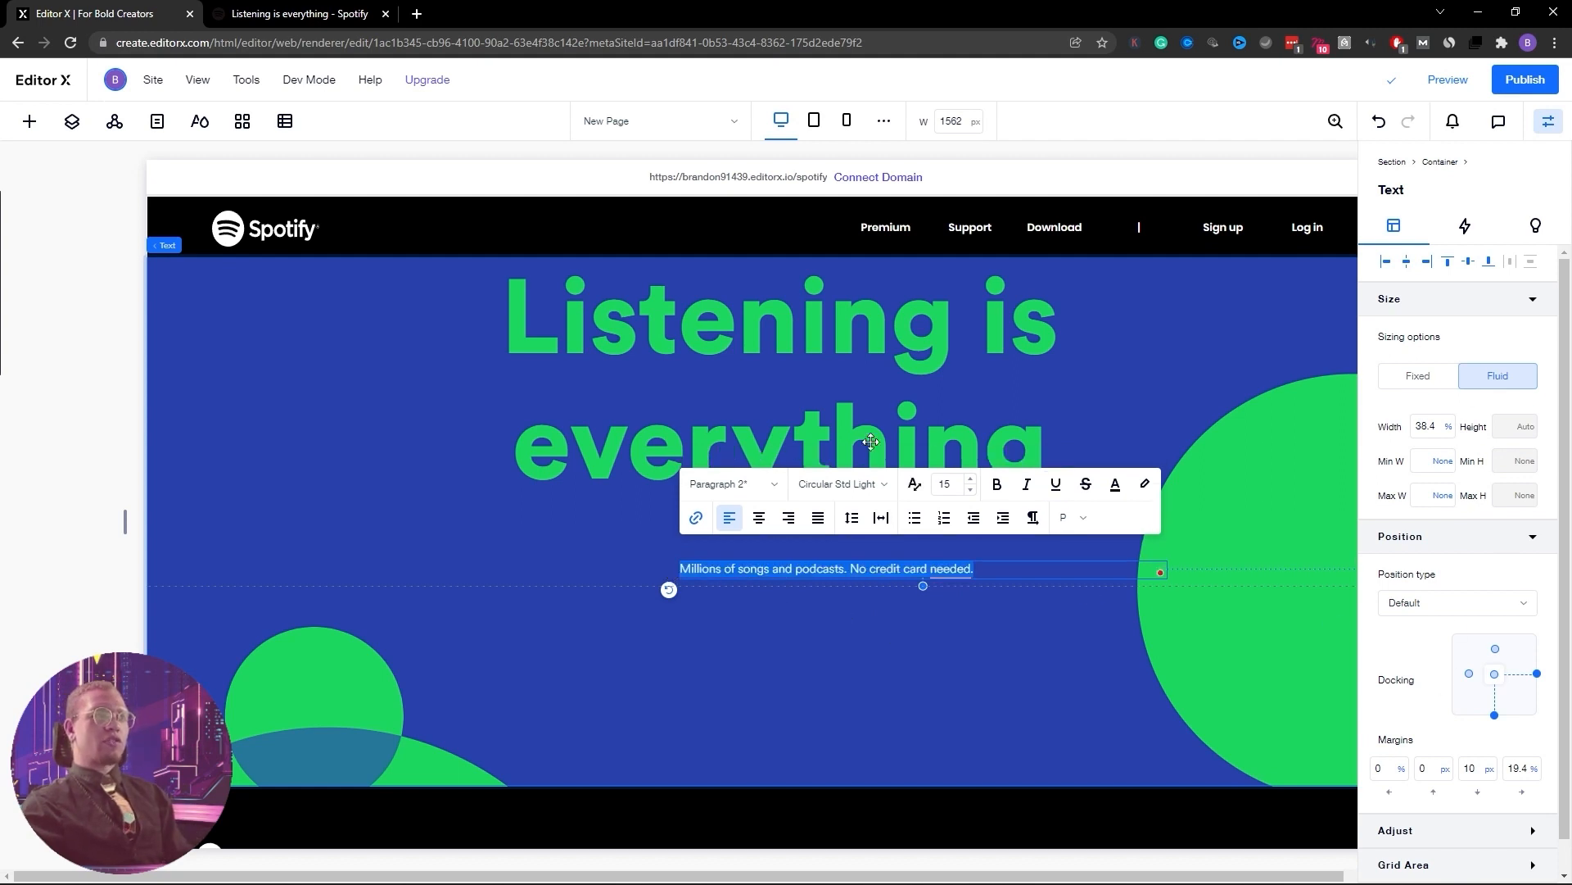
left_click(1114, 484)
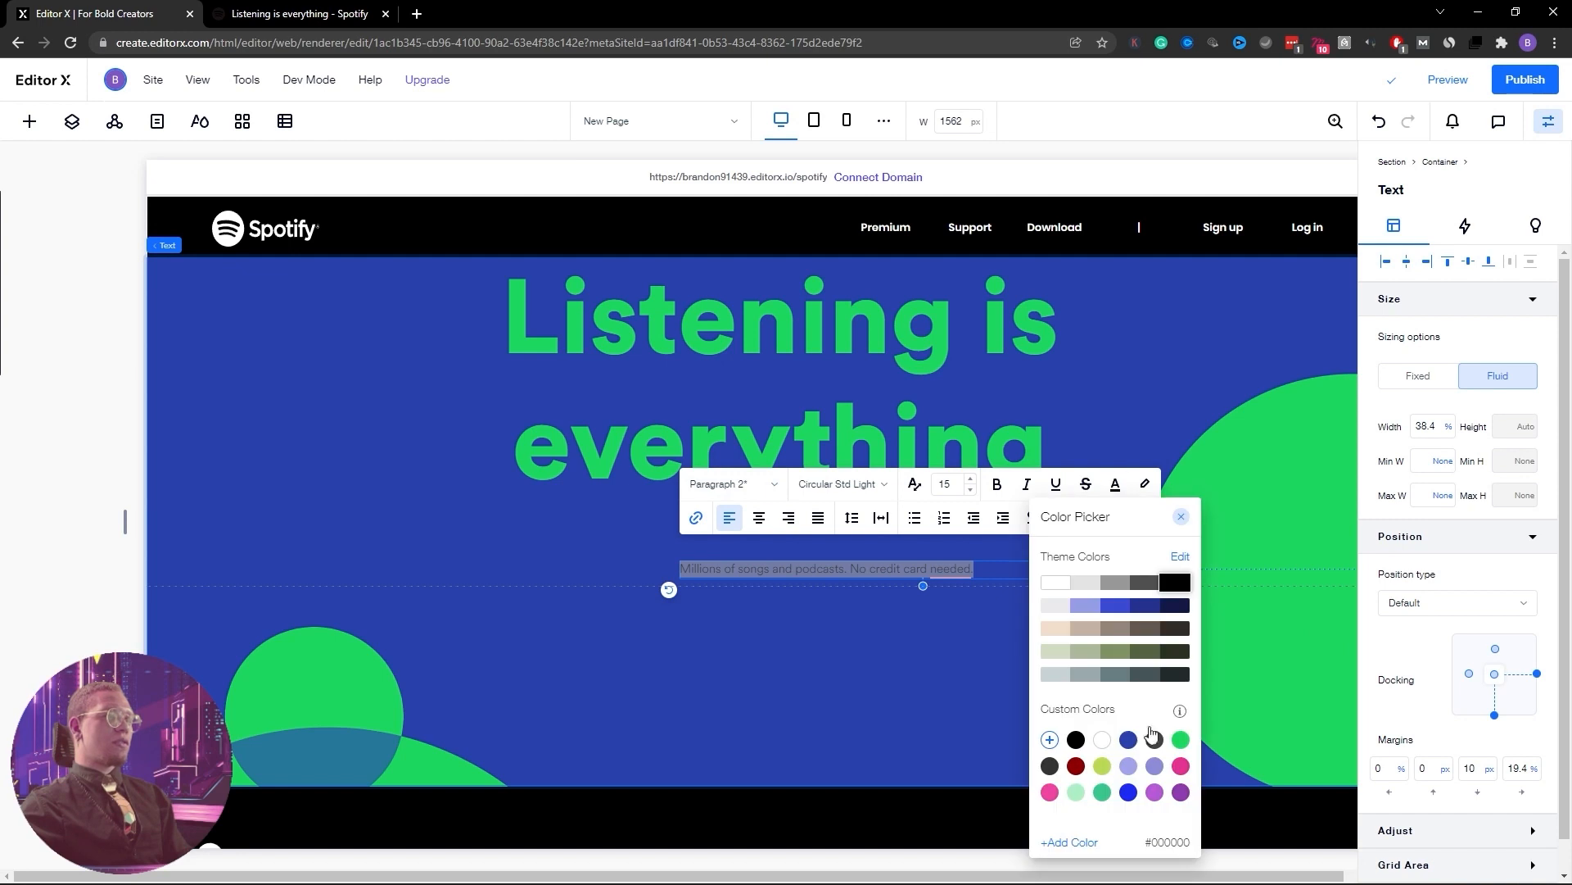
left_click(1182, 740)
left_click(840, 697)
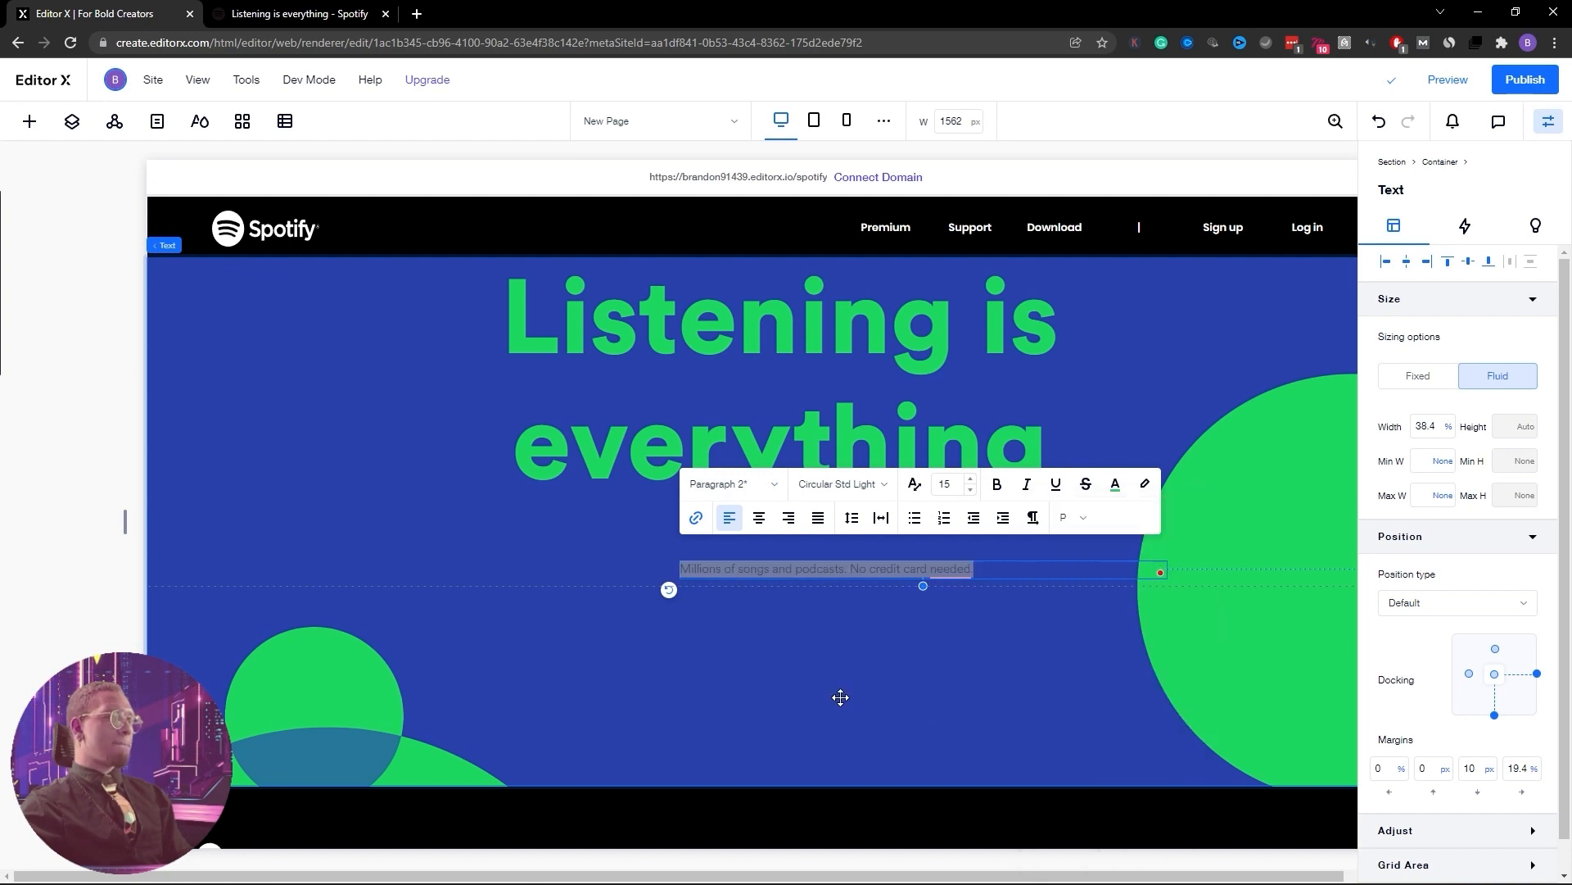
left_click(842, 696)
left_click(803, 571)
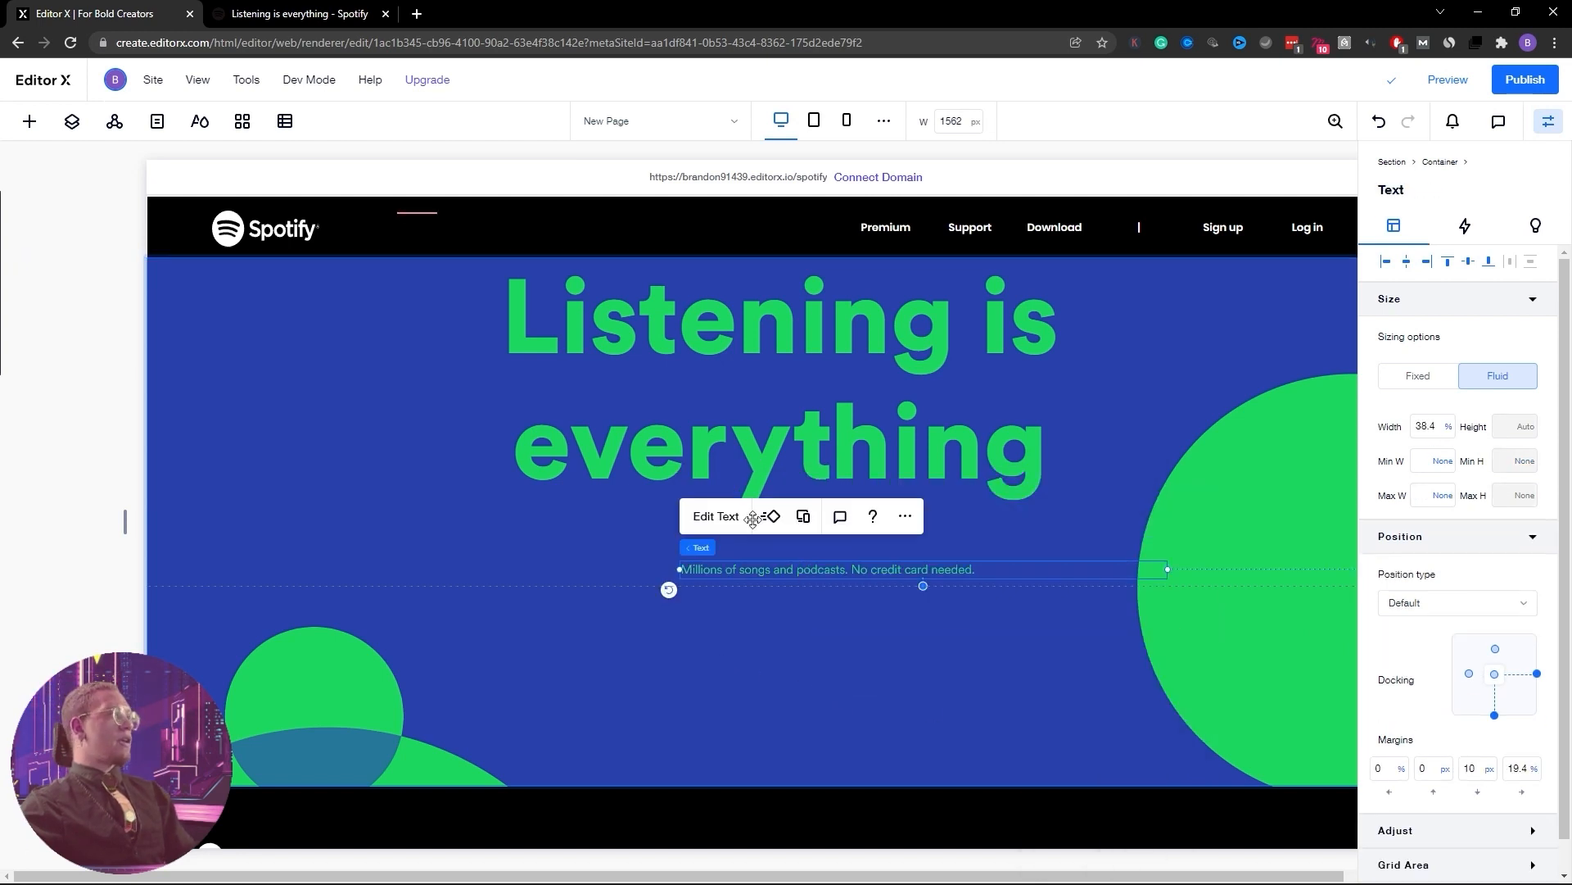
left_click(330, 10)
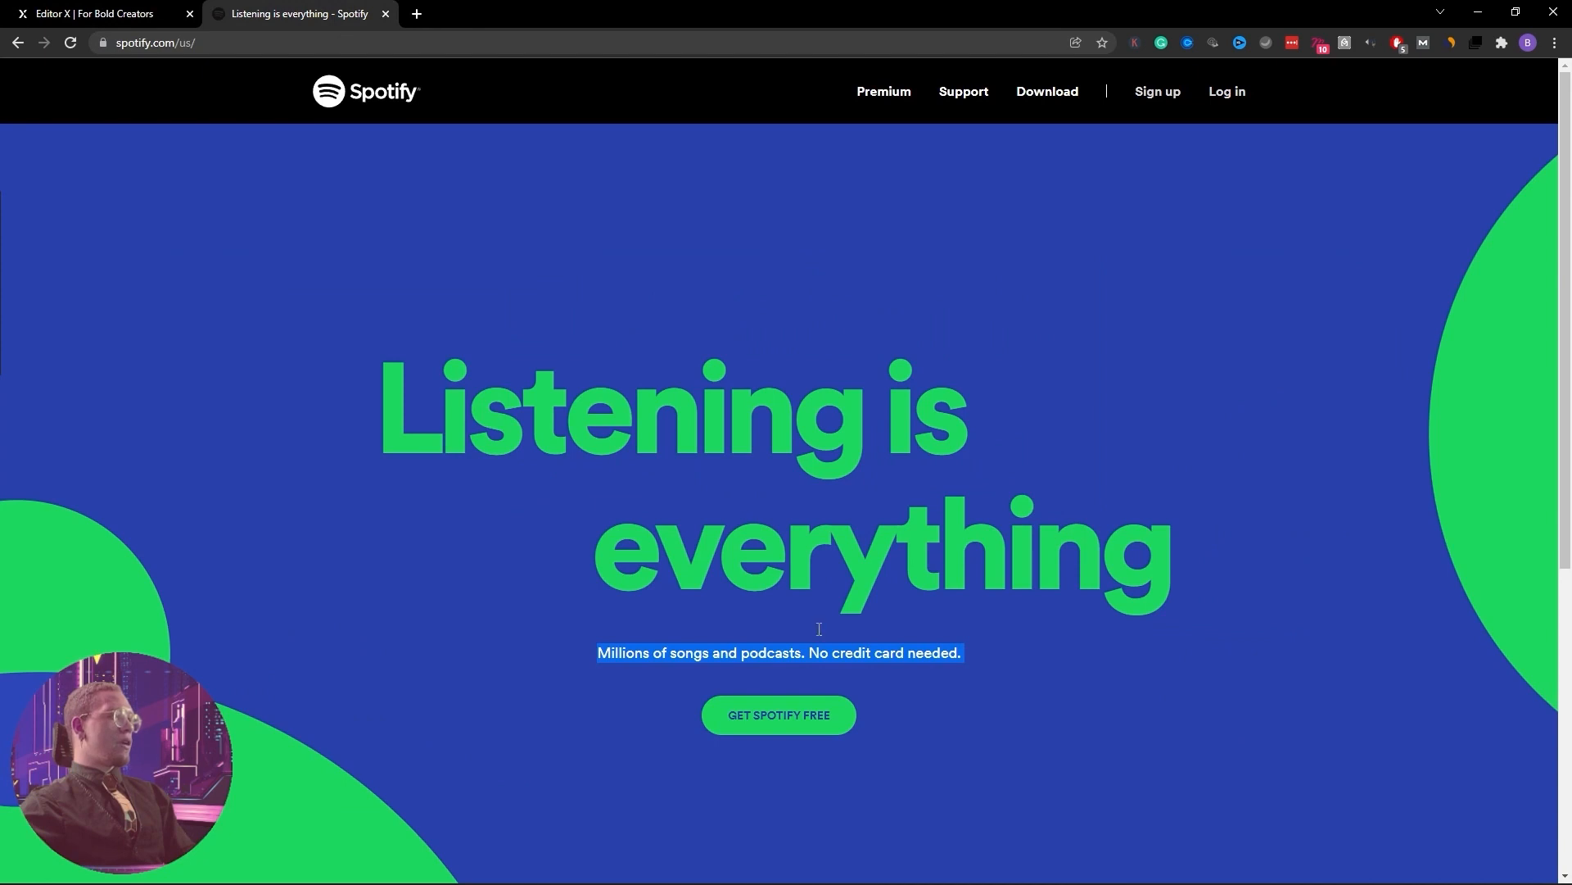
Inspect Spotify's tagline in DevTools: computed font family, 18 px size, rgb(30, 215, 96) colour
right_click(690, 655)
left_click(802, 819)
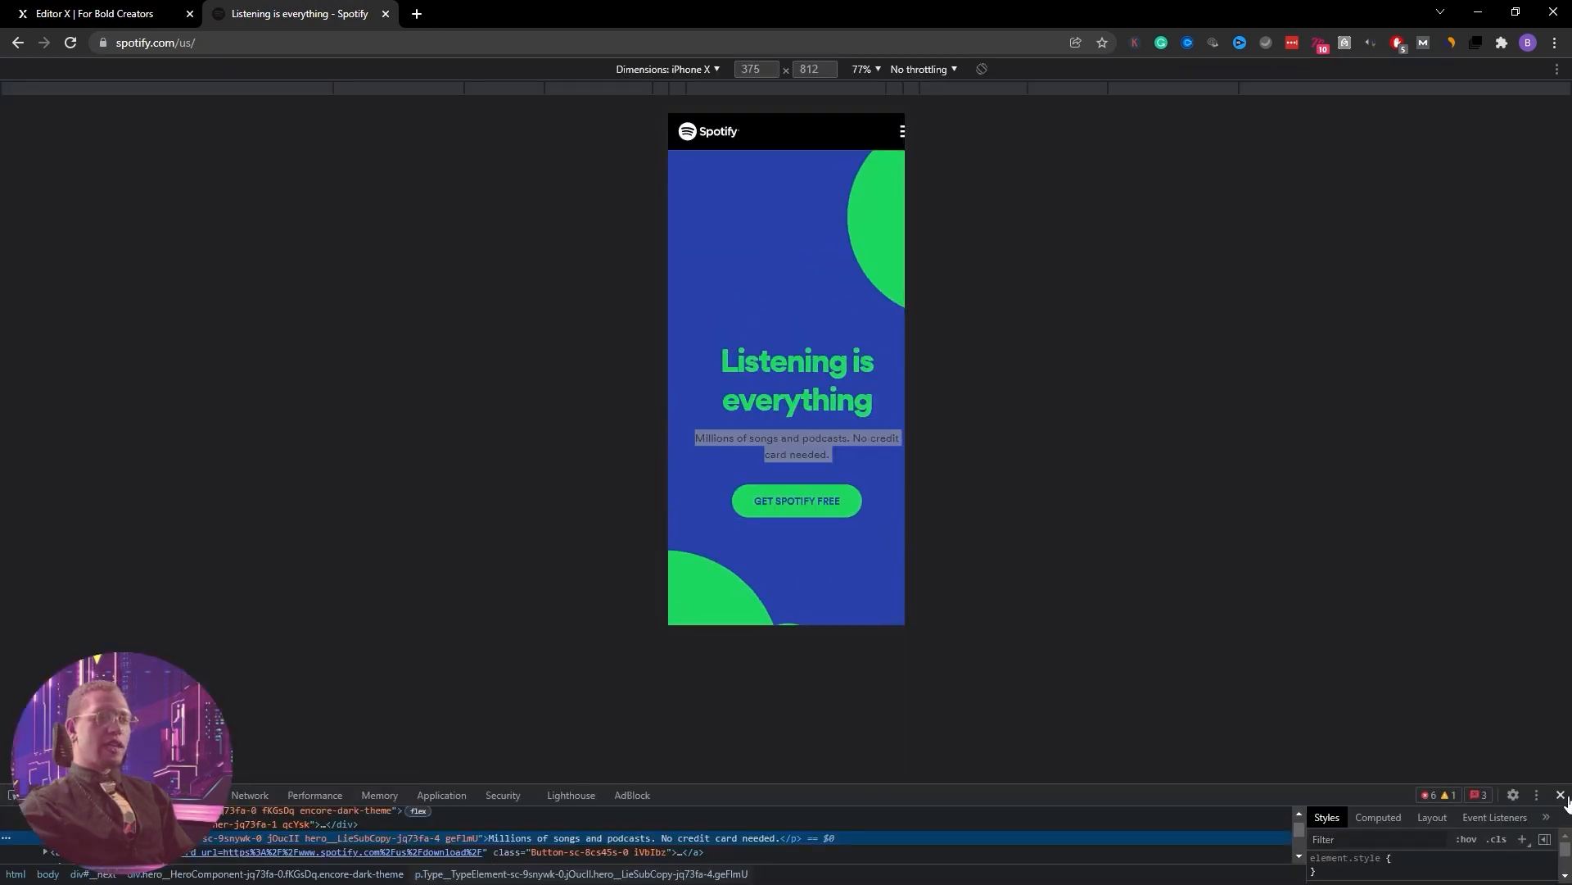
key("ctrl+shift+m")
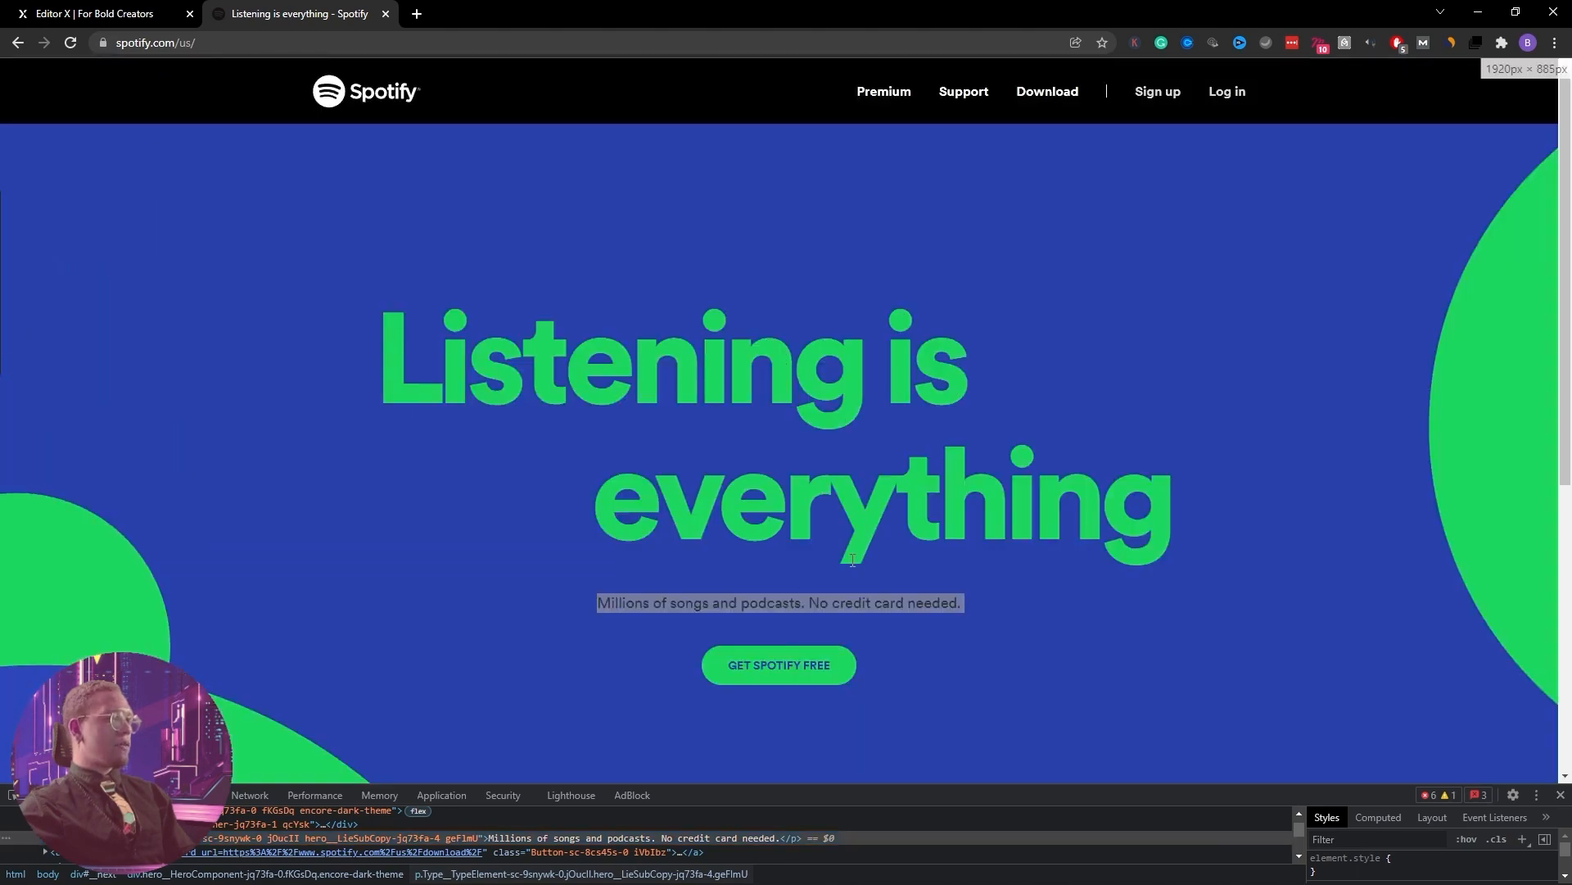
left_click_drag(1403, 783, 1400, 567)
left_click(1382, 600)
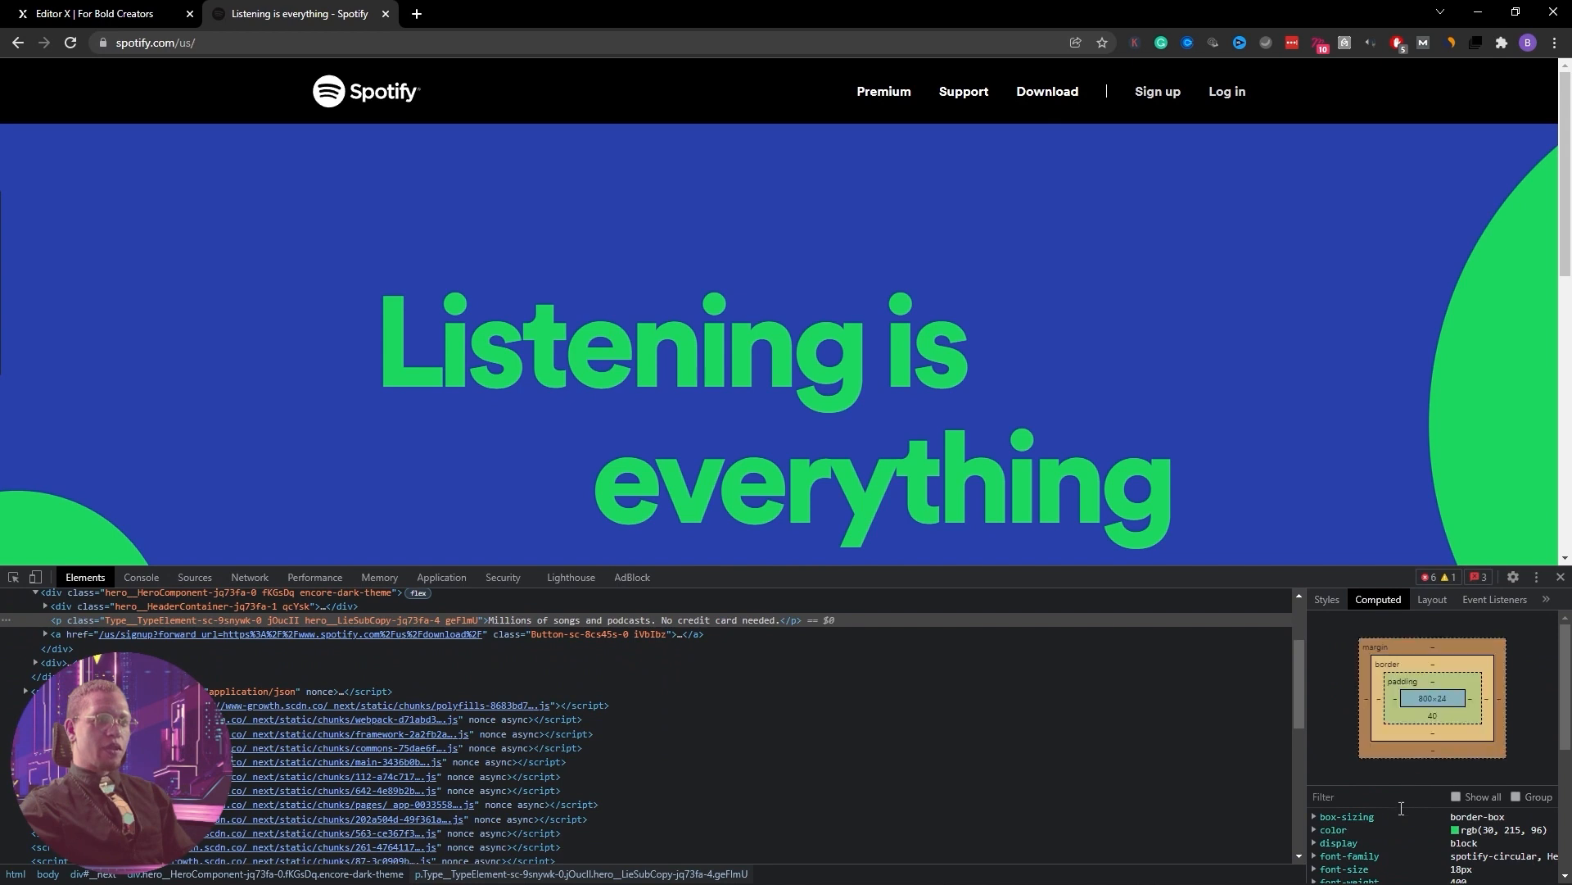
scroll(1425, 836, "down", 1)
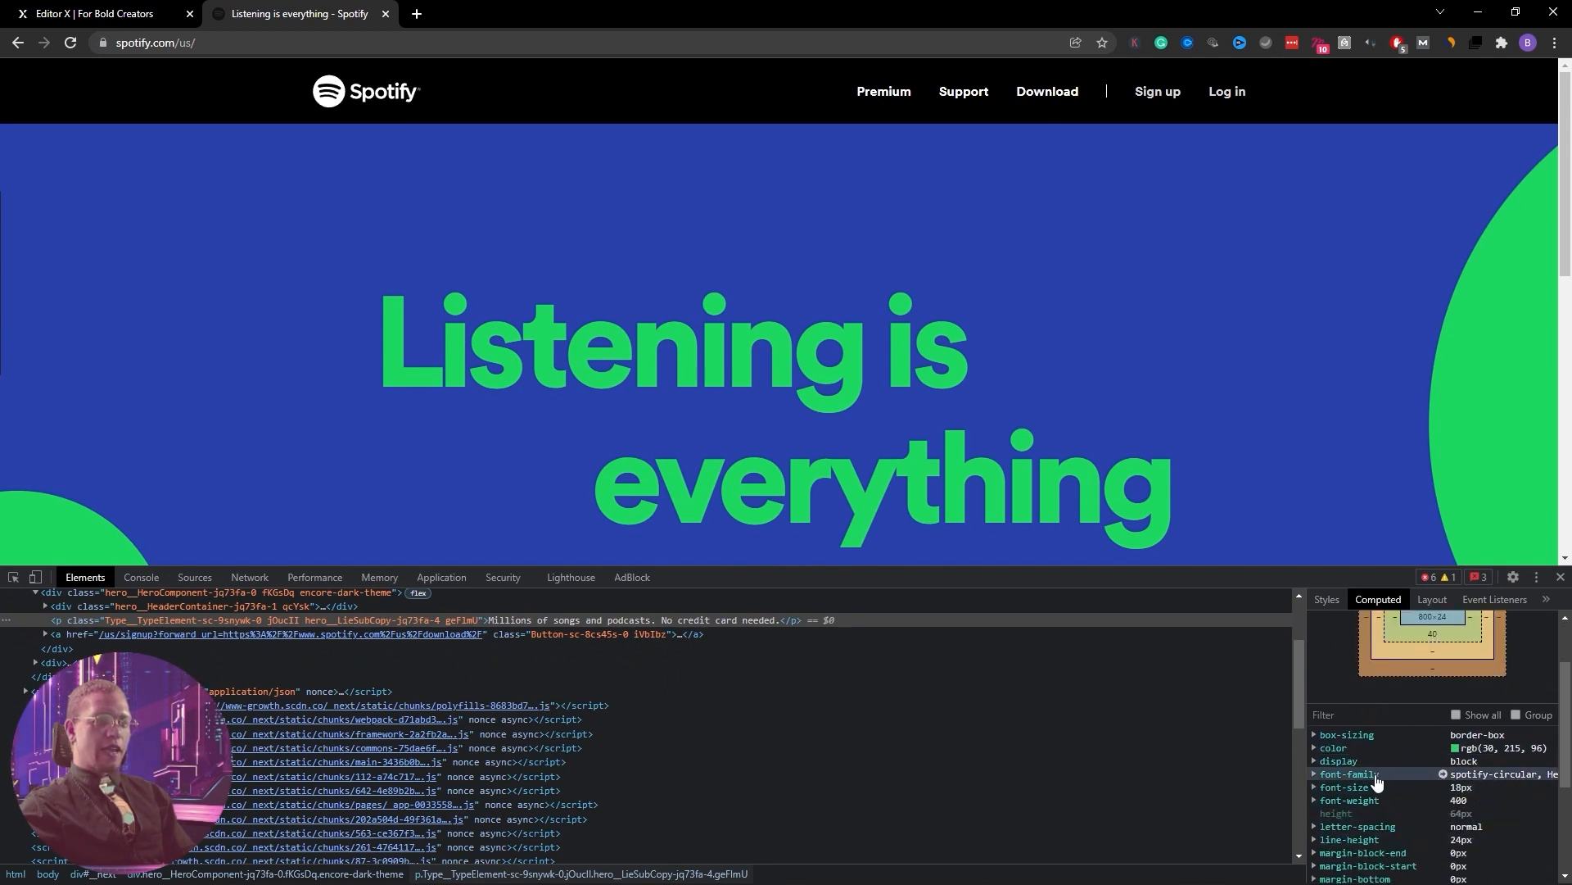
left_click(1326, 778)
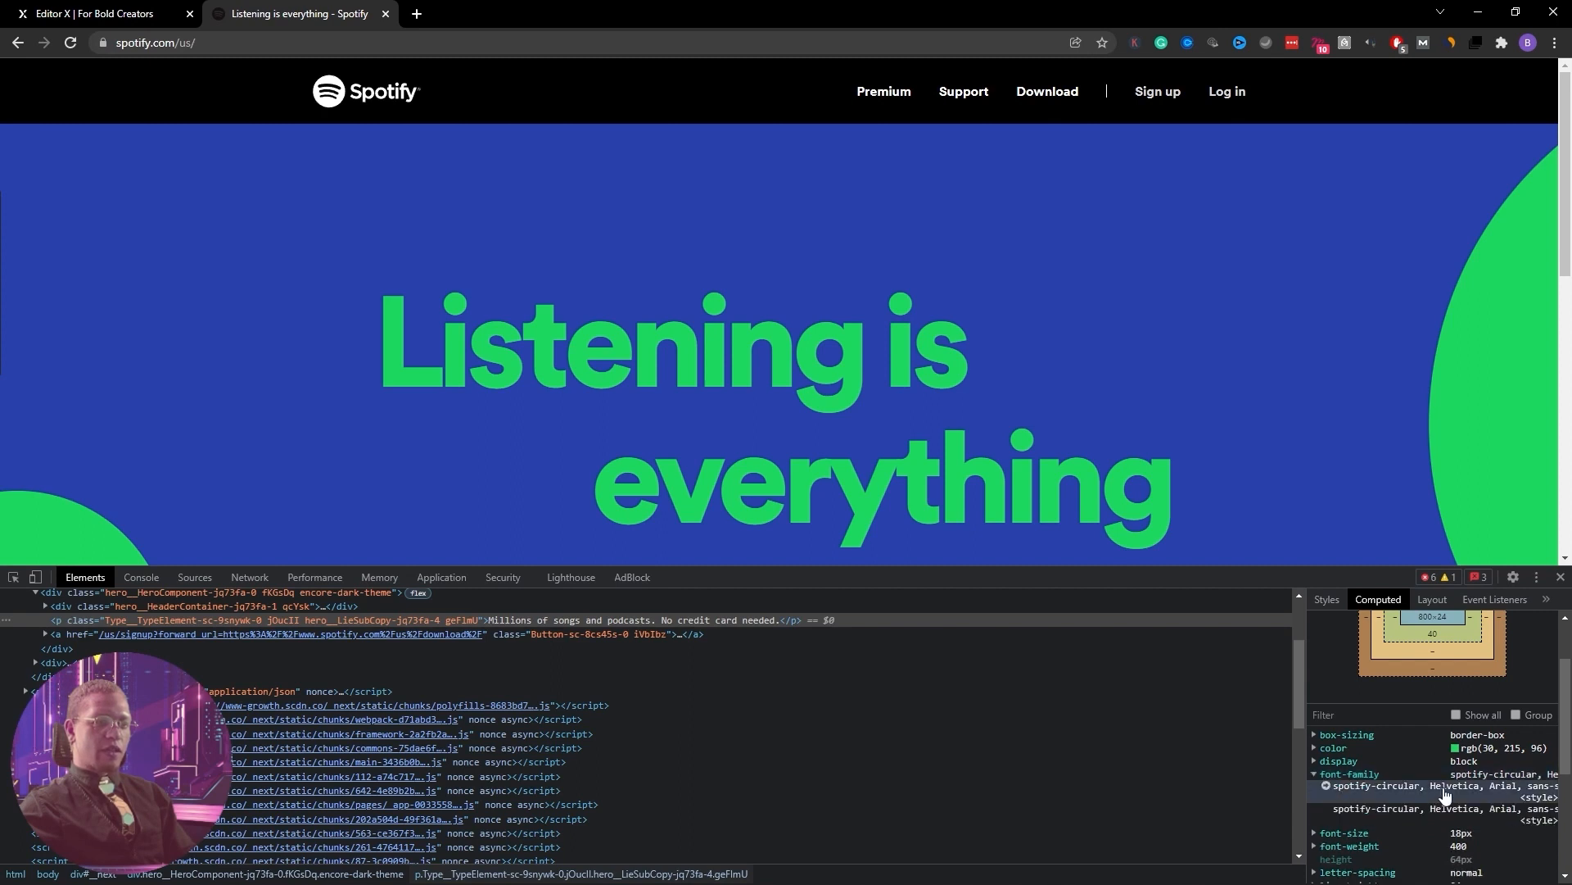
left_click_drag(1306, 754, 1090, 754)
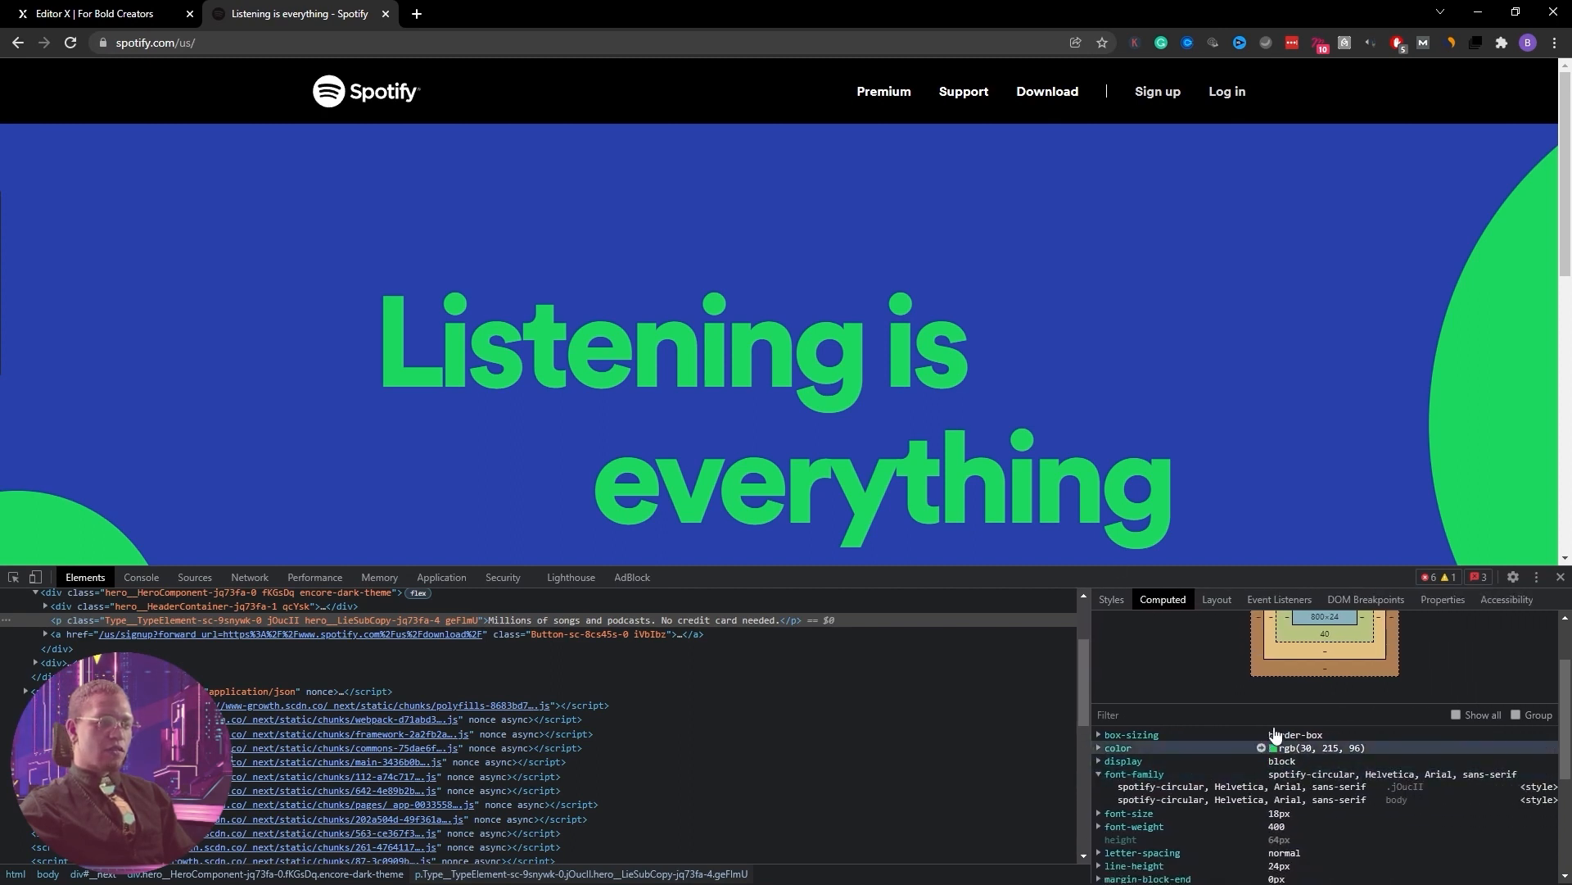
left_click(155, 15)
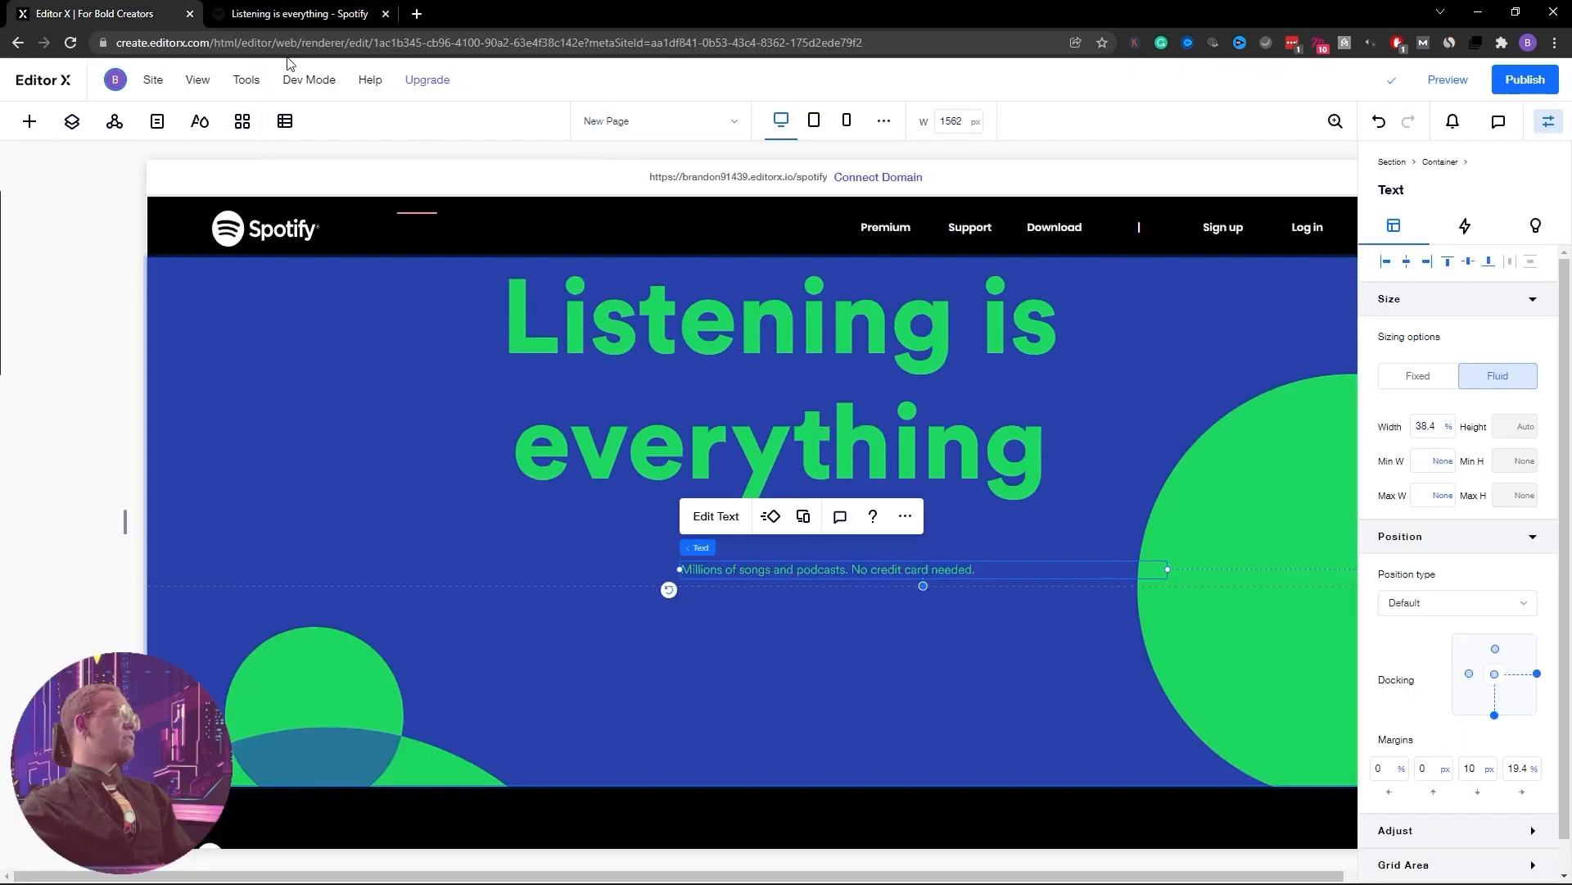
Change the subtitle font to Circular Std Book
left_click(713, 516)
left_click(856, 485)
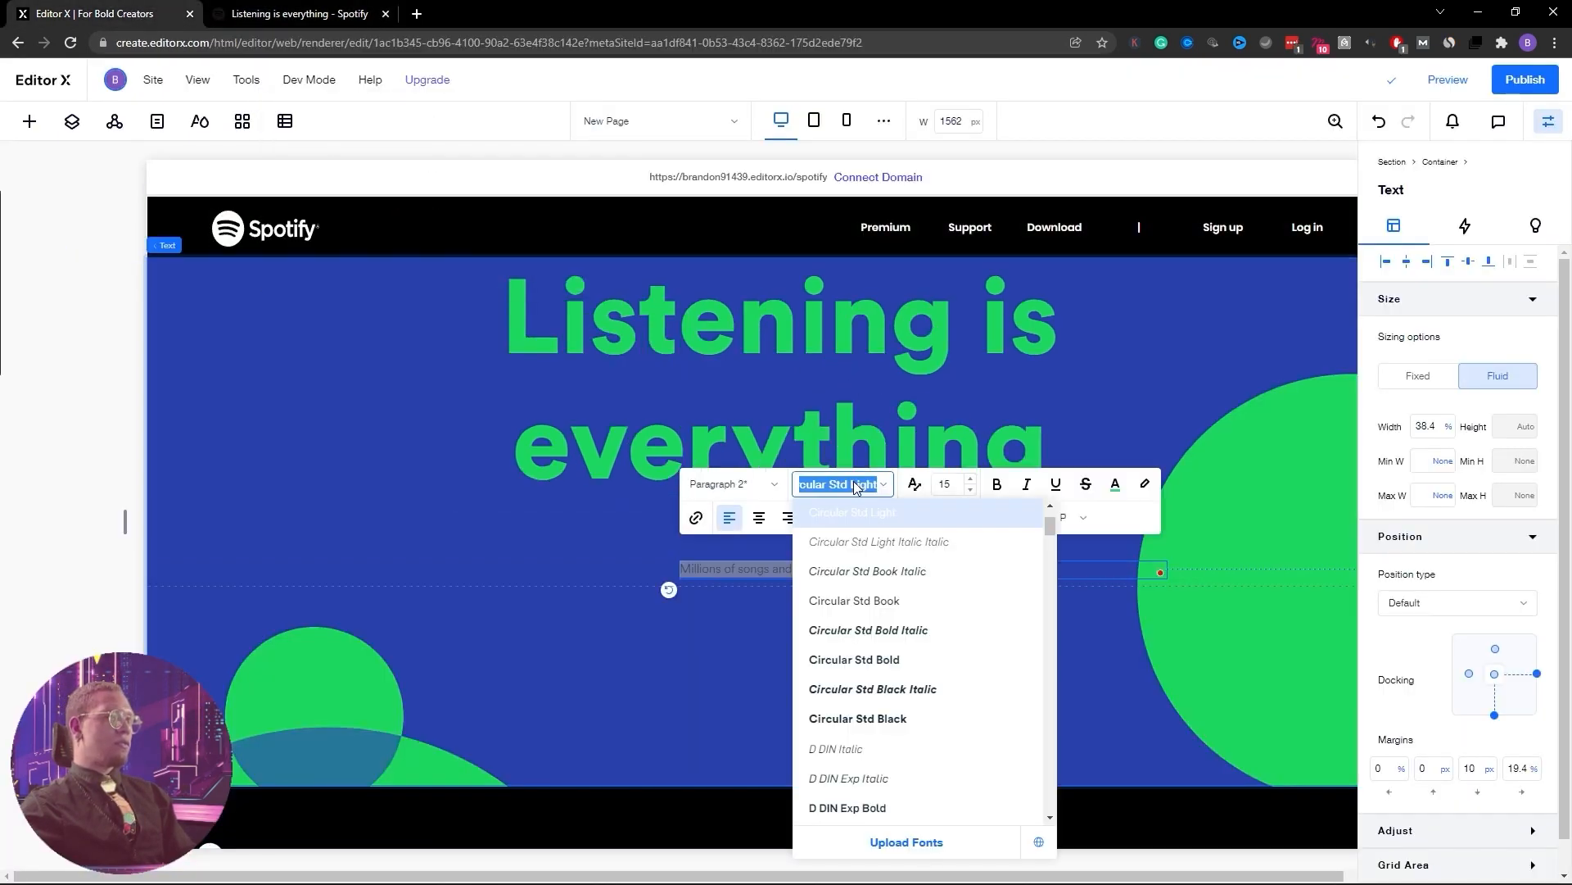
left_click(885, 604)
left_click(884, 635)
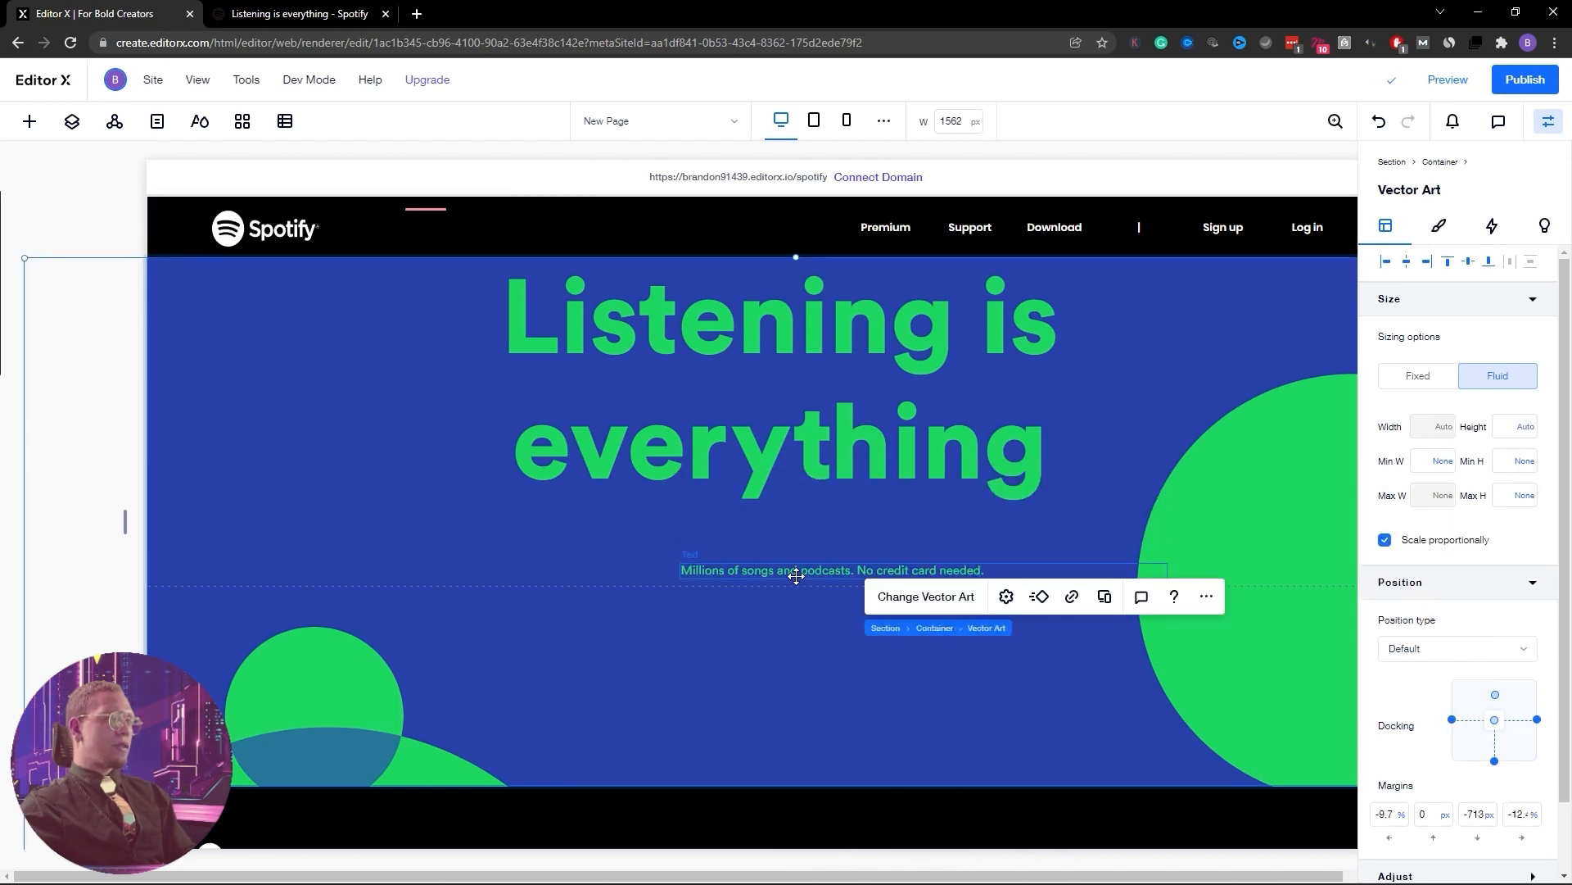
Centre the subtitle box horizontally and centre-align its text
left_click(790, 572)
left_click(1407, 262)
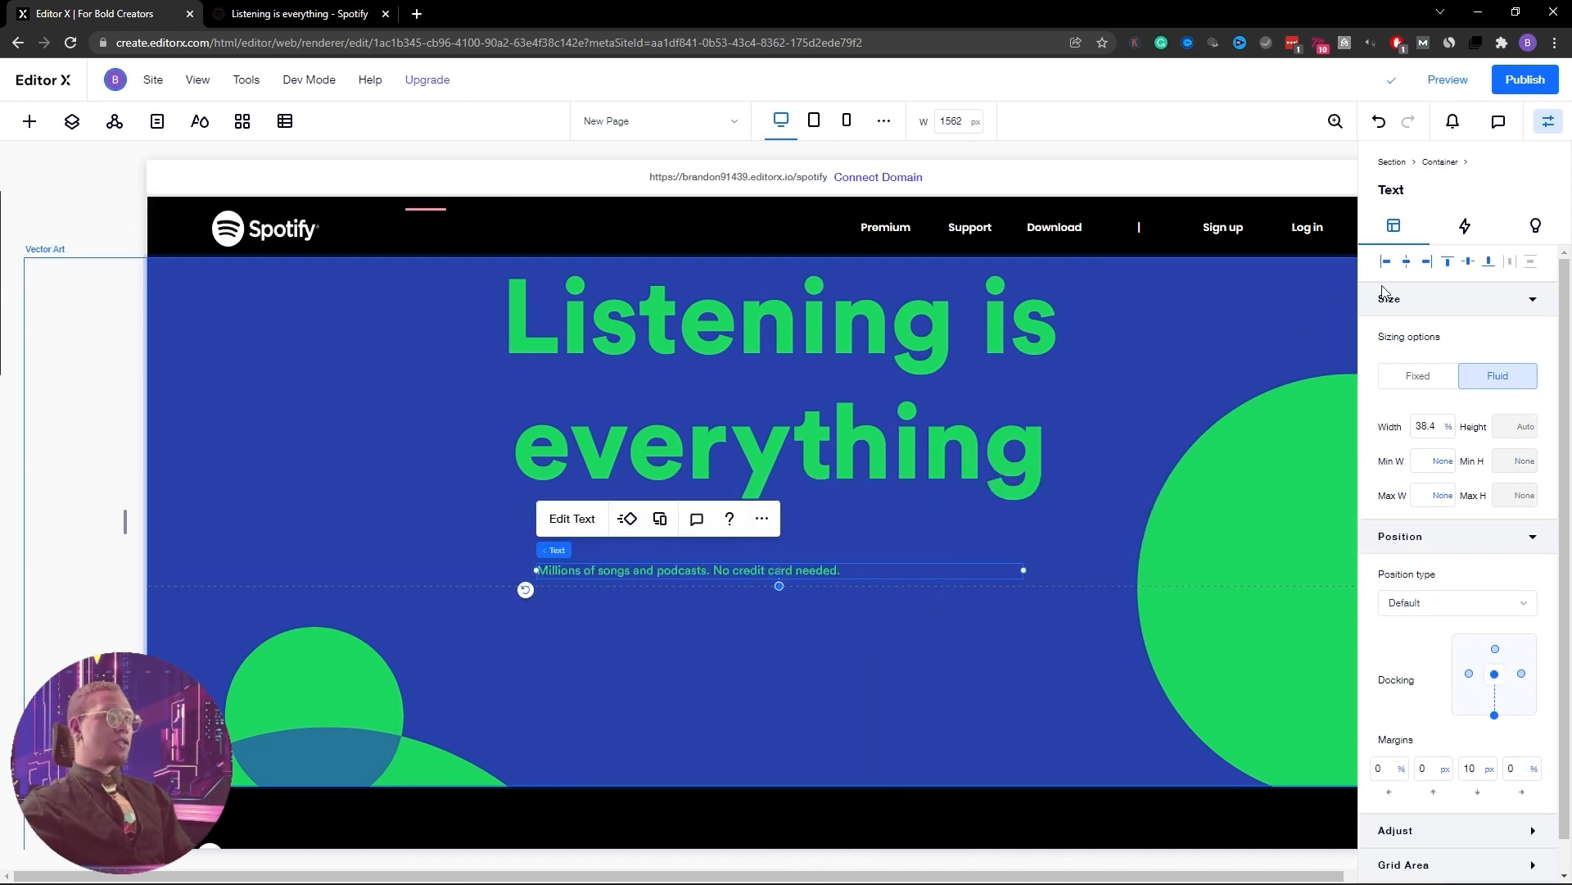
left_click(572, 518)
left_click(683, 524)
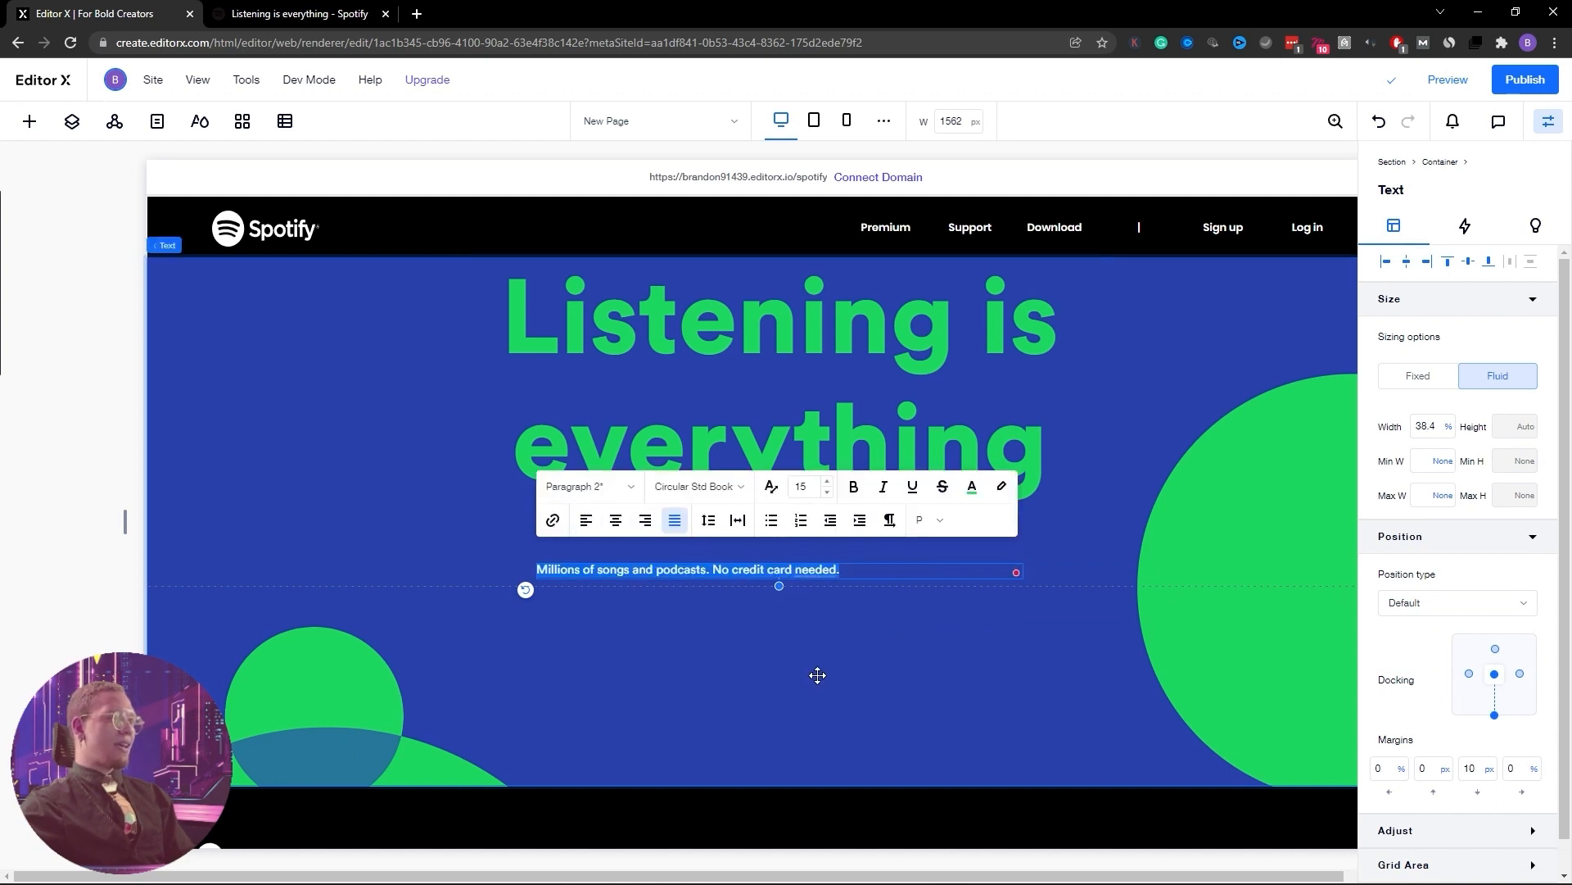
left_click(615, 520)
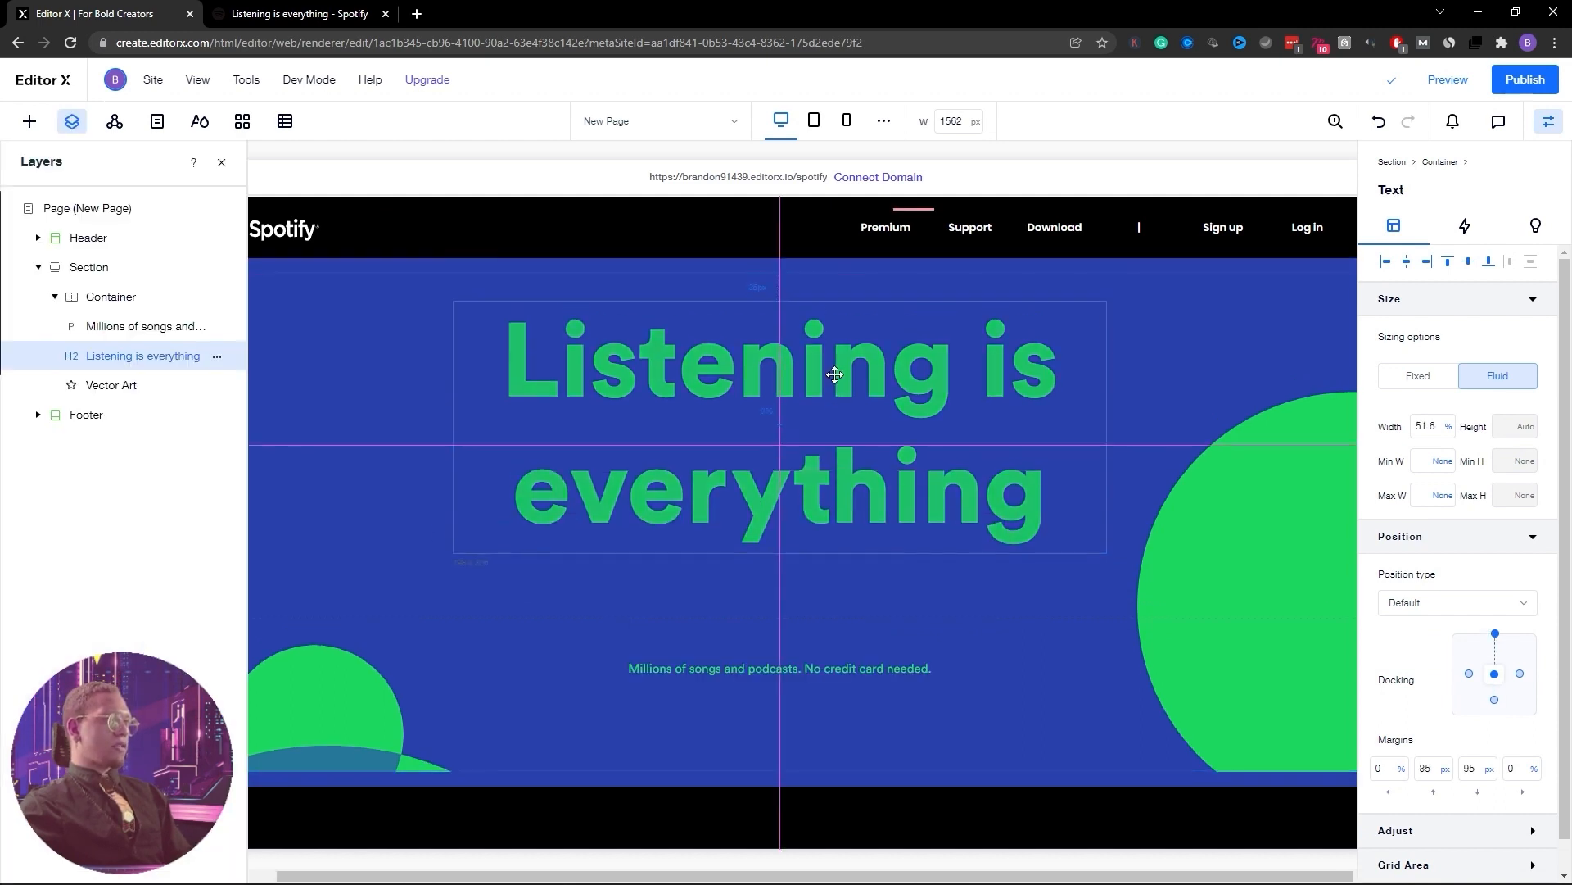
Move the Listening is everything heading lower in the hero
left_click_drag(834, 352, 833, 386)
left_click_drag(878, 575, 878, 576)
scroll(891, 593, "down", 2)
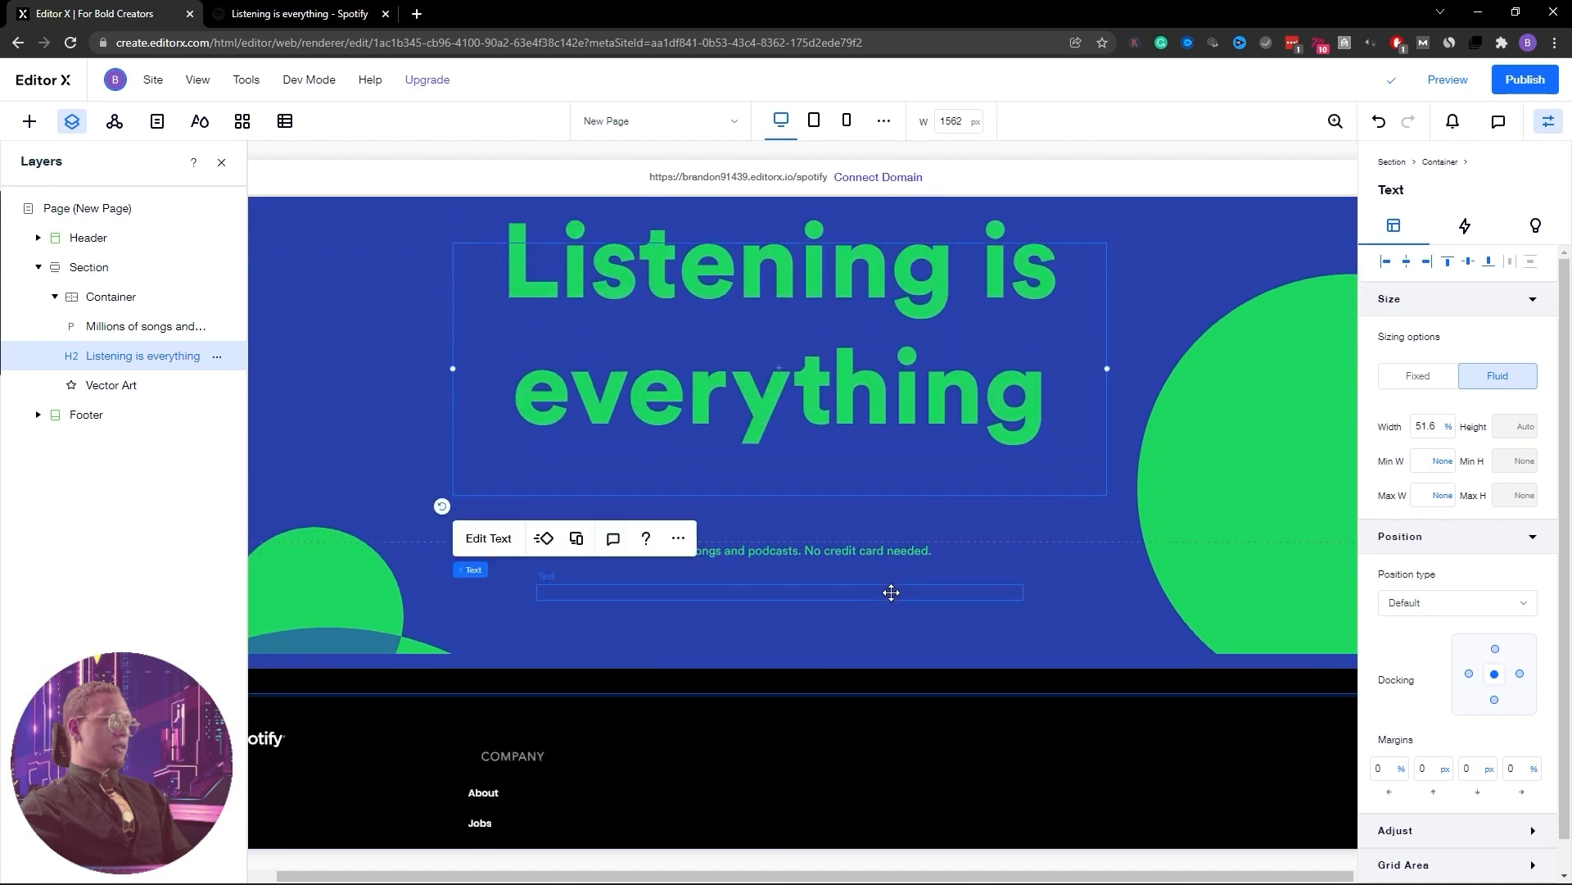
Shrink the hero container's top grid row to 359px in grid editing
left_click(695, 539)
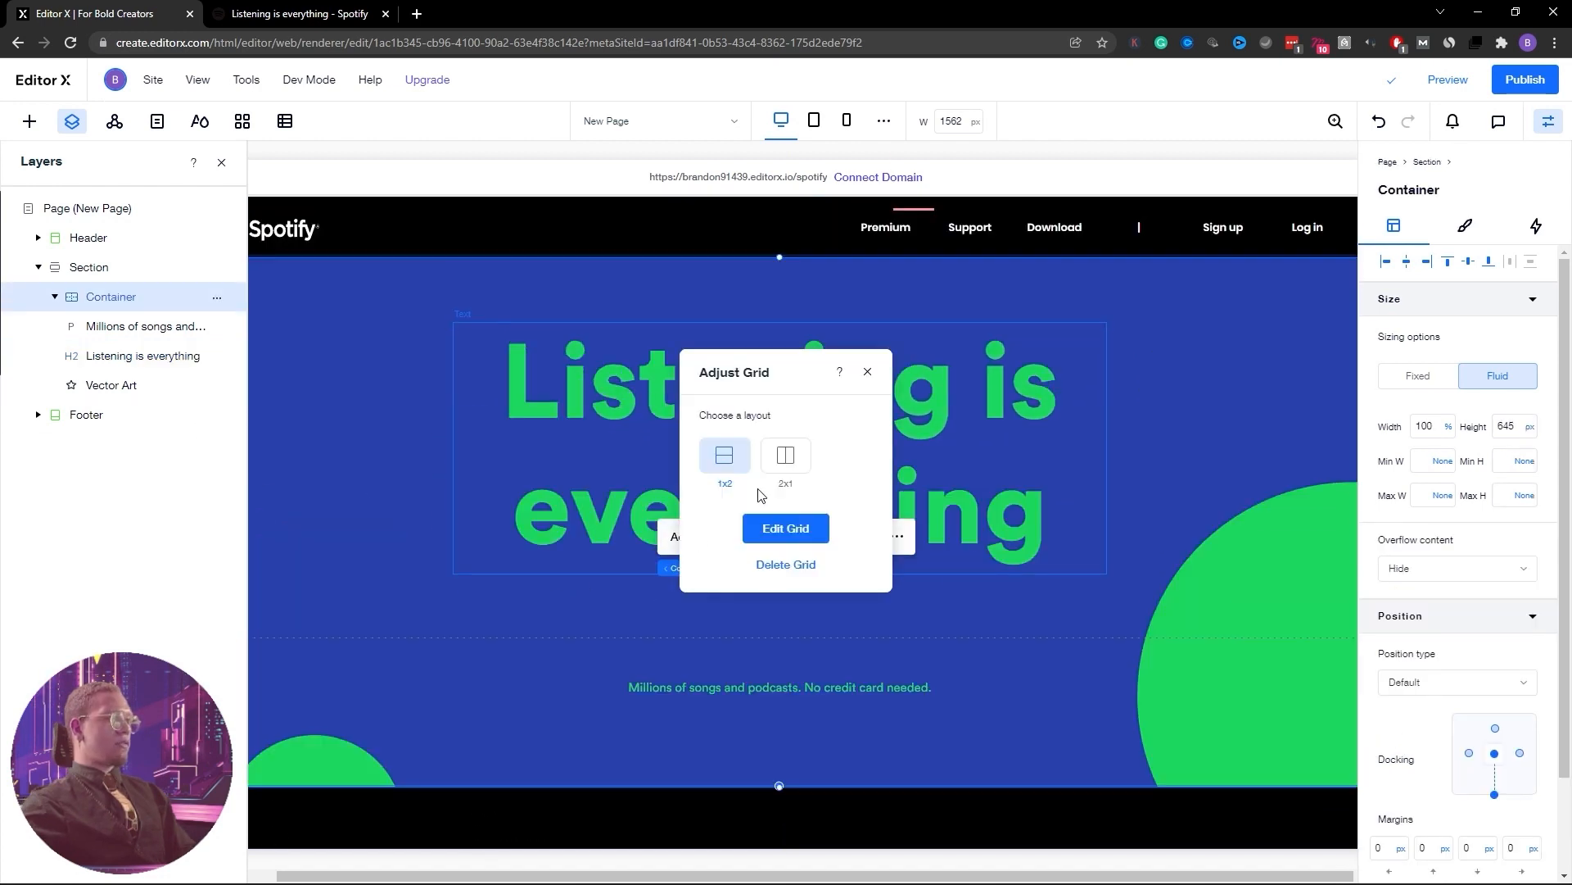
left_click(786, 528)
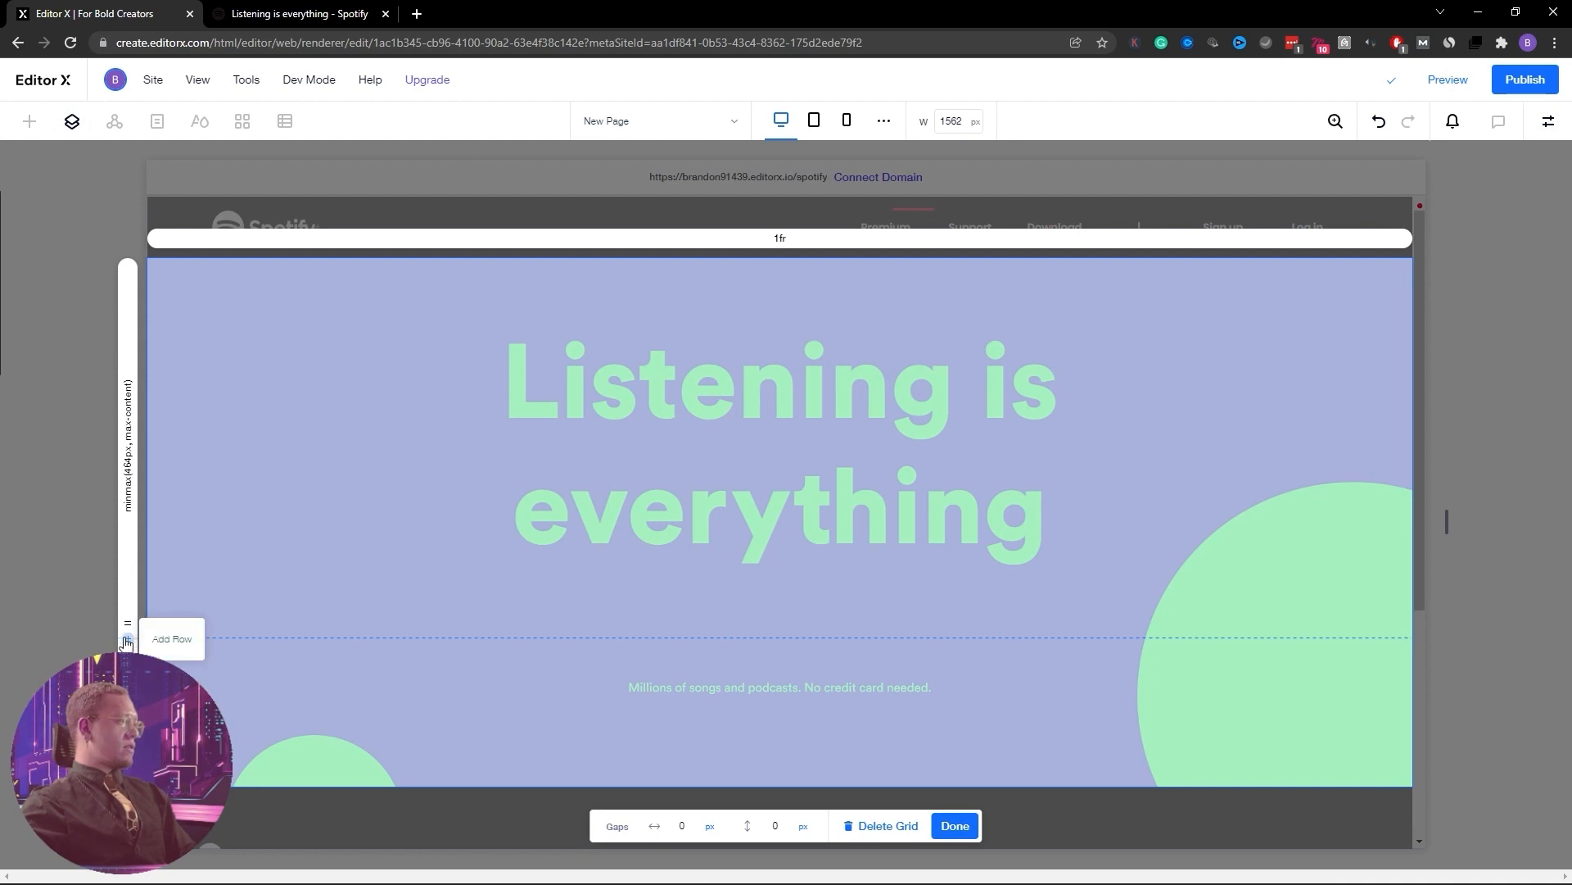
left_click_drag(130, 624, 144, 516)
scroll(145, 544, "down", 5)
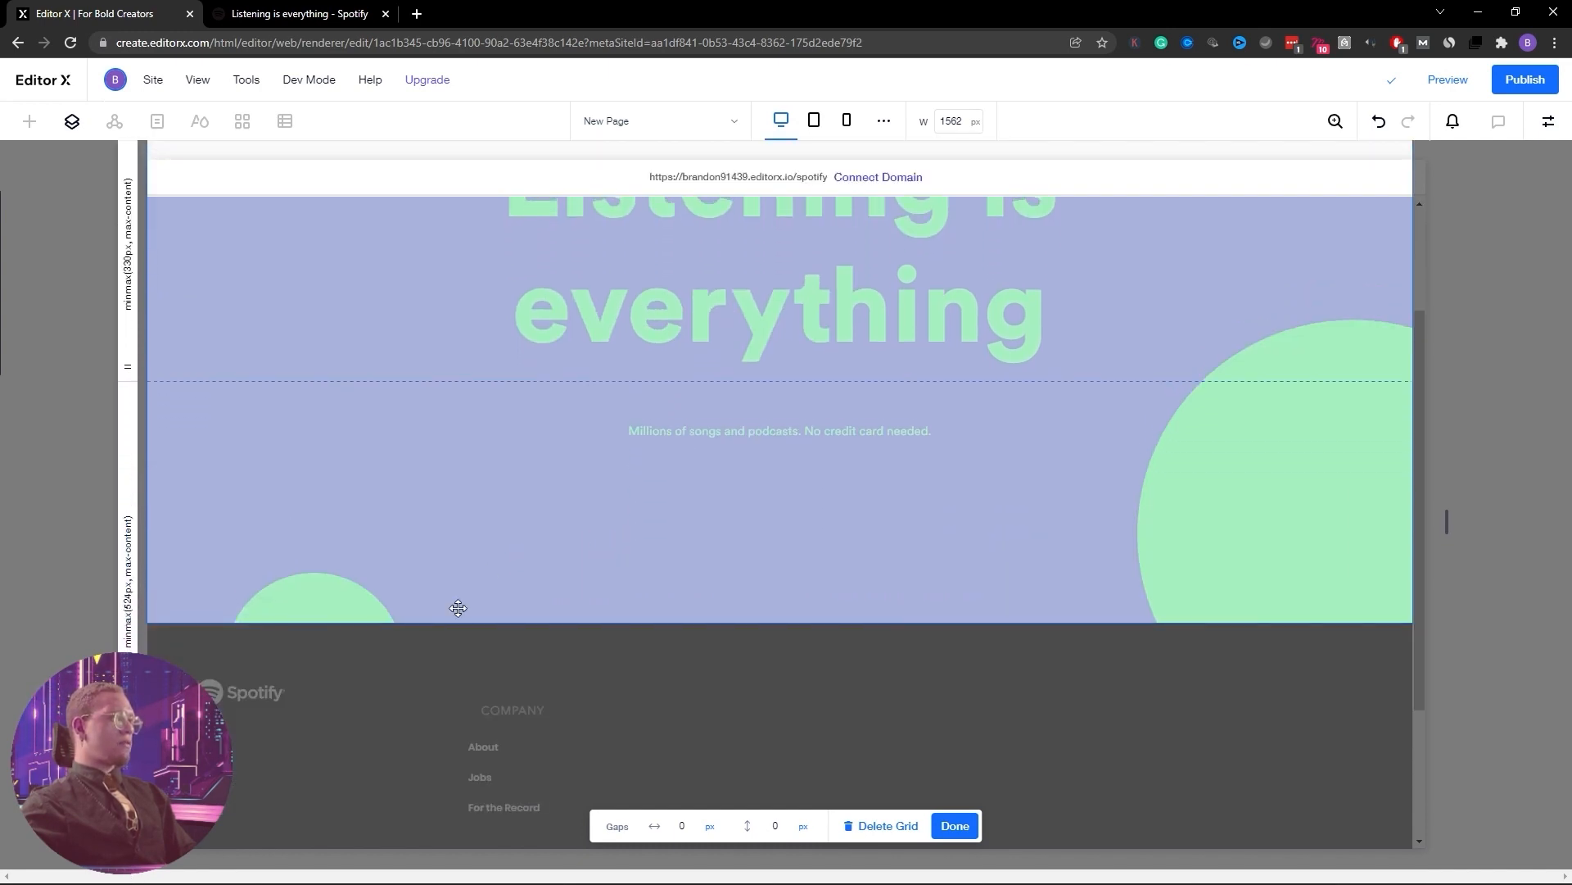
scroll(498, 549, "up", 2)
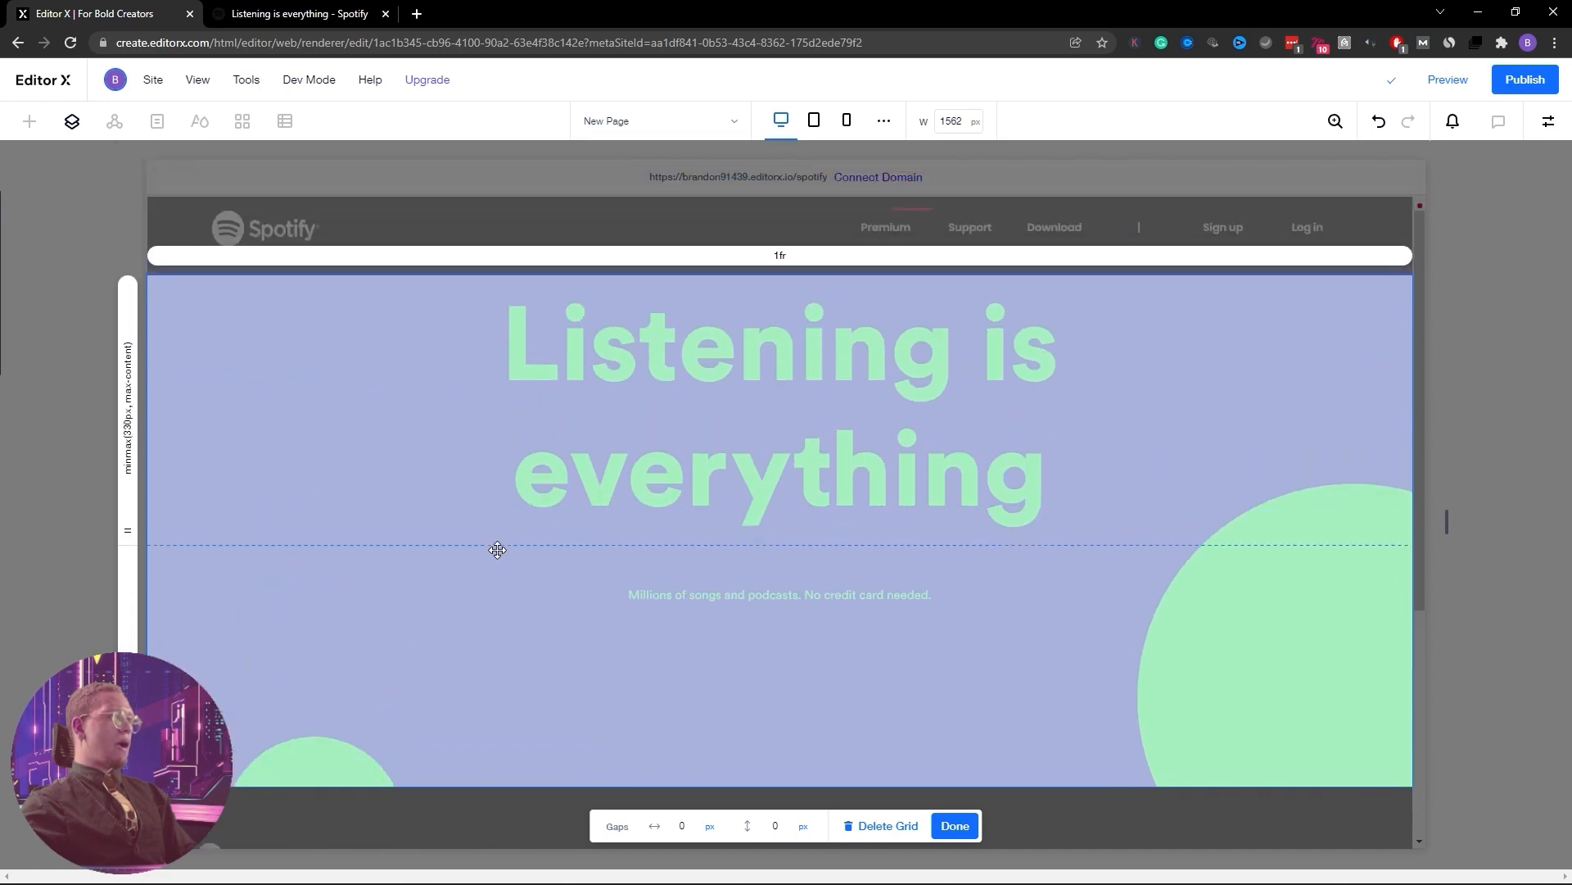
left_click(950, 825)
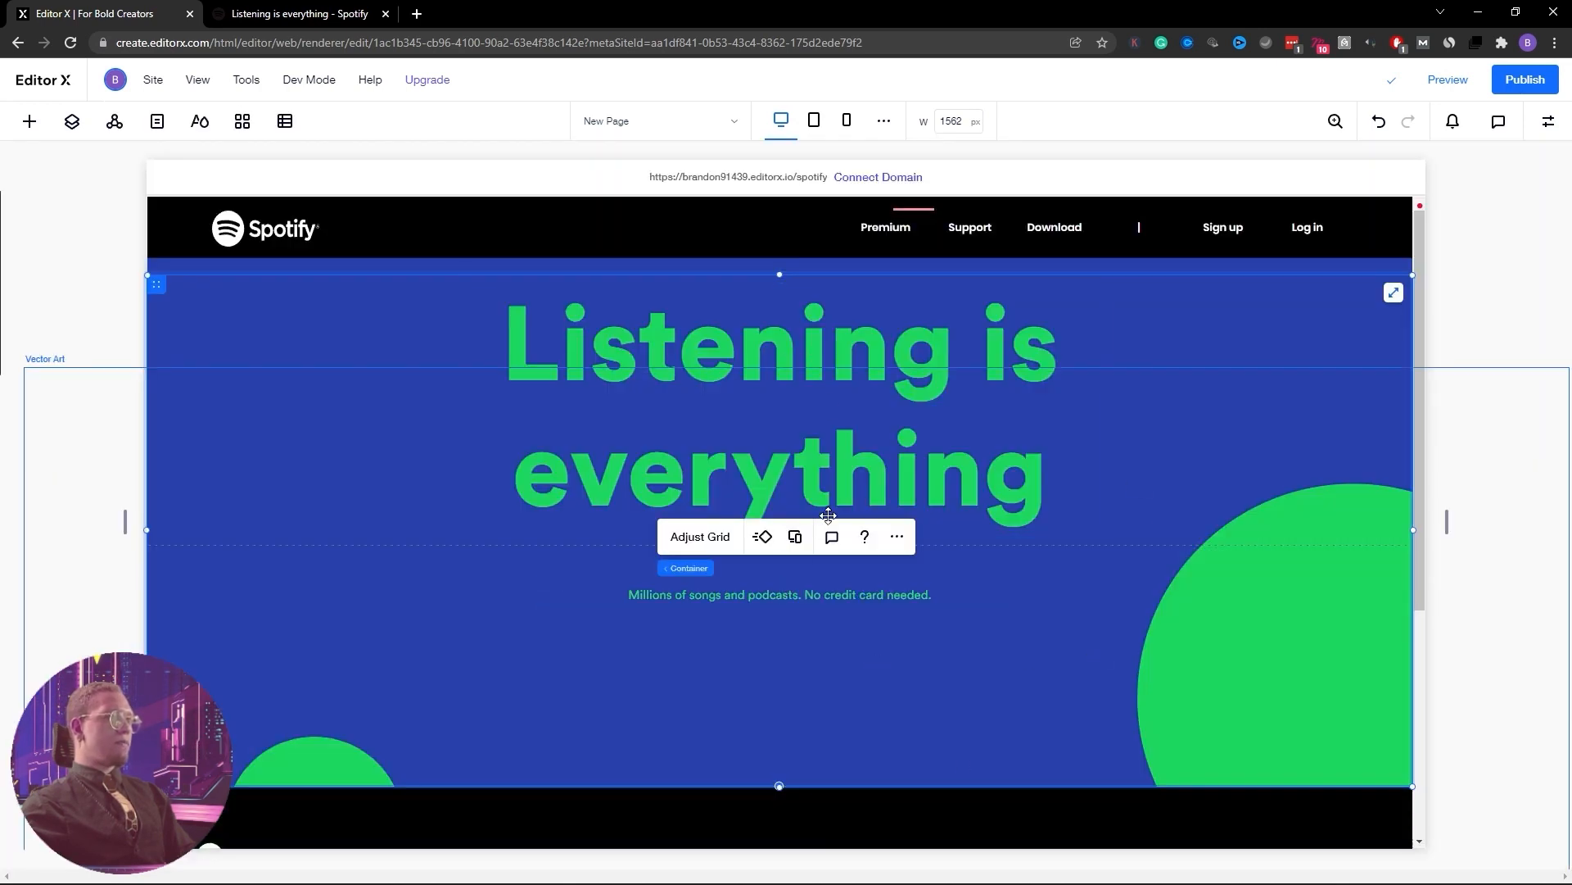
Nudge the subtitle up and add a new button placed below it
left_click_drag(835, 595, 838, 575)
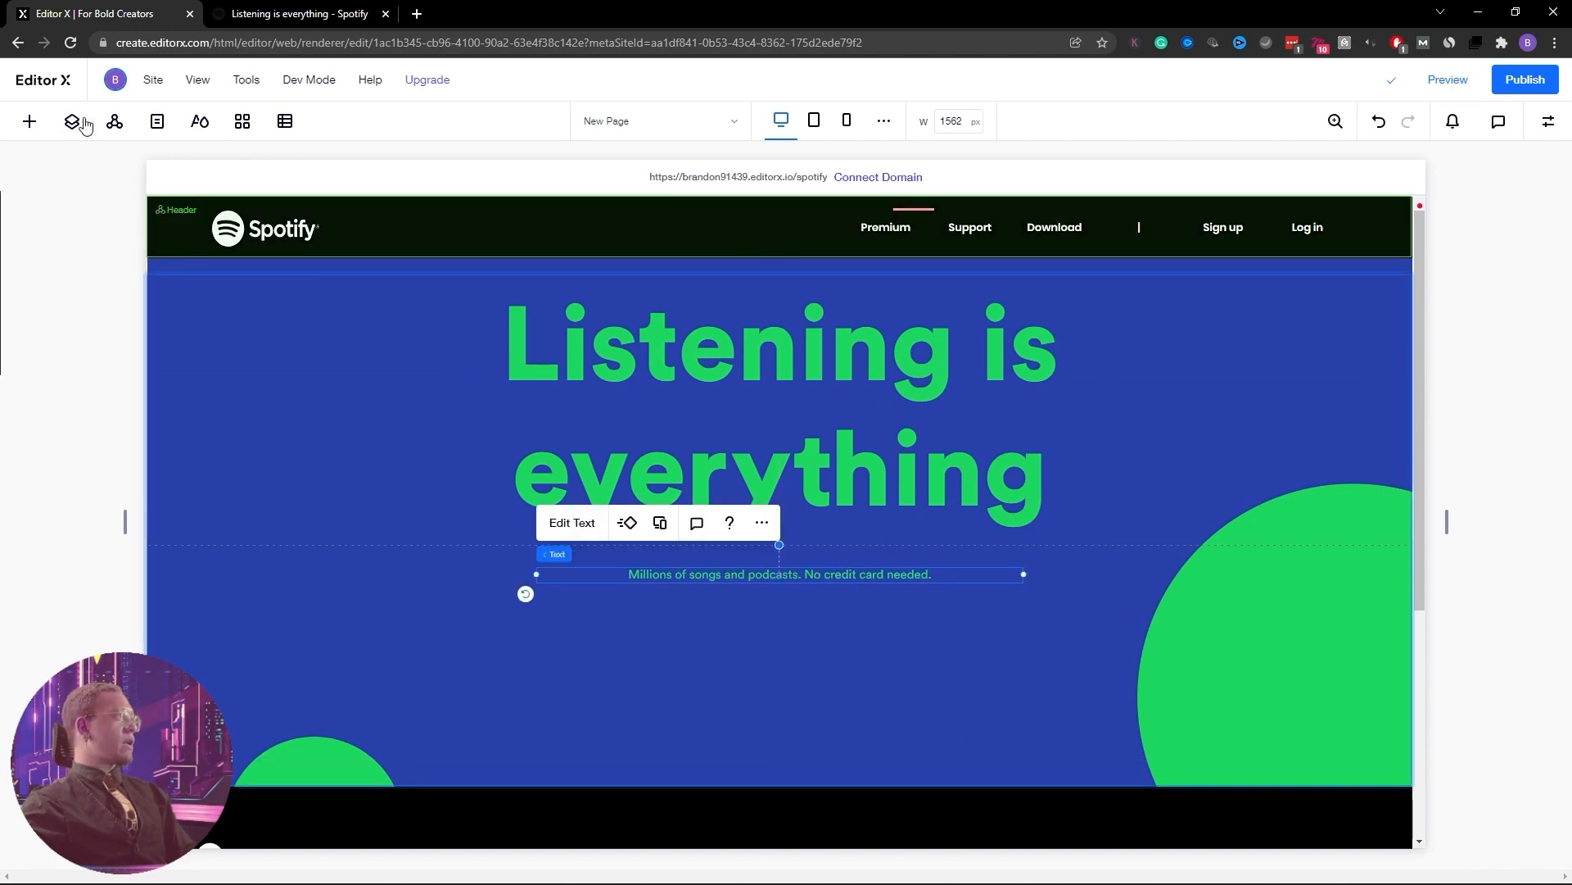
left_click(30, 121)
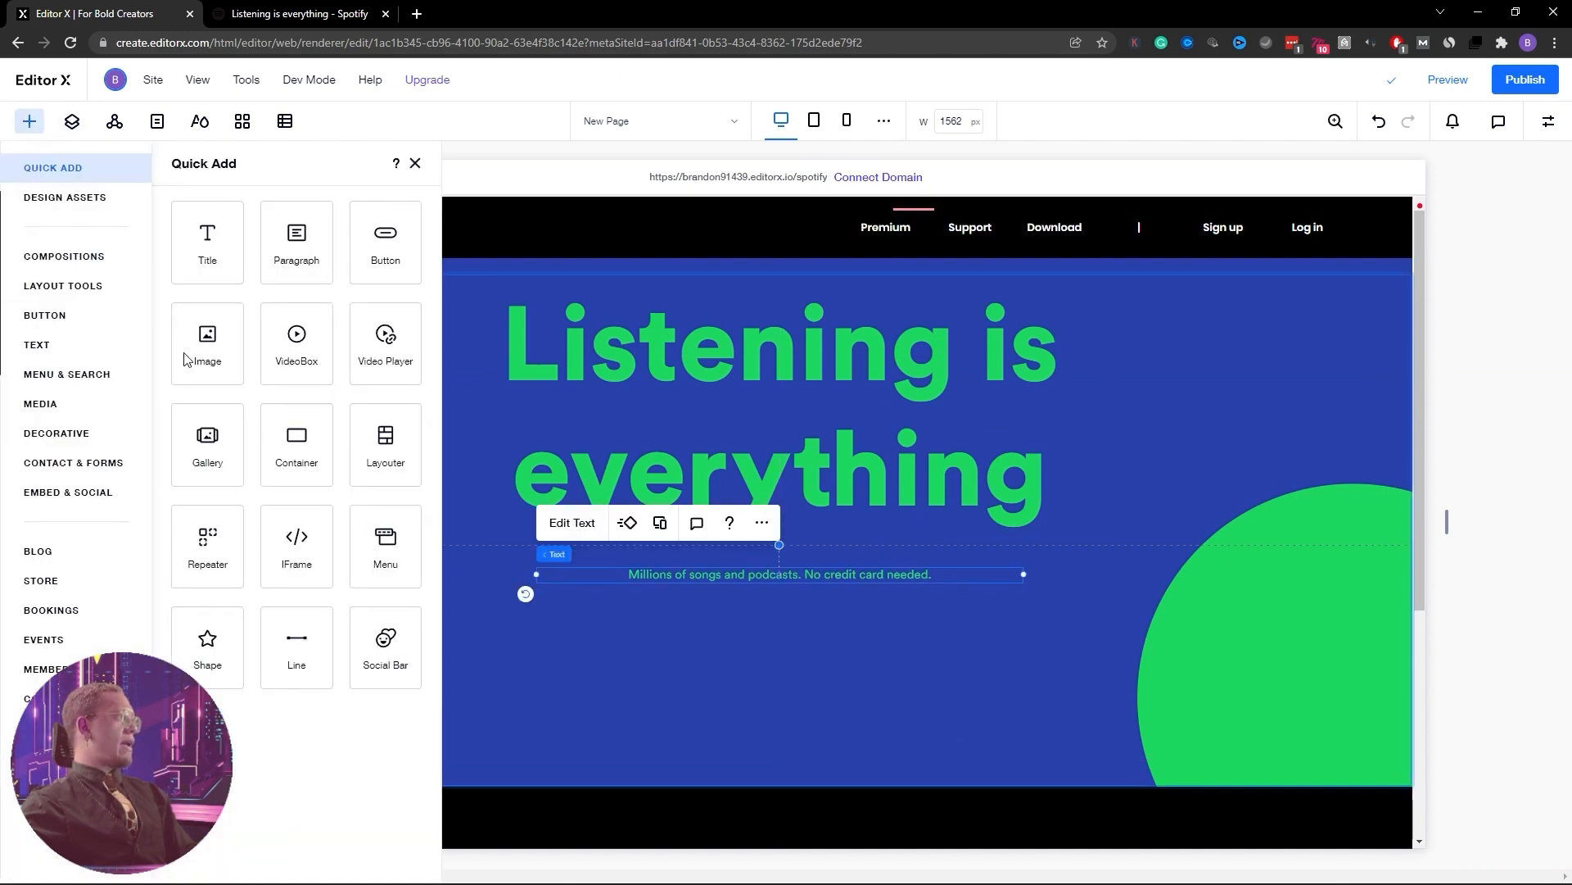
left_click(381, 237)
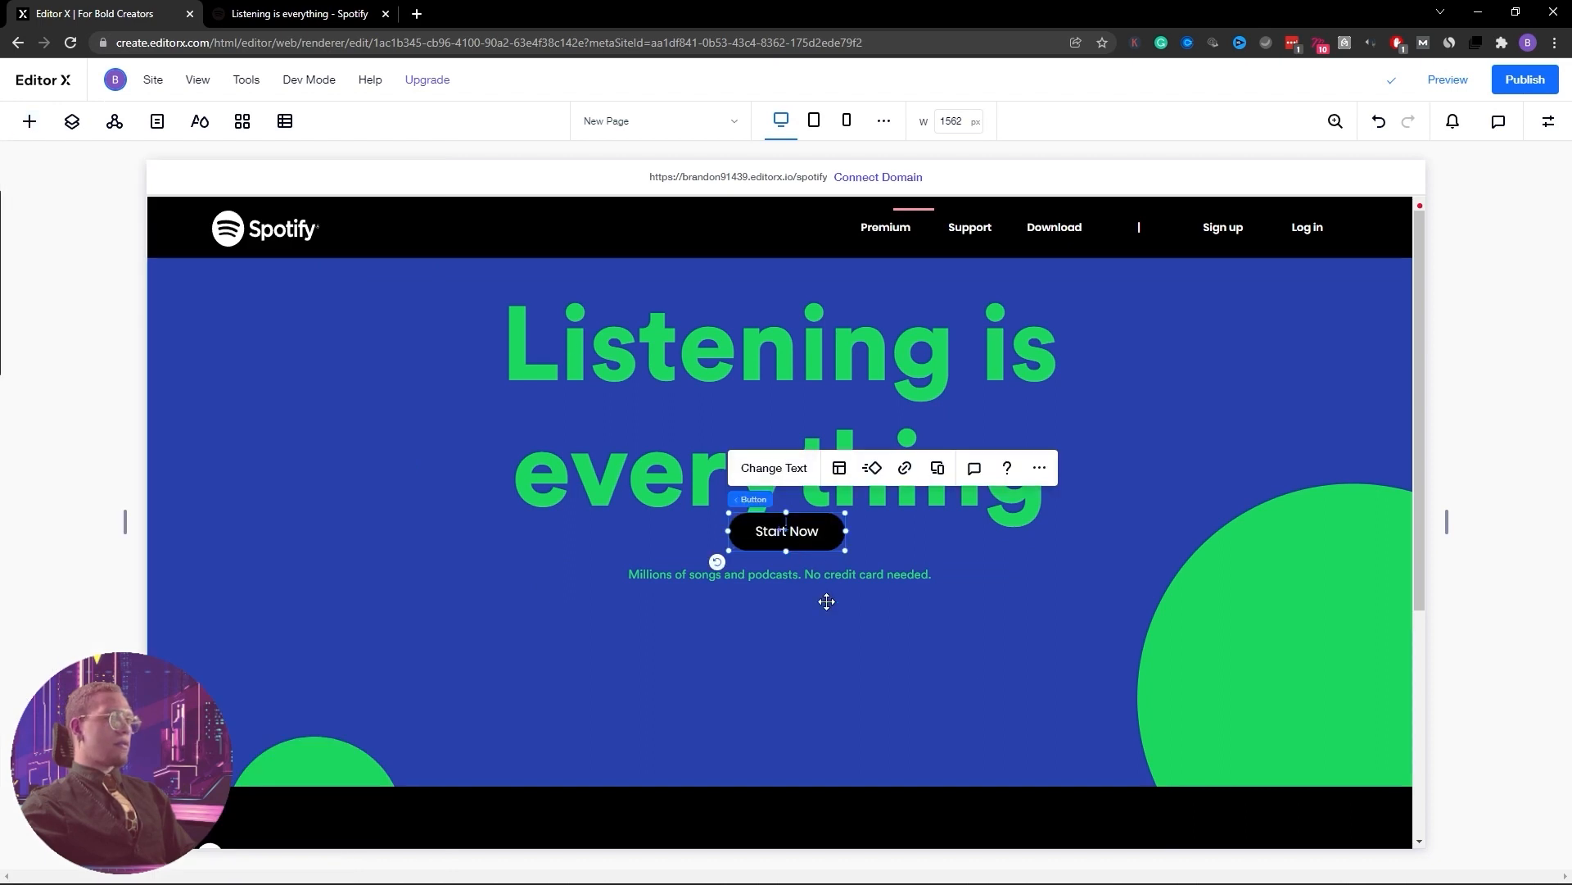
left_click_drag(819, 530, 812, 616)
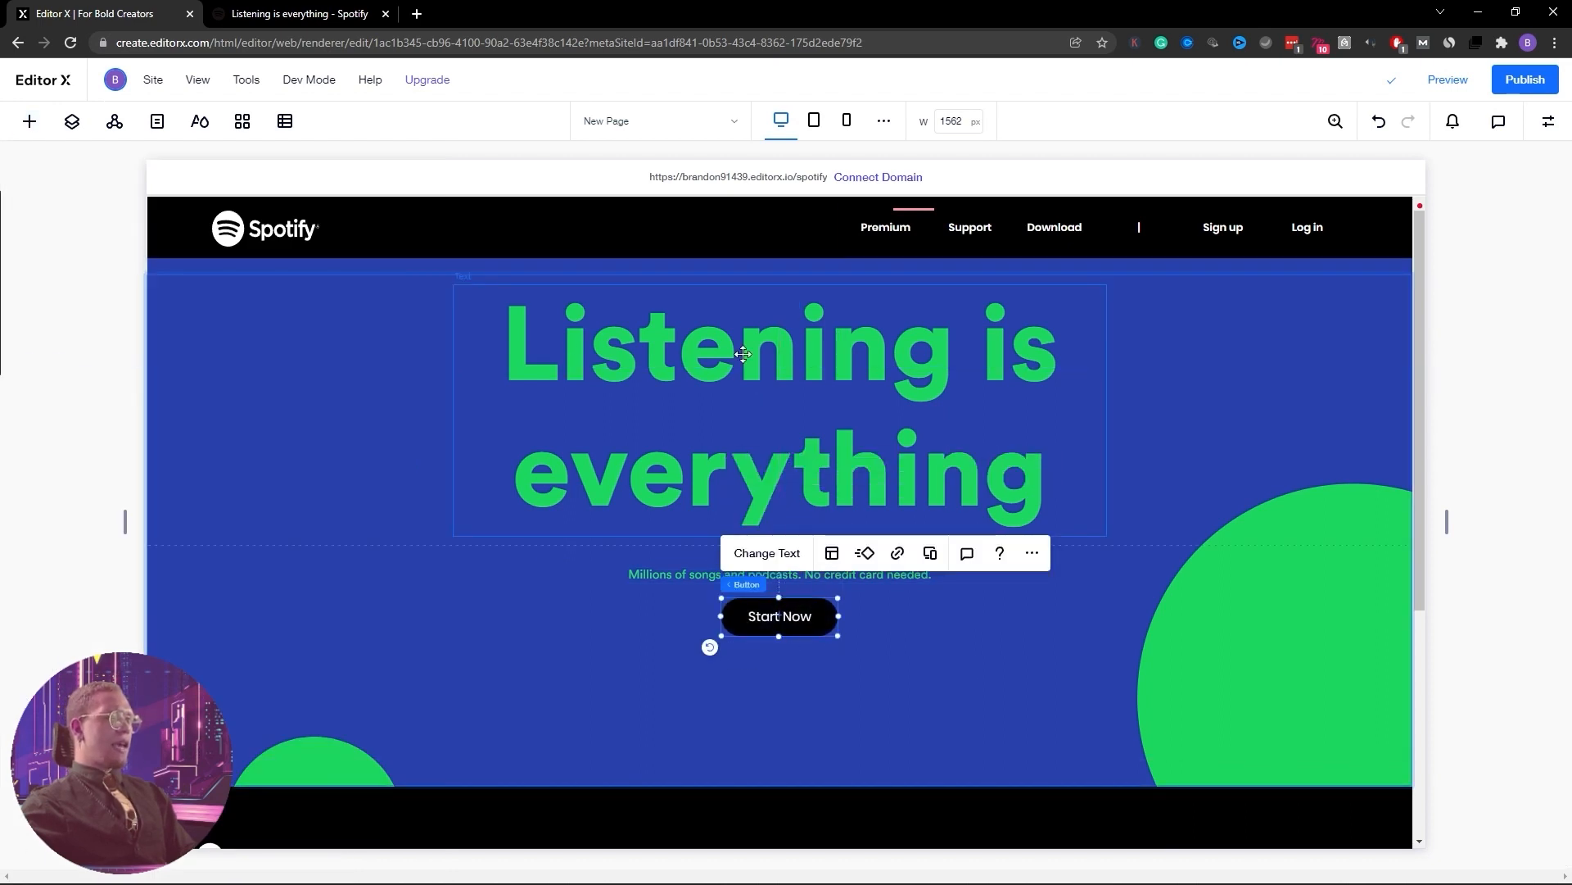
Copy the GET SPOTIFY FREE label from Spotify's DevTools and paste it as the button text
left_click(300, 12)
scroll(508, 456, "down", 3)
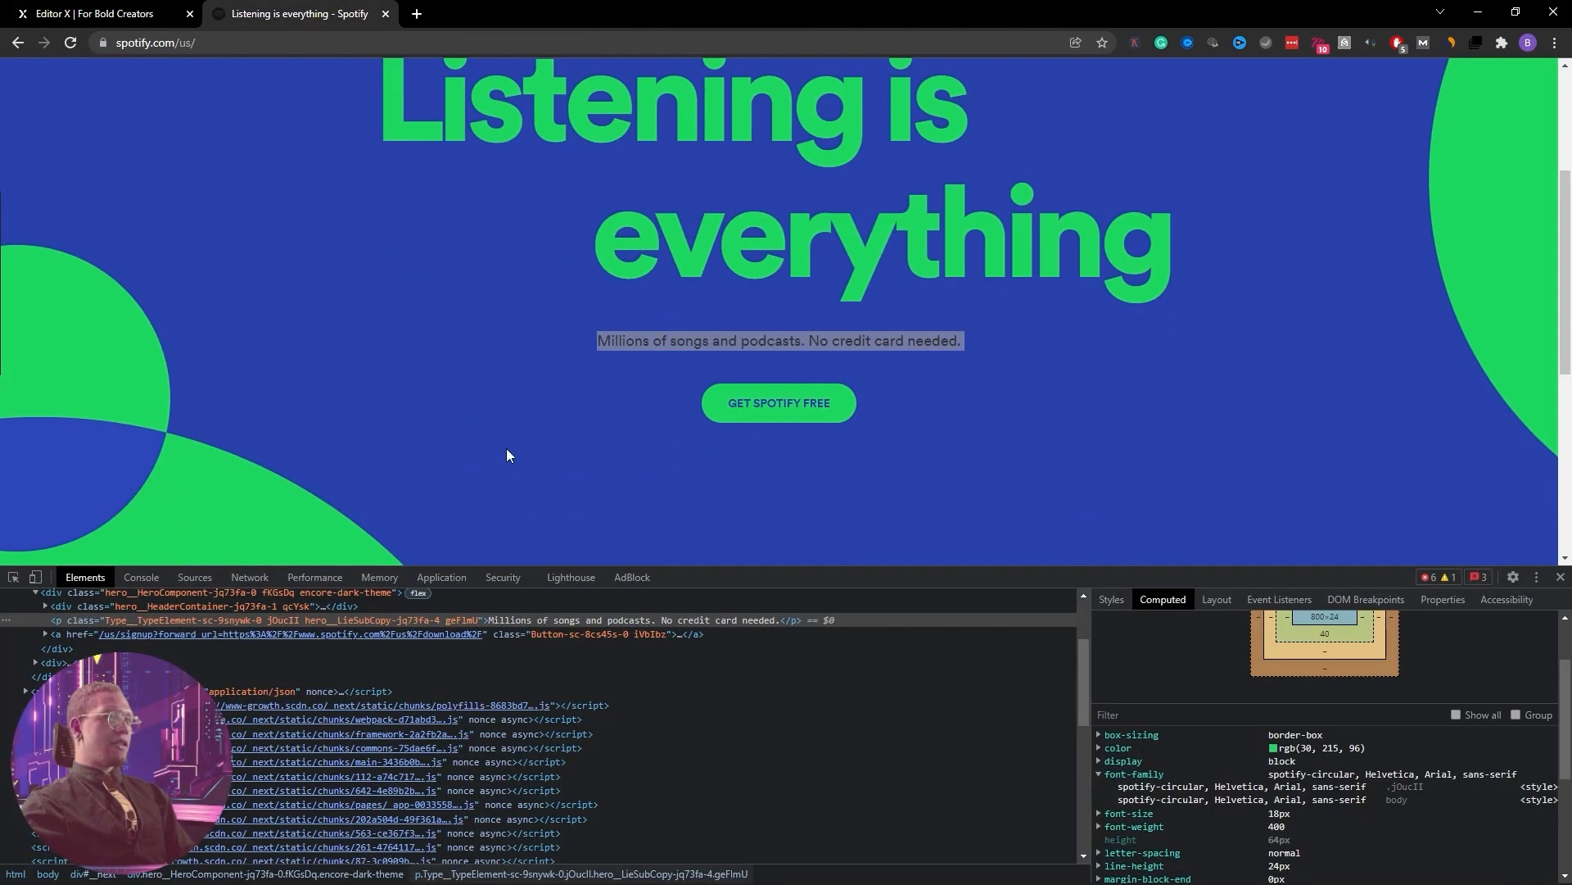
left_click(14, 578)
left_click(811, 404)
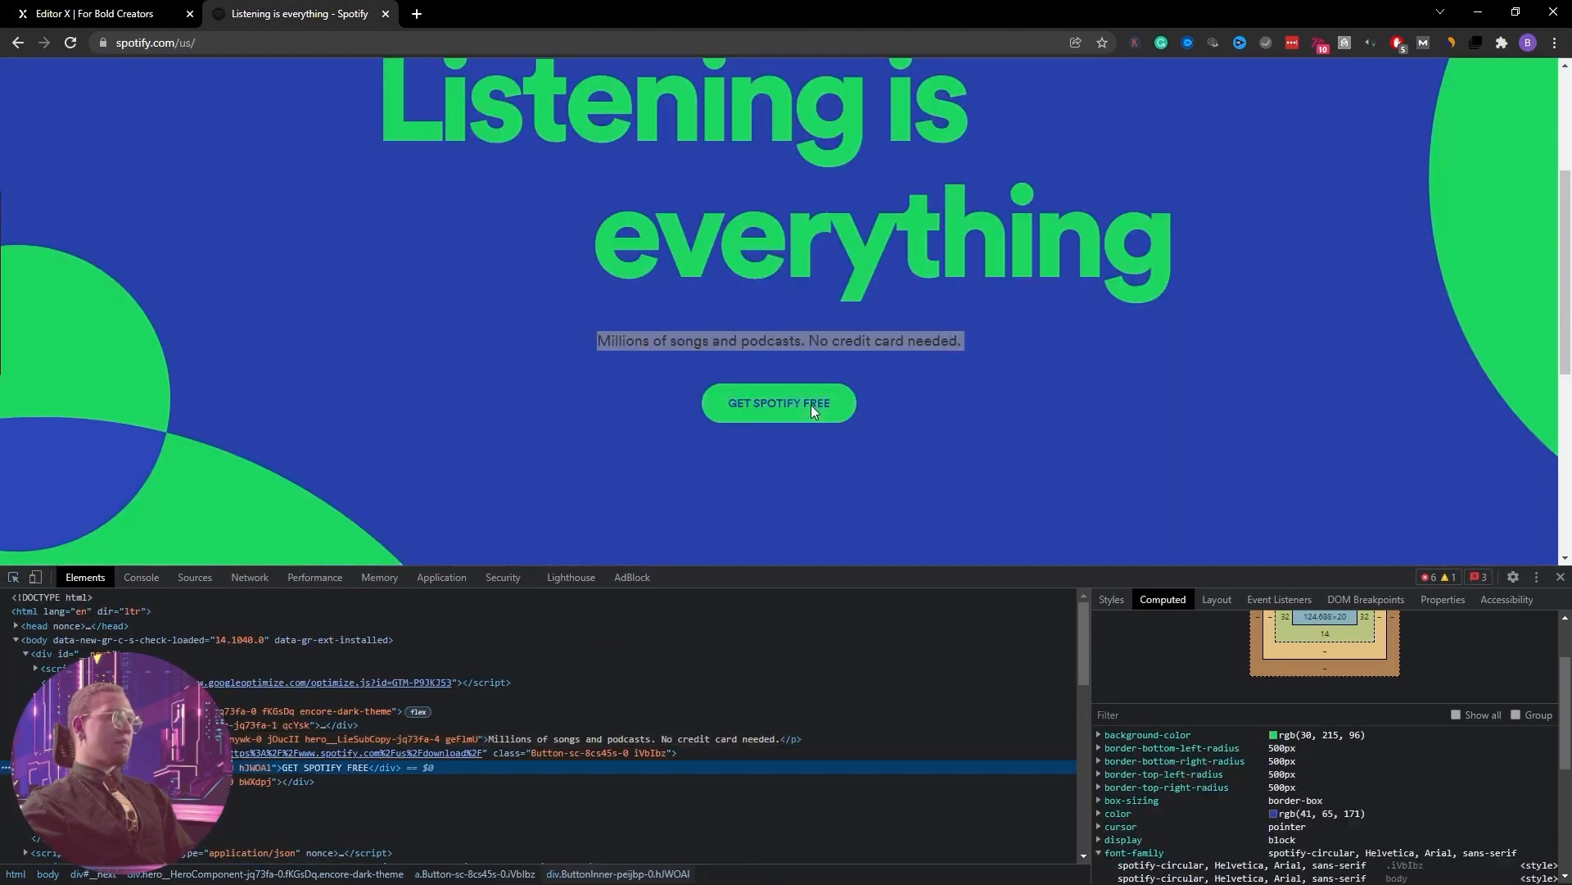
double_click(317, 763)
key("ctrl+c")
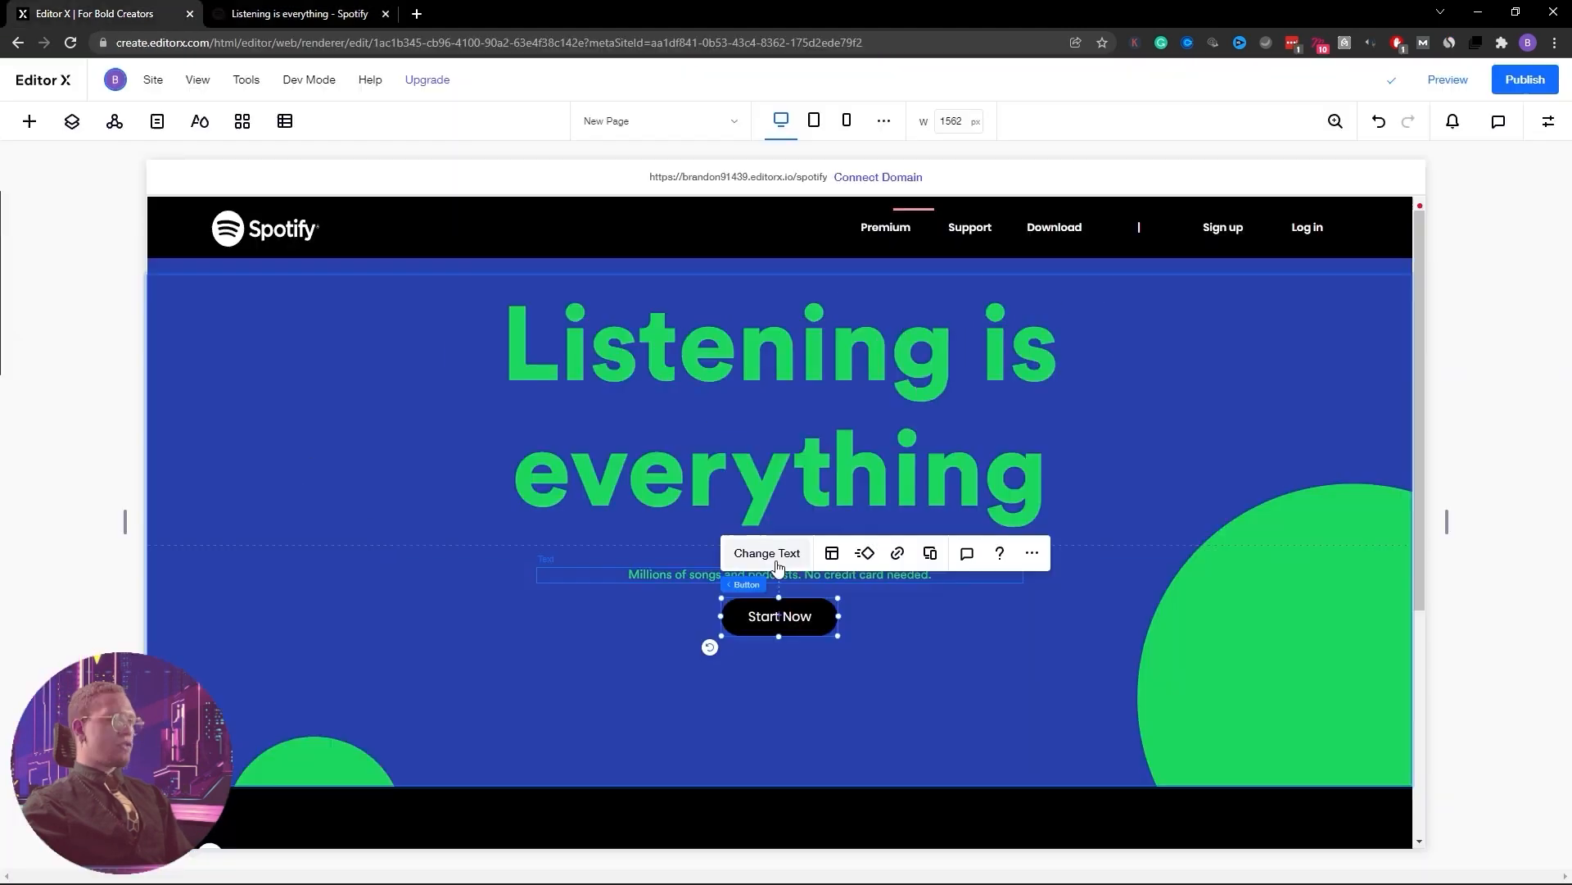
left_click(779, 562)
left_click(983, 693)
key("ctrl+v")
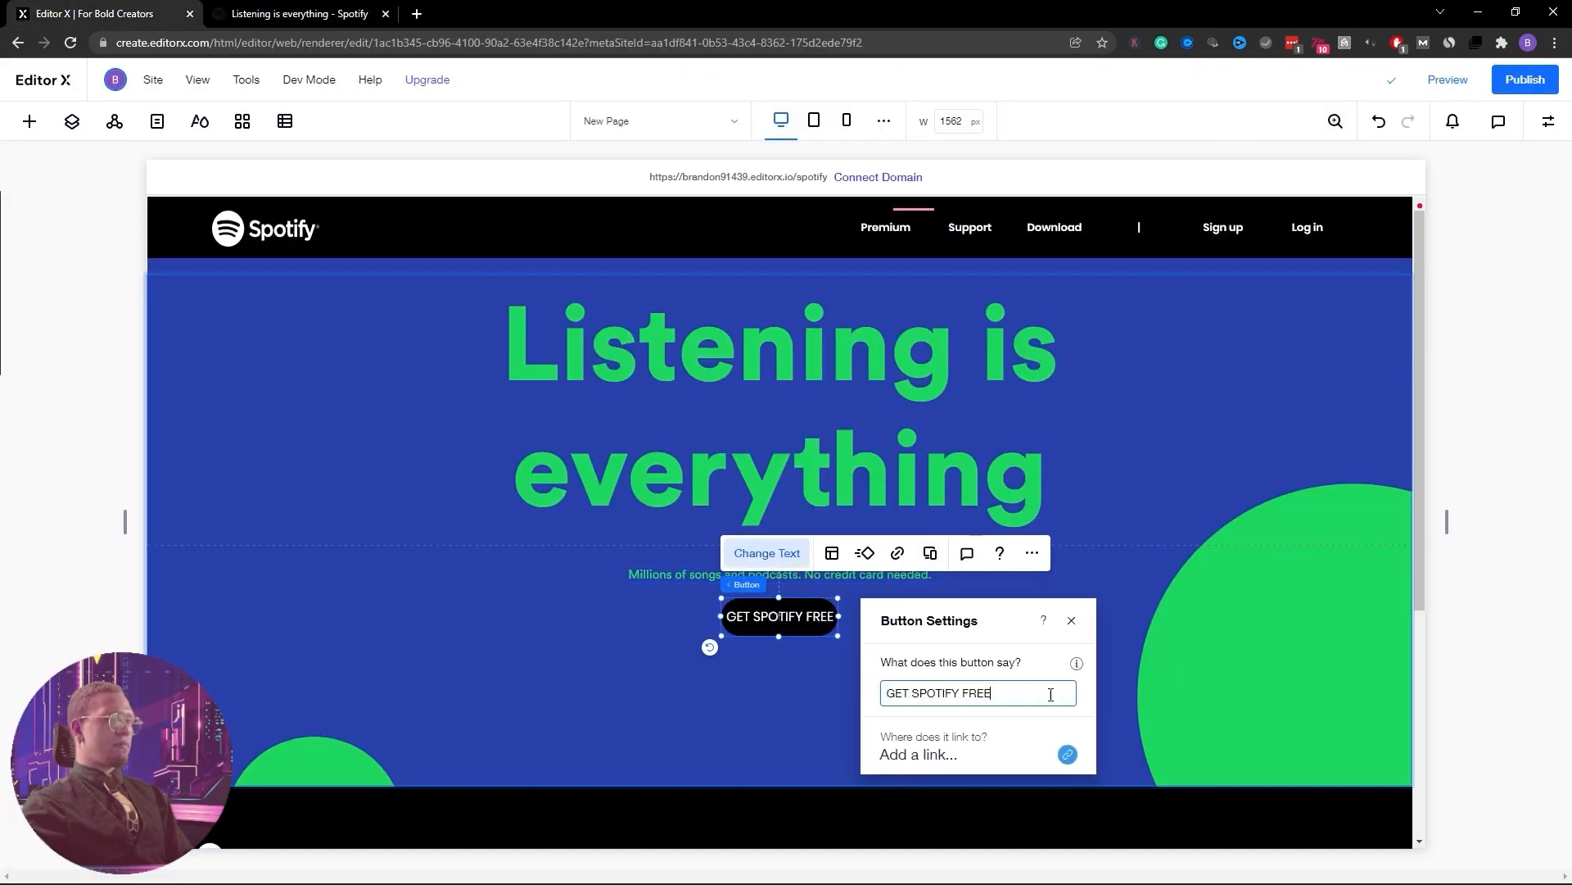
Widen the GET SPOTIFY FREE button to 181 px and give it a green #1ED760 fill
left_click(1192, 665)
left_click(832, 628)
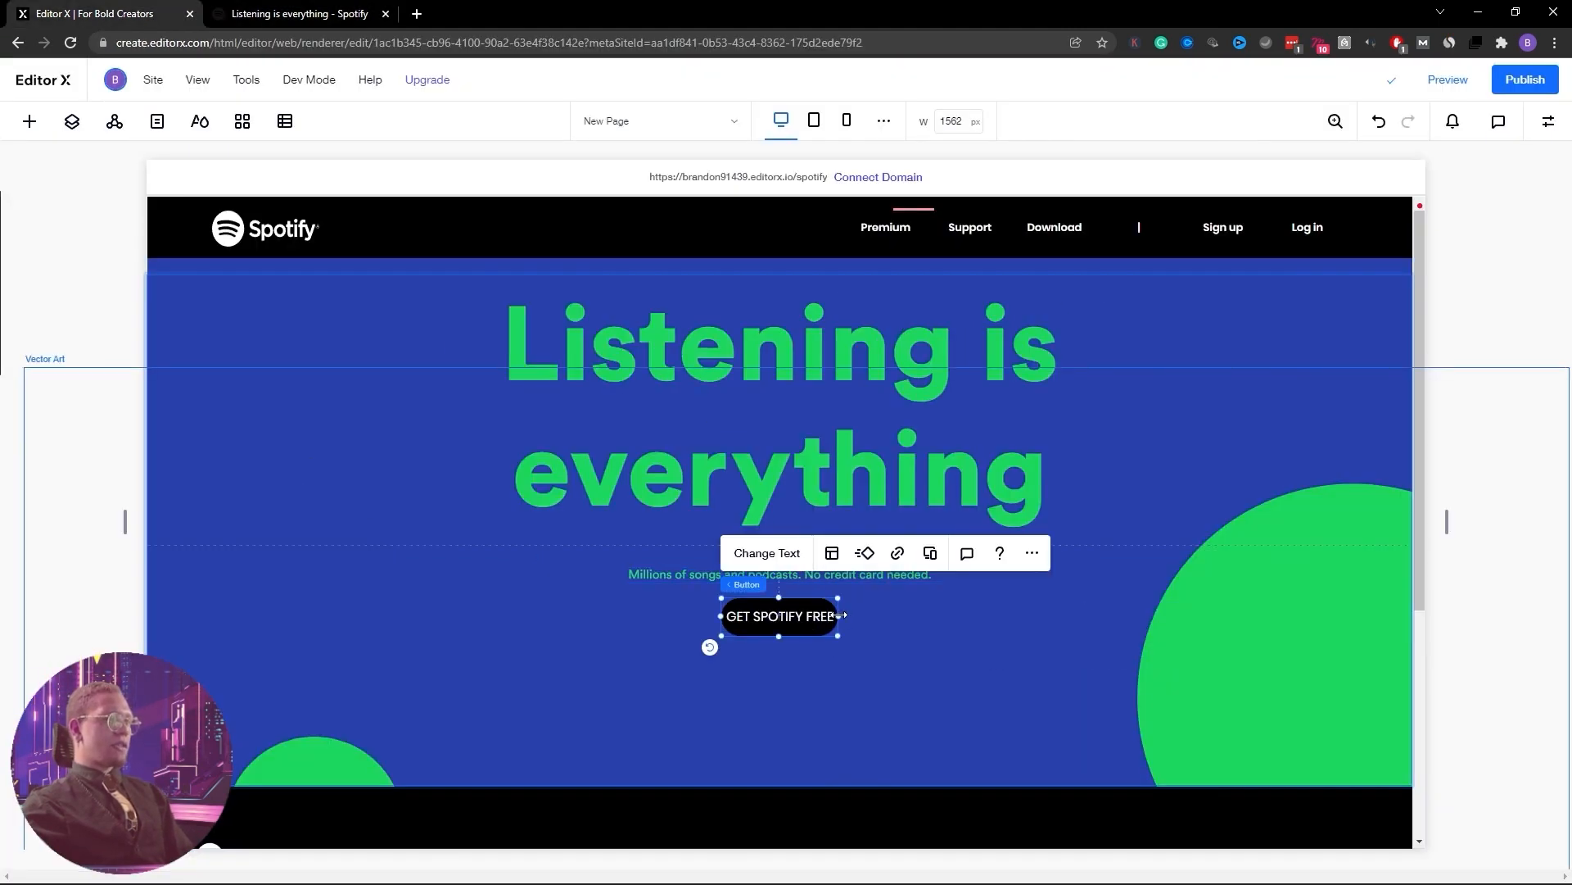
left_click_drag(837, 616, 868, 615)
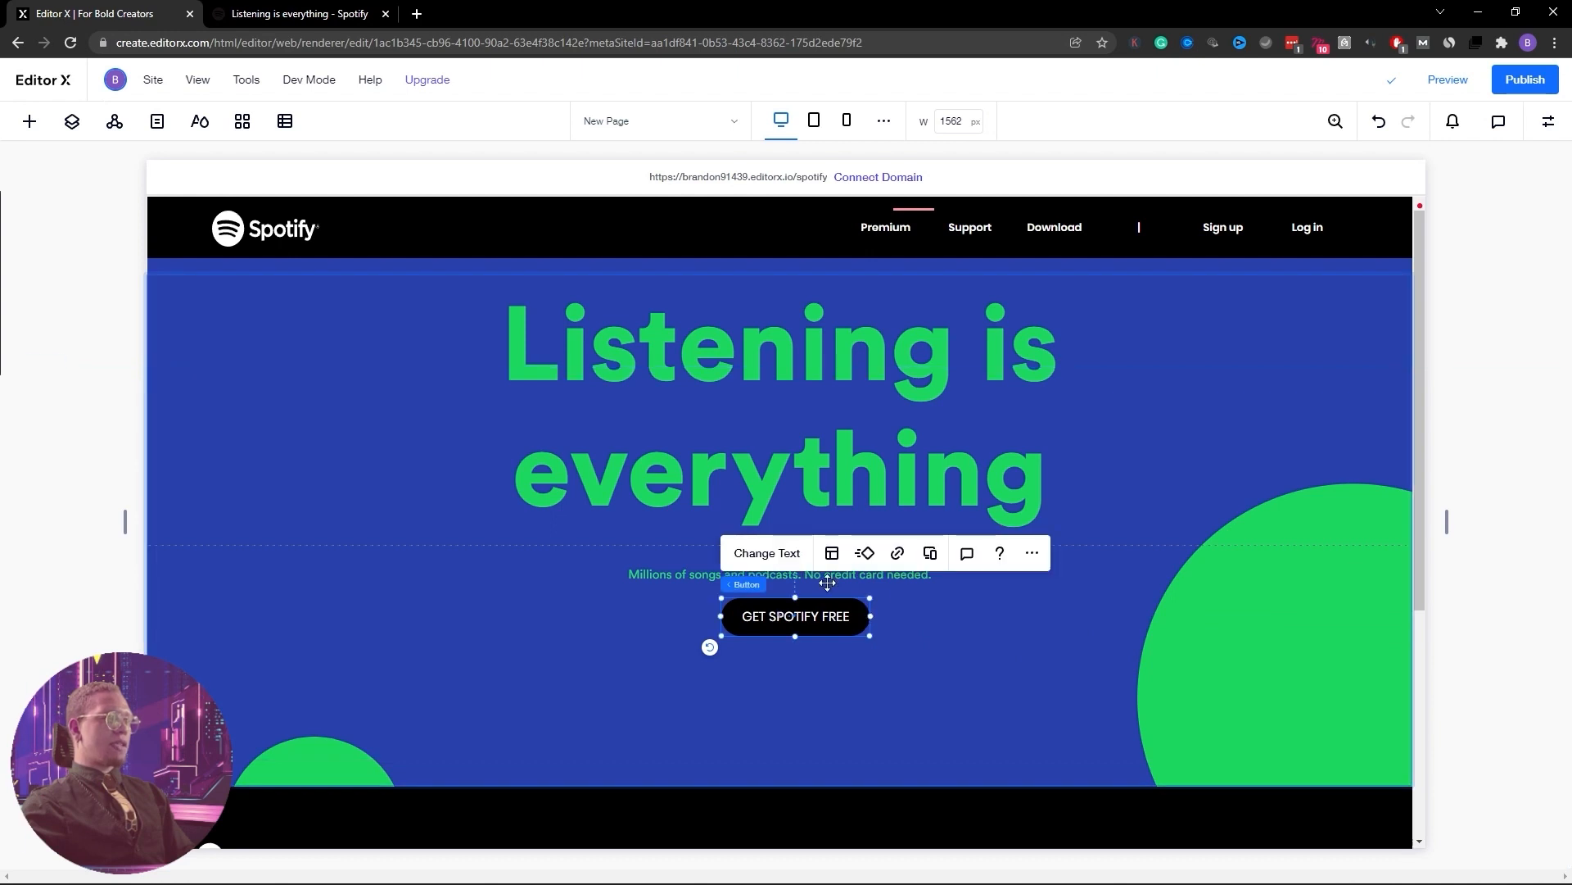
left_click(1549, 123)
left_click(1426, 227)
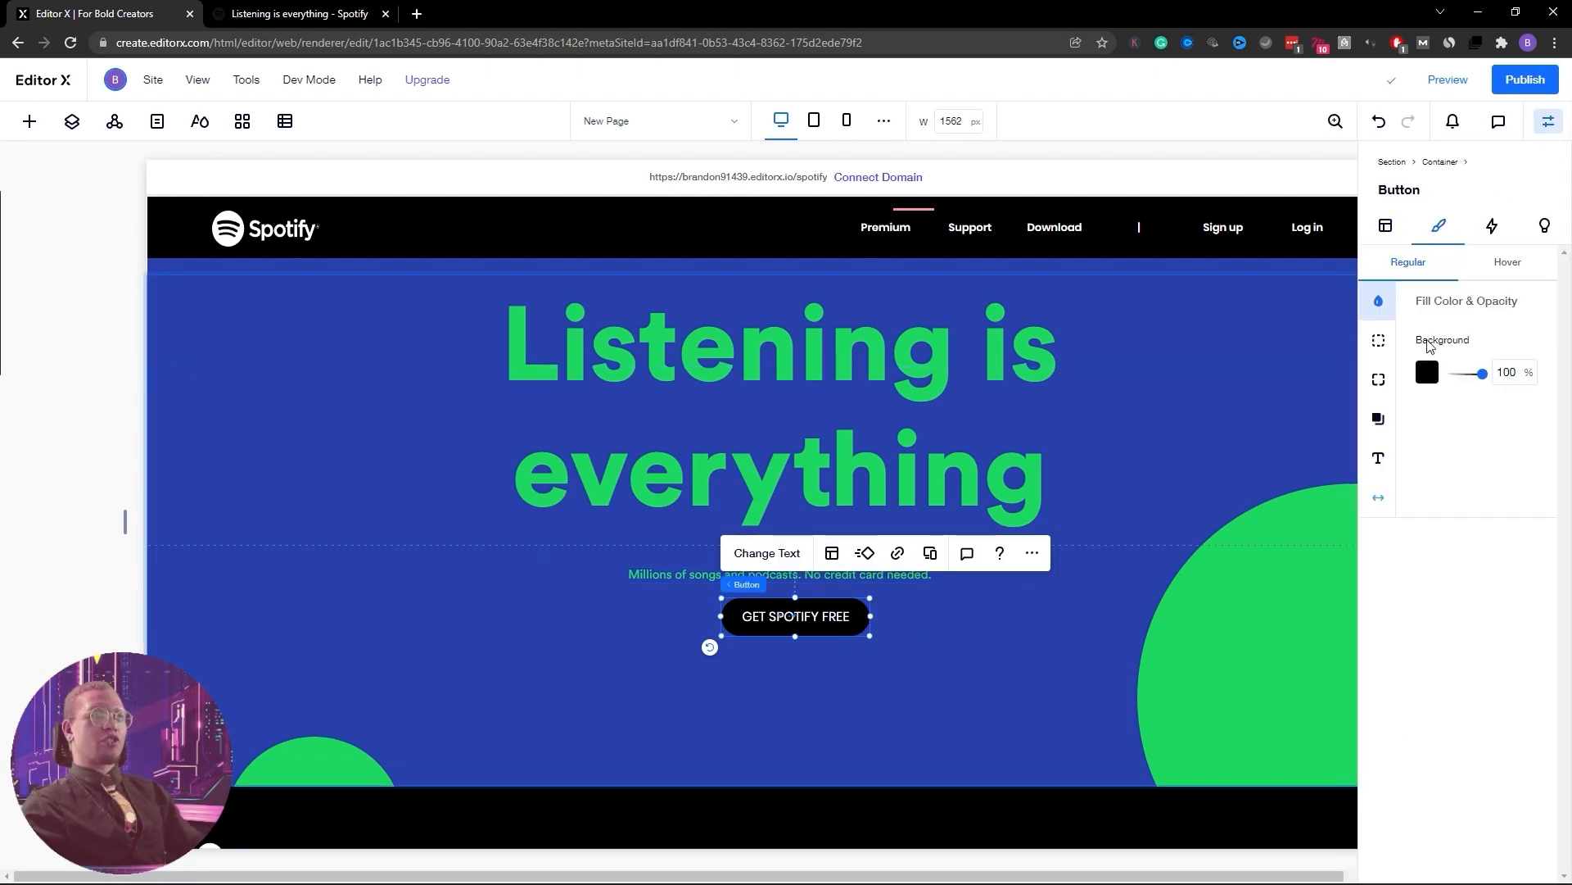
left_click(1427, 371)
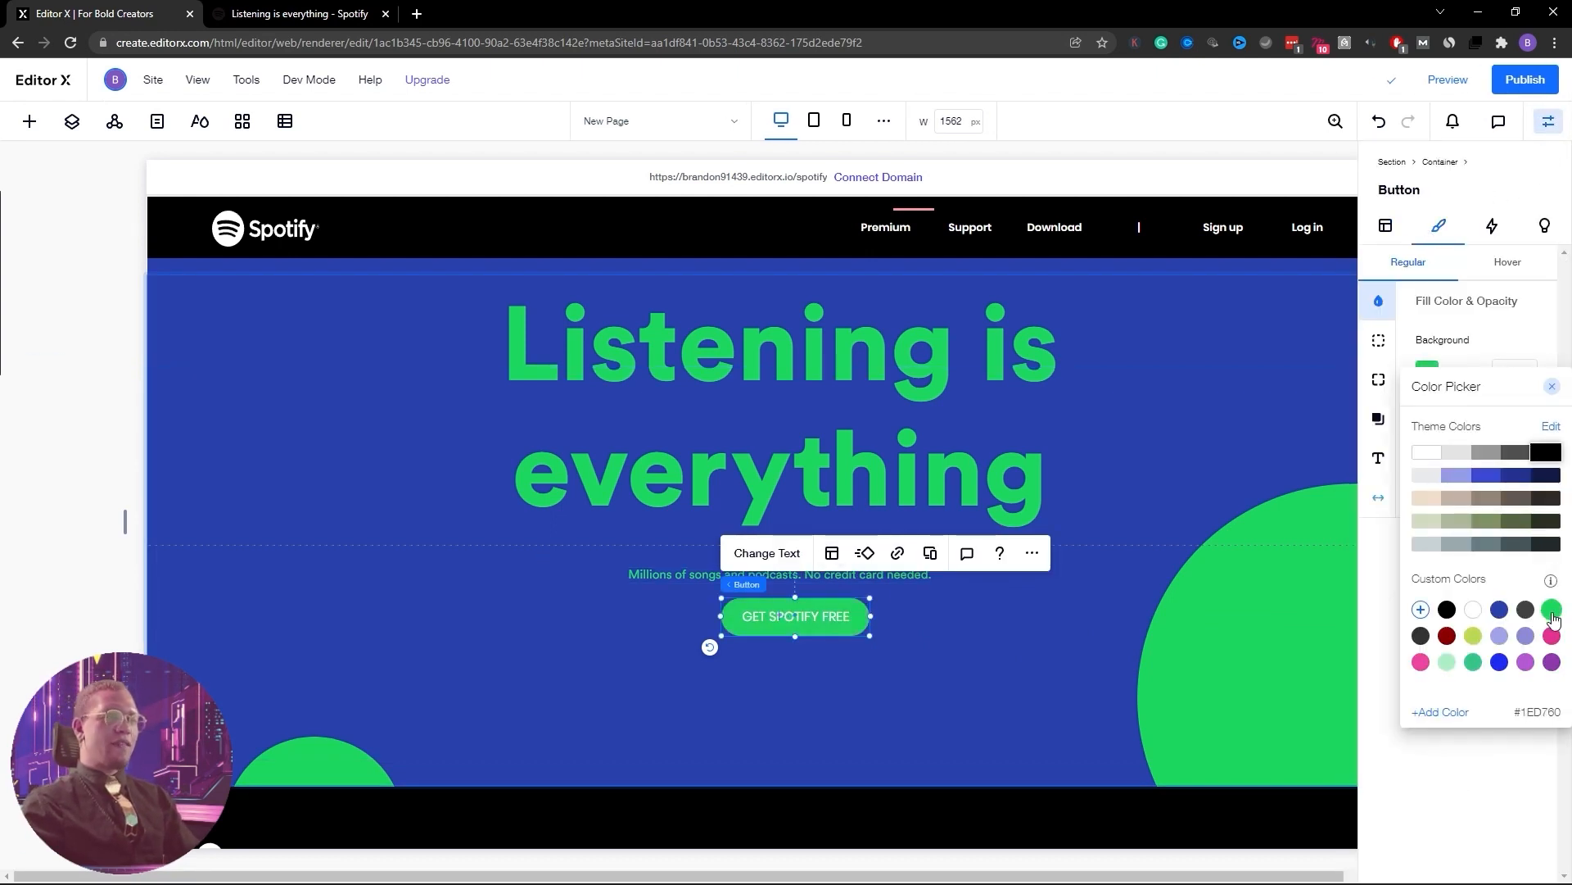
Style the button label dark blue #2941AB in Circular Std Book at 12 px
left_click(1379, 460)
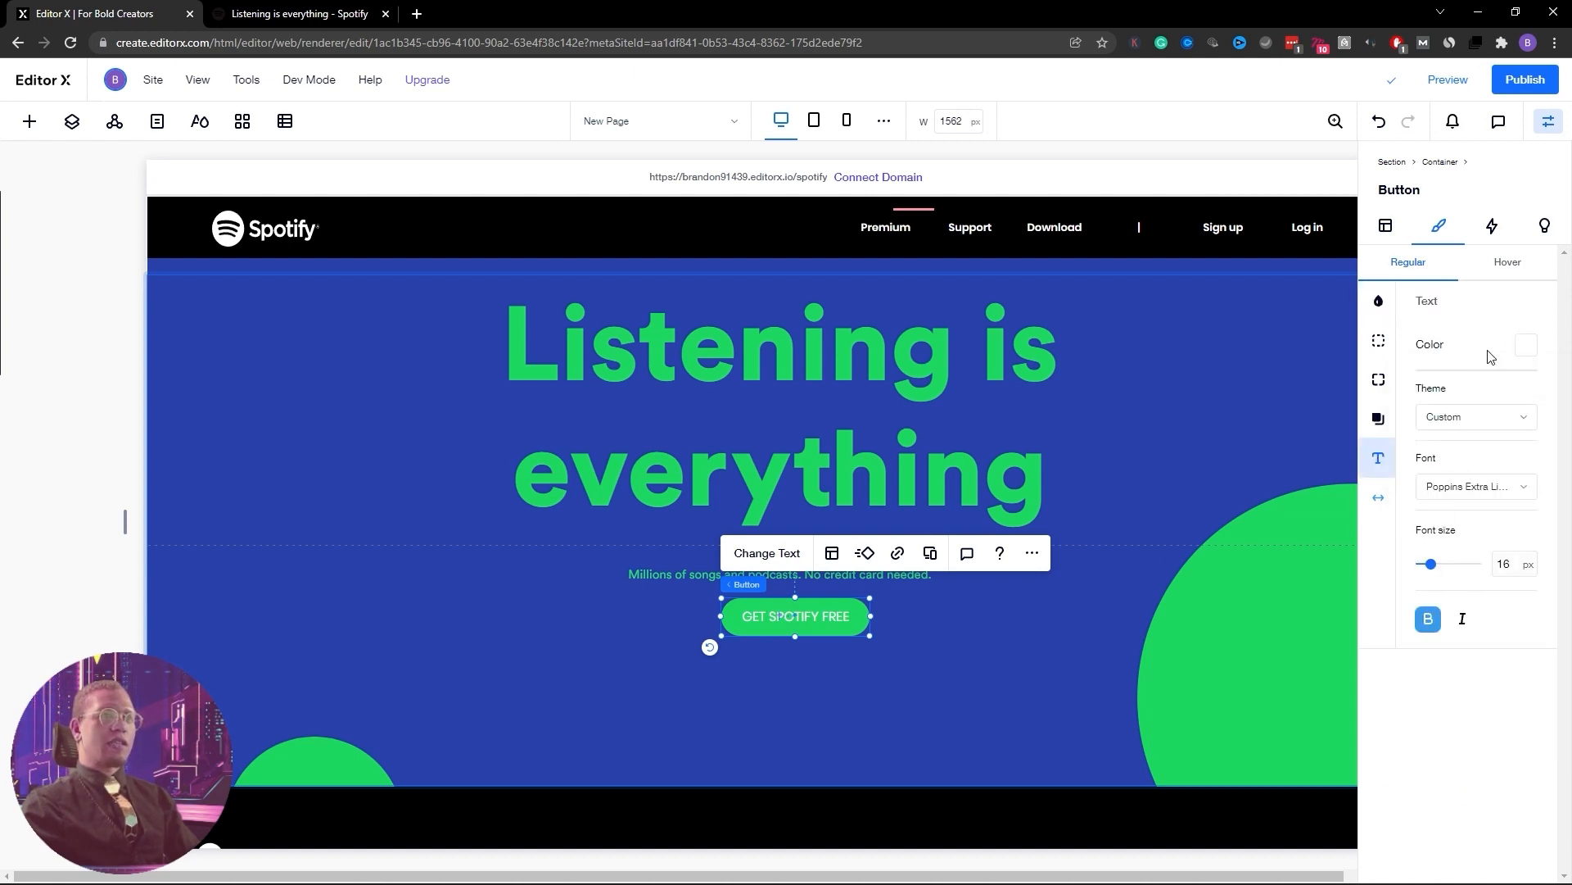
left_click(1525, 345)
left_click(1498, 587)
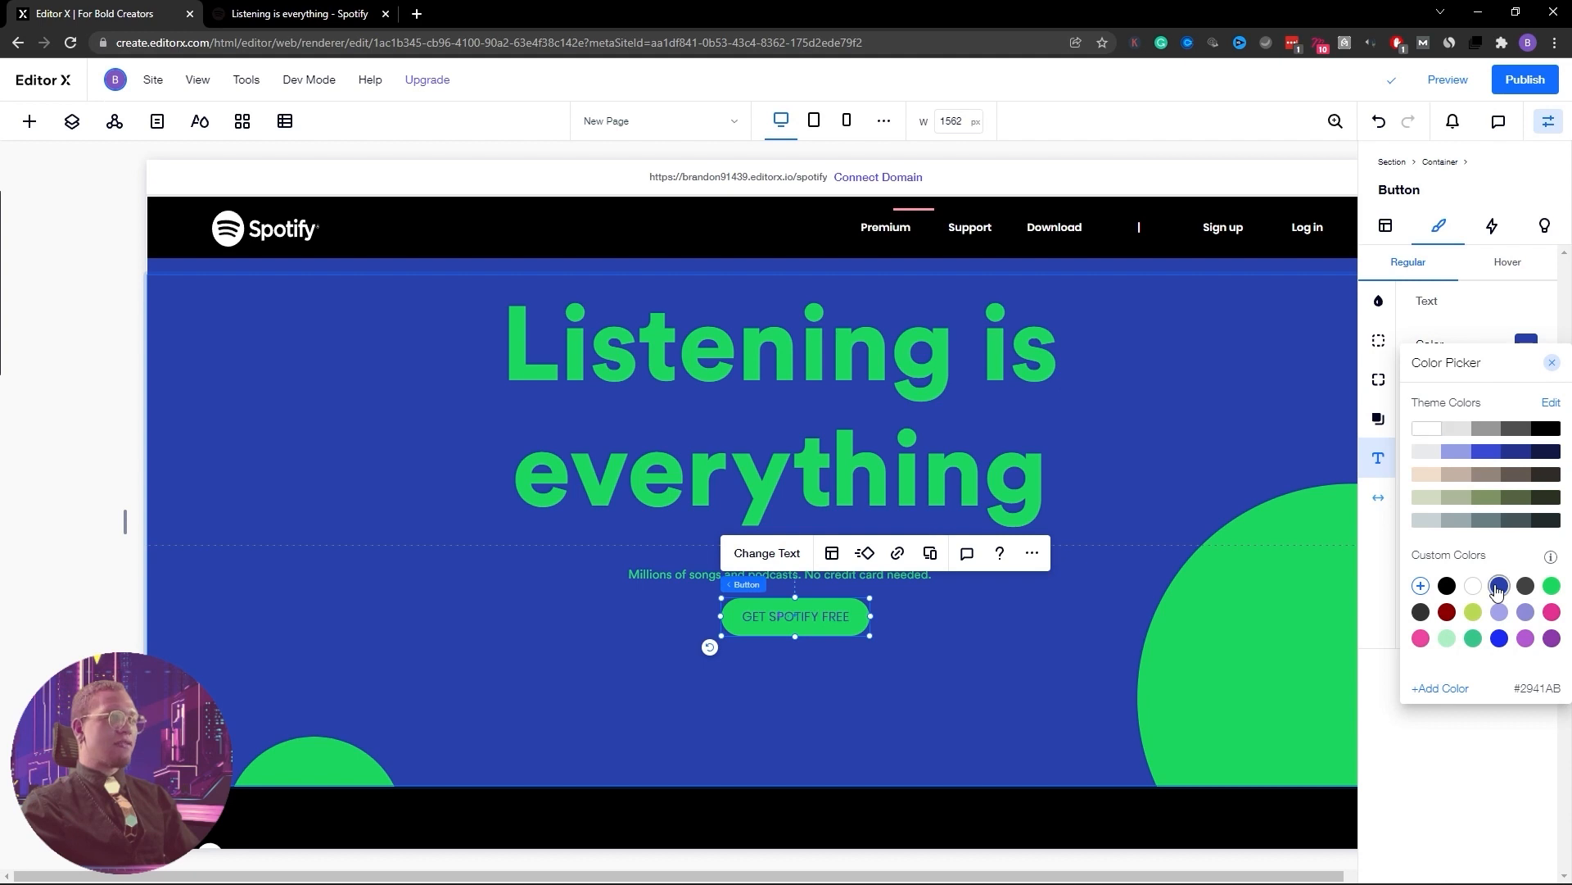
left_click(1474, 310)
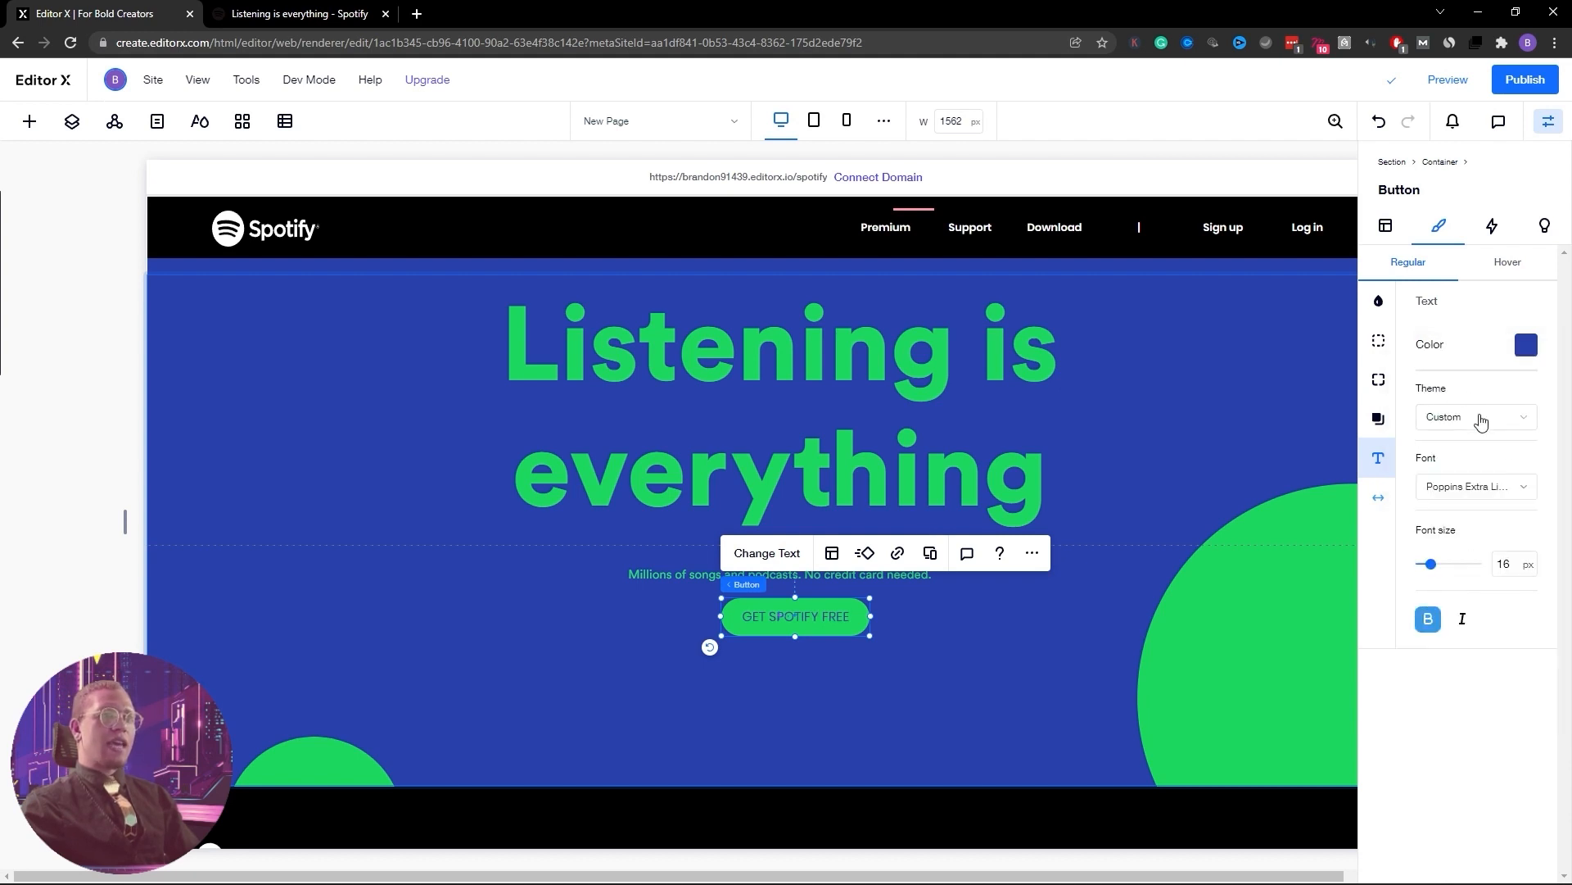
left_click(1520, 491)
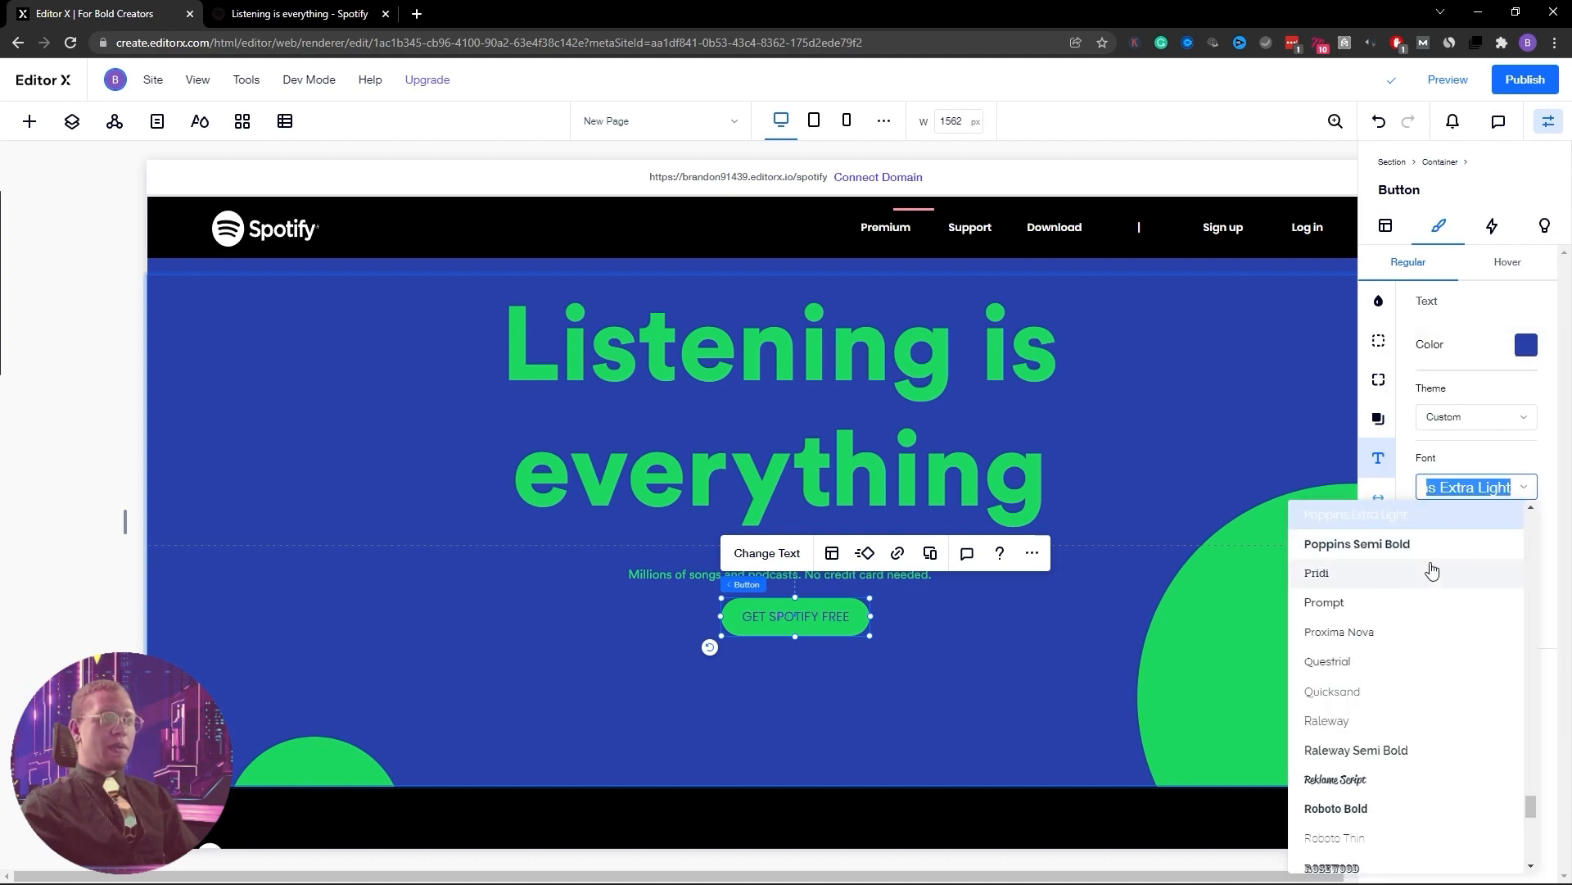
left_click_drag(1530, 806, 1530, 525)
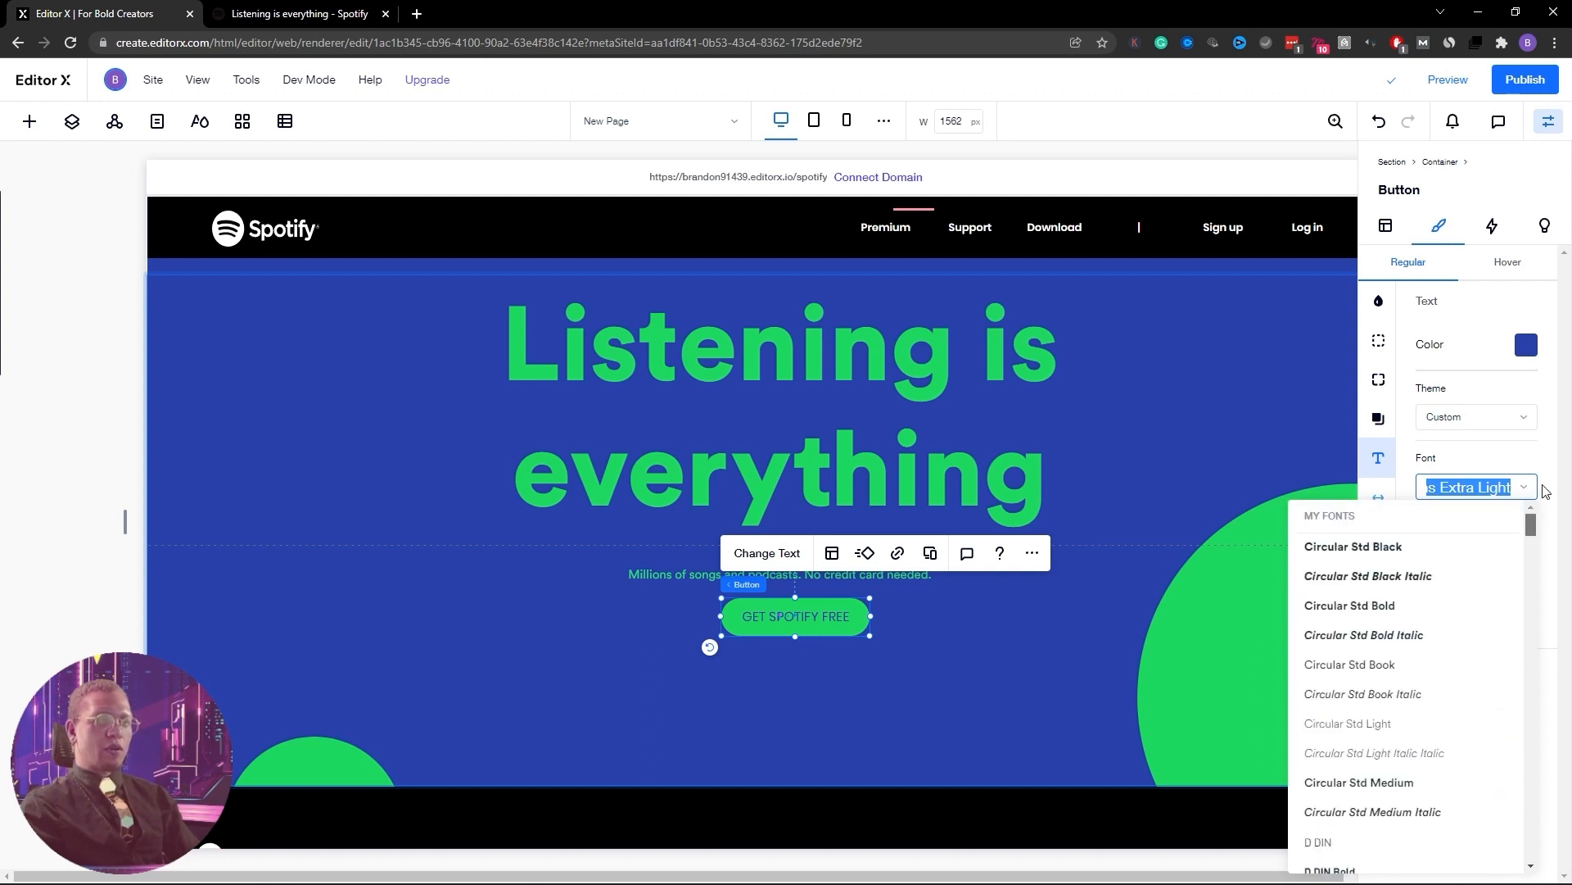
left_click(1362, 664)
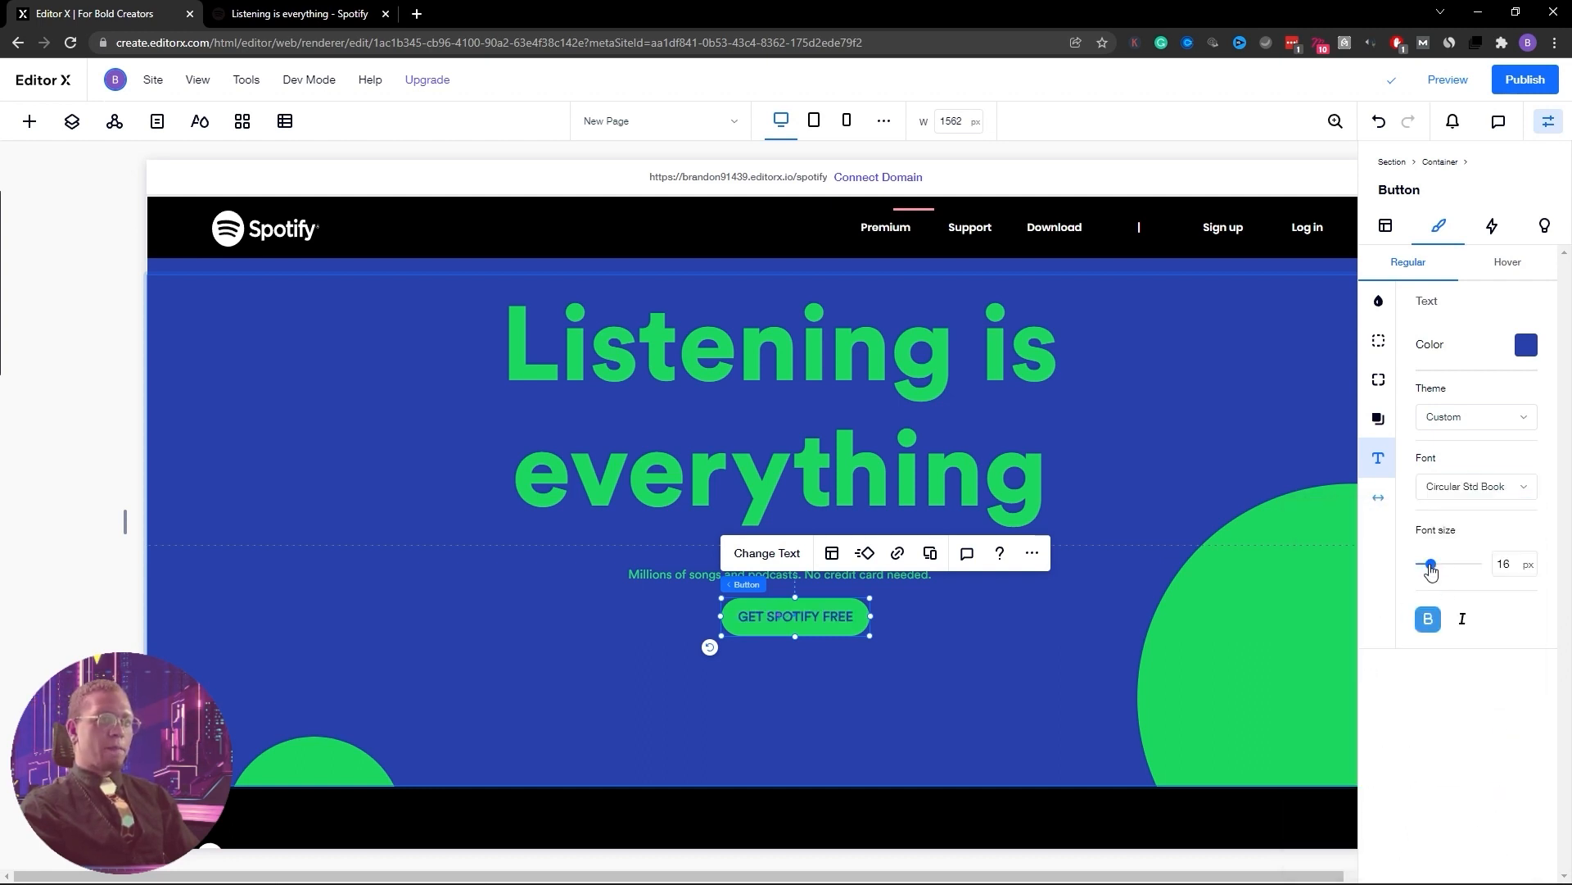
left_click_drag(1433, 571, 1429, 572)
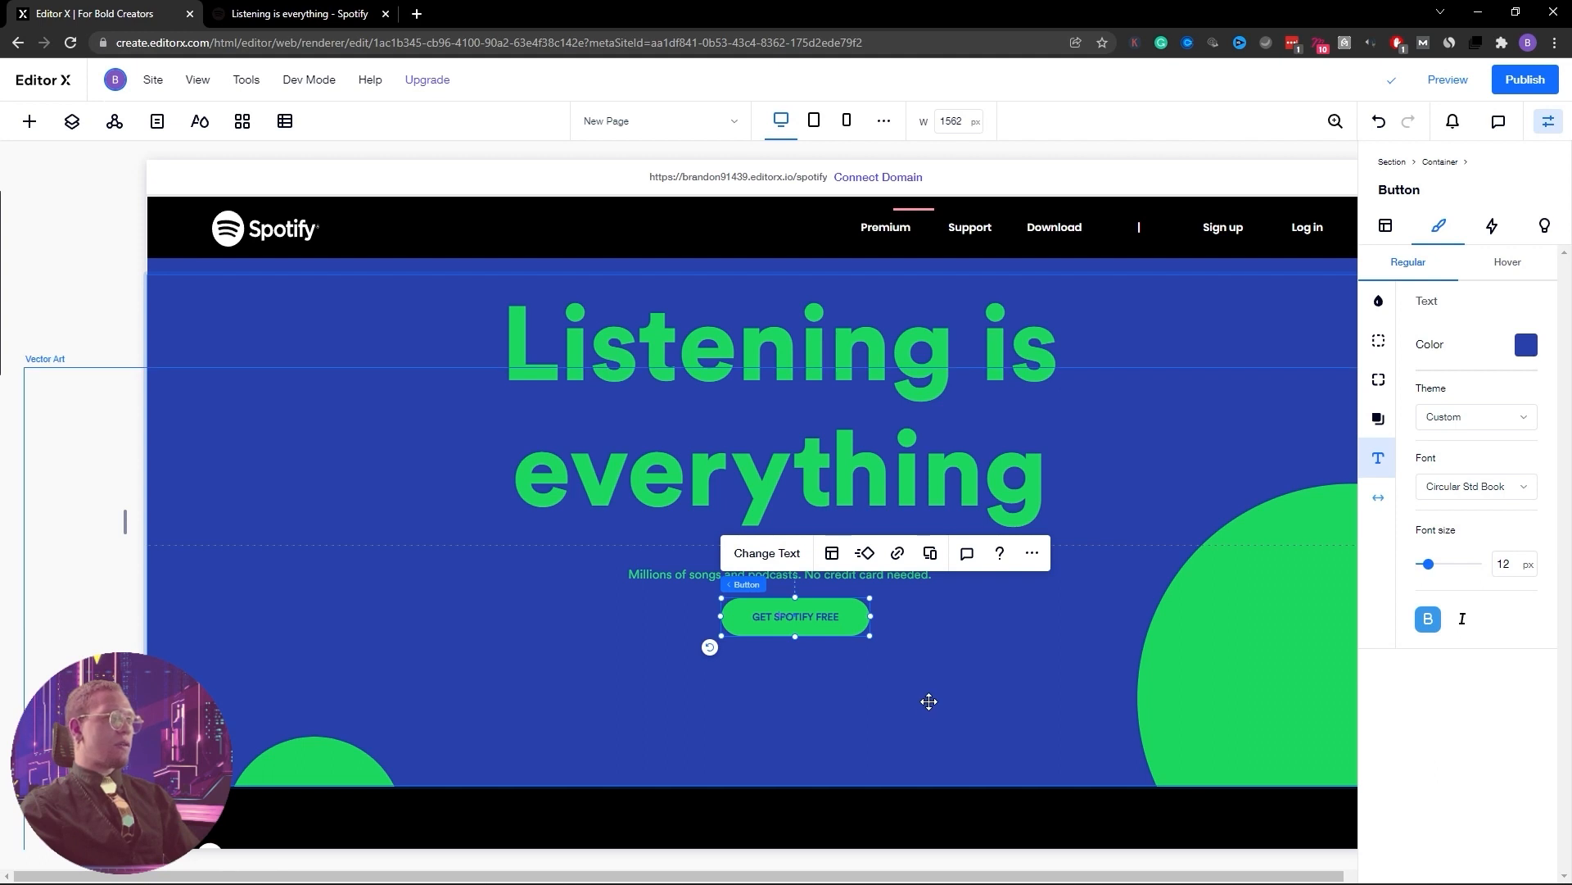
Centre the GET SPOTIFY FREE button horizontally in the hero
left_click(1386, 226)
left_click(1407, 263)
left_click(1046, 628)
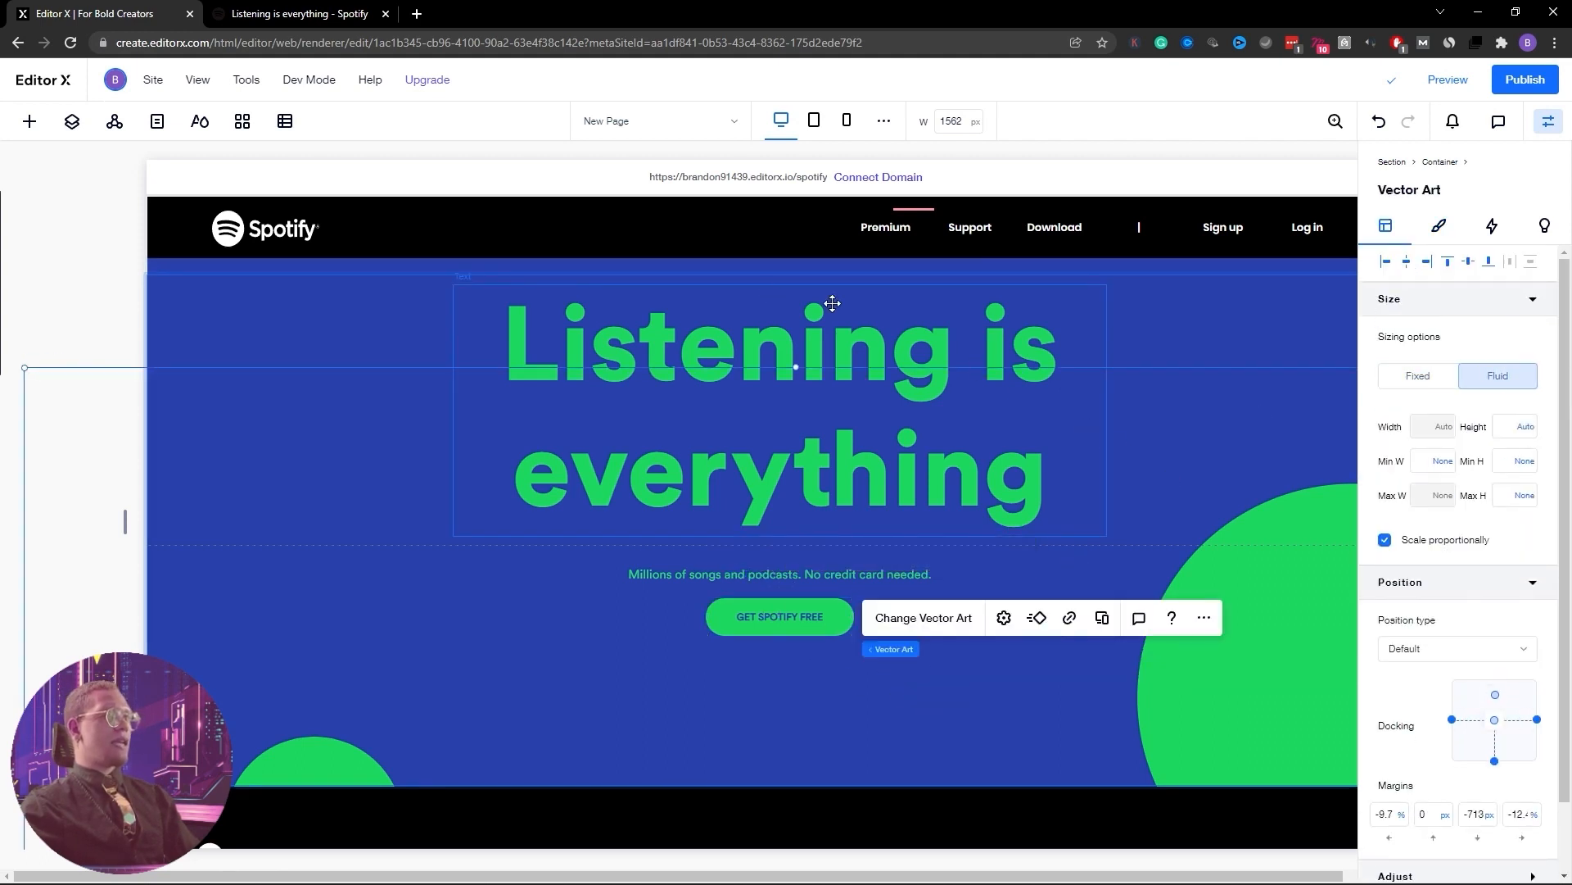
left_click(660, 377)
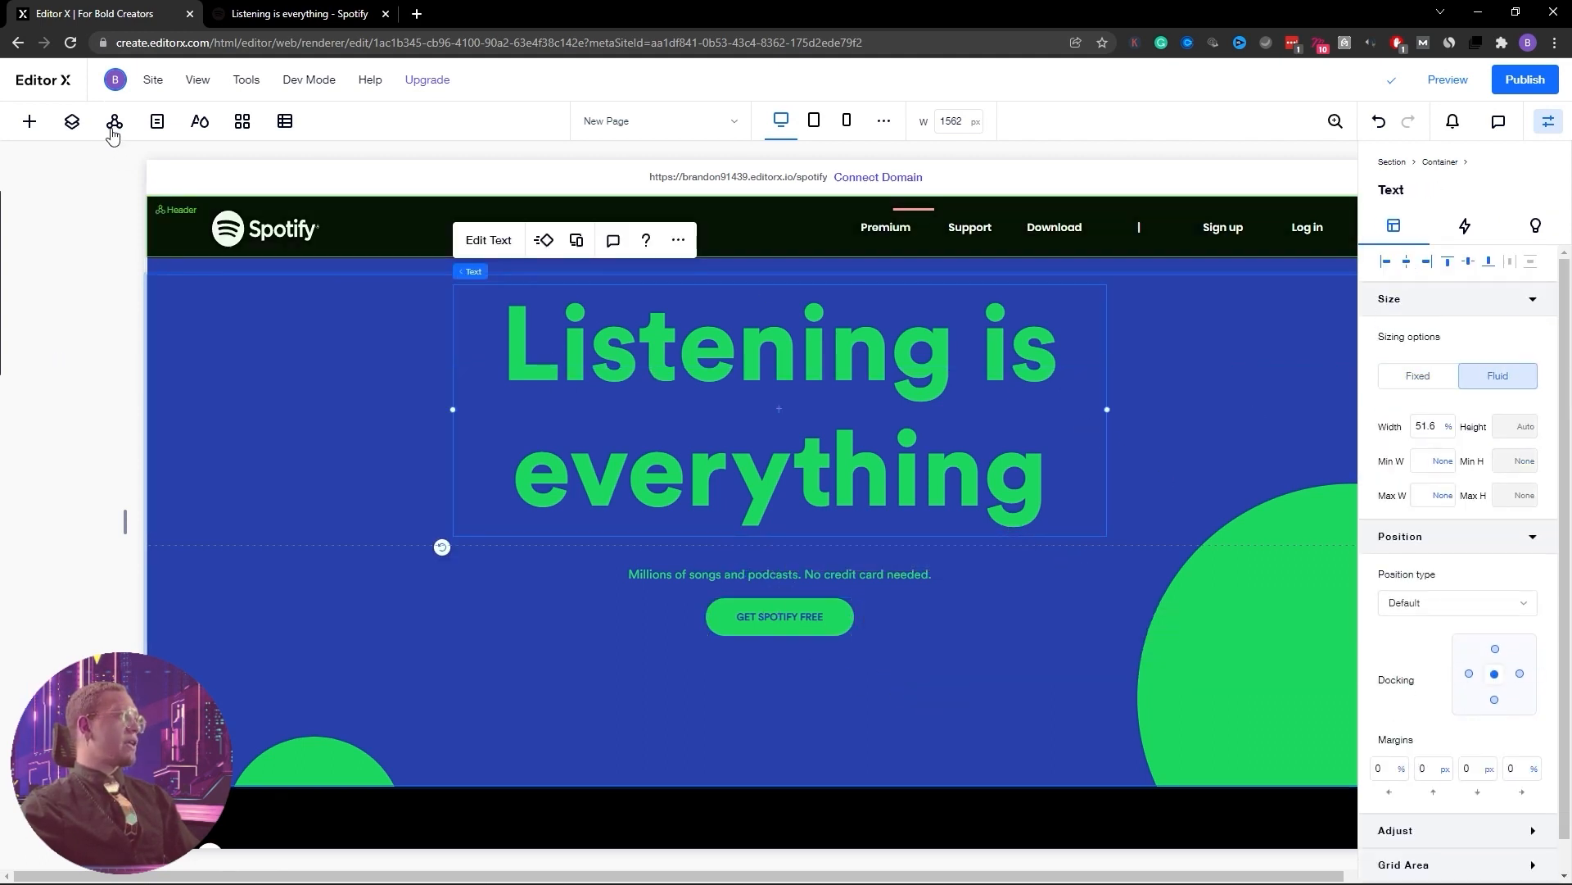
Select the hero container from the Layers list and resize its top grid row
left_click(72, 122)
left_click(105, 296)
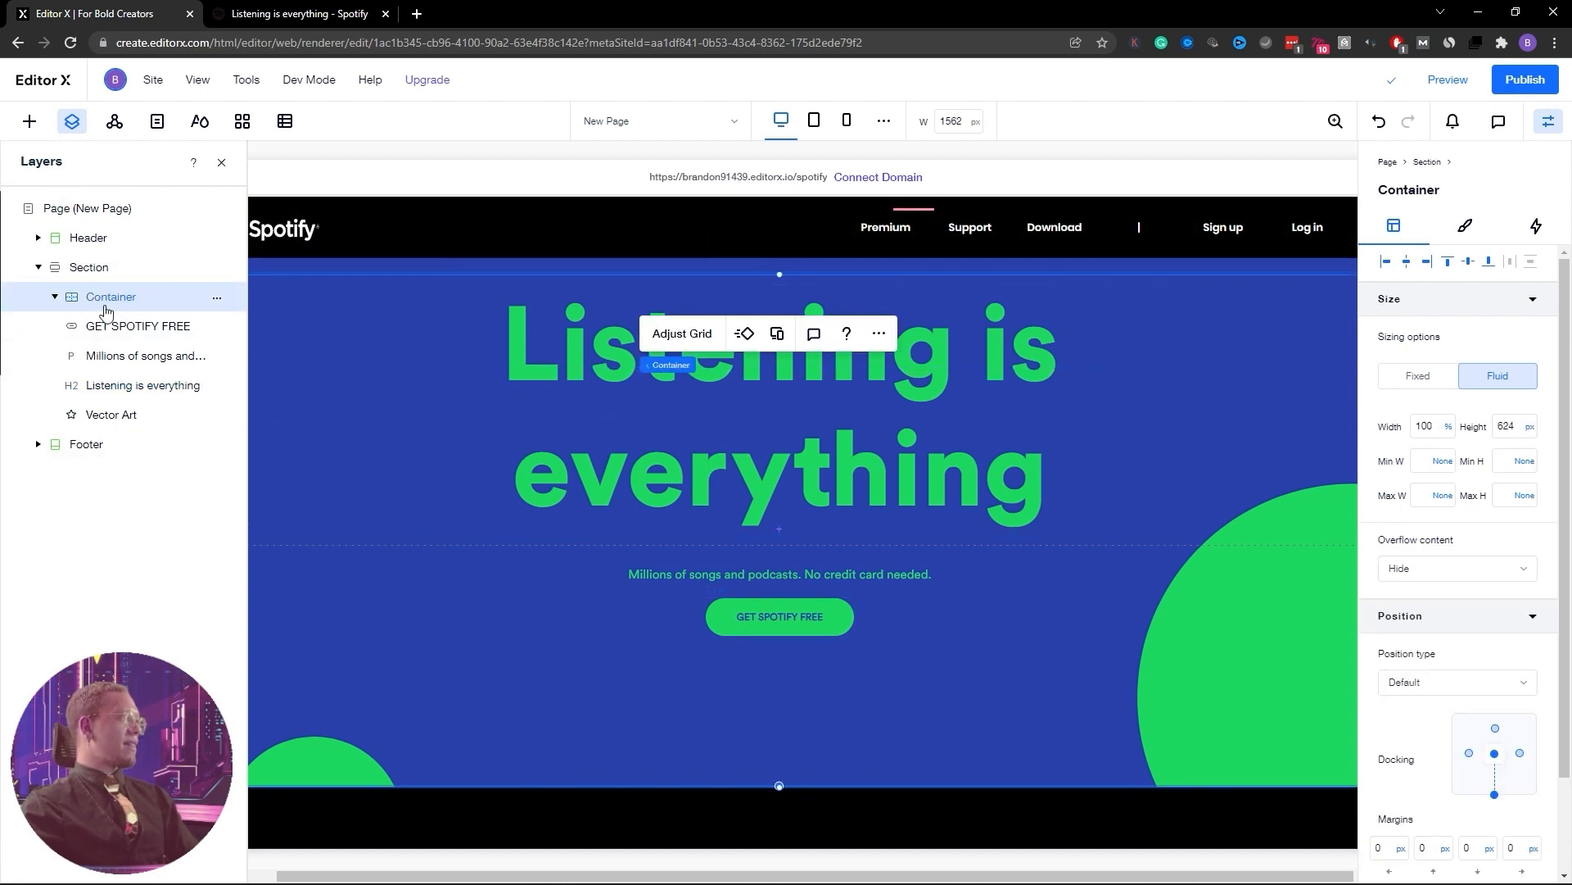
left_click_drag(531, 545, 535, 525)
left_click(143, 385)
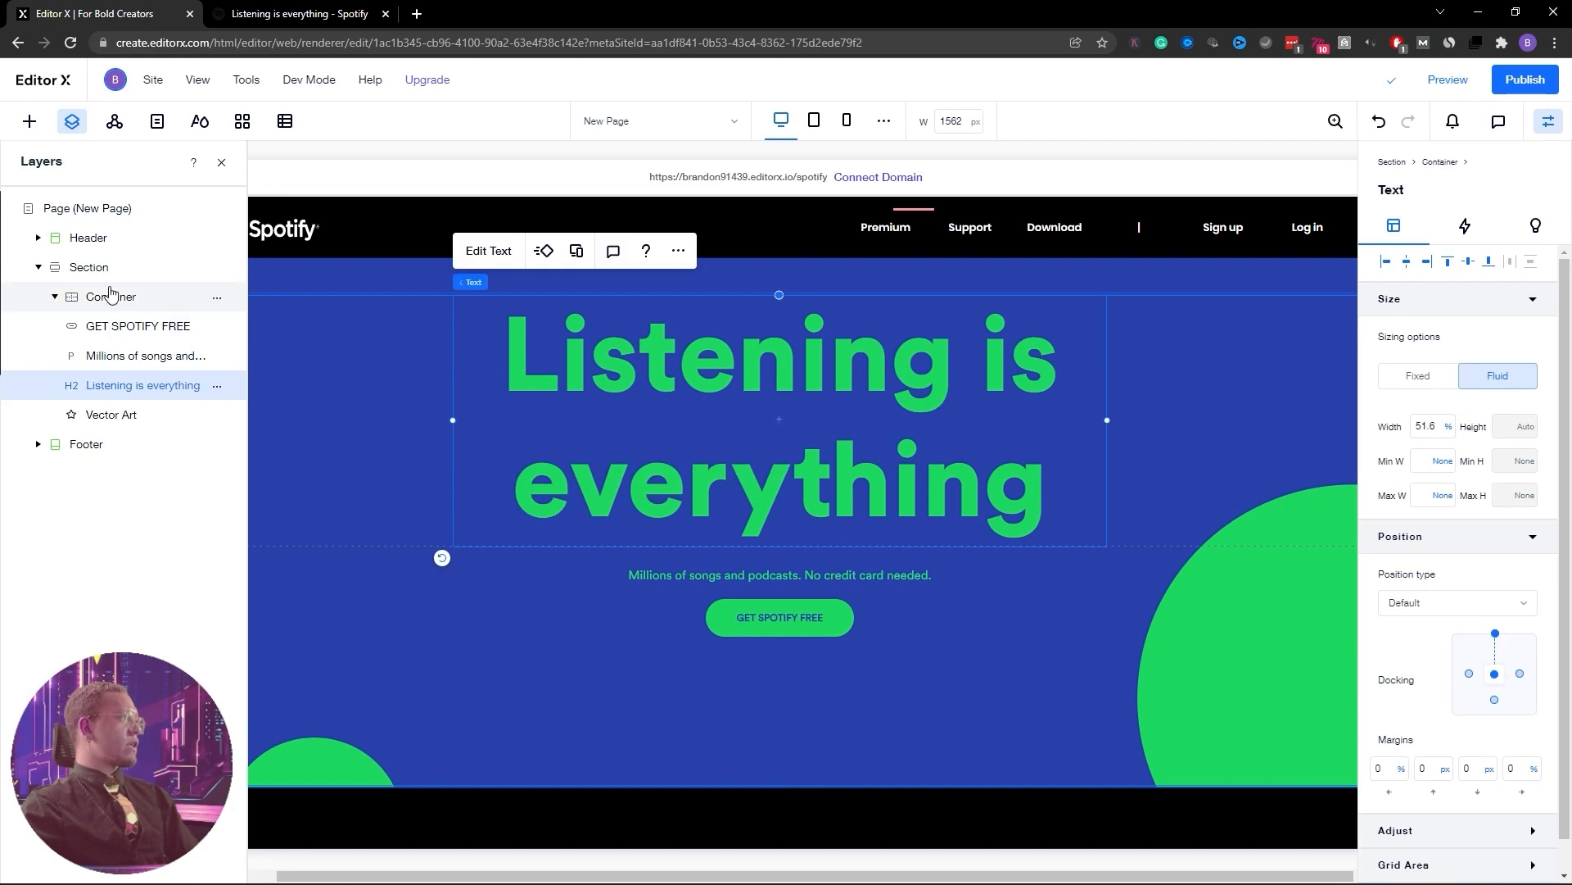
left_click(108, 293)
left_click(105, 269)
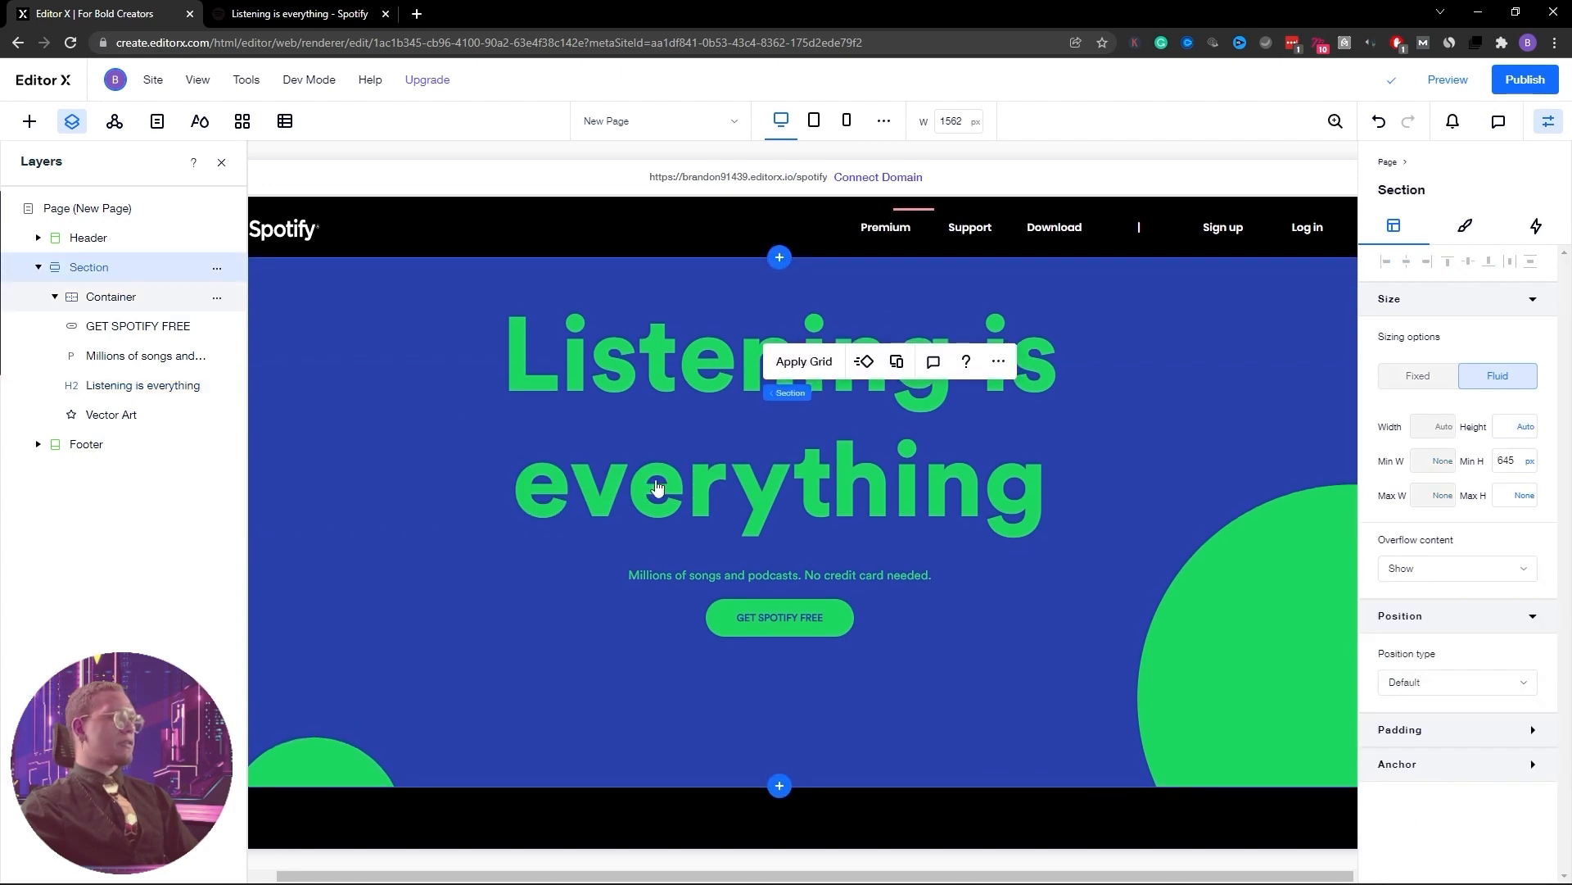
Move the button down to a 123 px top margin and lower the subtitle
left_click(809, 617)
left_click_drag(786, 636, 790, 667)
left_click_drag(809, 575, 816, 618)
Edit the container grid: enlarge the first row and shrink the second row to 425 px
right_click(122, 297)
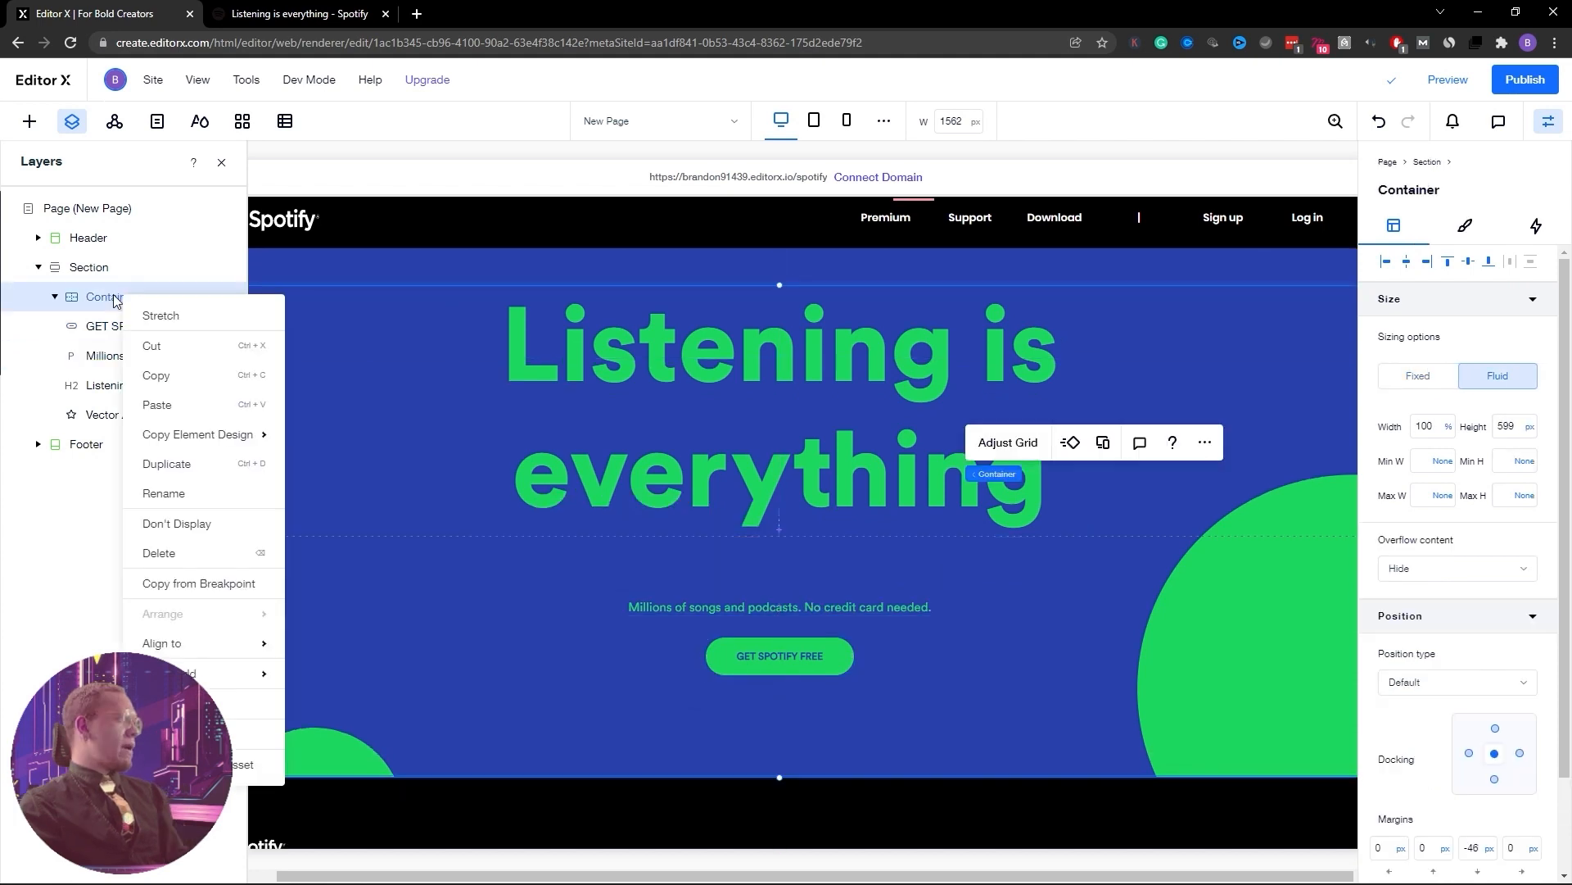
left_click(438, 391)
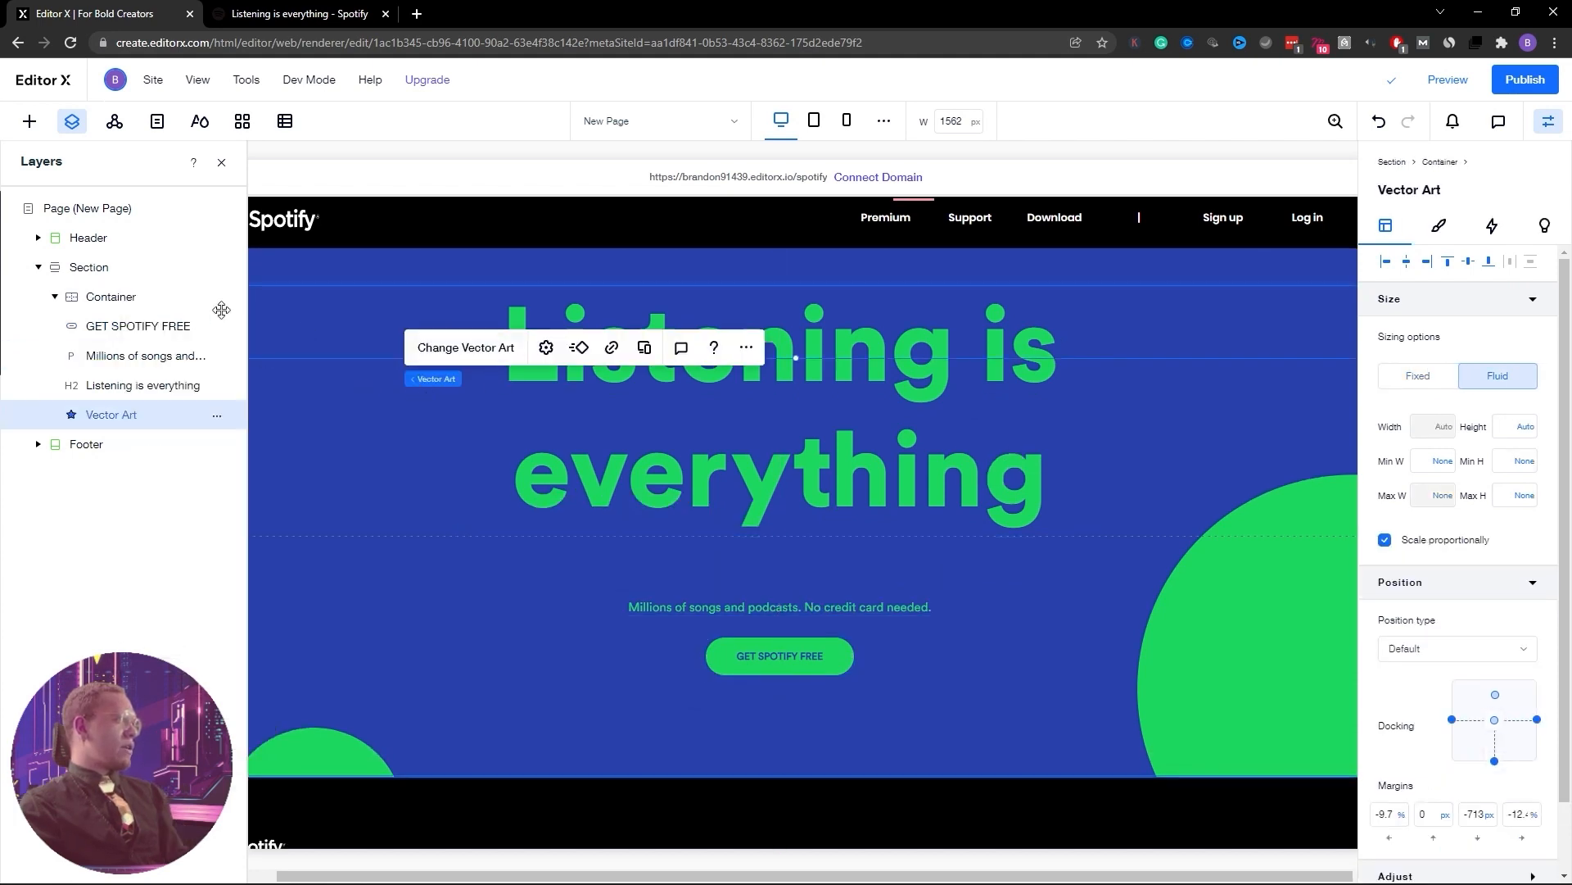
left_click(113, 301)
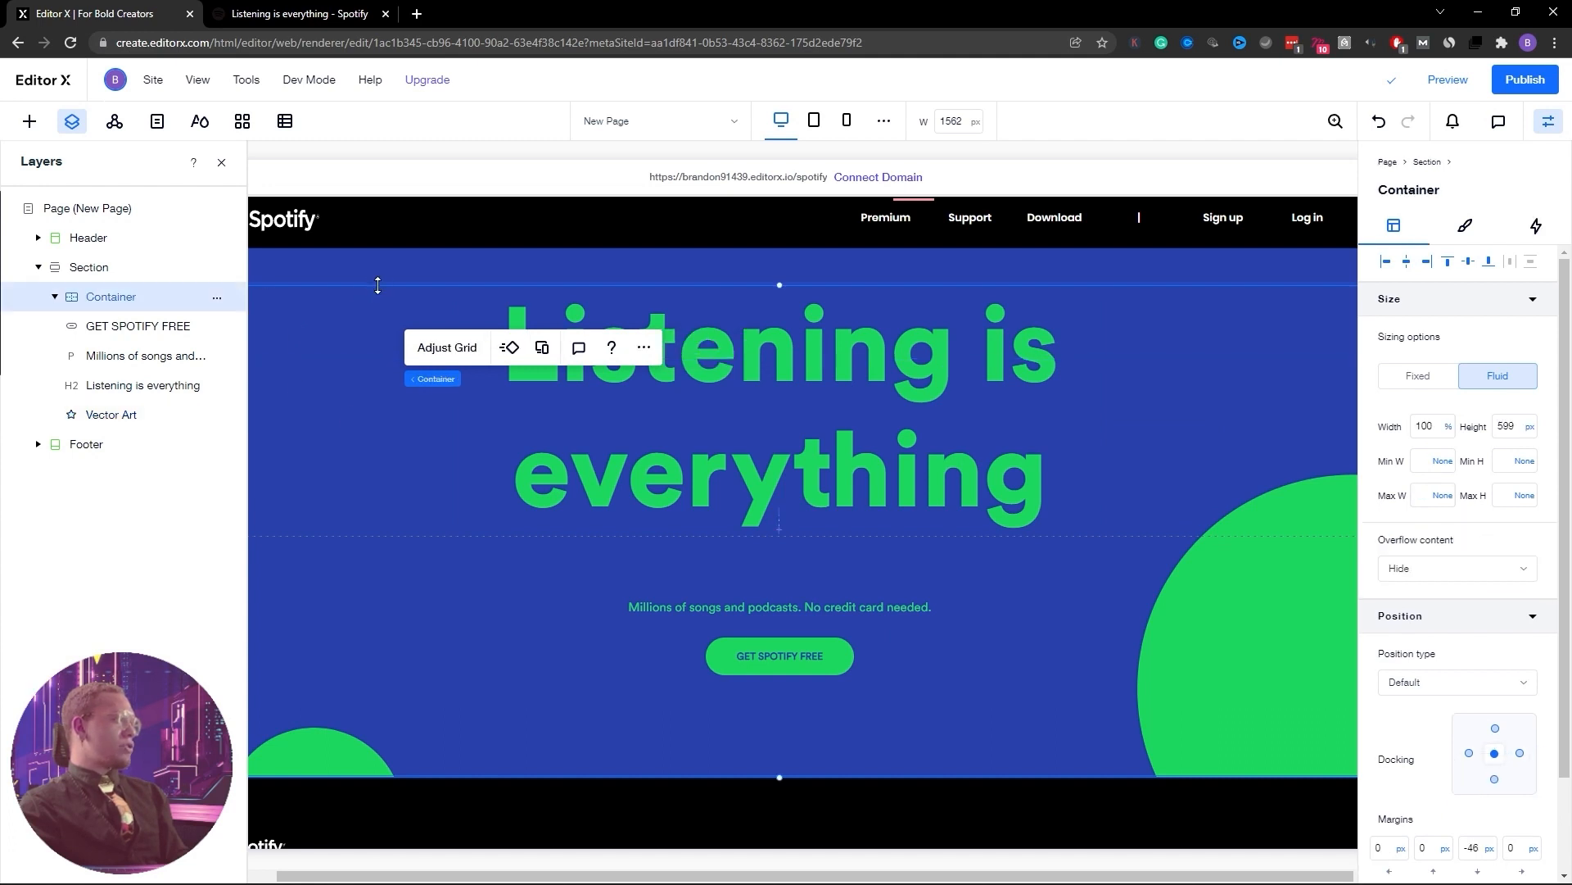
left_click(391, 259)
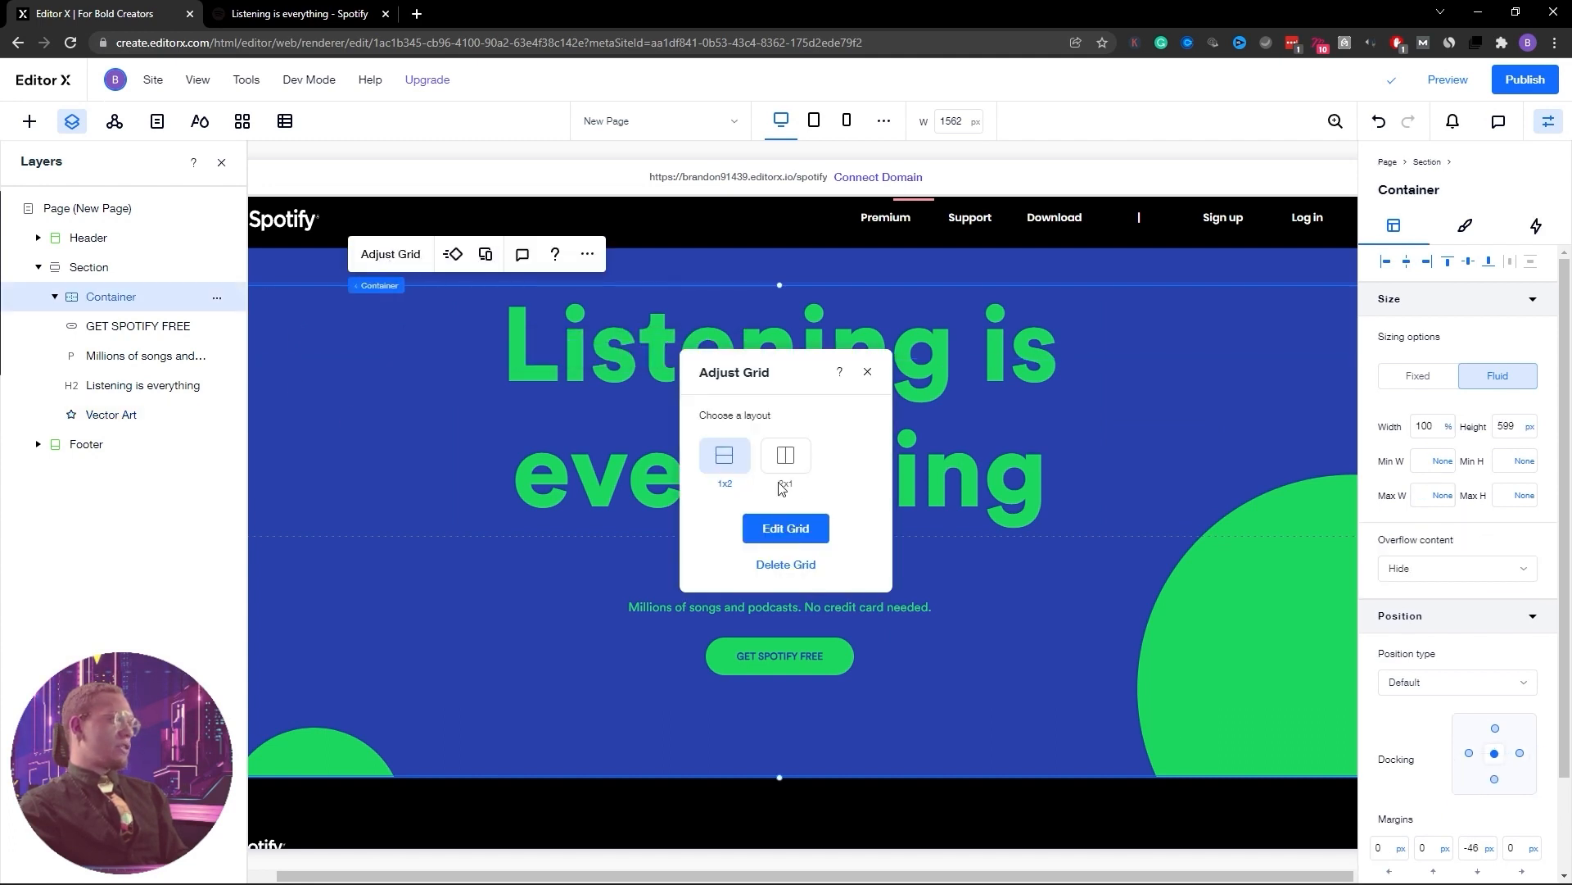
left_click(806, 528)
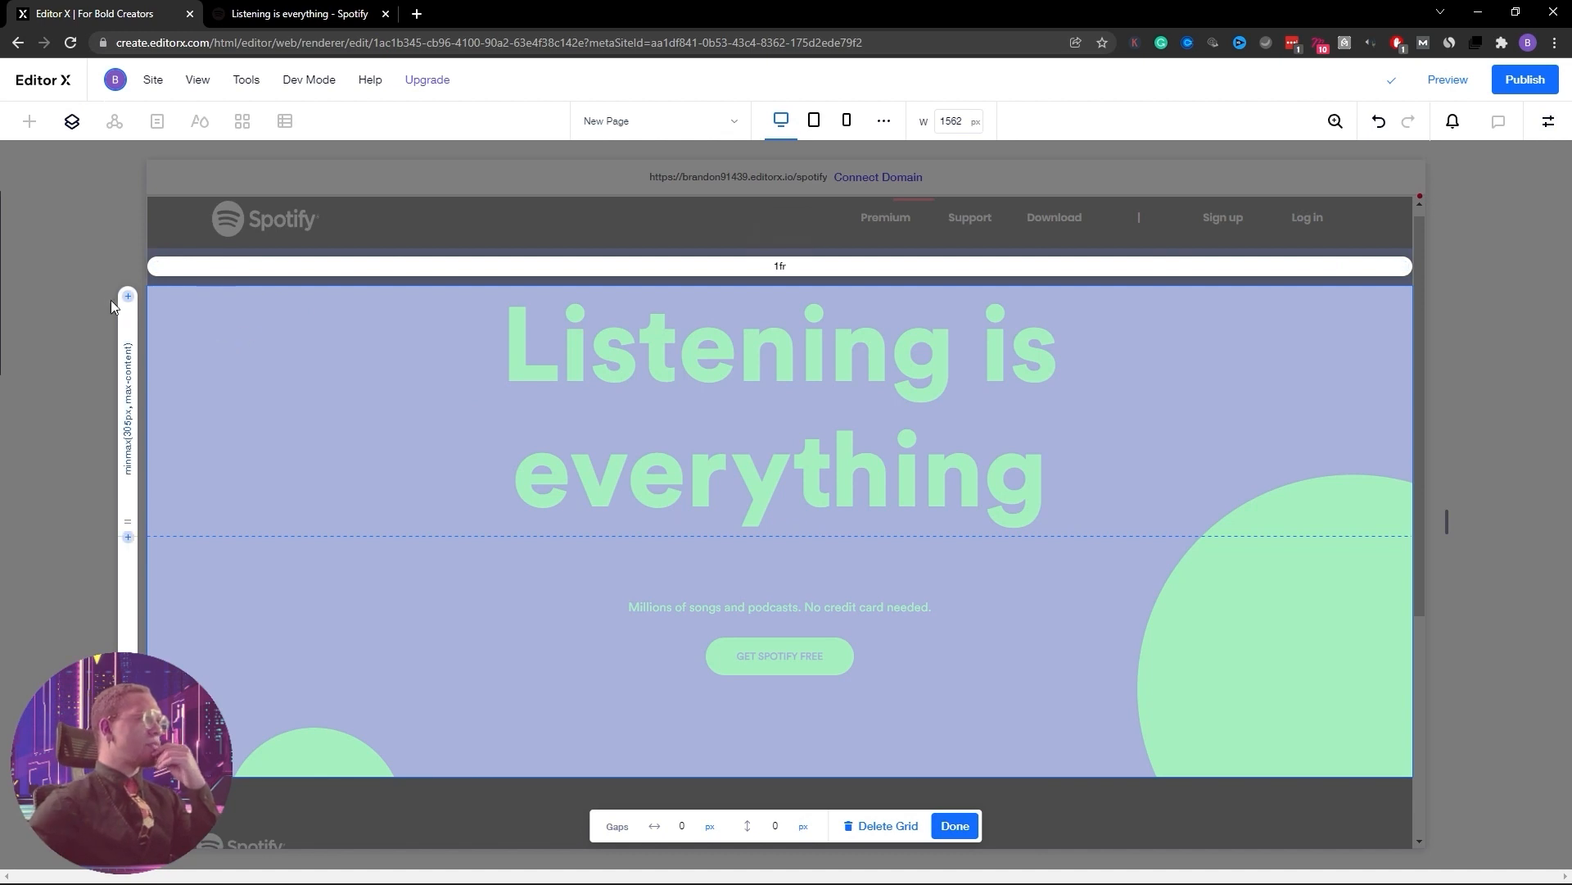
left_click_drag(126, 523, 127, 582)
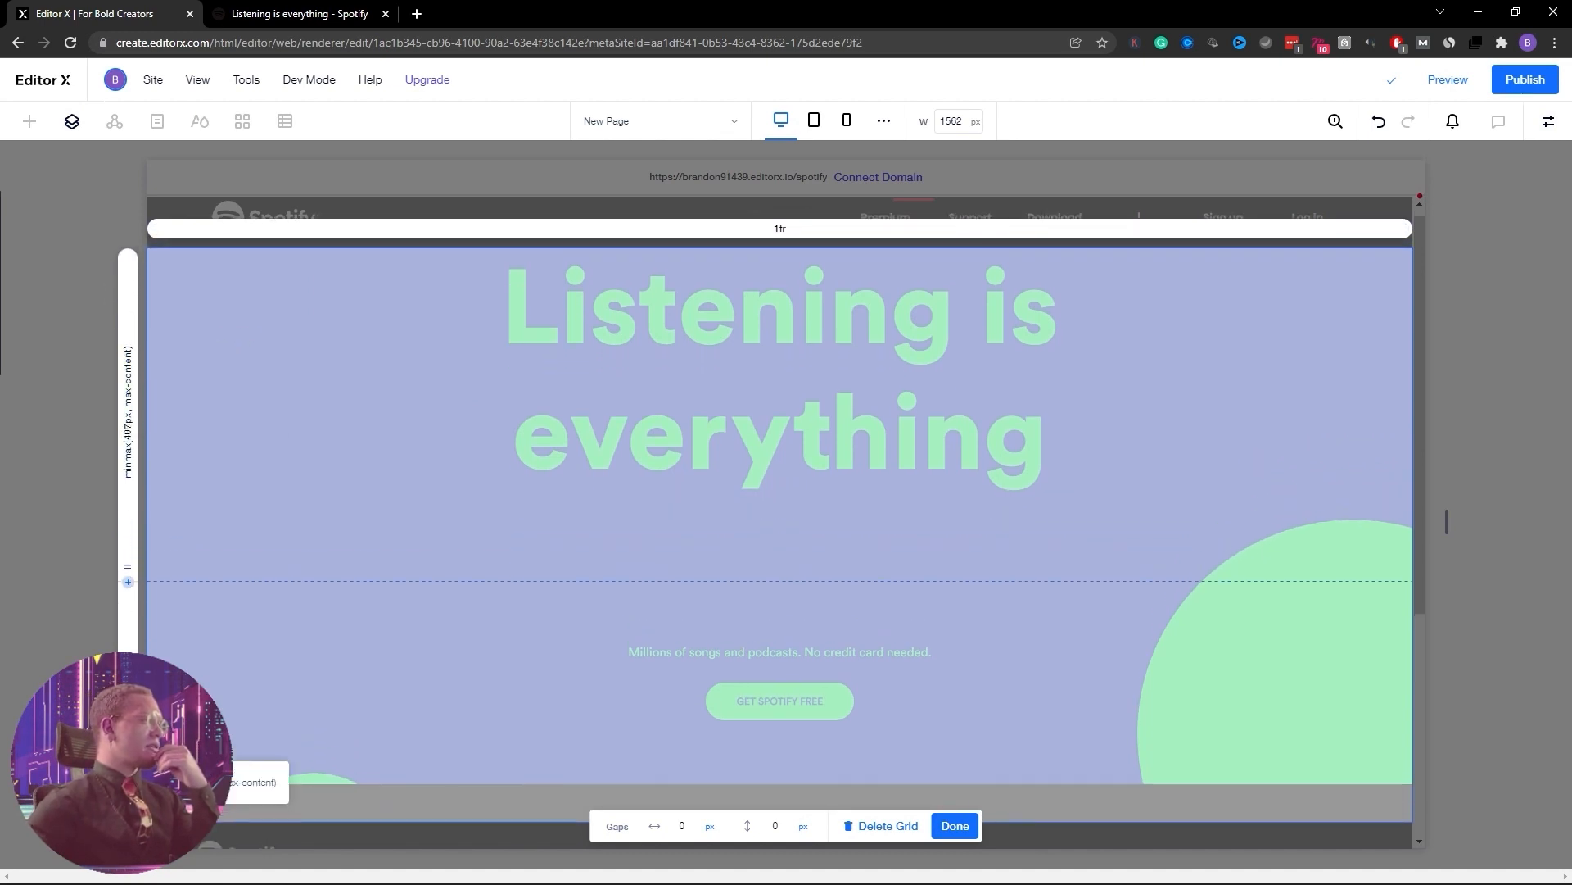
scroll(778, 491, "down", 3)
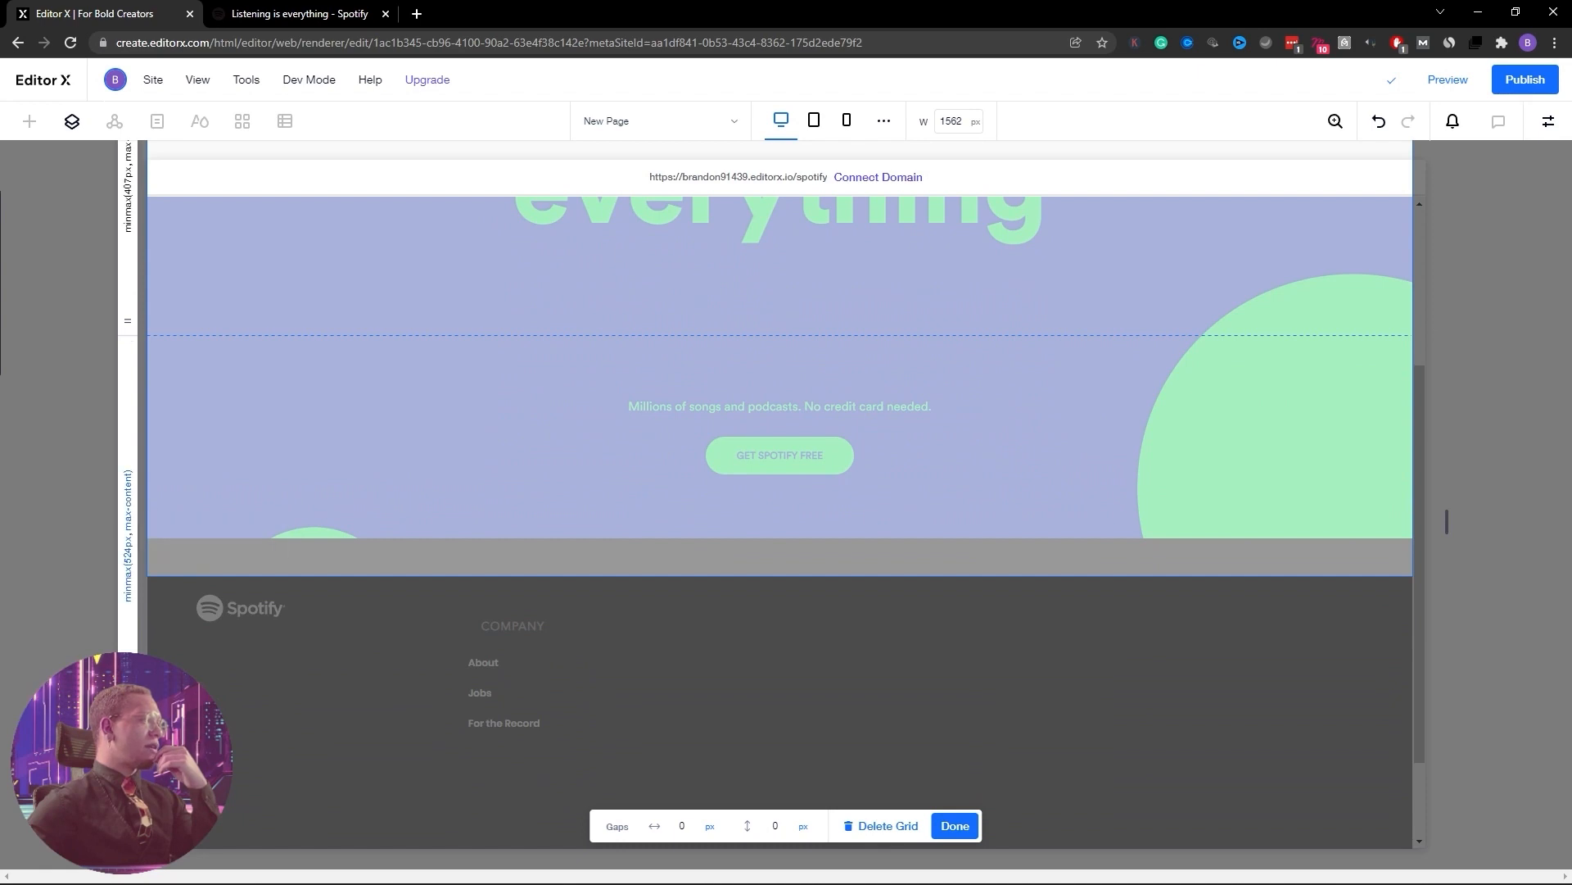
left_click_drag(127, 745, 127, 695)
scroll(1007, 481, "up", 3)
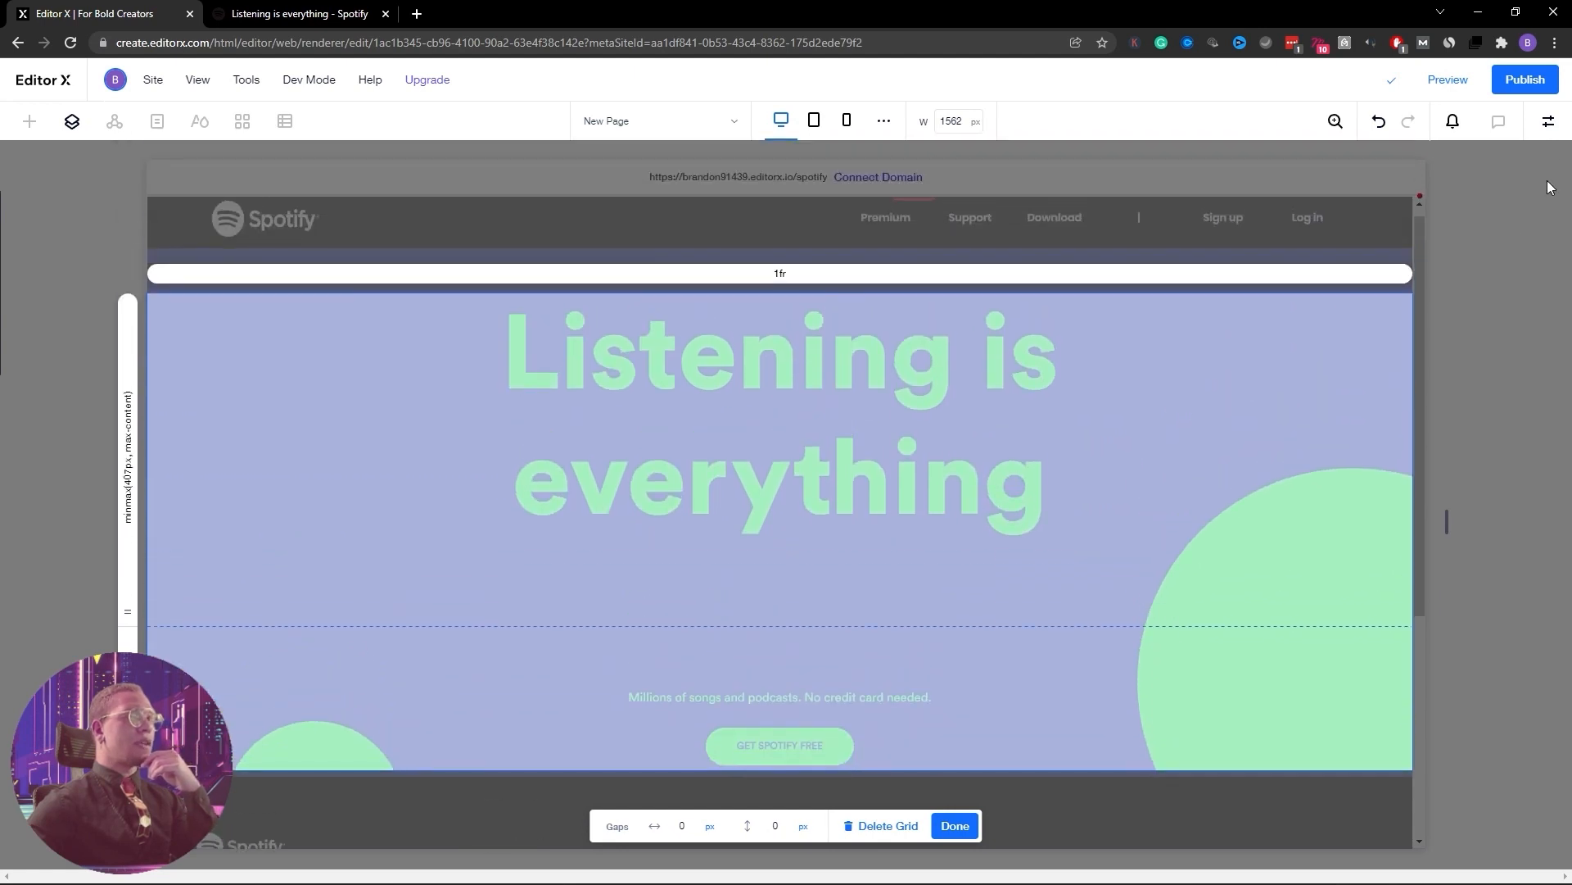
left_click(955, 826)
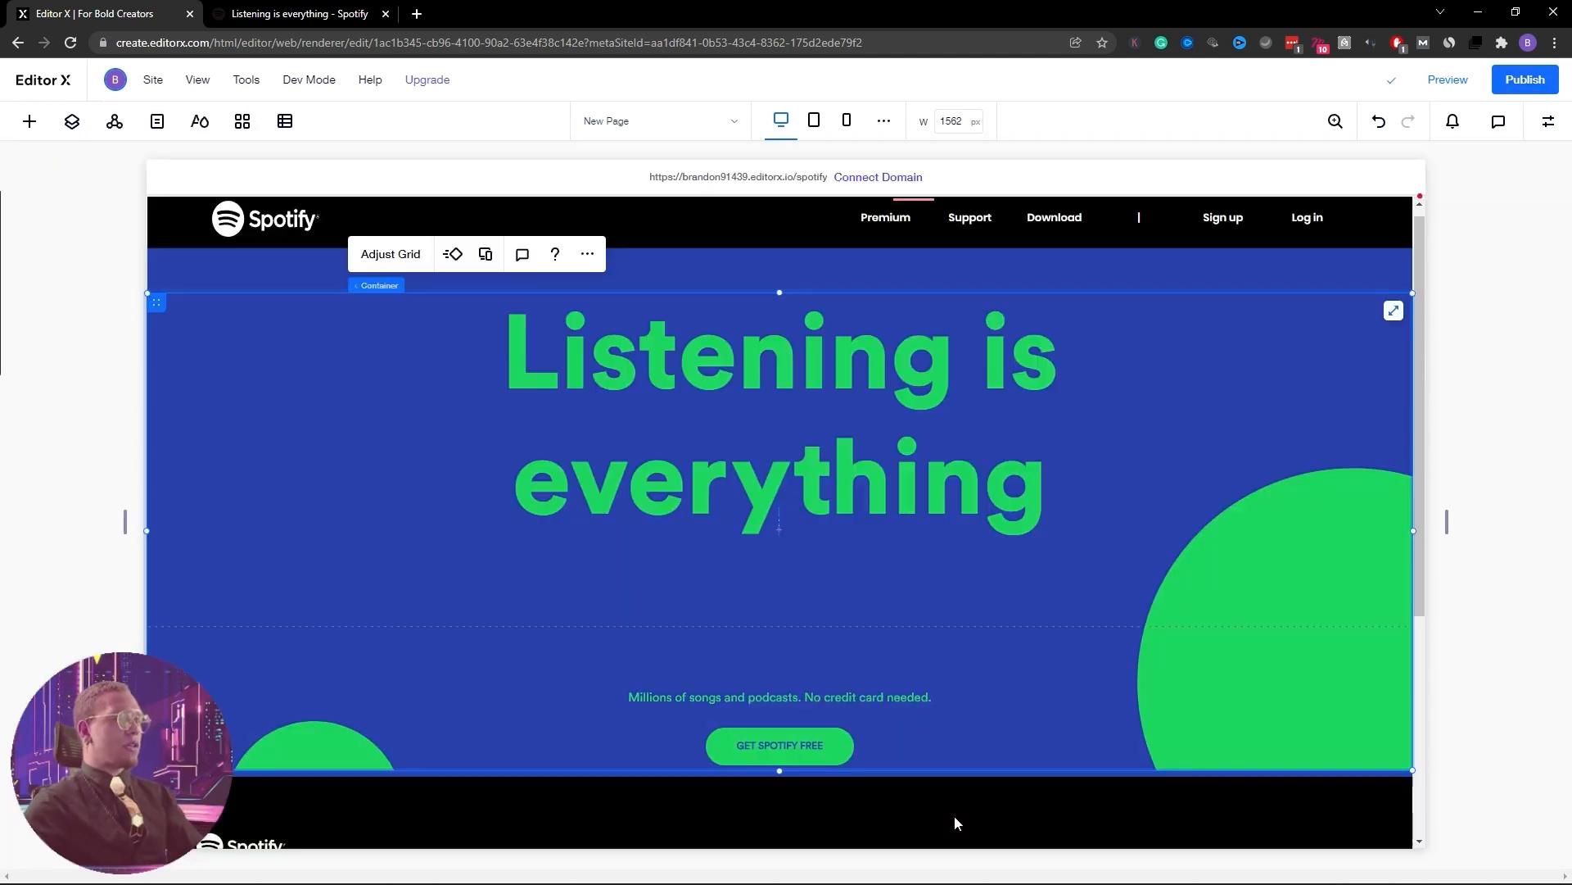
Nudge the headline down and move the subtitle and button up about 58 px
left_click_drag(815, 369, 822, 408)
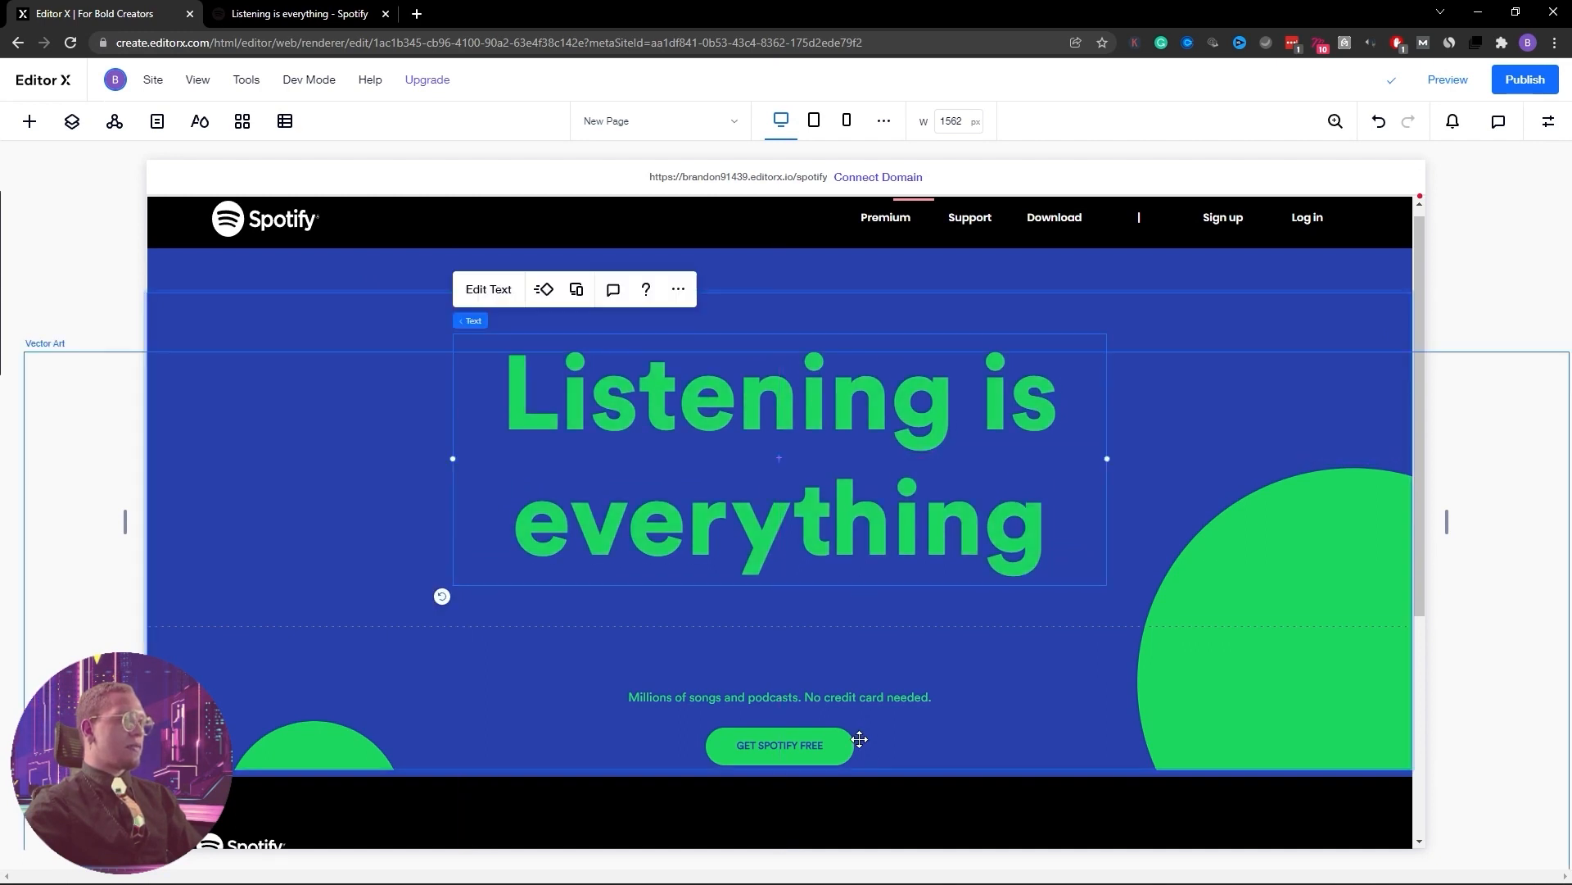
left_click_drag(838, 701, 836, 654)
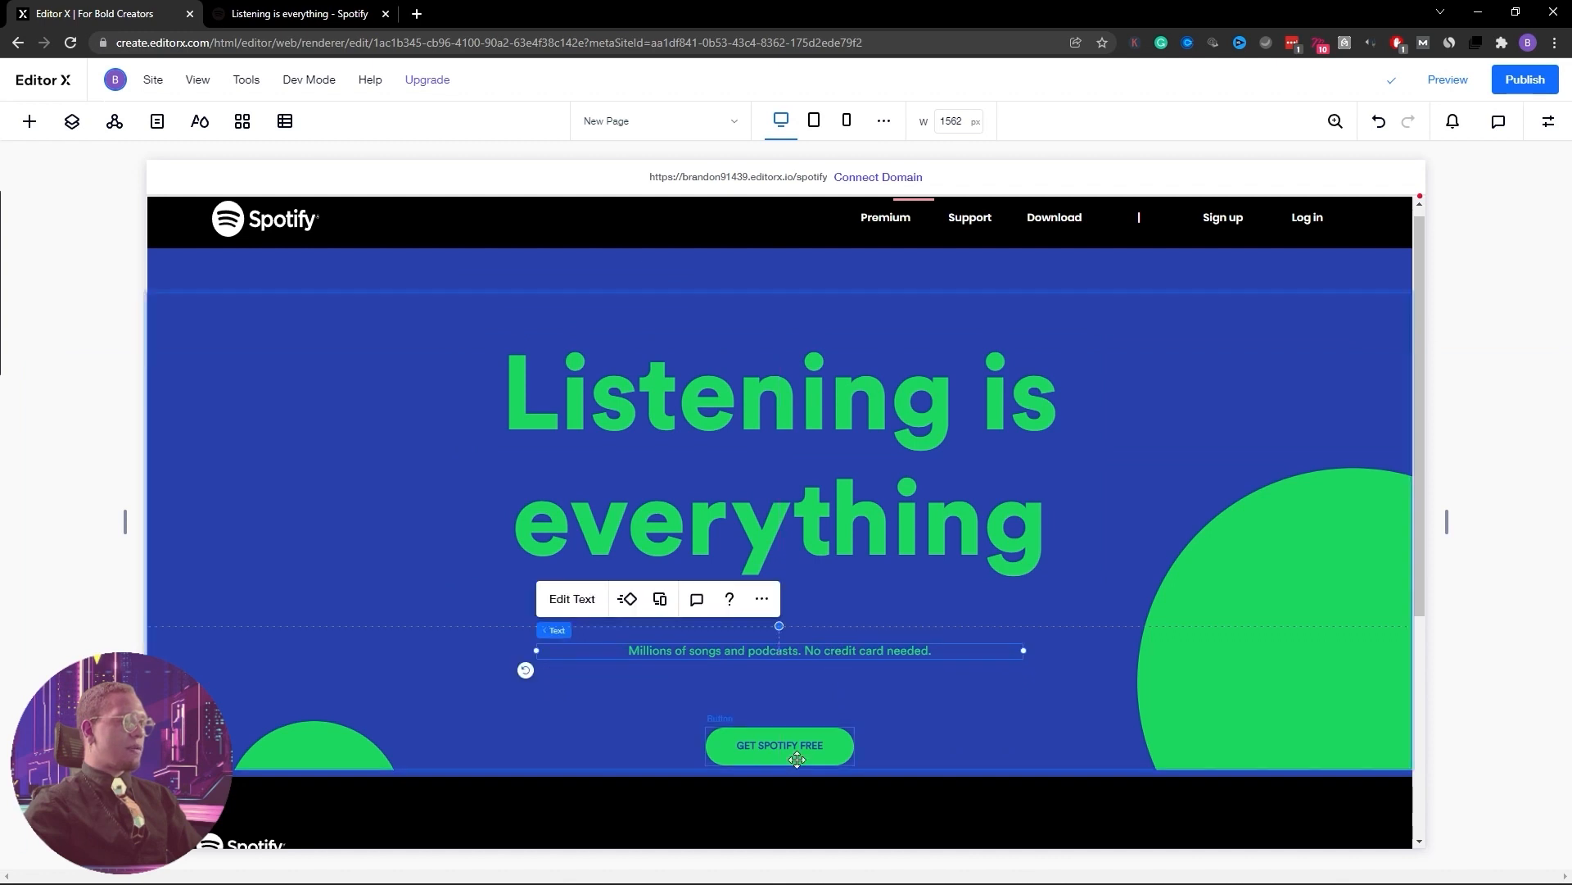
left_click_drag(797, 757, 798, 711)
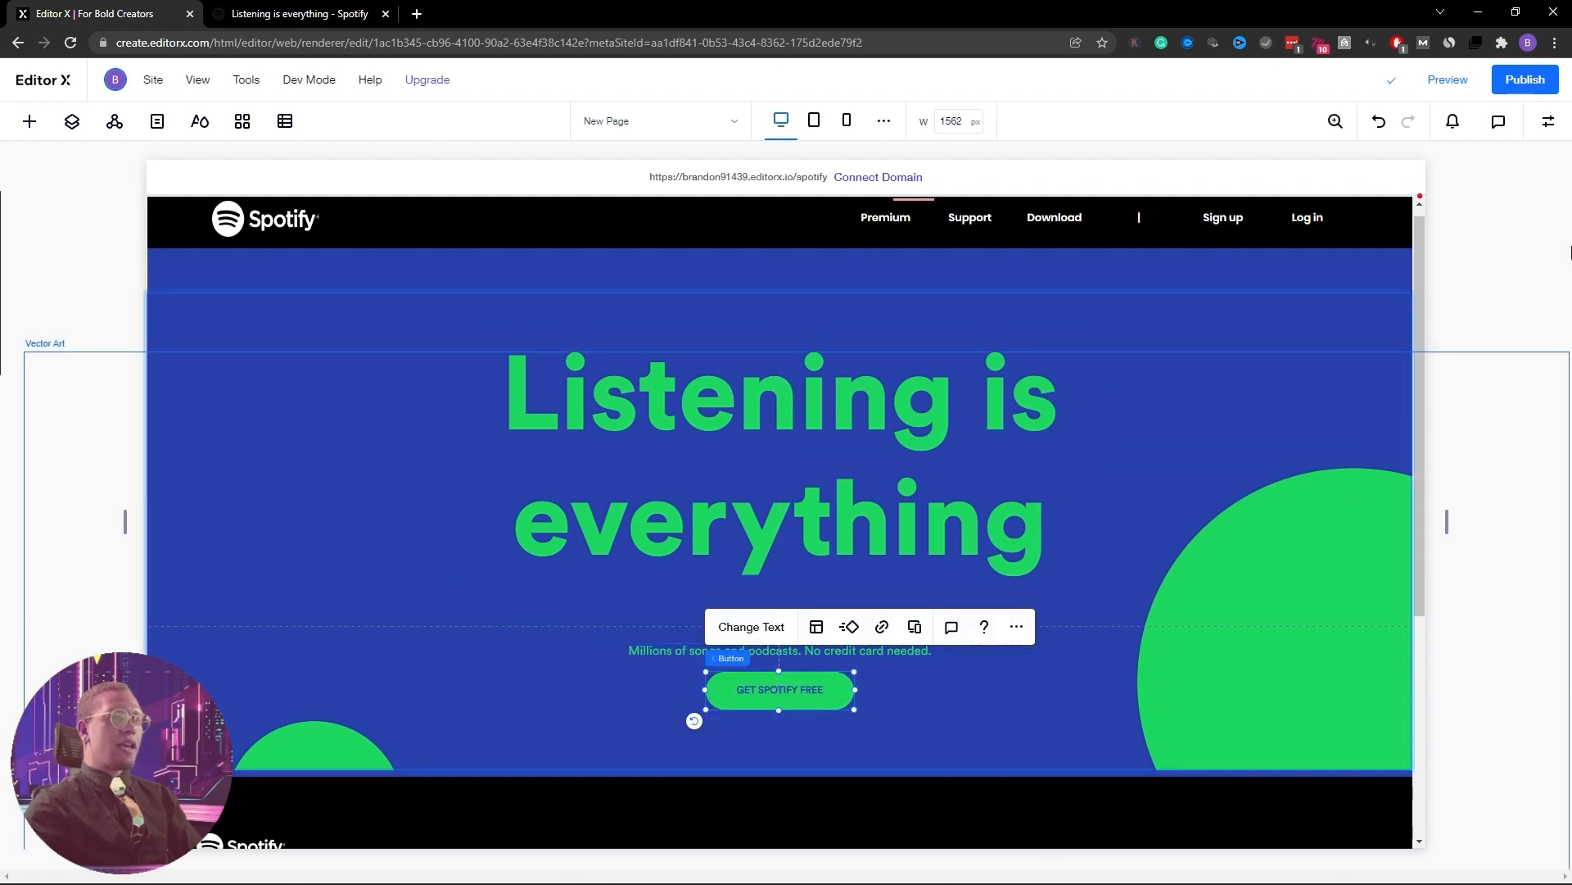
Dock the Listening is everything heading to the top with a 50 px margin, then hide the Inspector
left_click(1545, 123)
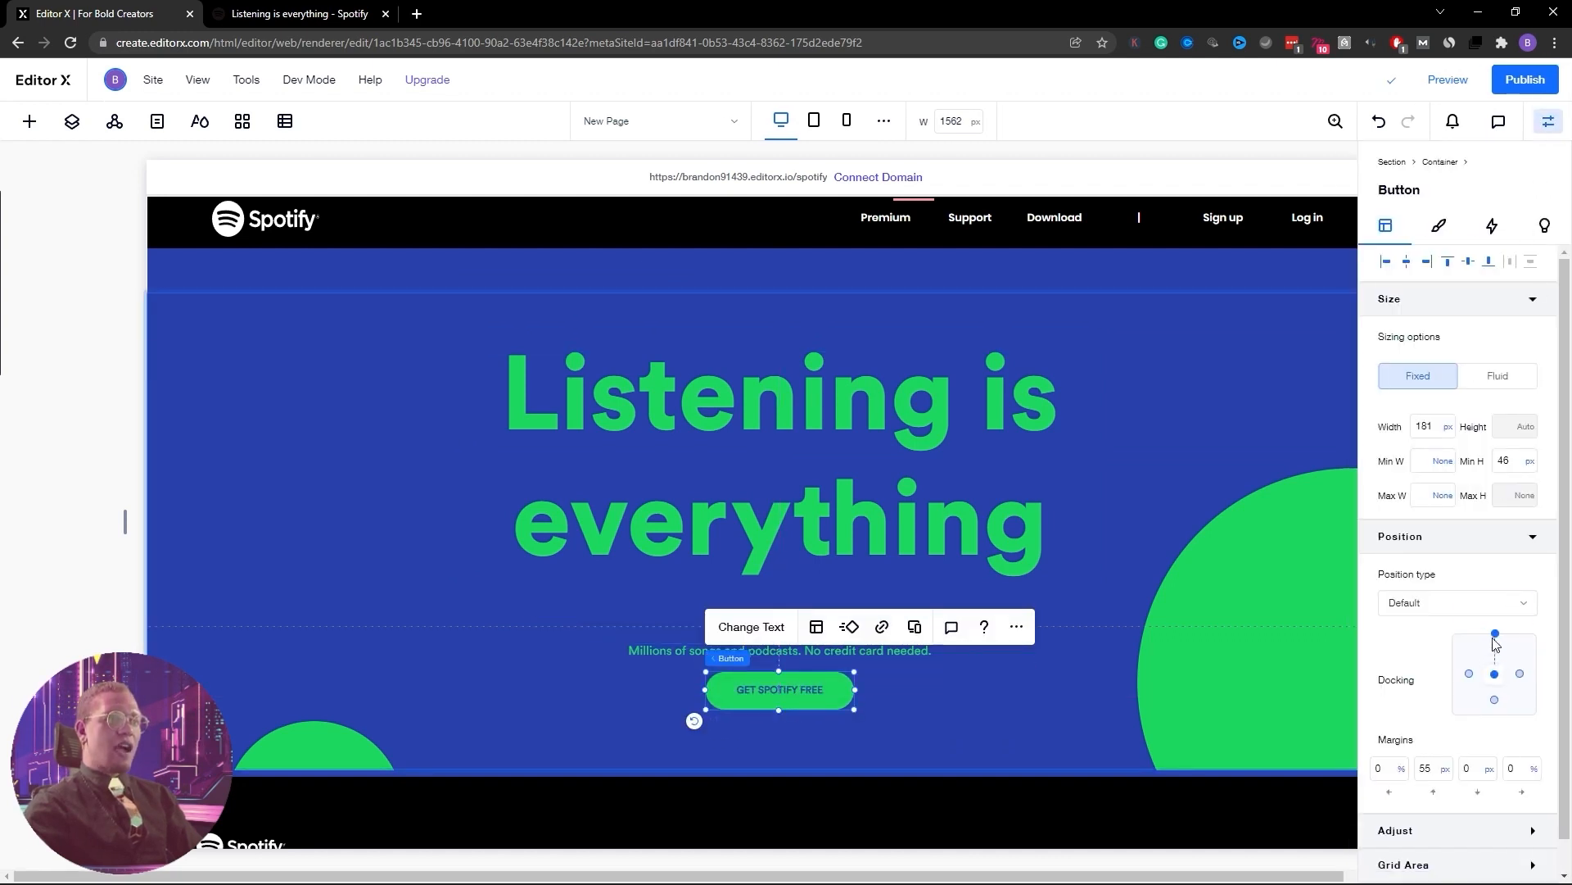
left_click(832, 652)
left_click(827, 651)
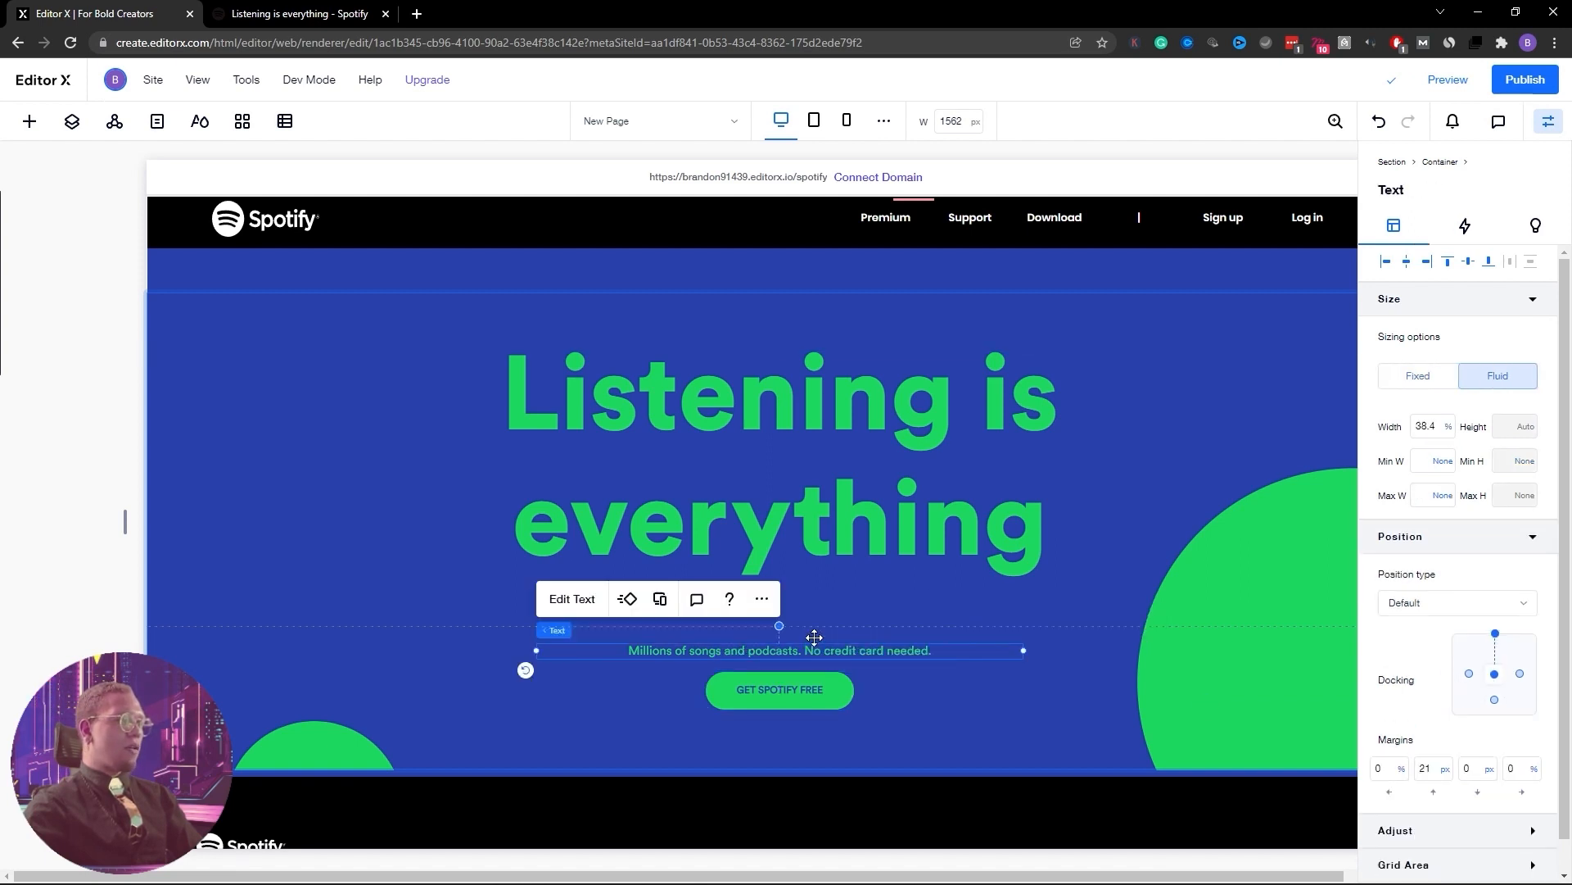
left_click(1052, 555)
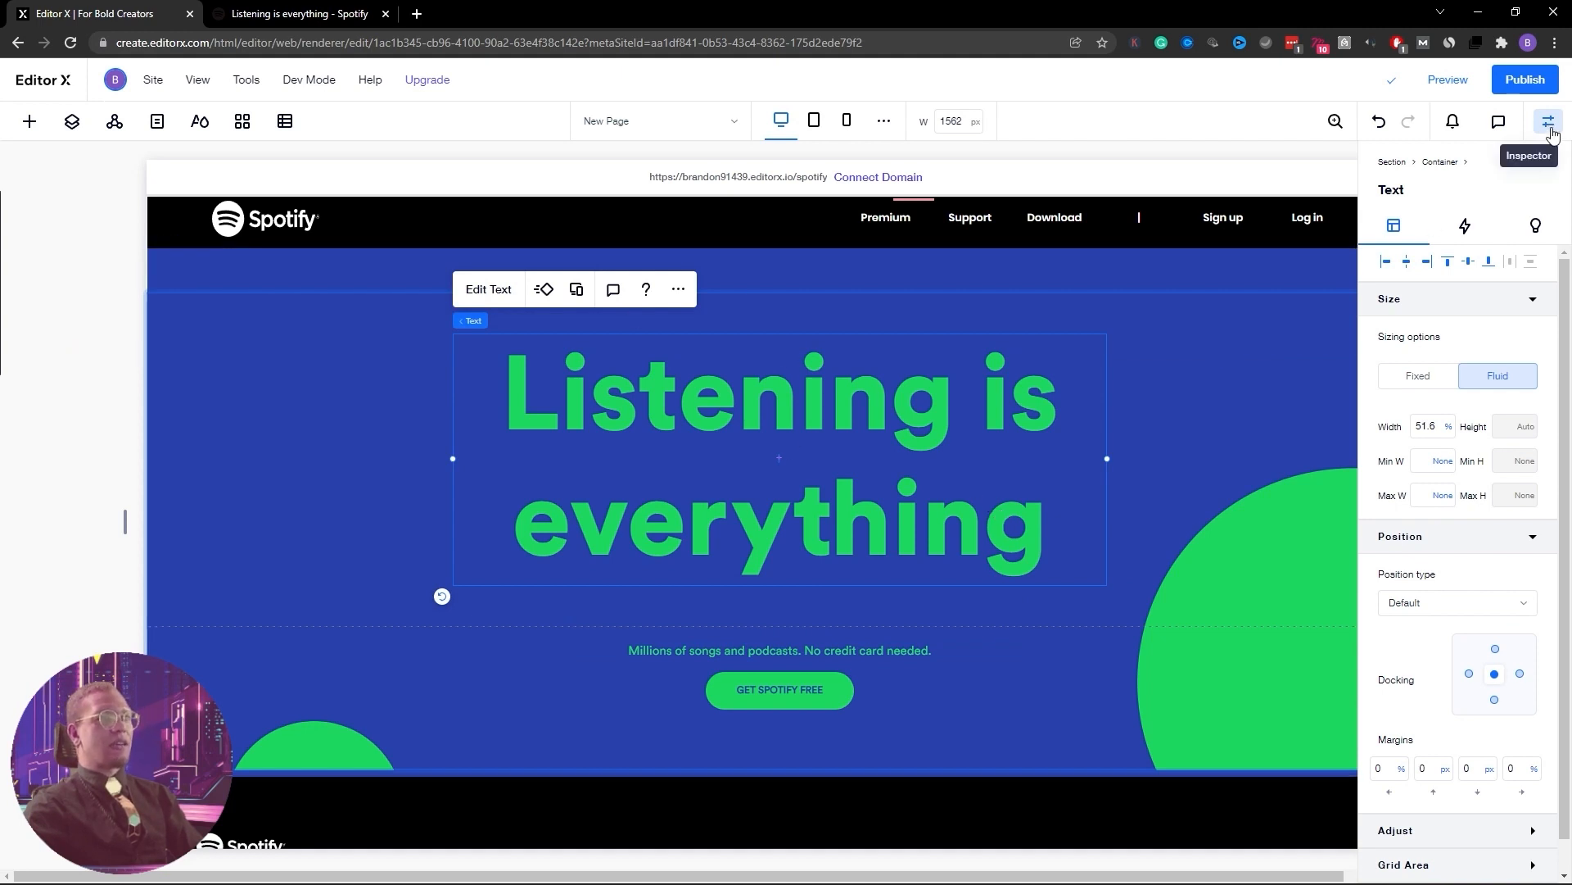
left_click(1494, 648)
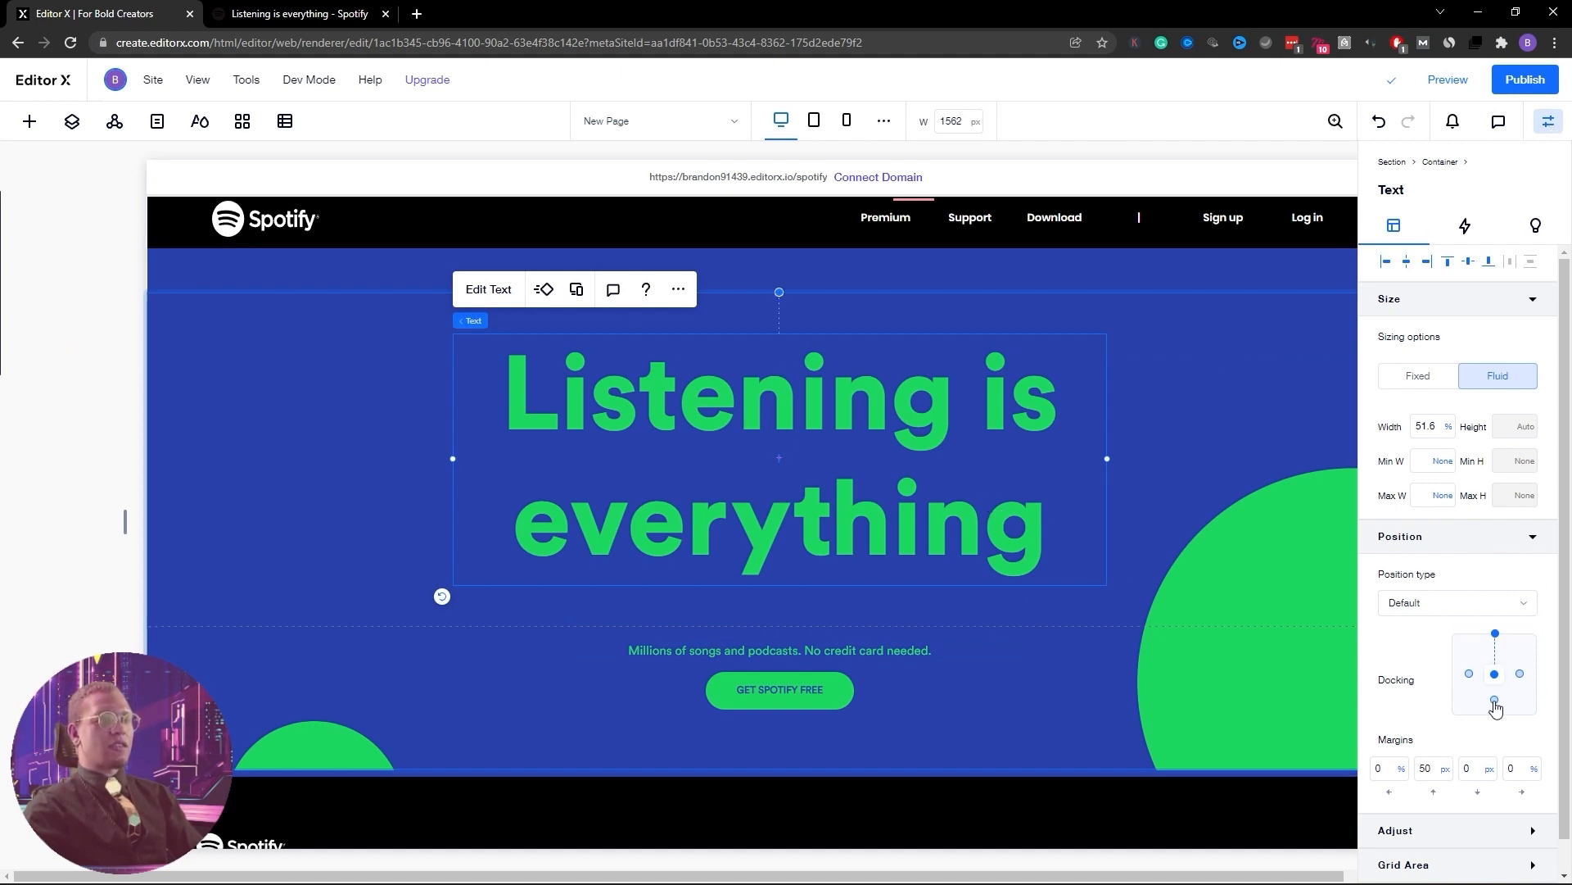
left_click(1494, 701)
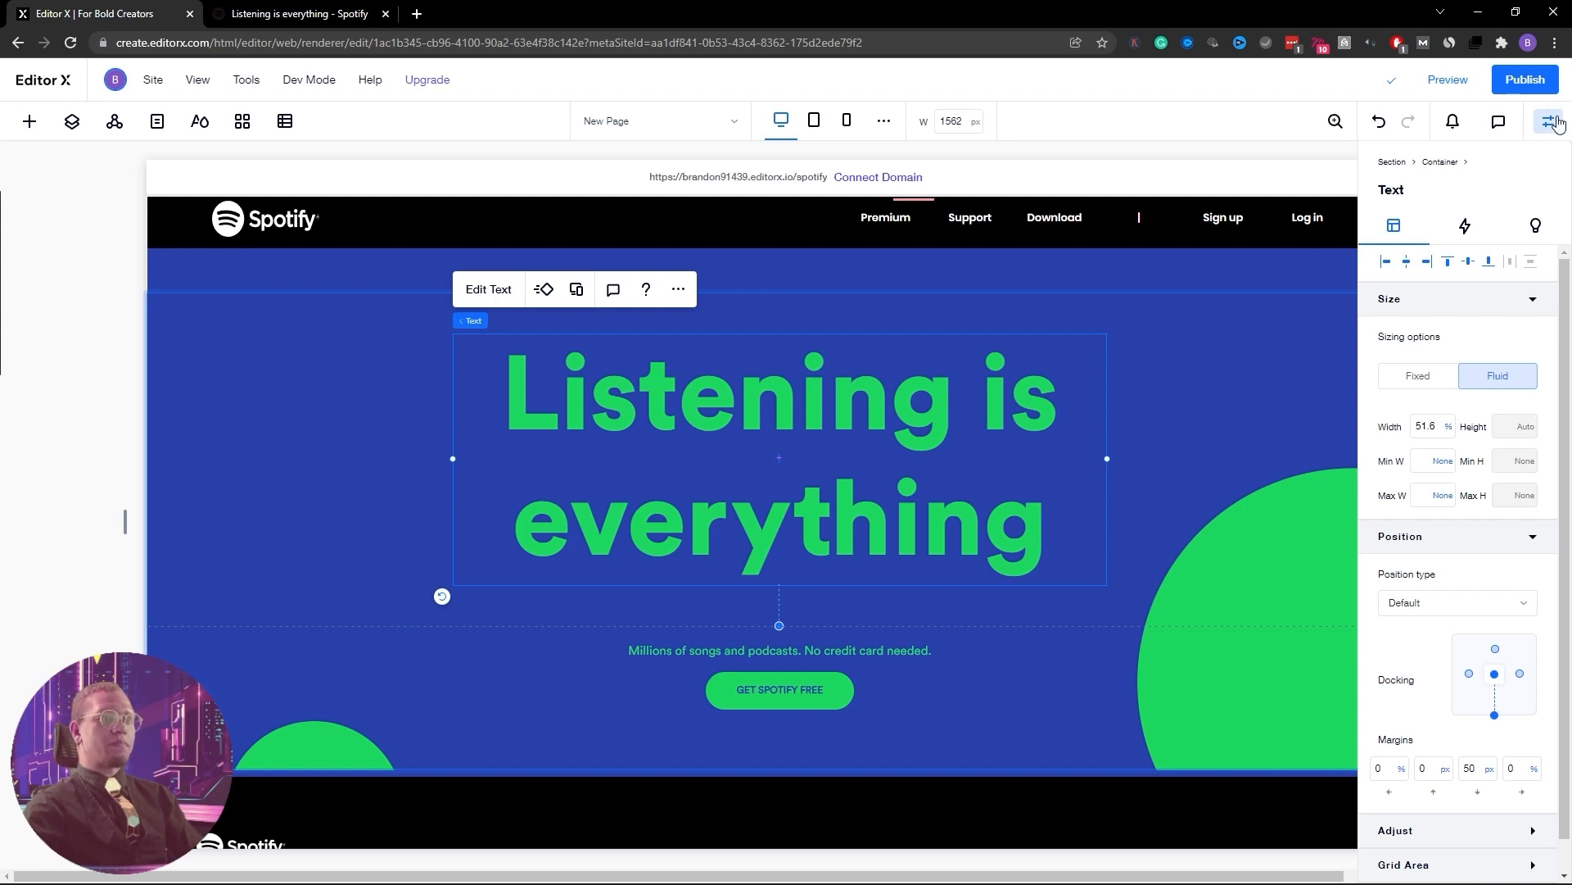
left_click(1496, 648)
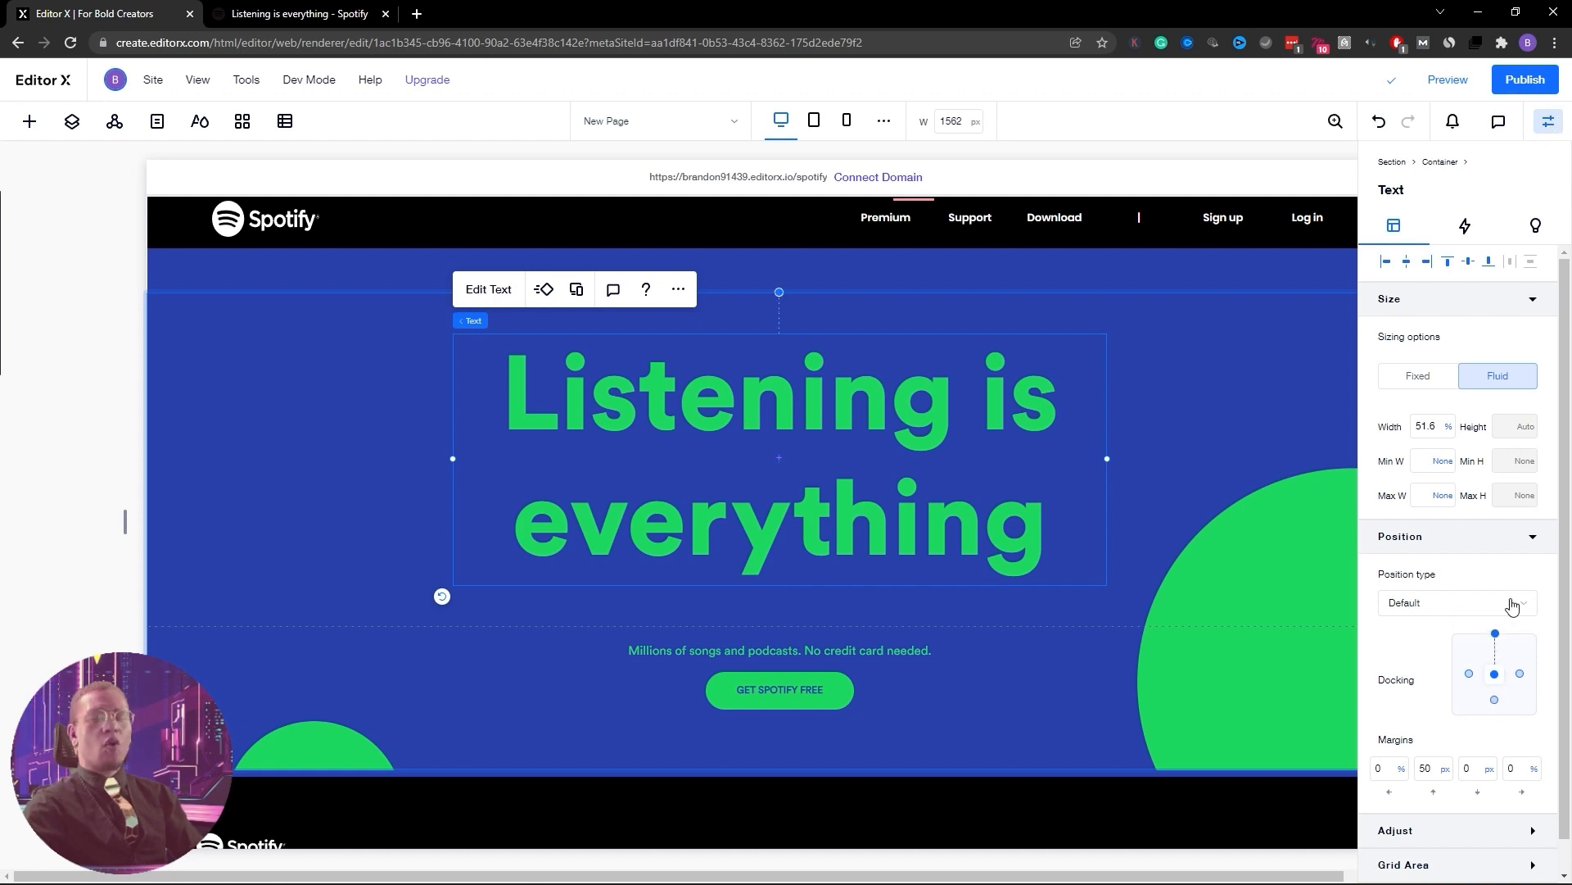
left_click(1556, 124)
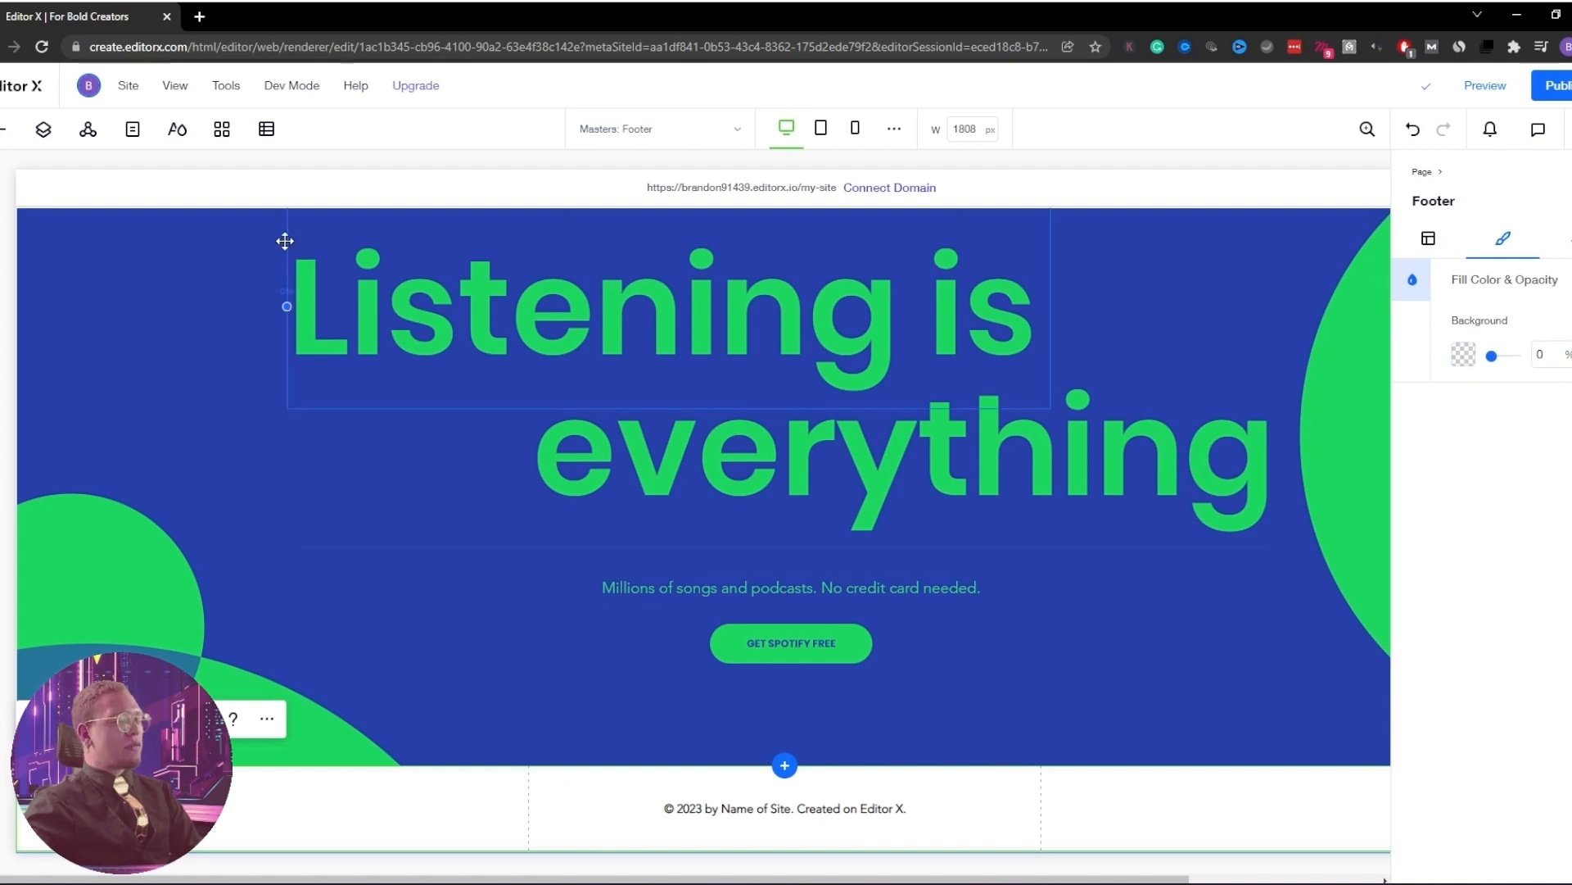
Make the footer background solid black at 100% opacity
left_click(44, 128)
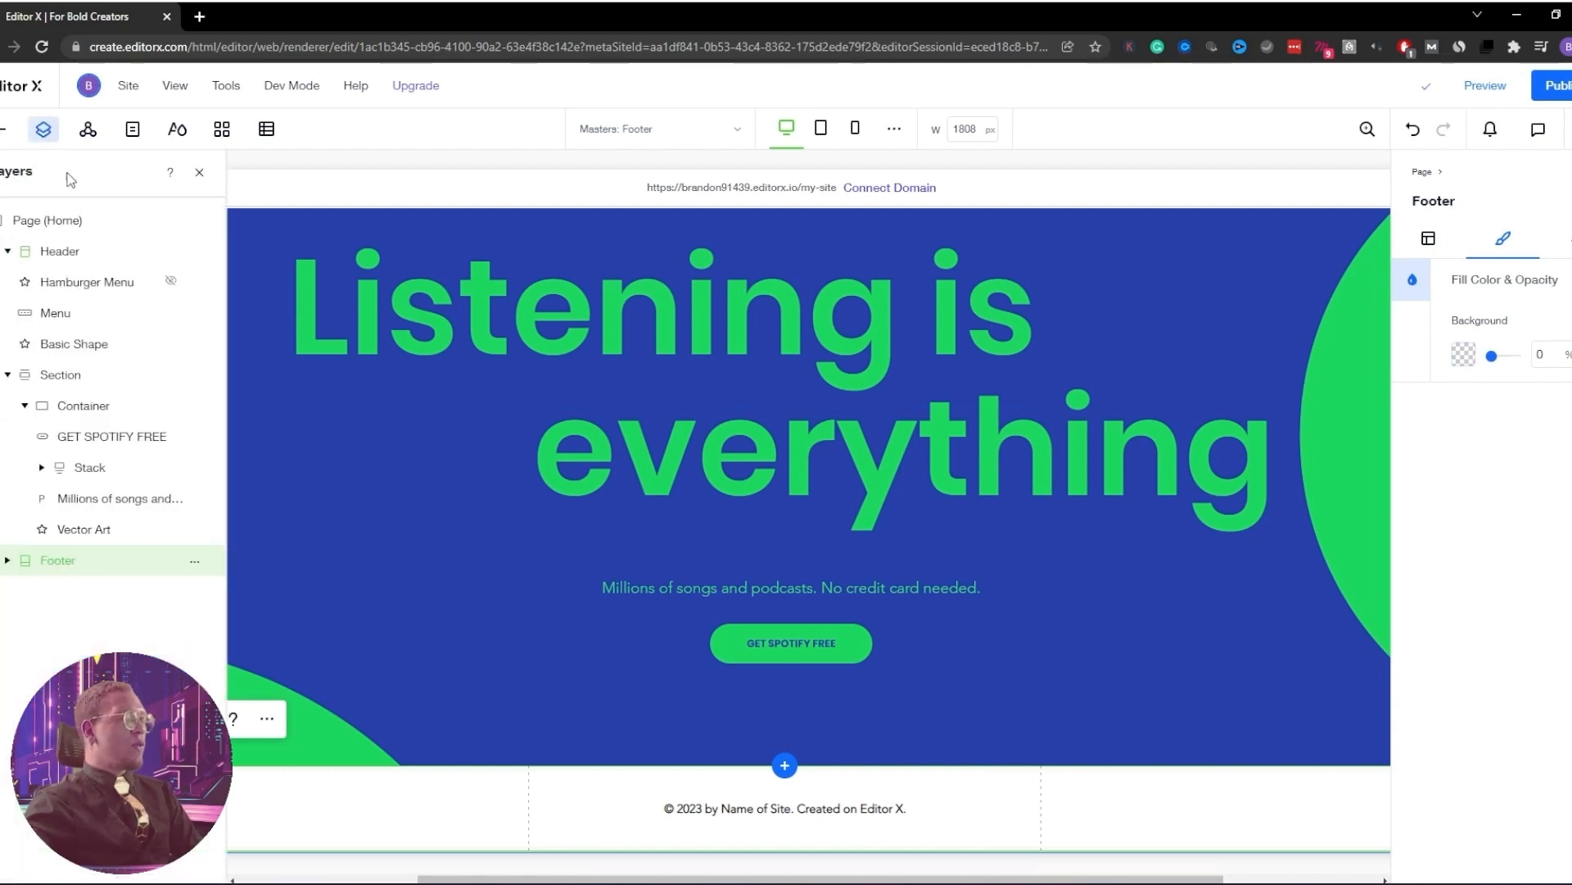
left_click(7, 561)
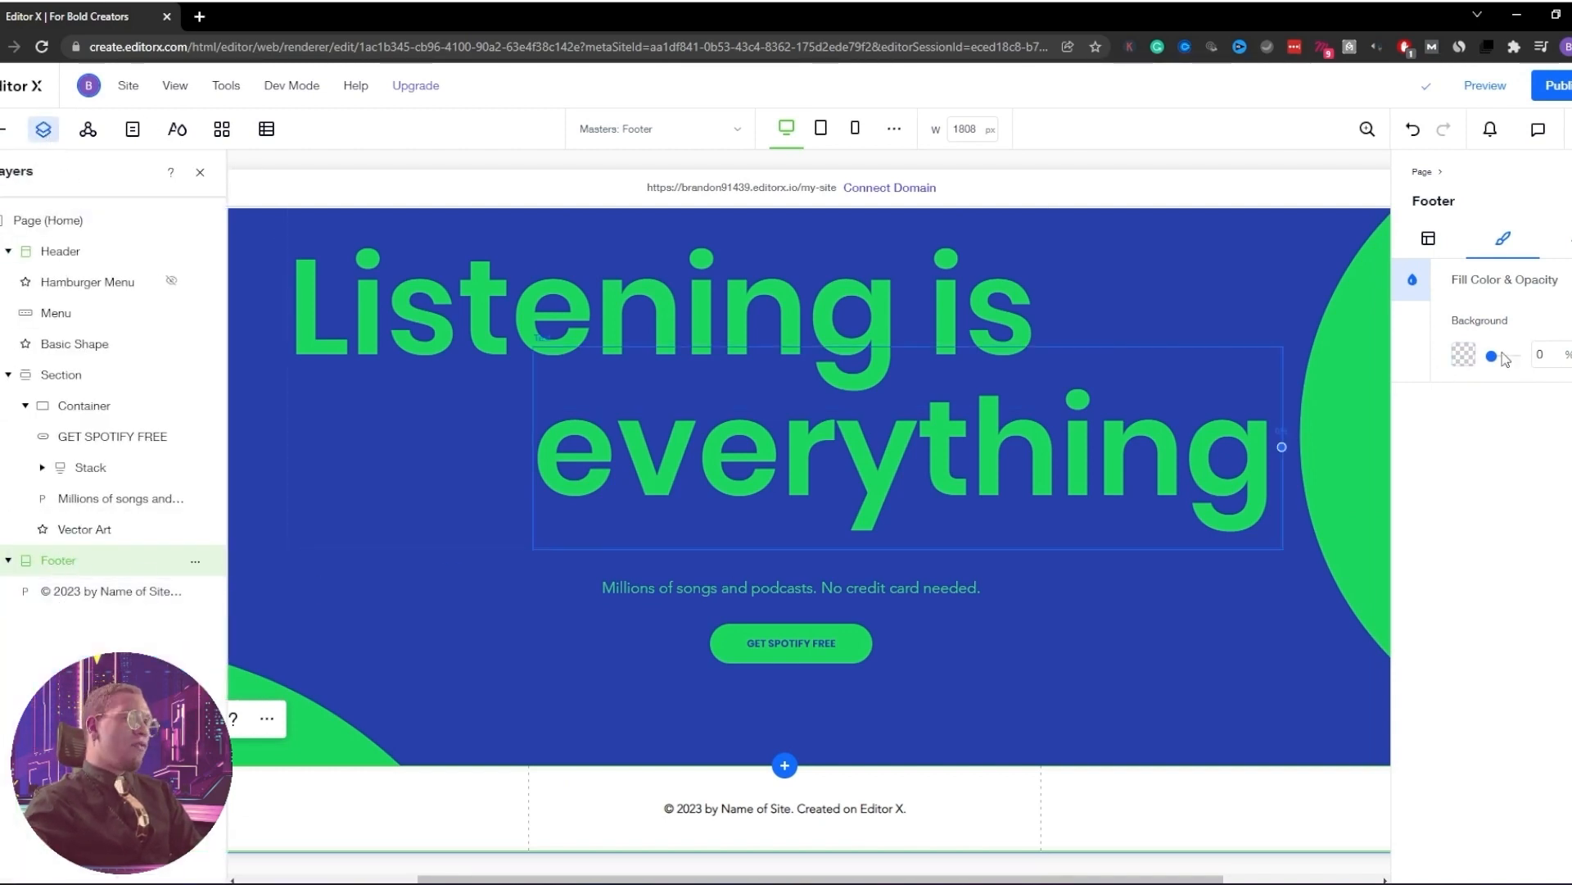
left_click(1464, 353)
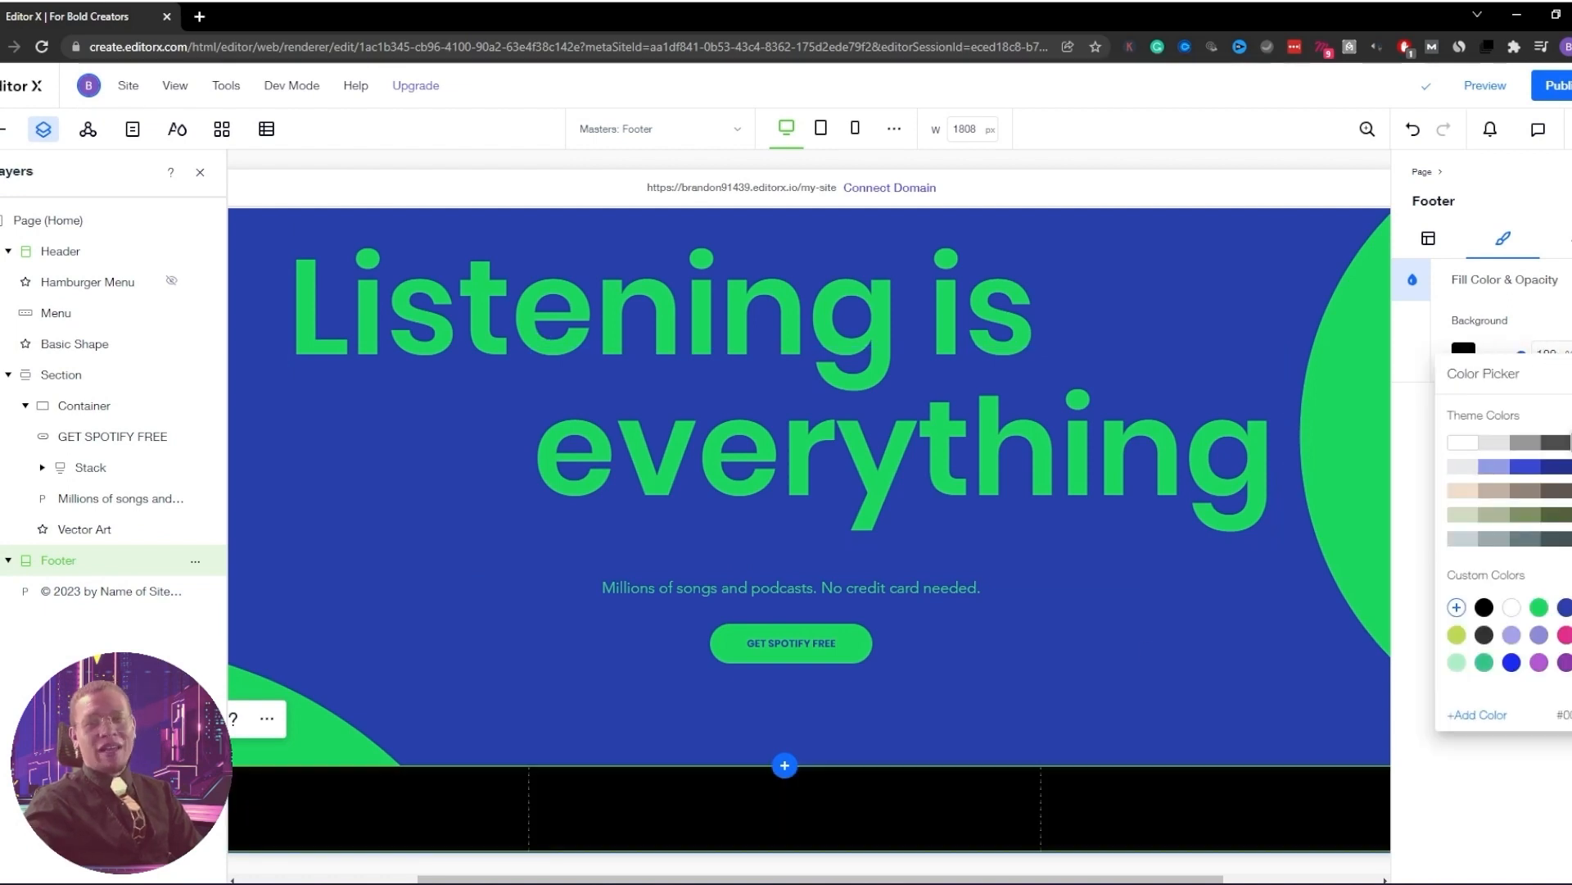
left_click(1571, 373)
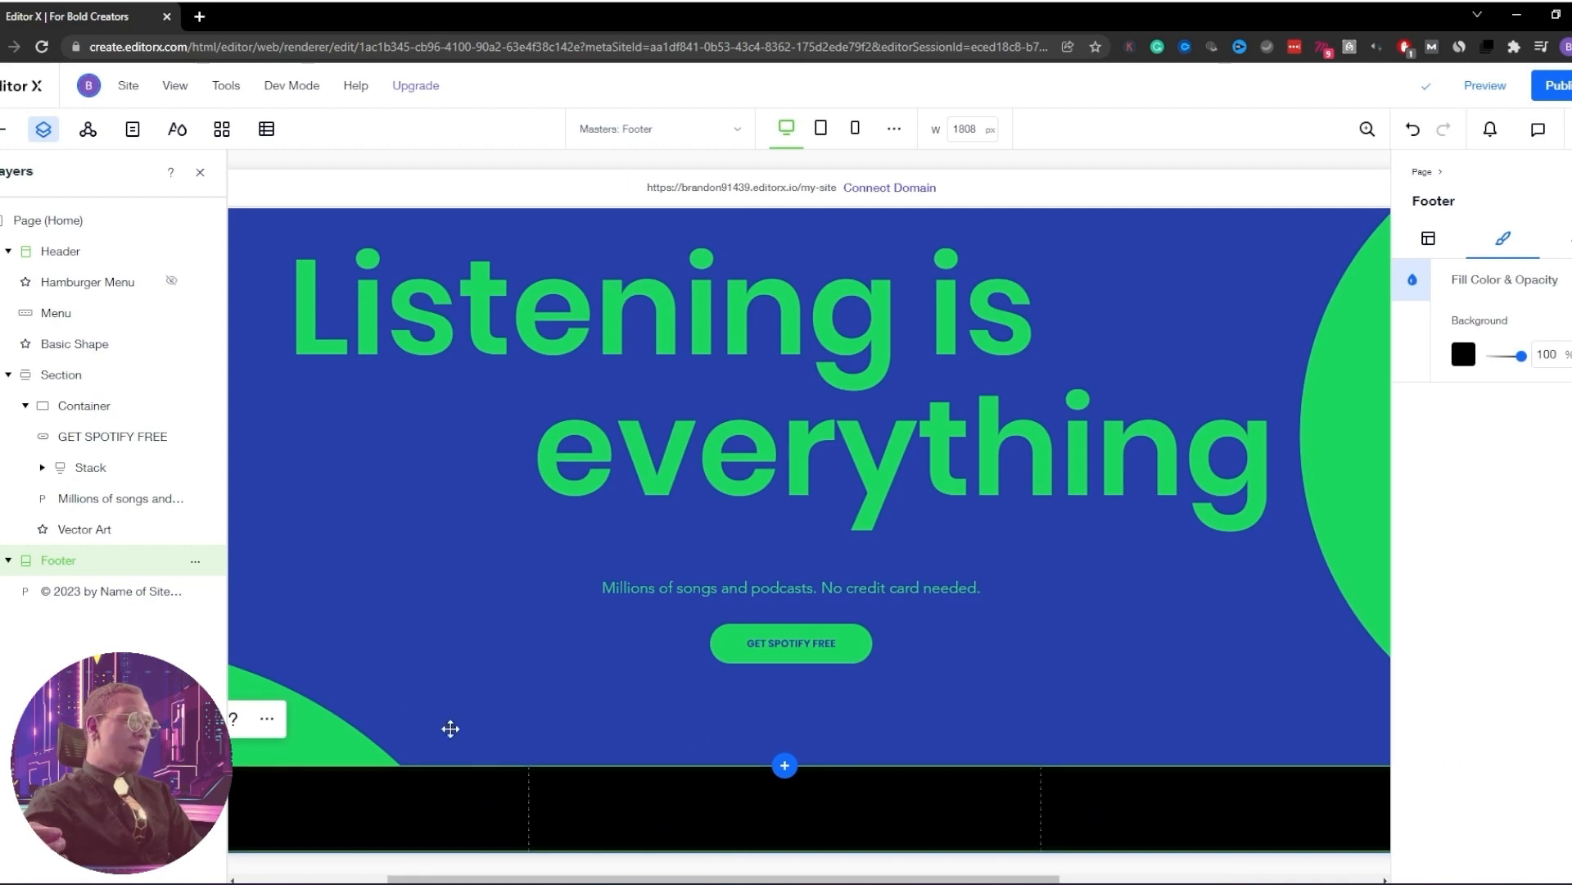
left_click(200, 172)
Paste a copy of the header's Spotify logo into the footer's left column
scroll(209, 239, "up", 3)
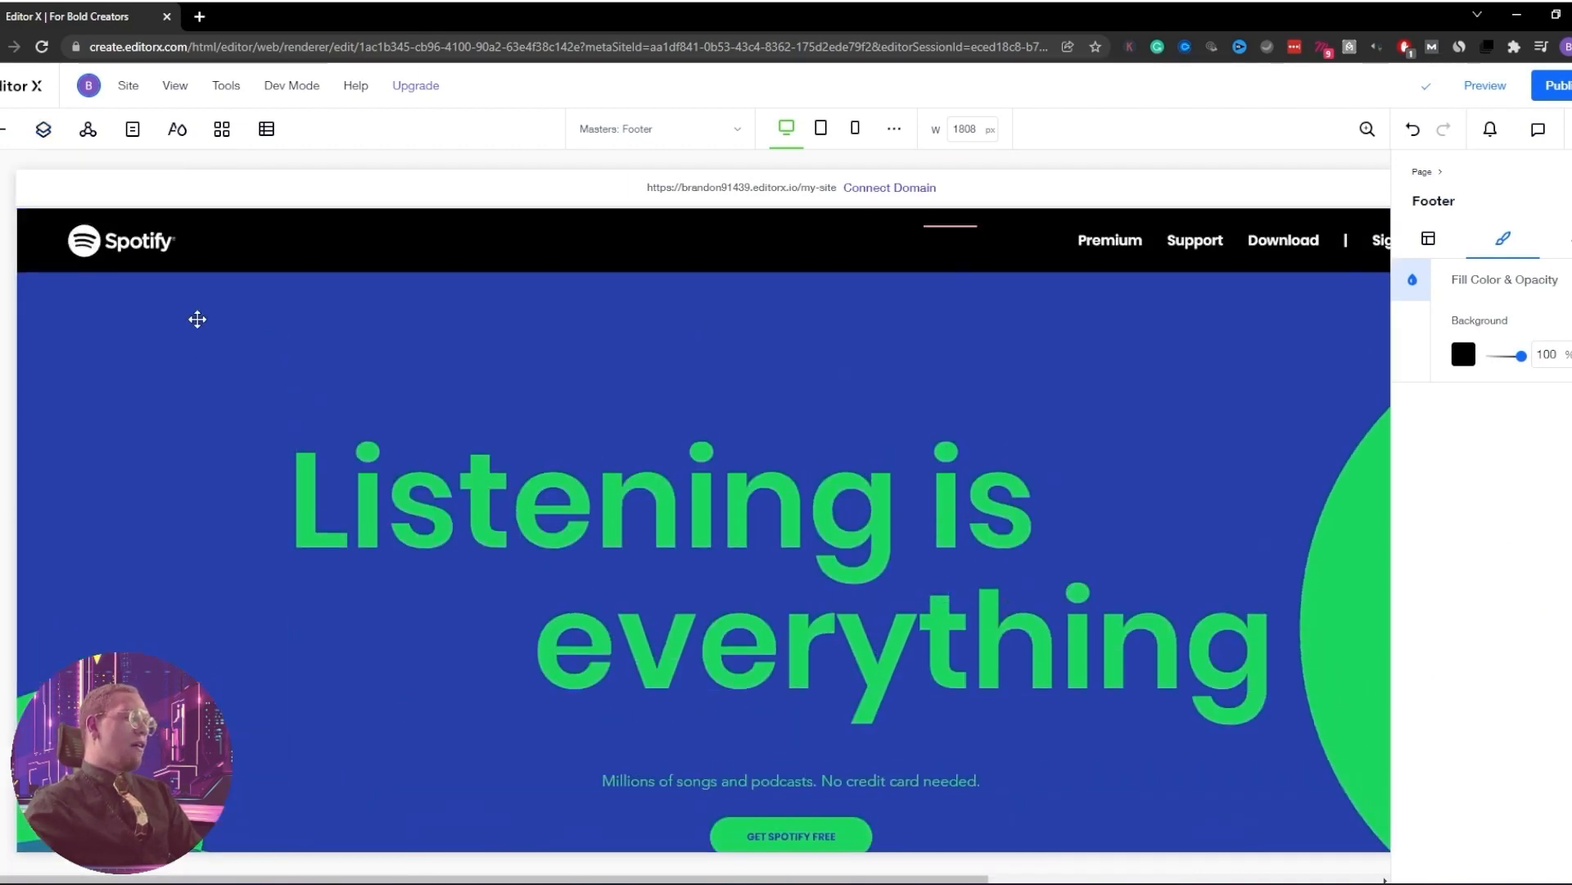
left_click(143, 238)
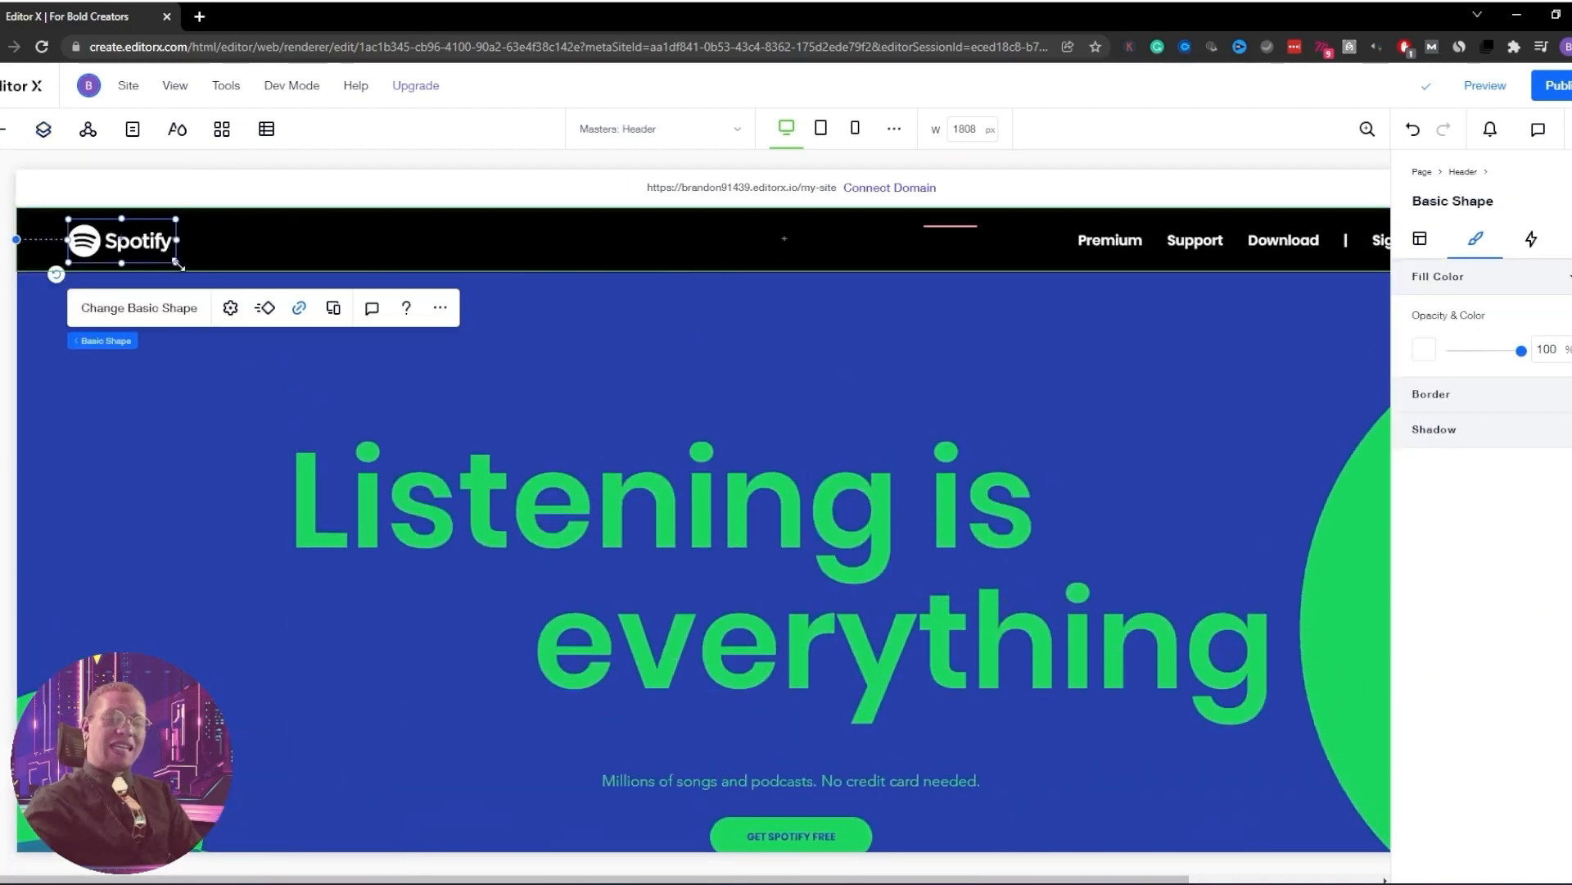
scroll(303, 502, "down", 3)
left_click(189, 806)
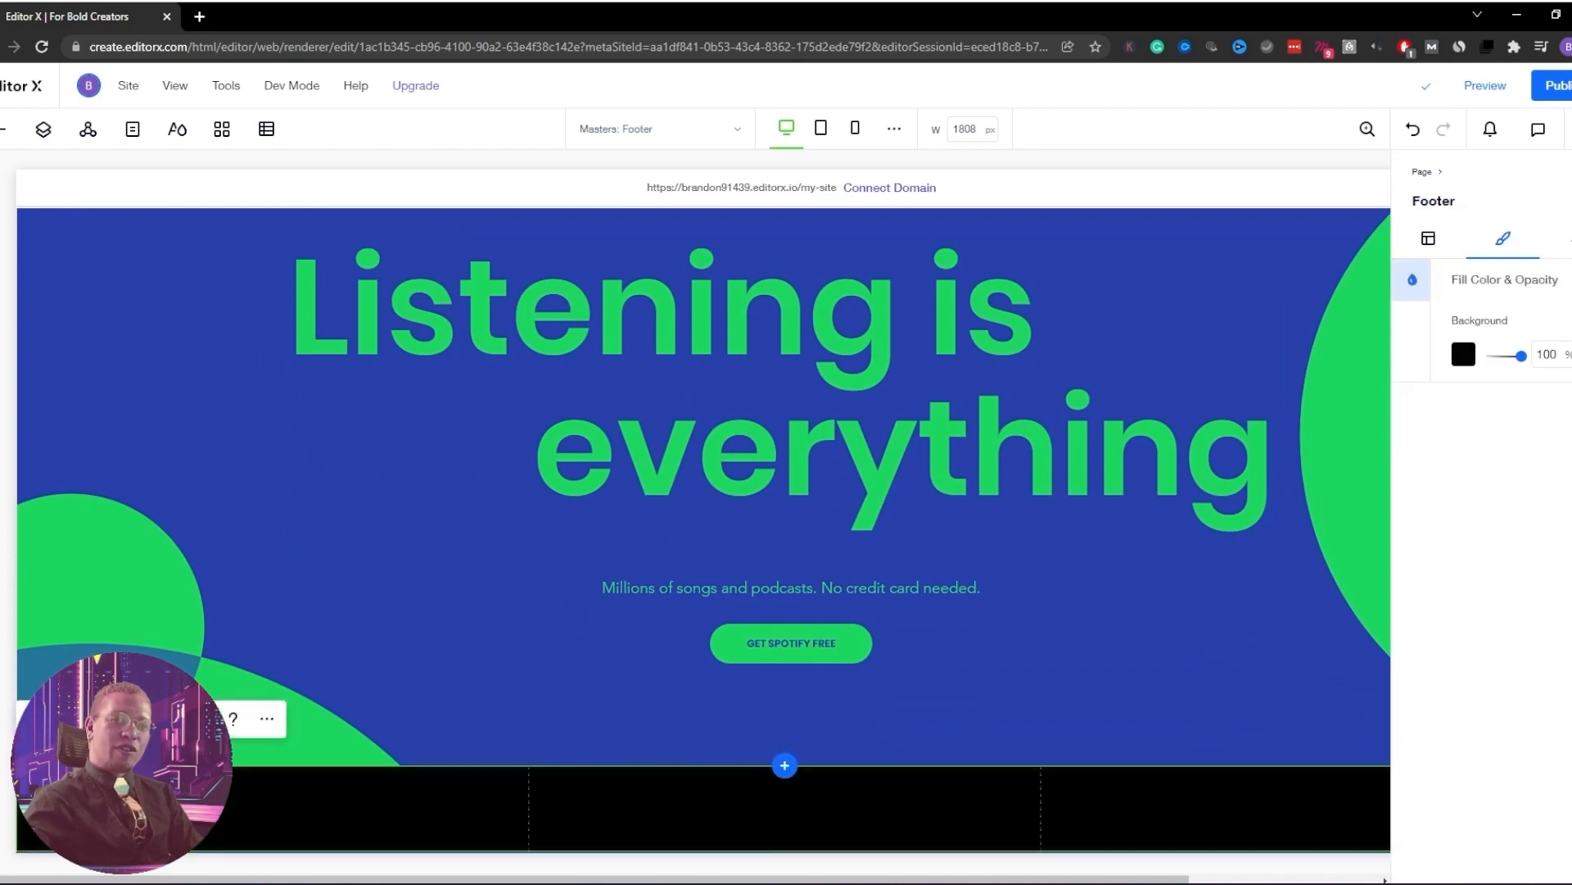
key("ctrl+v")
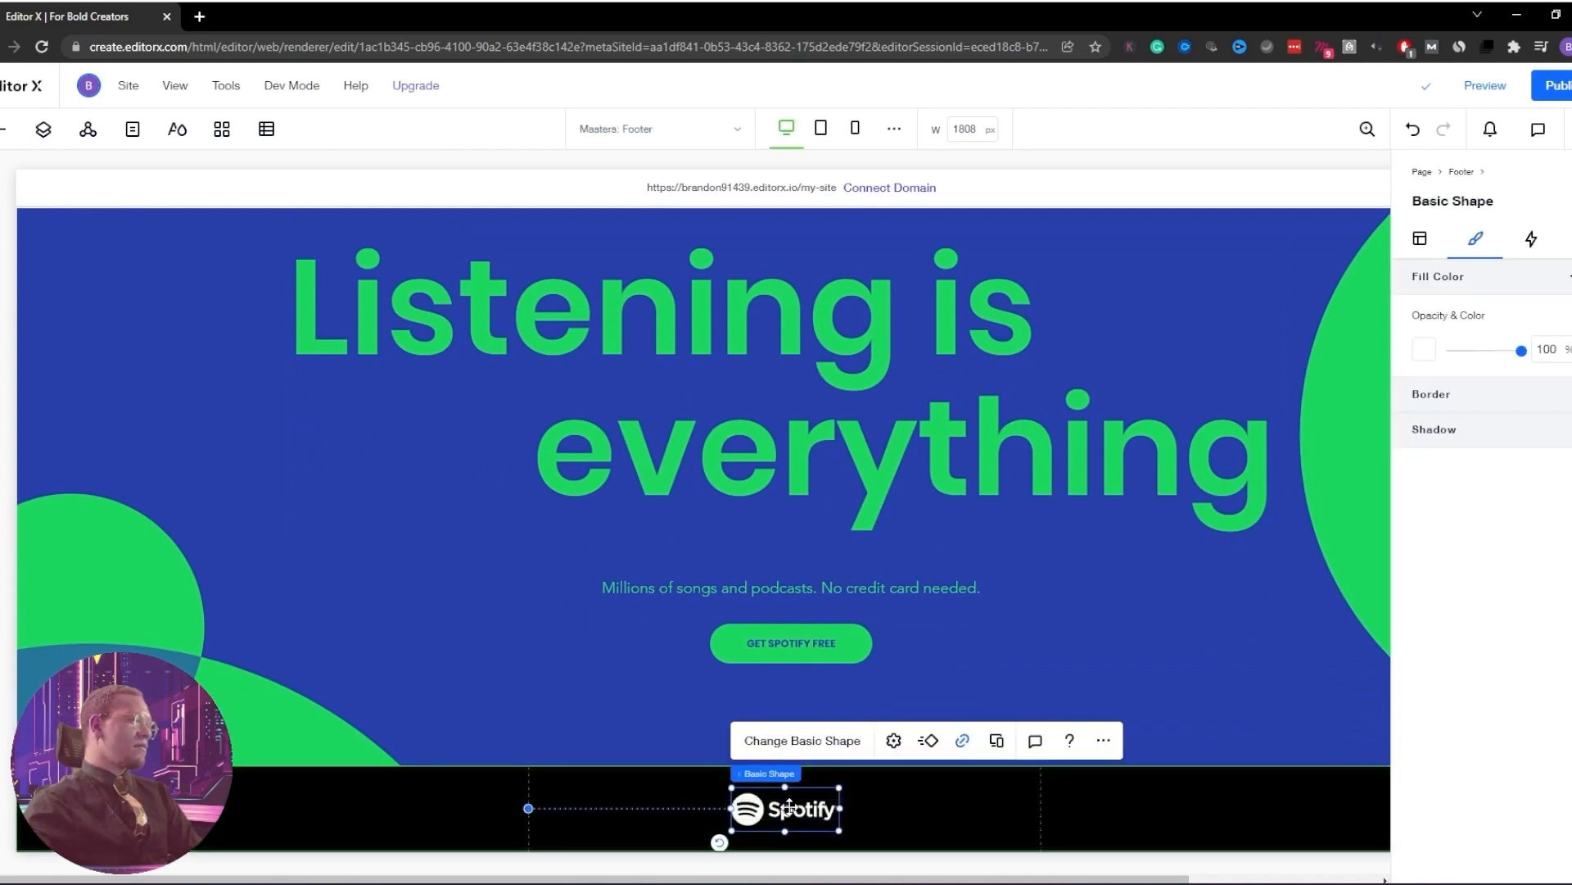
left_click_drag(788, 811, 407, 811)
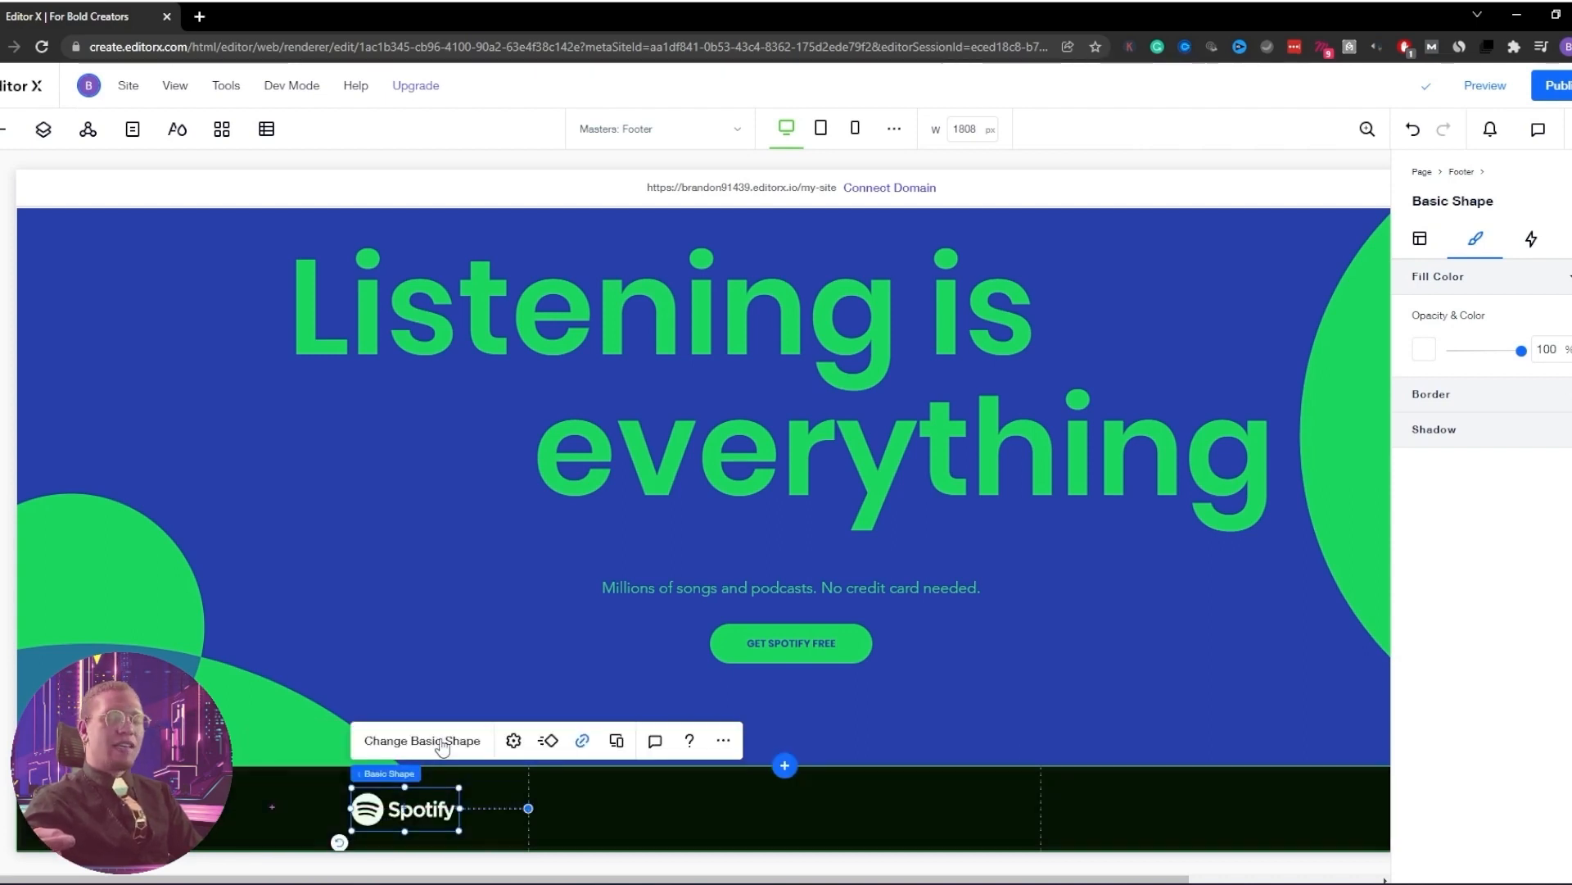
Adjust the footer's three-column grid through Edit Grid and confirm it
double_click(716, 790)
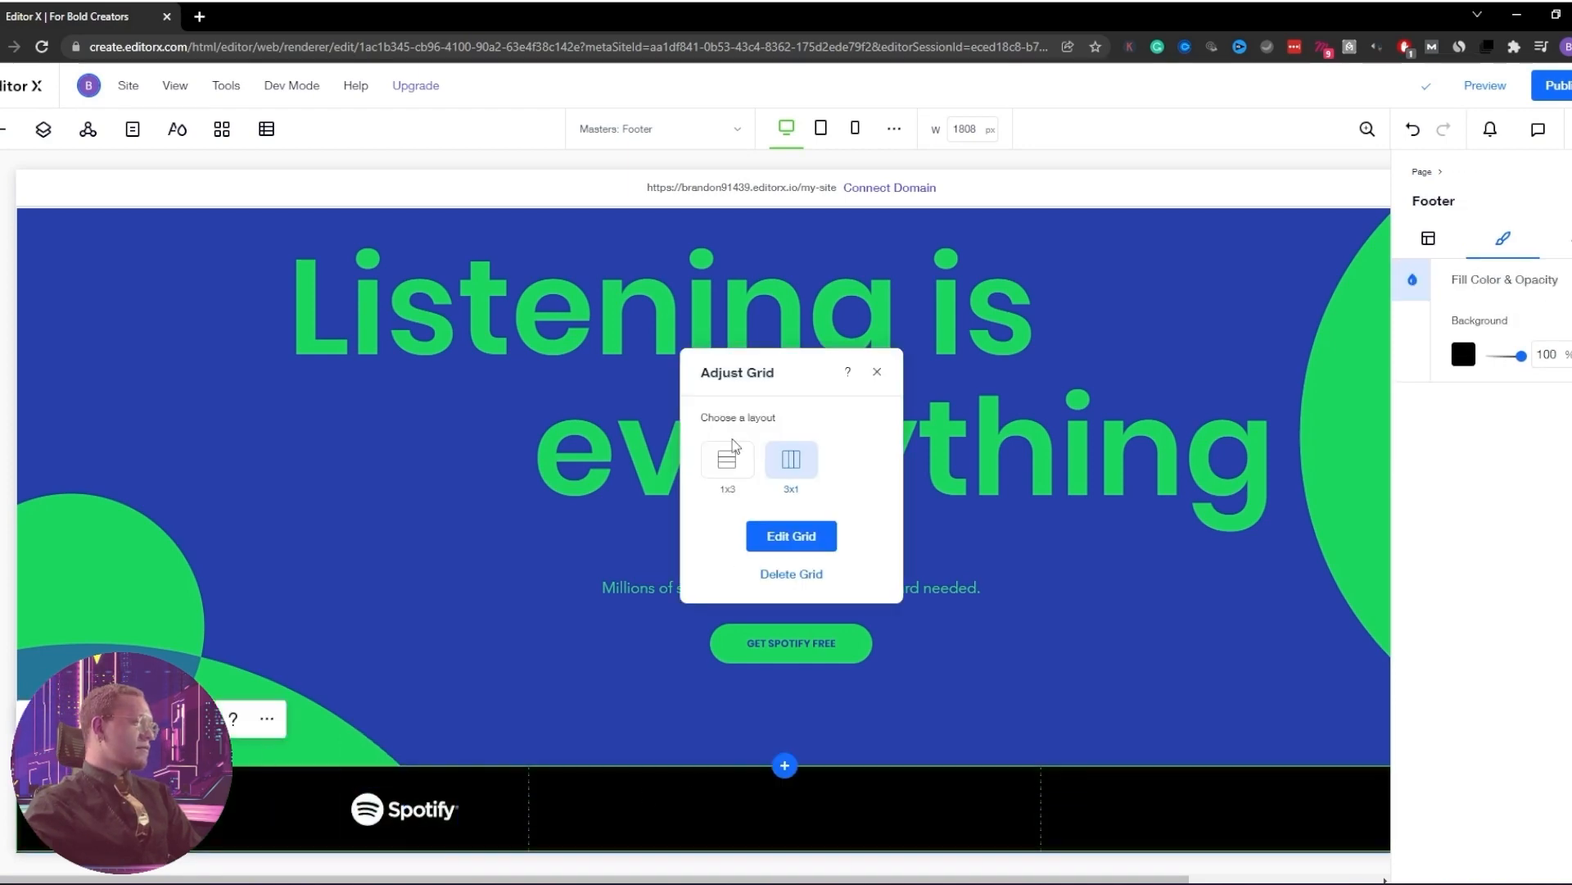
left_click(792, 536)
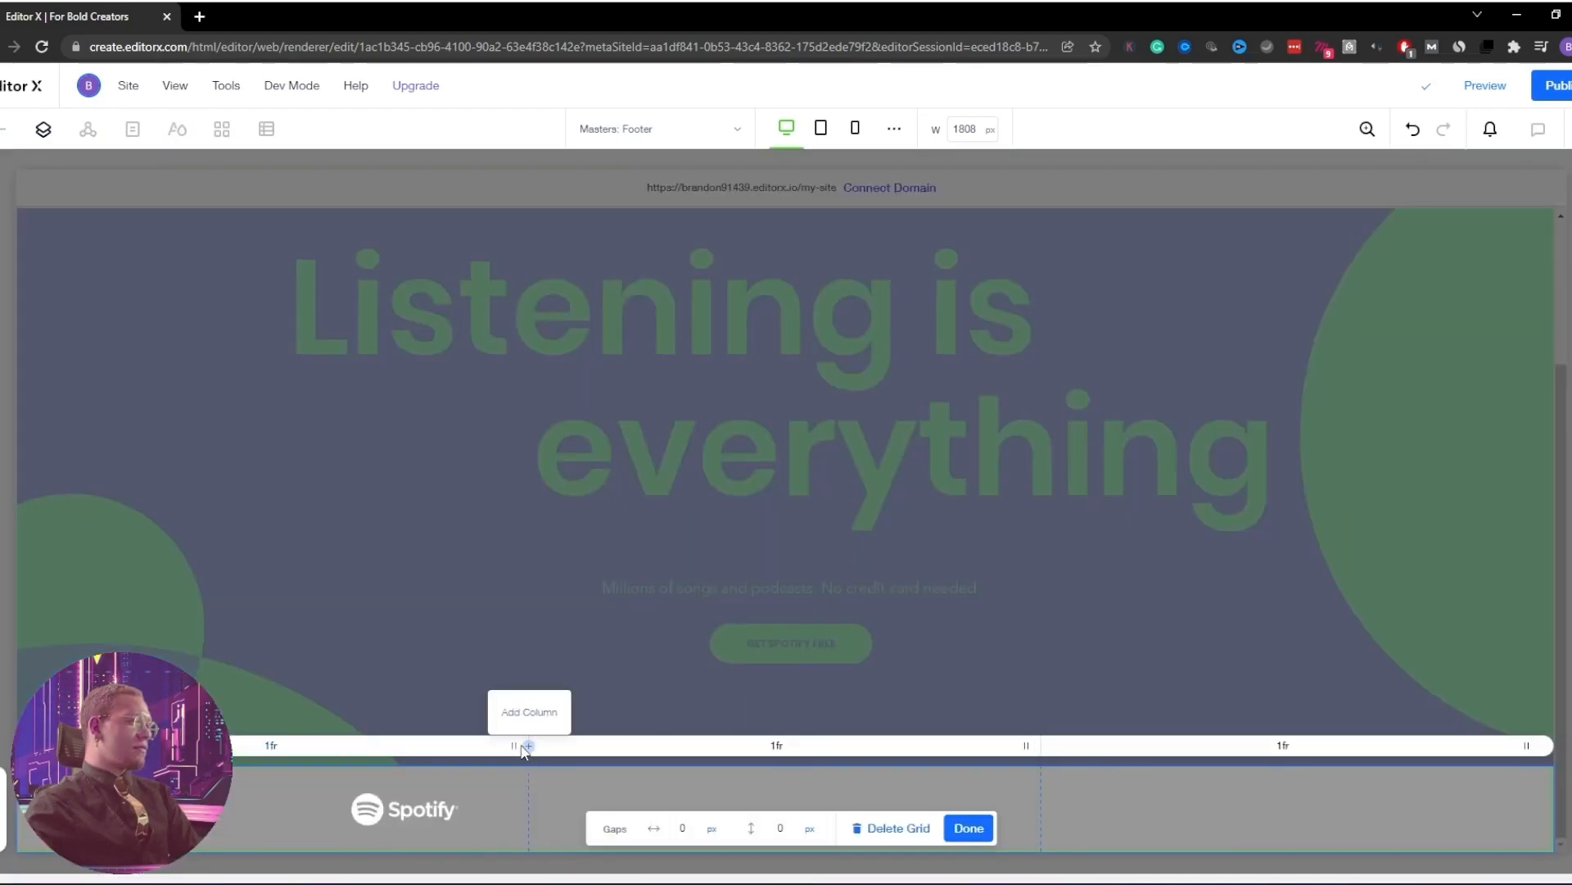
left_click(638, 647)
scroll(638, 648, "up", 3)
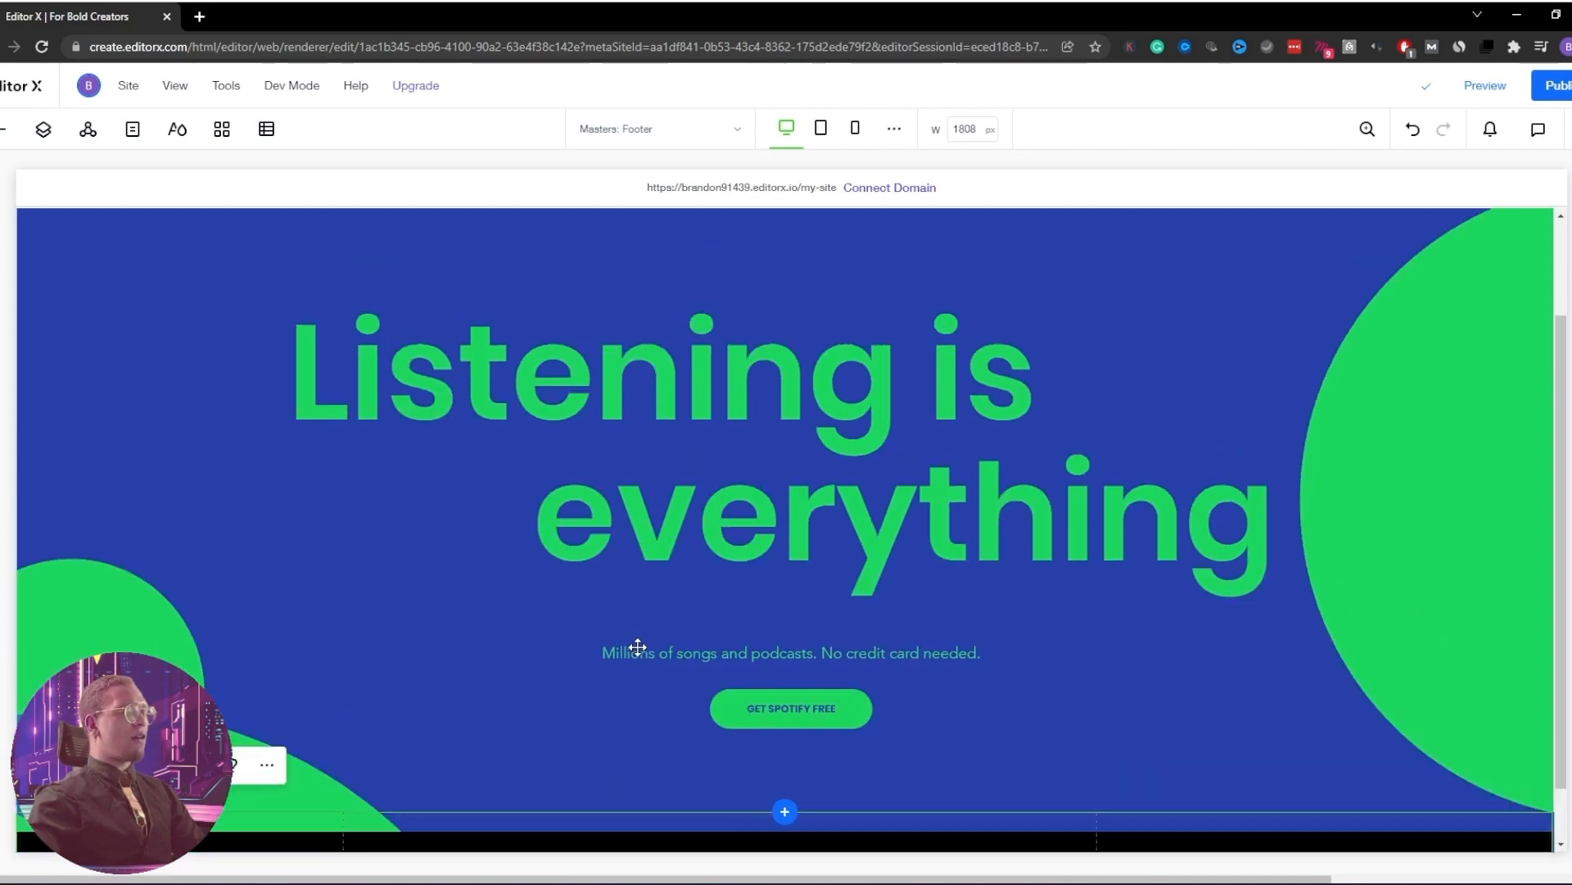
scroll(637, 647, "down", 3)
scroll(576, 659, "up", 1)
scroll(576, 659, "up", 2)
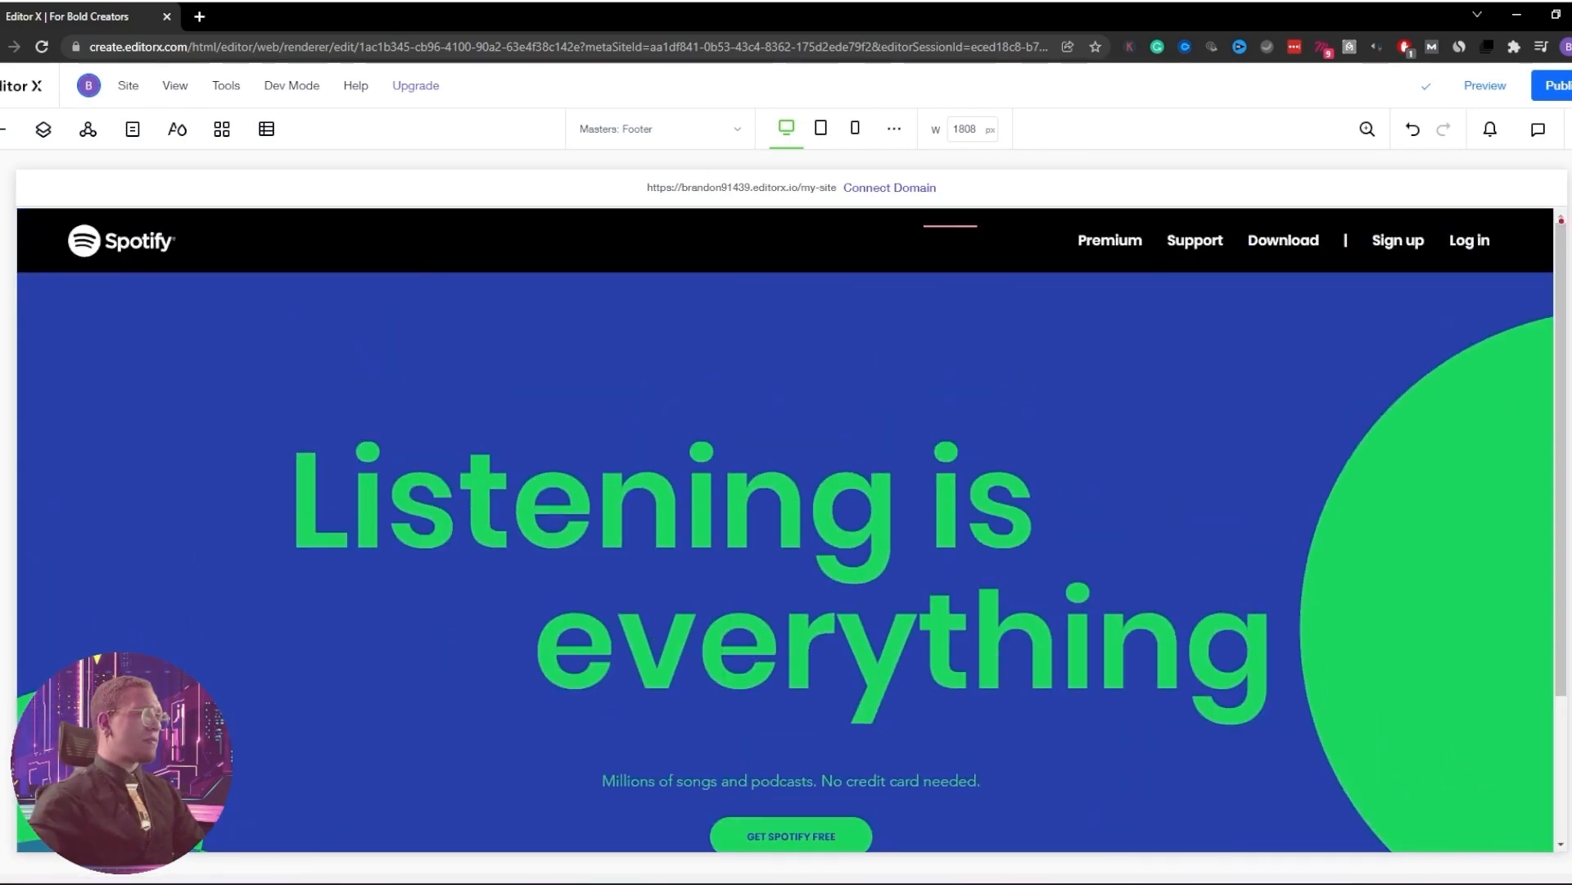
Check the page layout and select the footer's copyright text element
left_click(379, 460)
scroll(379, 507, "down", 2)
left_click(392, 616)
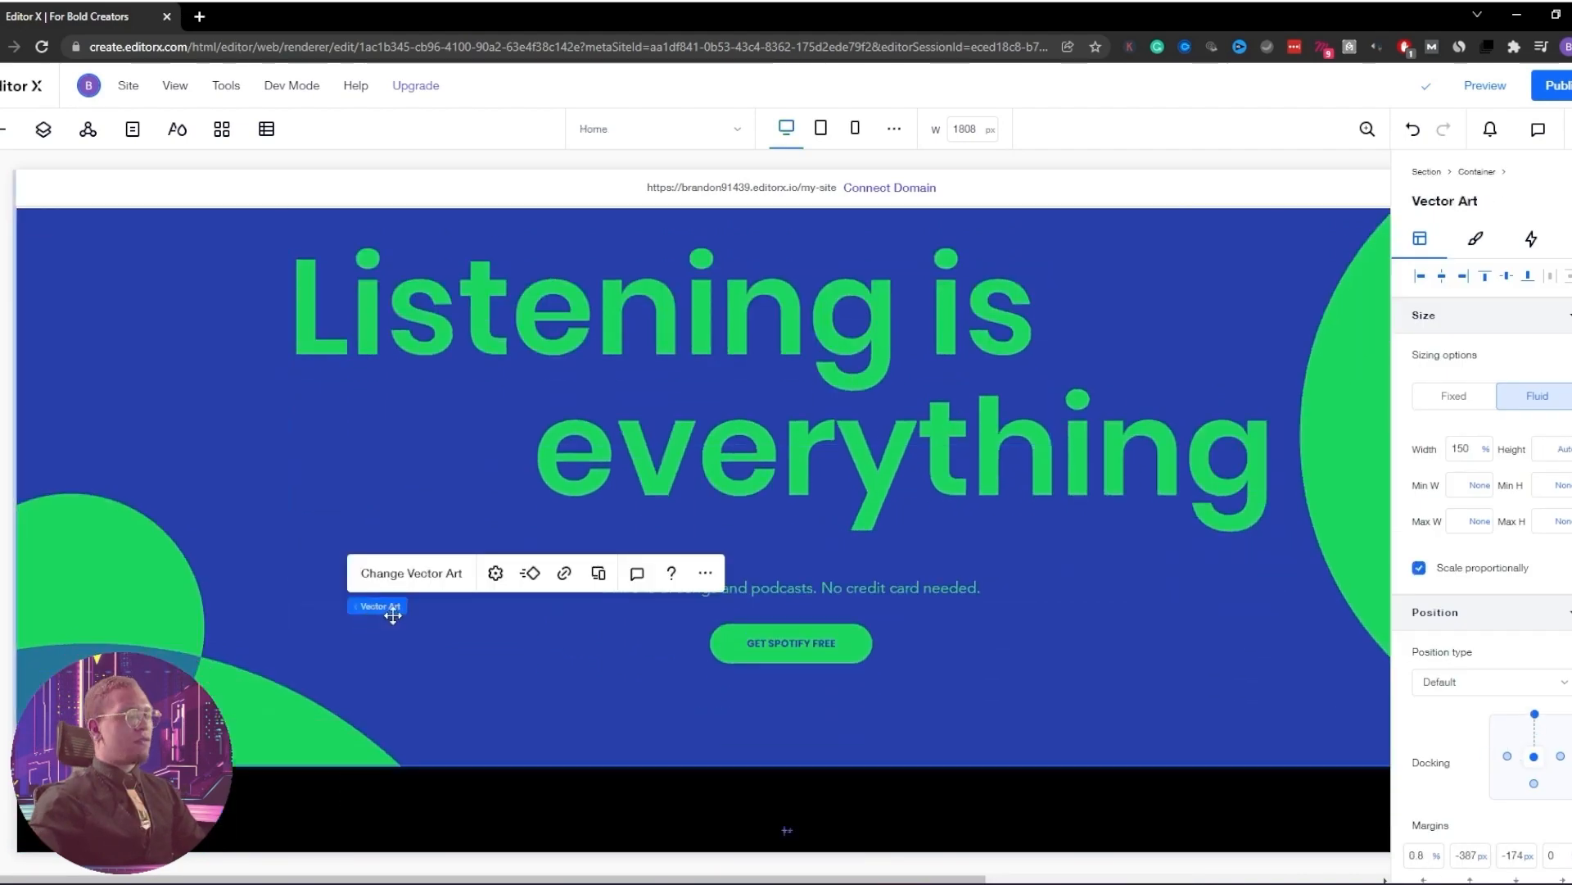
scroll(301, 688, "up", 1)
scroll(292, 691, "down", 1)
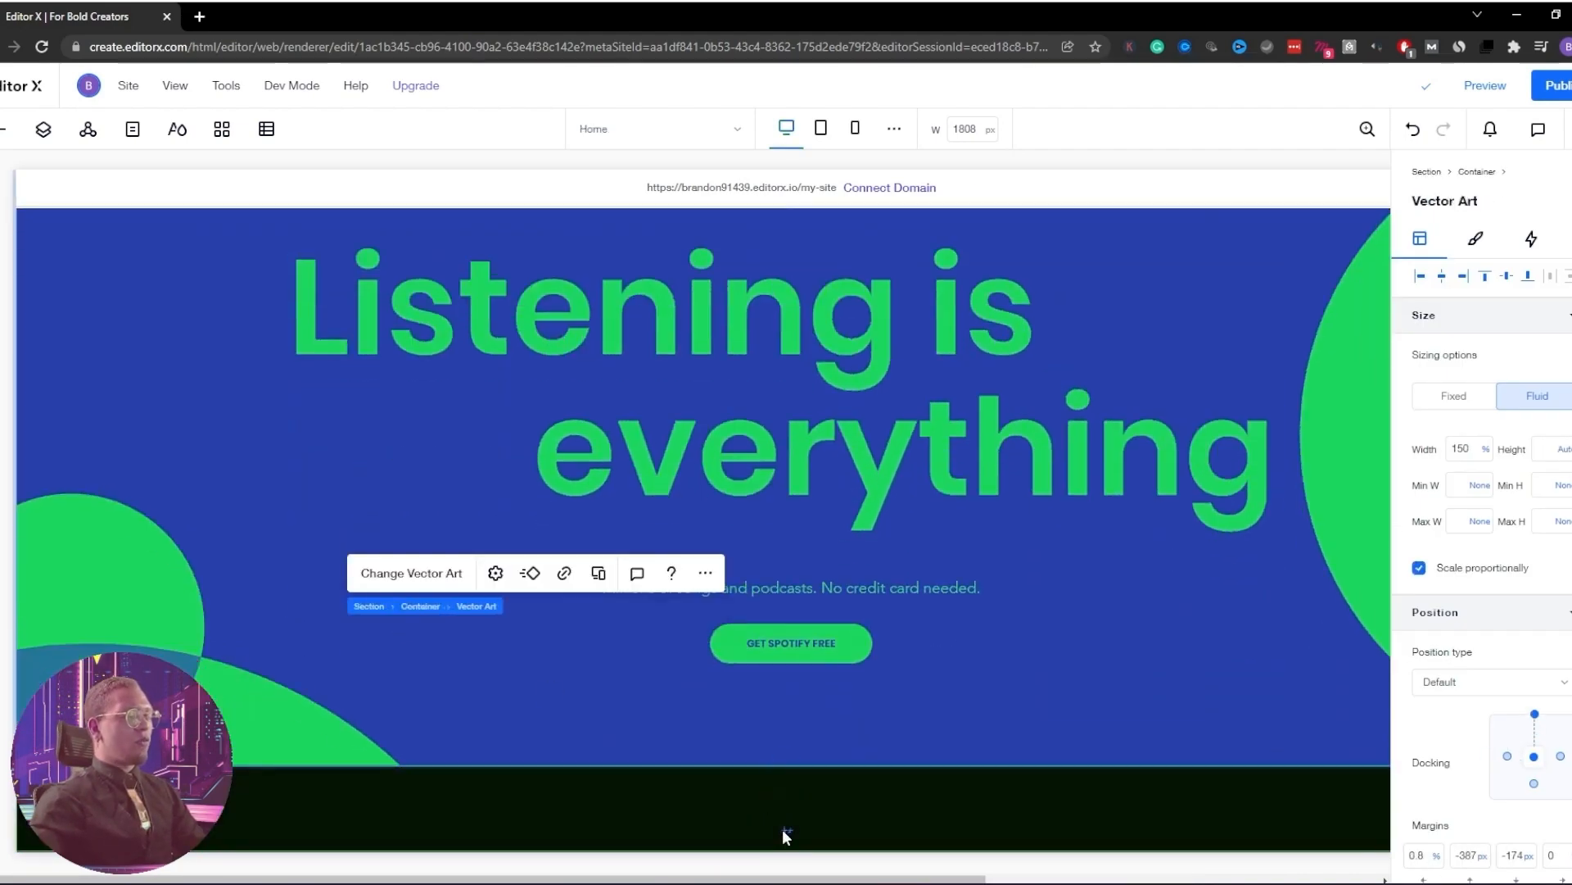
left_click(773, 811)
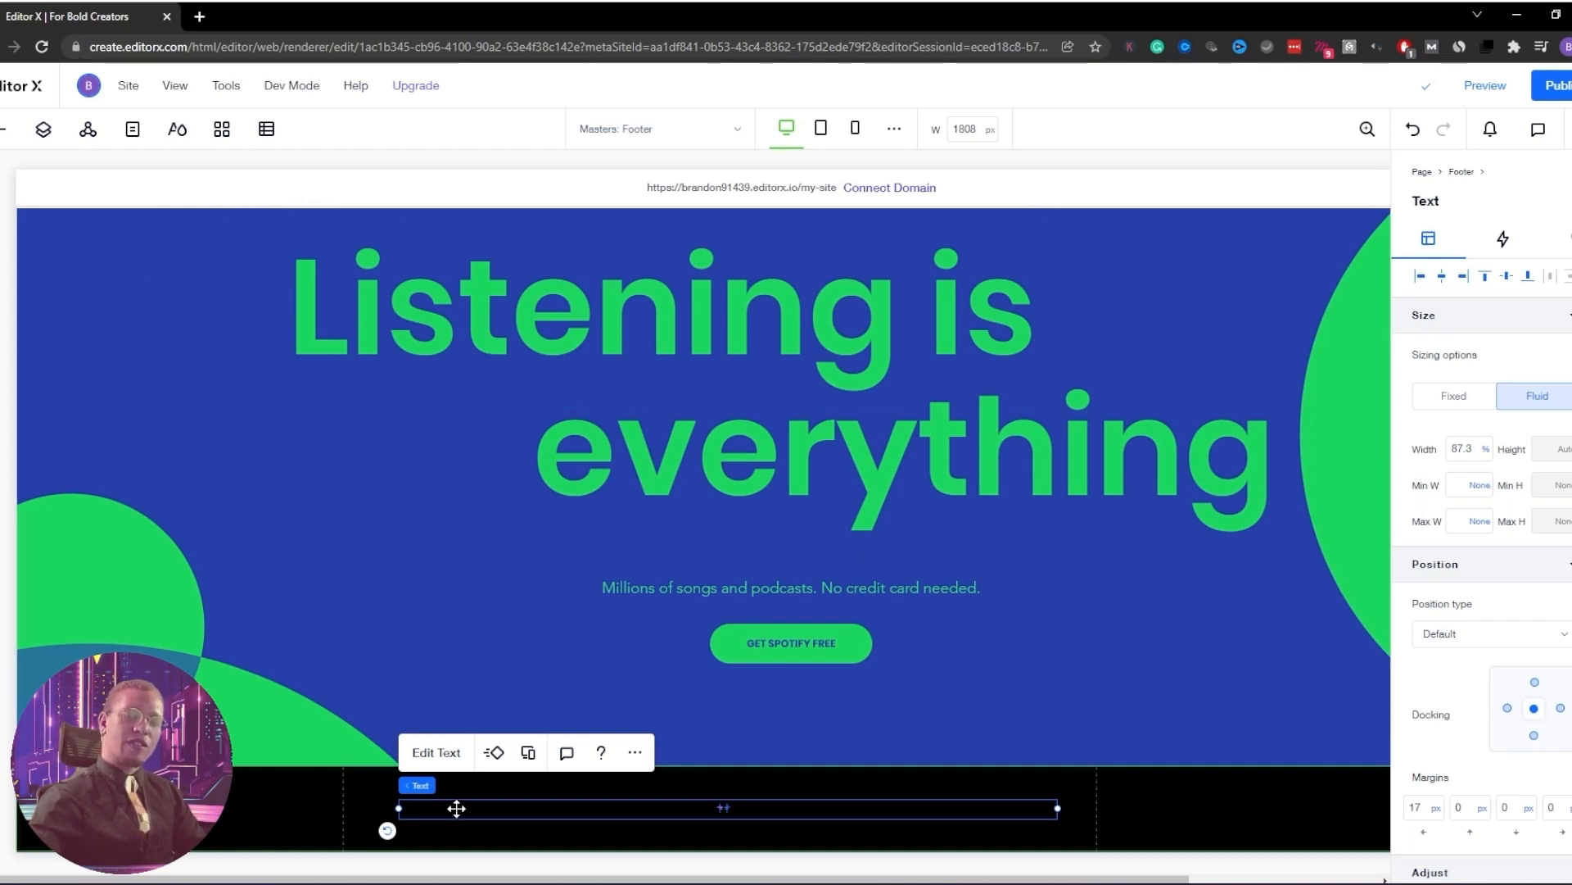
Replace the footer's copyright line with the heading COMPANY and select the new text
double_click(669, 807)
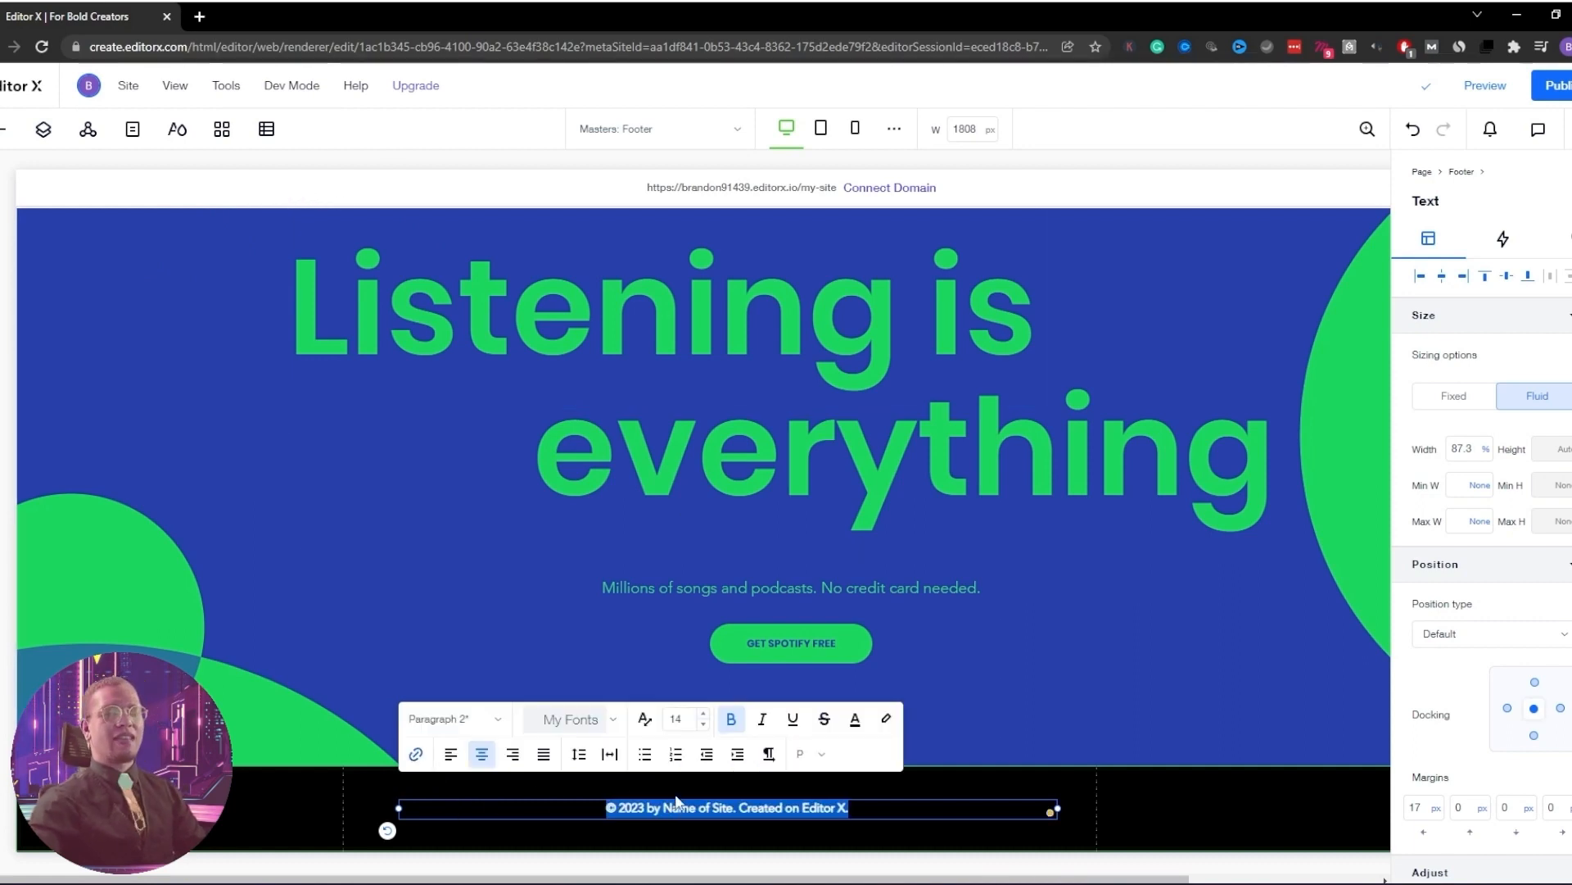
key("BackSpace")
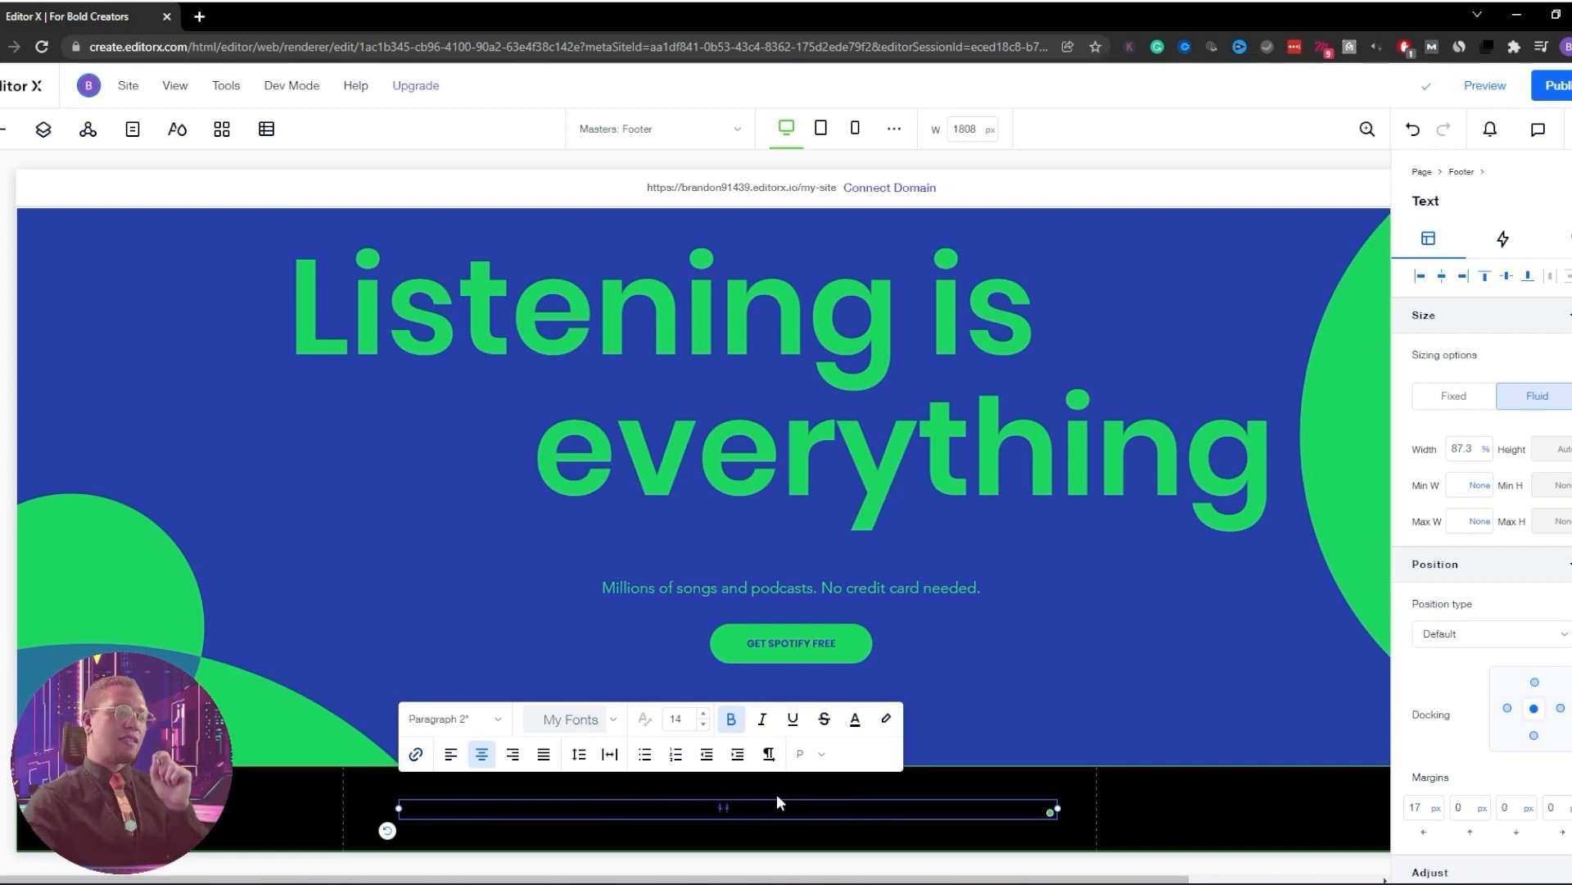
key("ctrl+a")
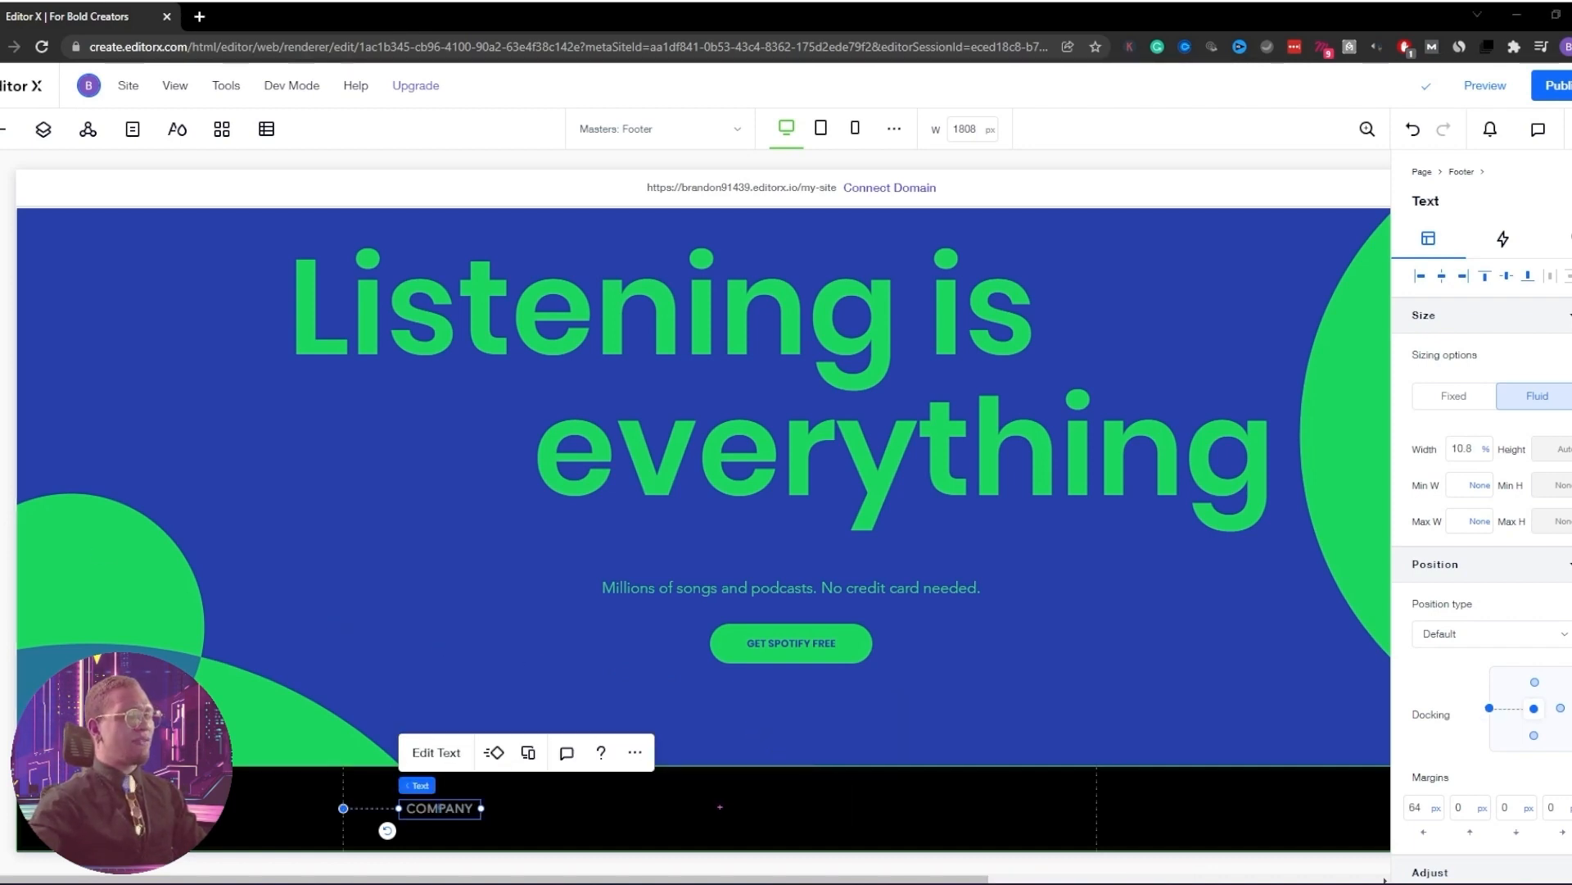
left_click(5, 131)
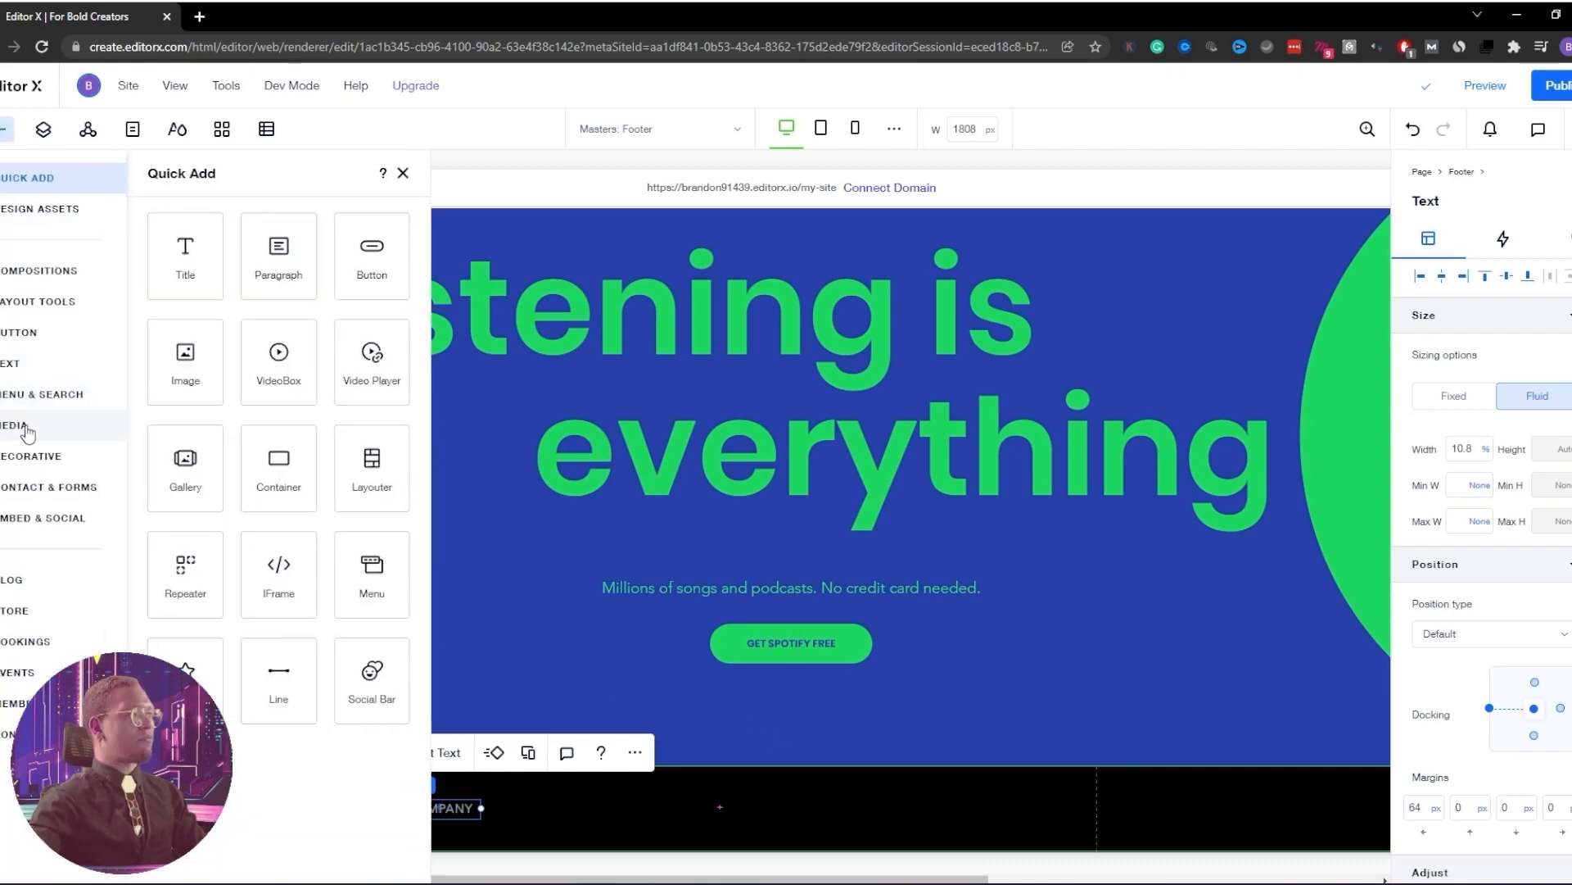
Add a vertical menu from the Menu elements presets
left_click(33, 397)
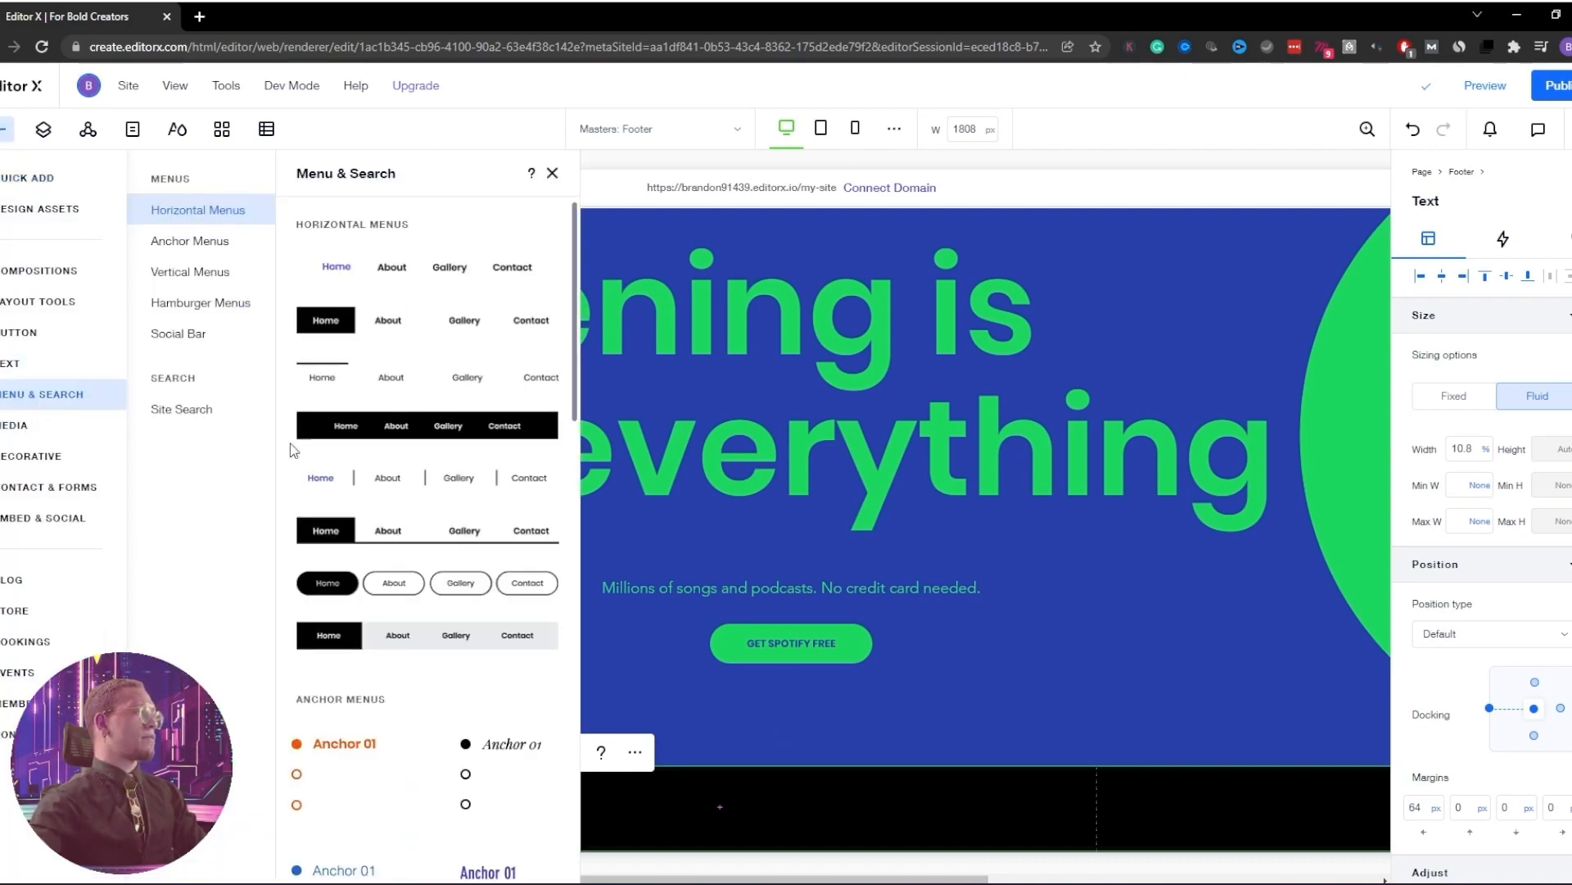
left_click(201, 272)
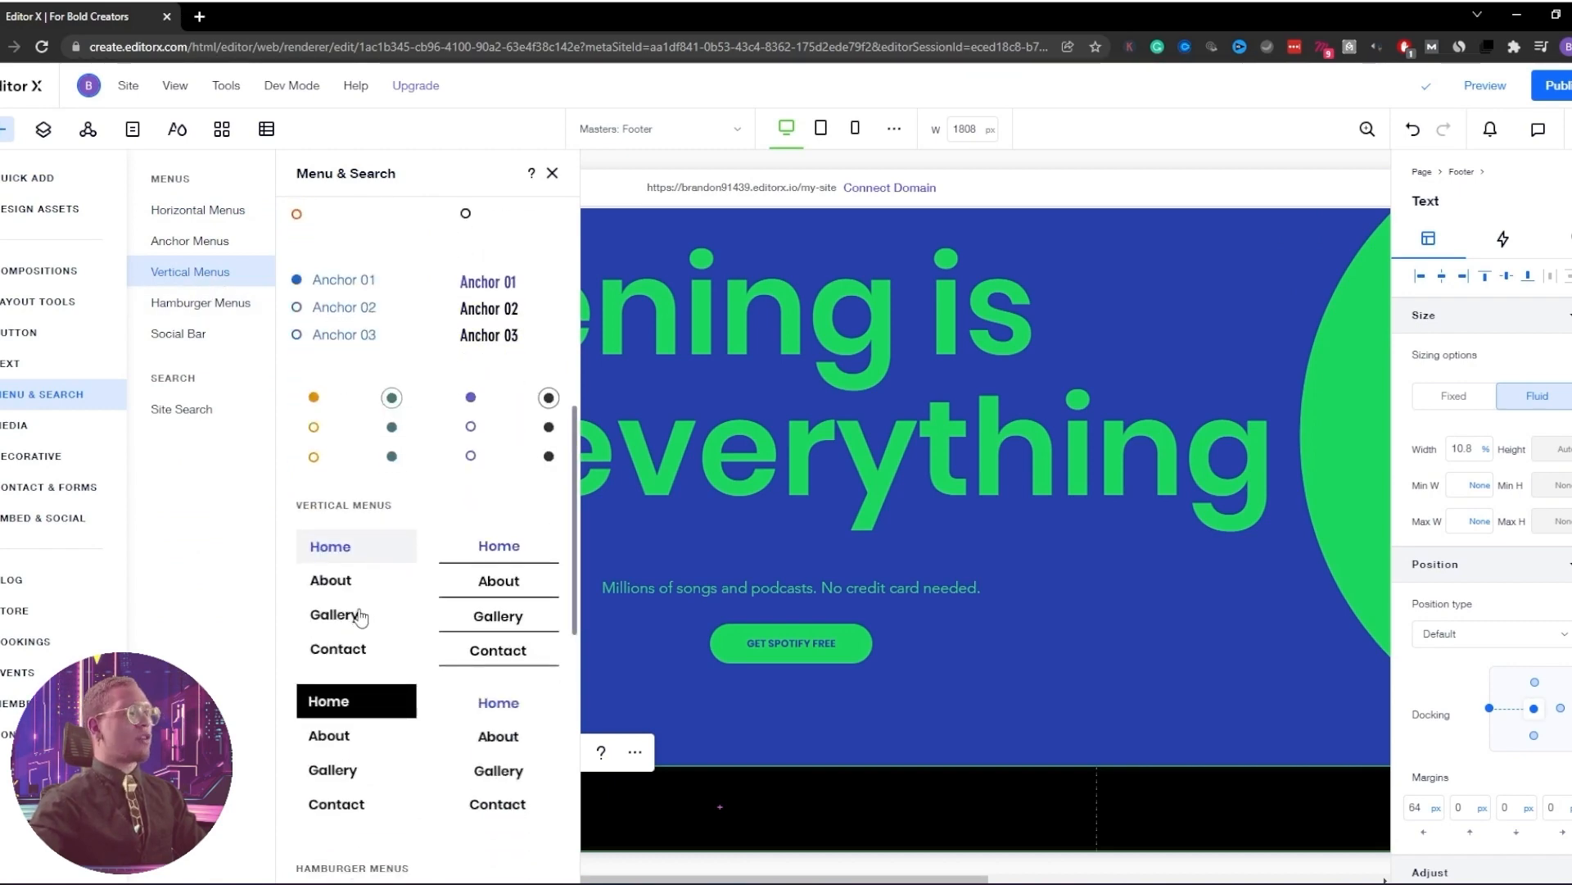
scroll(360, 616, "down", 8)
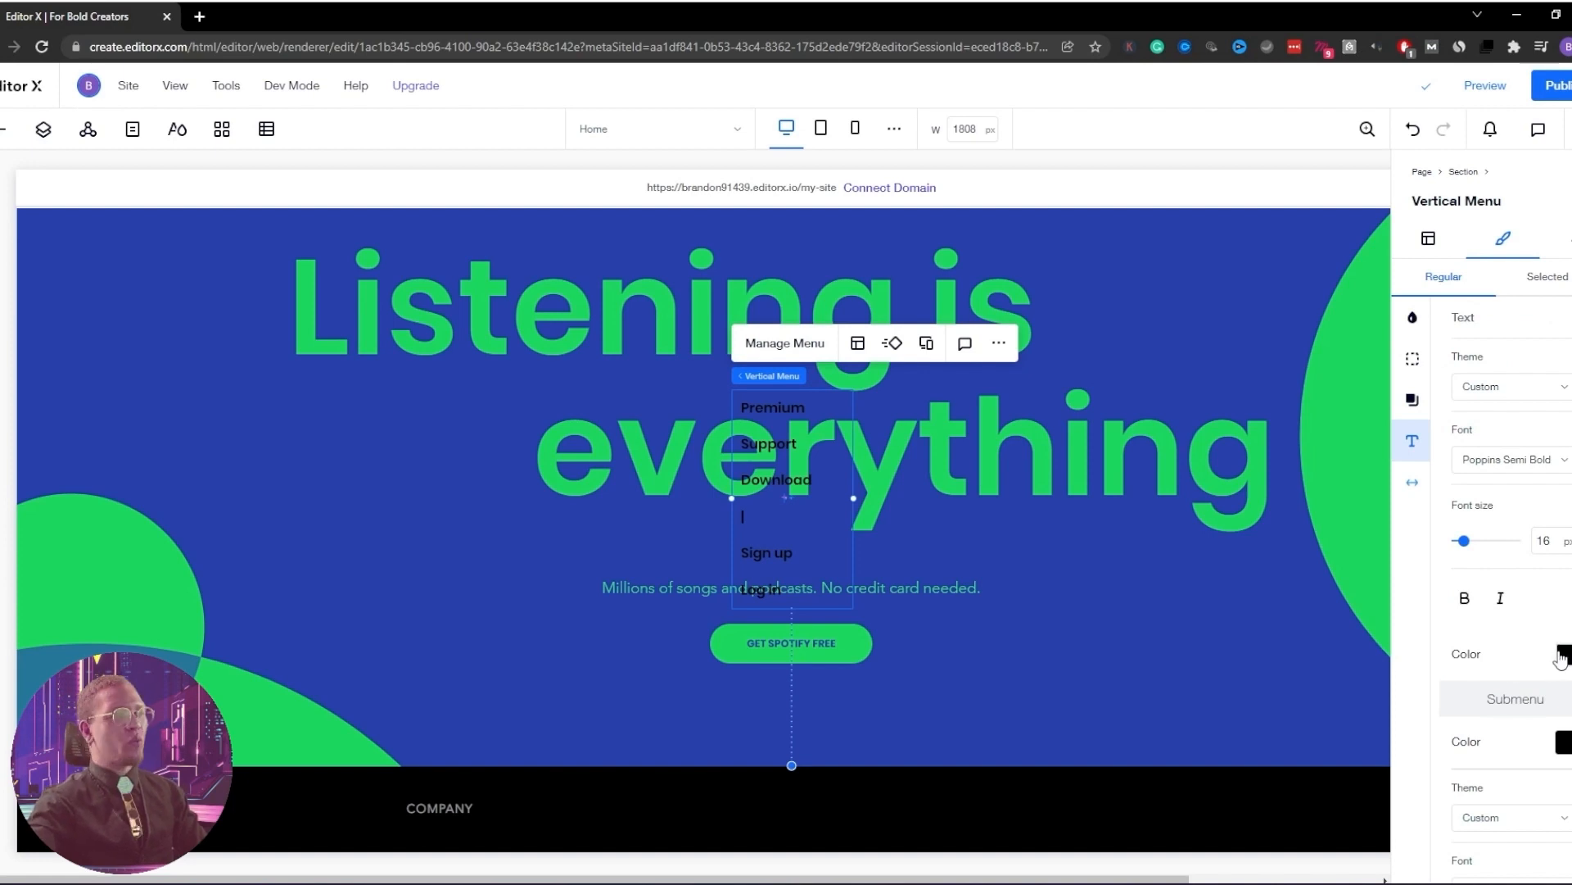
Make the vertical menu's text and submenu text white
left_click(1562, 655)
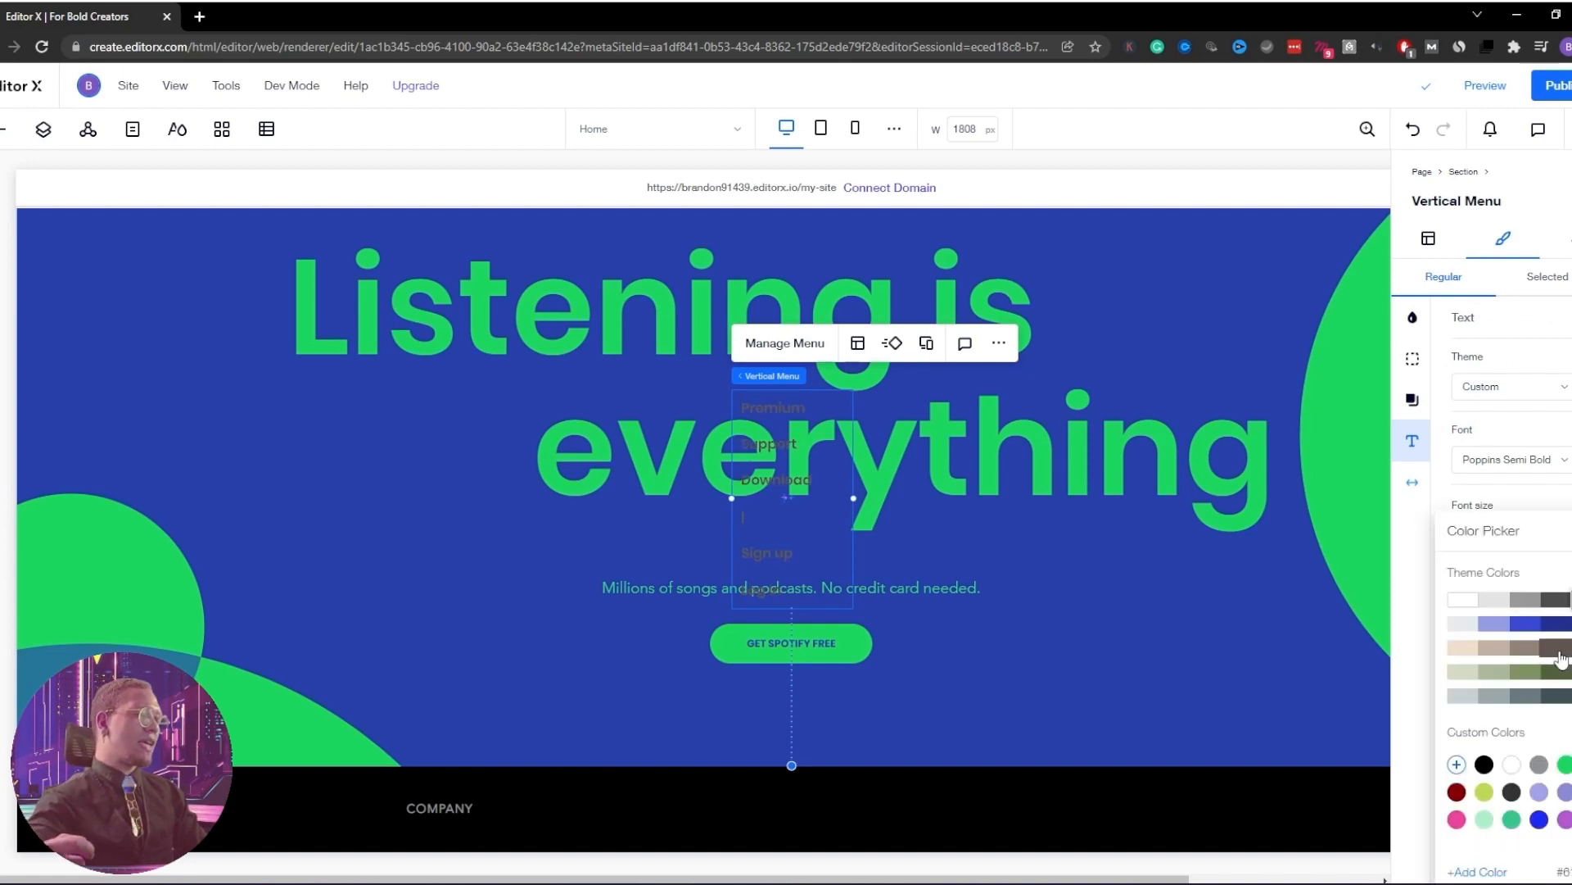
left_click(1463, 602)
left_click(1412, 609)
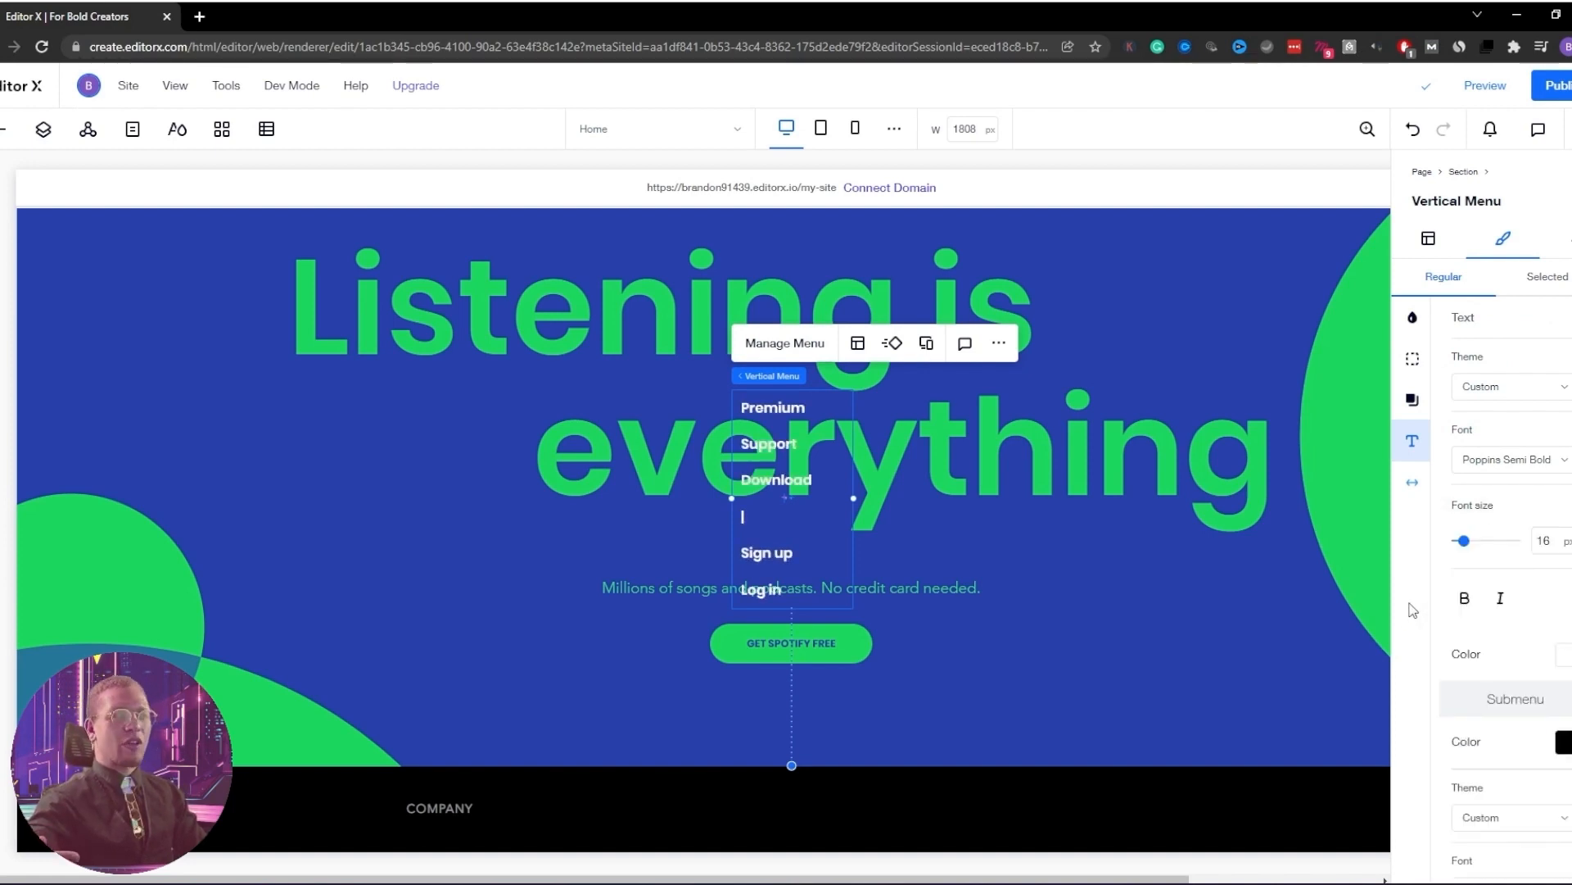
left_click(1565, 742)
left_click(1457, 603)
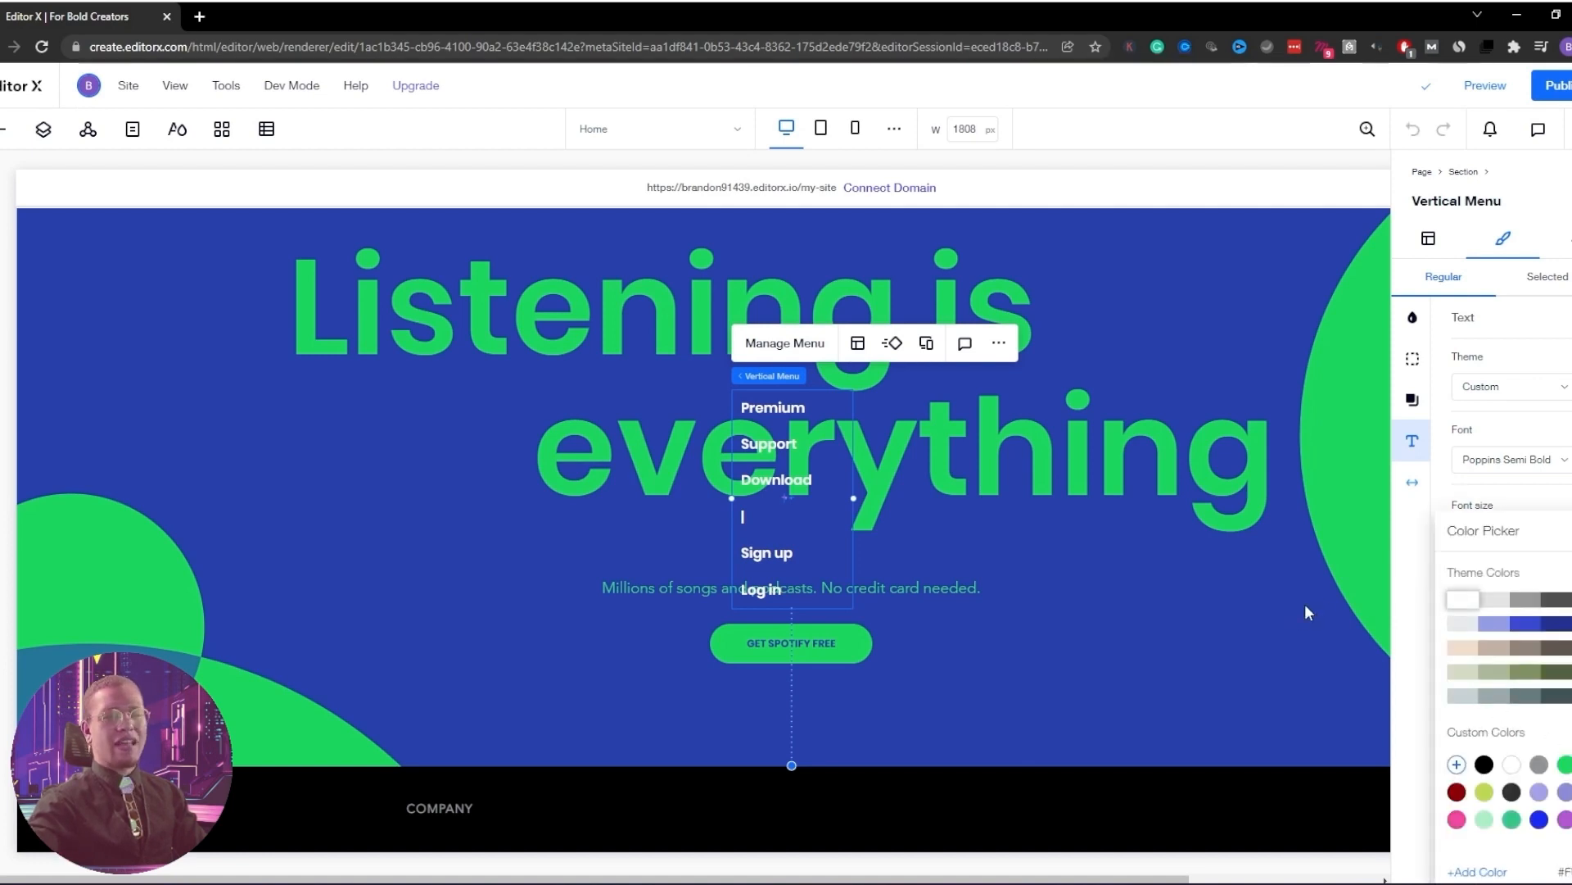
left_click(1403, 567)
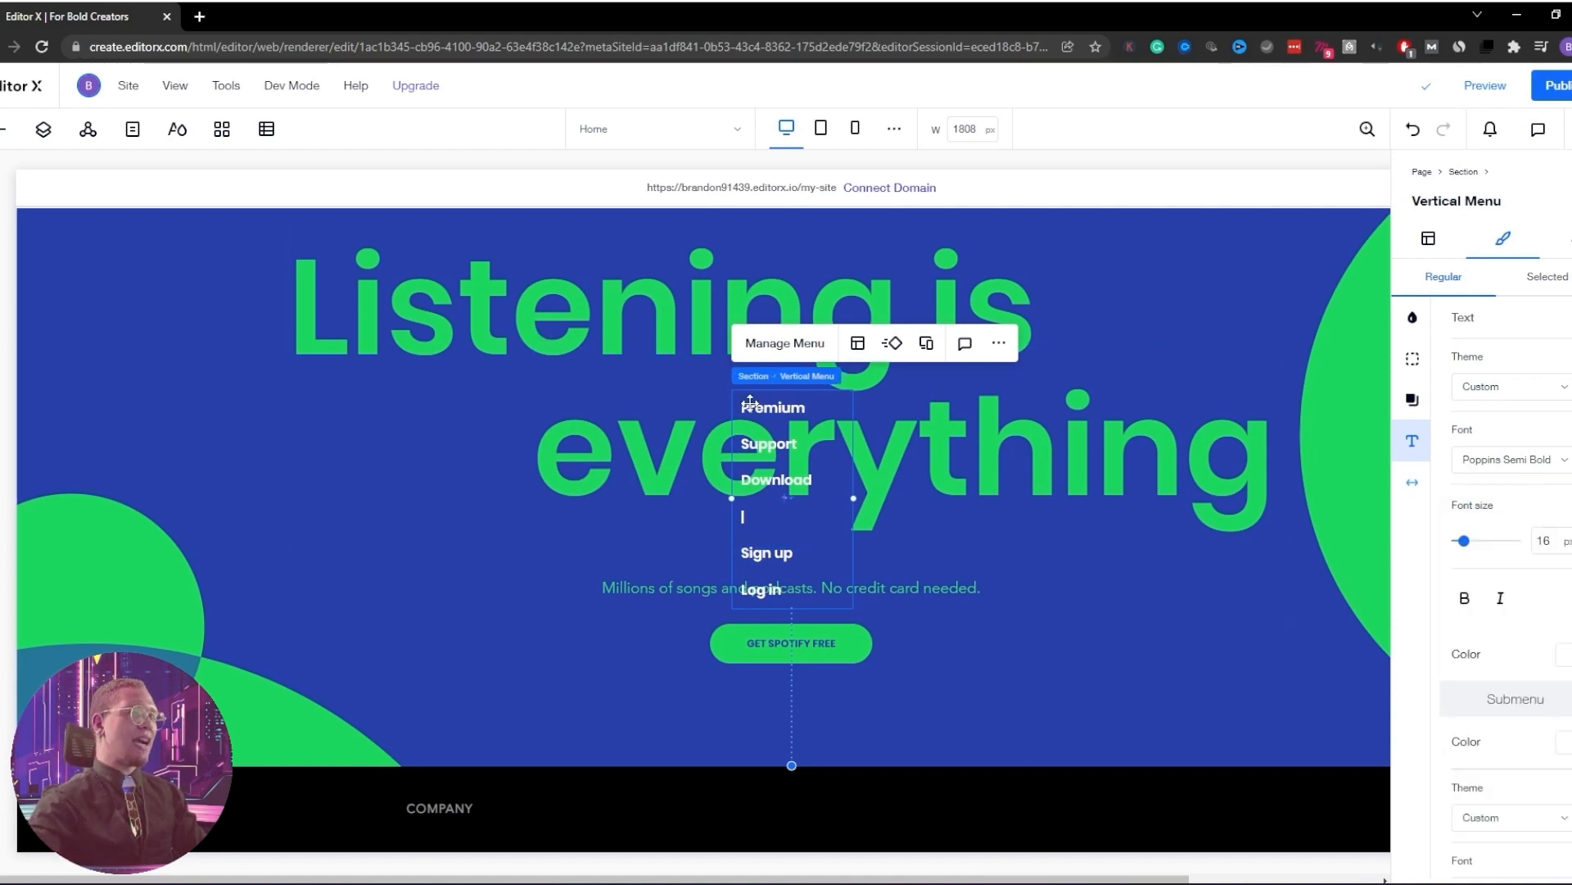
Enlarge the footer and place the vertical menu beside the Spotify logo
left_click_drag(764, 388, 524, 655)
scroll(758, 661, "down", 5)
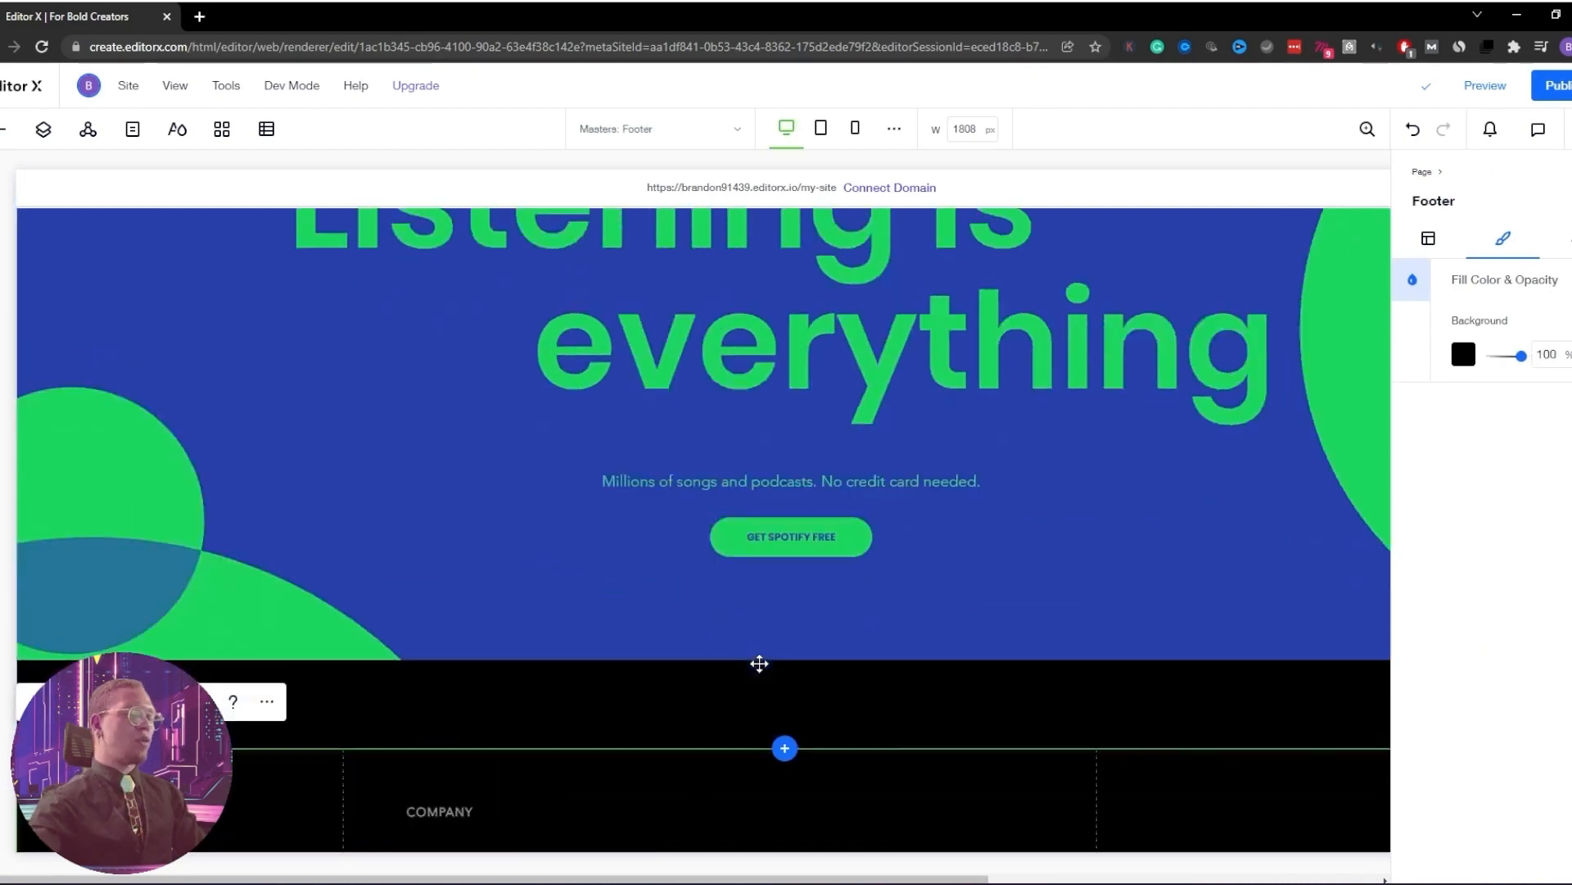
left_click_drag(634, 704, 629, 846)
scroll(585, 650, "down", 4)
left_click_drag(531, 656, 440, 633)
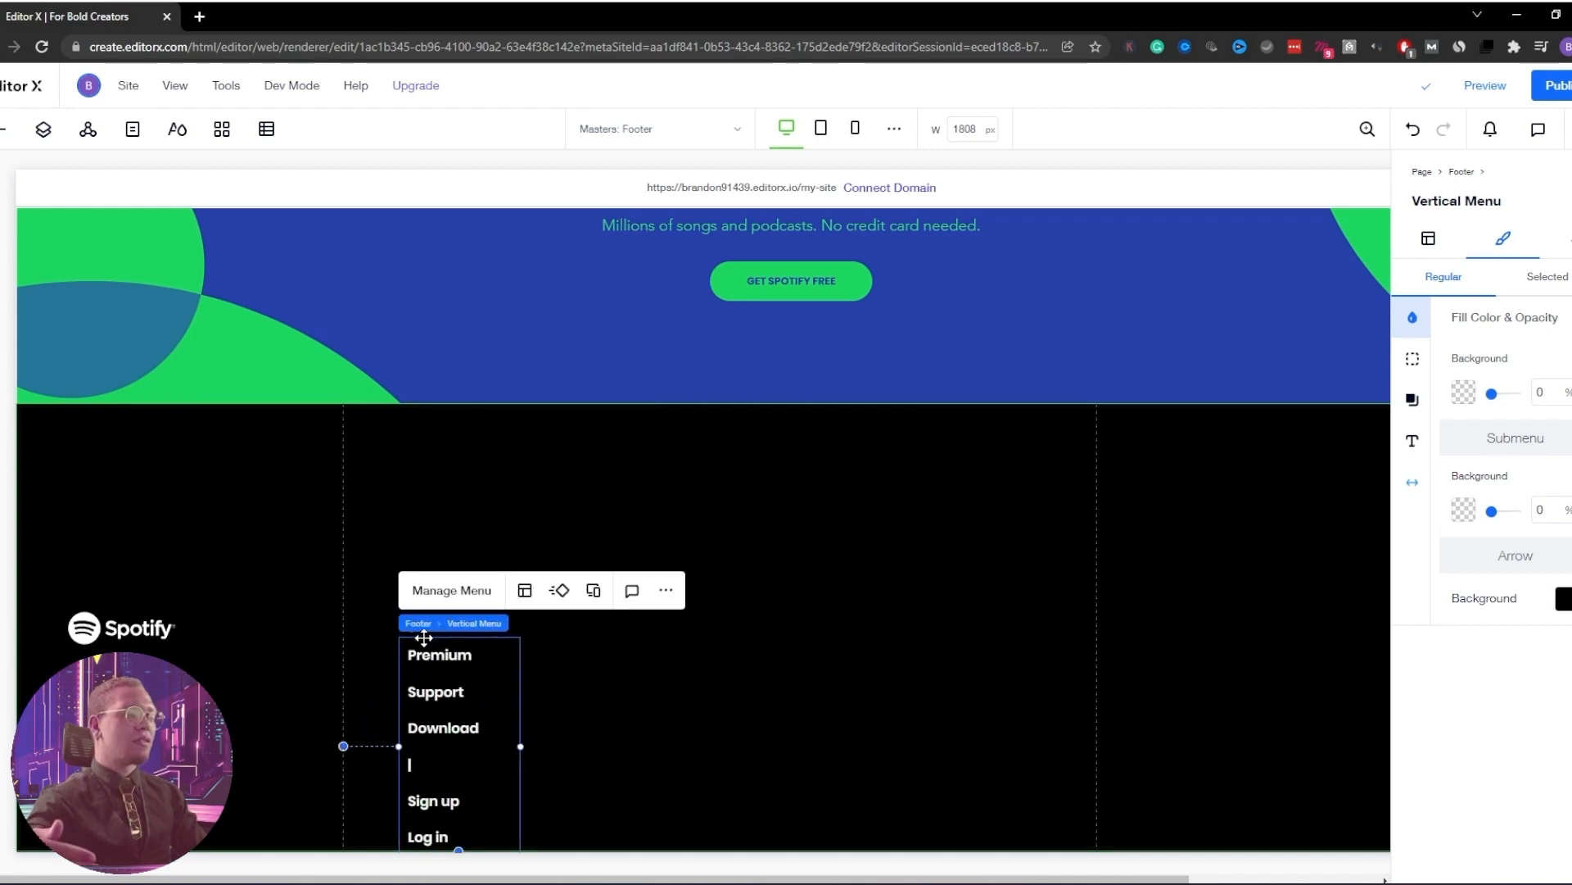
Create a new site menu named footer for the vertical menu
left_click(452, 492)
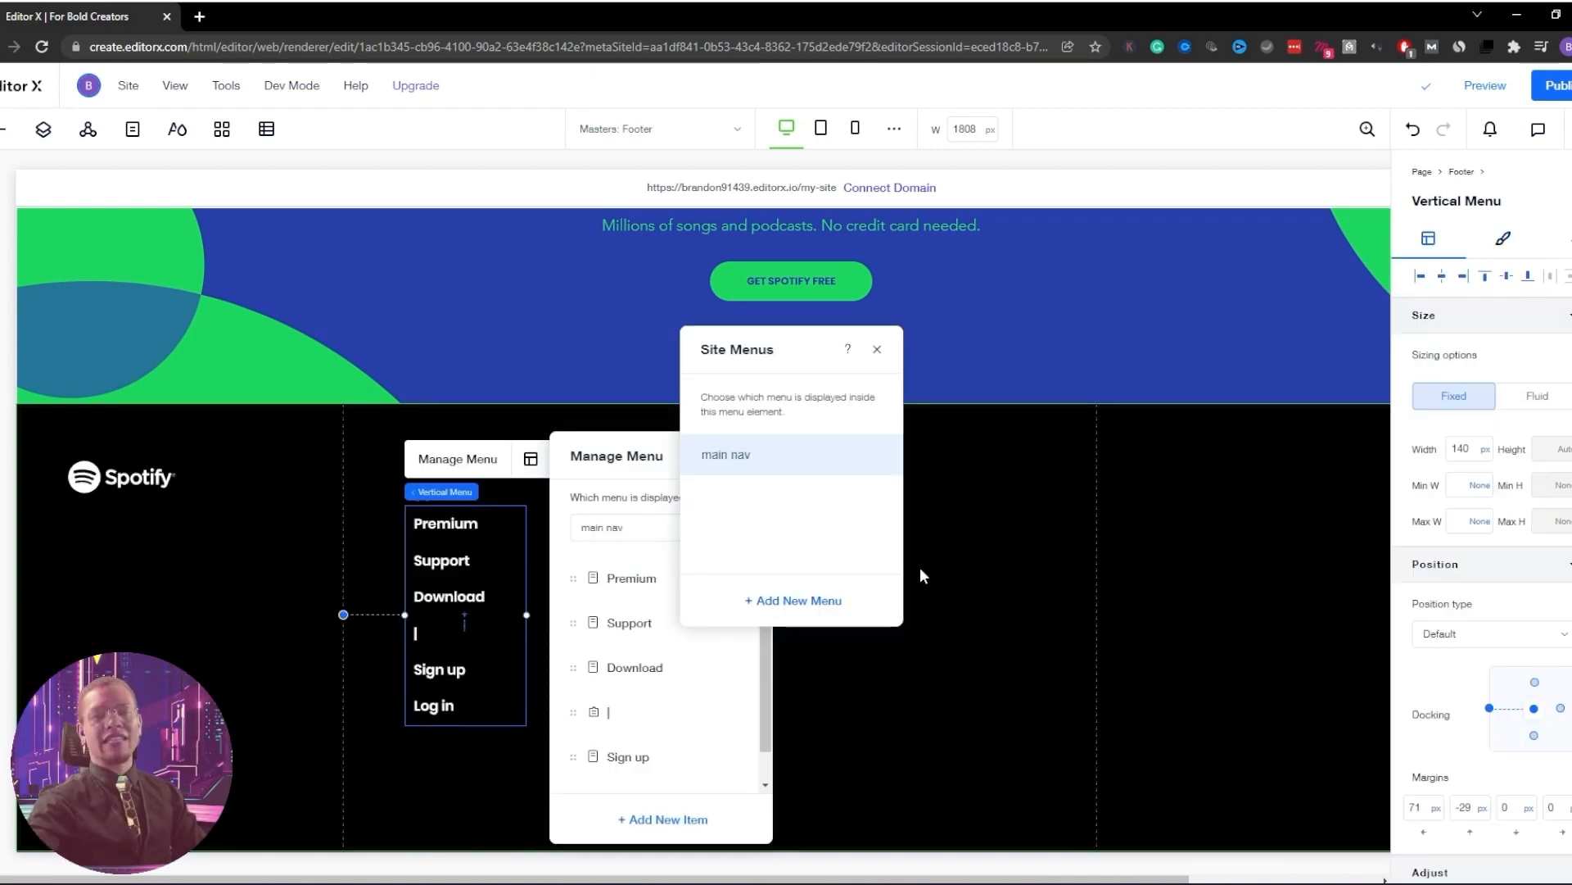
left_click(788, 610)
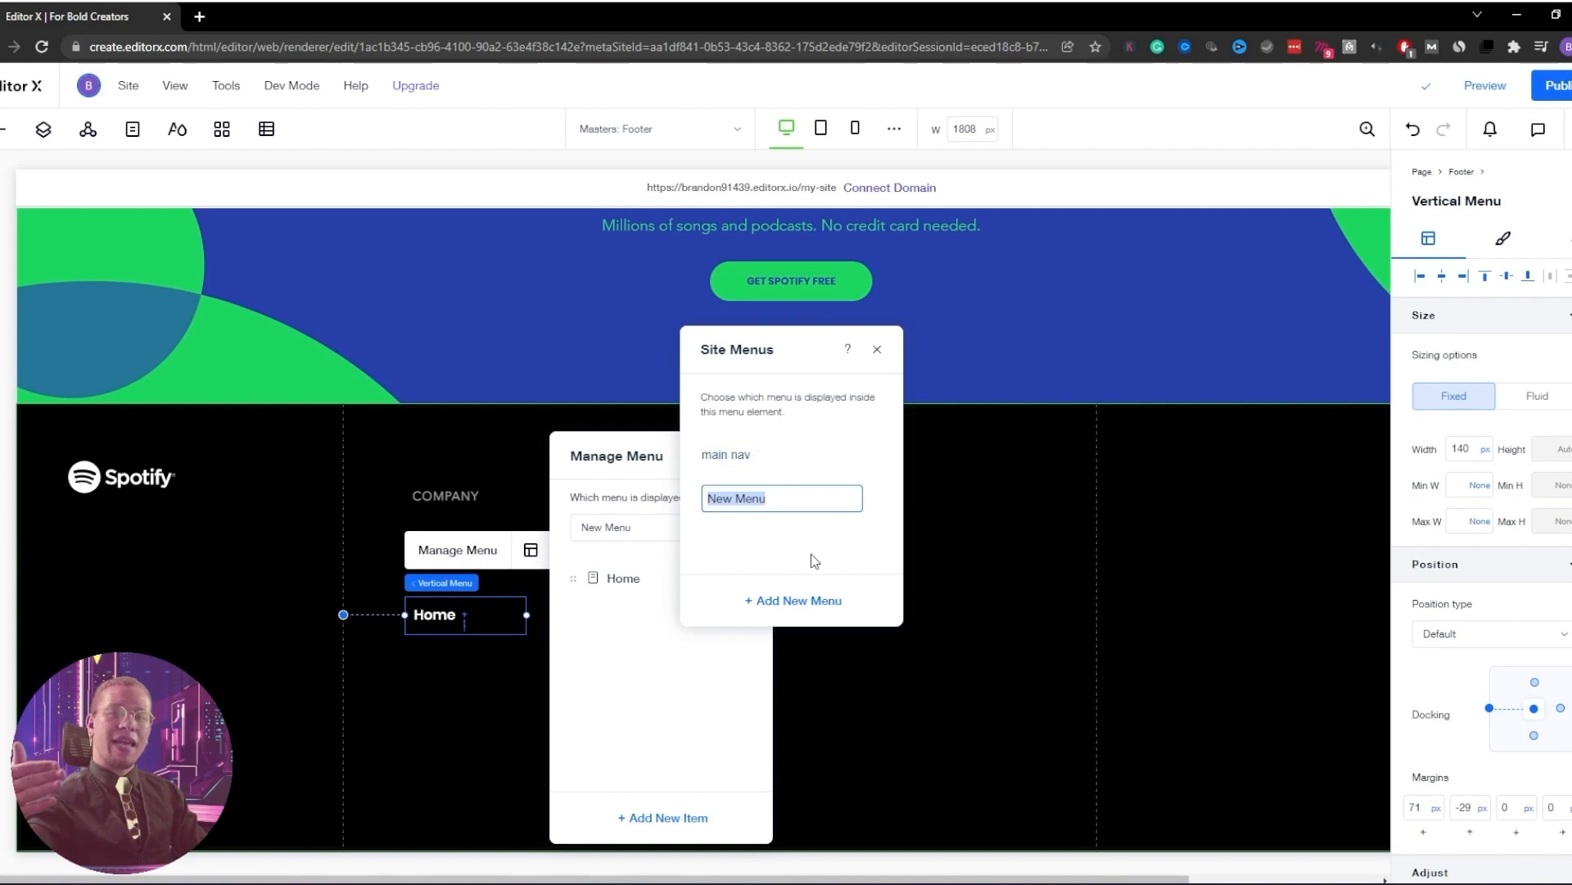
type("footer")
key("Return")
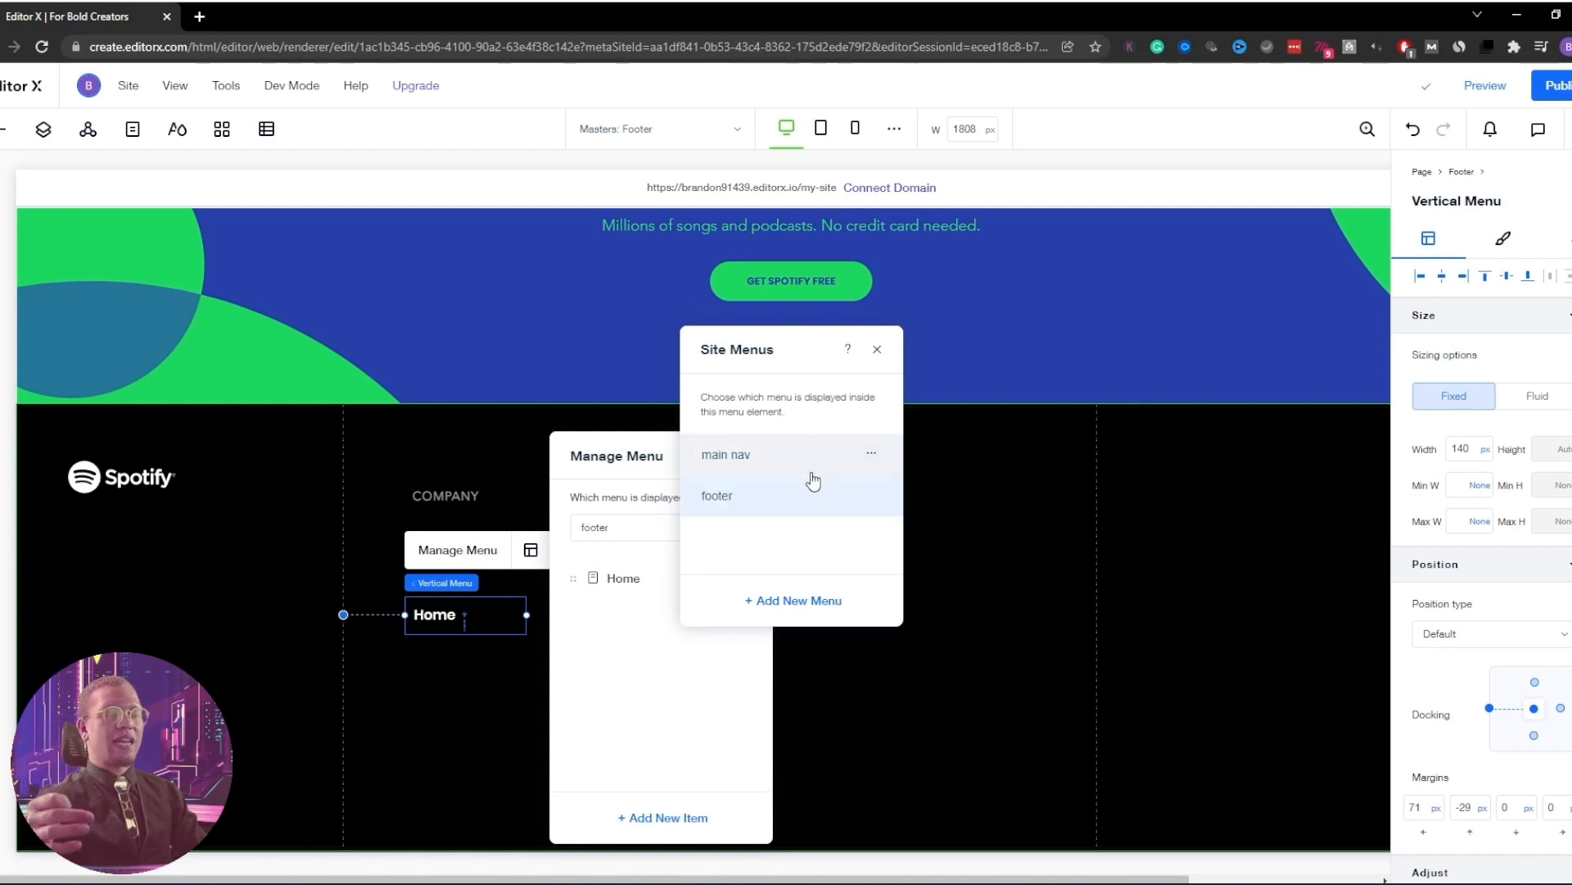
left_click(878, 351)
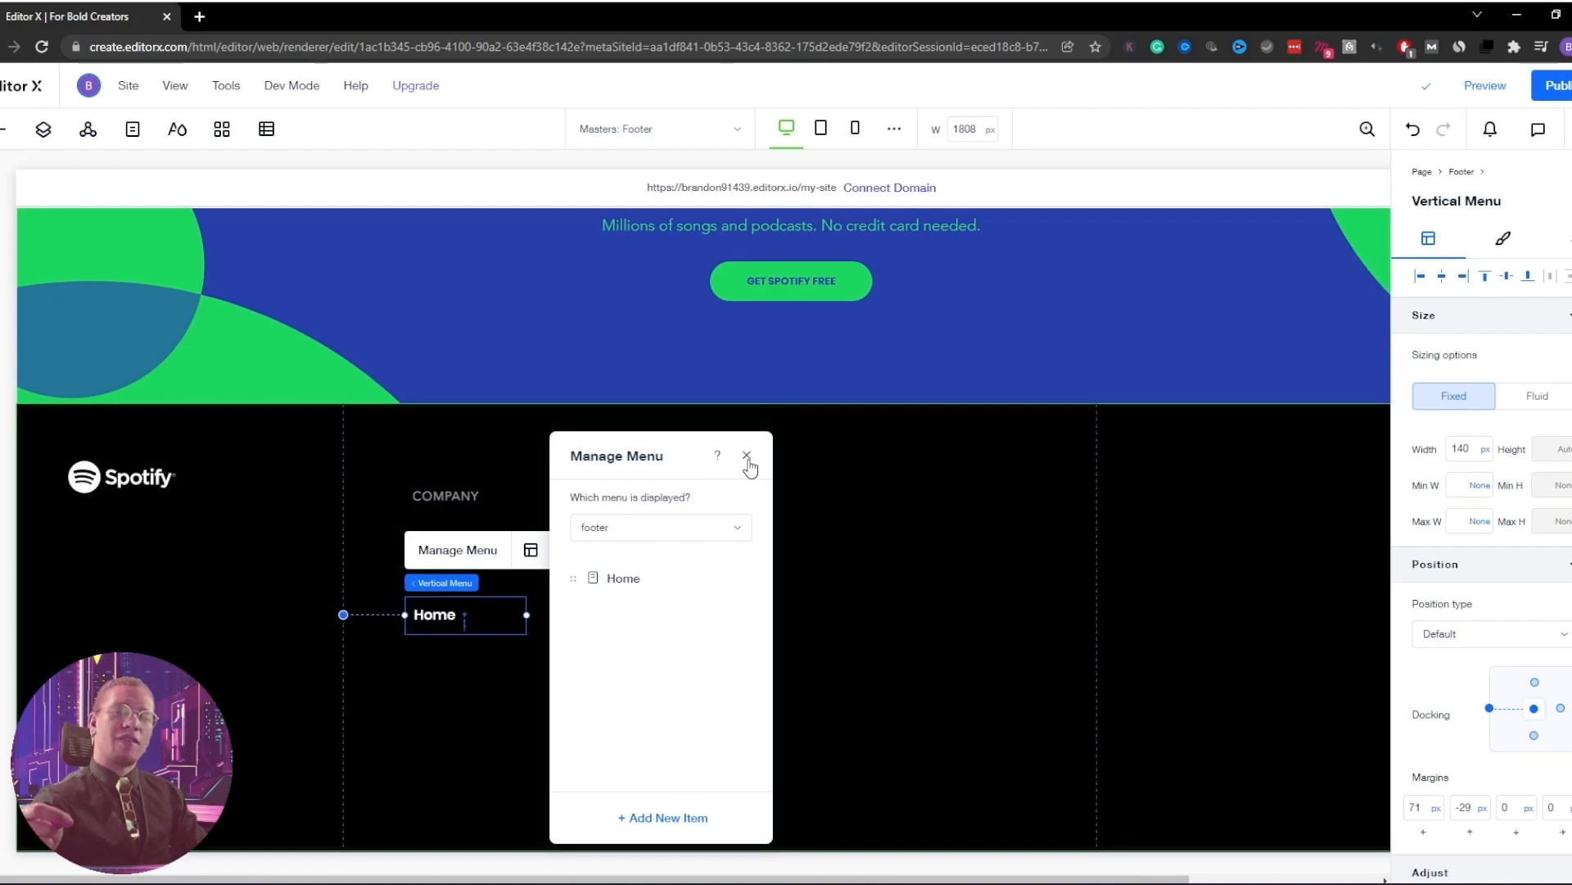
left_click(747, 459)
Add an About page and two more blank pages to the site
left_click(132, 129)
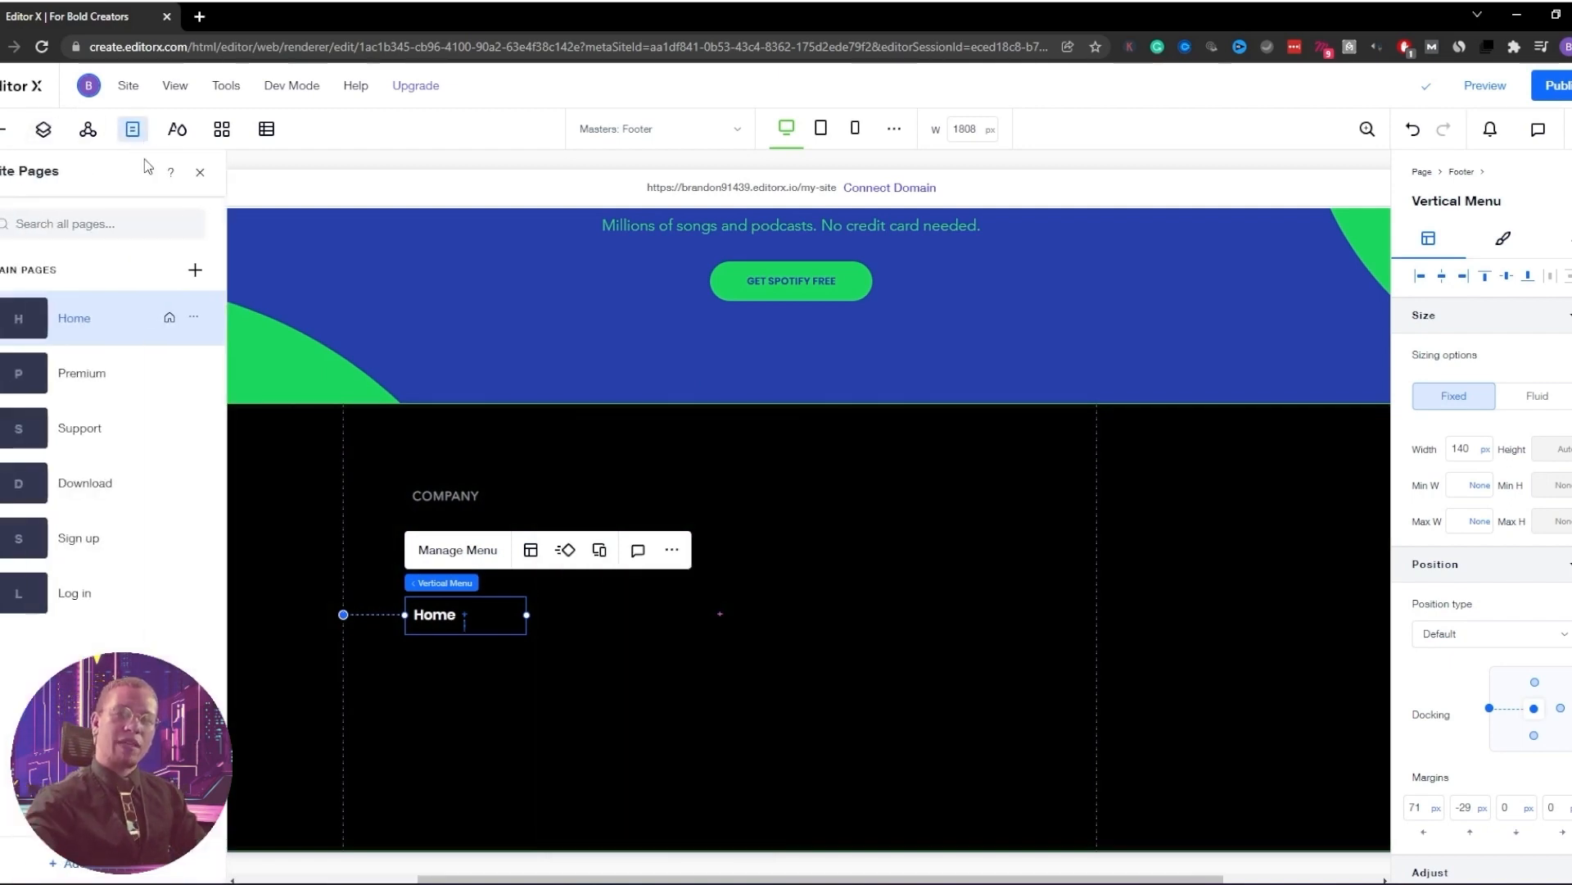
left_click(195, 270)
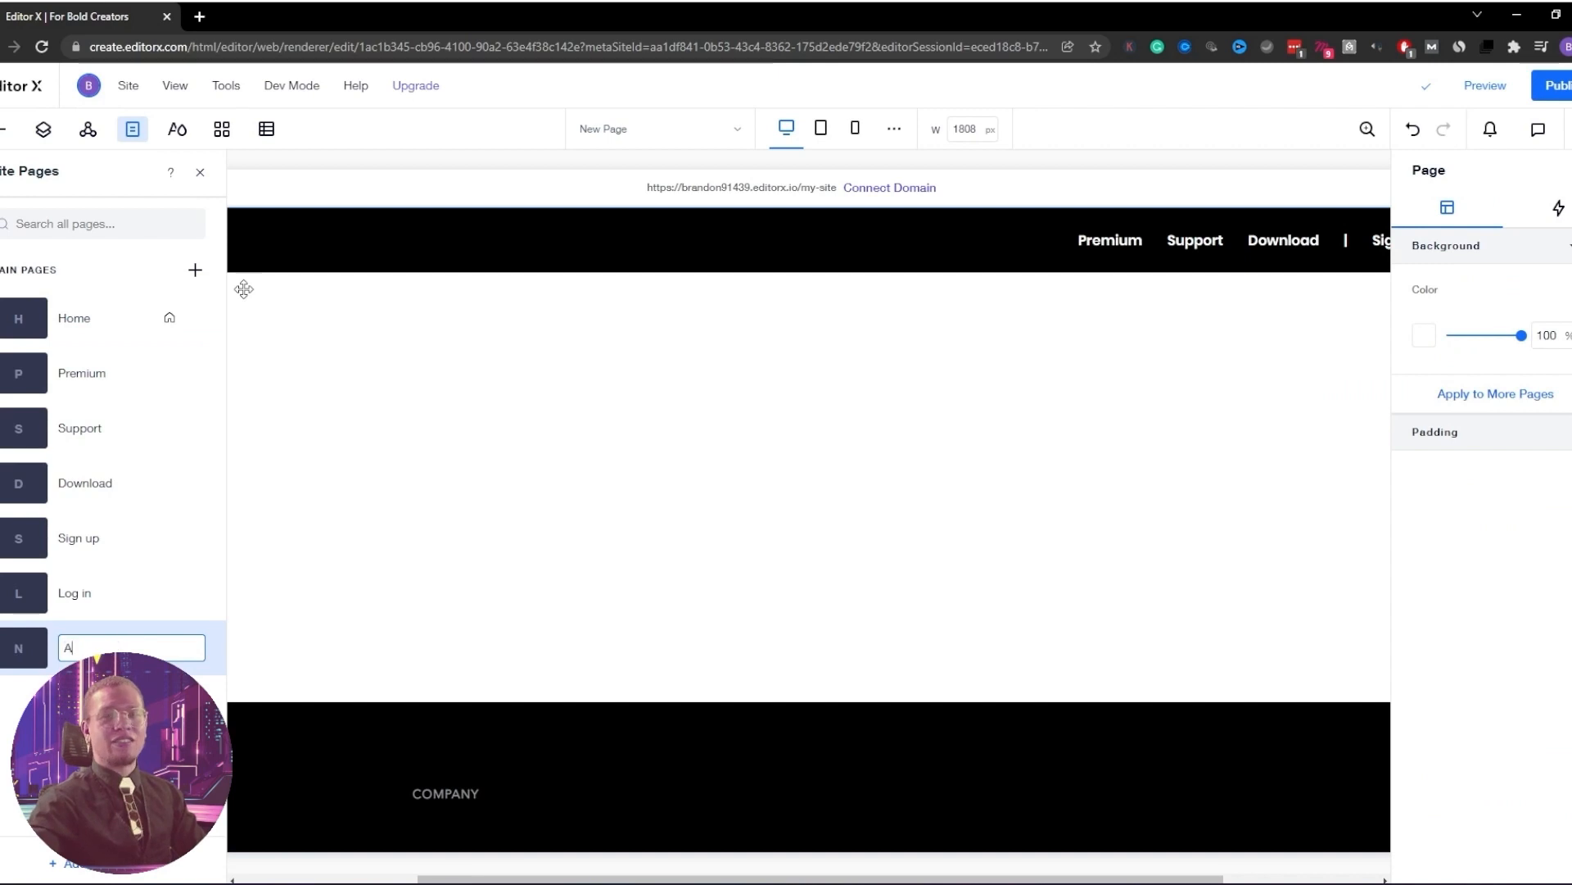
type("About")
key("Return")
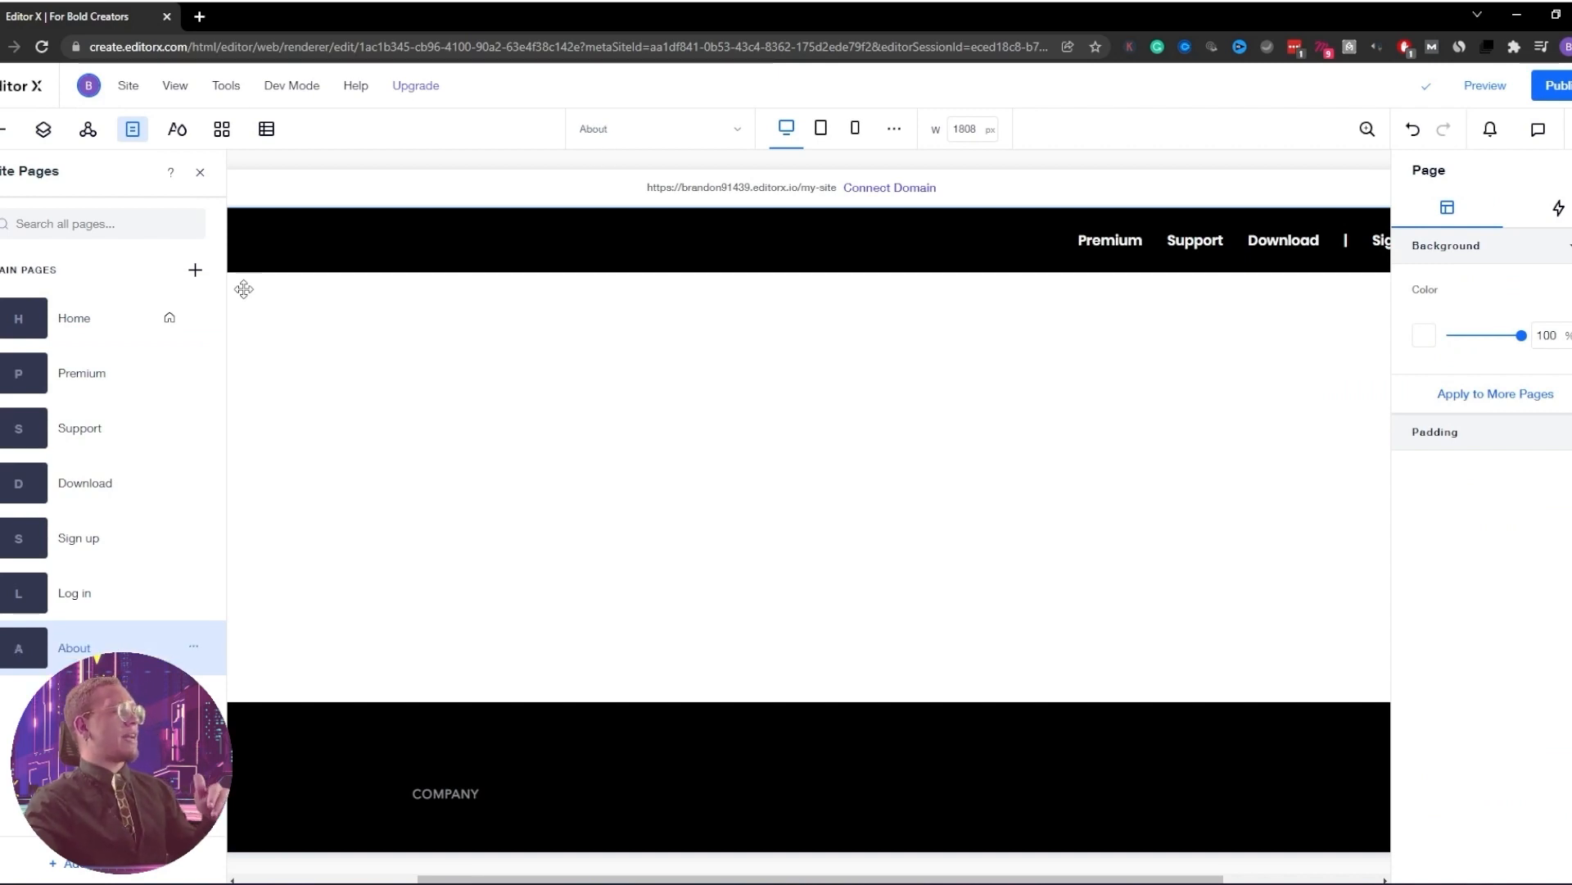
left_click(195, 269)
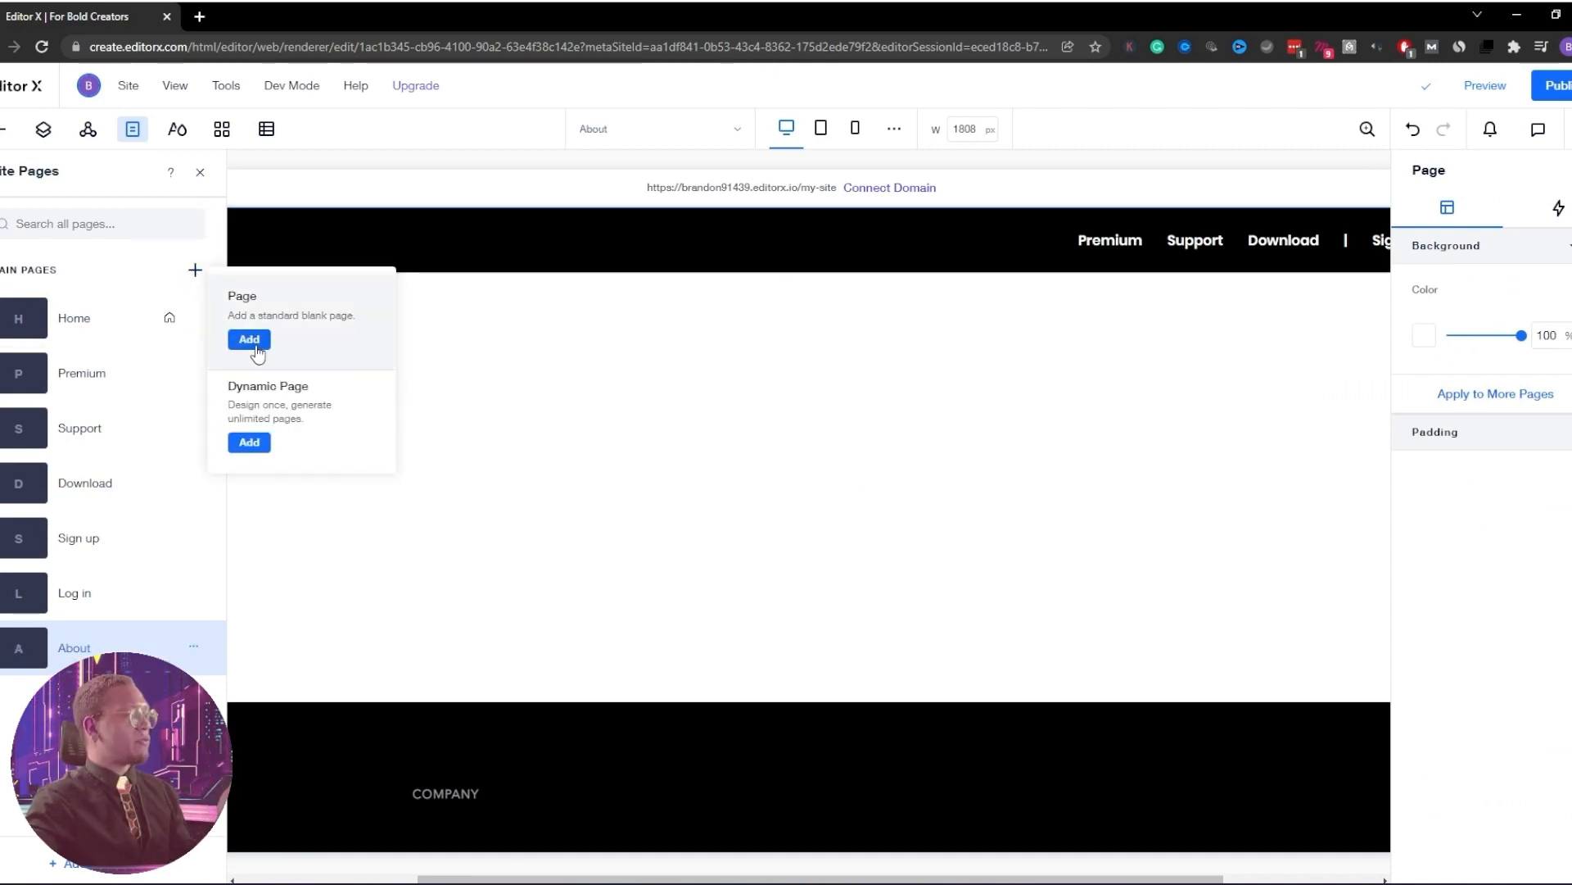
left_click(249, 339)
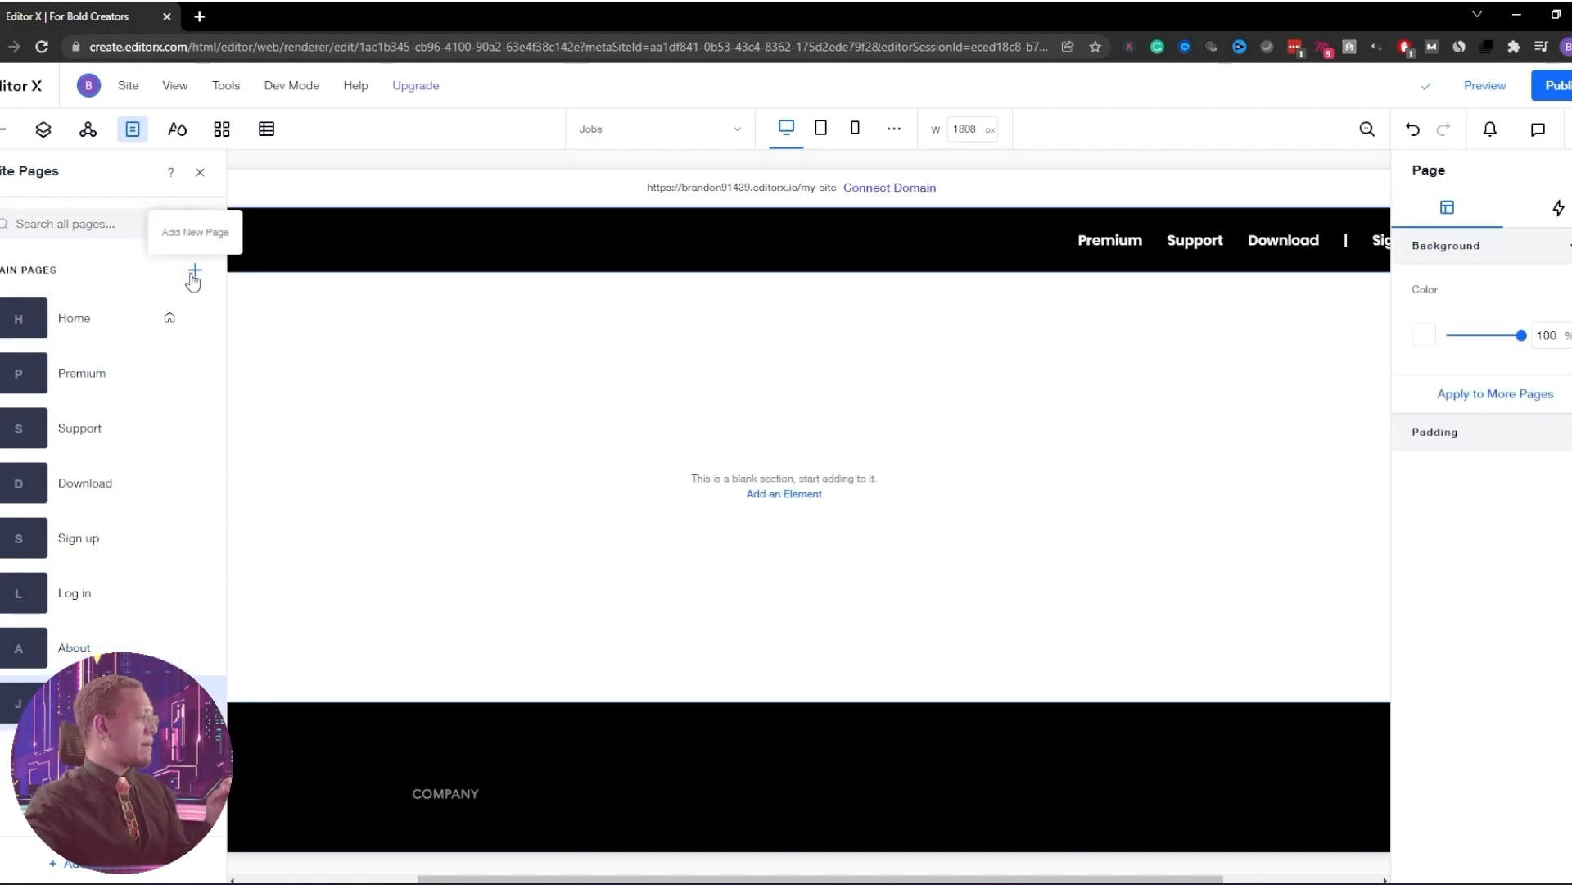
left_click(195, 269)
left_click(245, 346)
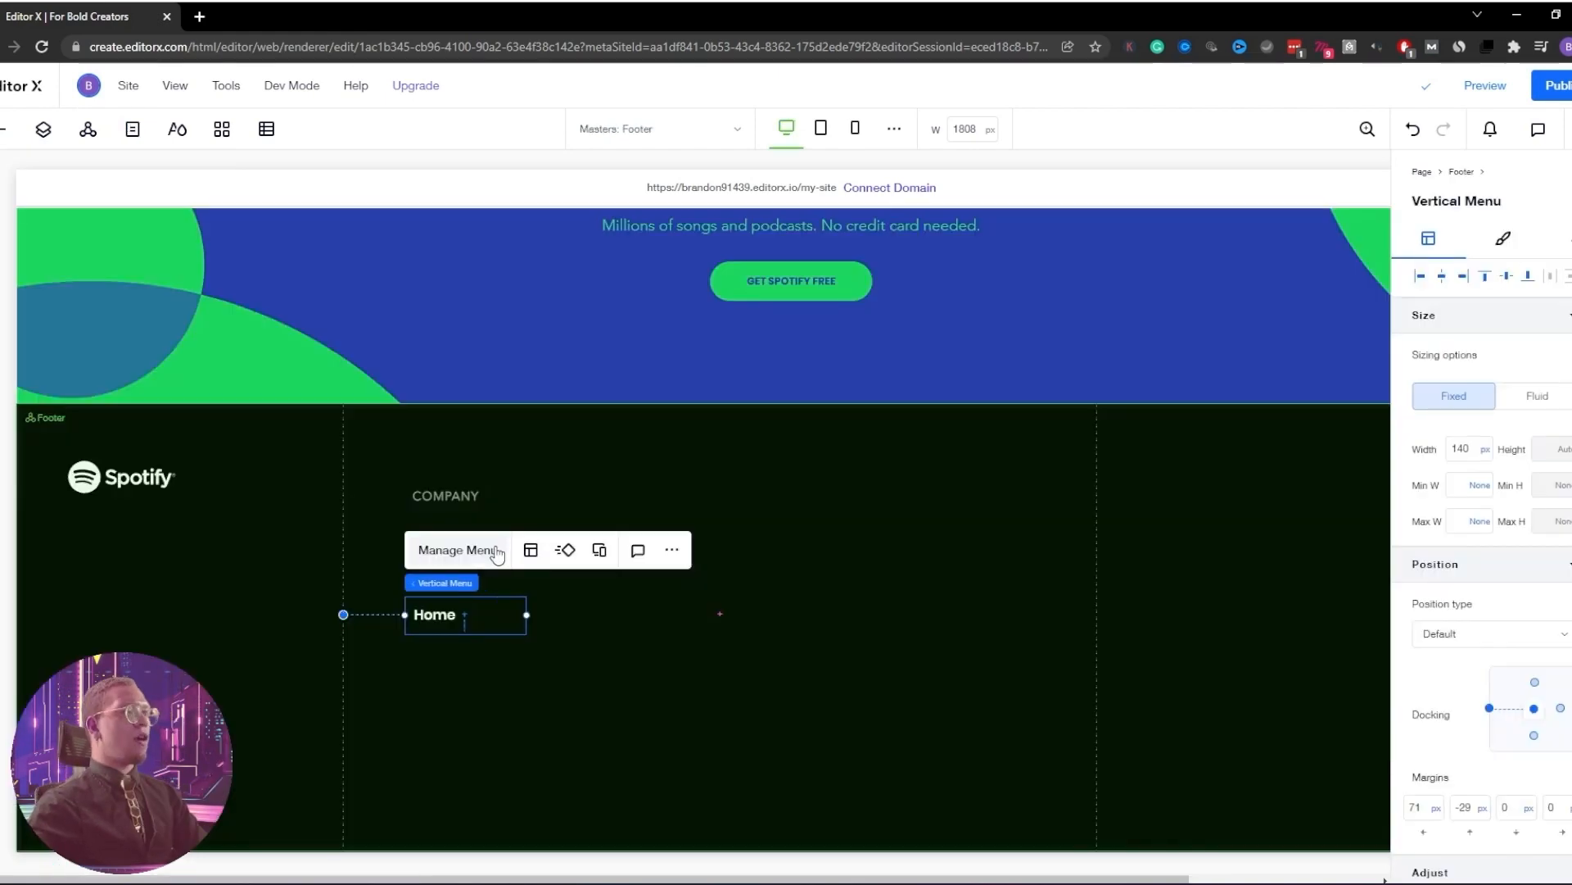
left_click(491, 550)
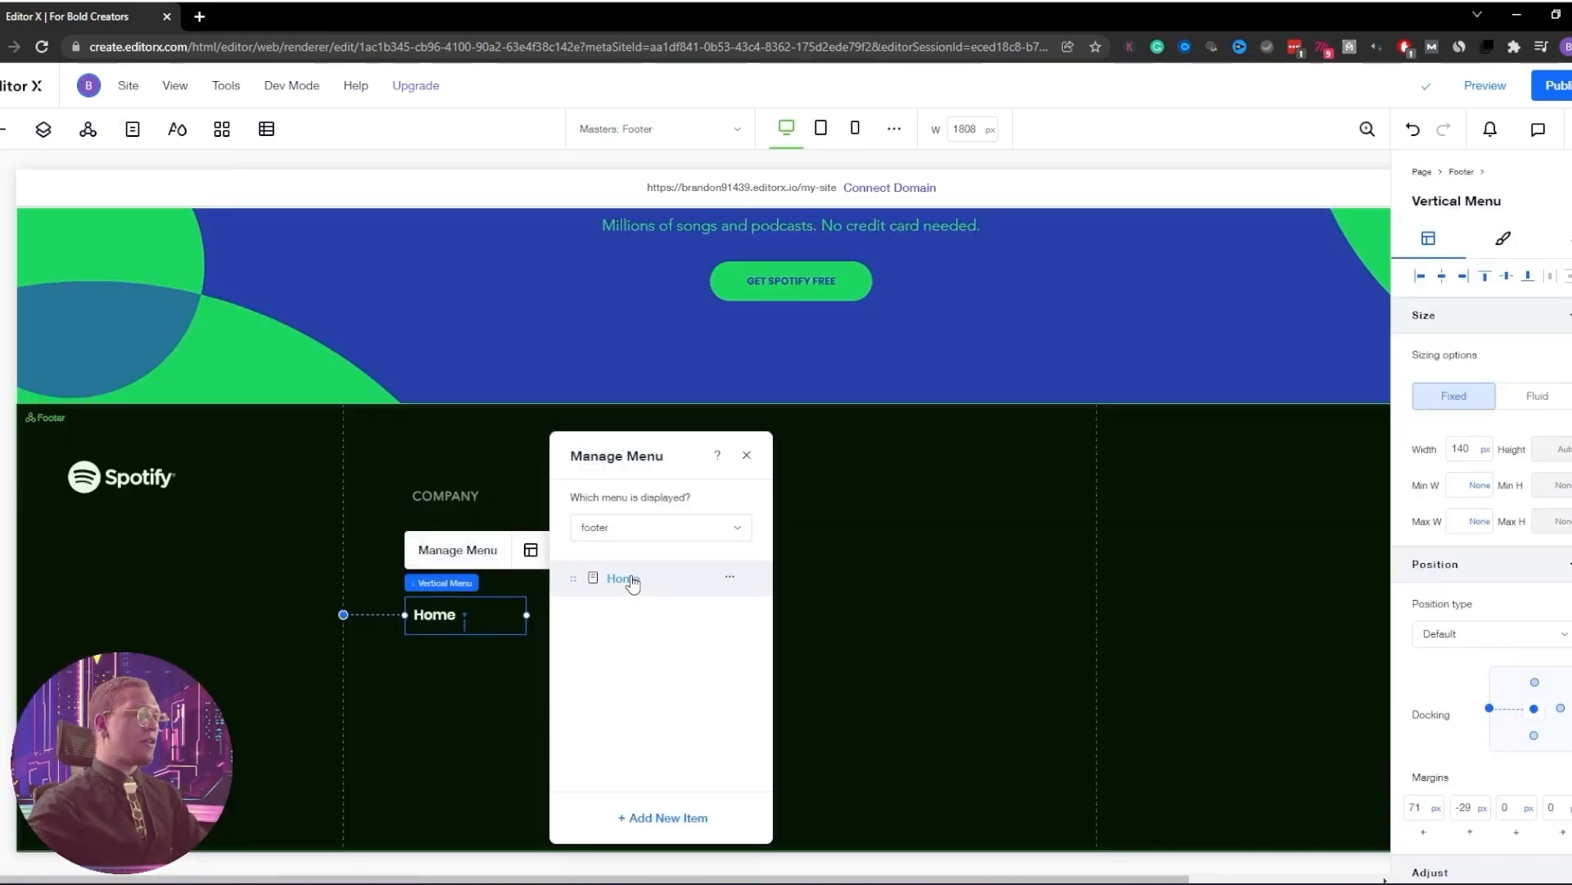
Relink the Home menu item to the About page and rename it About
left_click(730, 578)
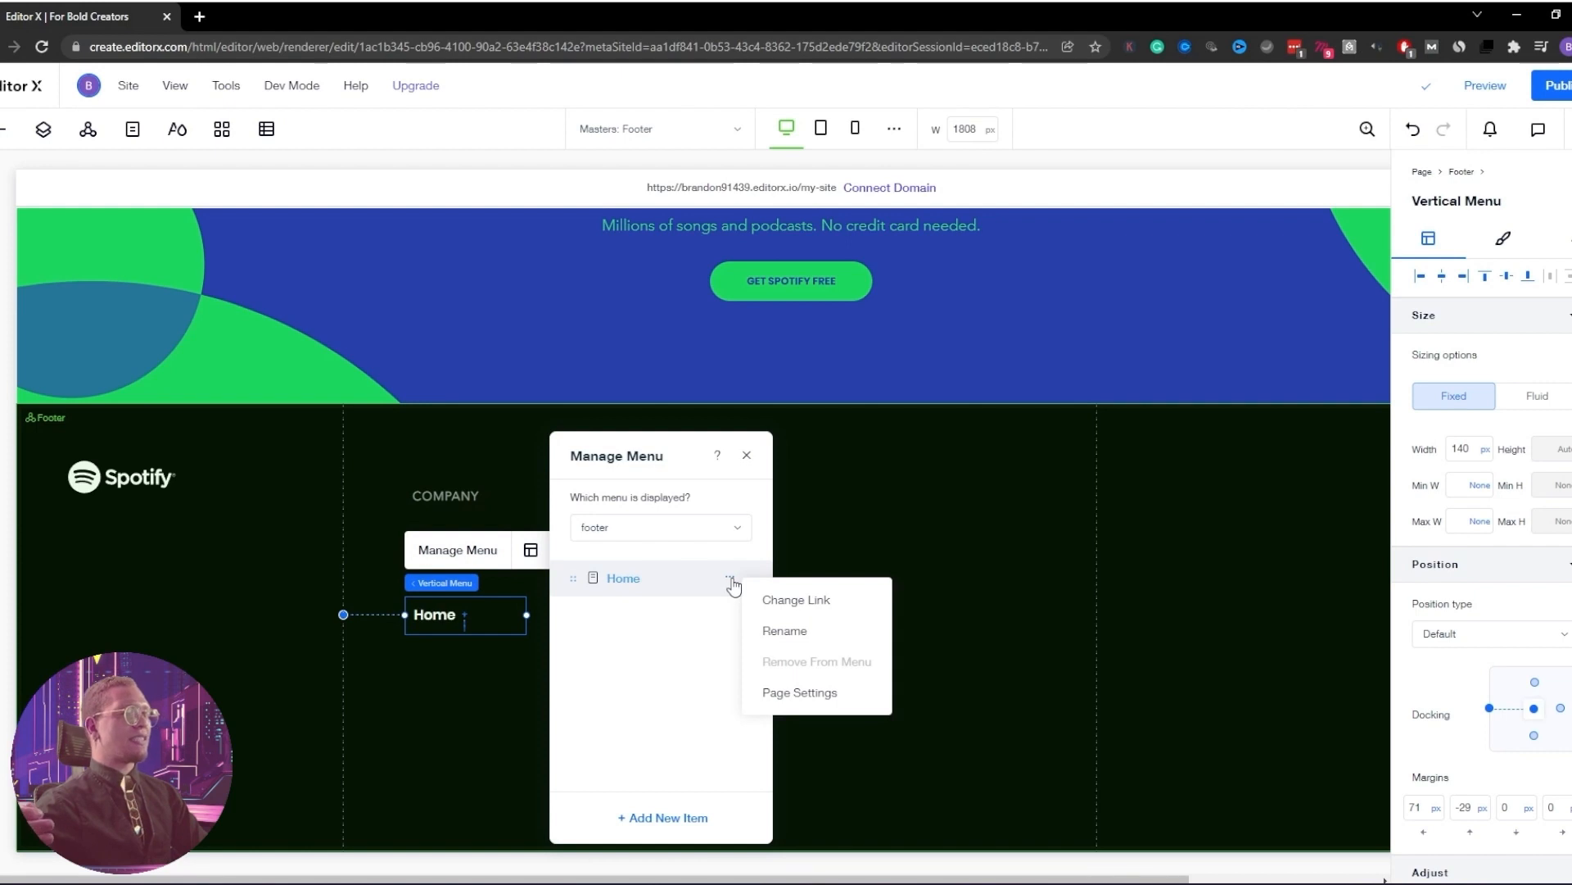
left_click(785, 597)
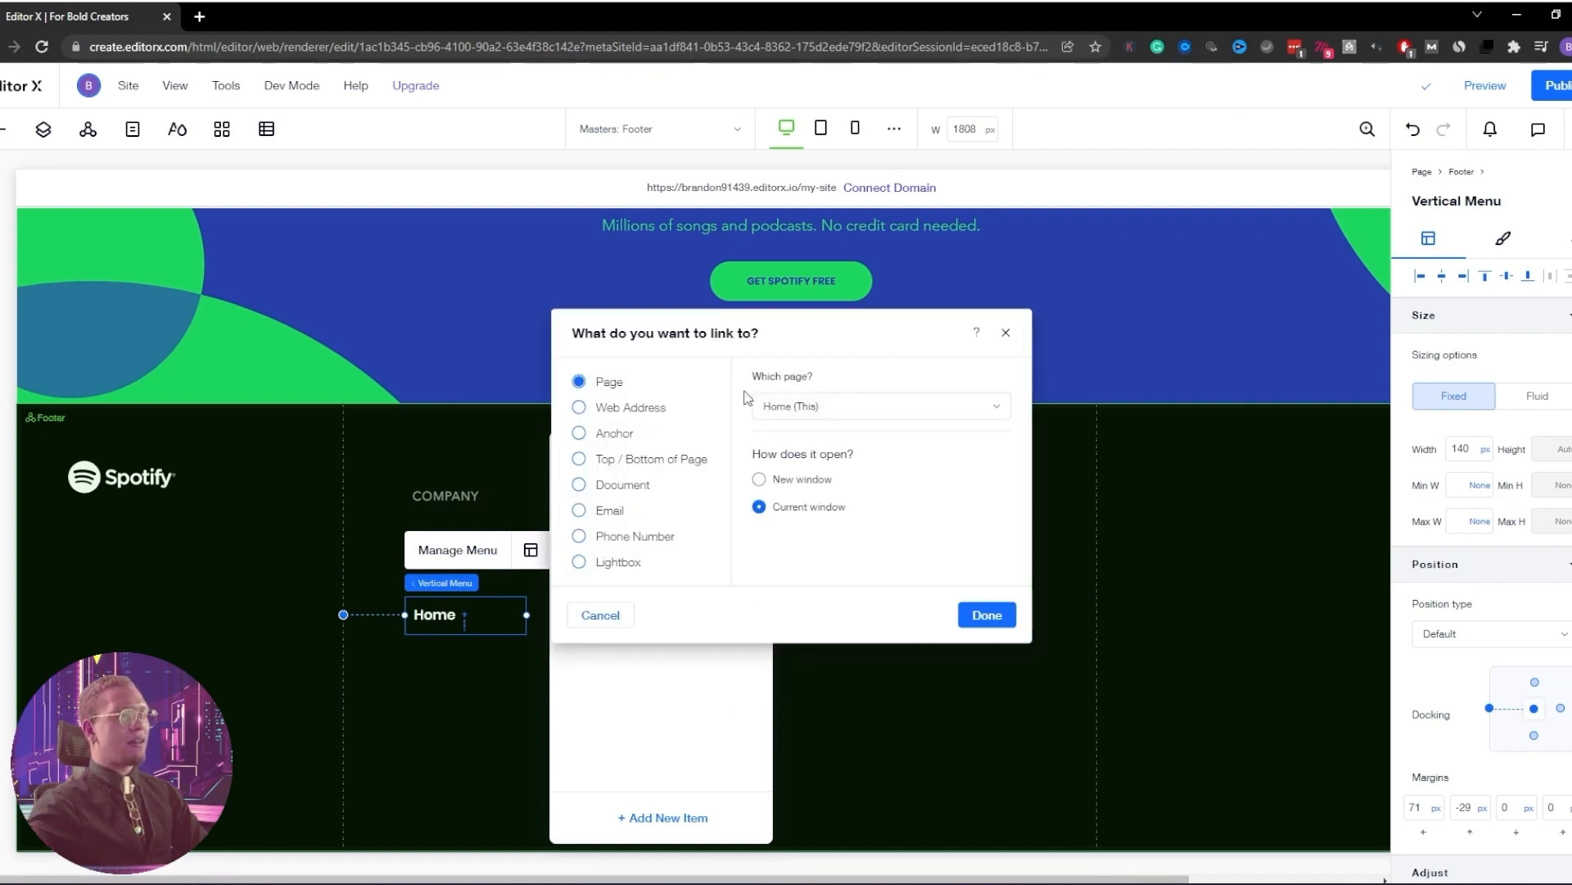
left_click(814, 414)
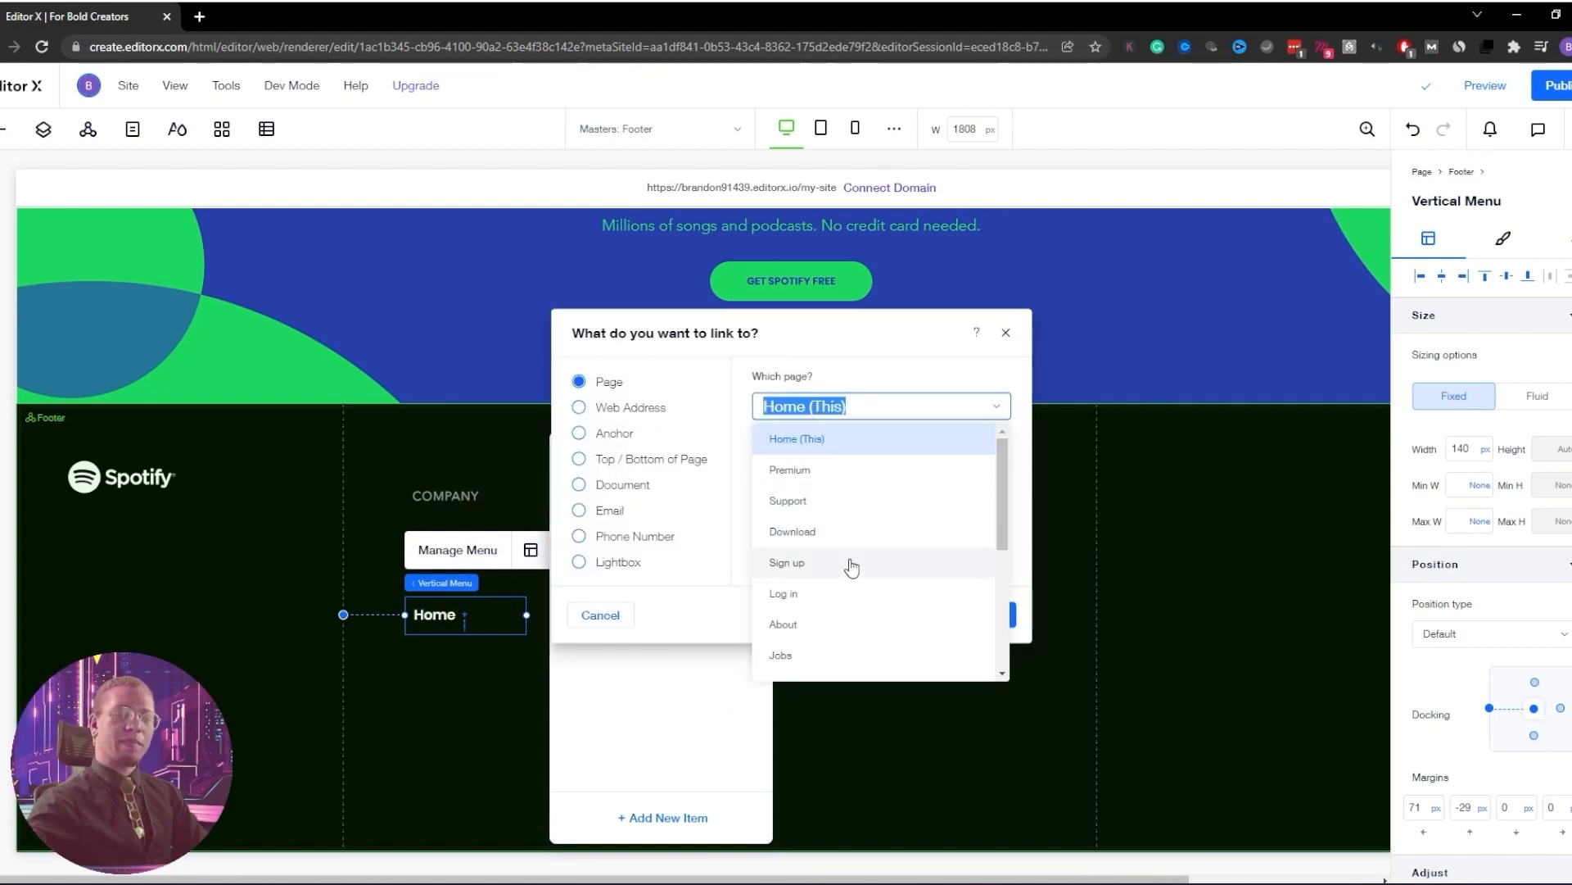
left_click(817, 627)
left_click(1004, 630)
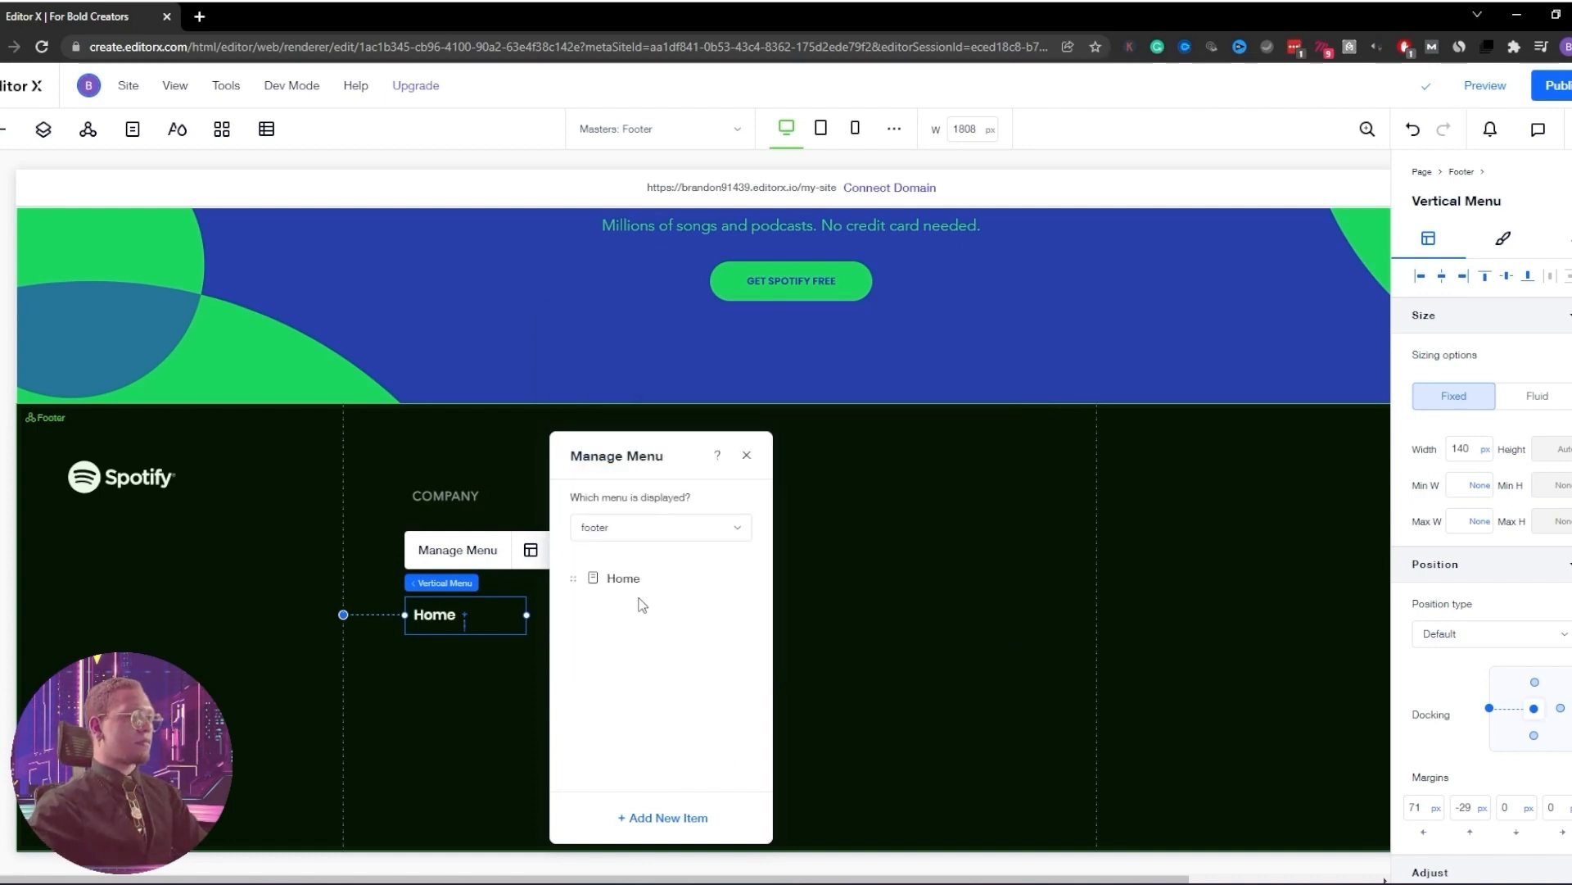
left_click(734, 482)
left_click(801, 498)
left_click(987, 615)
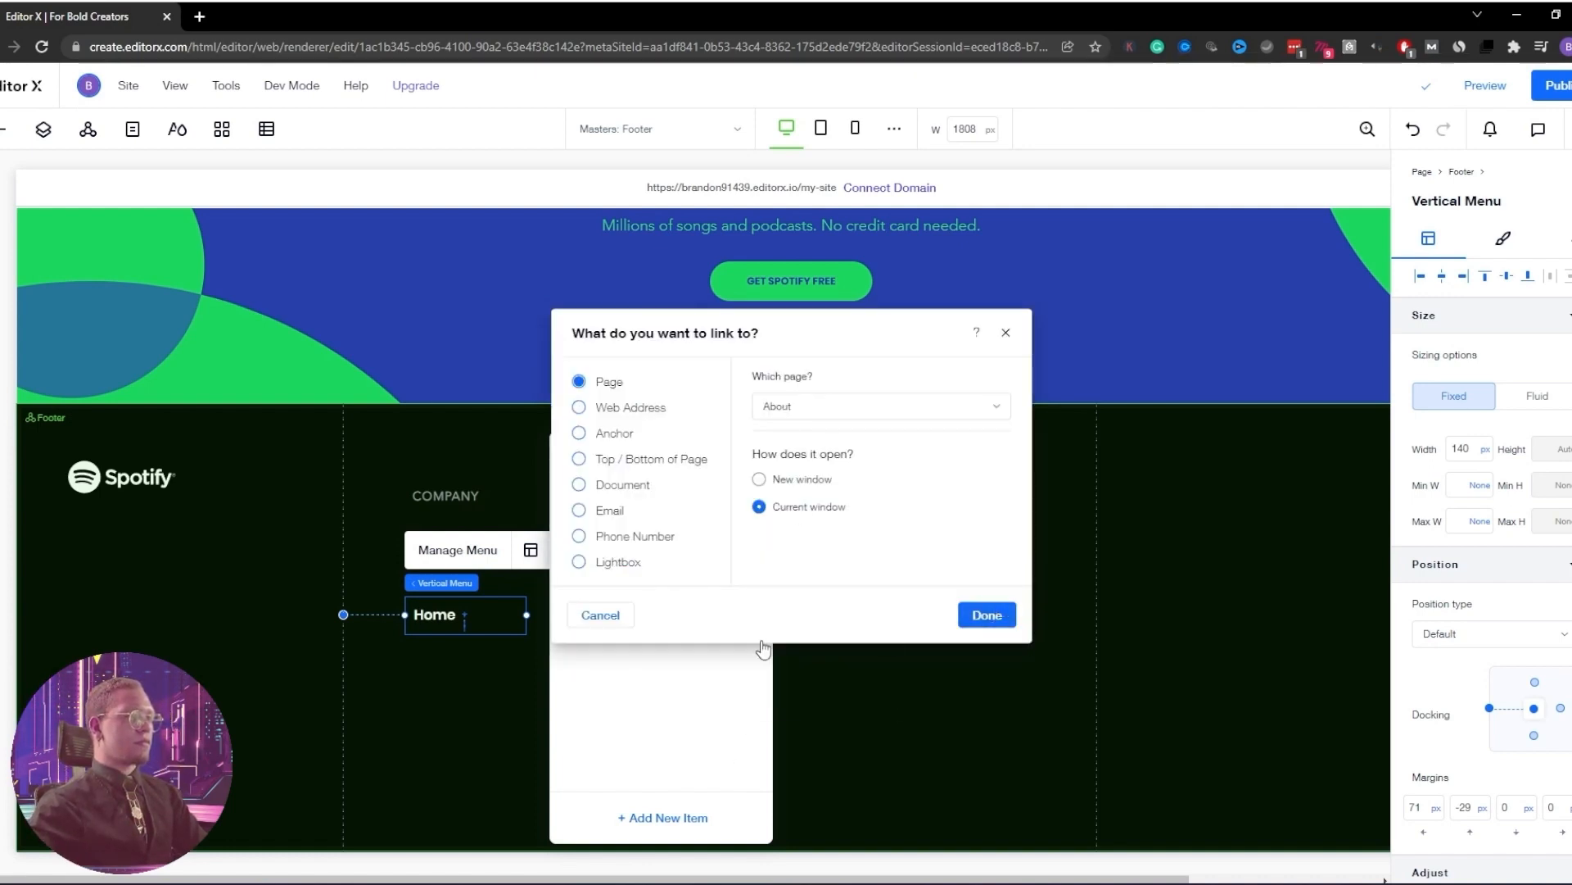
double_click(624, 578)
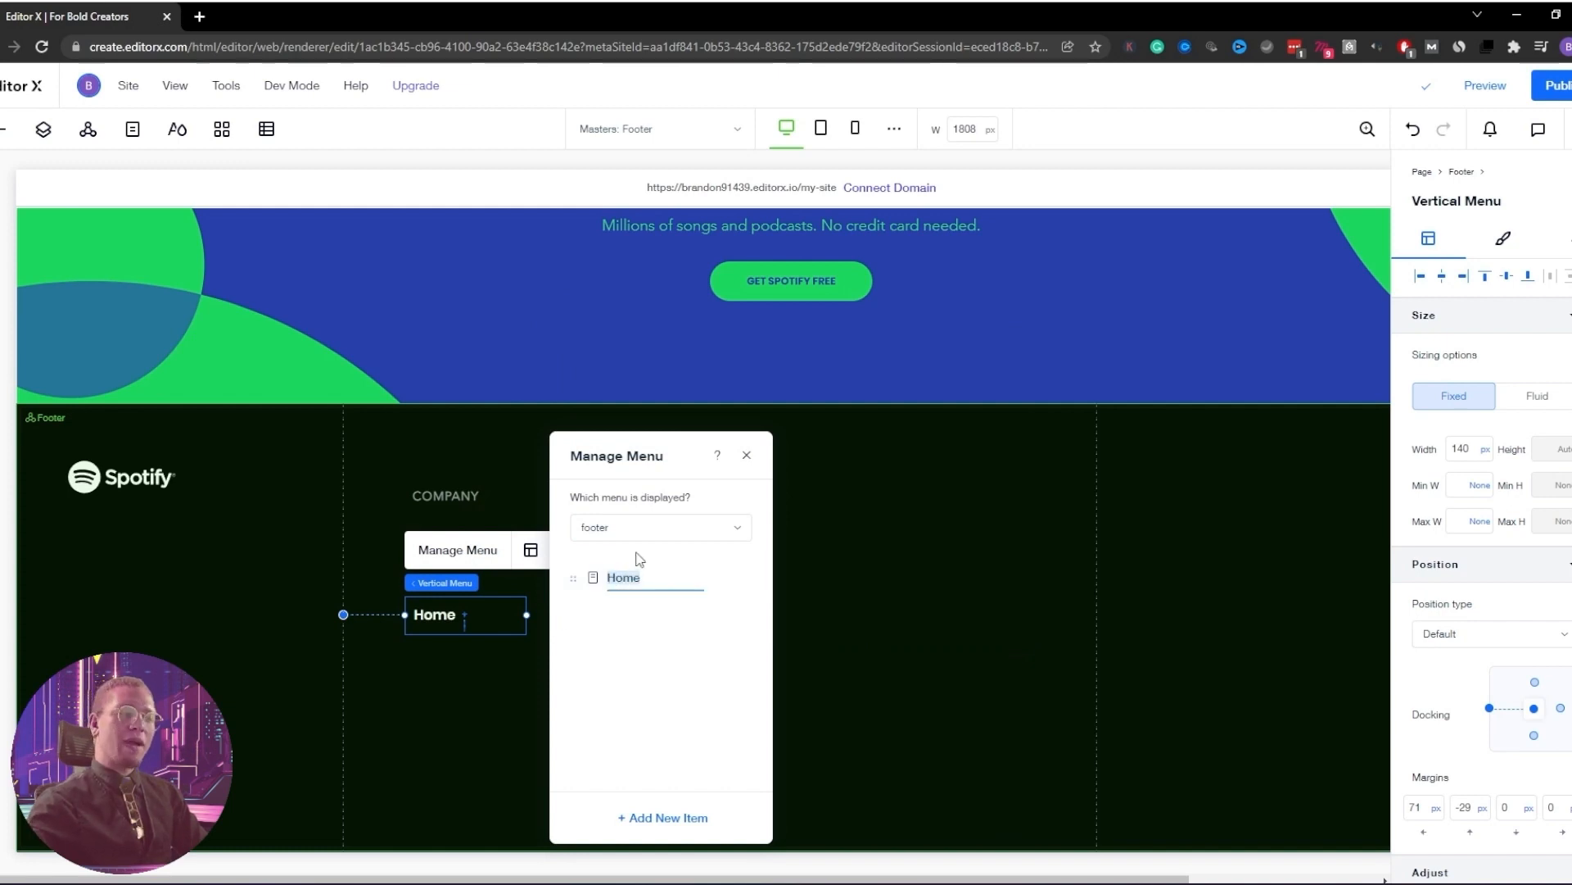
type("About")
key("Return")
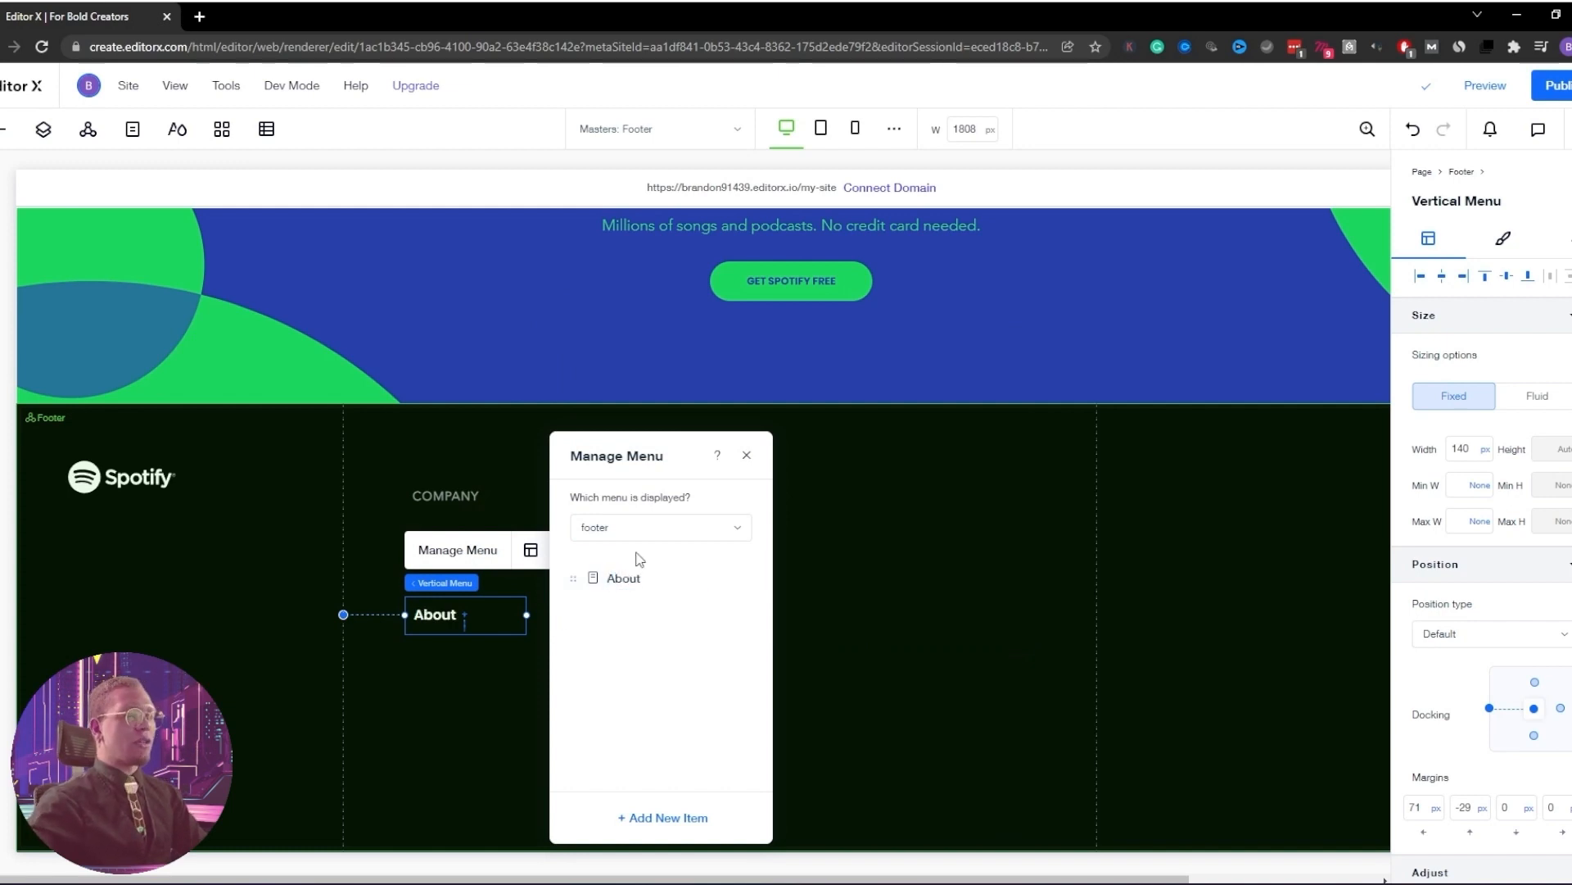
Add the Jobs and For the Record pages as footer menu items
left_click(665, 818)
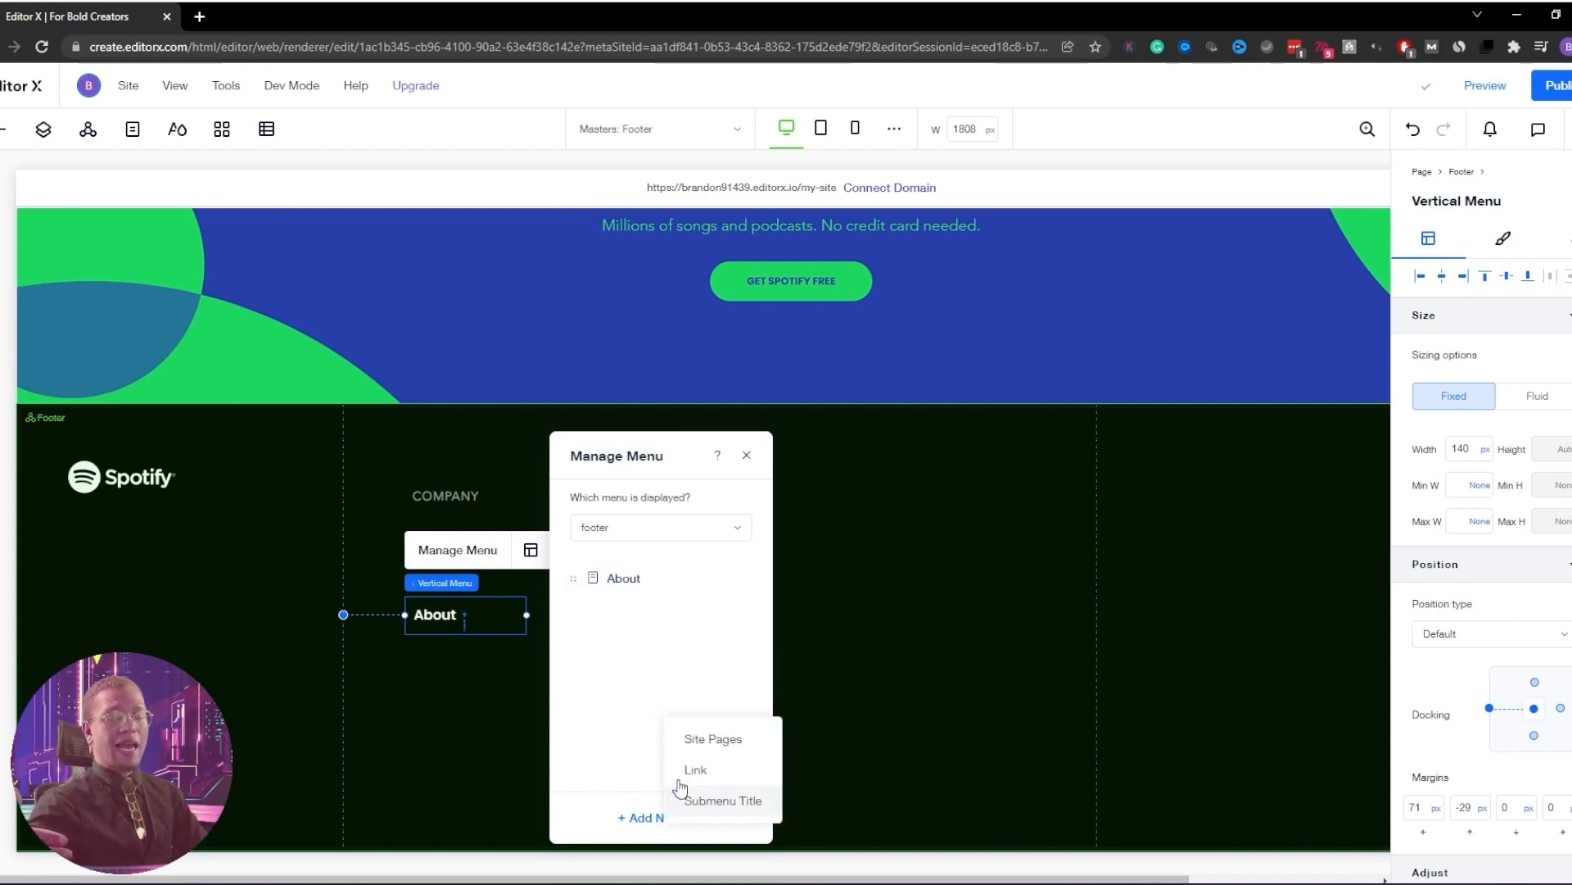
left_click(702, 738)
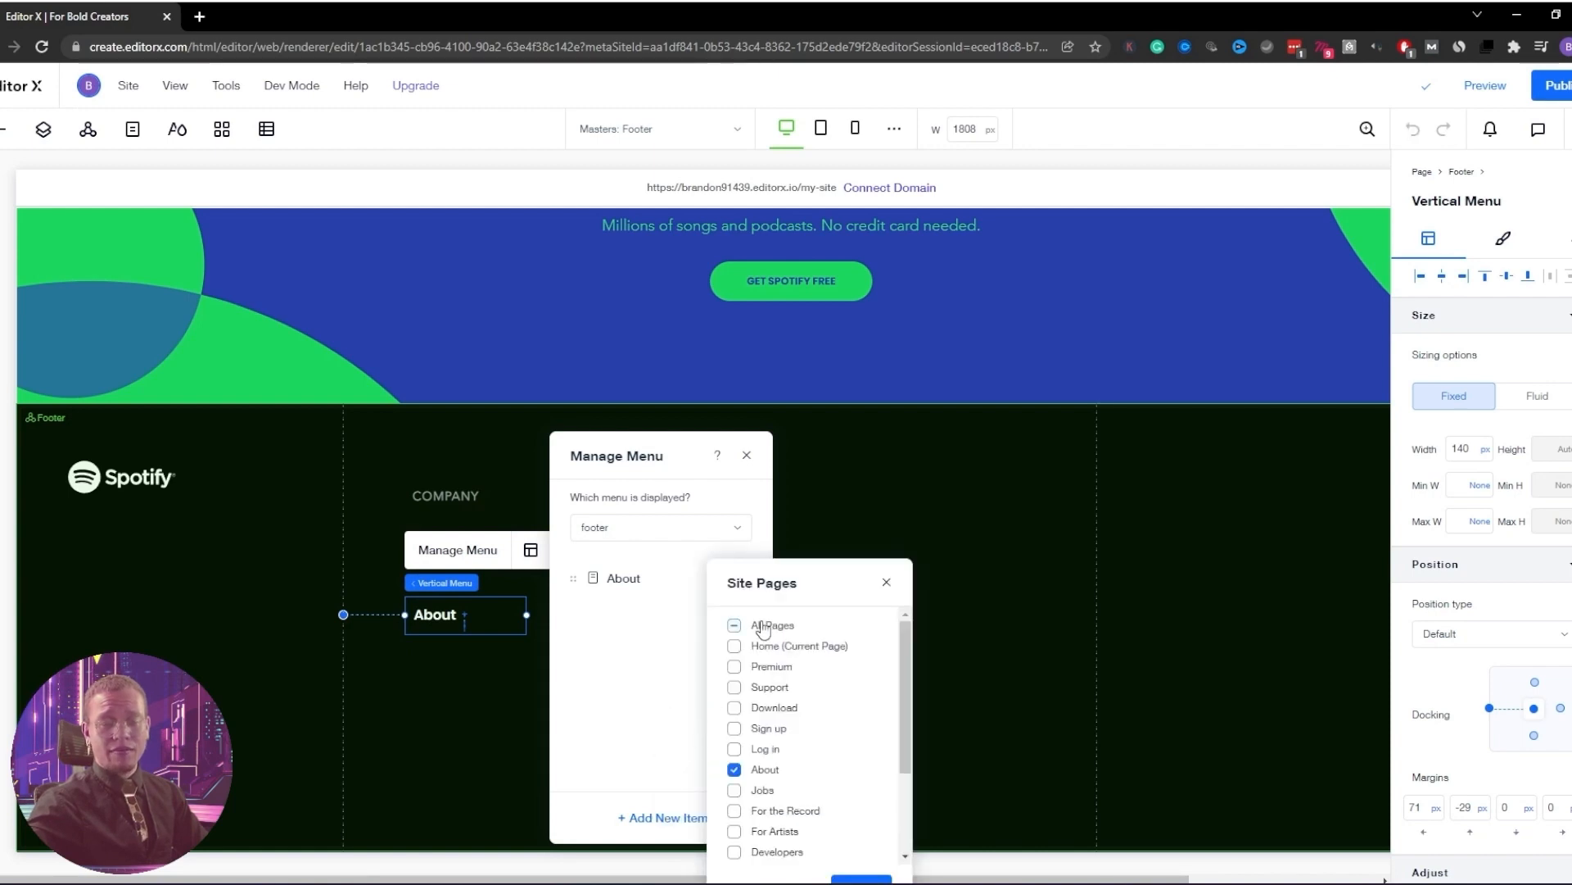
left_click(778, 810)
left_click(862, 879)
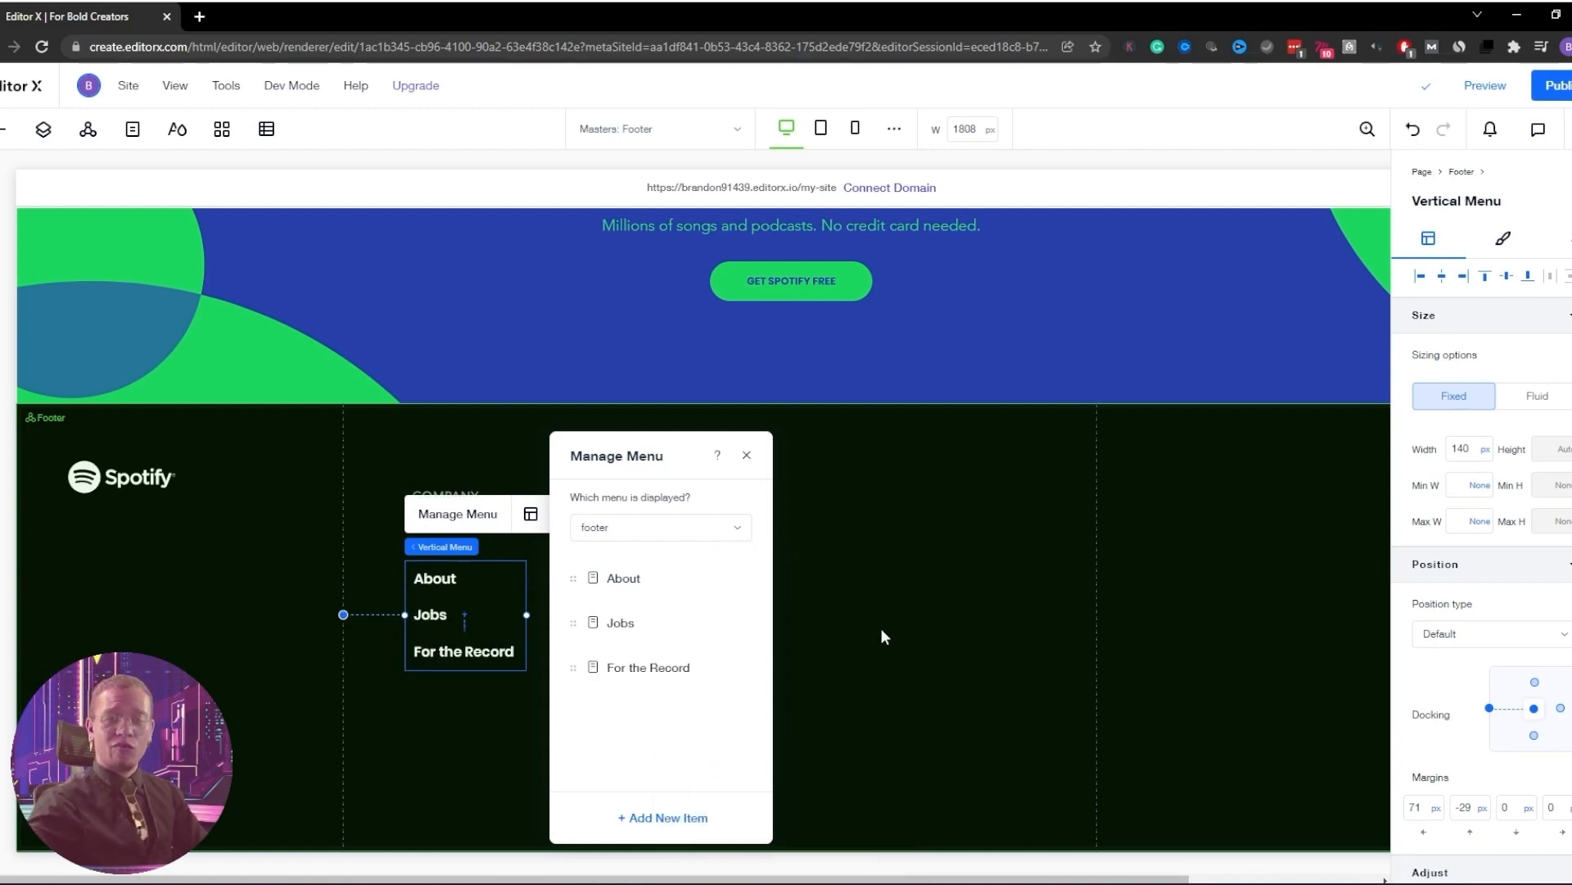
left_click(881, 636)
left_click(438, 576)
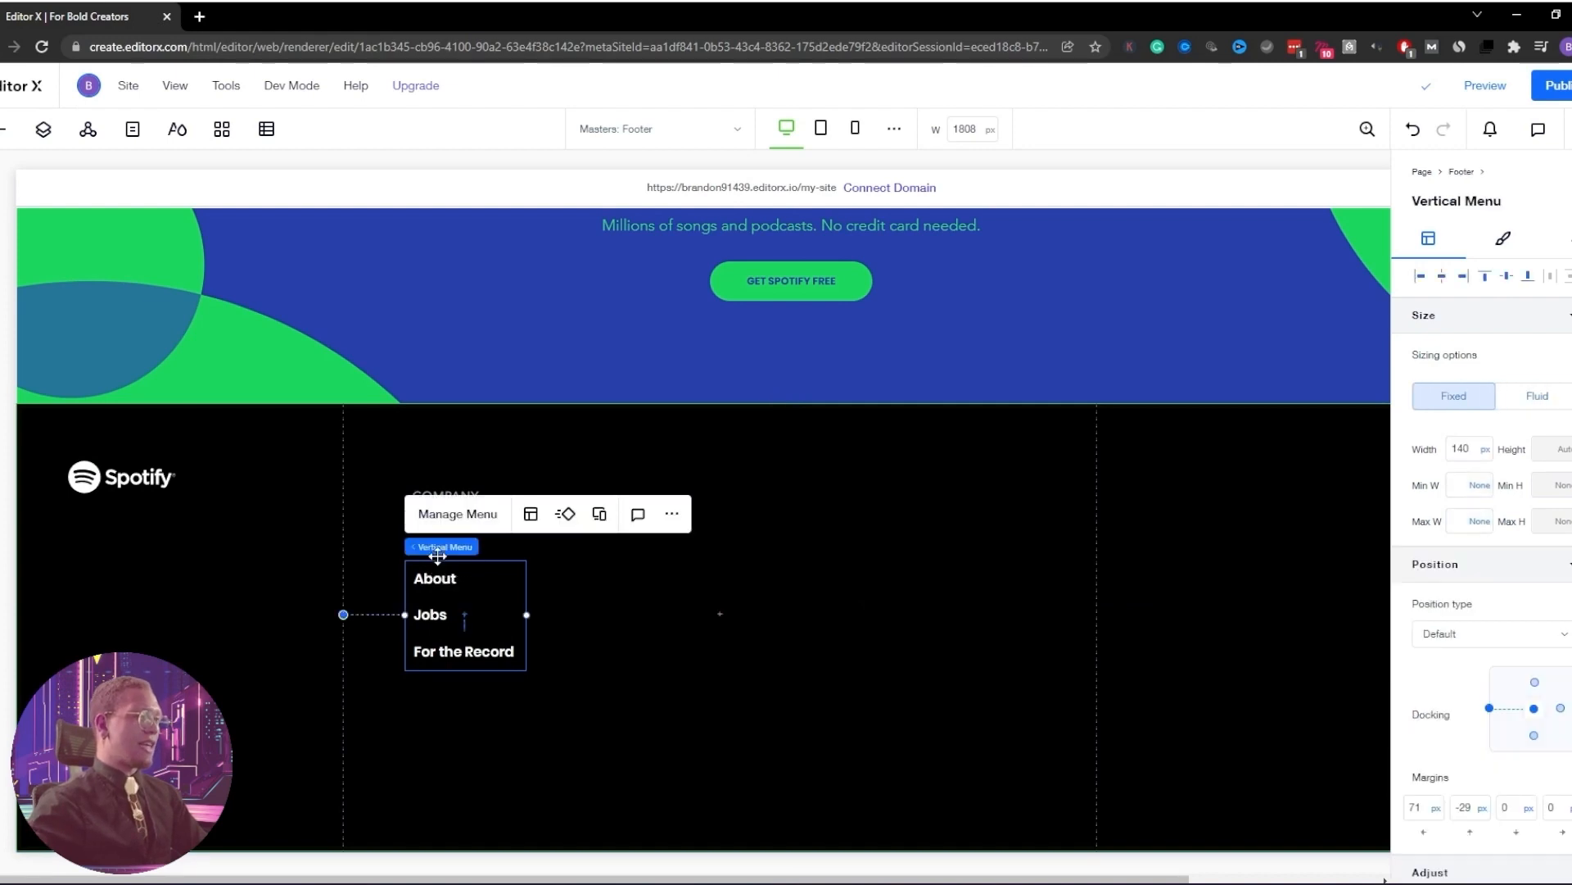
Move the footer menu up under COMPANY and set its items to Poppins Semi Bold
left_click_drag(438, 556, 437, 536)
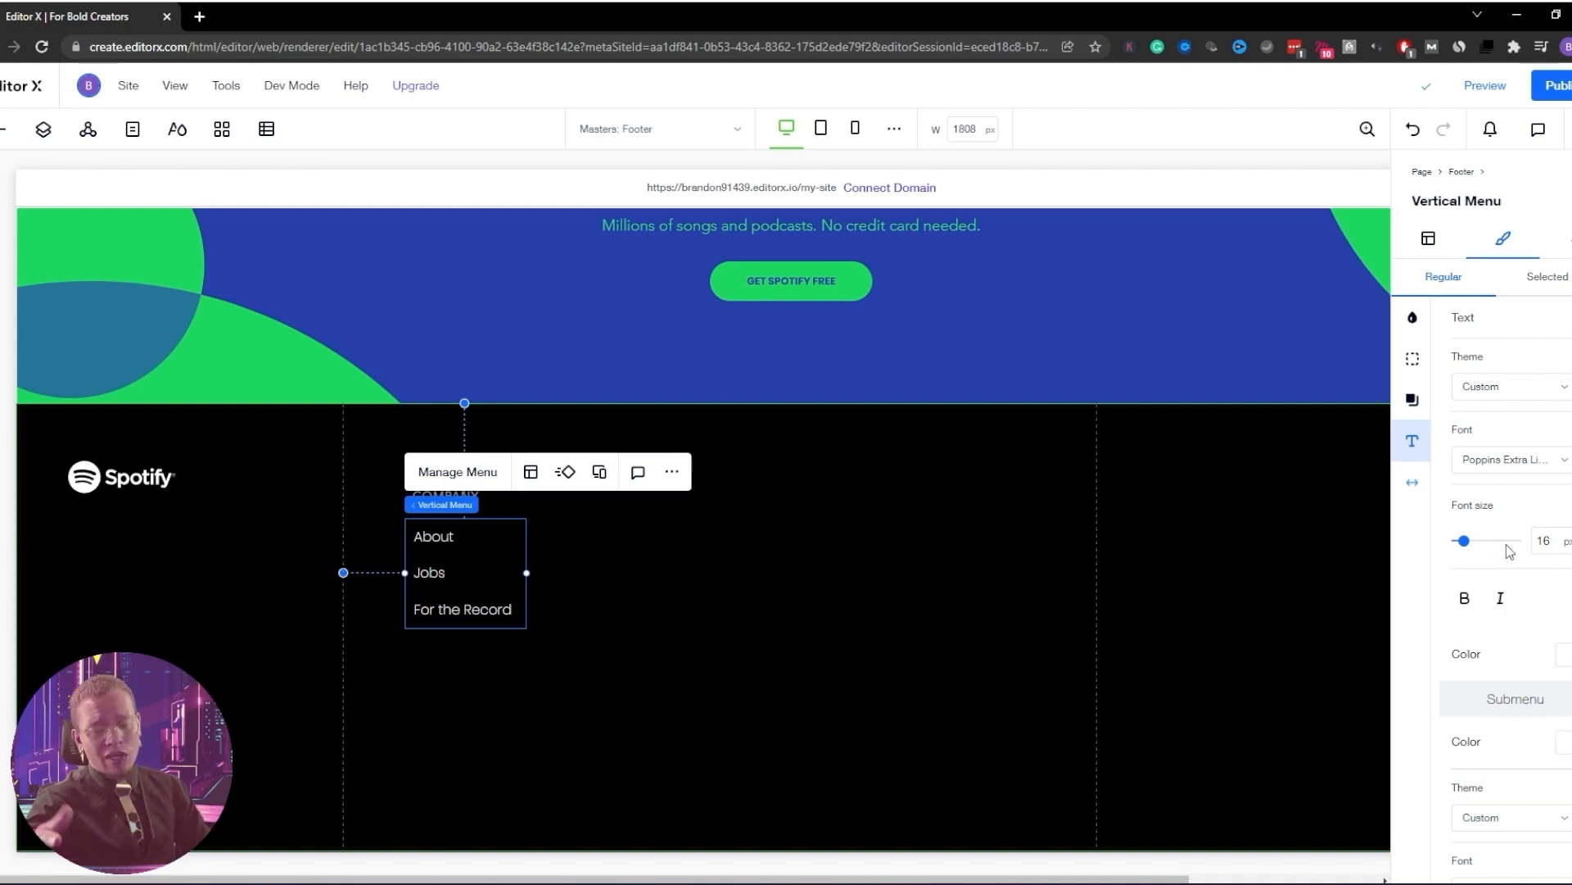
left_click(1560, 485)
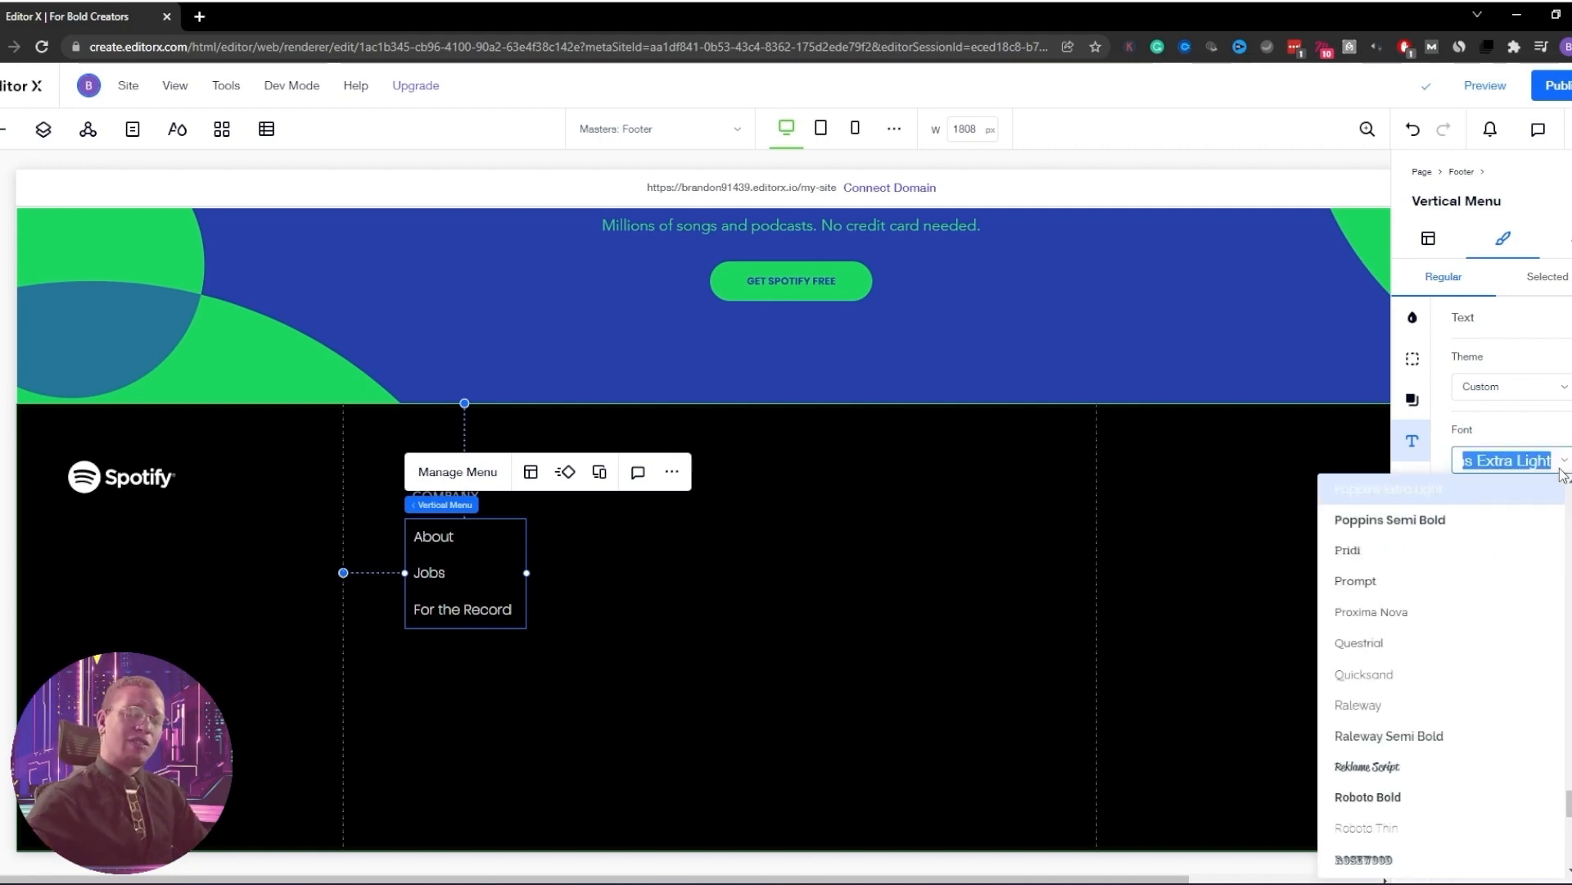
left_click(1499, 522)
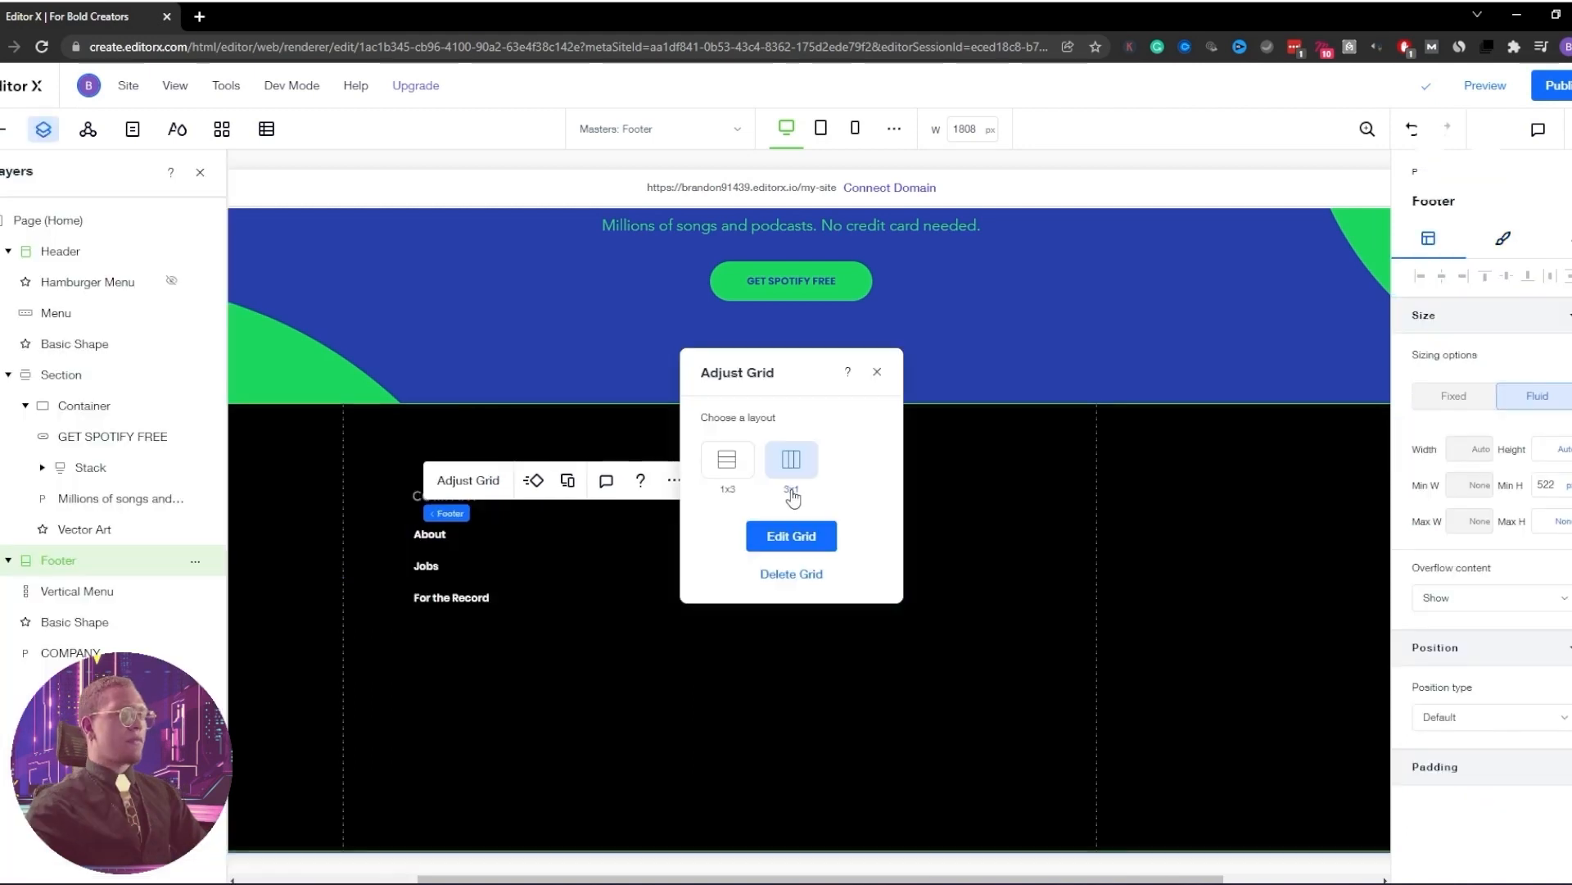
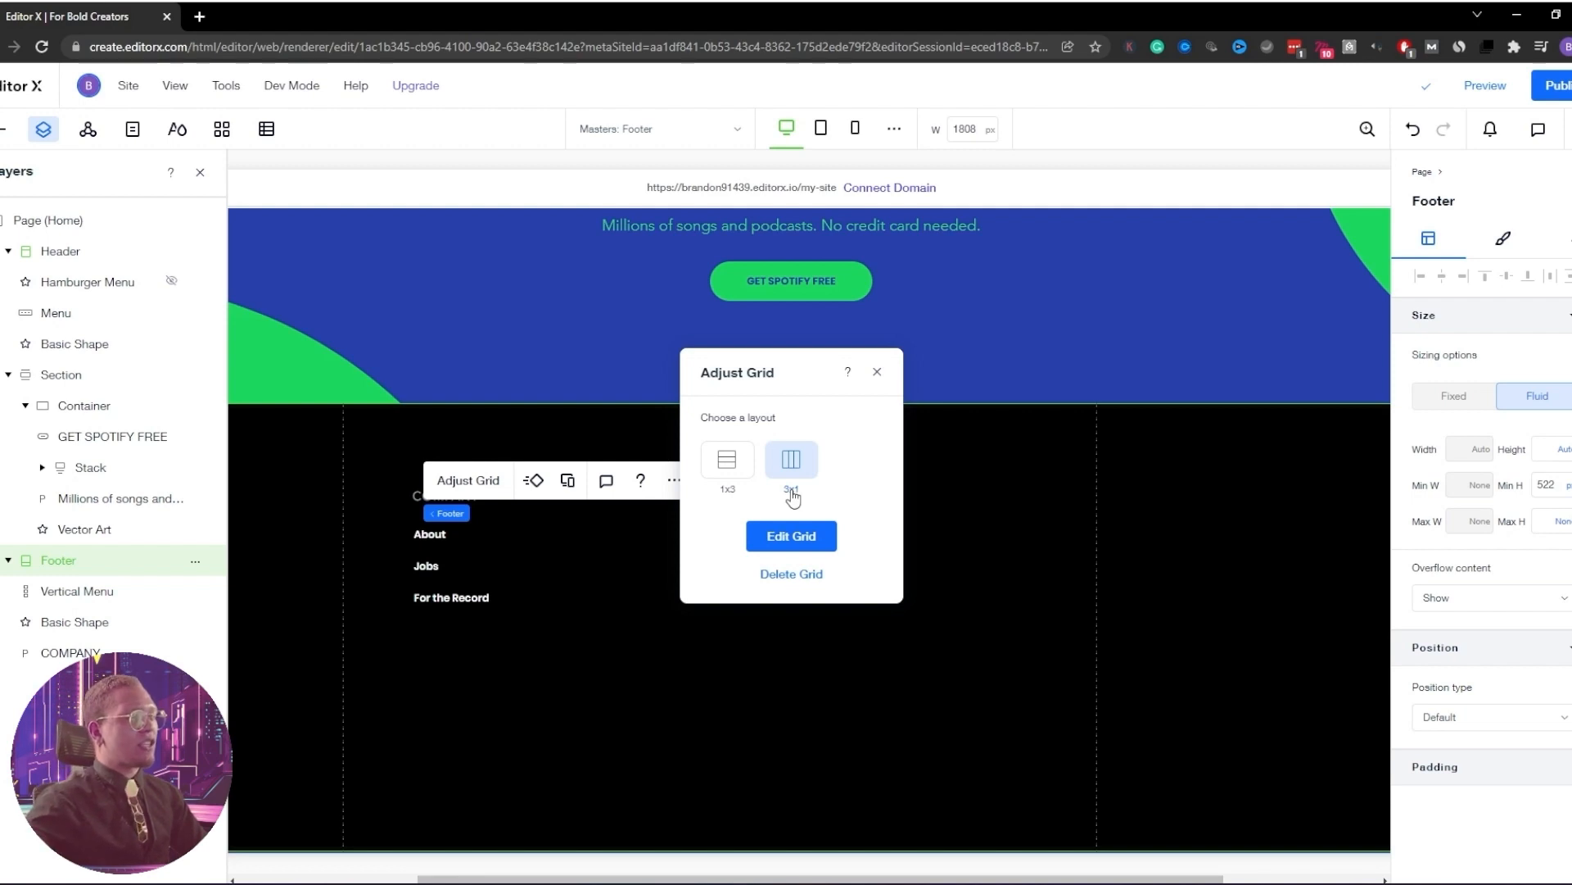
Add fourth and fifth footer grid columns, then size them 0.7fr, 0.8fr, 0.8fr, 1fr and 1fr
left_click(791, 536)
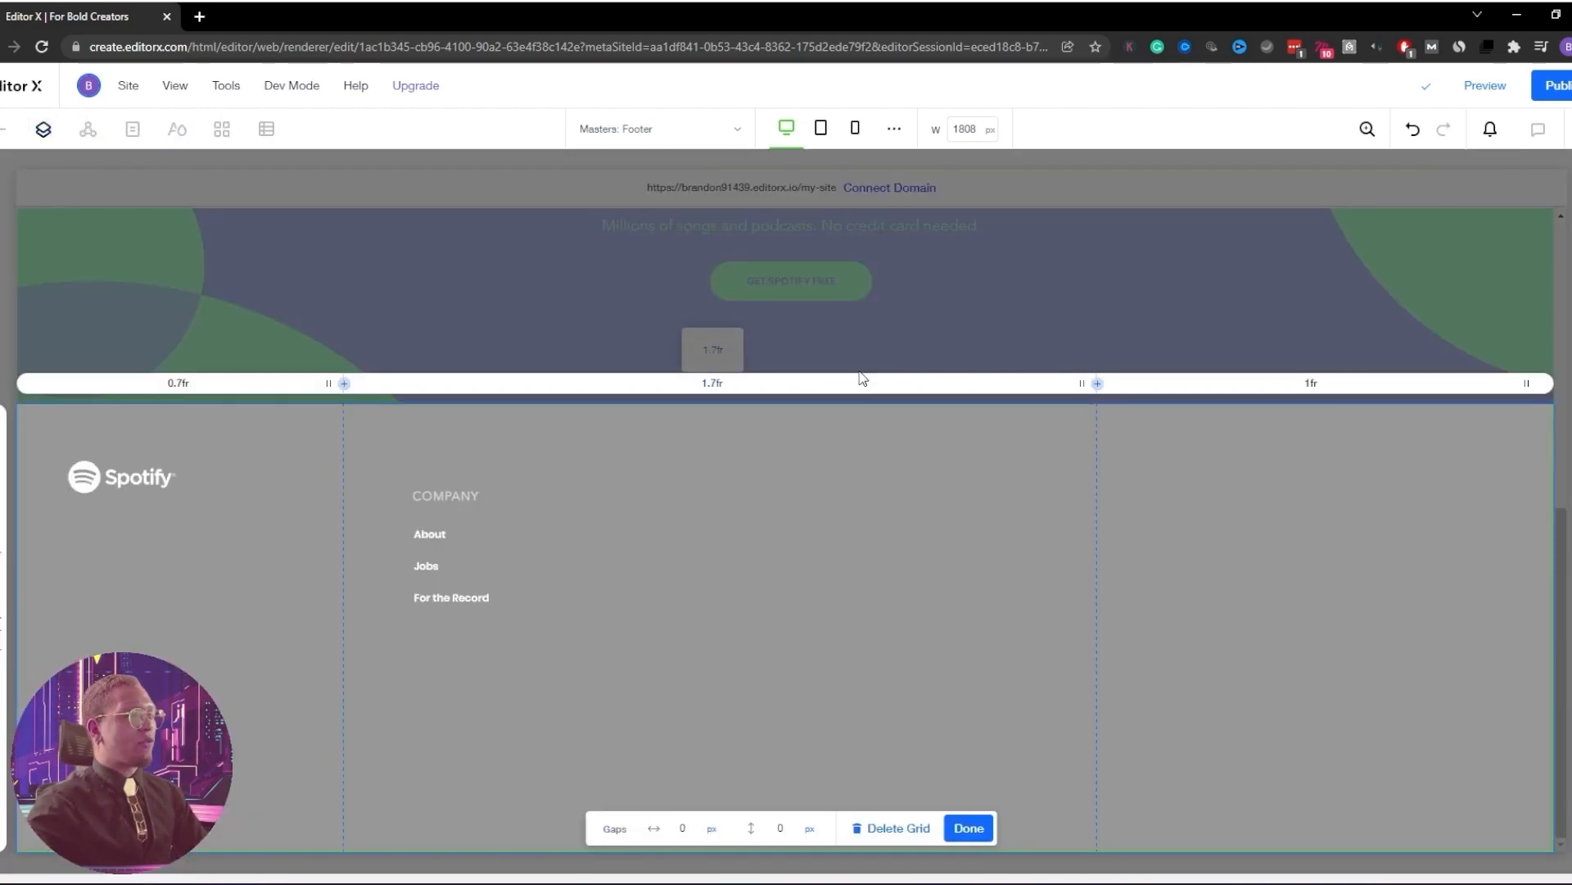
left_click(1097, 382)
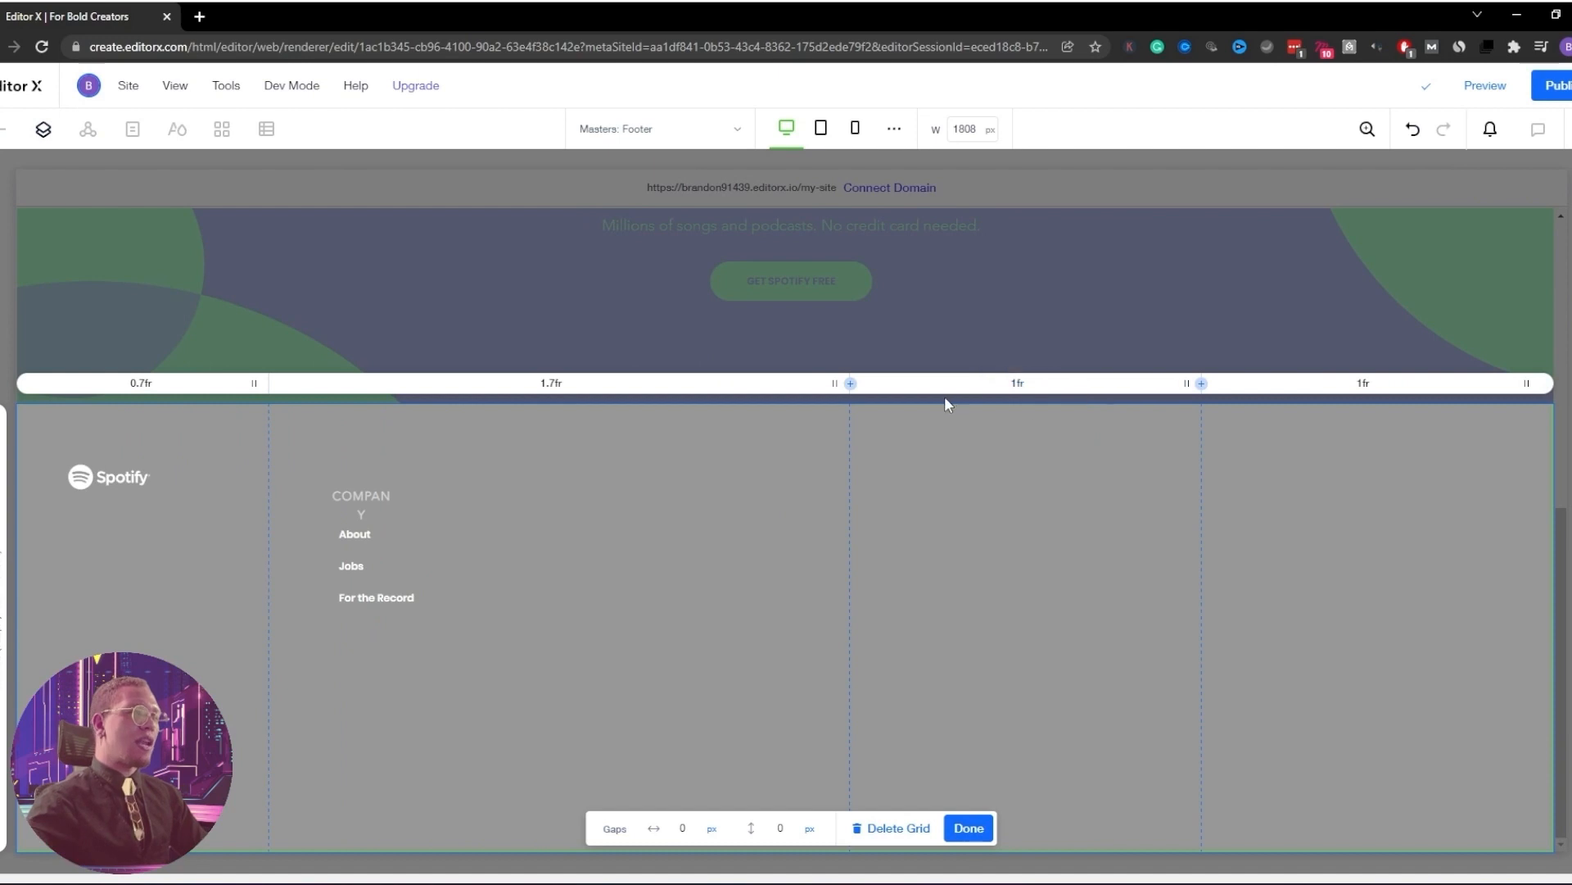
left_click(850, 383)
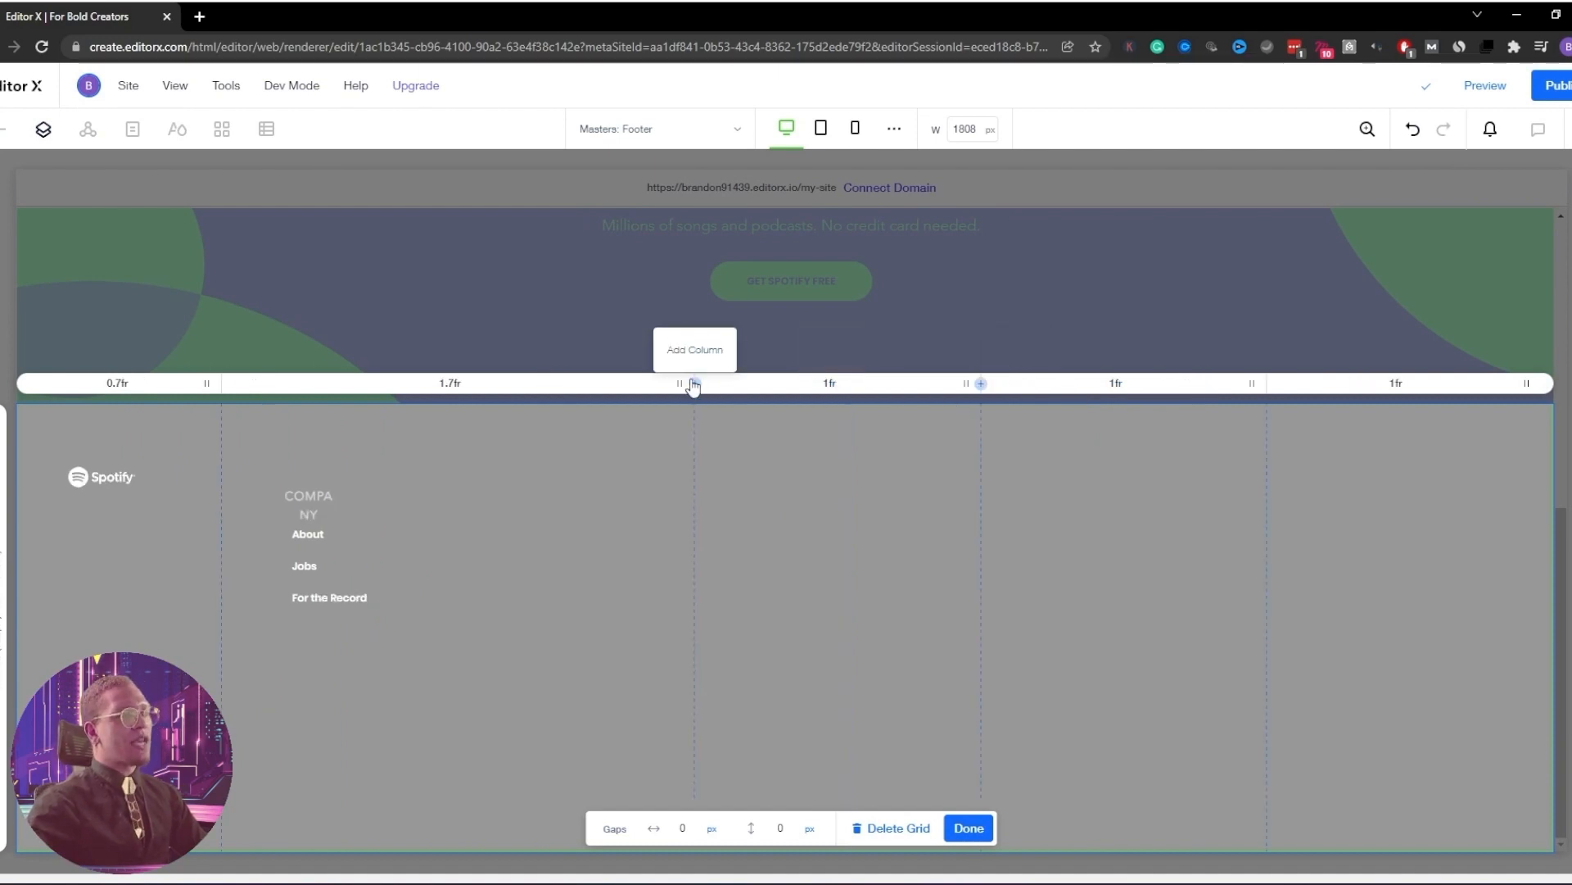
left_click_drag(680, 384, 466, 403)
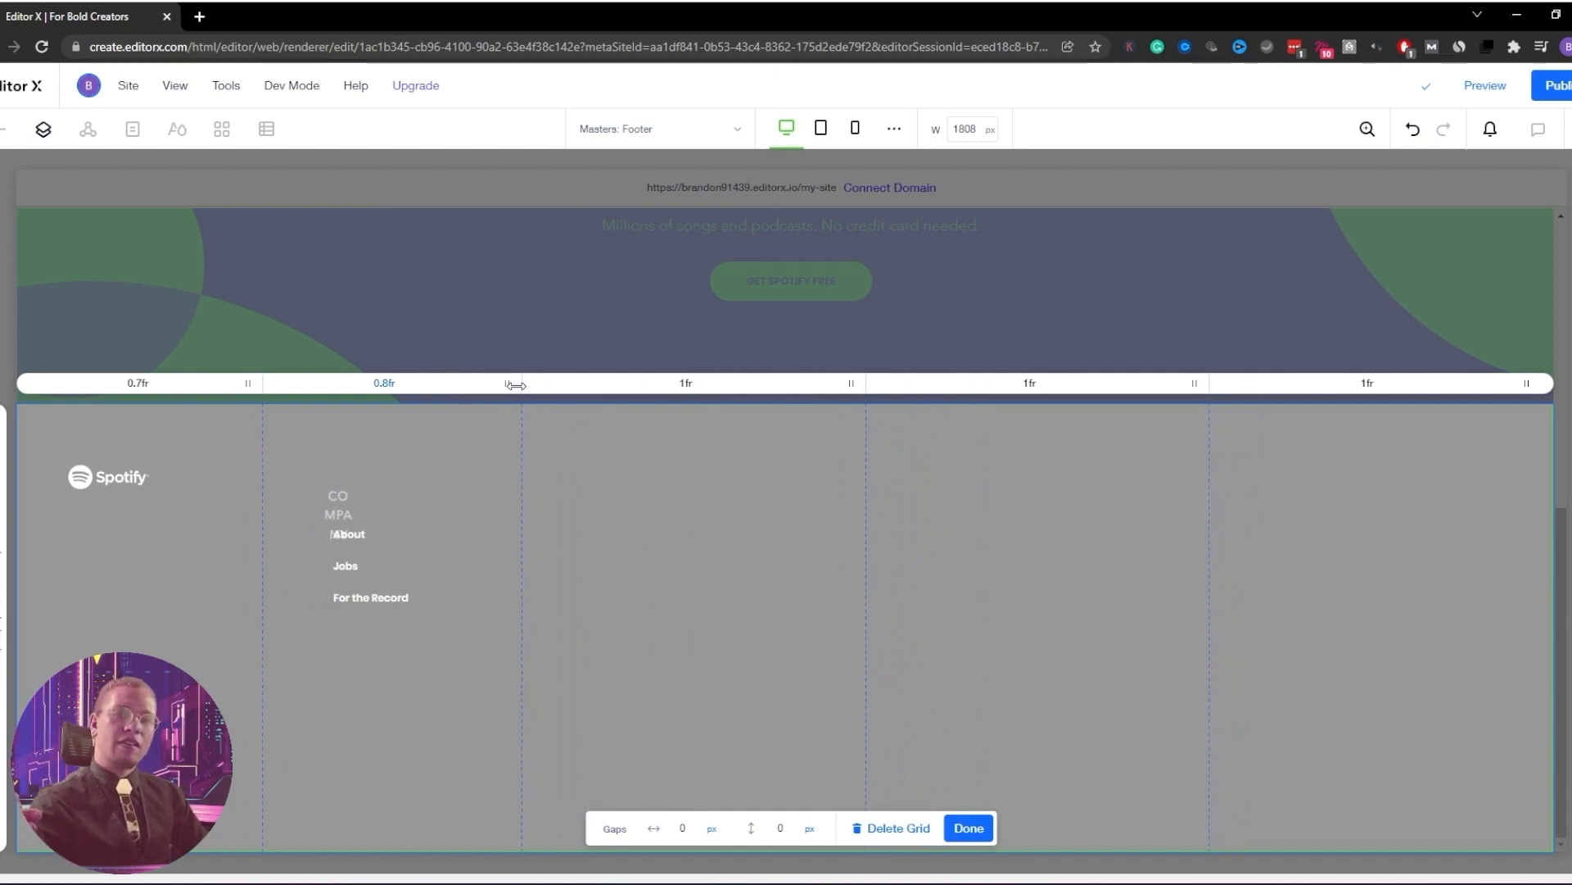
left_click_drag(516, 385, 518, 385)
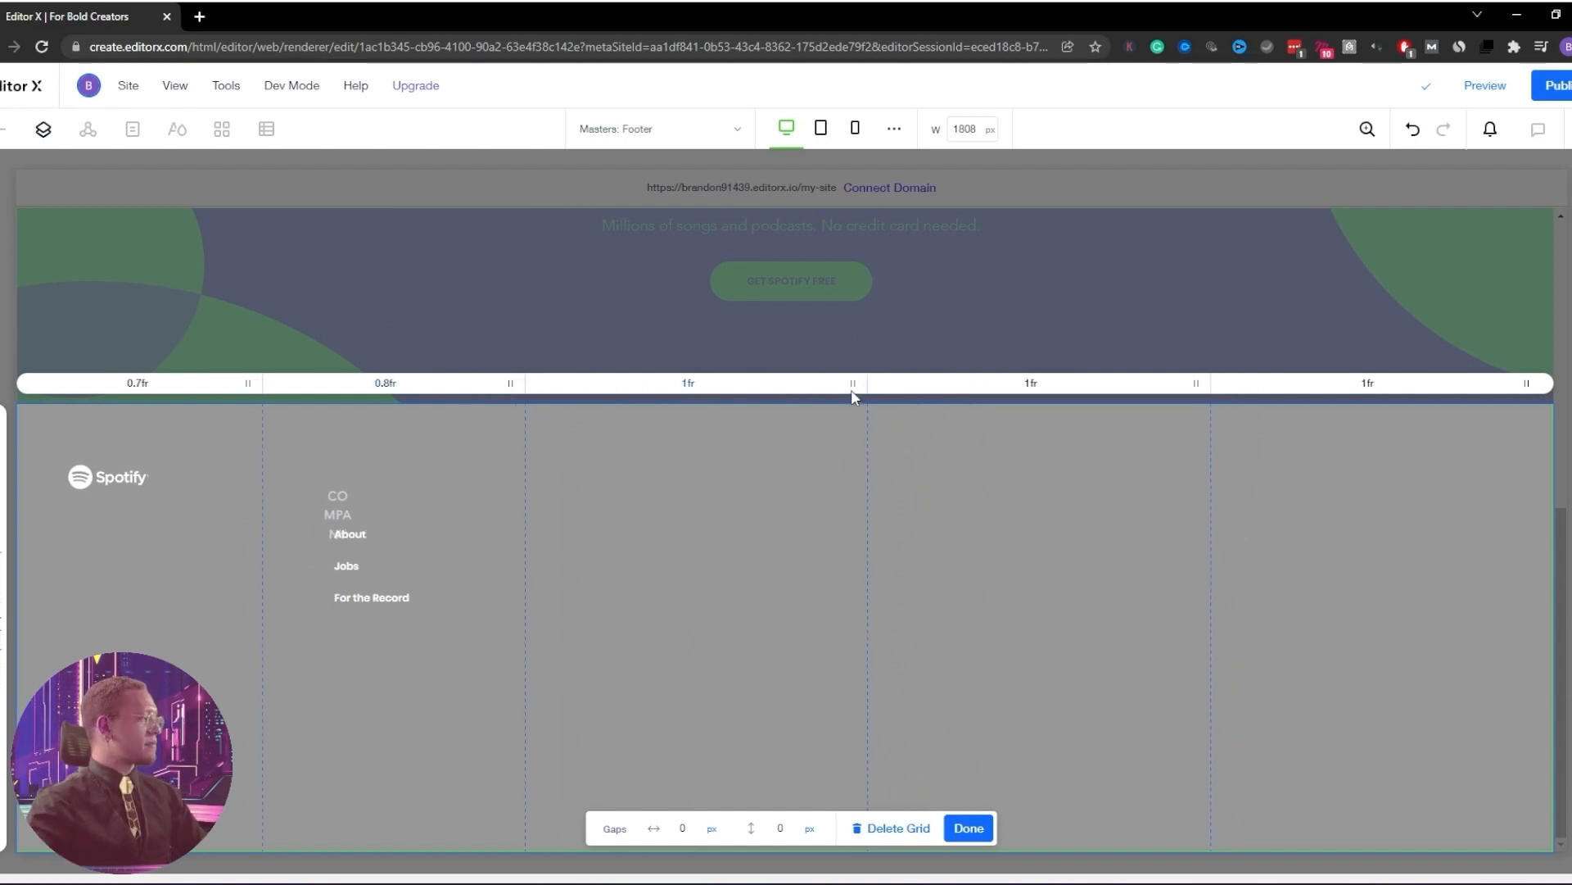
left_click_drag(852, 384, 783, 393)
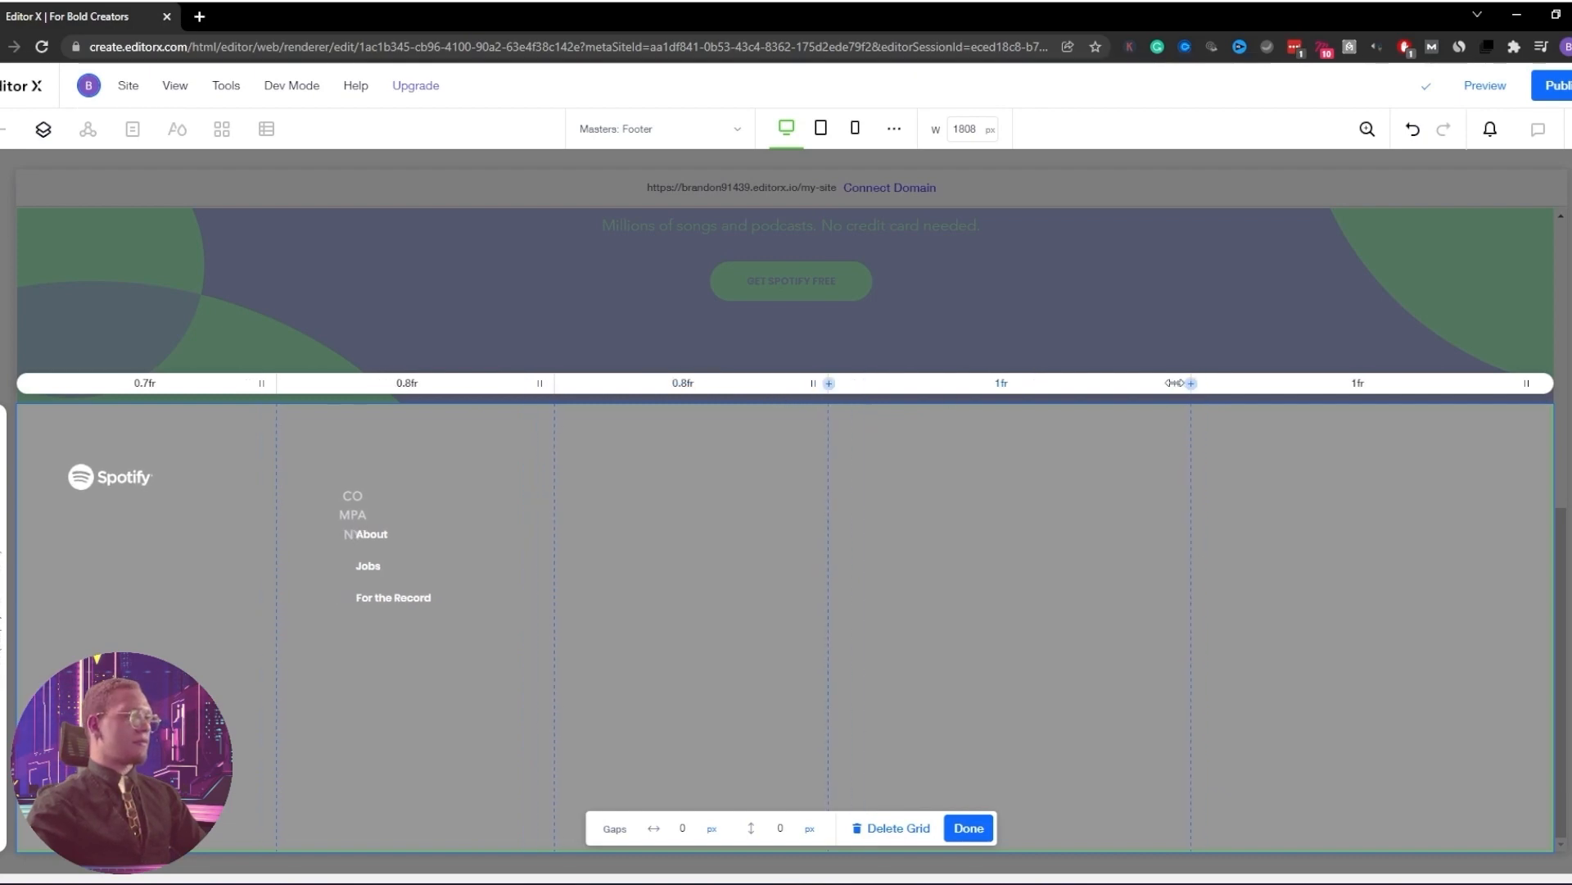
left_click_drag(1174, 383, 1127, 396)
Rename the third footer heading from COMMUNITIES to USEFUL LINKS
double_click(955, 487)
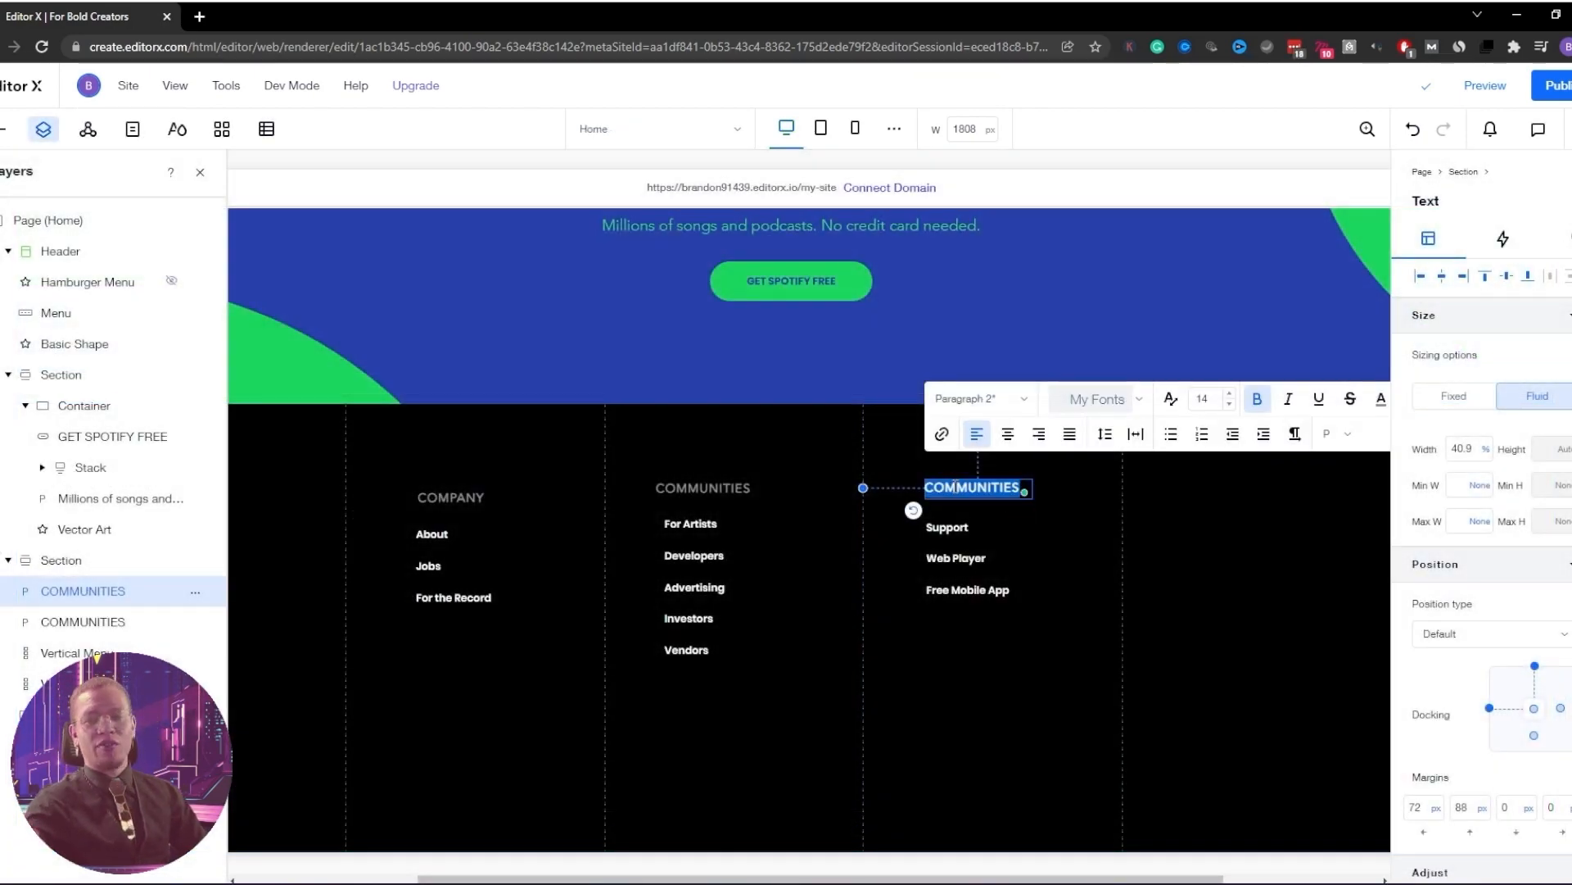
type("USEFUL ")
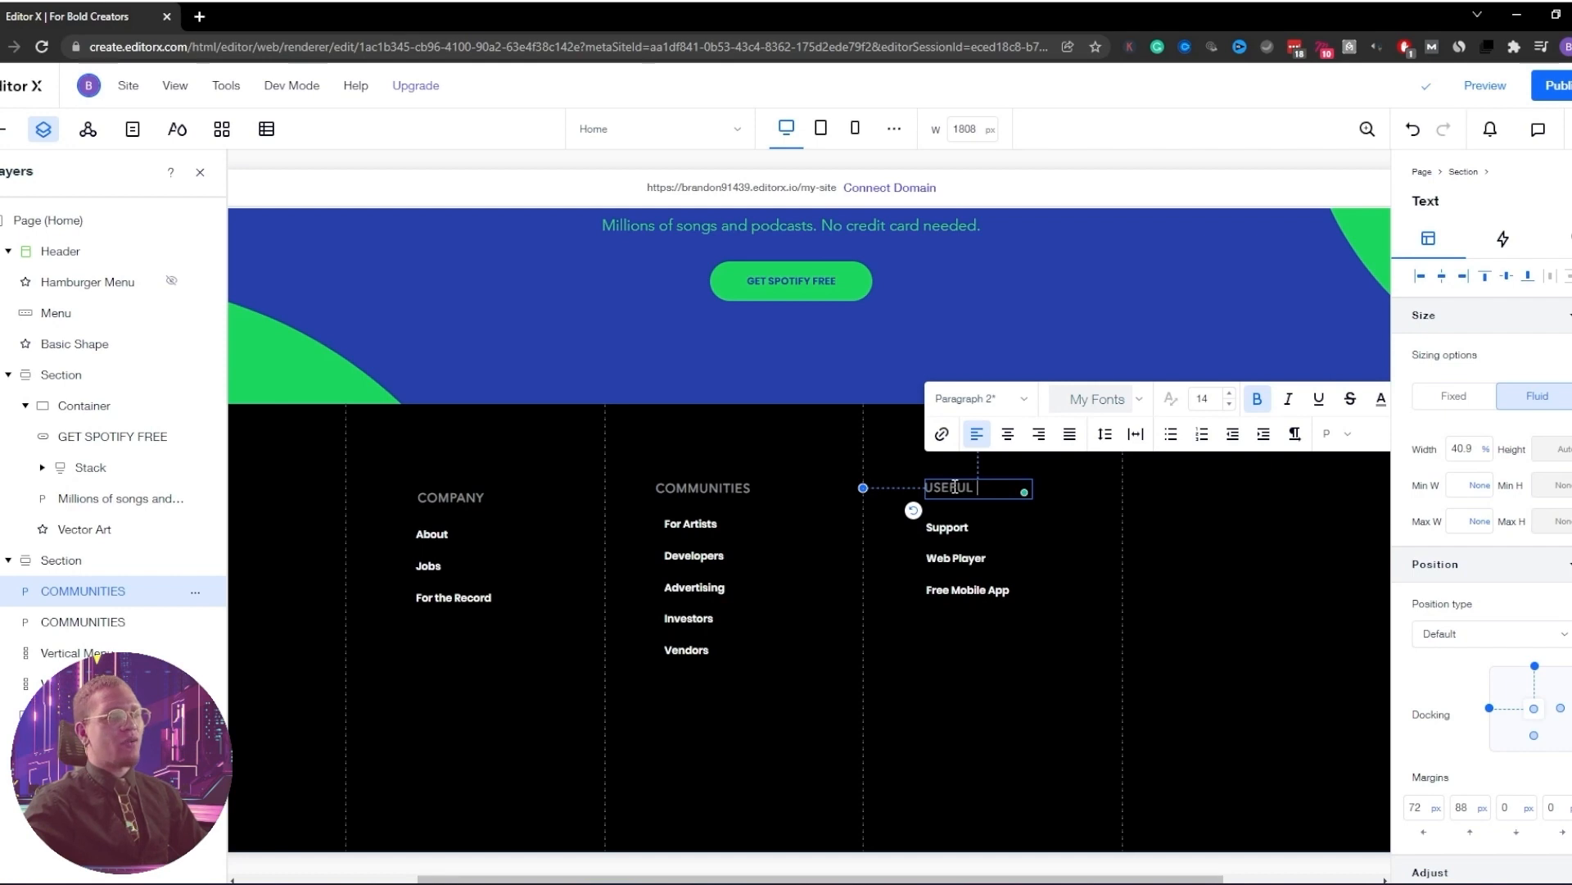
type("LINKS")
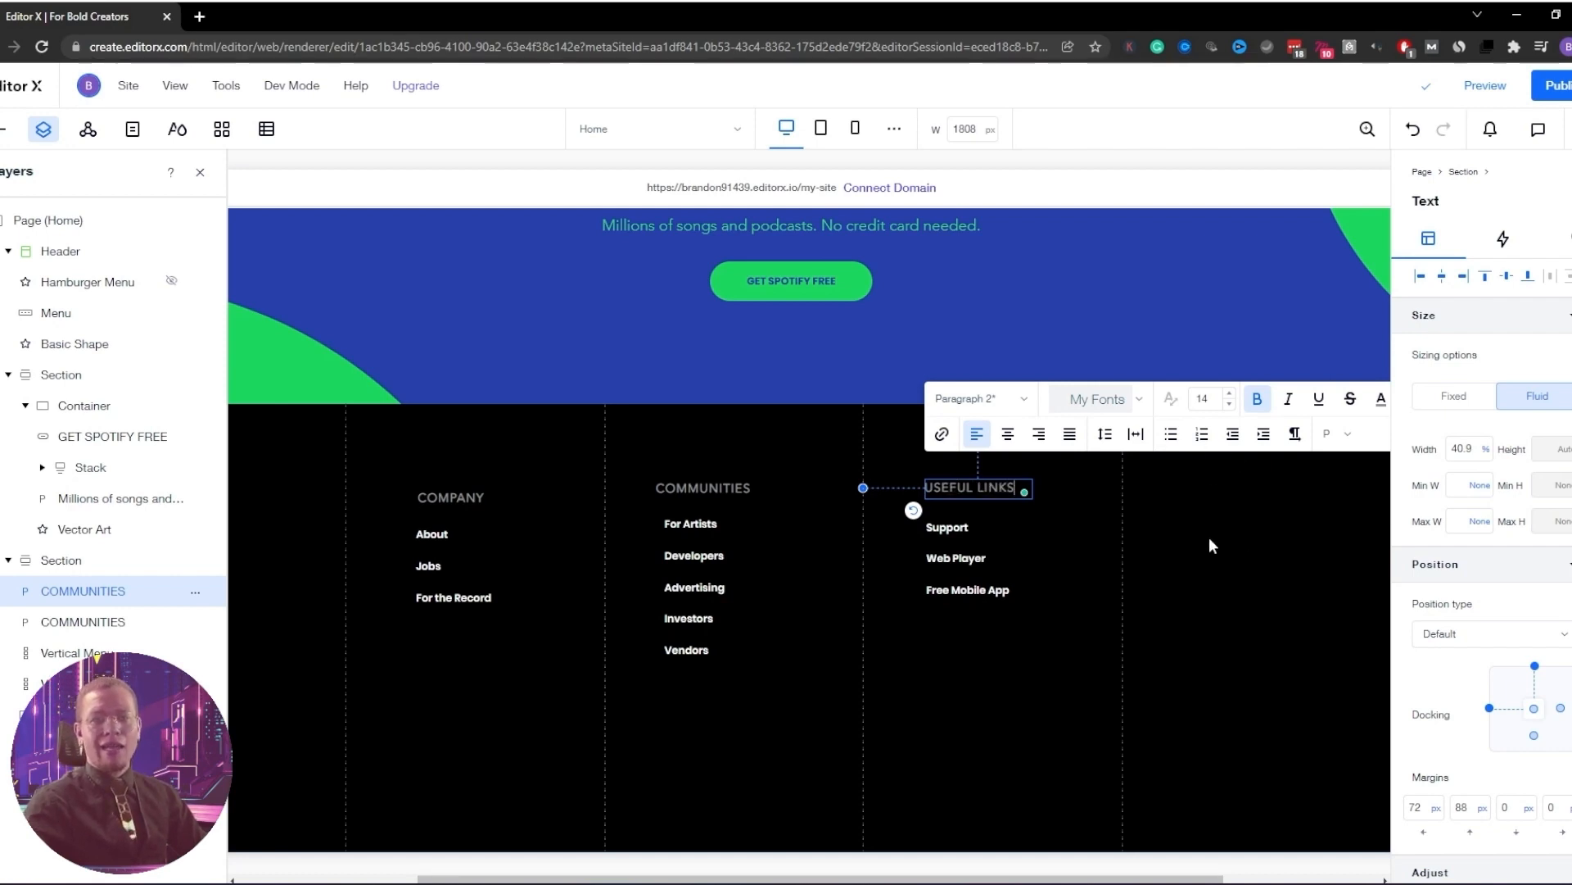
left_click(463, 491)
Left-align the COMPANY heading in the footer
left_click(464, 494)
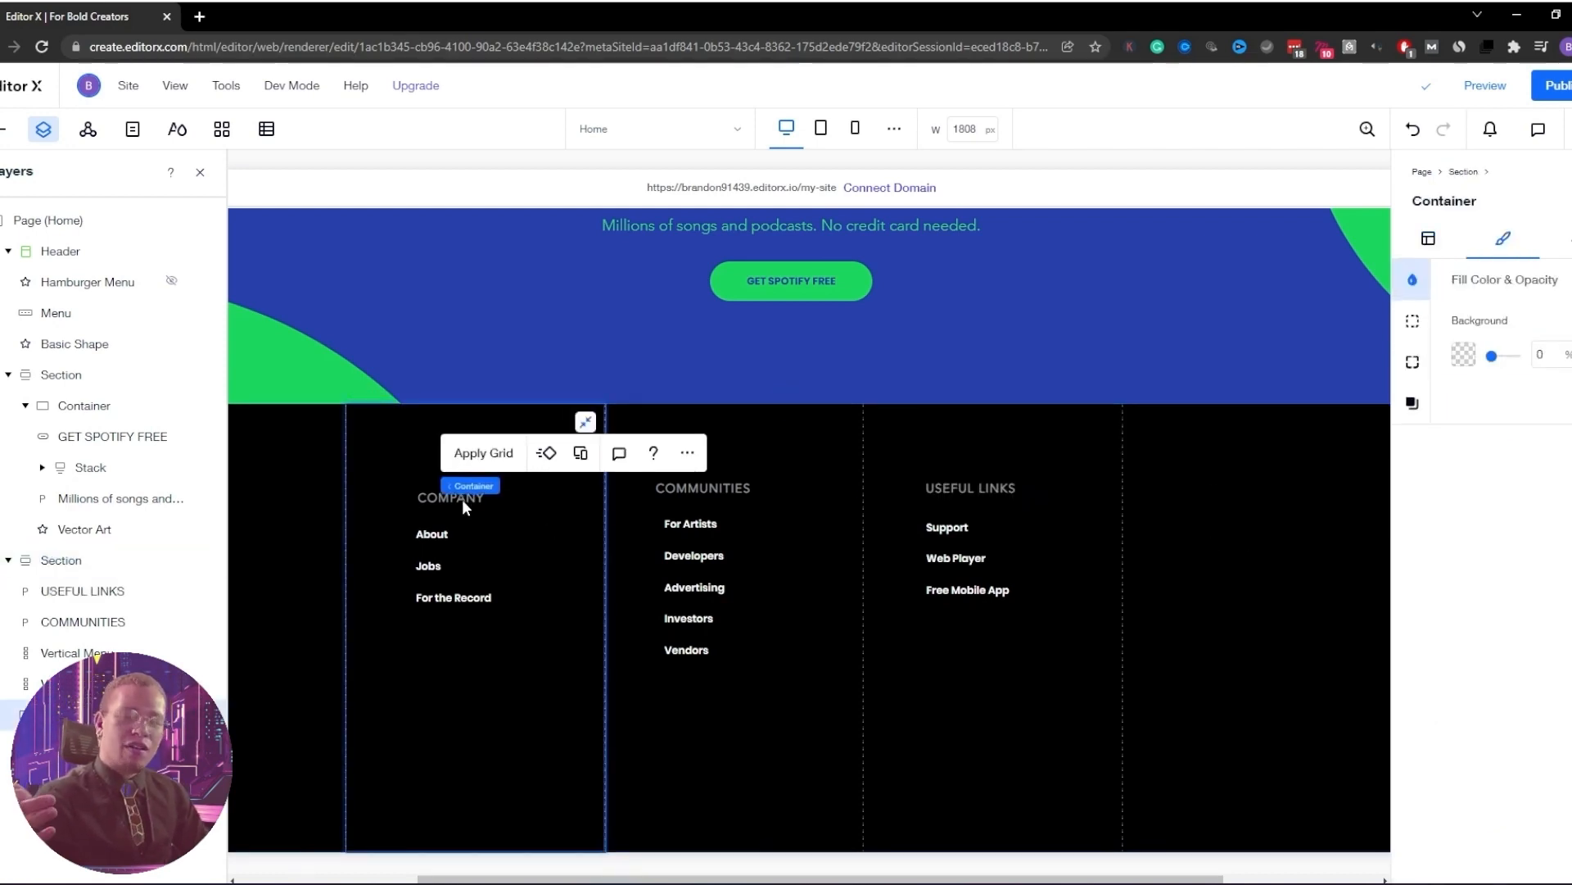
left_click(426, 562)
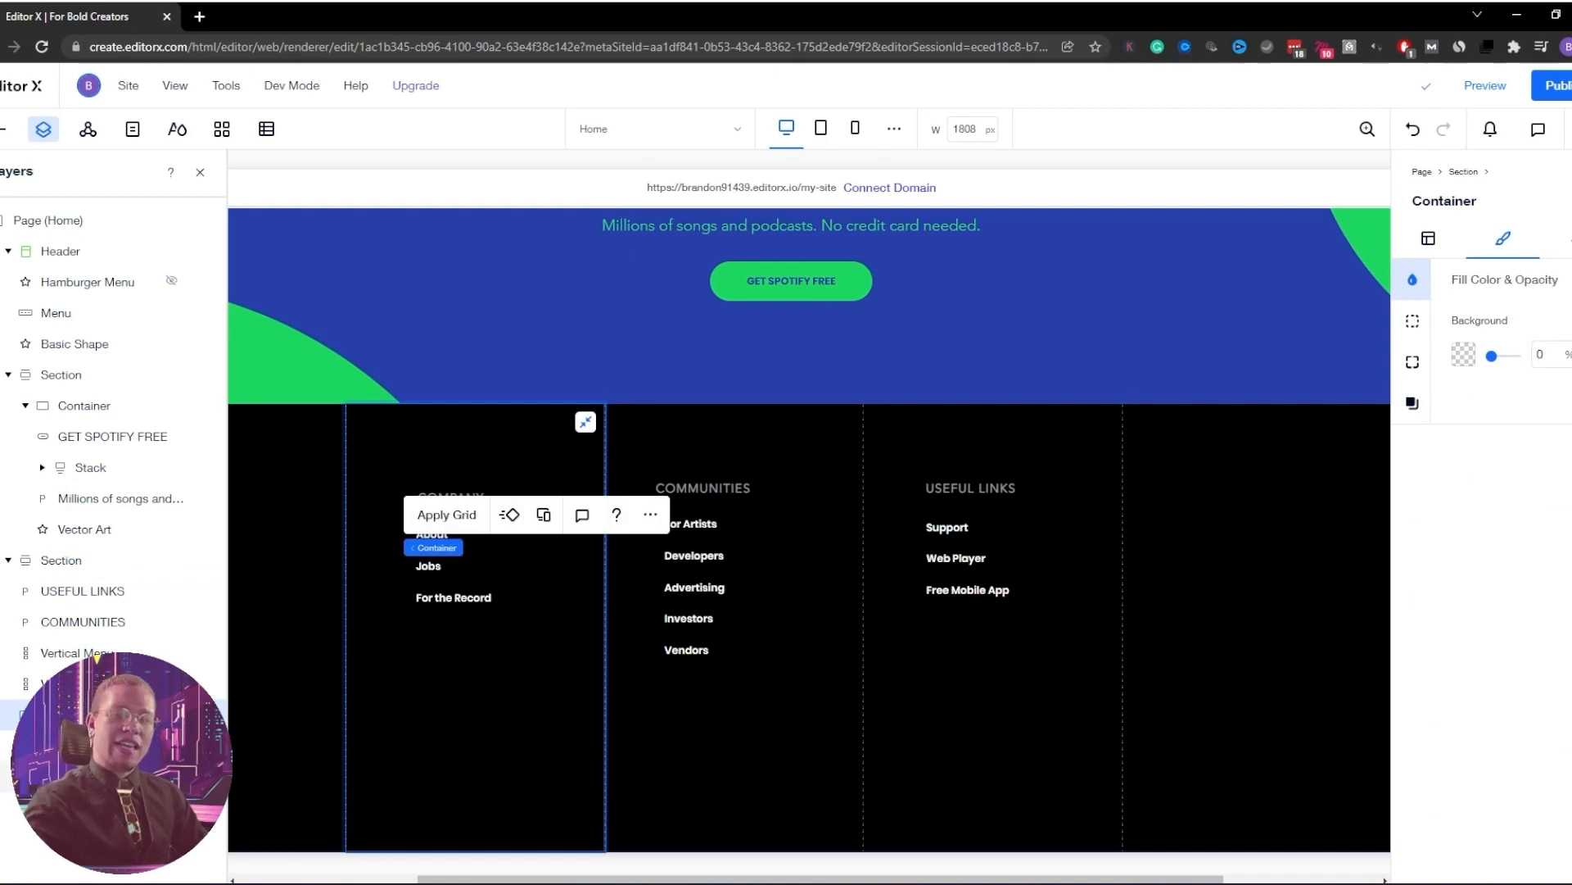
left_click(82, 745)
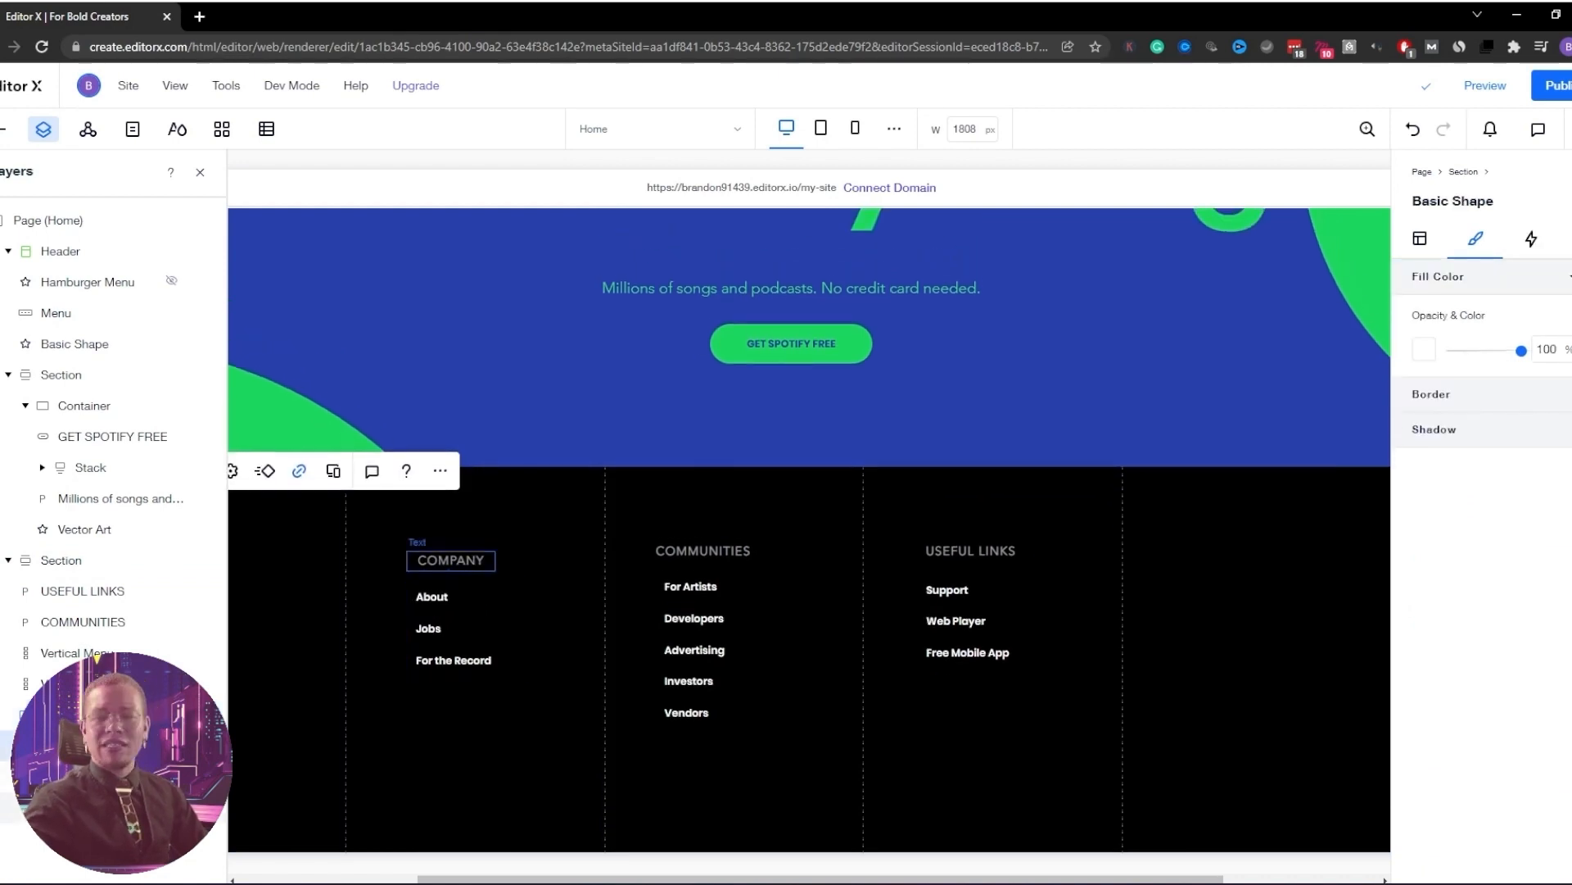
left_click(82, 807)
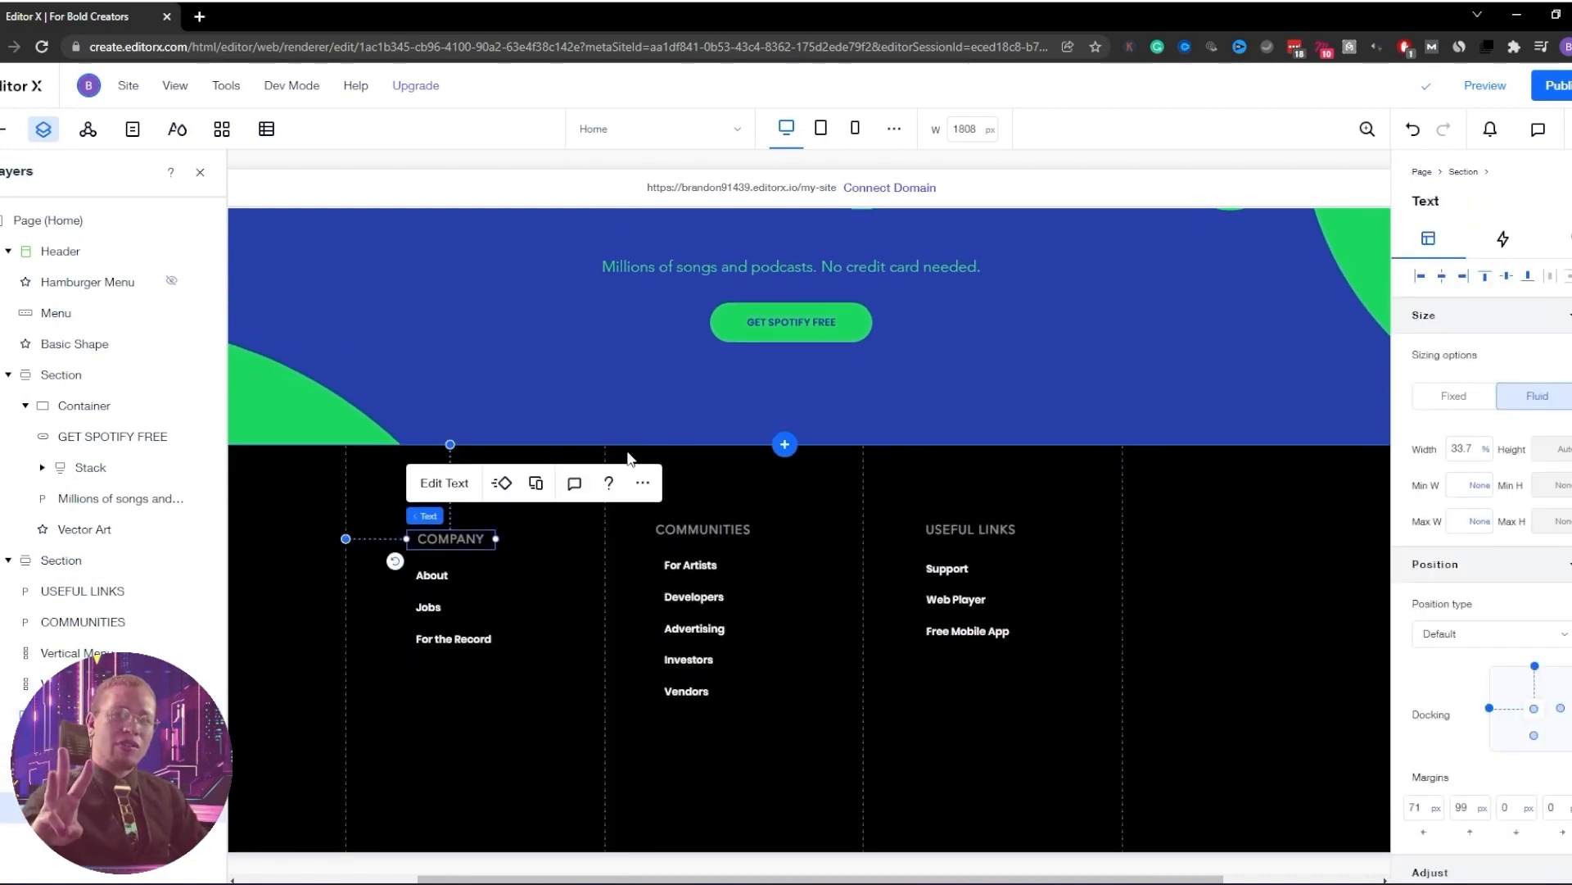
left_click(468, 485)
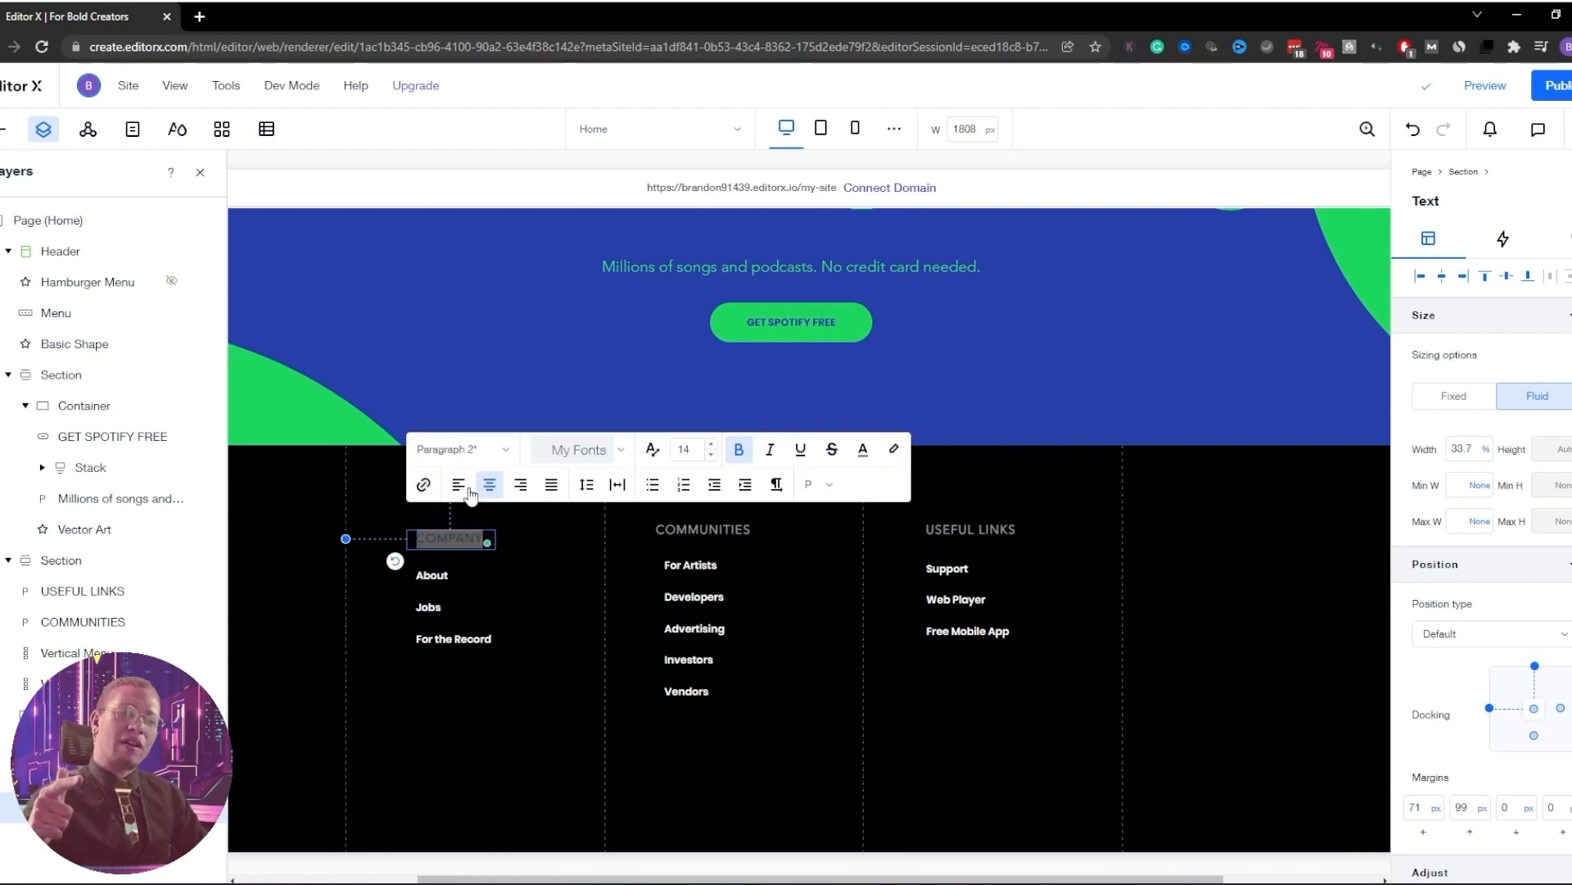
left_click(471, 491)
left_click(597, 564)
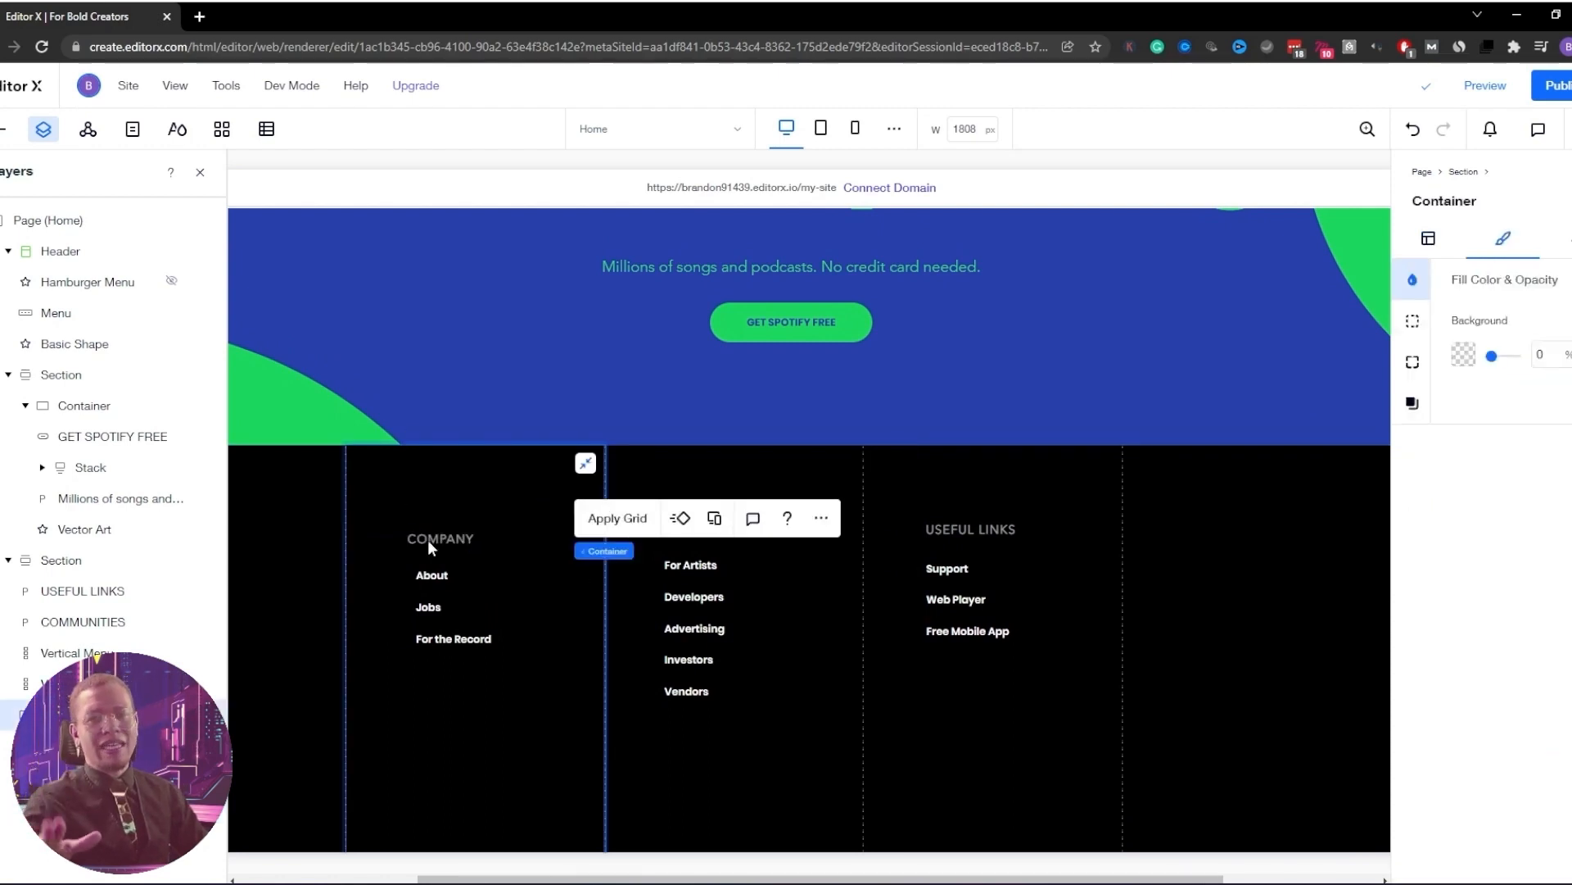
left_click(1119, 341)
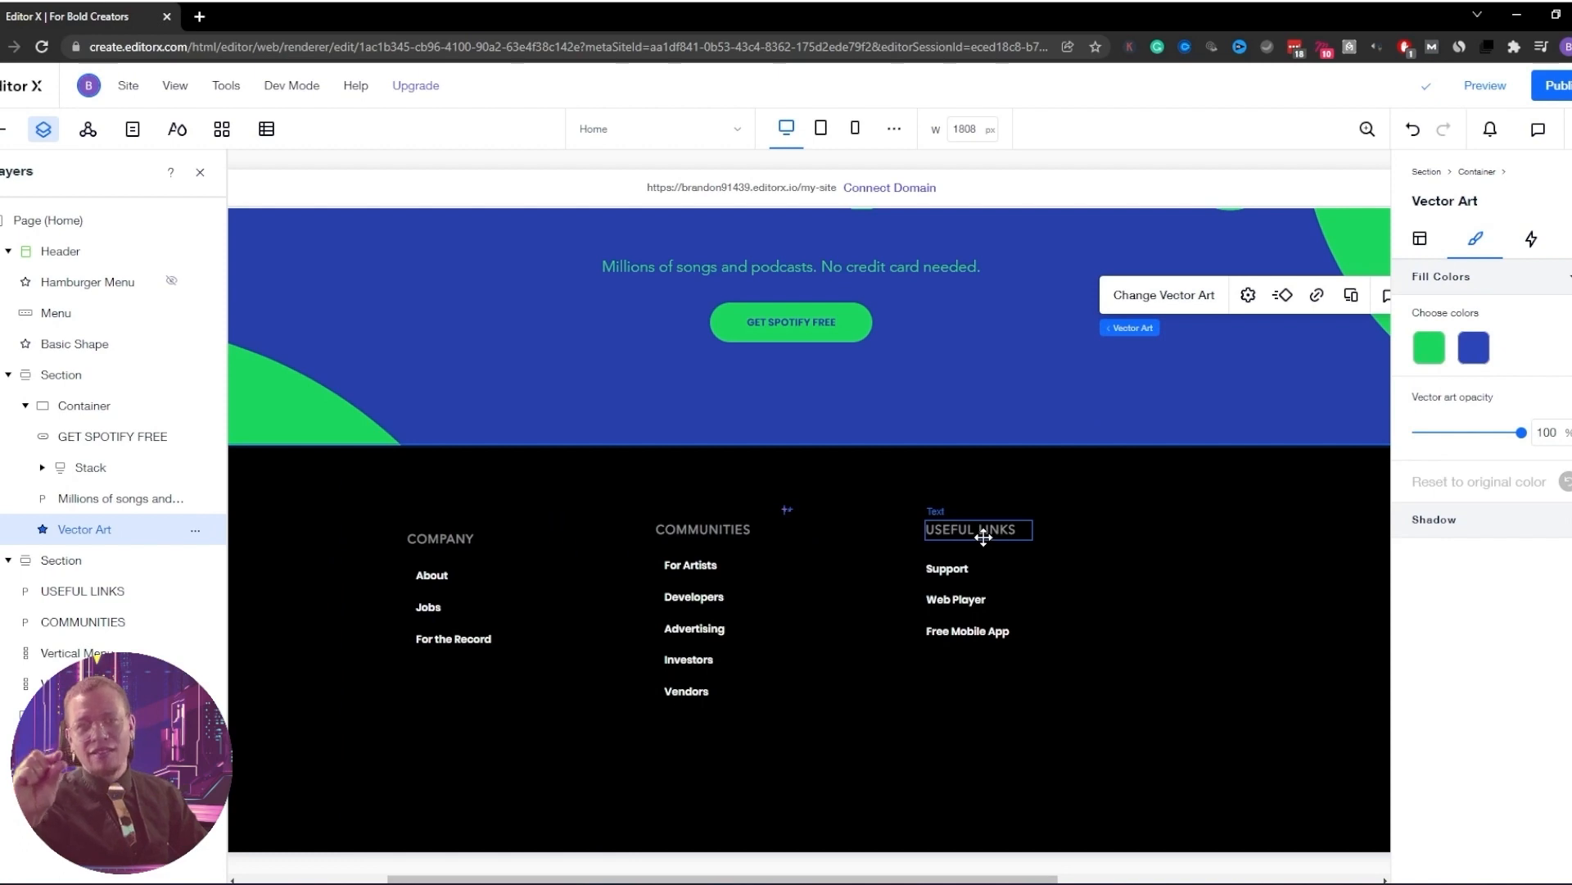
left_click(984, 537)
left_click(447, 539)
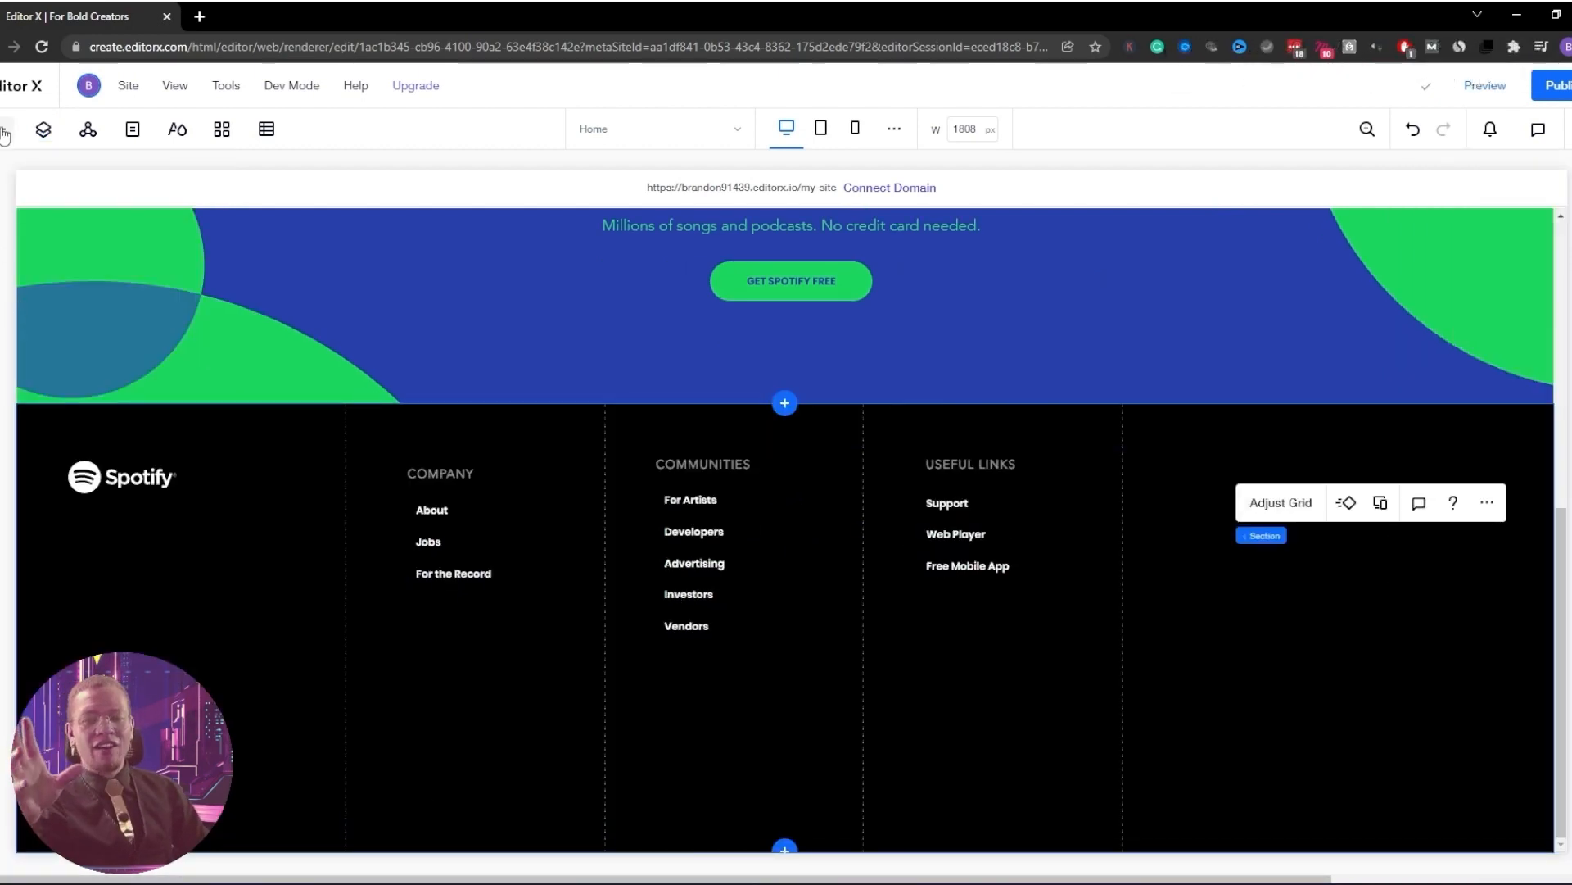
Drag a Social Bar from Add > Menu & Search into the fifth footer column
left_click(4, 131)
left_click(49, 394)
scroll(364, 428, "down", 4)
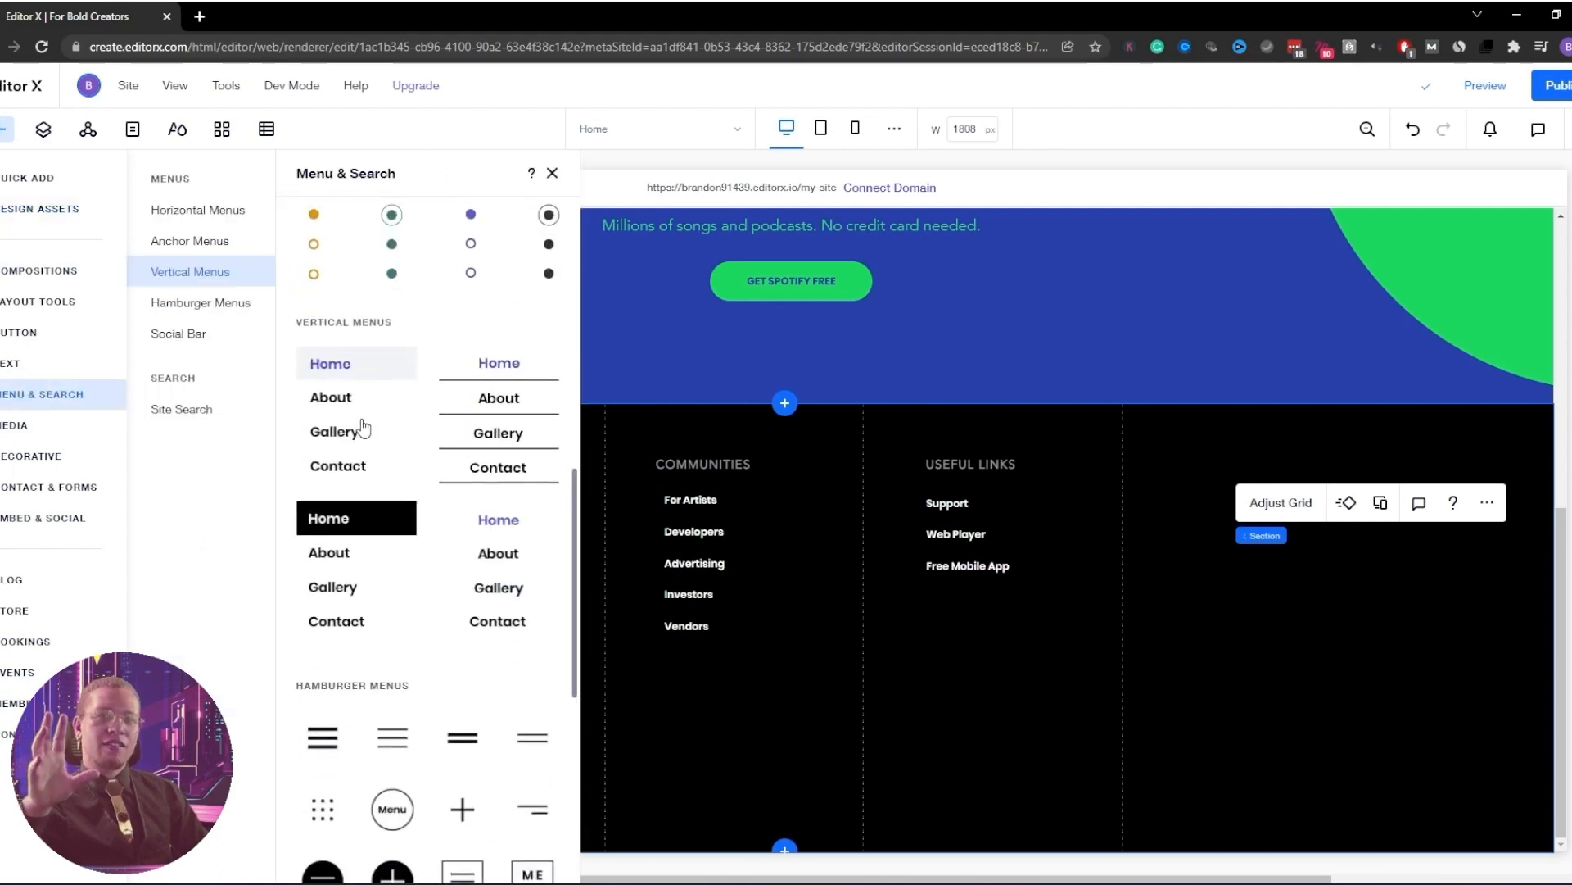
scroll(364, 429, "down", 5)
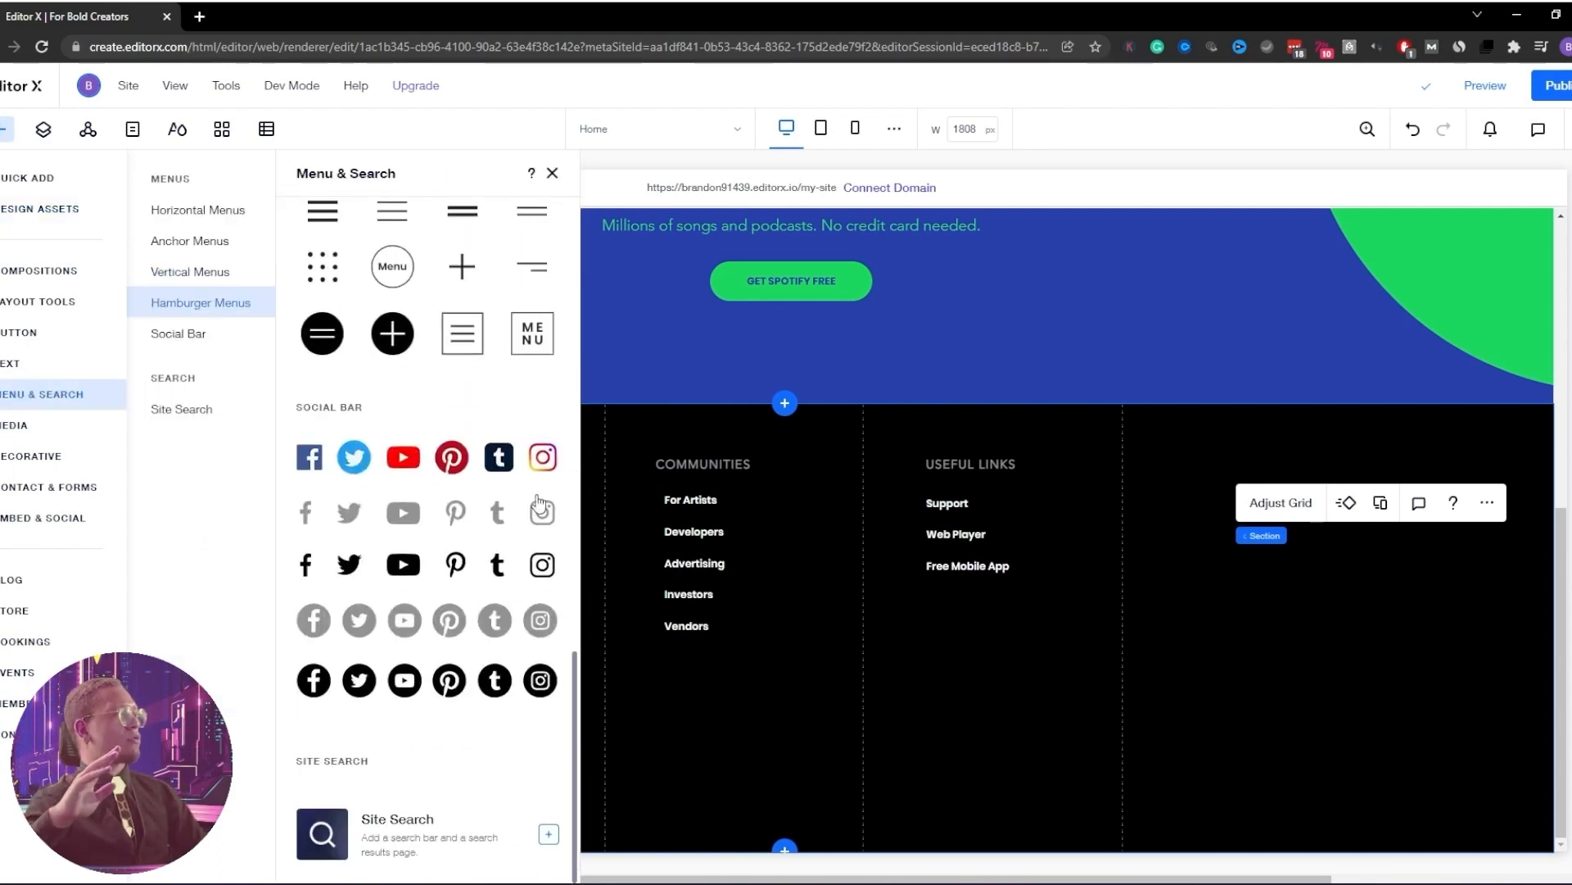
left_click_drag(543, 515, 1409, 476)
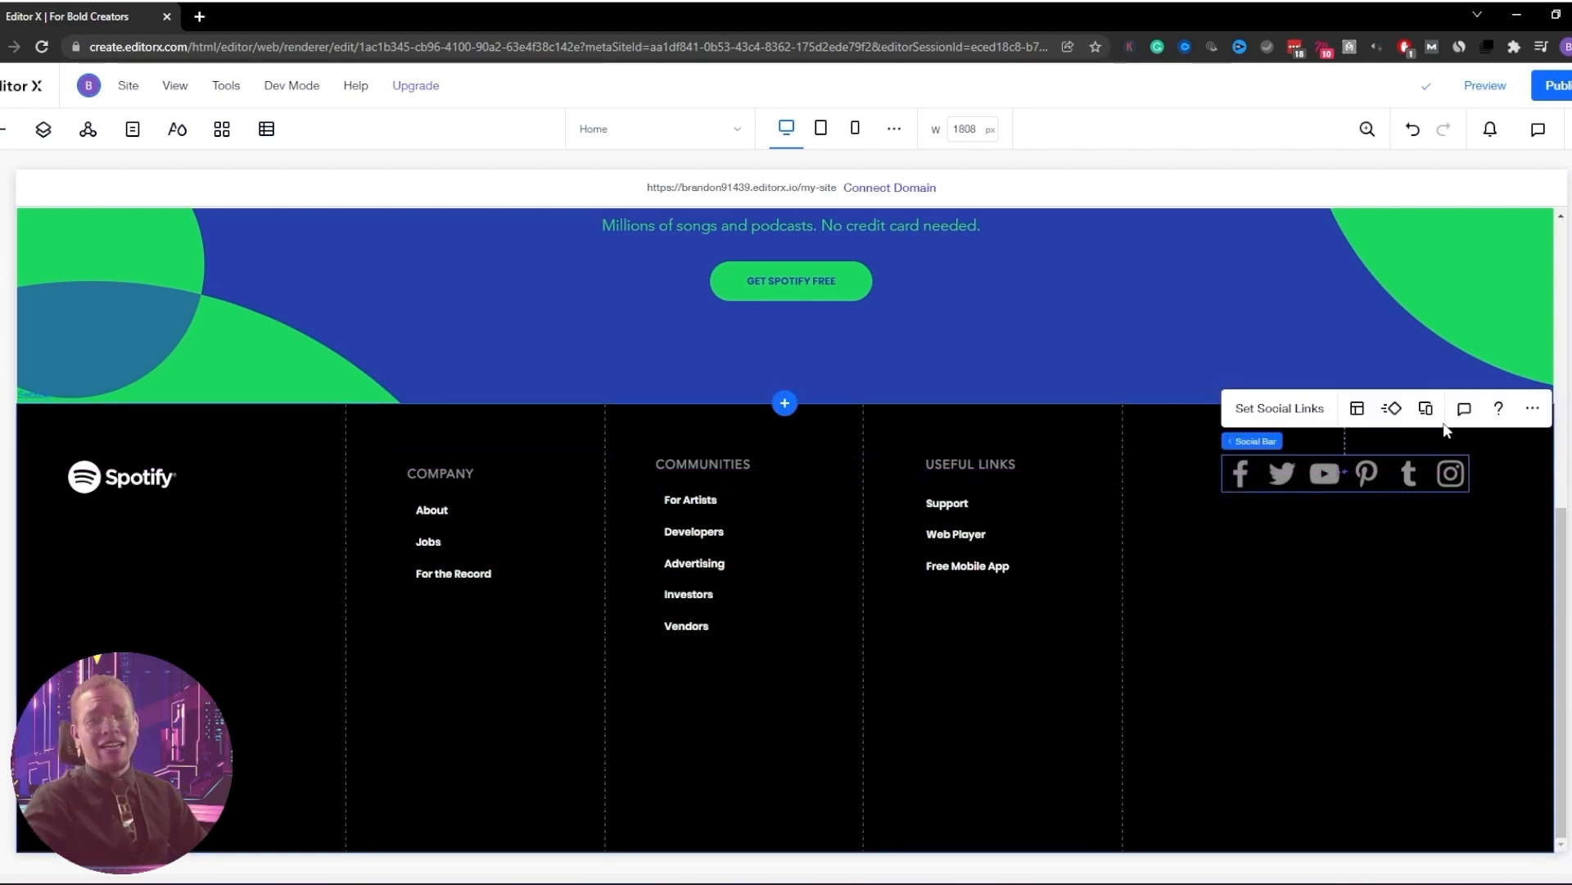
left_click_drag(1308, 470, 1309, 470)
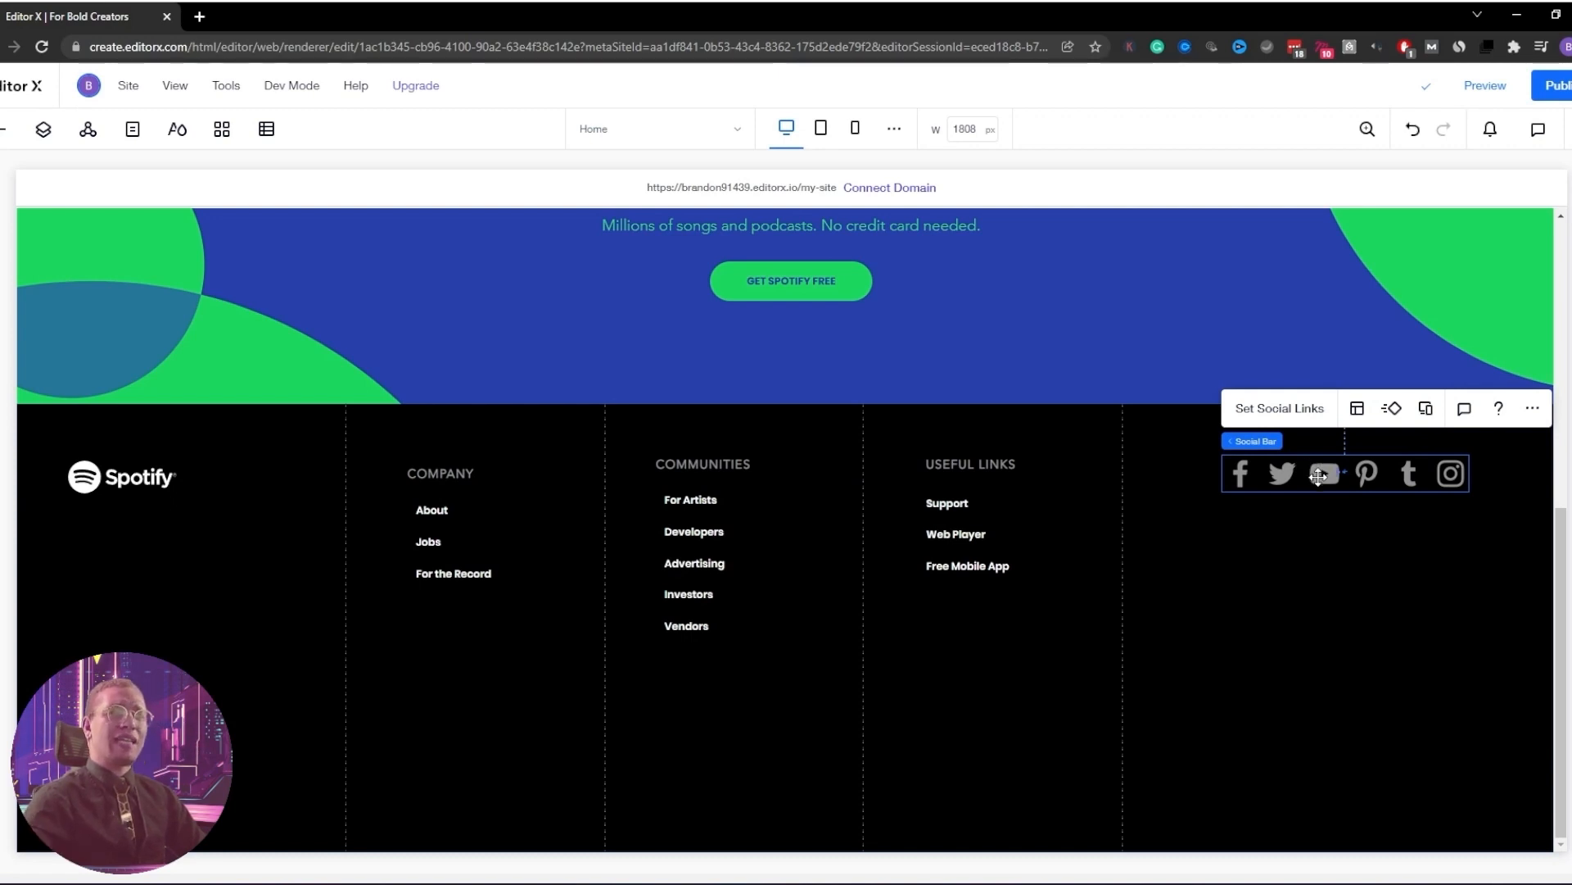
Open the social bar's link settings and remove the Twitter icon
left_click(1311, 421)
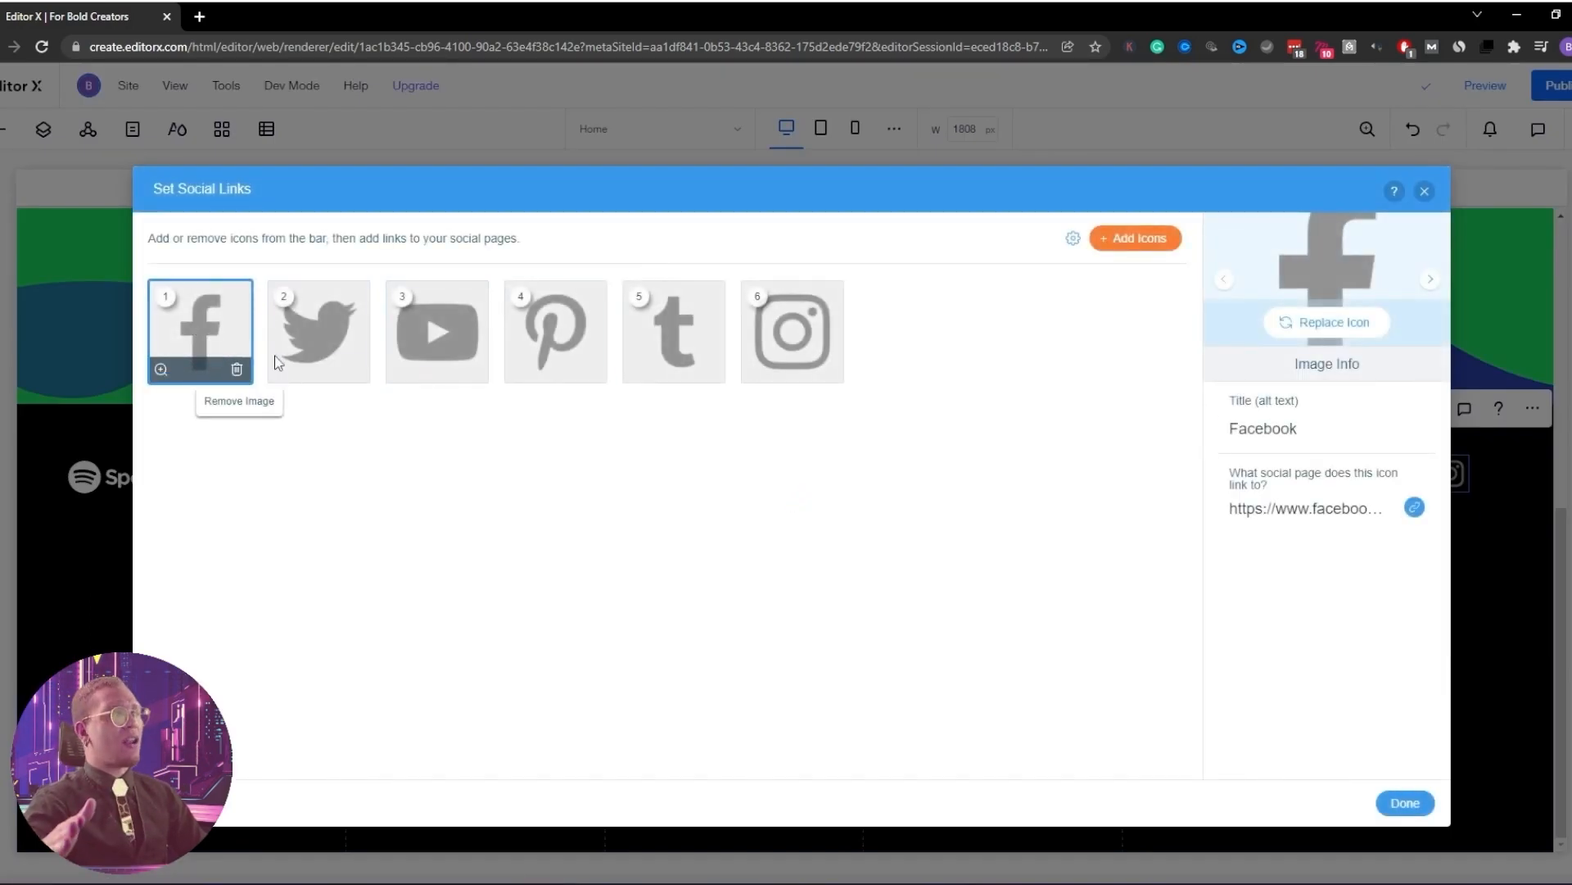
left_click(355, 369)
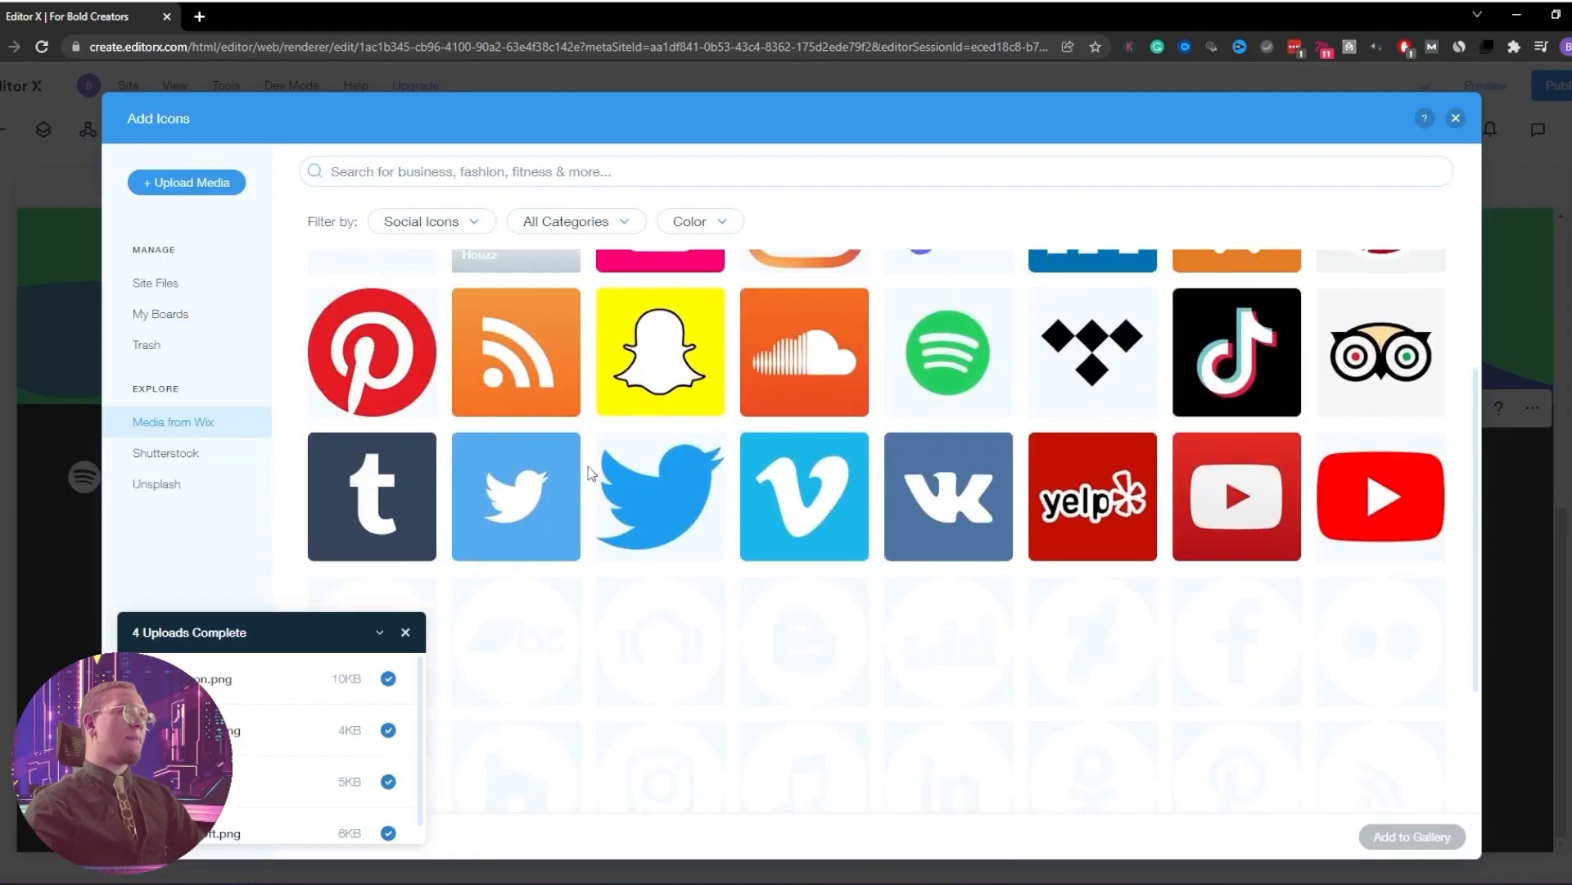
scroll(901, 540, "down", 2)
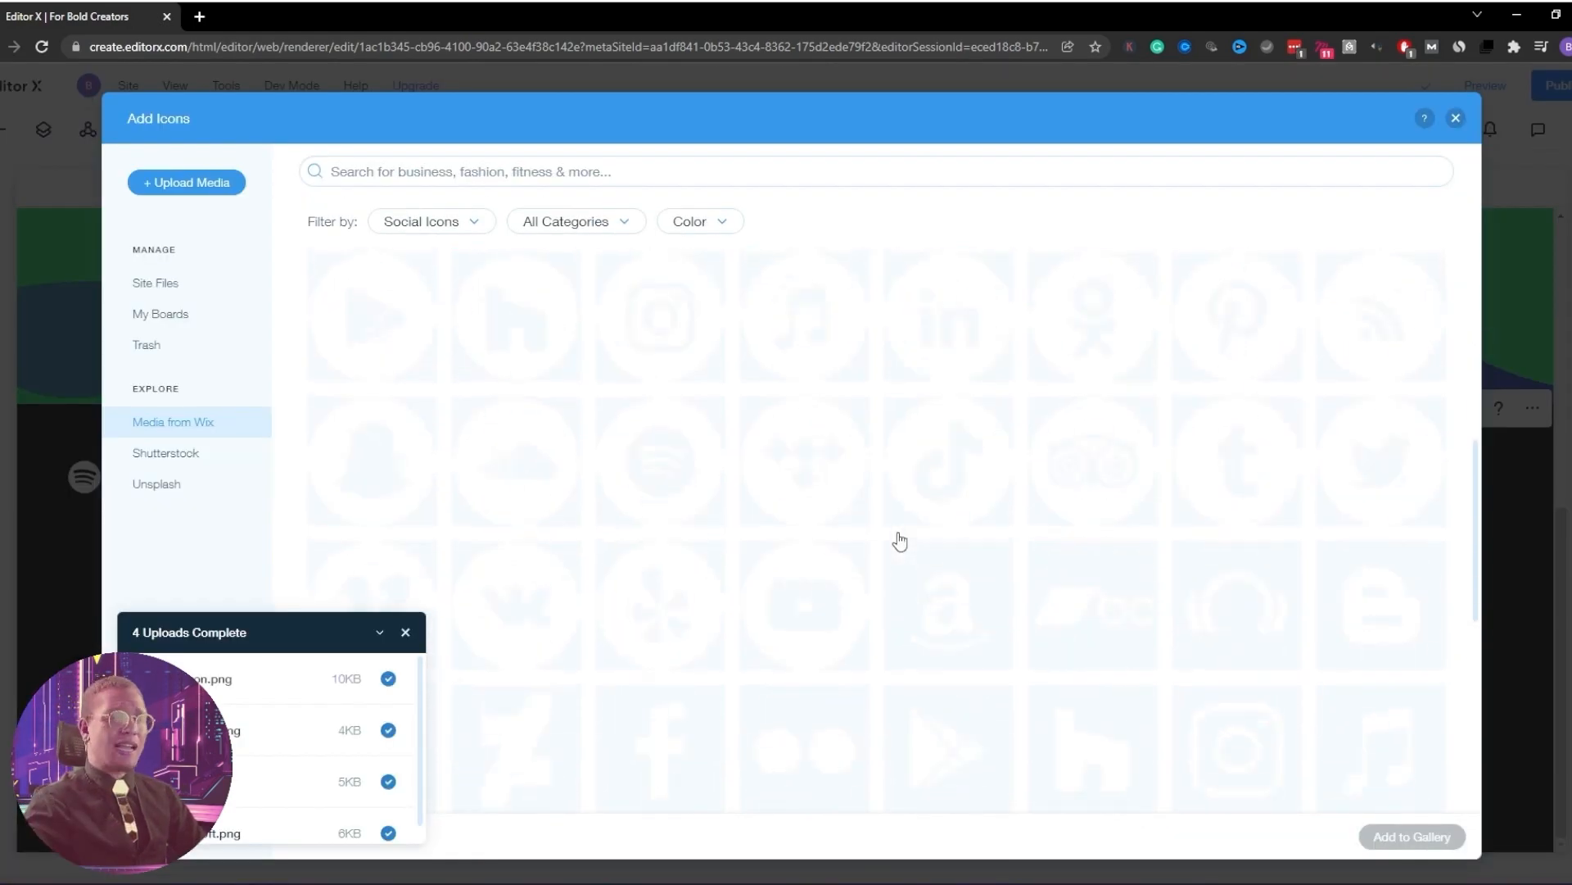
scroll(806, 557, "up", 4)
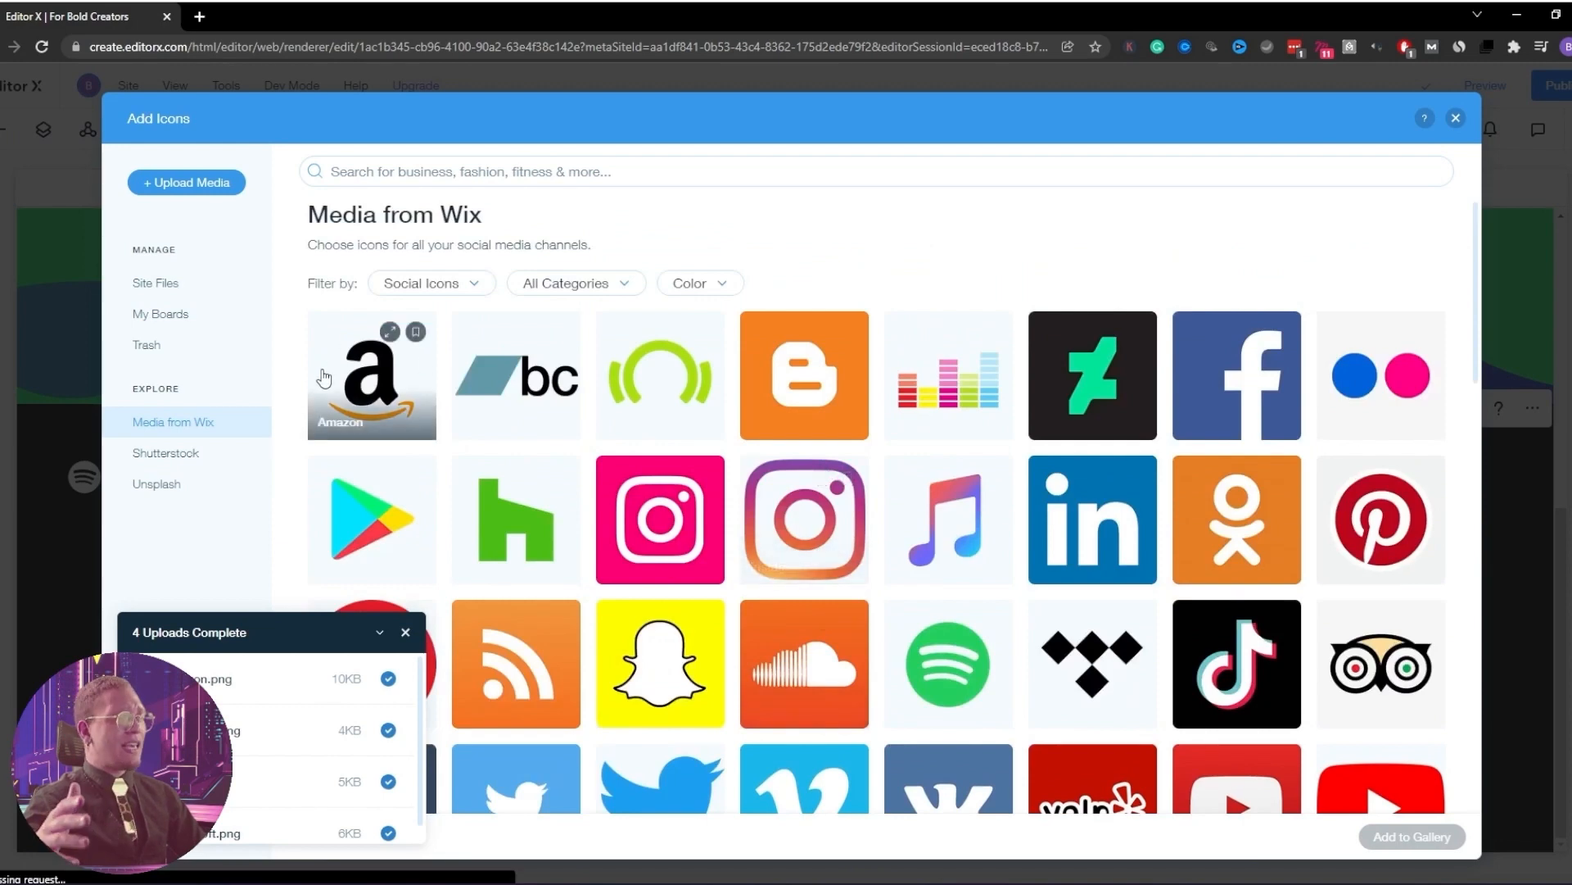
scroll(667, 421, "down", 5)
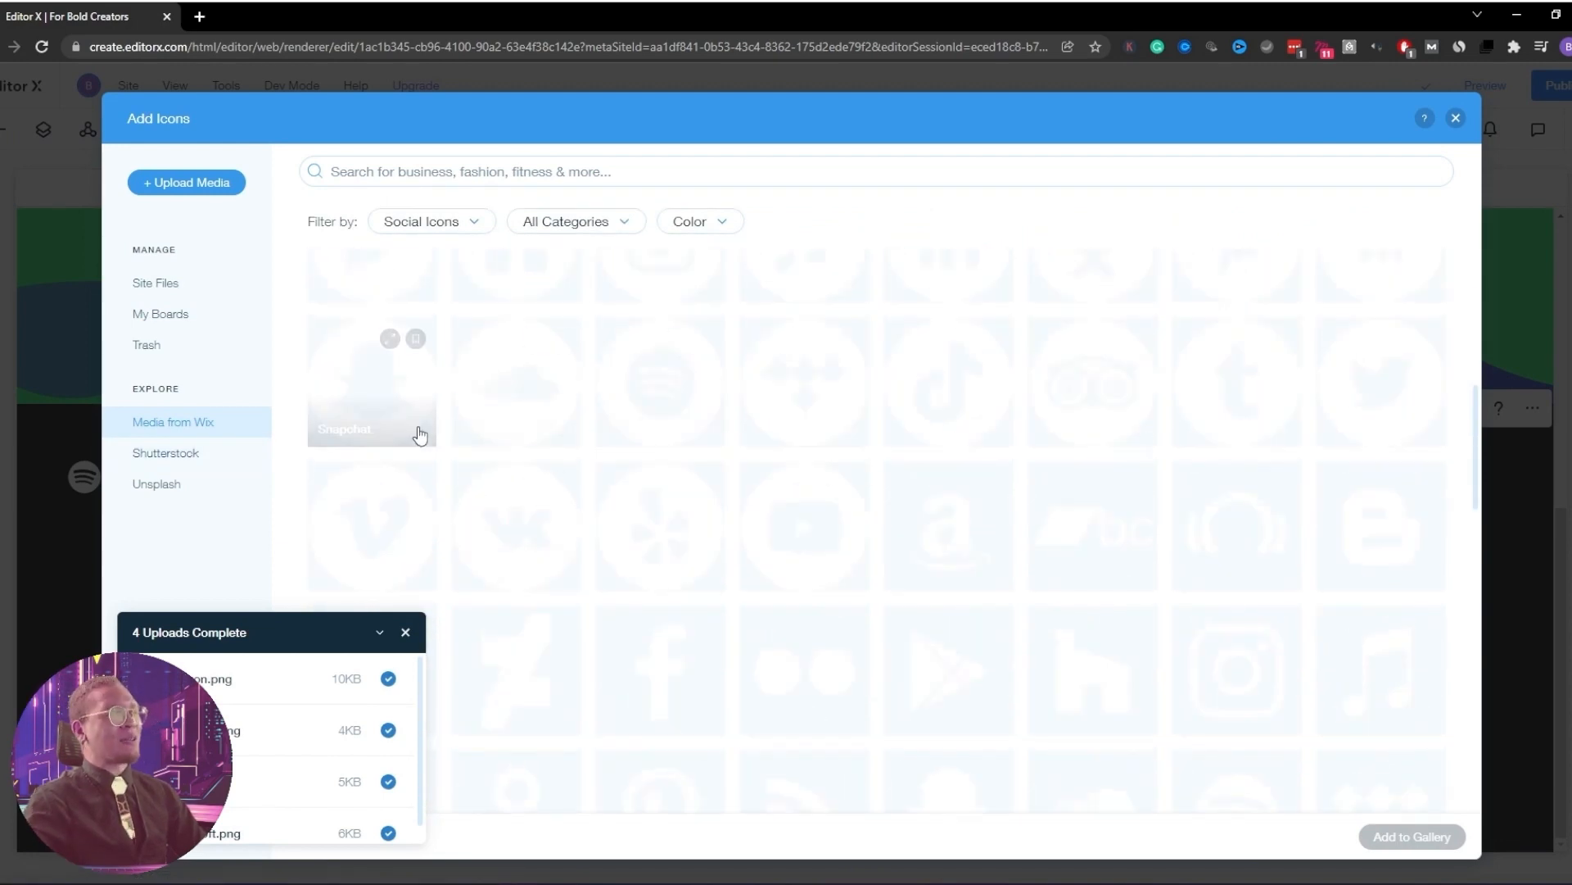
scroll(950, 456, "up", 3)
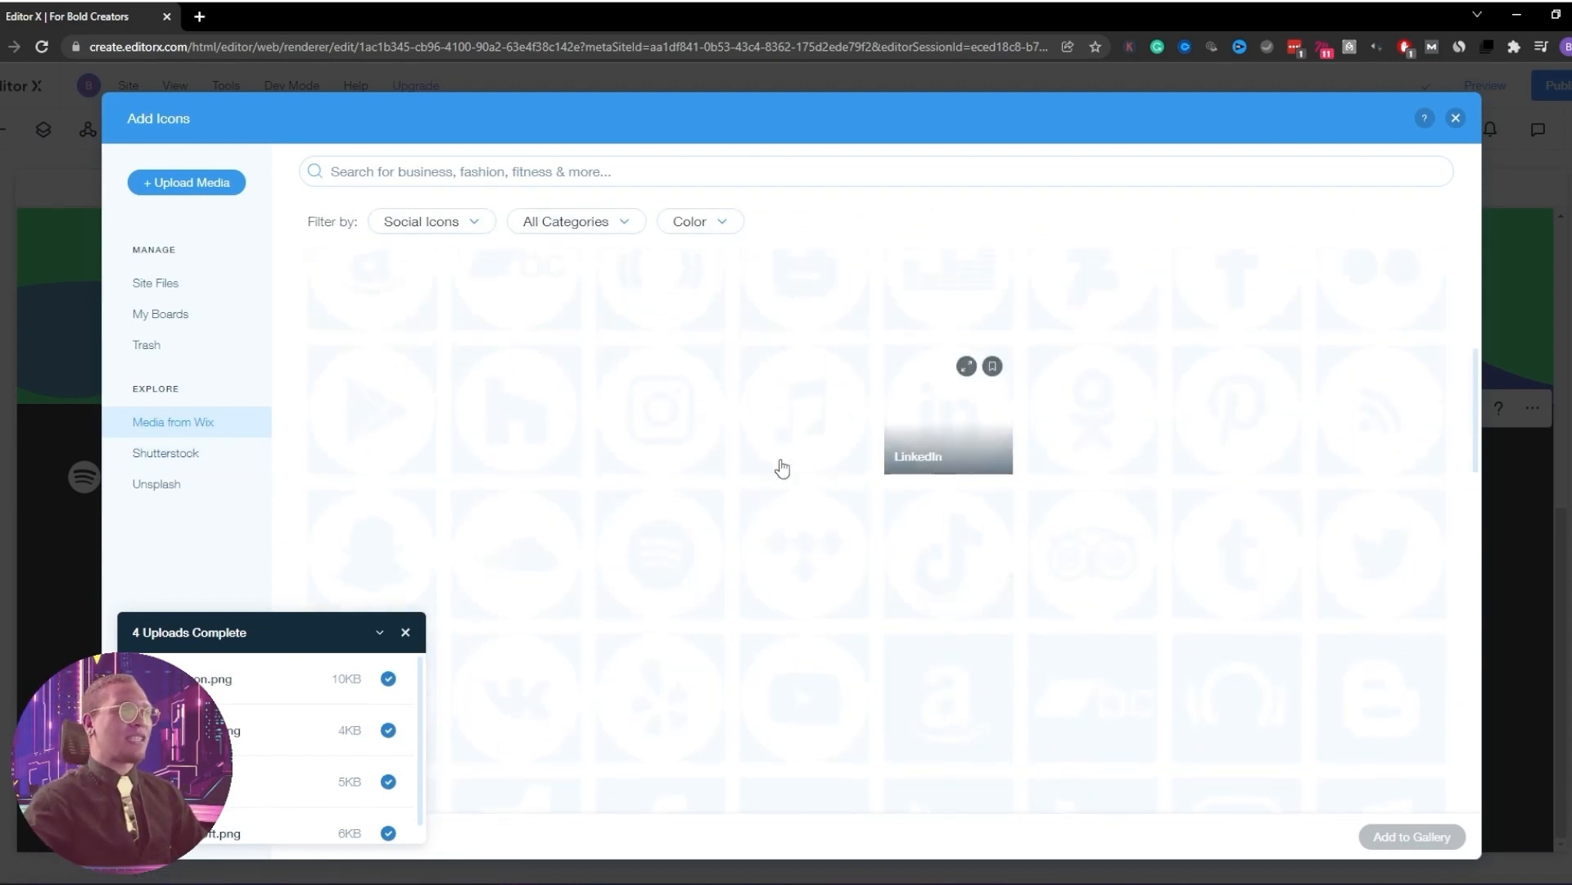
Pick the Facebook and Instagram social icons and add them to the social bar
left_click(677, 445)
scroll(1064, 475, "up", 1)
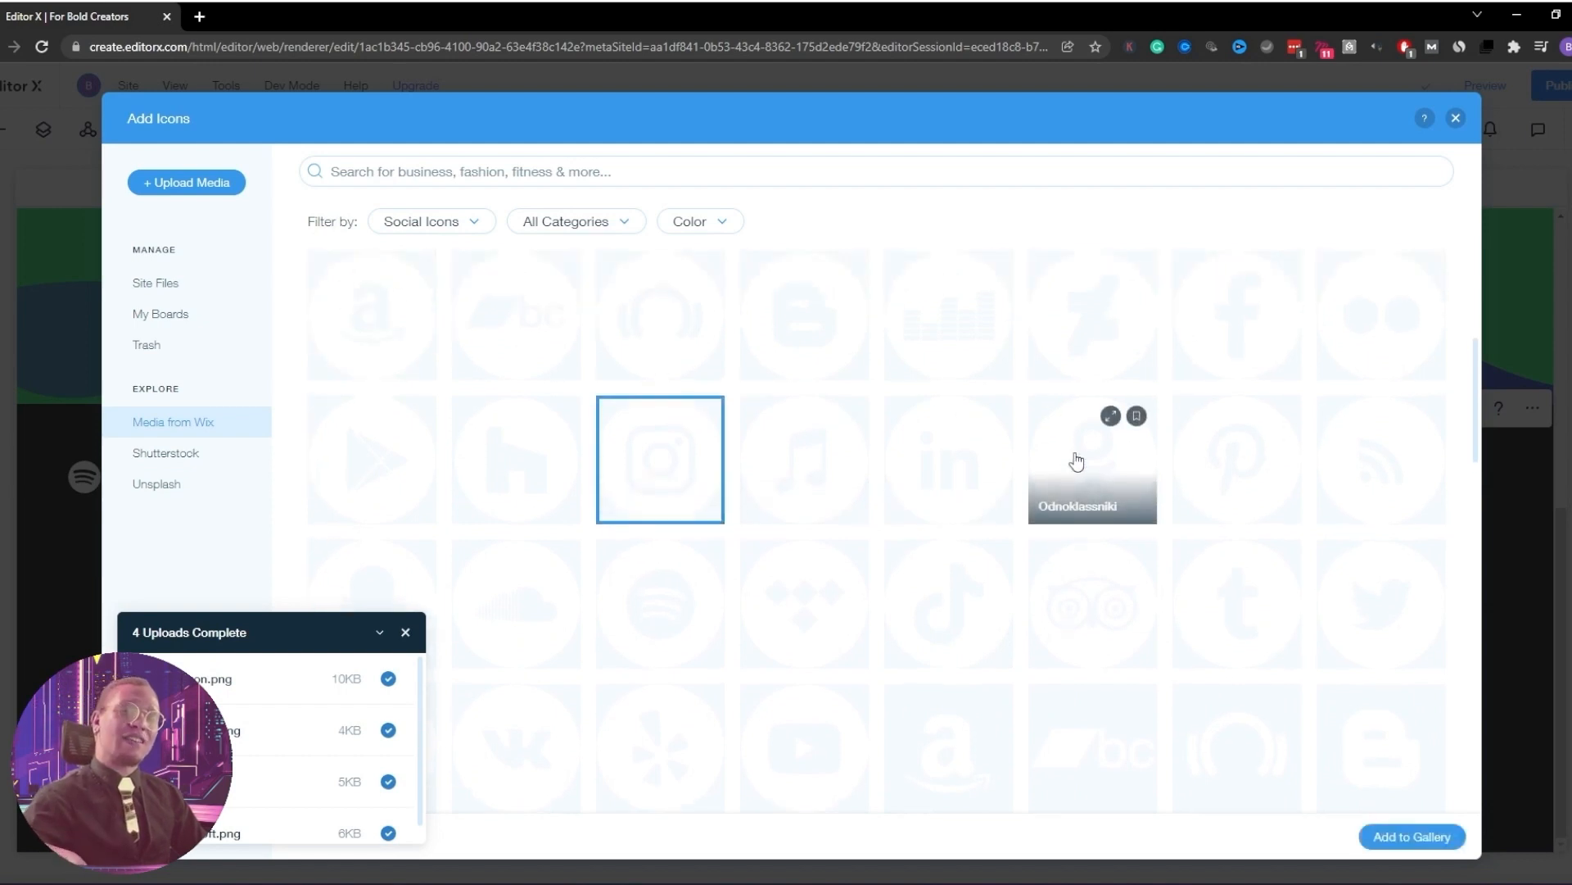
scroll(1076, 461, "up", 1)
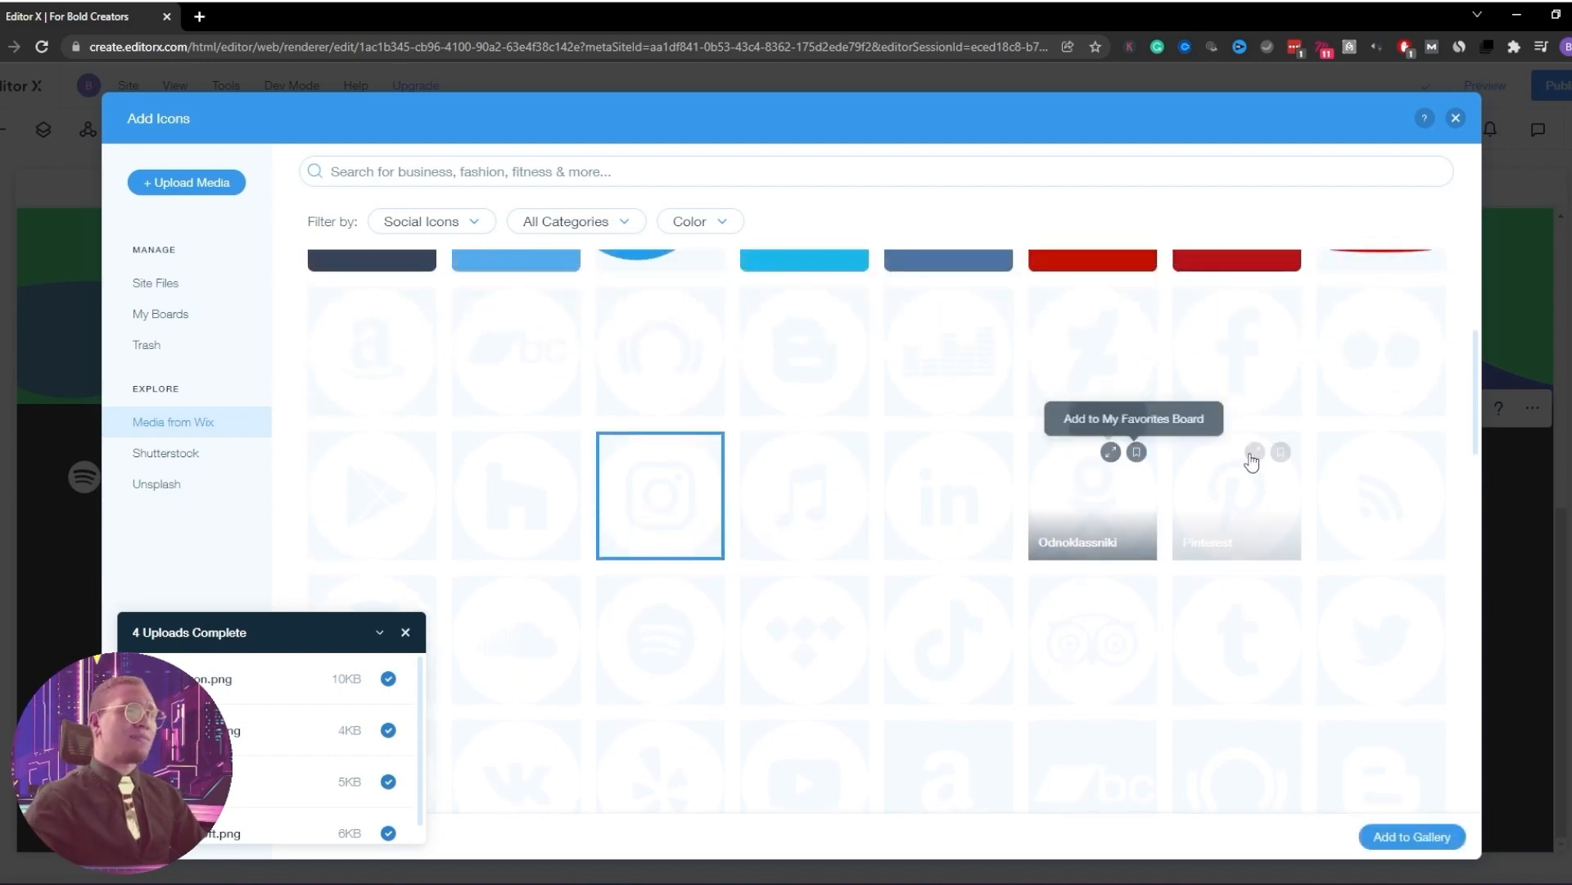
left_click(1253, 397)
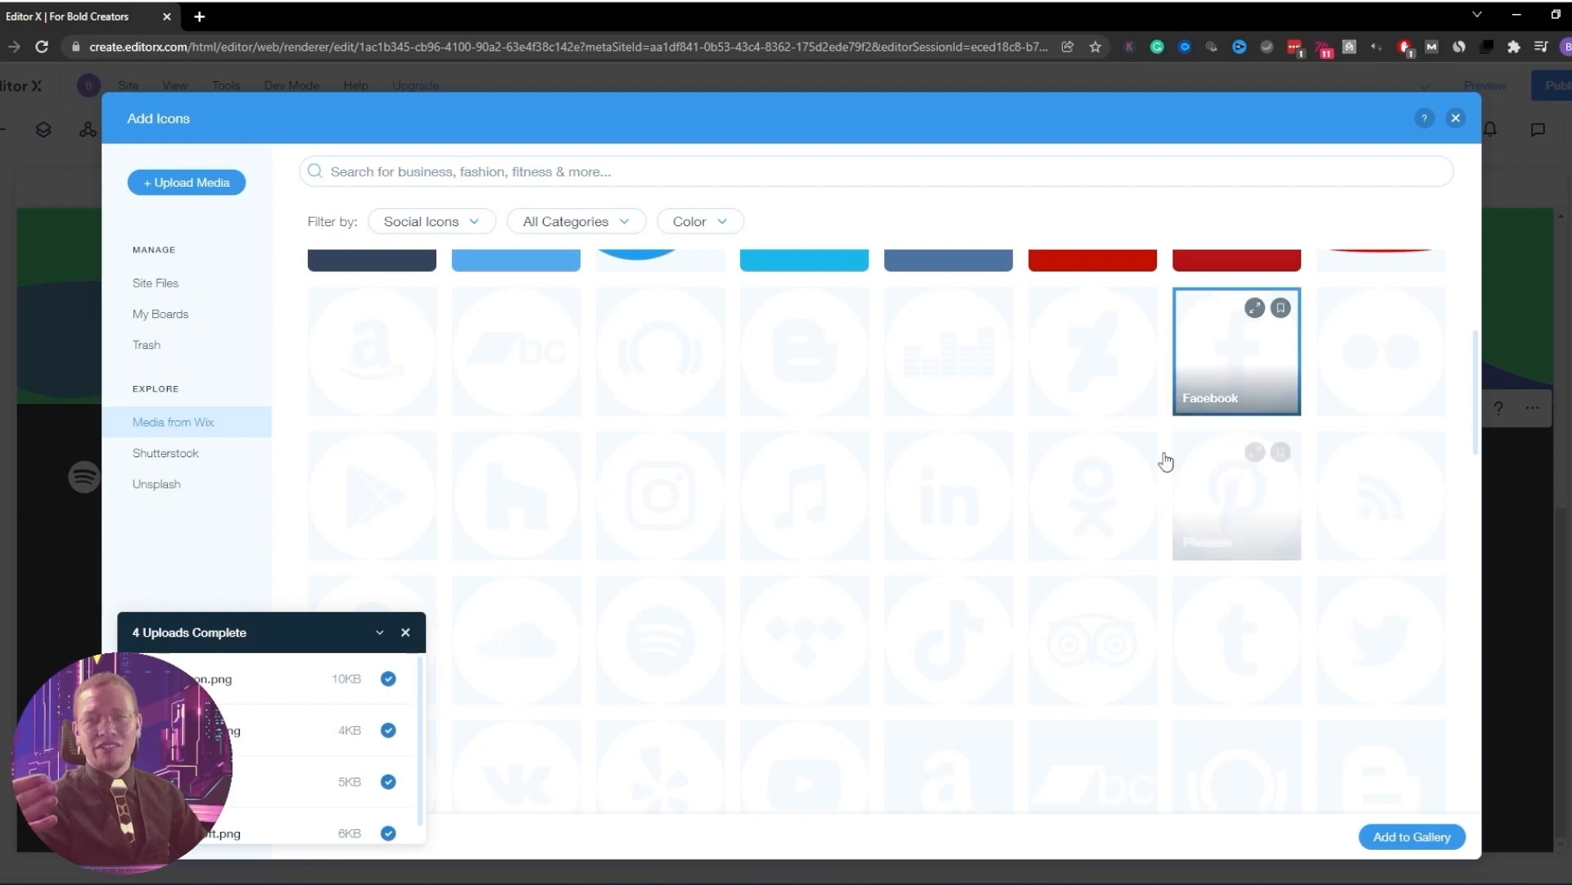
left_click(695, 523)
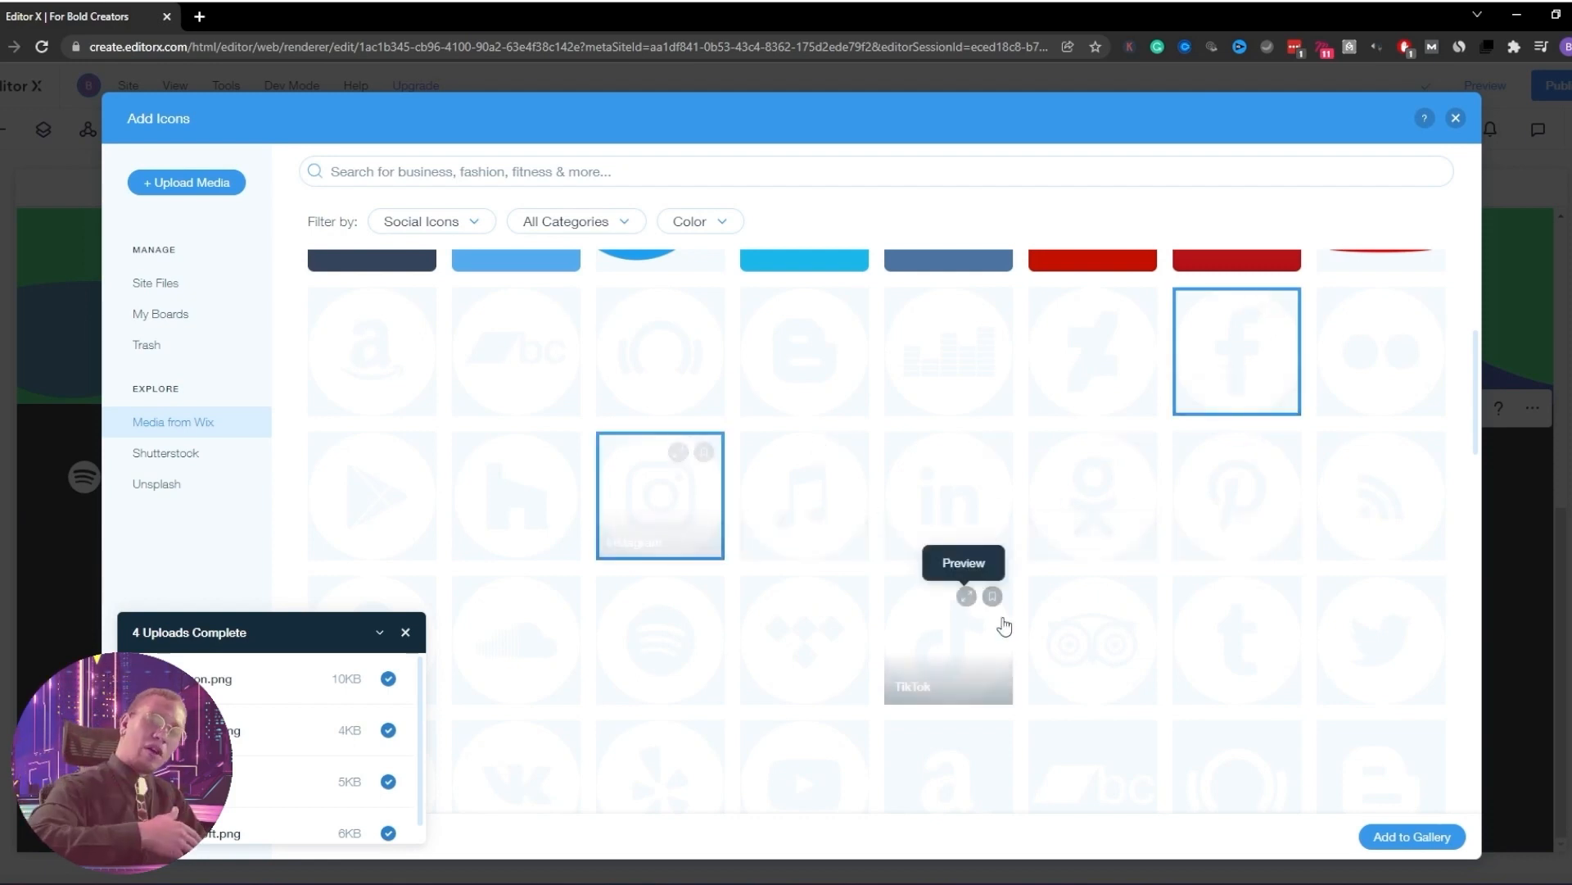
scroll(1000, 625, "down", 2)
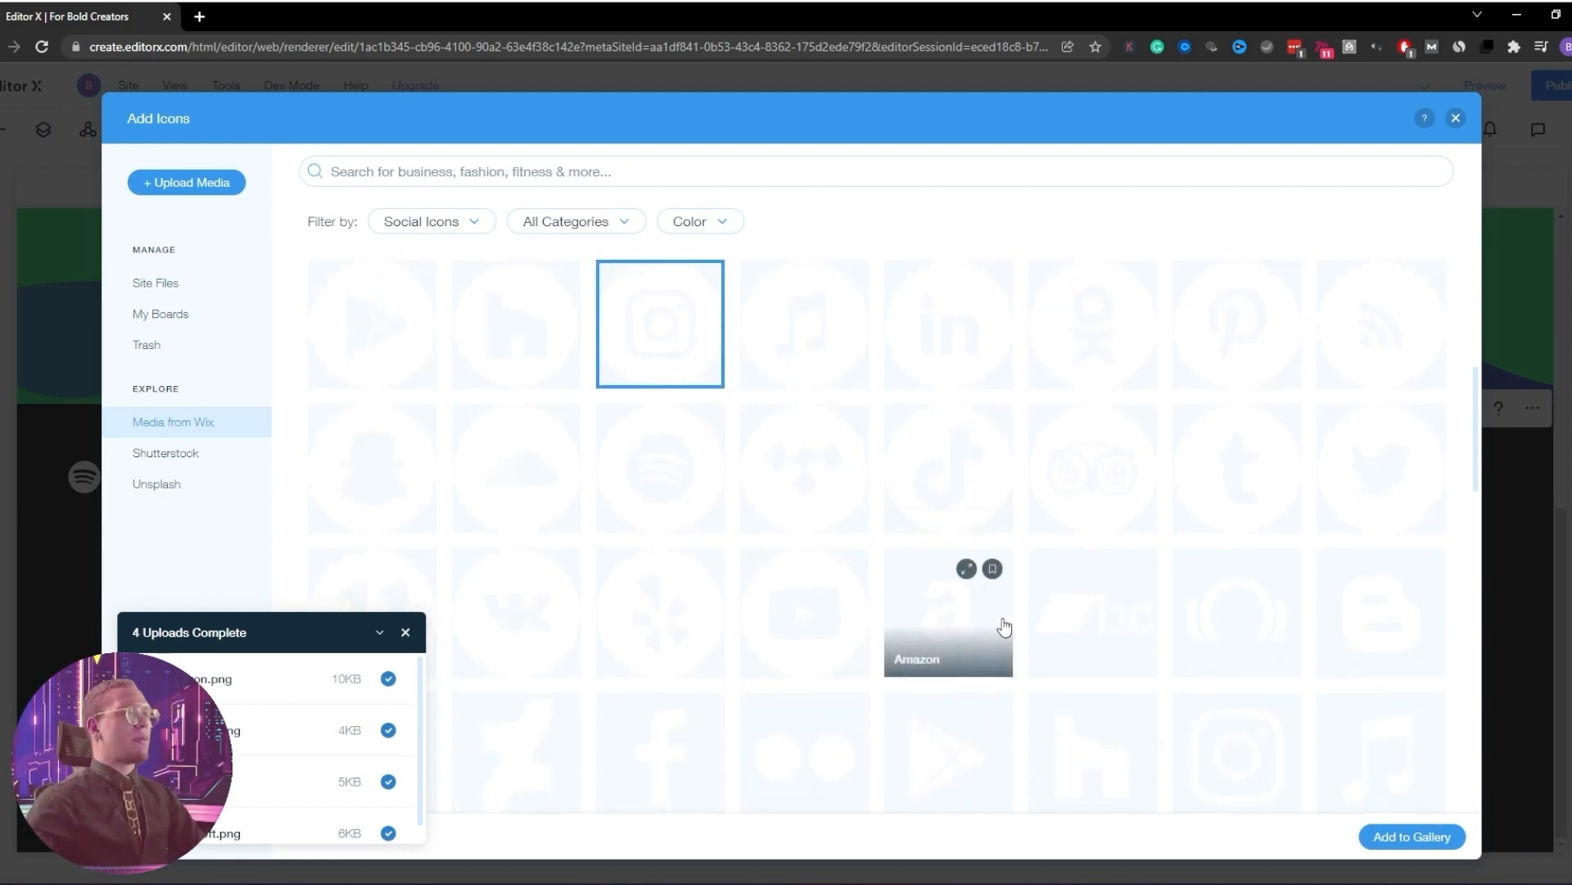
scroll(1008, 627, "down", 1)
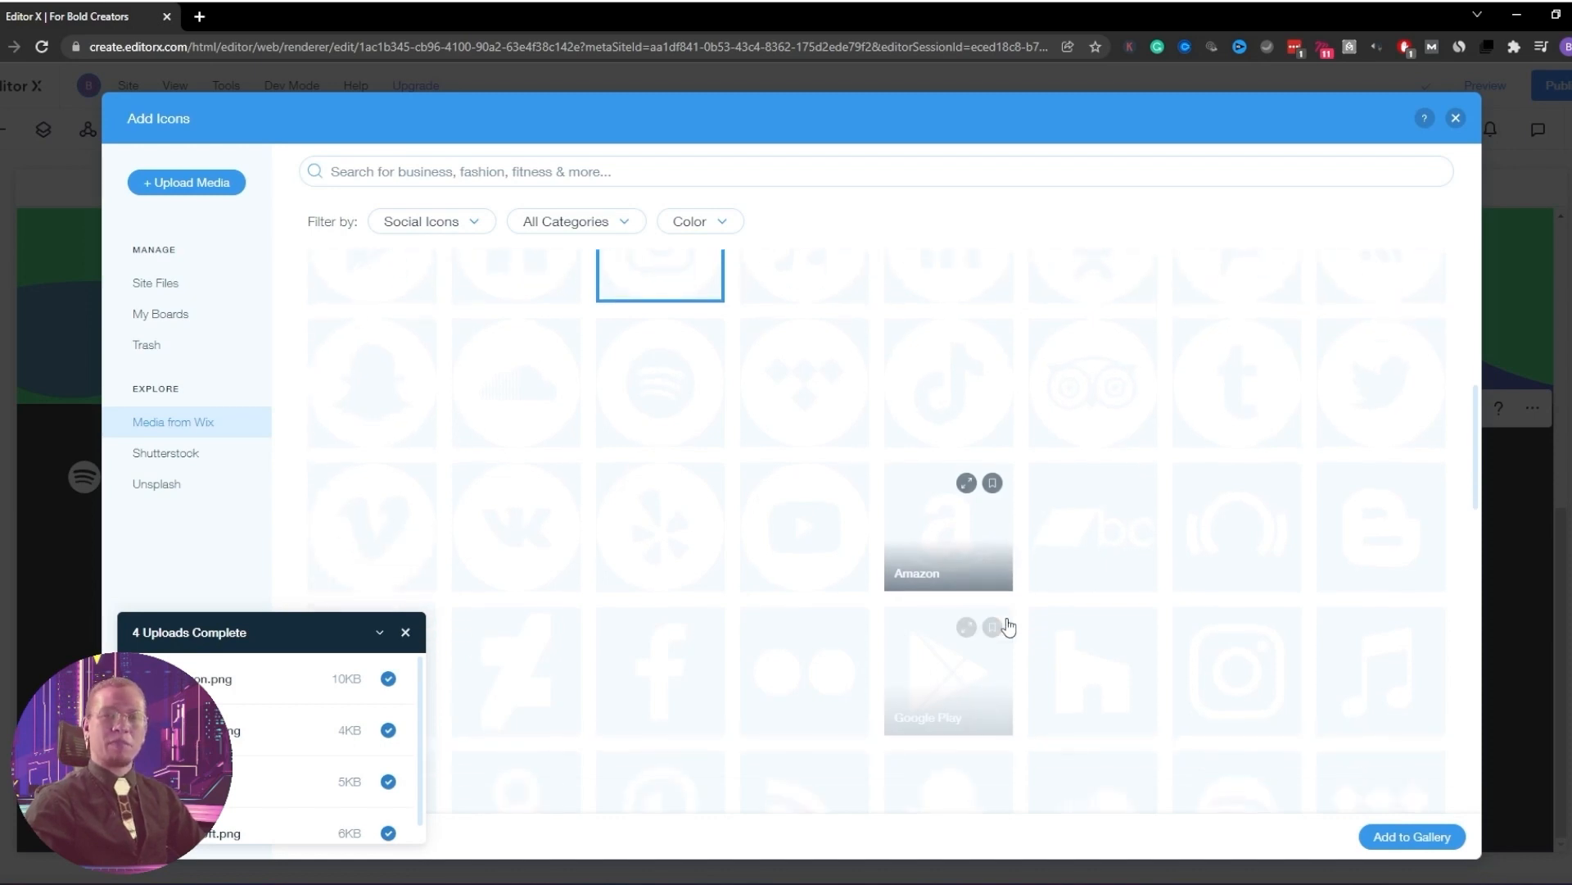
scroll(1261, 634, "up", 2)
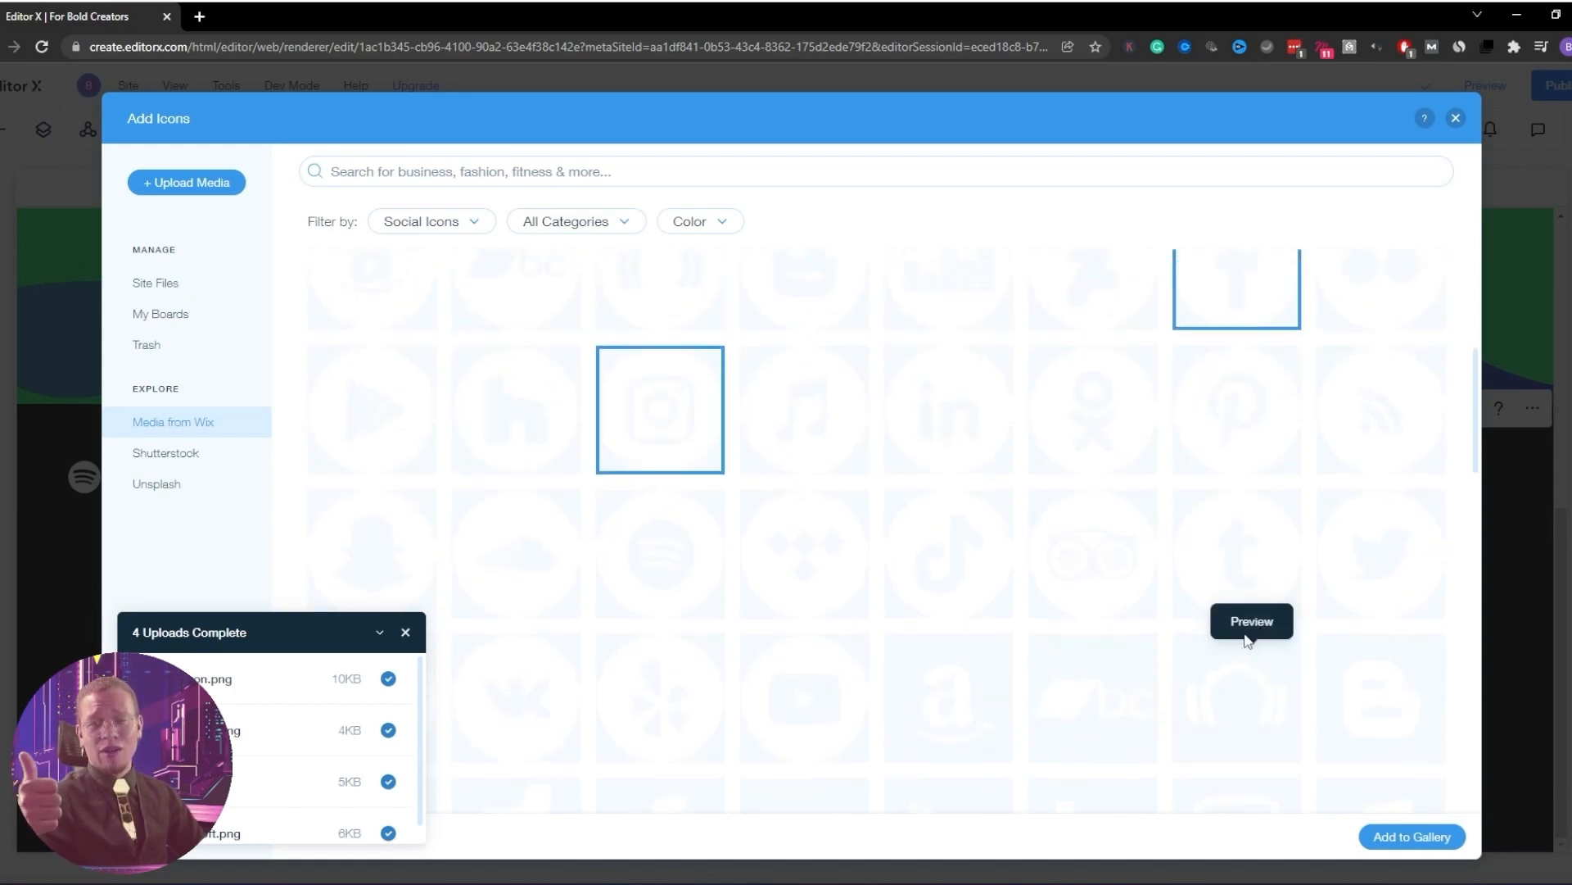
scroll(1147, 655, "up", 2)
scroll(1117, 661, "down", 3)
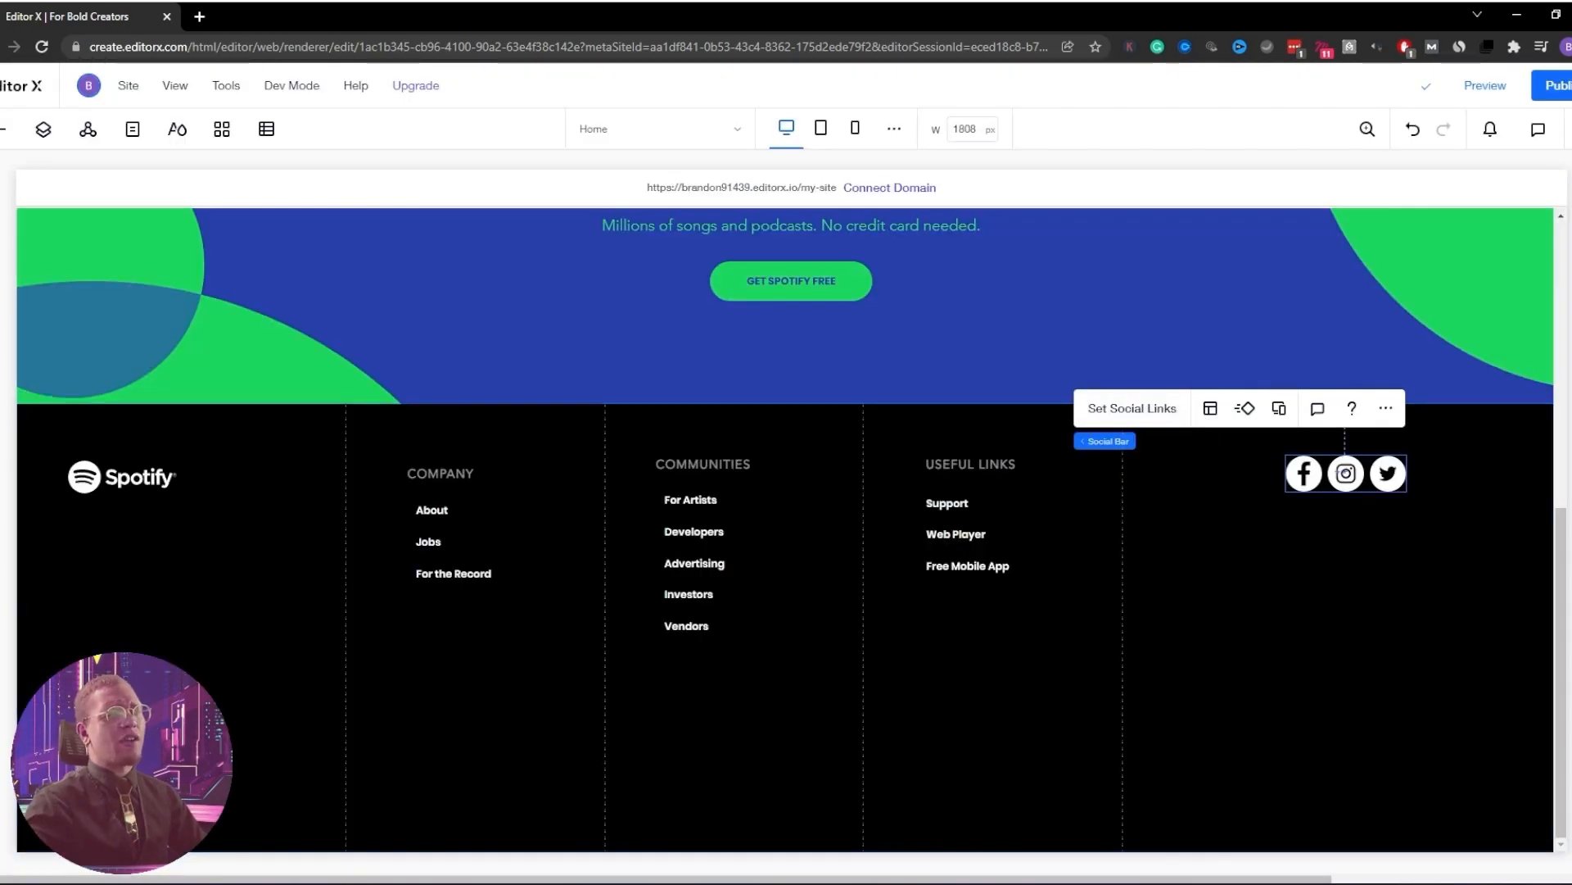
left_click(1570, 129)
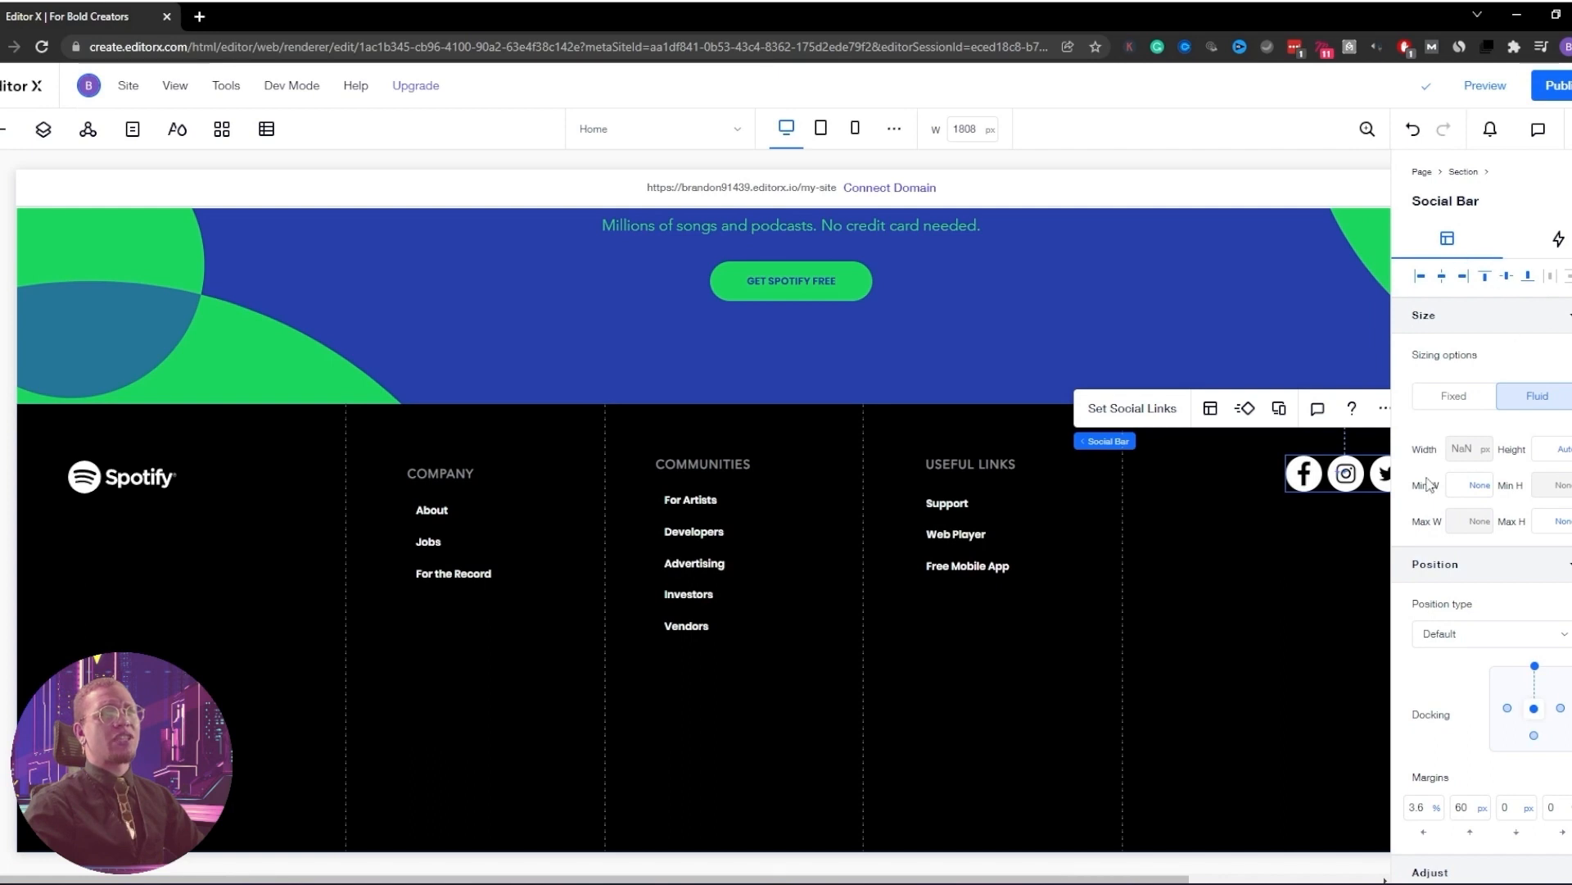
Review the social bar's Layout panel, then open Adjust Grid for the footer section
scroll(1429, 484, "down", 1)
left_click(1210, 408)
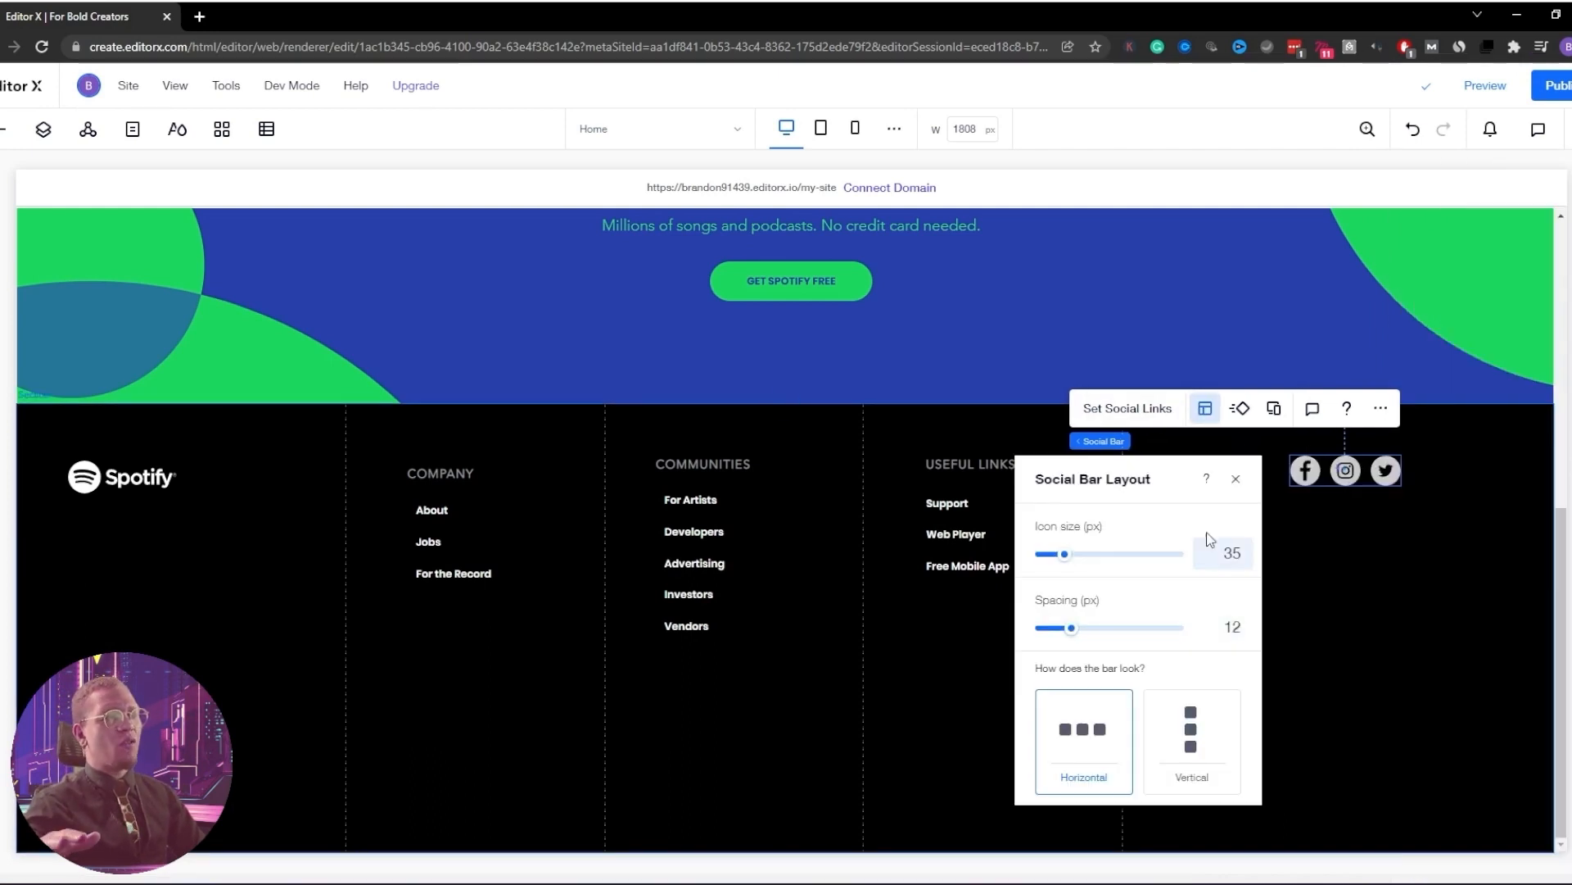
left_click(1234, 480)
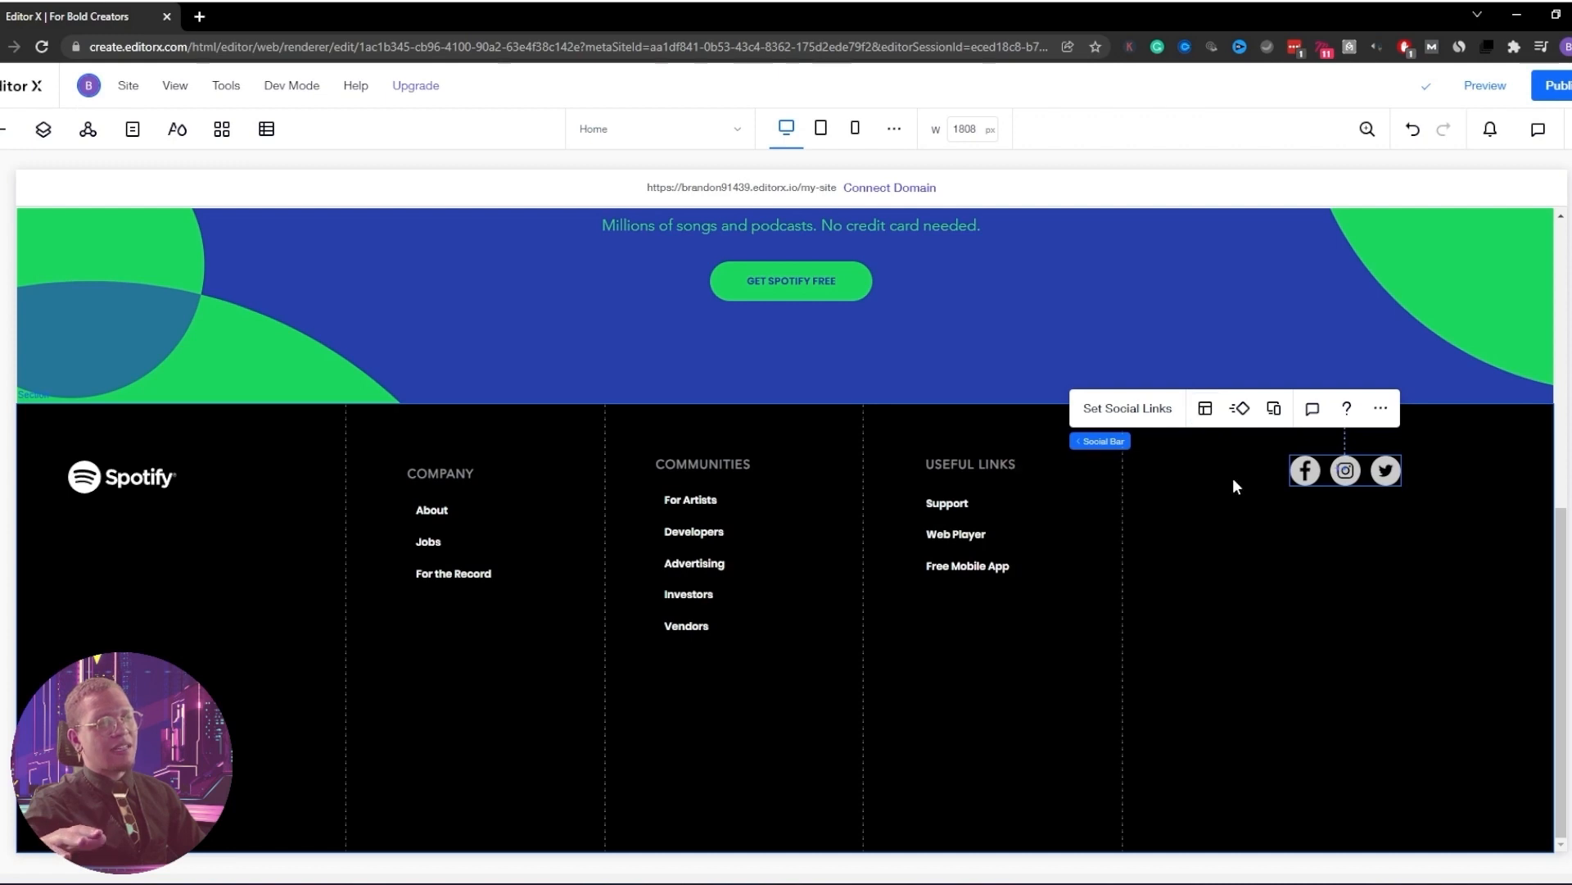
left_click(1309, 547)
left_click(1237, 569)
left_click(1309, 364)
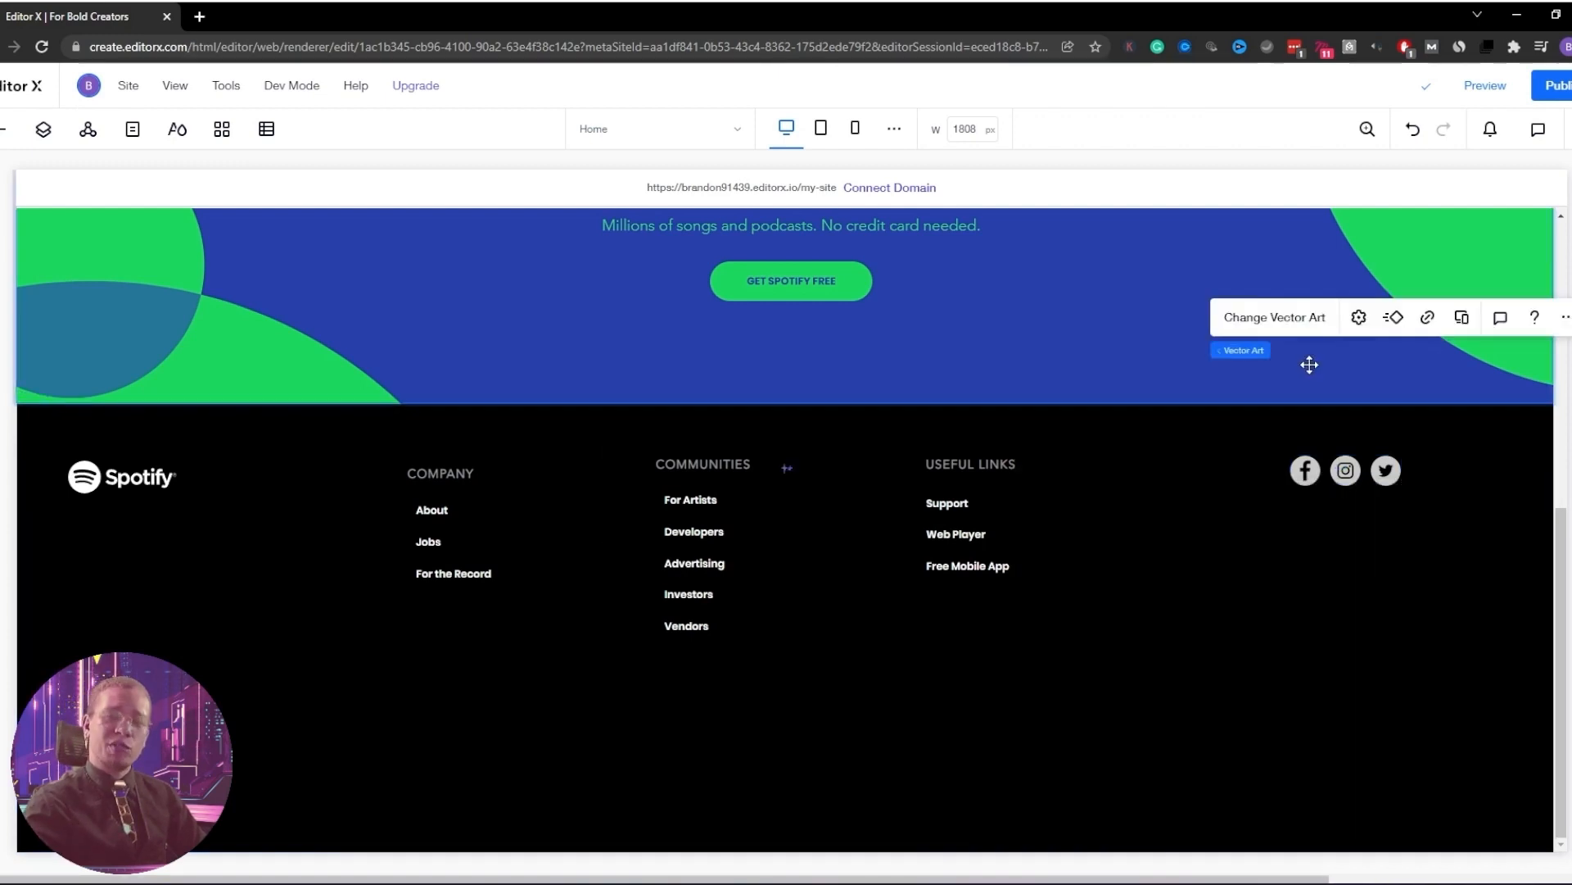
left_click(1326, 467)
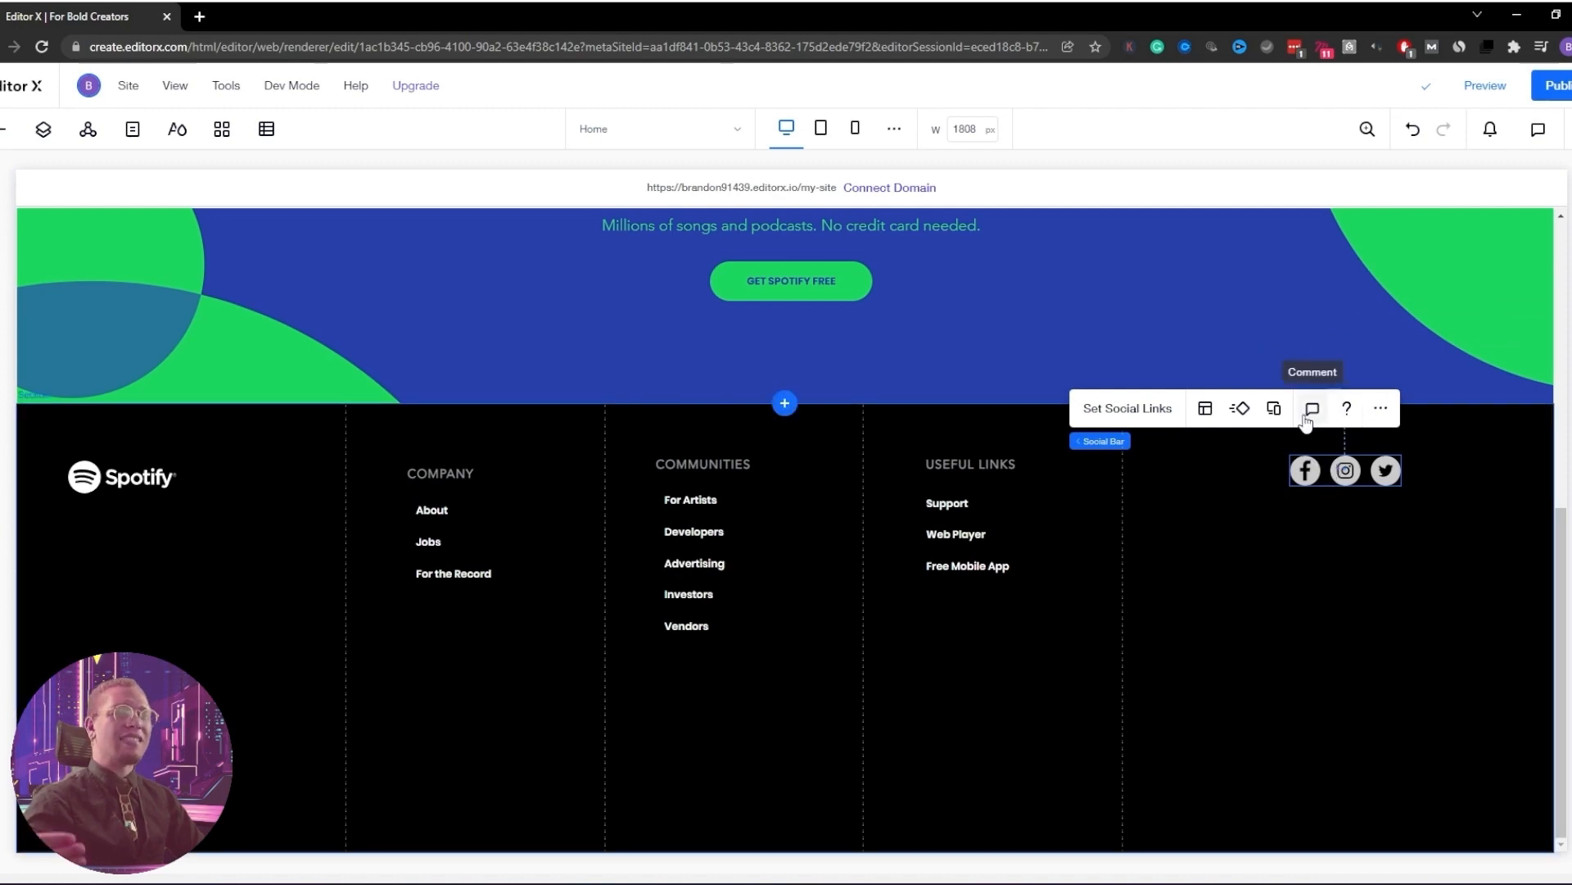
left_click(1204, 408)
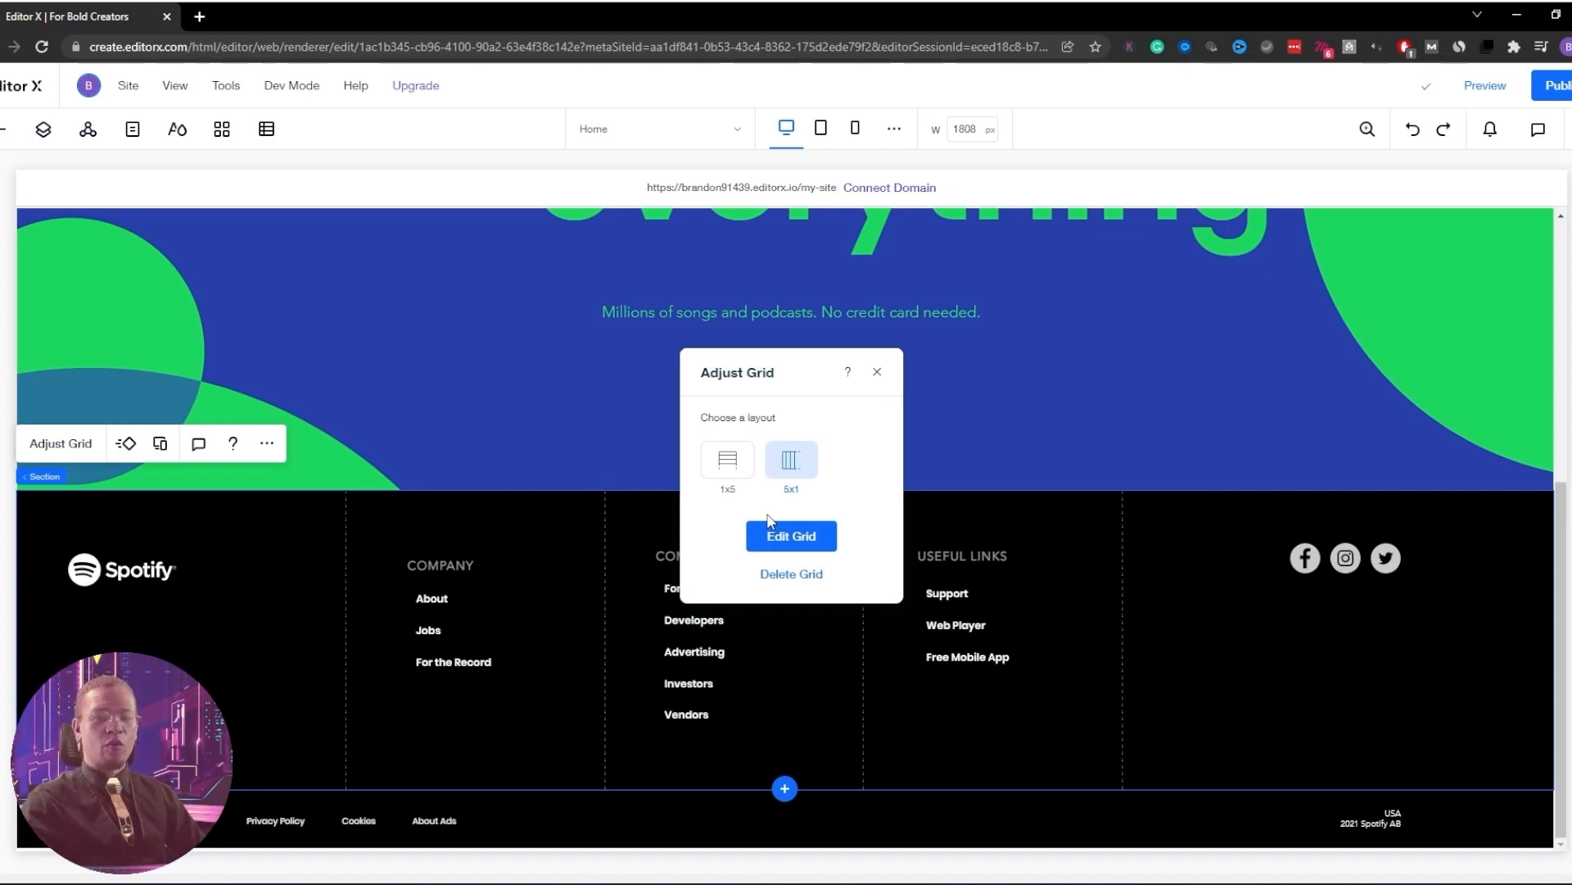
Add a second row to the footer grid
left_click(774, 534)
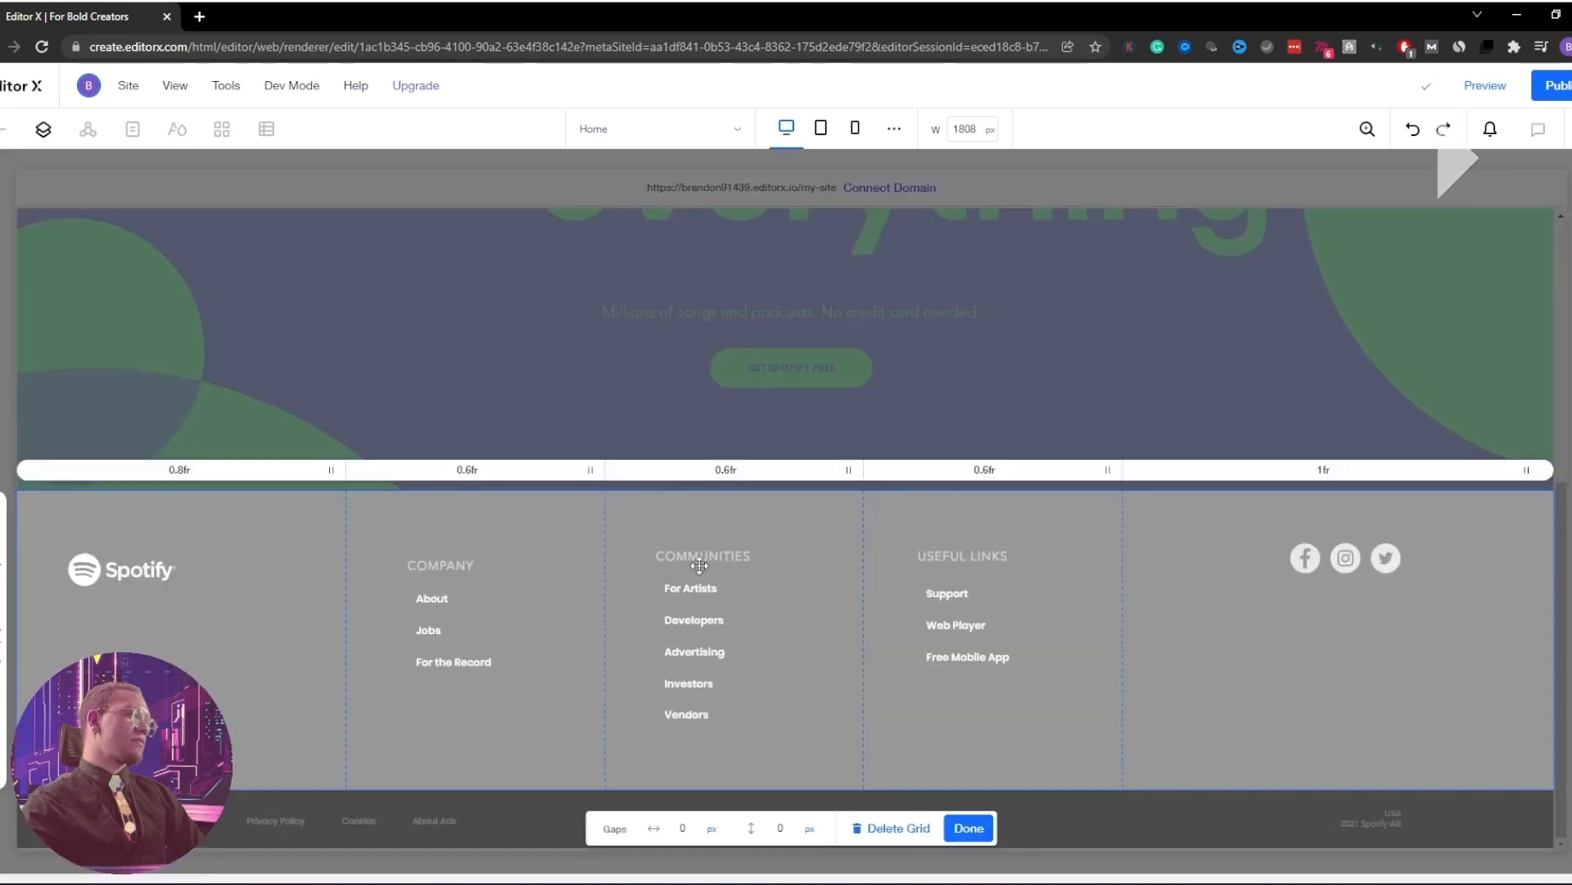
left_click(2, 786)
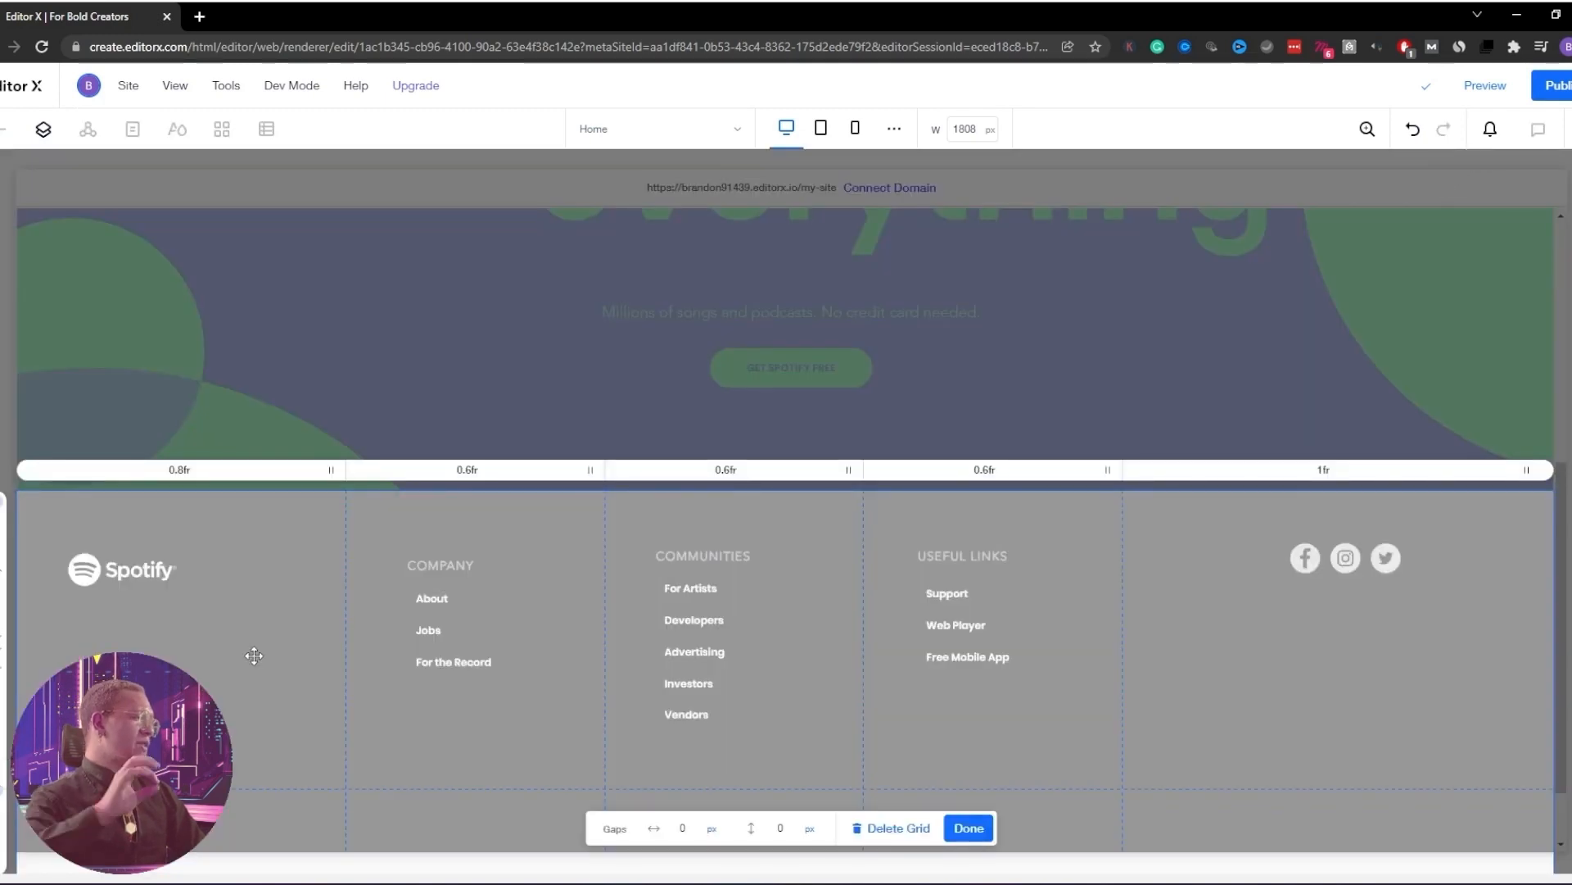
left_click(984, 826)
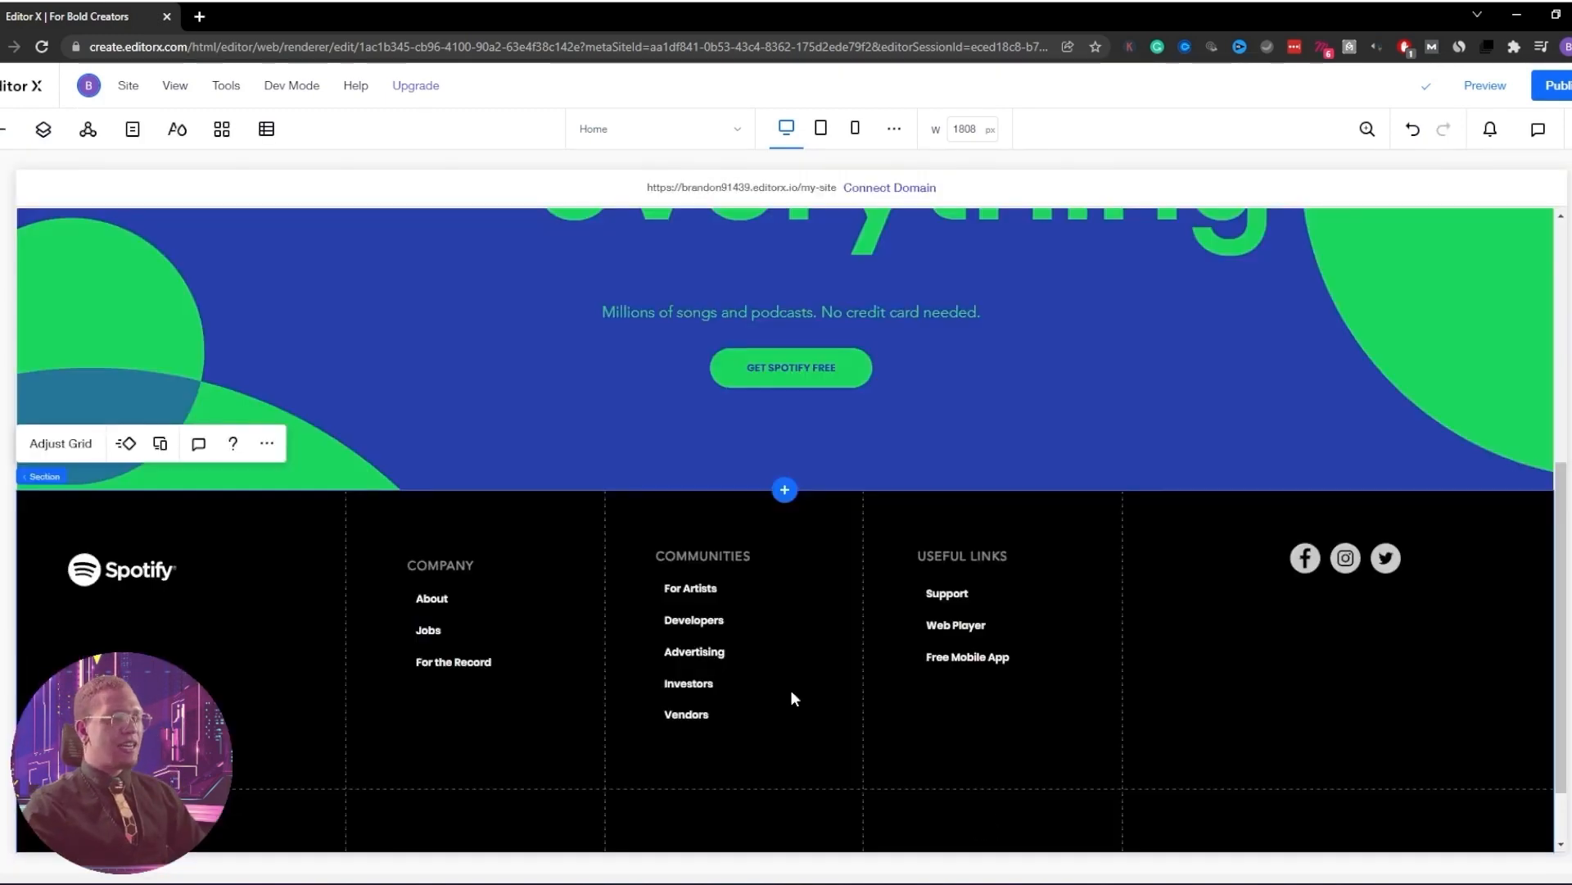
Move the Privacy Policy links and USA / 2021 Spotify AB text up, and delete the empty section below
scroll(791, 697, "down", 1)
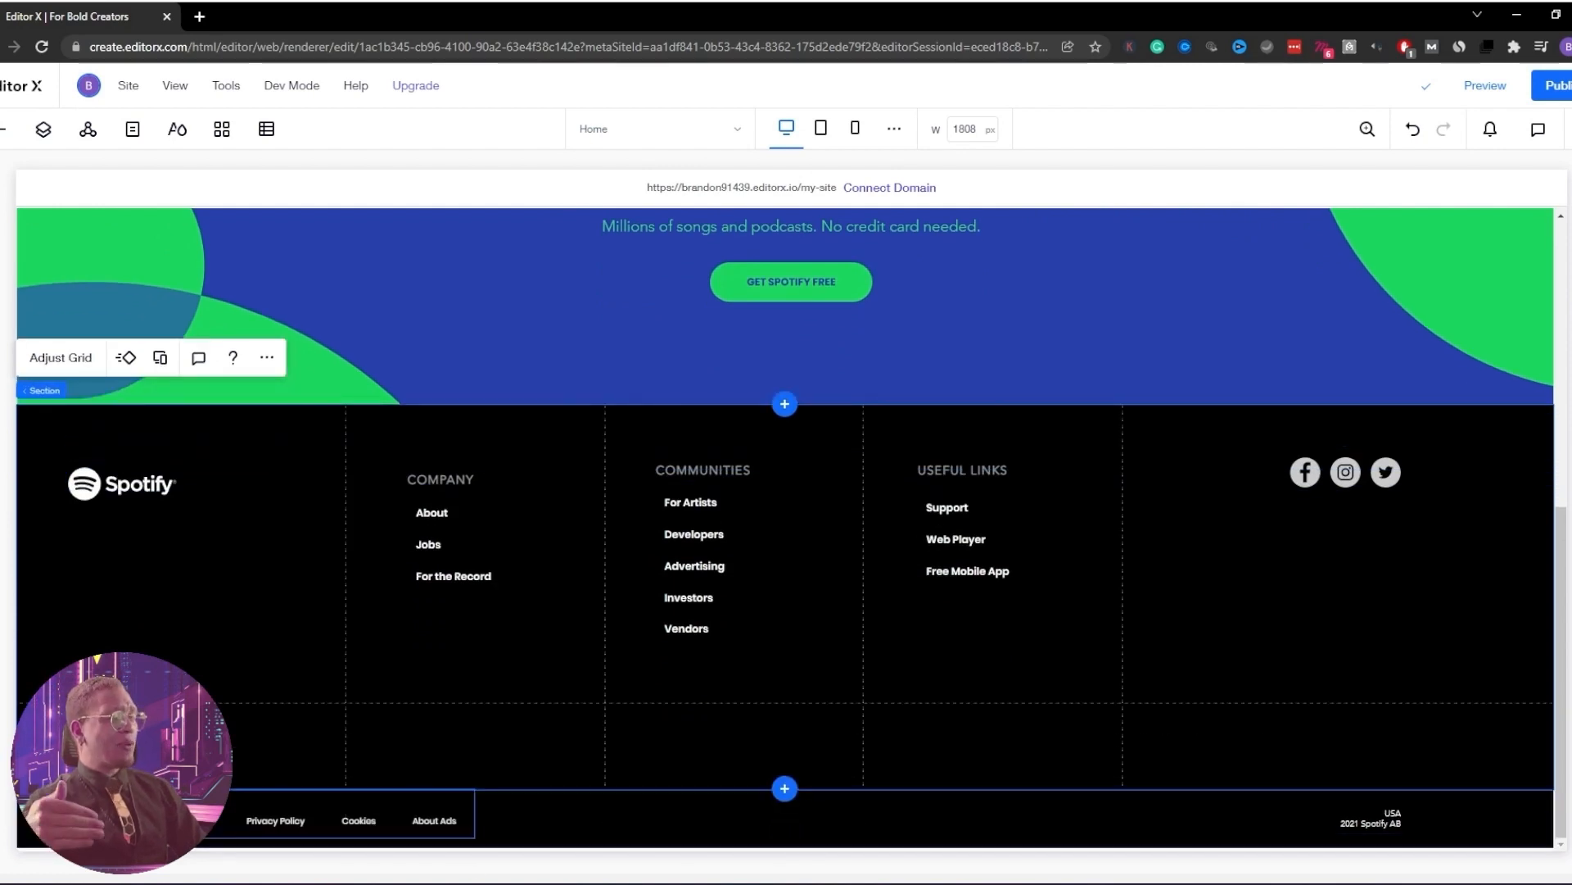
left_click(328, 814)
left_click_drag(327, 814, 328, 753)
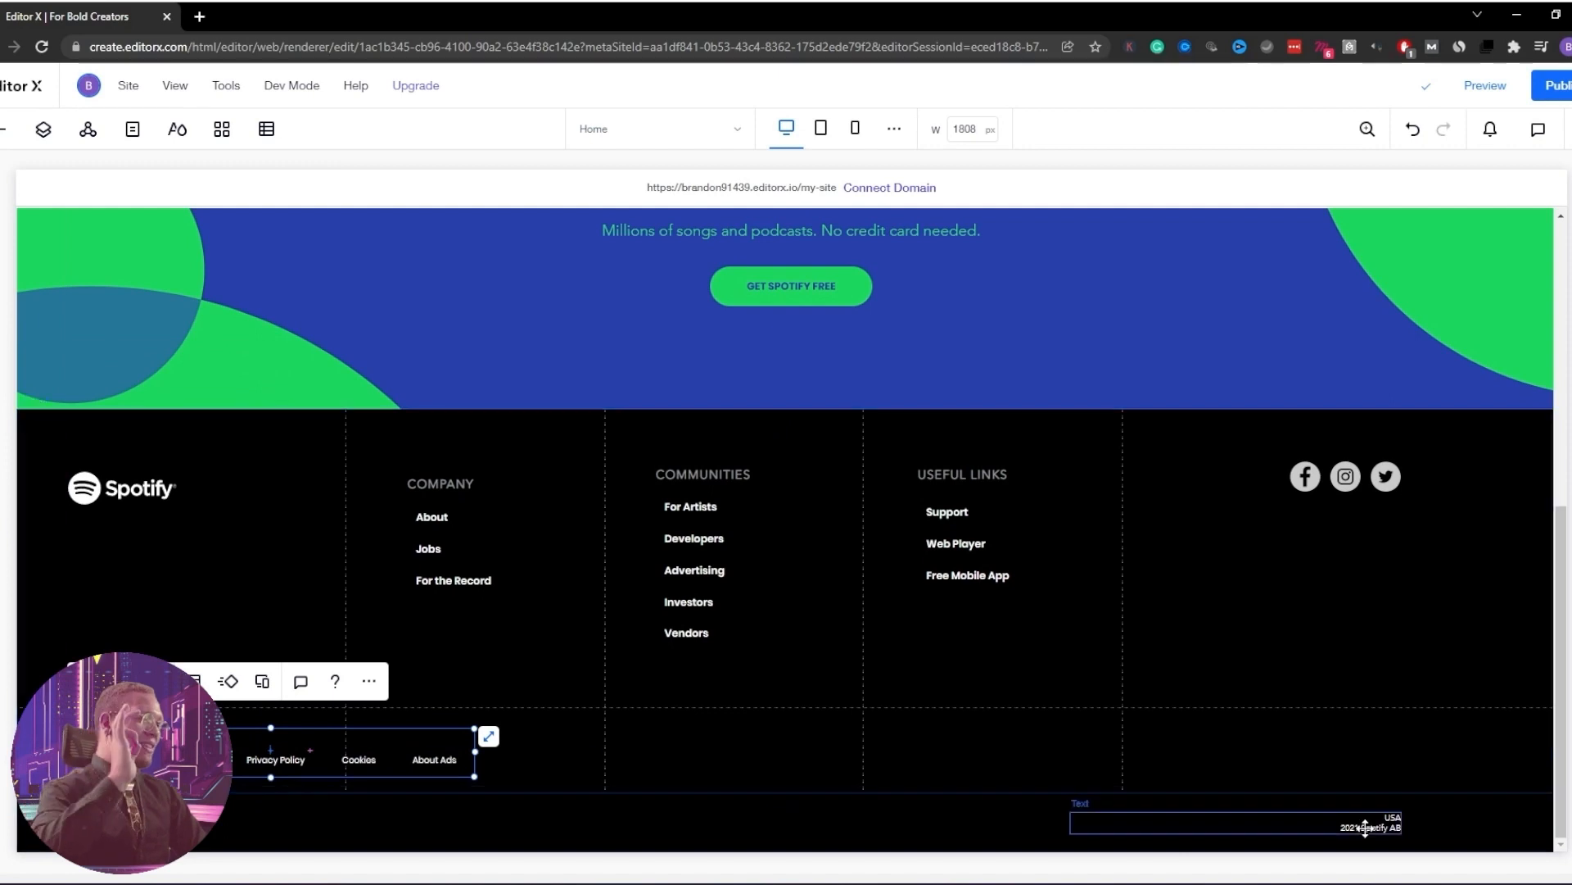
left_click_drag(1372, 825, 1368, 761)
left_click(1250, 826)
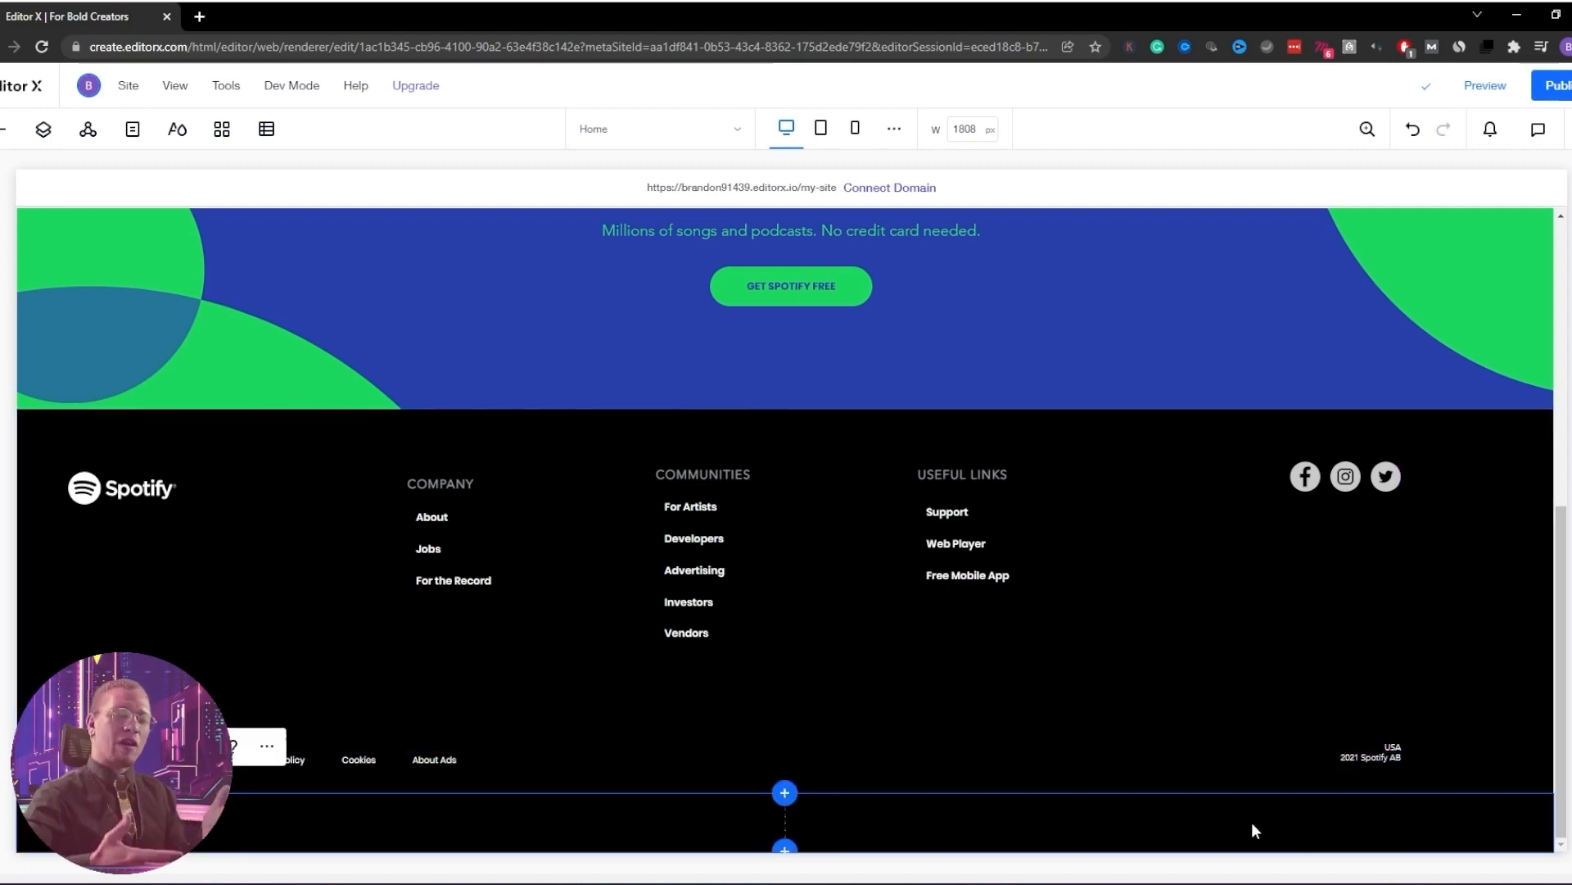
key("Delete")
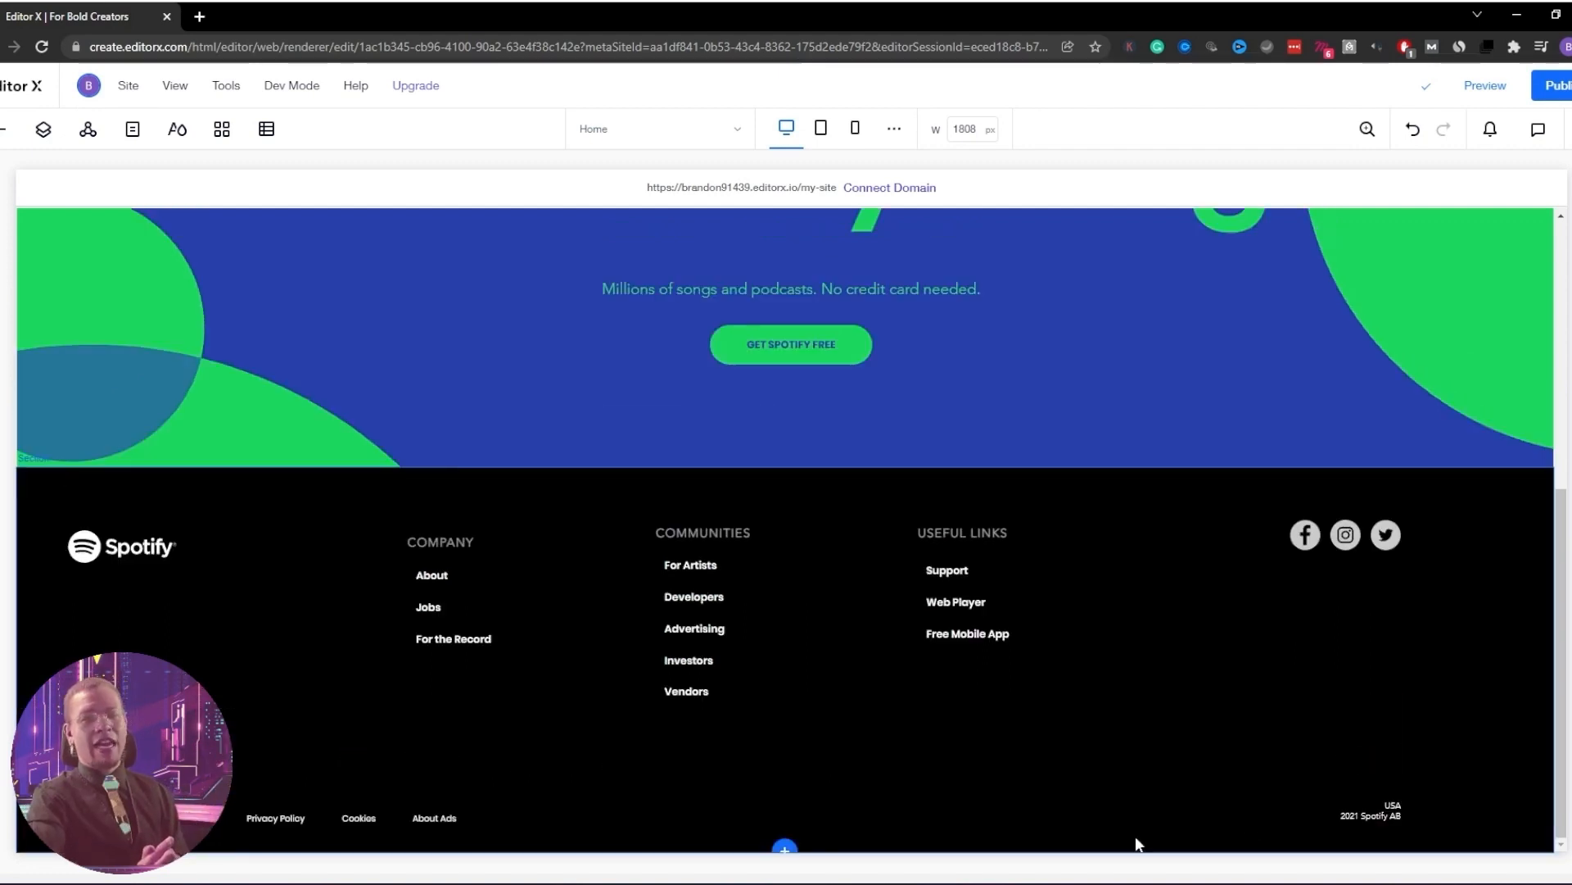
Re-check the footer grid and align the Privacy Policy links in the bottom row
left_click(298, 814)
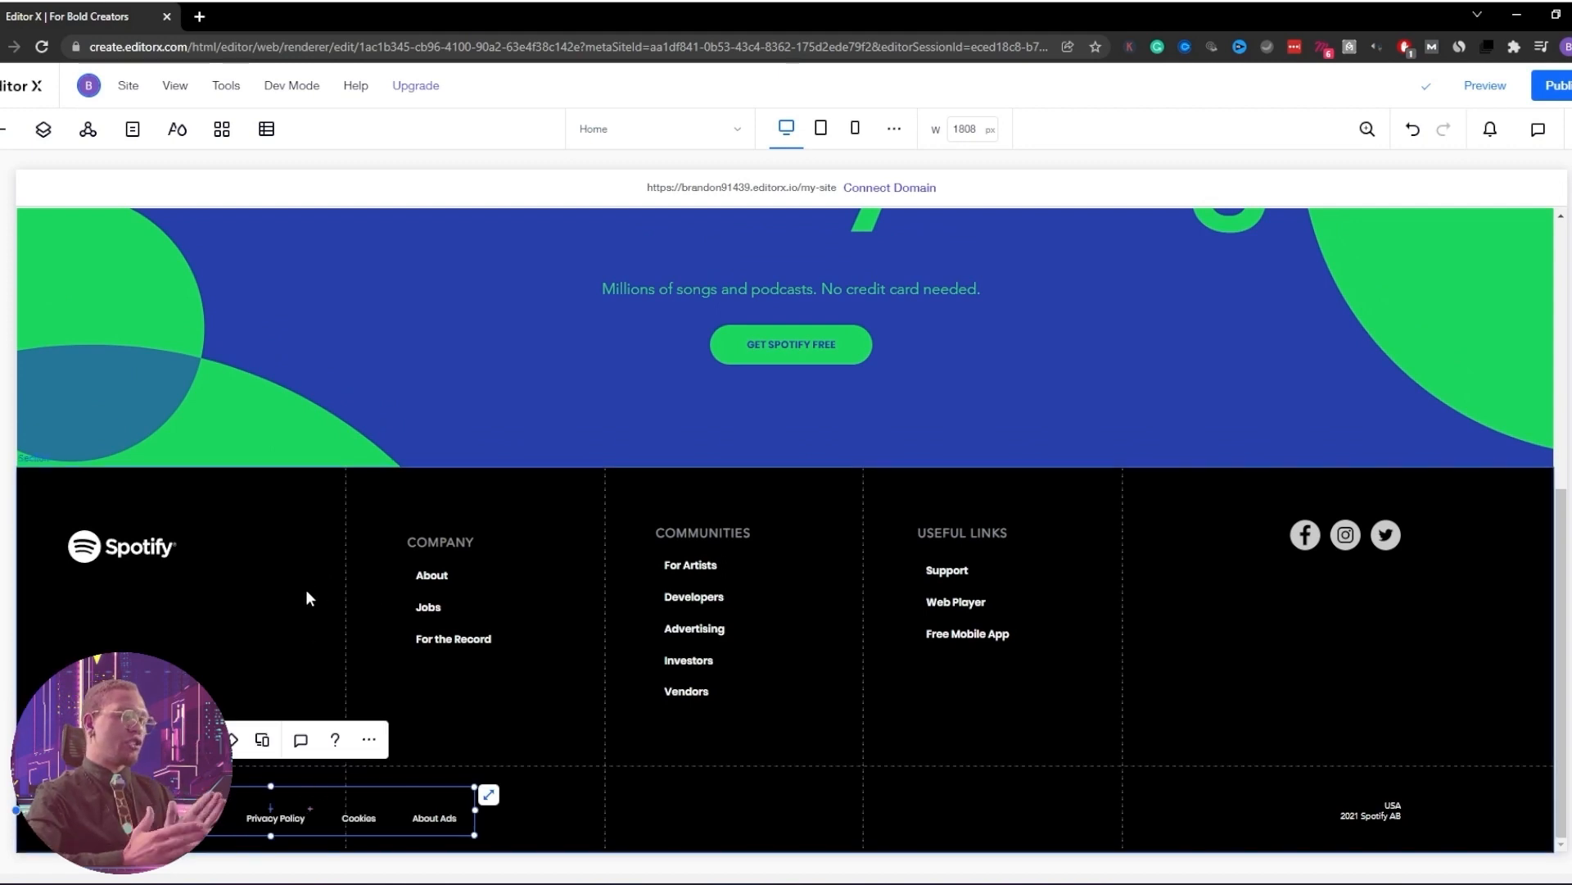
left_click(77, 533)
left_click(88, 422)
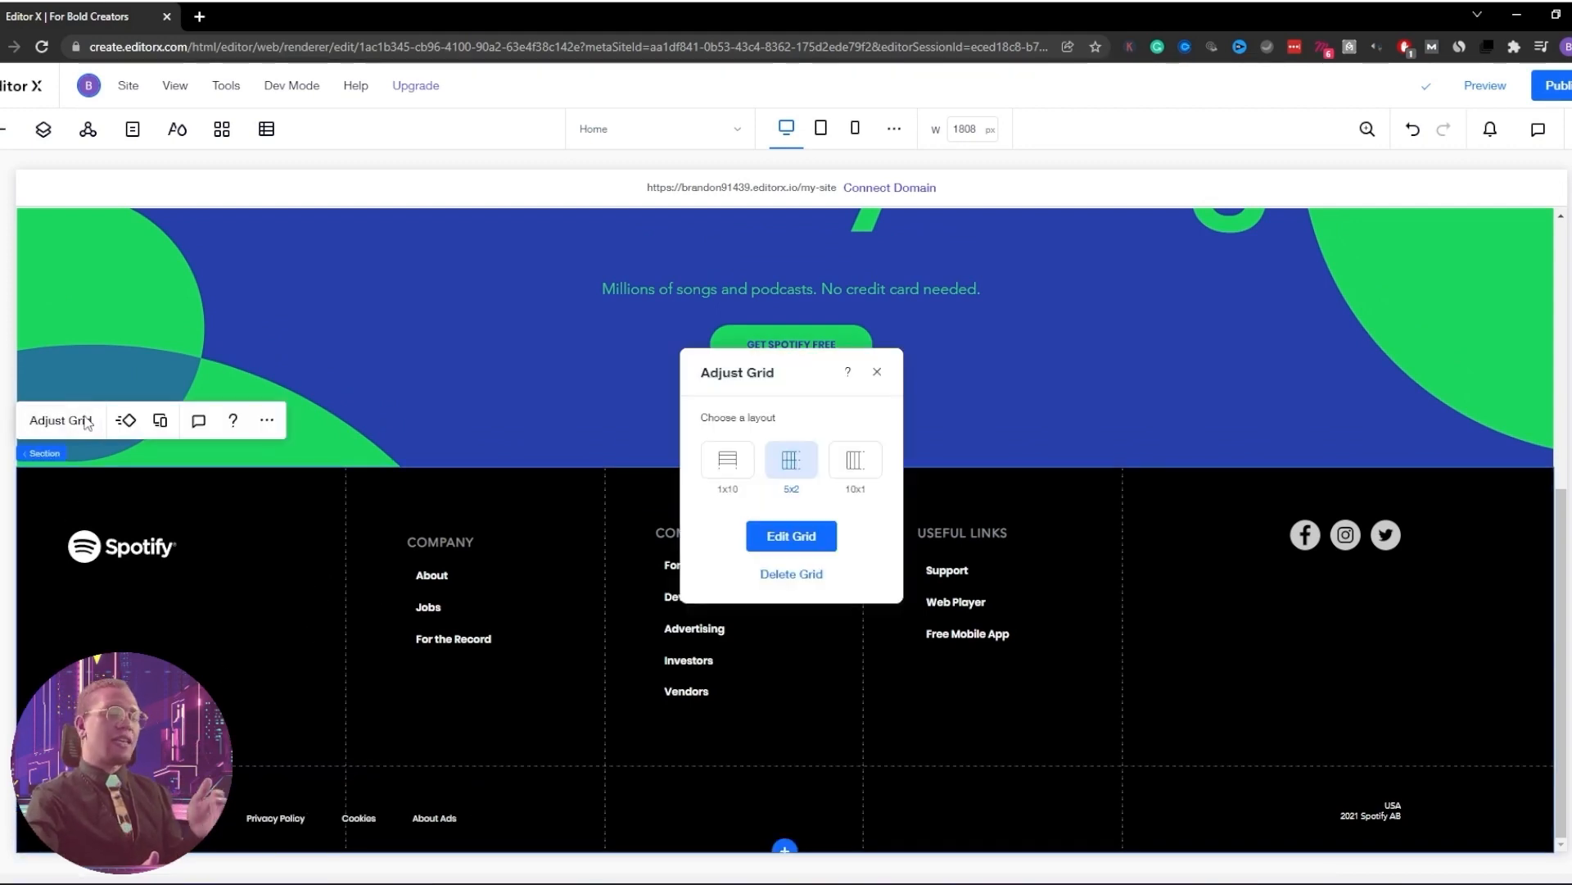
left_click(791, 536)
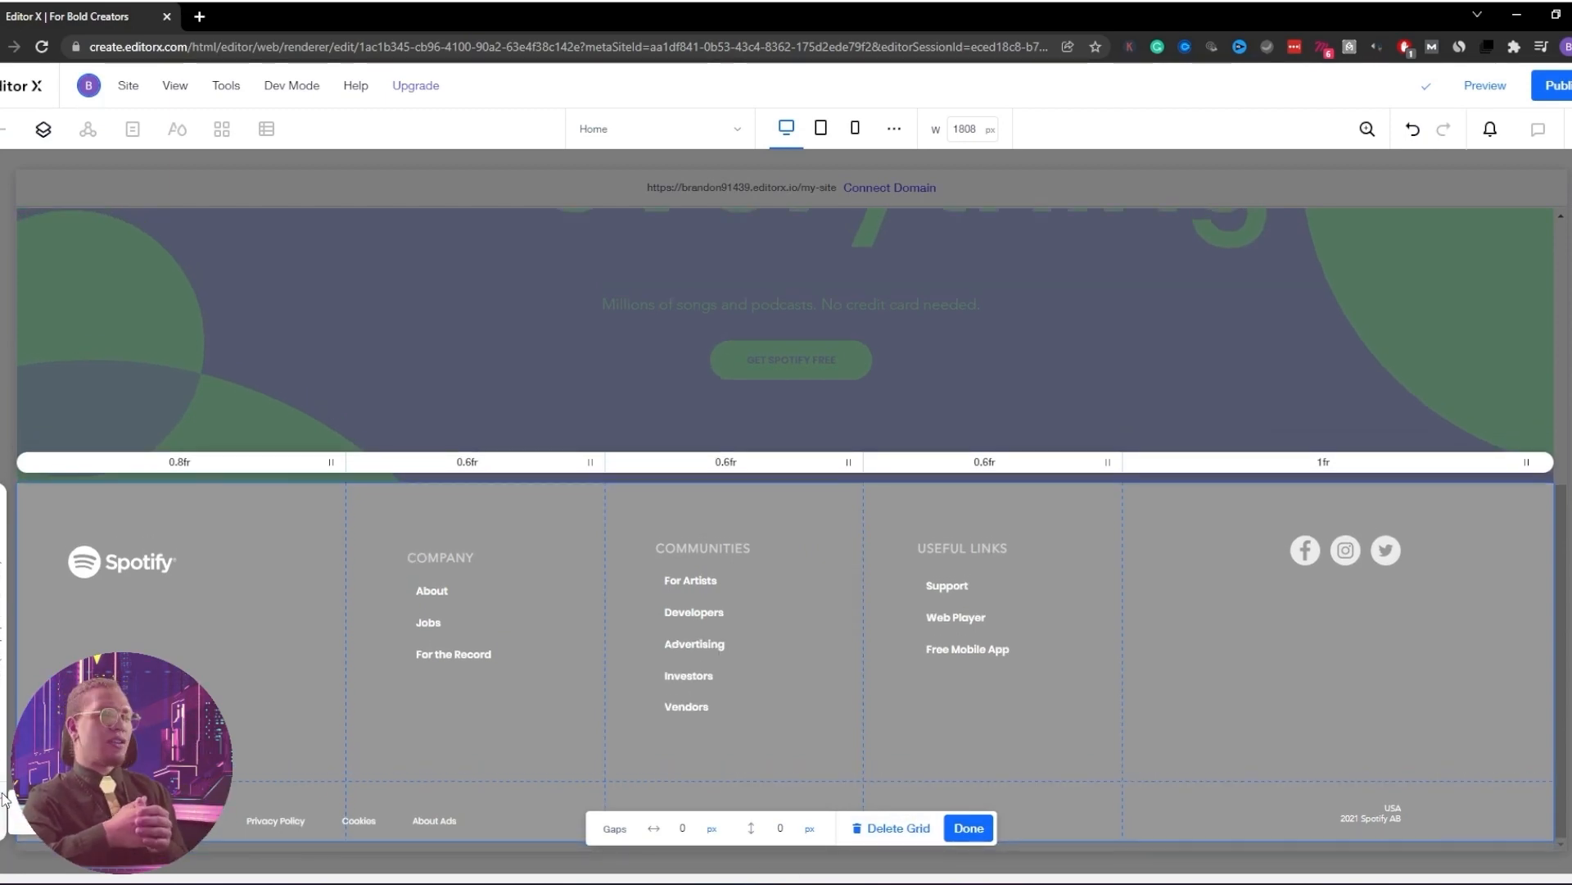
left_click(969, 828)
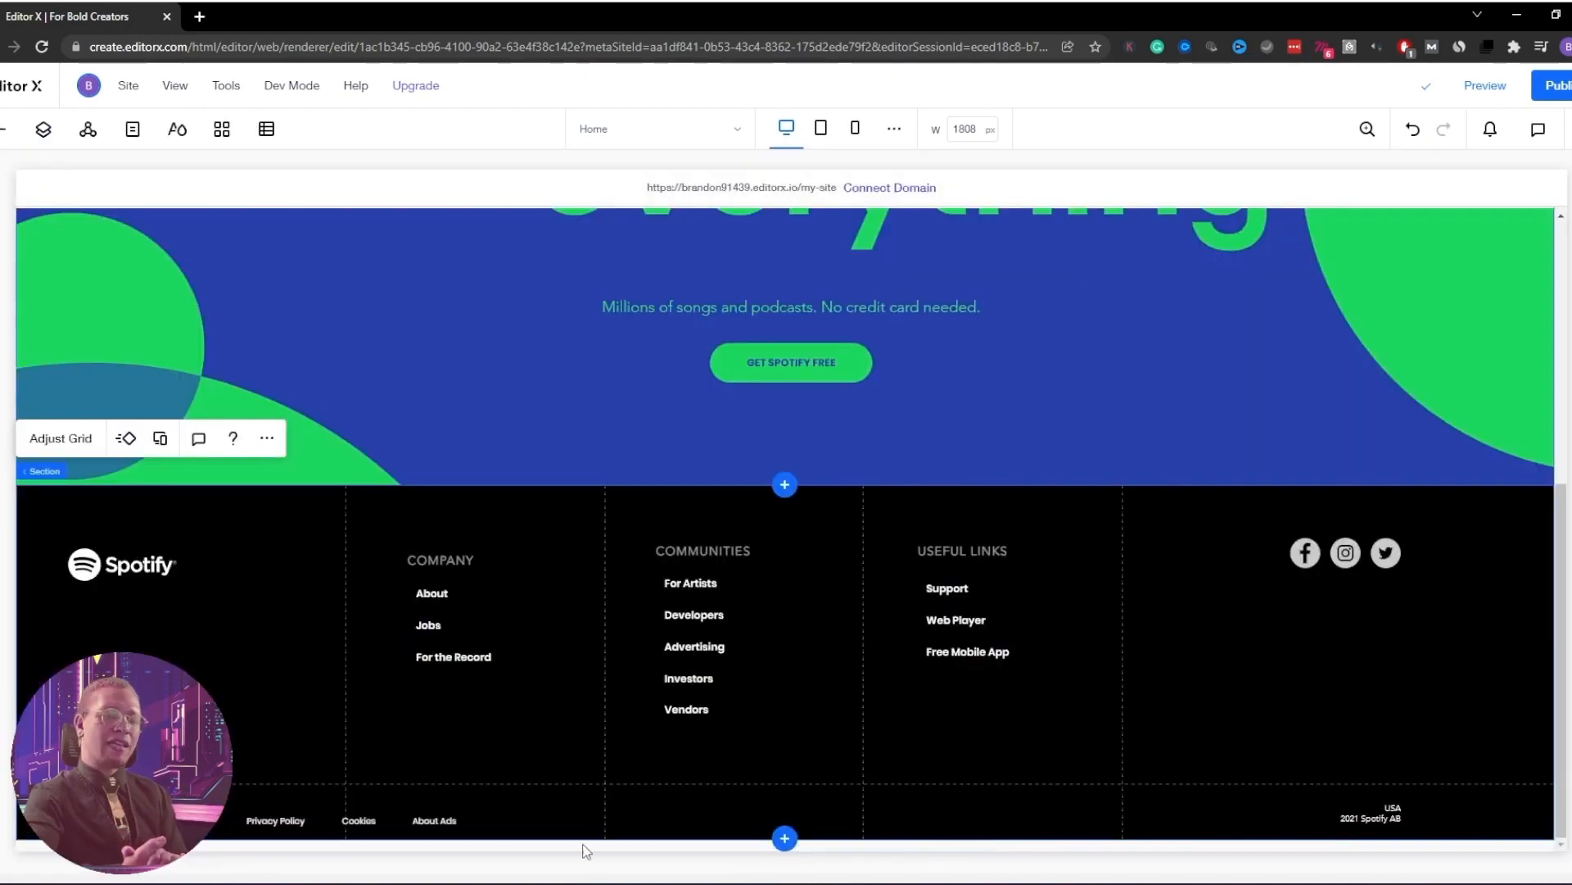
left_click(256, 821)
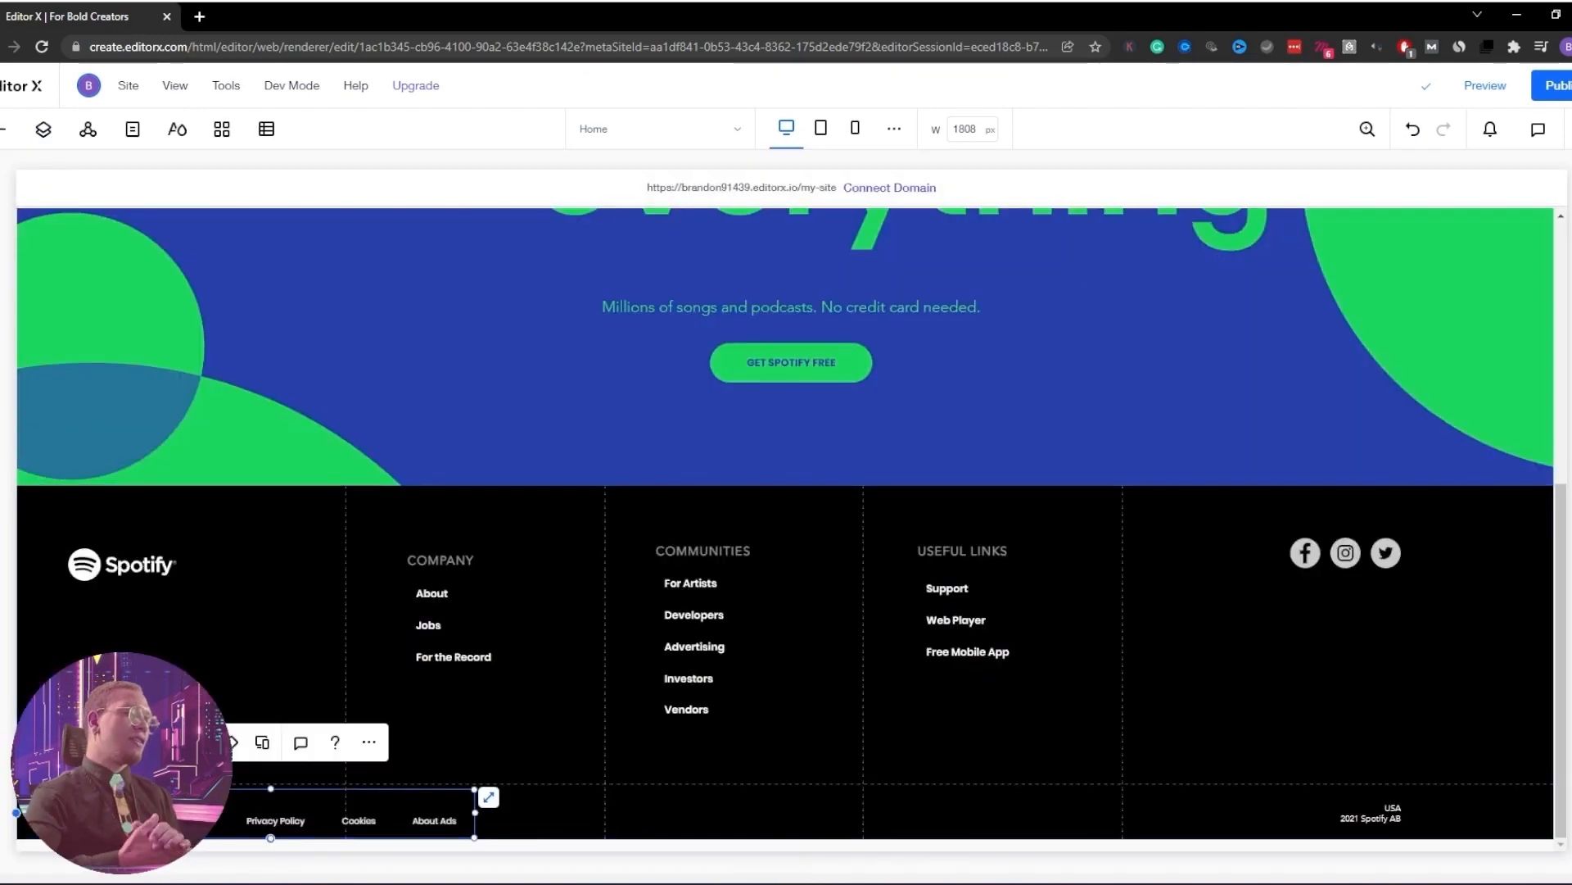
left_click_drag(196, 820, 197, 828)
left_click(1377, 831)
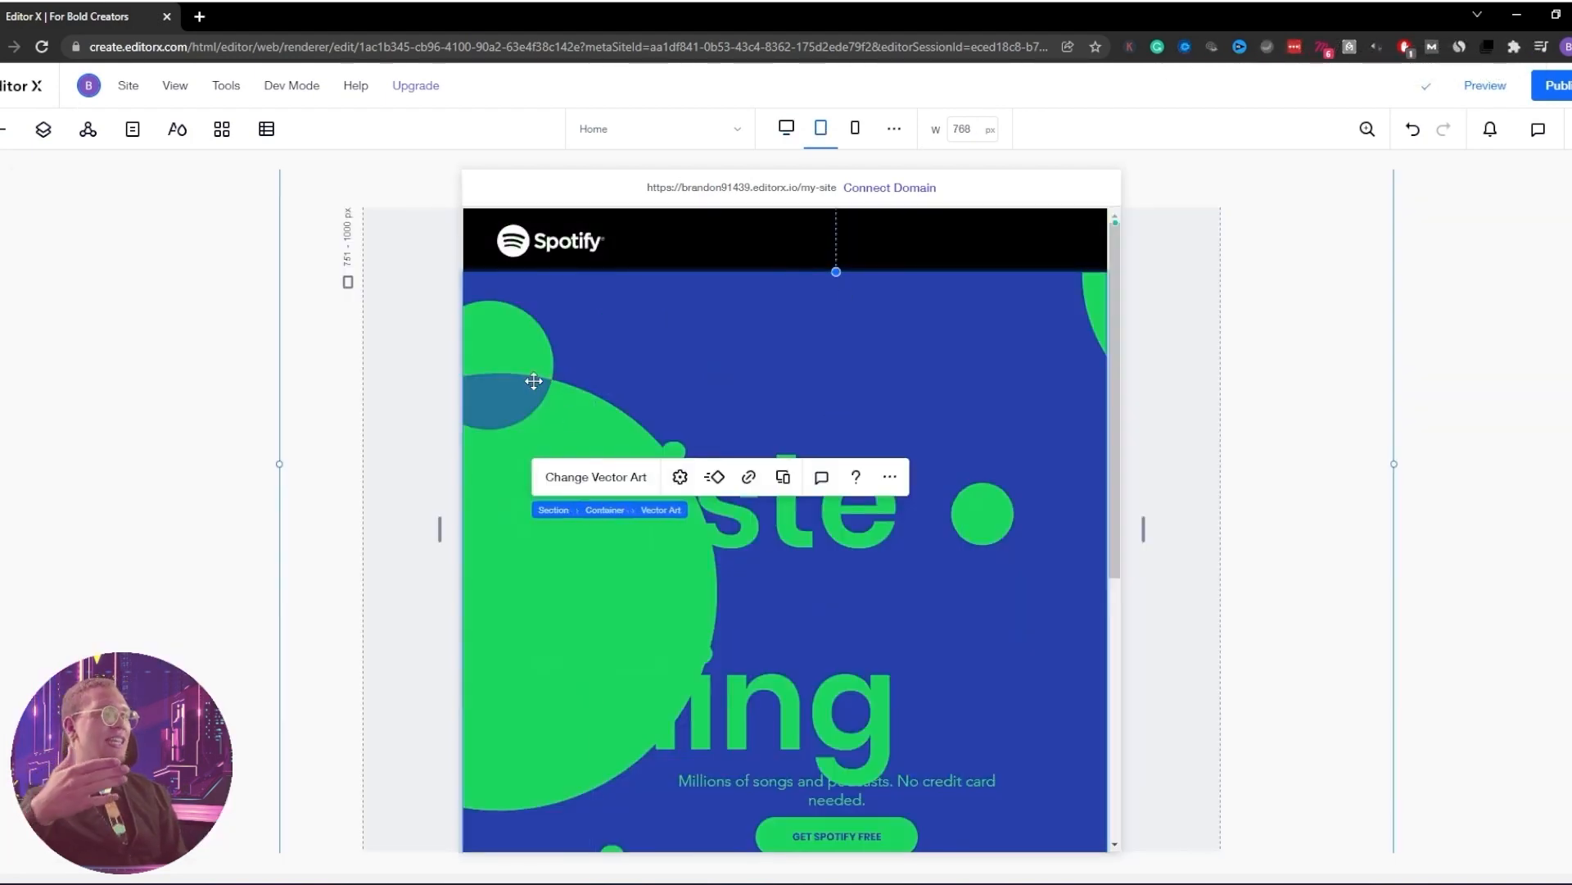
At the tablet breakpoint, enable Scale text on 'Listening is everything' with a 50 minimum size
left_click(539, 379)
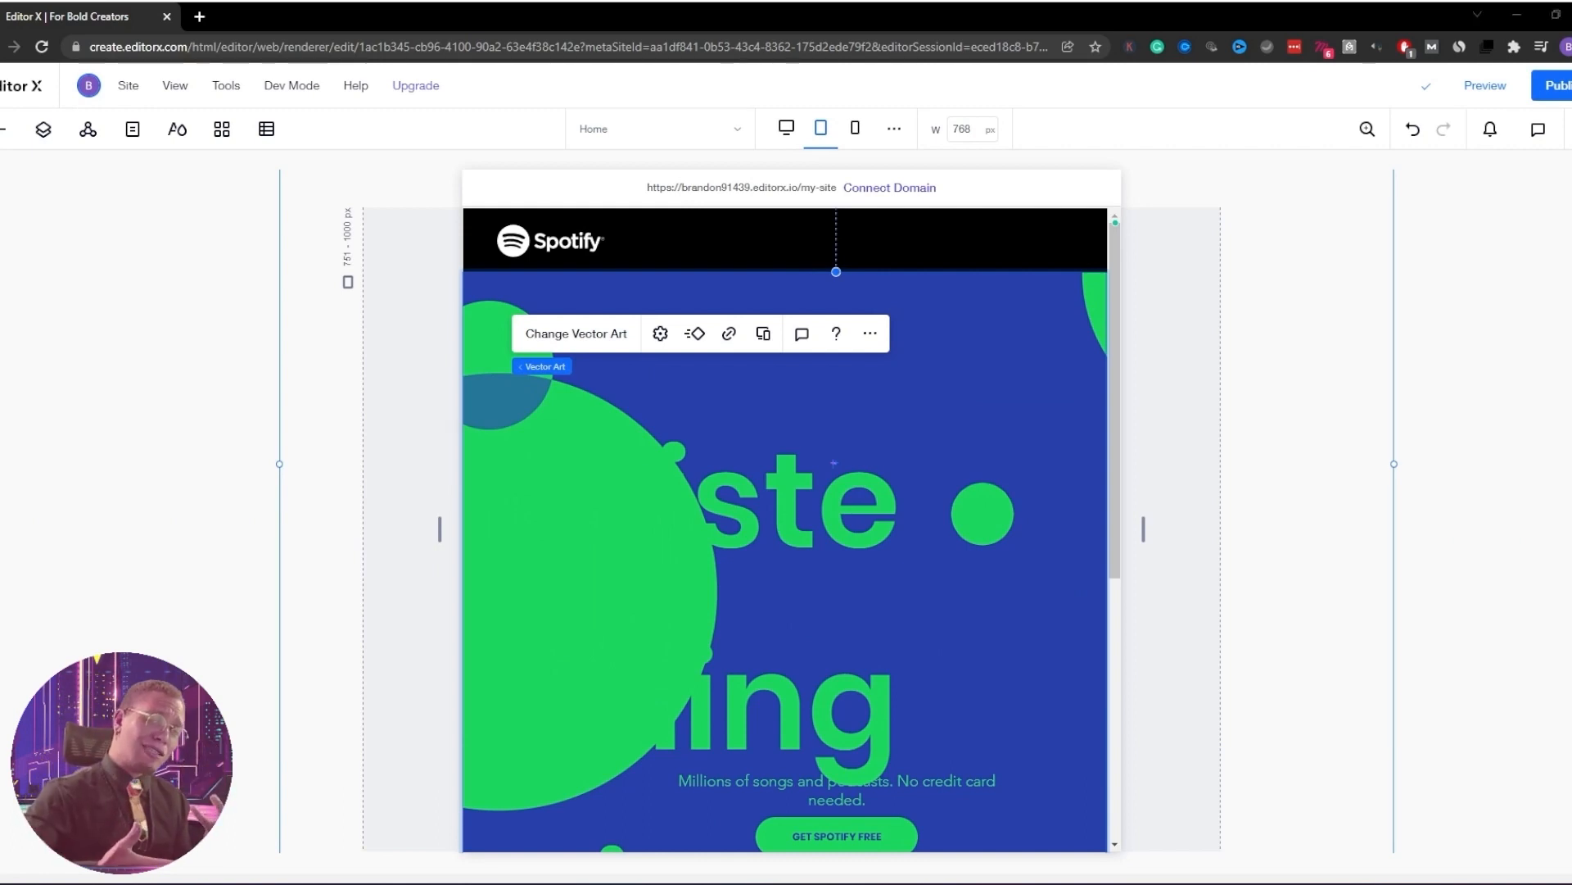
double_click(786, 499)
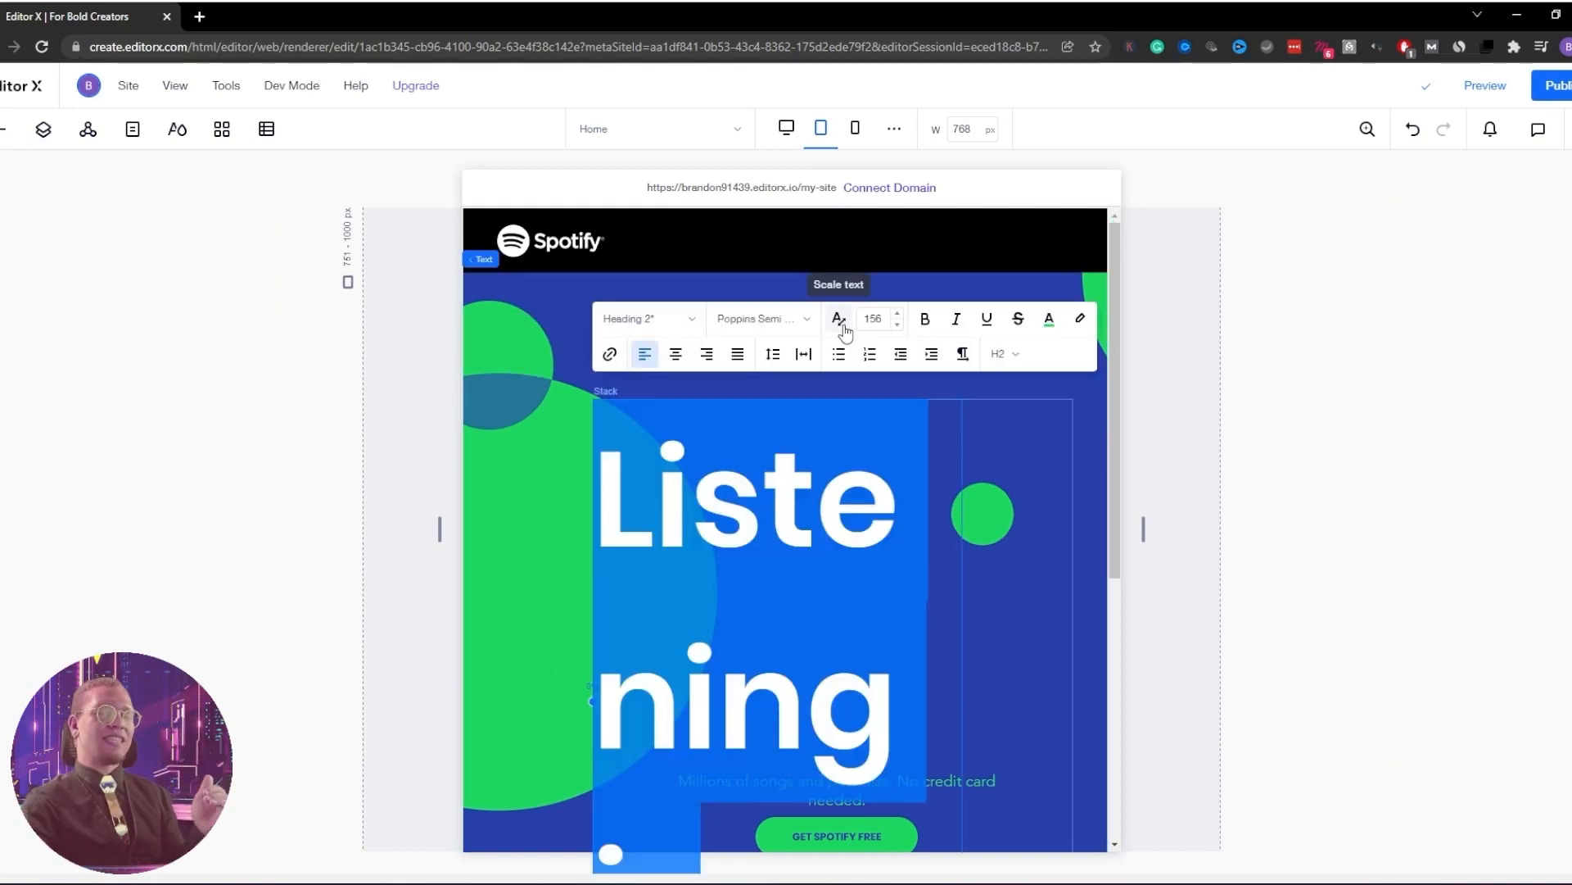
left_click(845, 327)
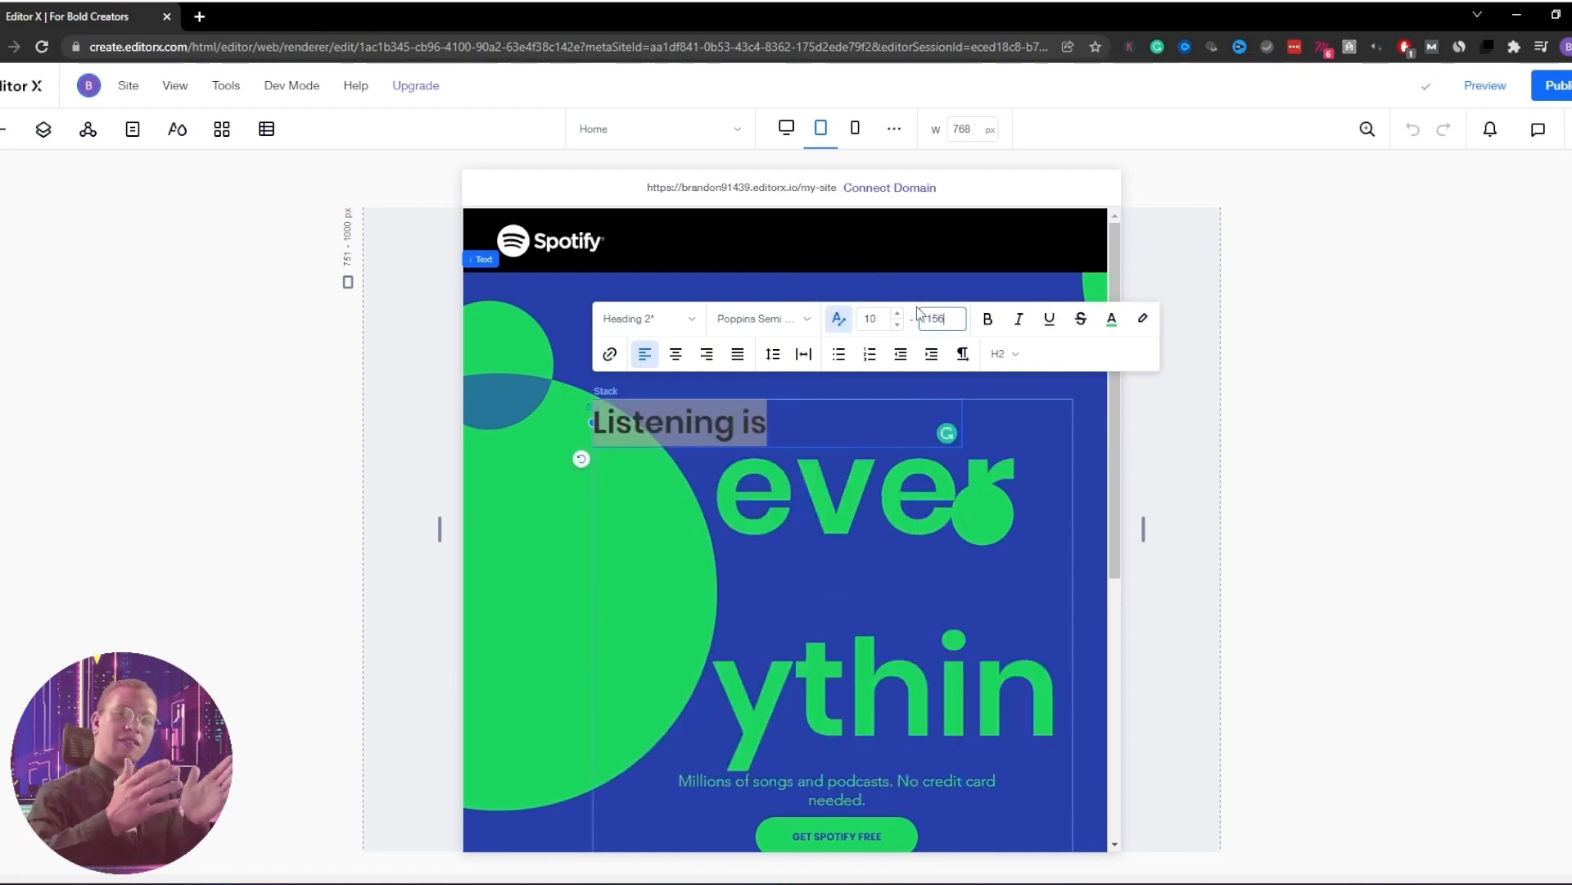
left_click(873, 323)
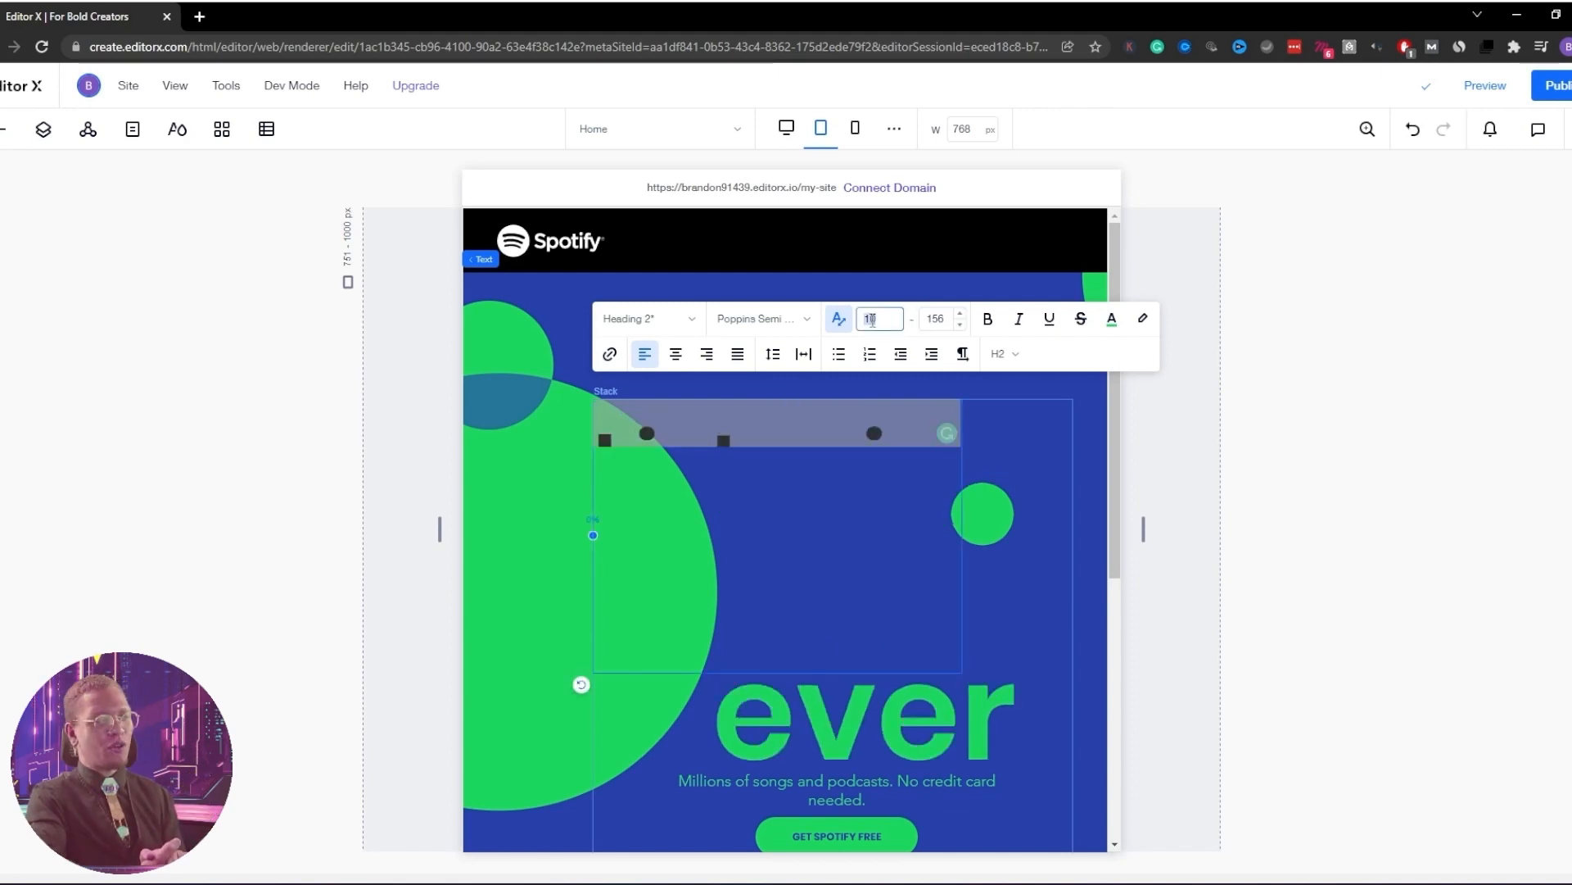
type("50")
key("Return")
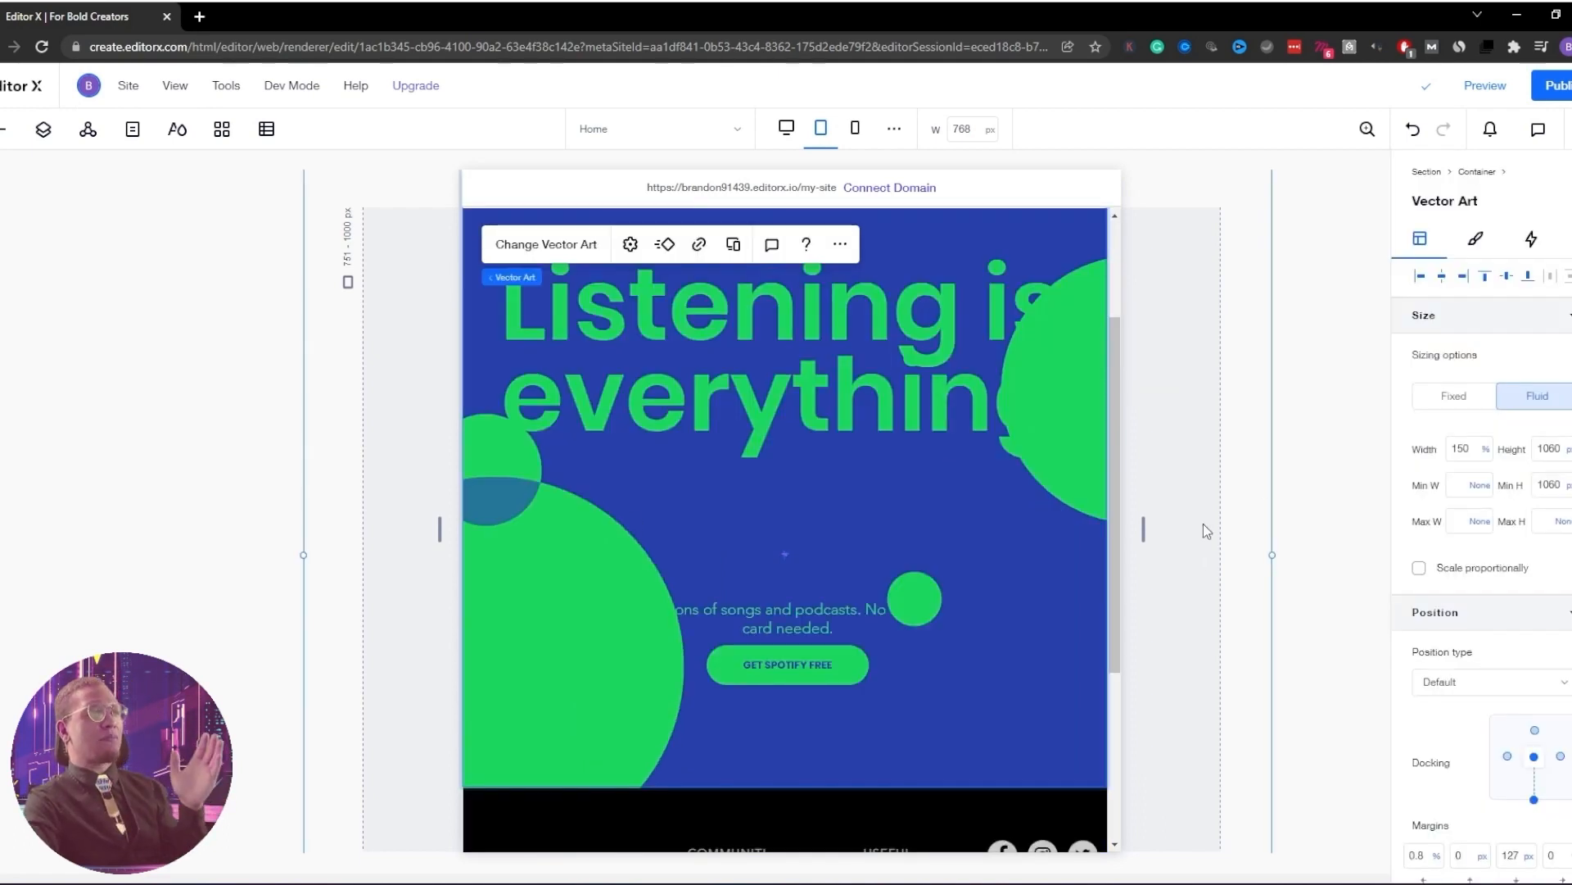
Set the green-circle artwork's width to 200% and move it lower in the hero
left_click(1471, 452)
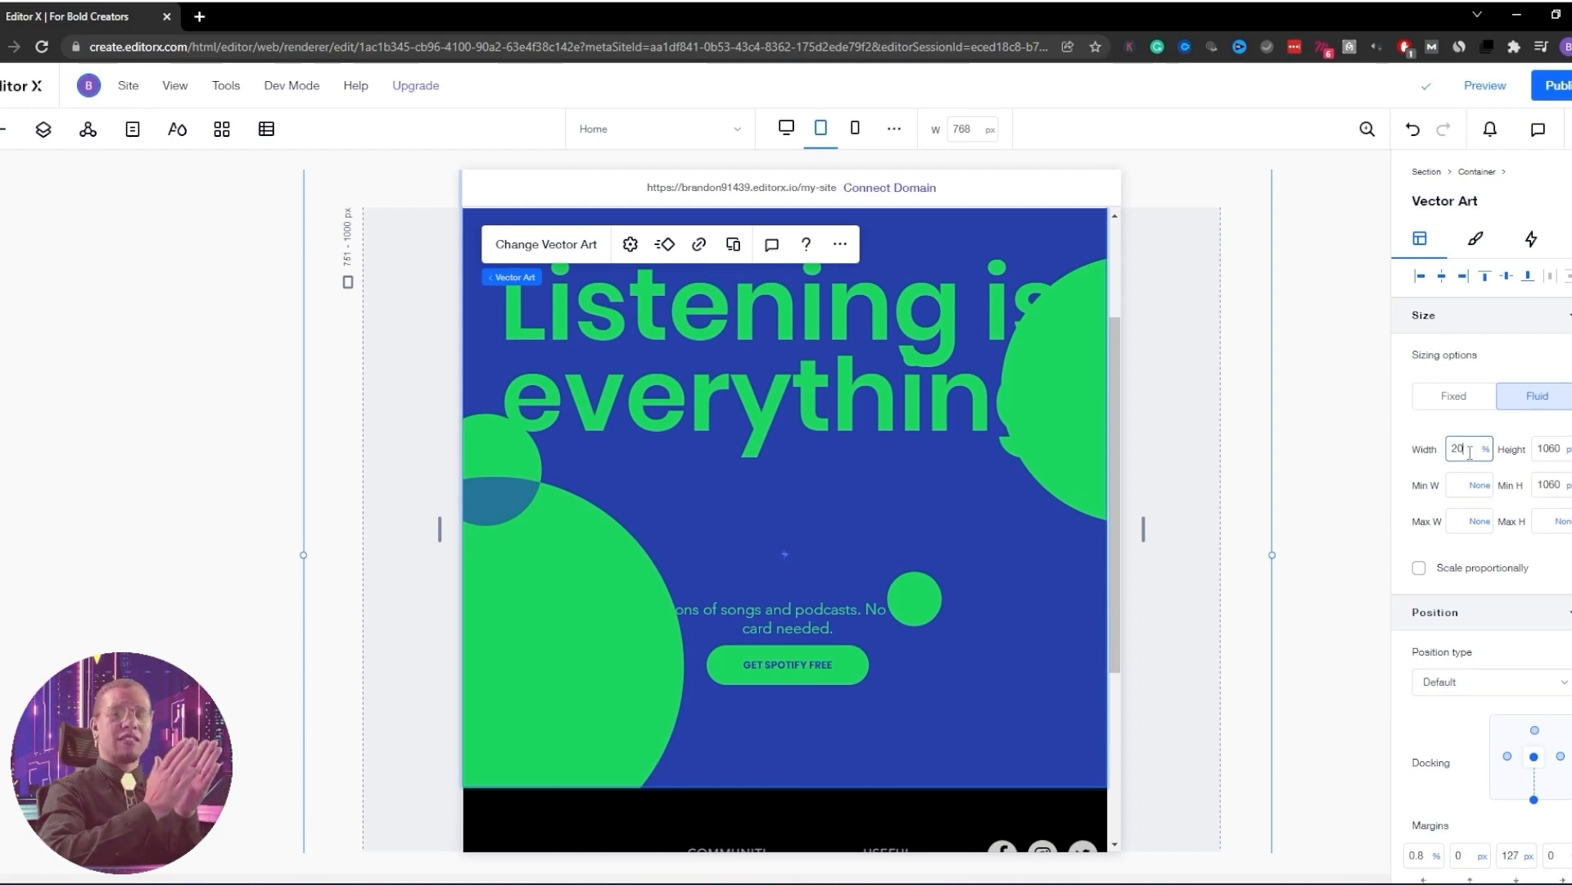
type("200")
key("Return")
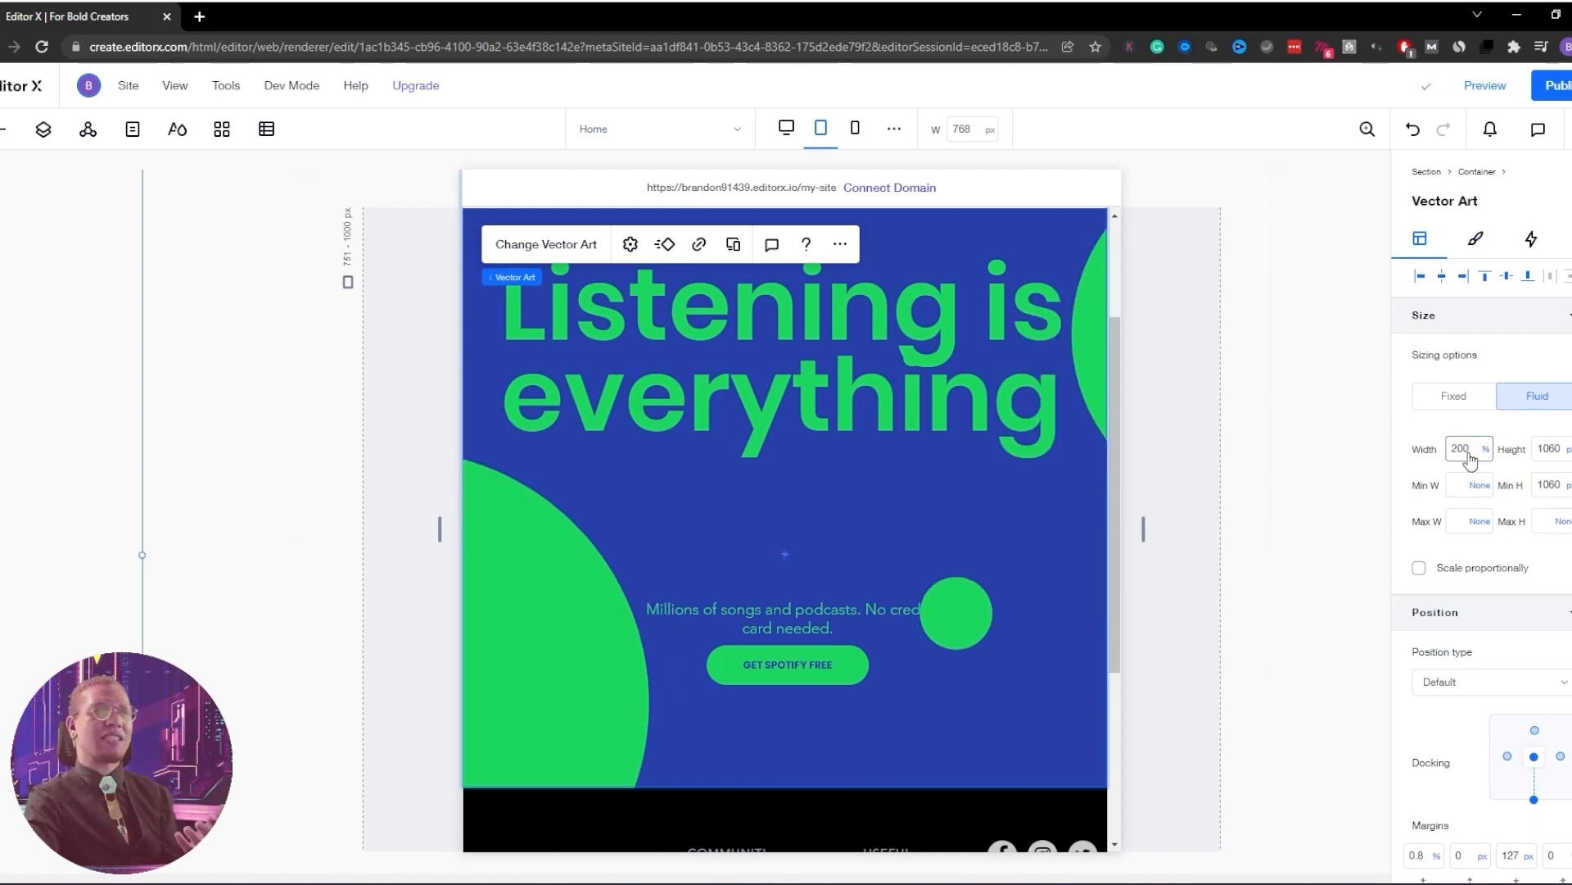
mouse_move(583, 600)
left_mouse_down()
mouse_move(631, 509)
mouse_move(667, 631)
mouse_move(665, 708)
mouse_move(582, 656)
mouse_move(495, 685)
mouse_move(573, 688)
mouse_move(631, 752)
mouse_move(761, 541)
mouse_move(573, 583)
left_mouse_up()
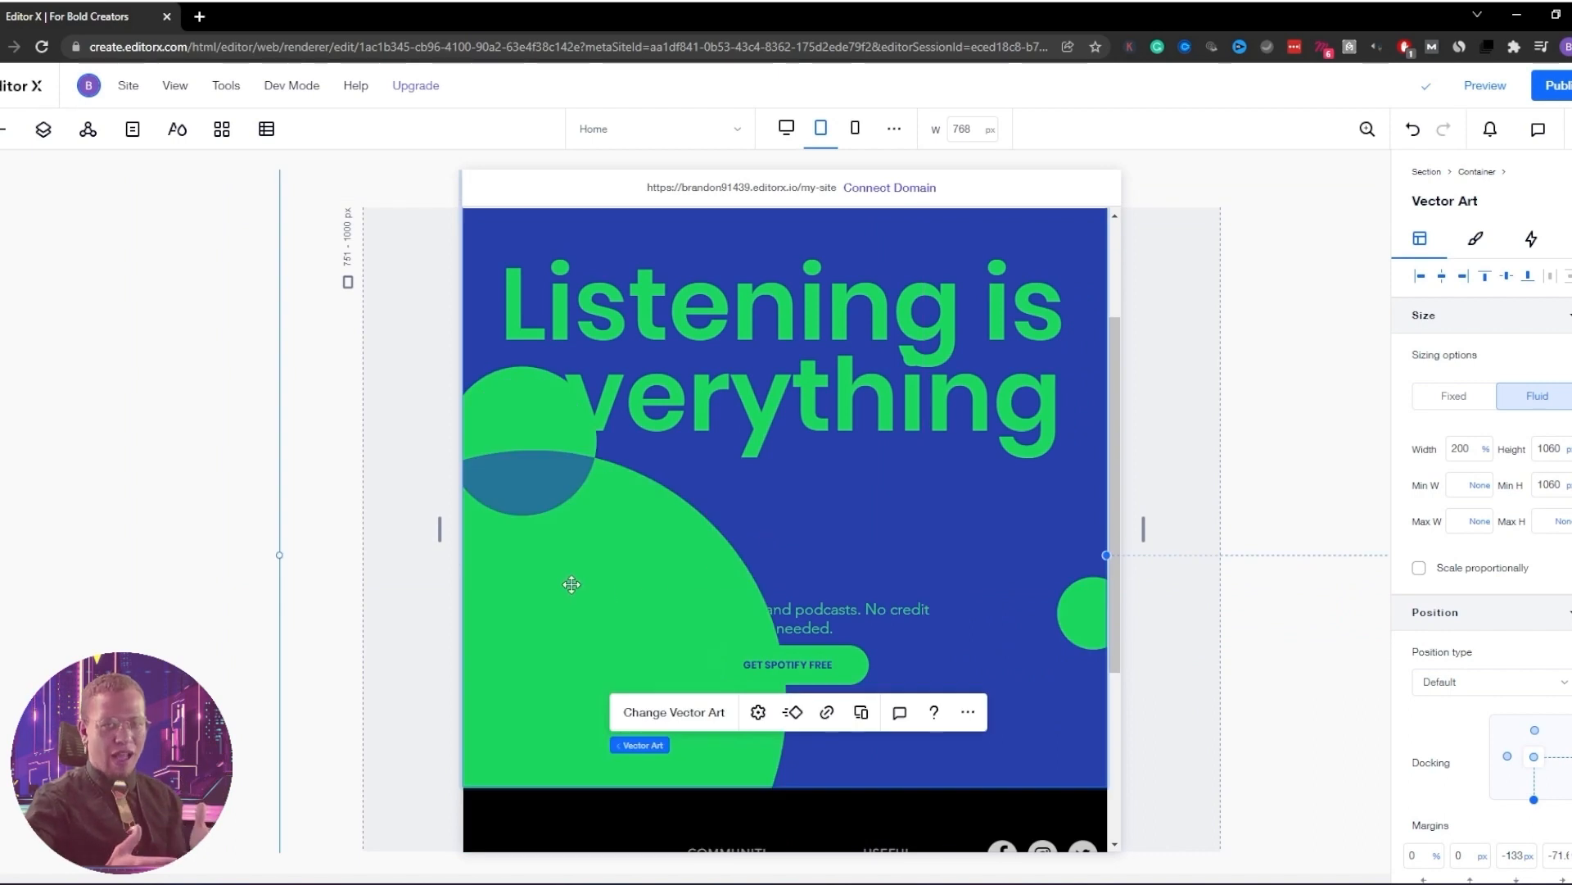
Rotate the green-circle artwork by 5 degrees
scroll(647, 492, "down", 2)
scroll(647, 492, "down", 2)
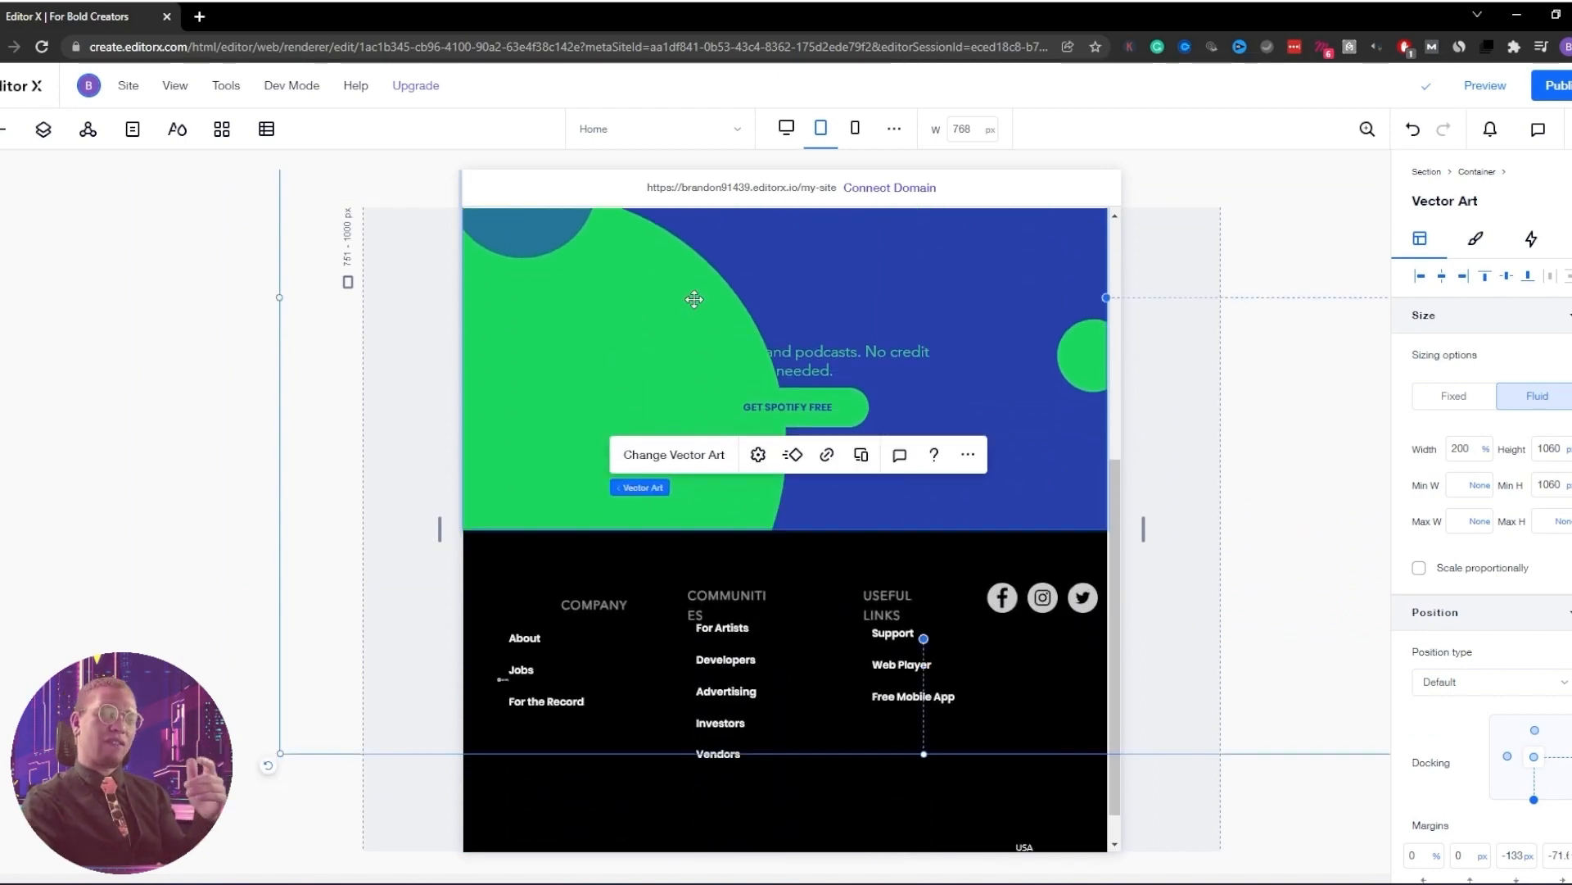
scroll(692, 303, "up", 6)
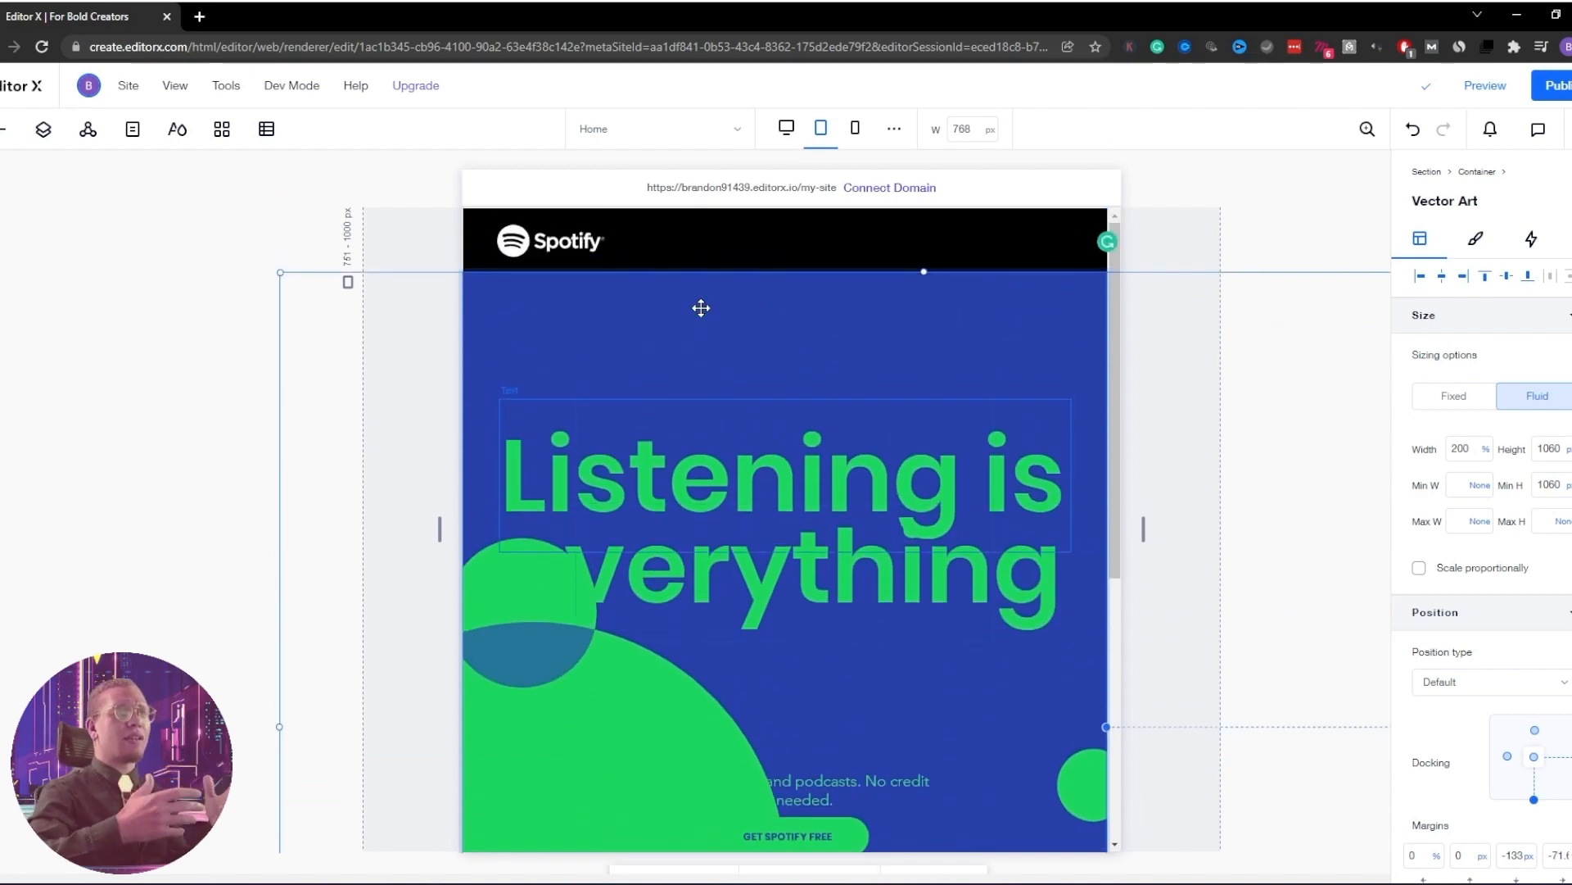
scroll(701, 308, "down", 1)
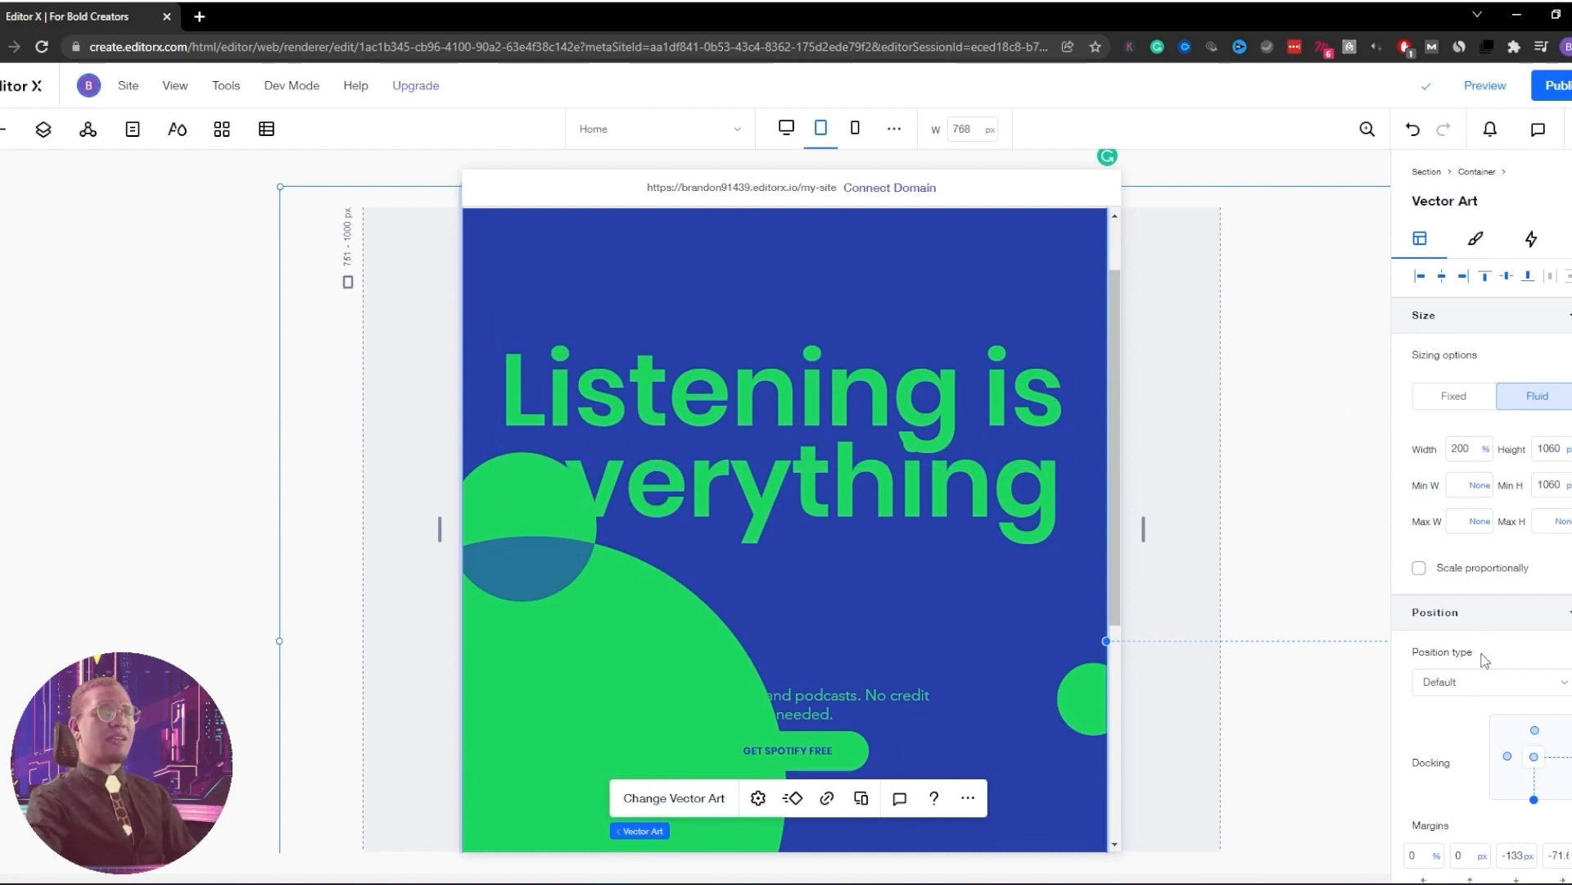
scroll(1488, 670, "down", 2)
scroll(1488, 676, "down", 2)
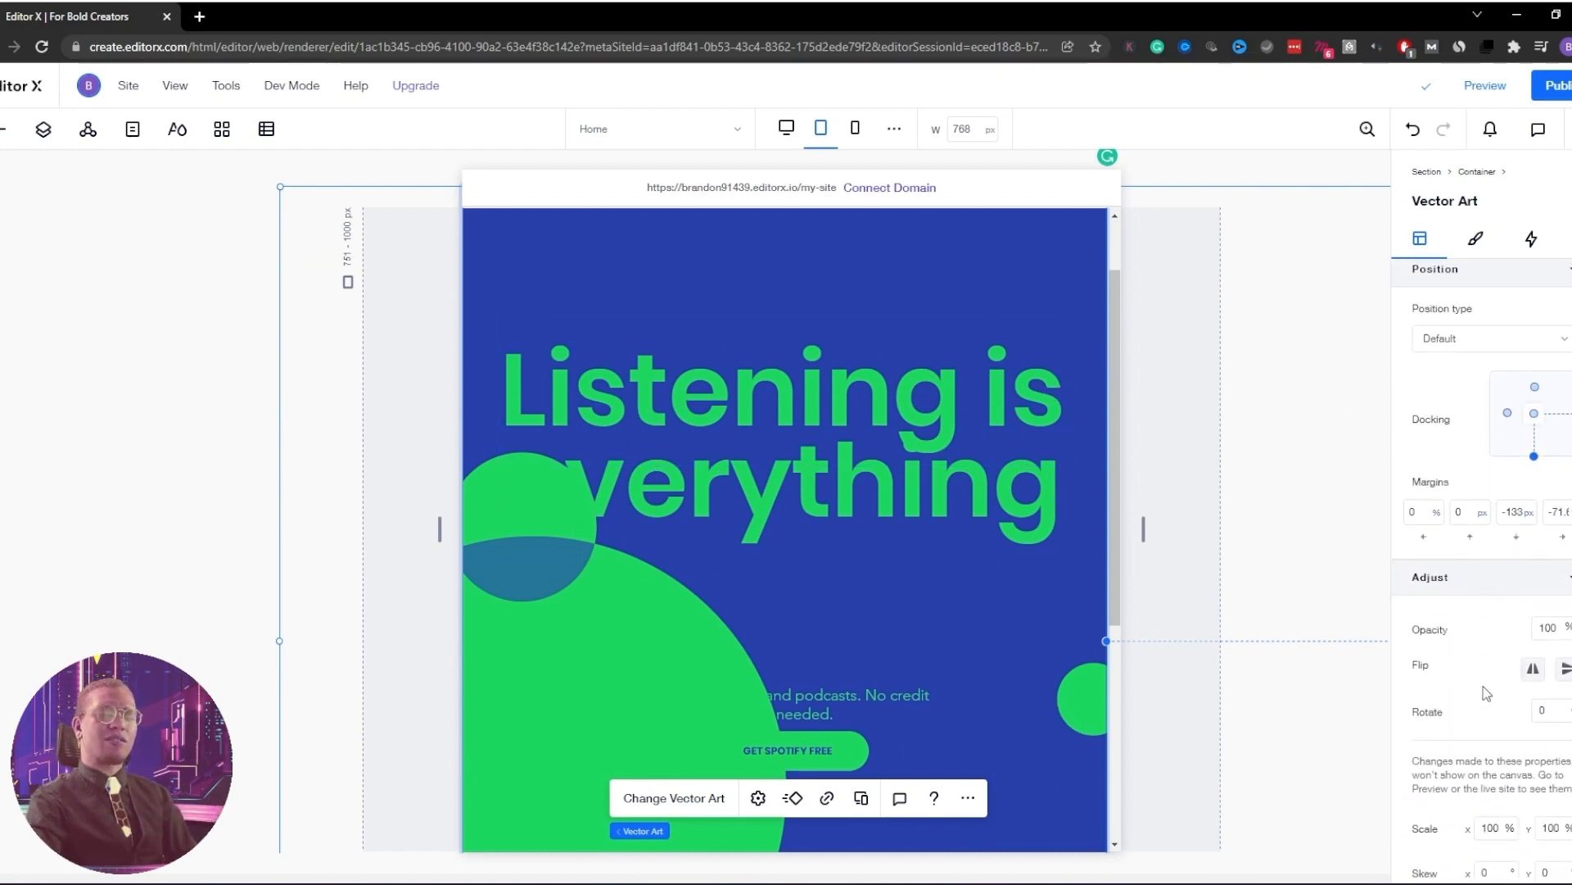
left_click(1556, 715)
type("5")
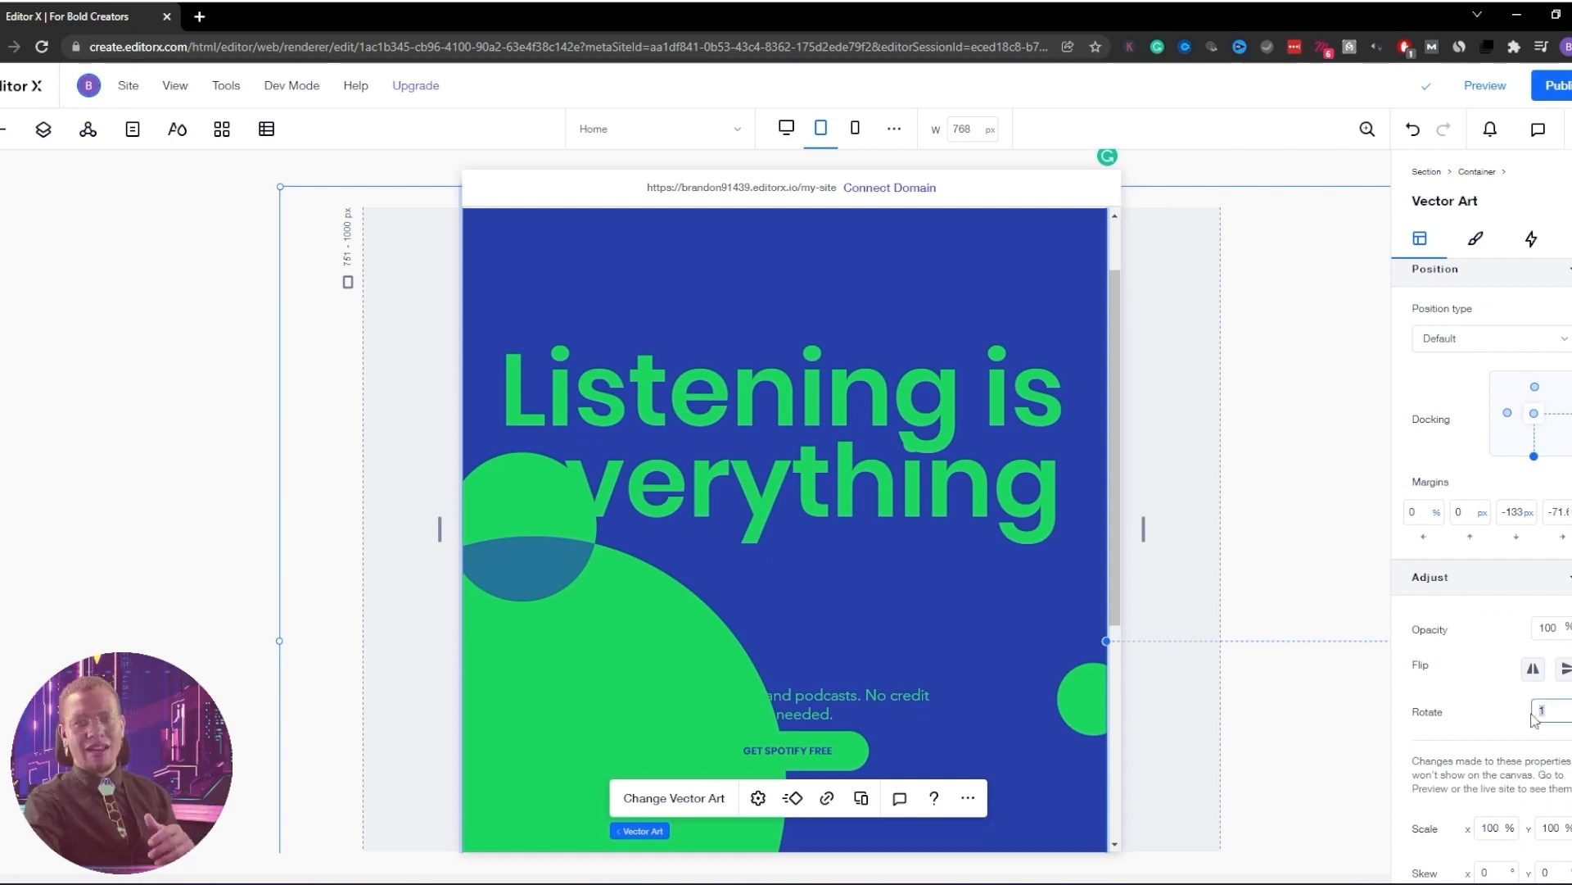
key("Return")
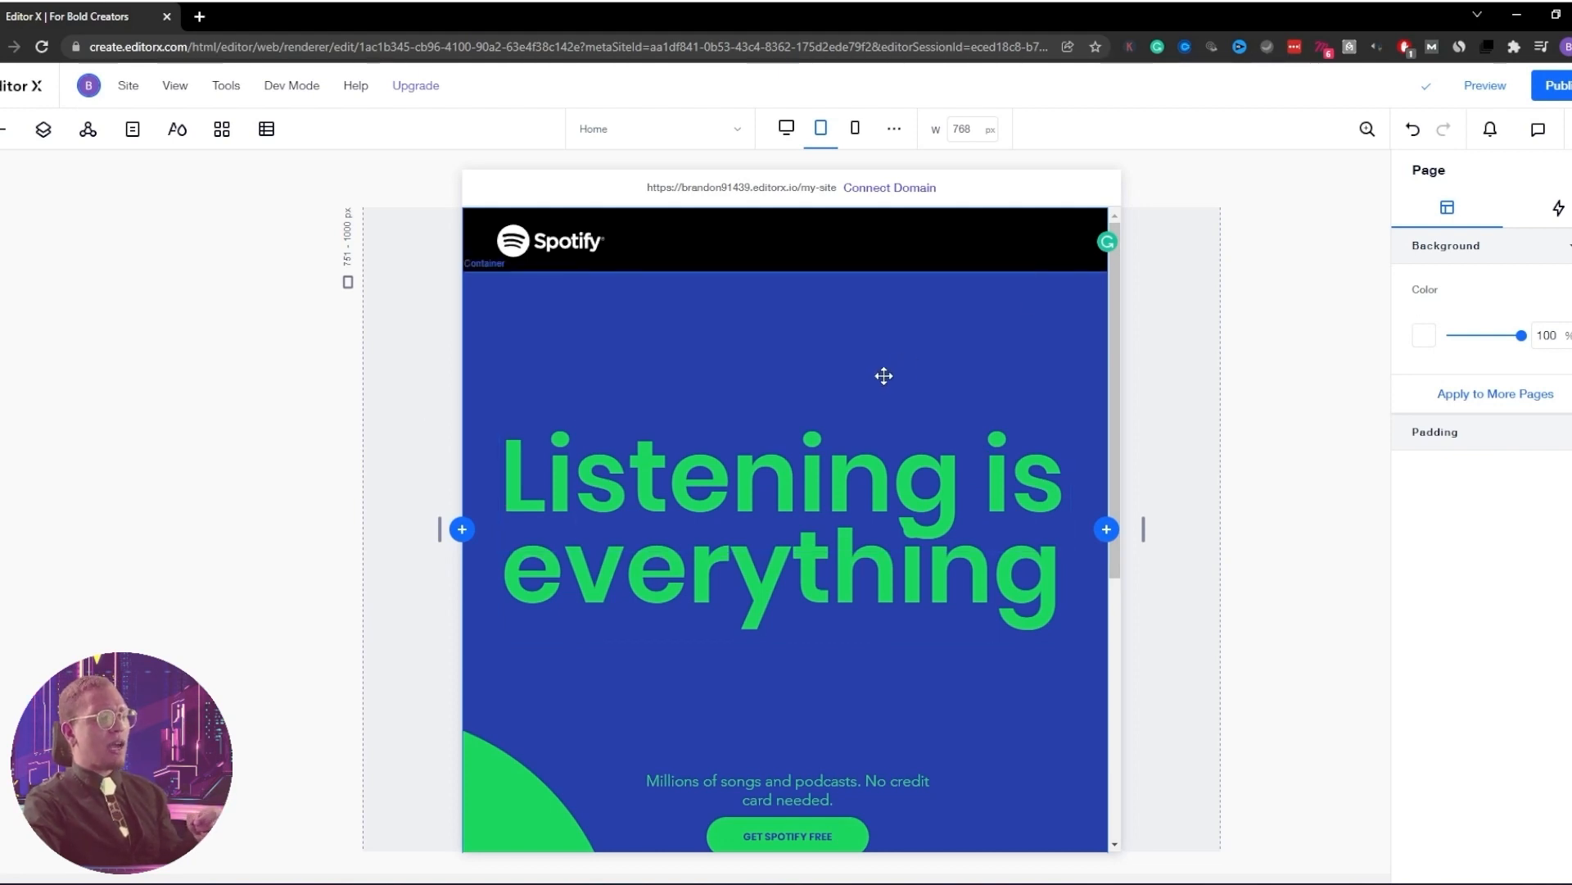
Narrow the Millions of songs paragraph so it wraps onto two lines
left_click(769, 493)
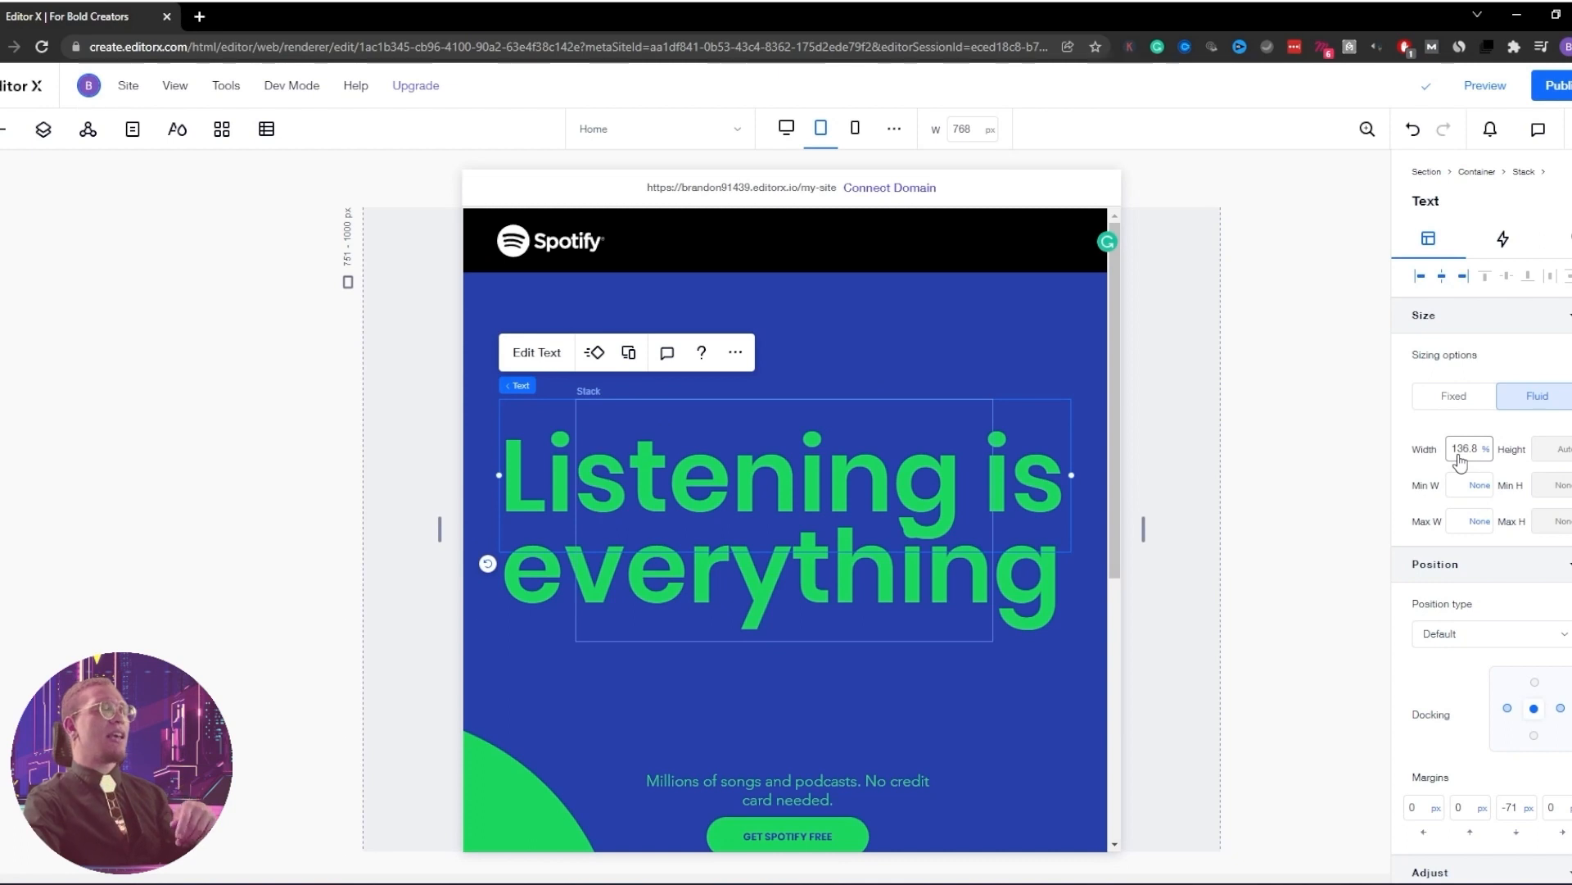
left_click(856, 635)
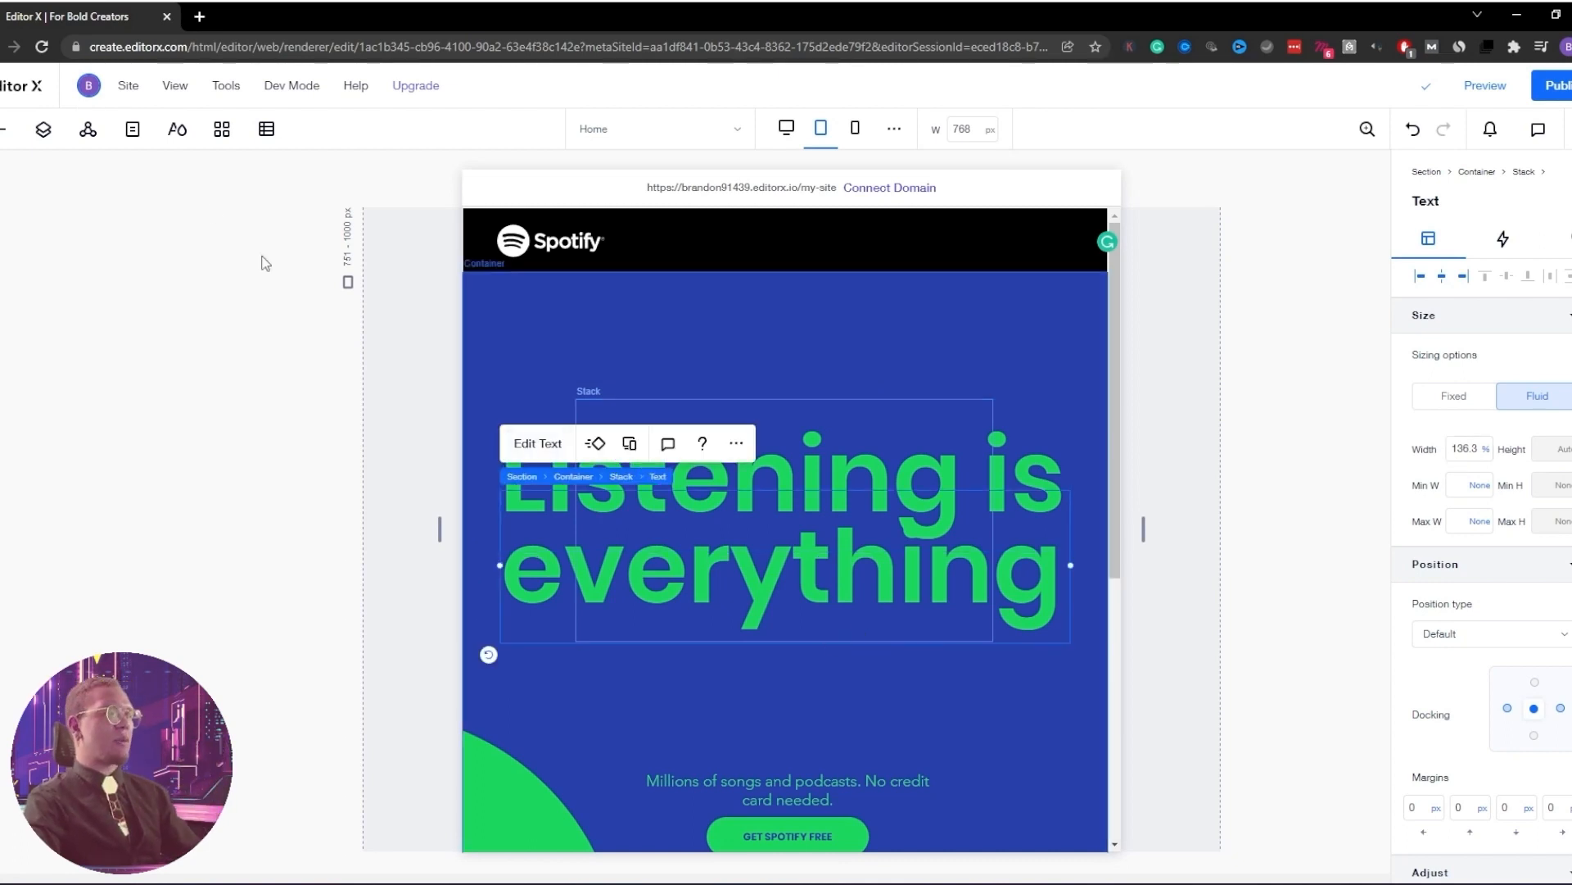
left_click(41, 128)
left_click(42, 374)
left_click(114, 467)
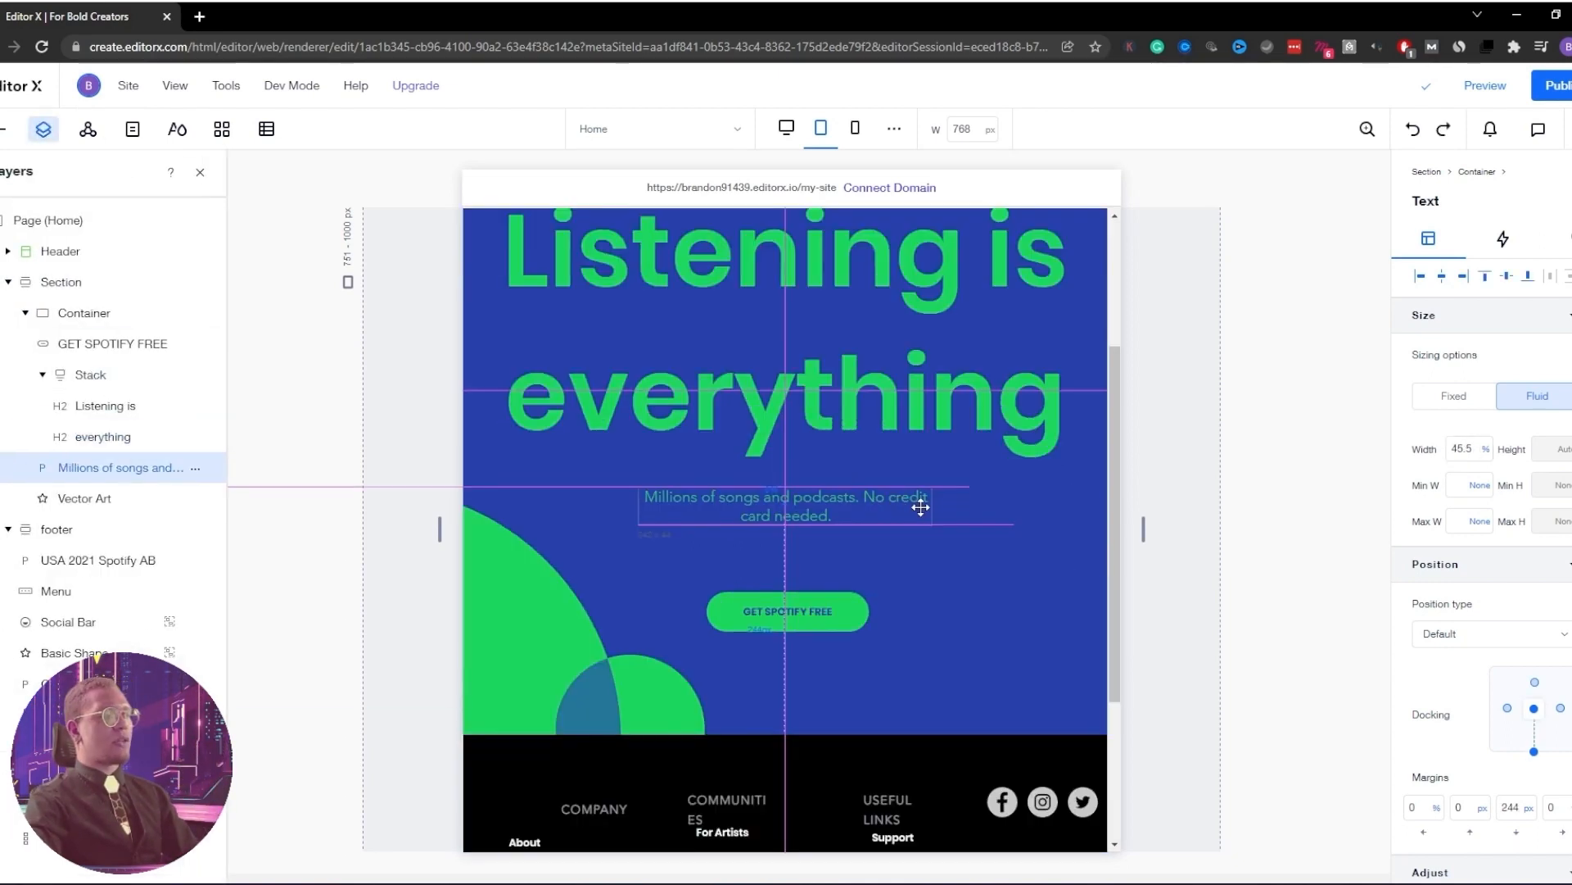
left_click_drag(934, 504, 832, 521)
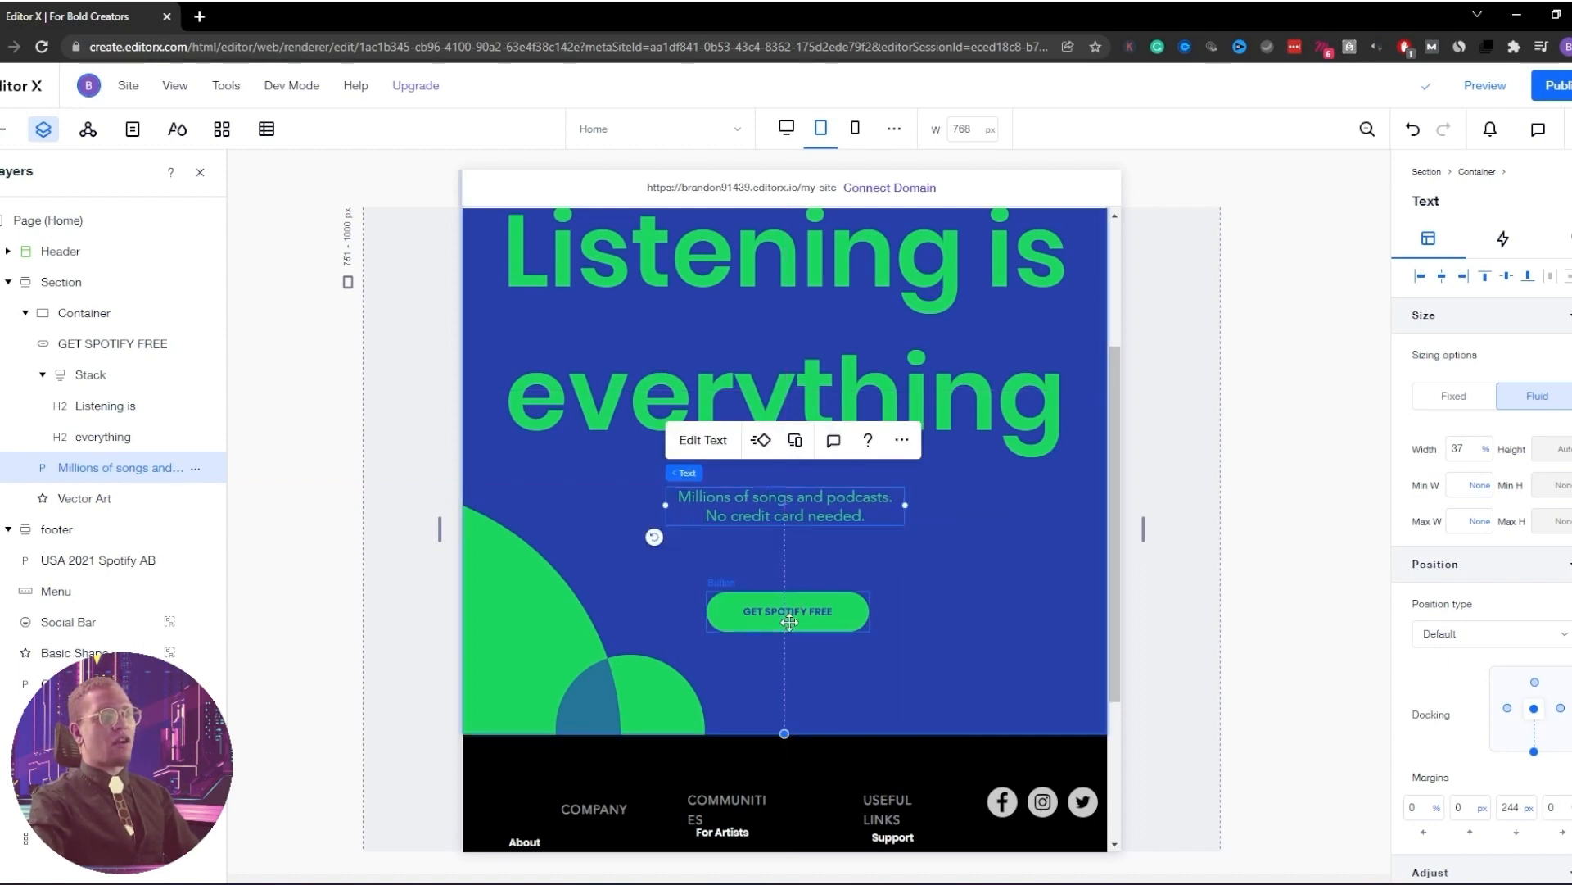
Move the GET SPOTIFY FREE button up beneath the tagline
left_click(793, 619)
left_click_drag(792, 619, 792, 572)
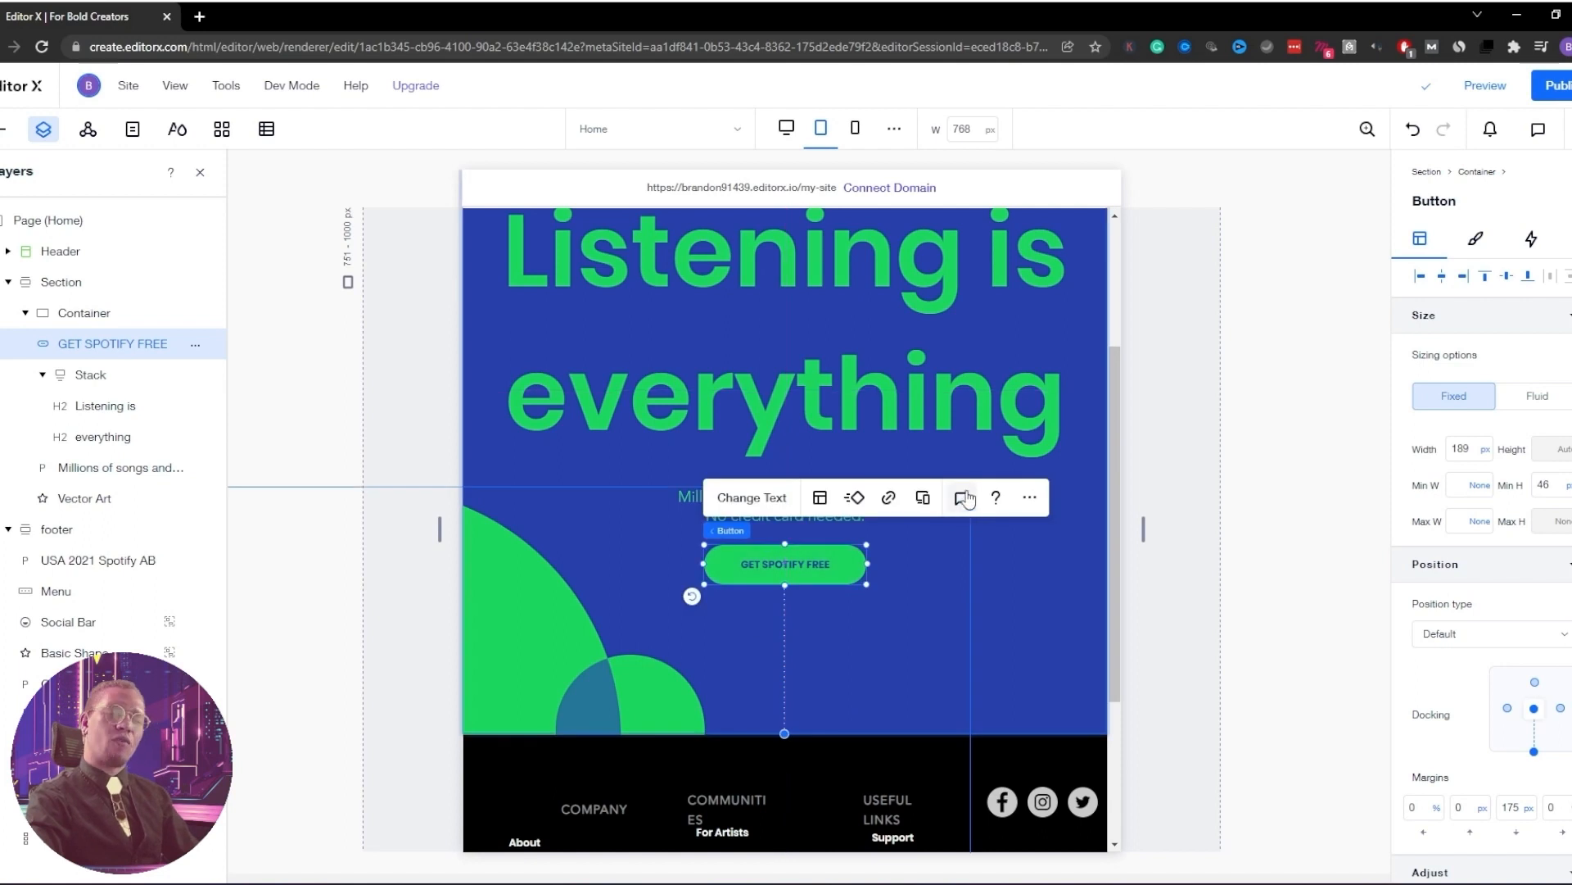
scroll(968, 495, "up", 3)
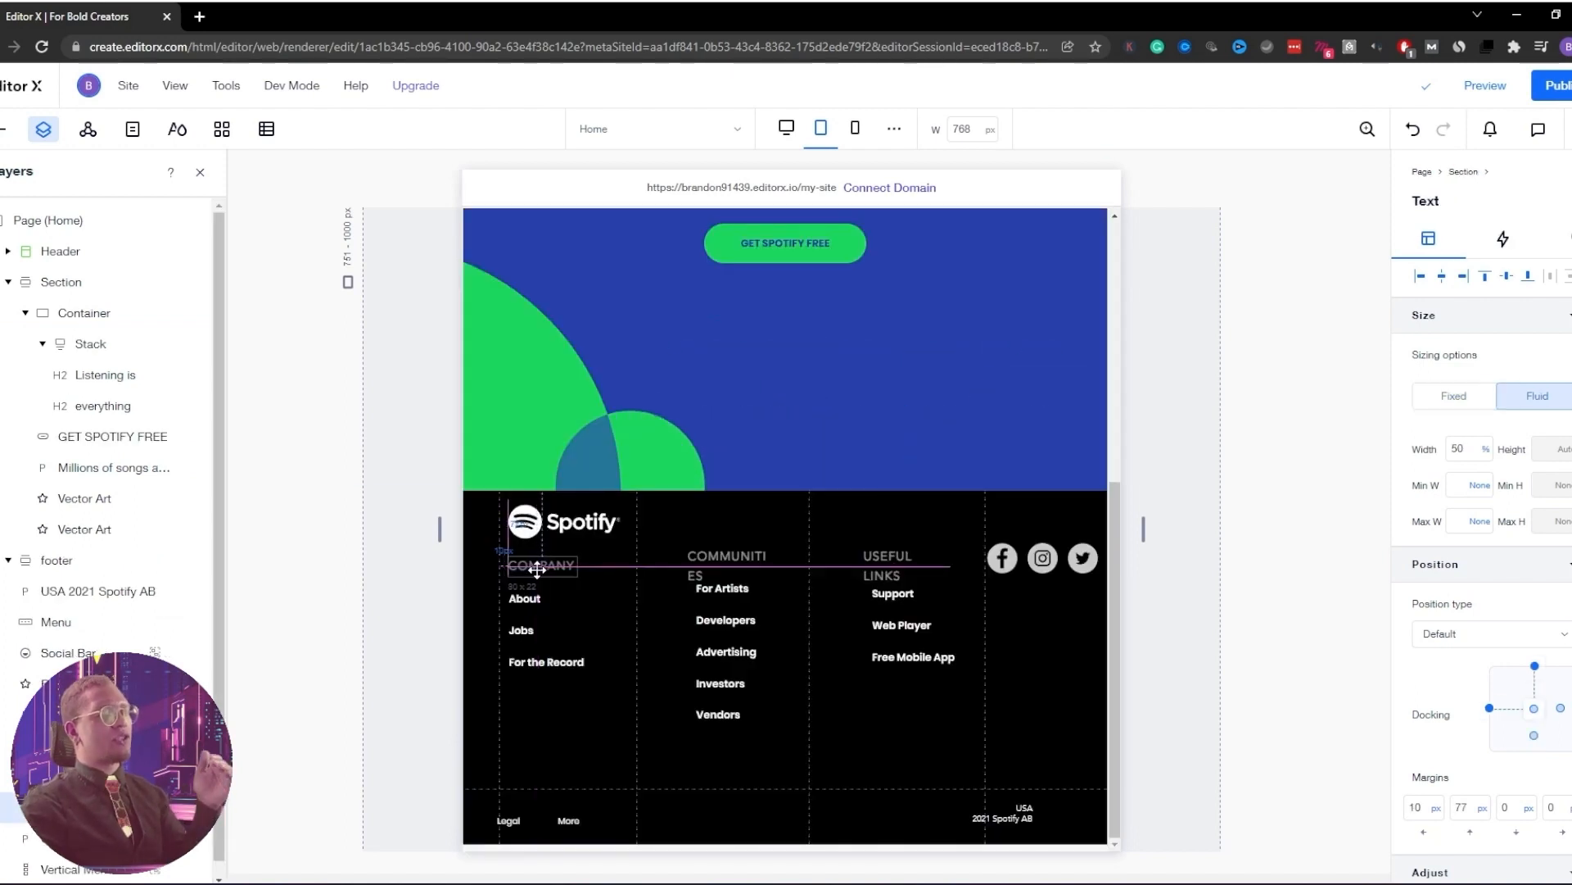
Reposition the COMMUNITIES and COMPANY headings and nudge the Spotify logo in the tablet footer
left_click_drag(707, 559, 792, 565)
left_click(713, 563)
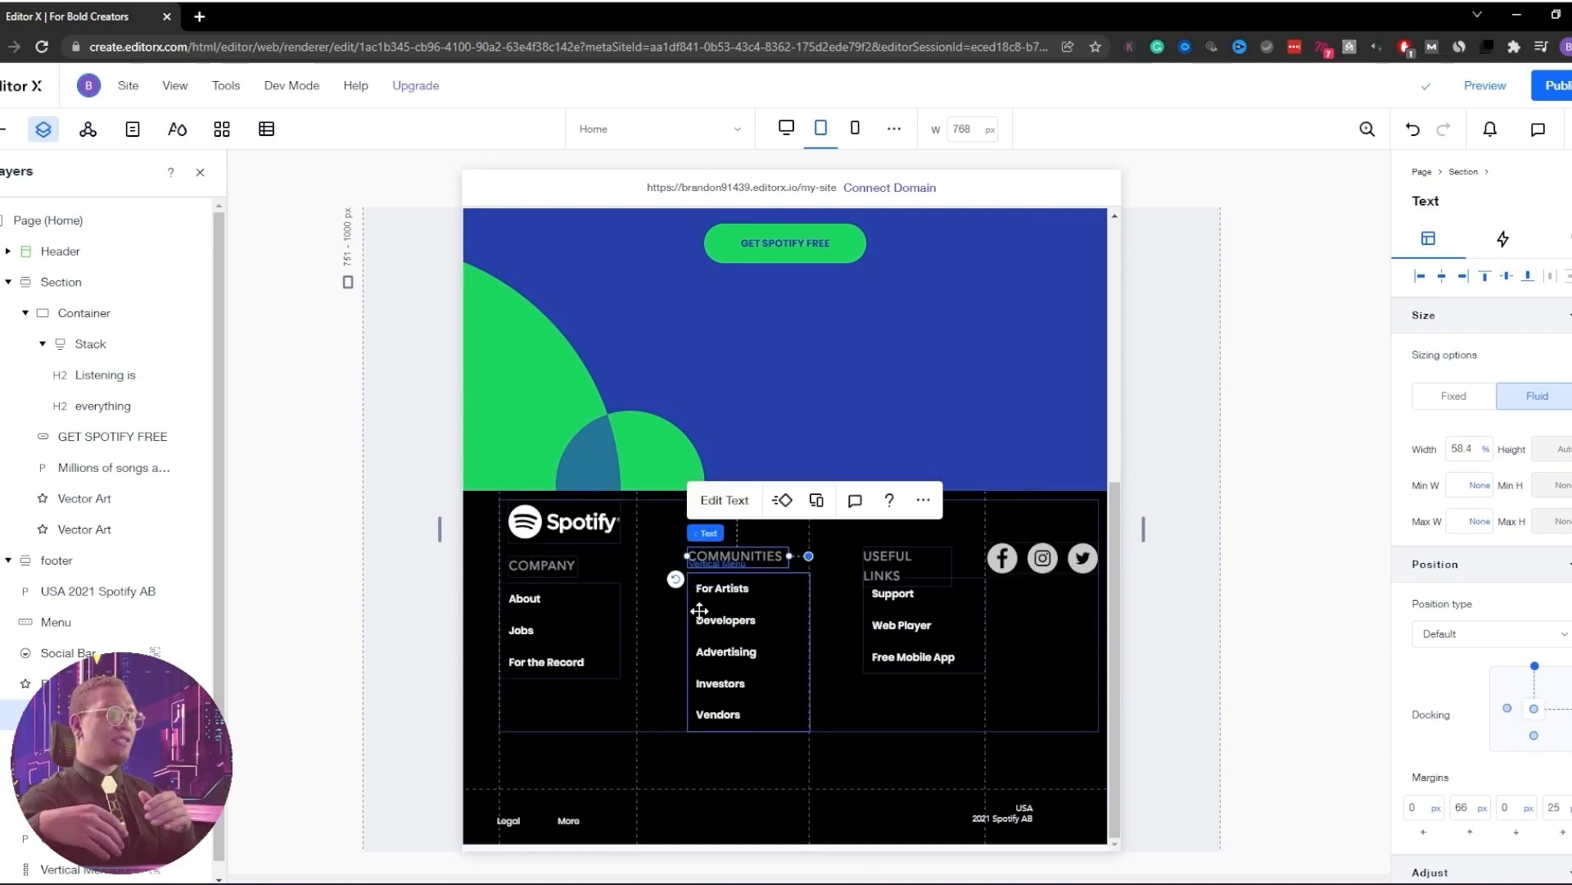
left_click(511, 589)
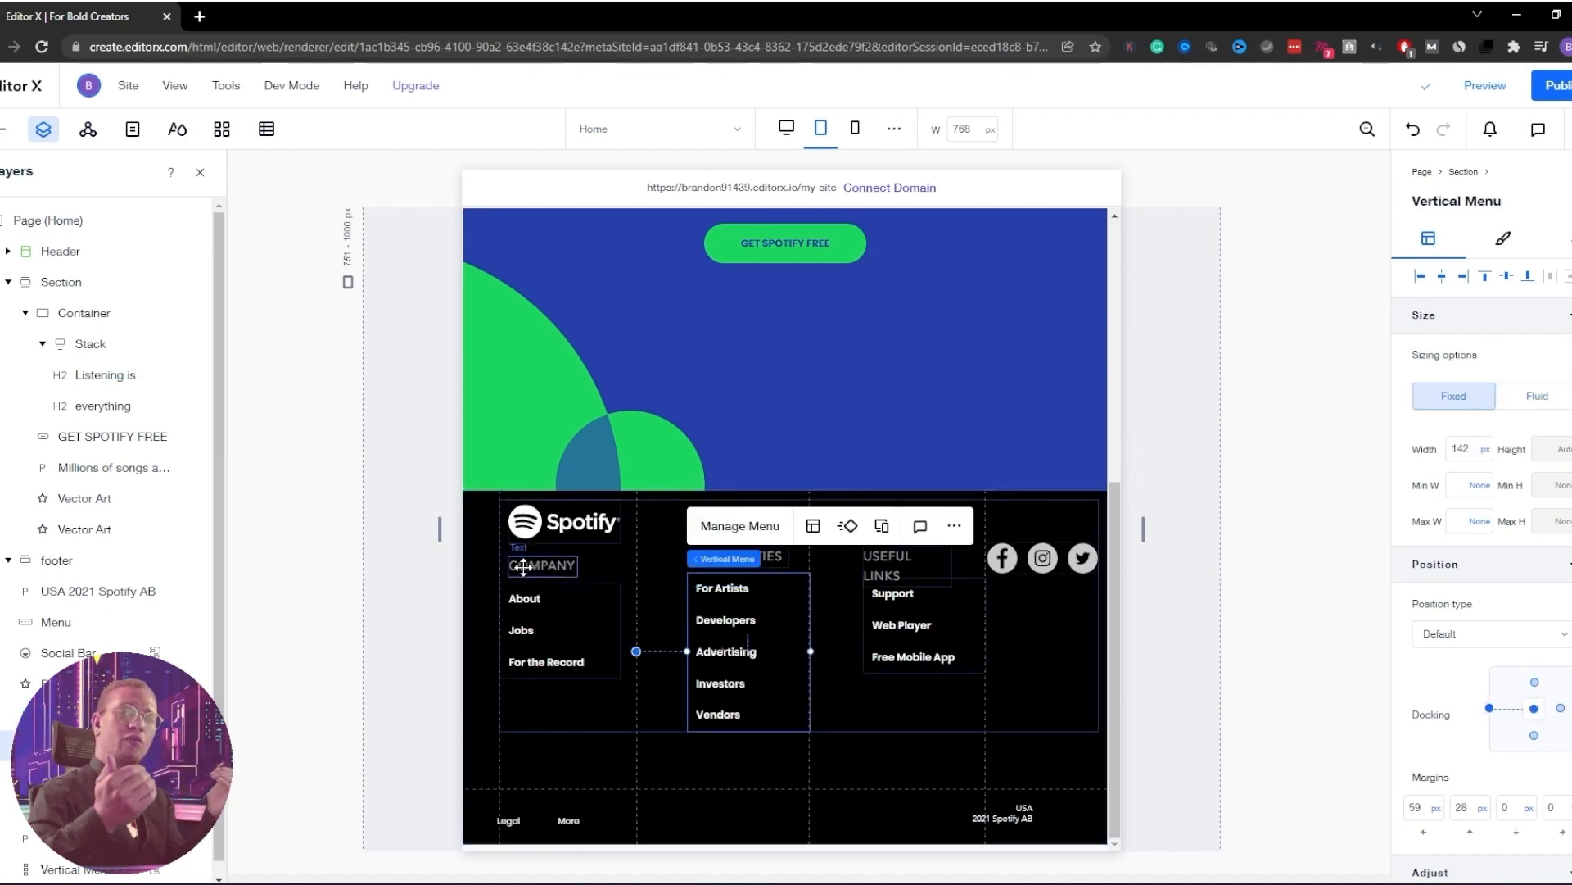
left_click(532, 565)
left_click_drag(532, 567, 539, 565)
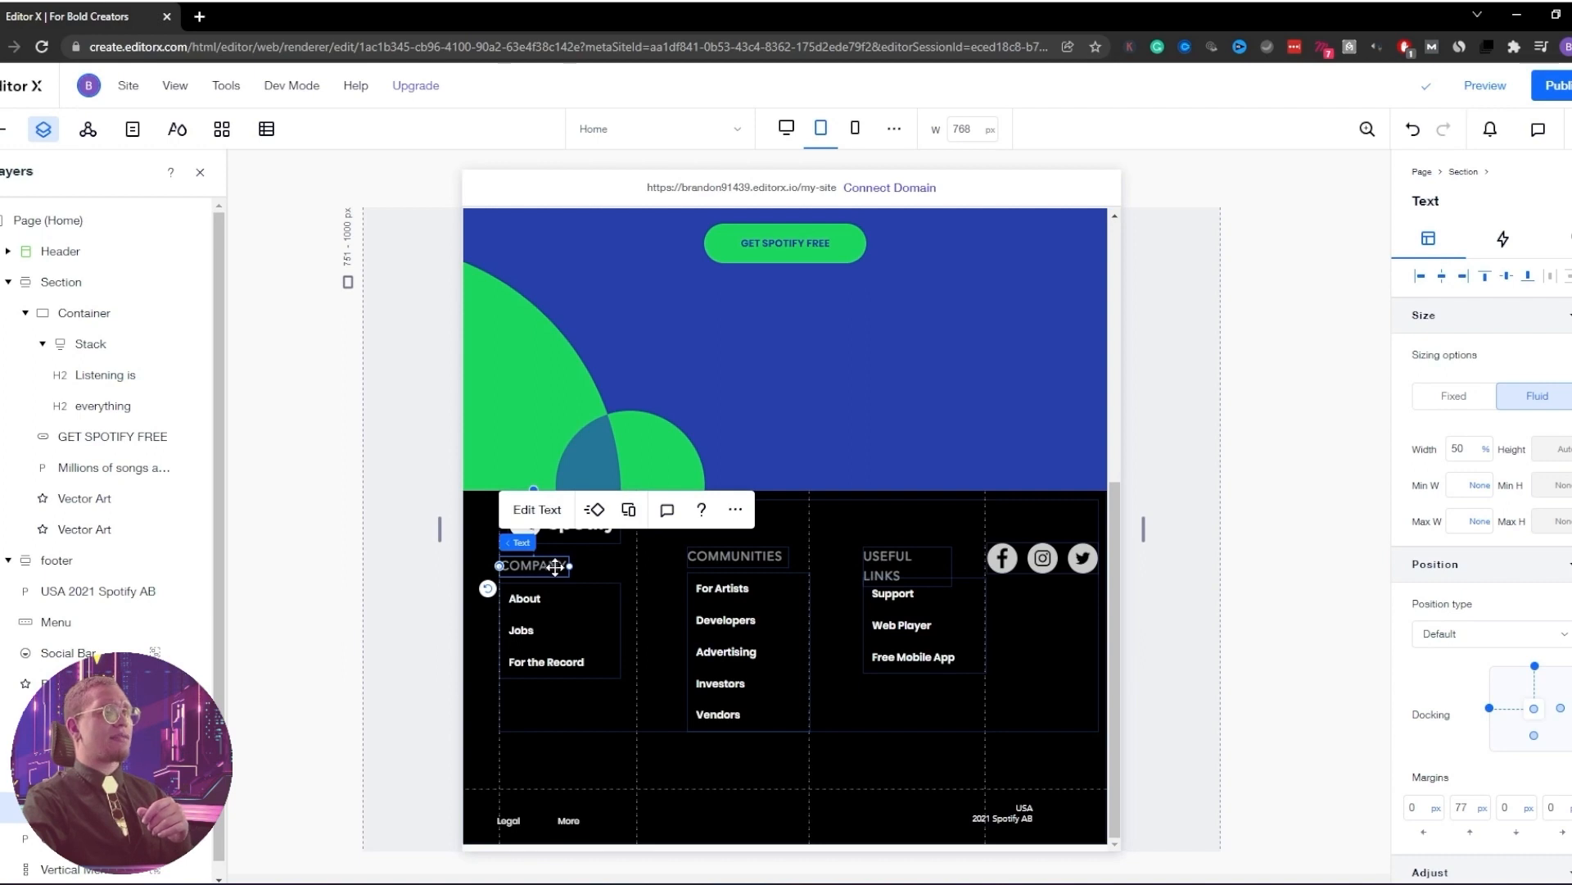
left_click(577, 534)
left_click_drag(572, 530, 563, 533)
Reposition the middle footer link menu under its COMMUNITIES heading
left_click(713, 600)
left_click(714, 600)
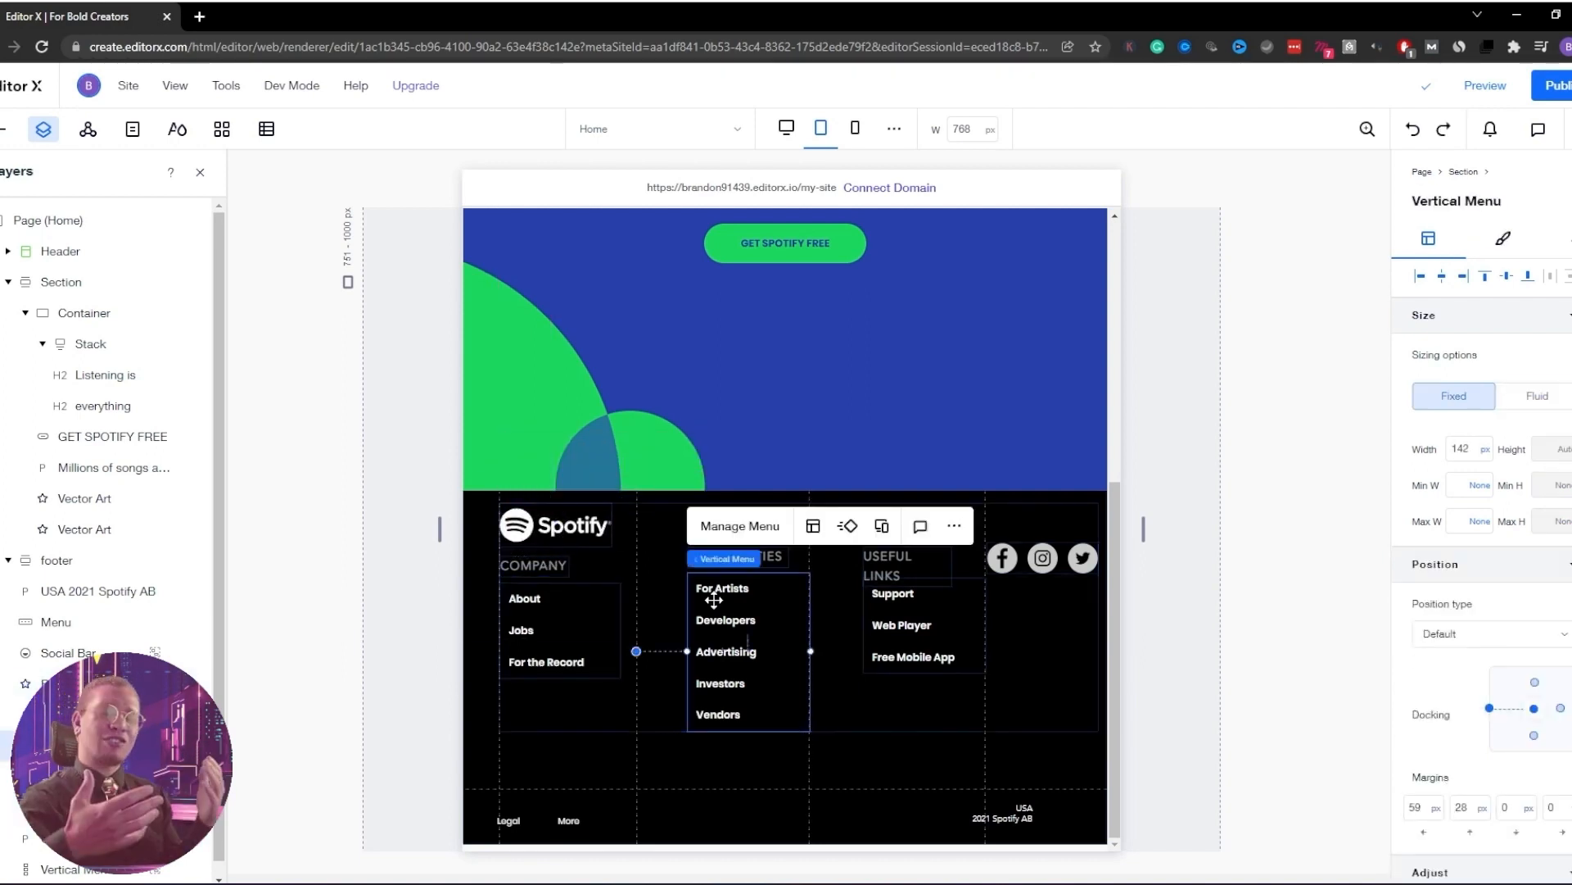
left_click(780, 558)
left_click(724, 606)
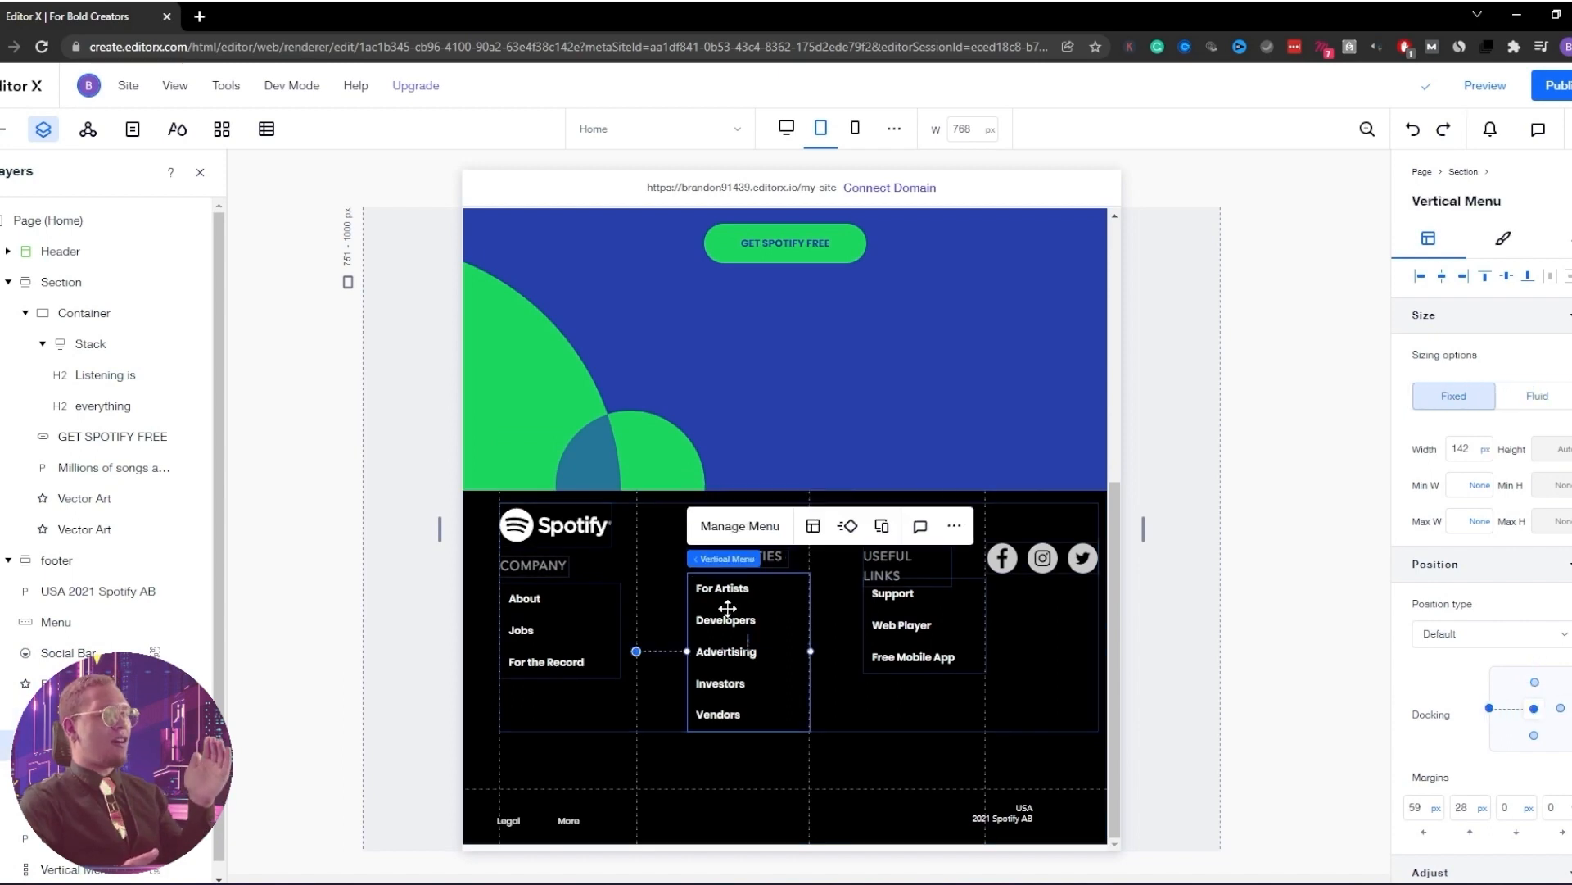
left_click(781, 558)
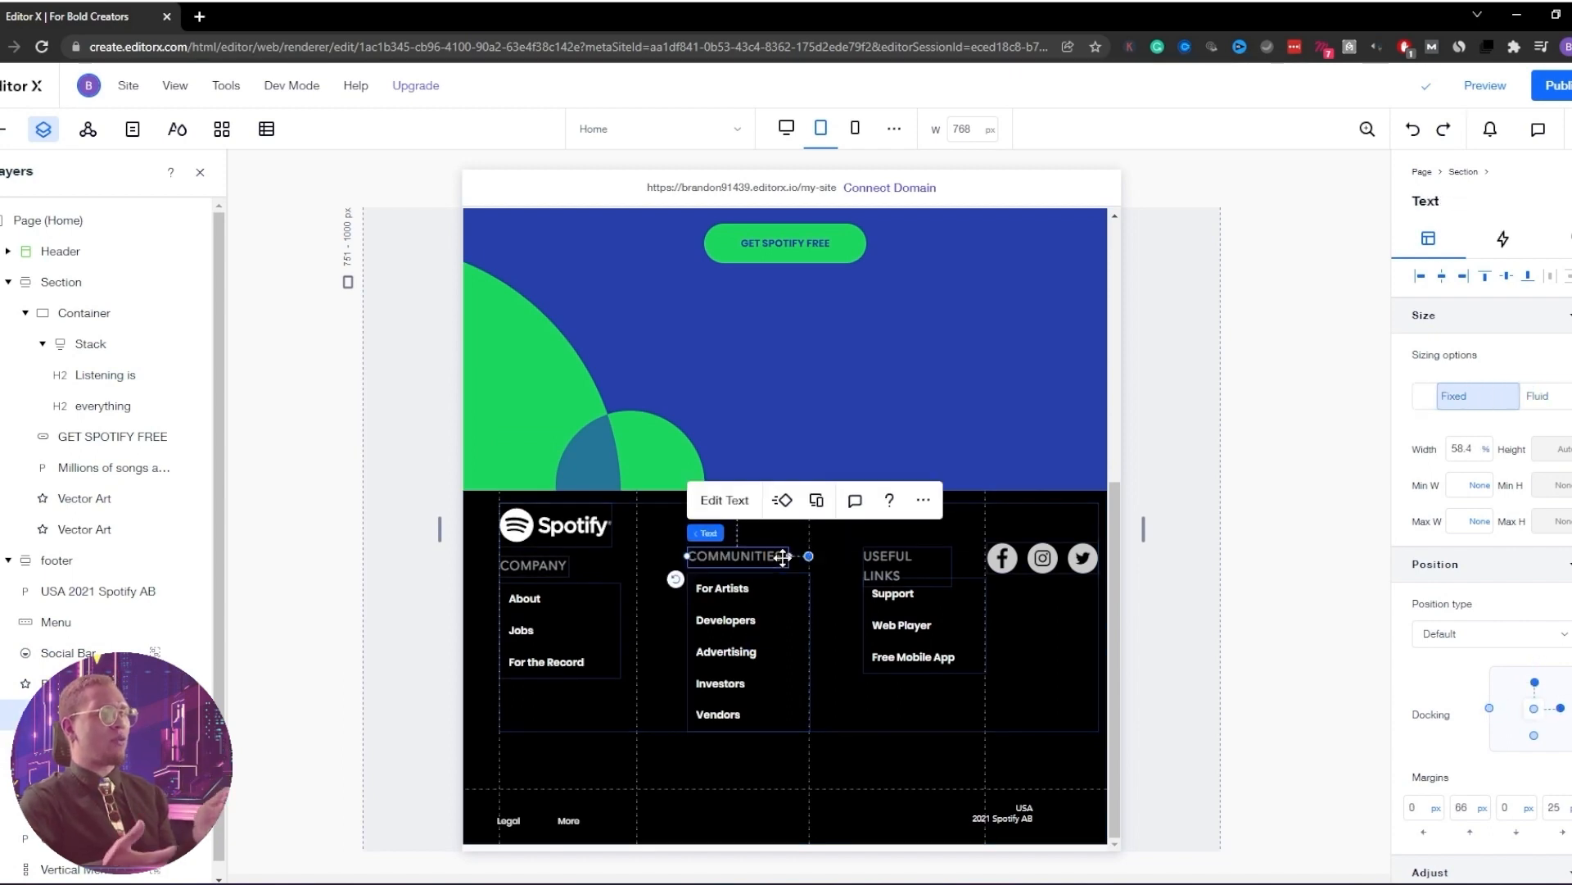
left_click(740, 603)
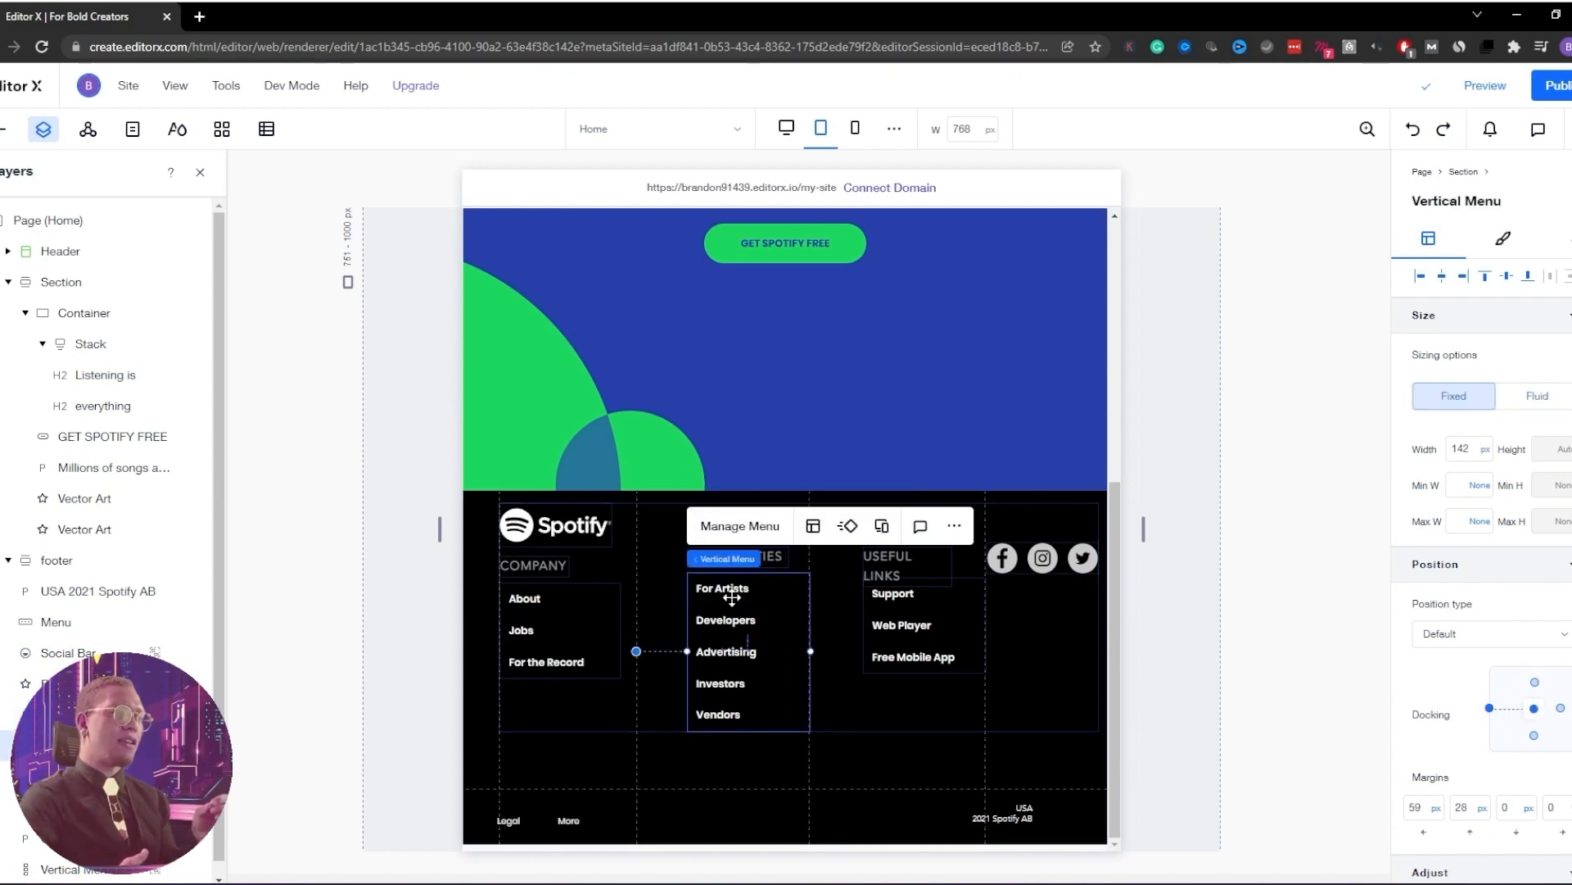
left_click(773, 559)
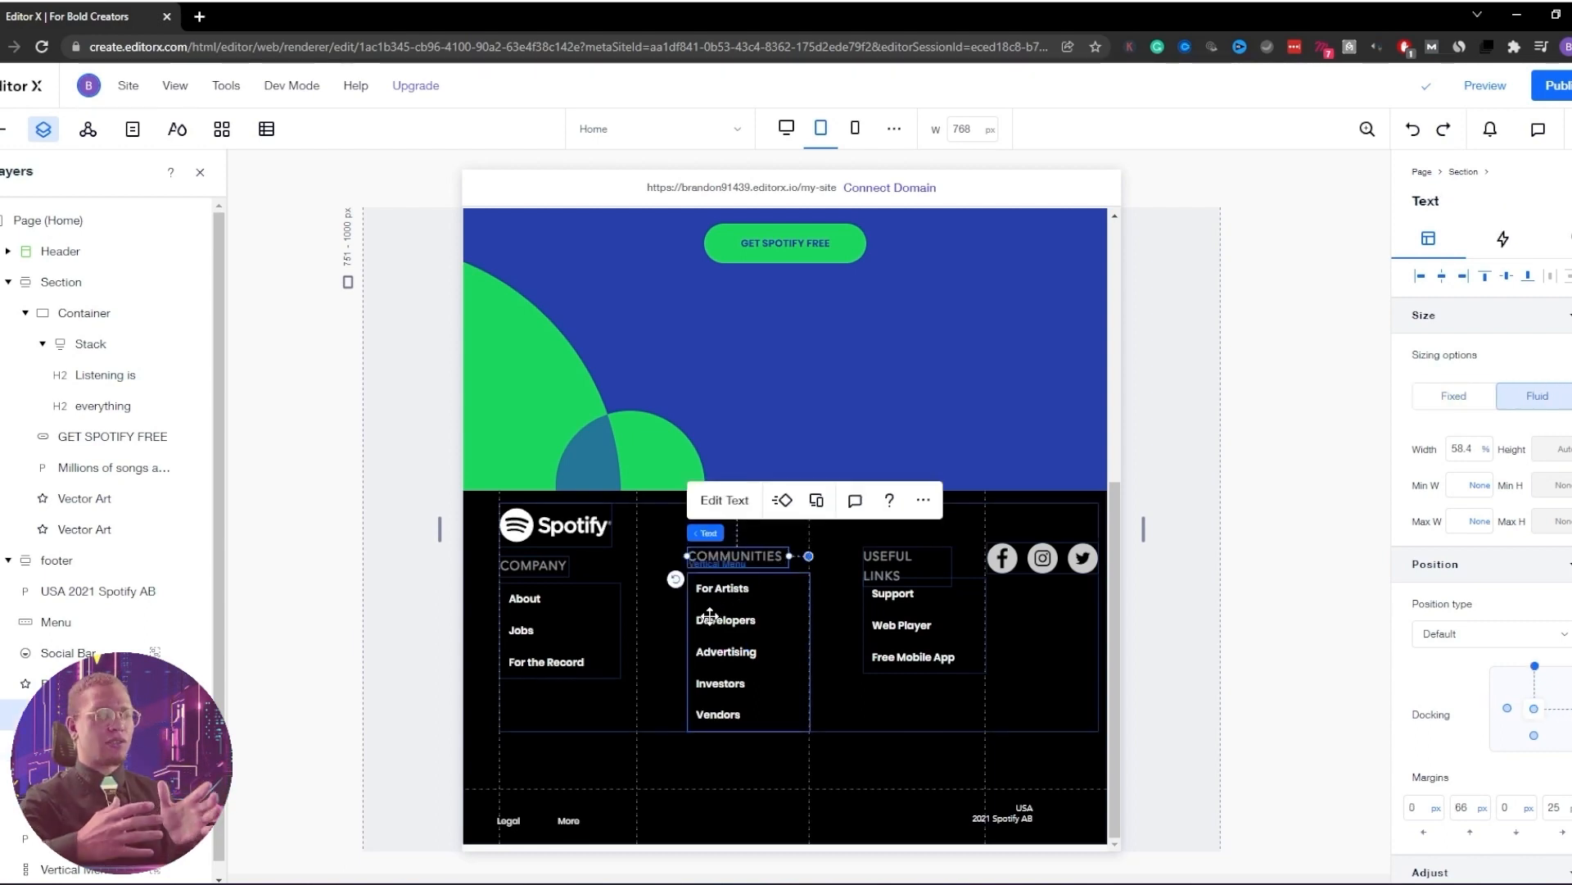
left_click(709, 615)
left_click(675, 528)
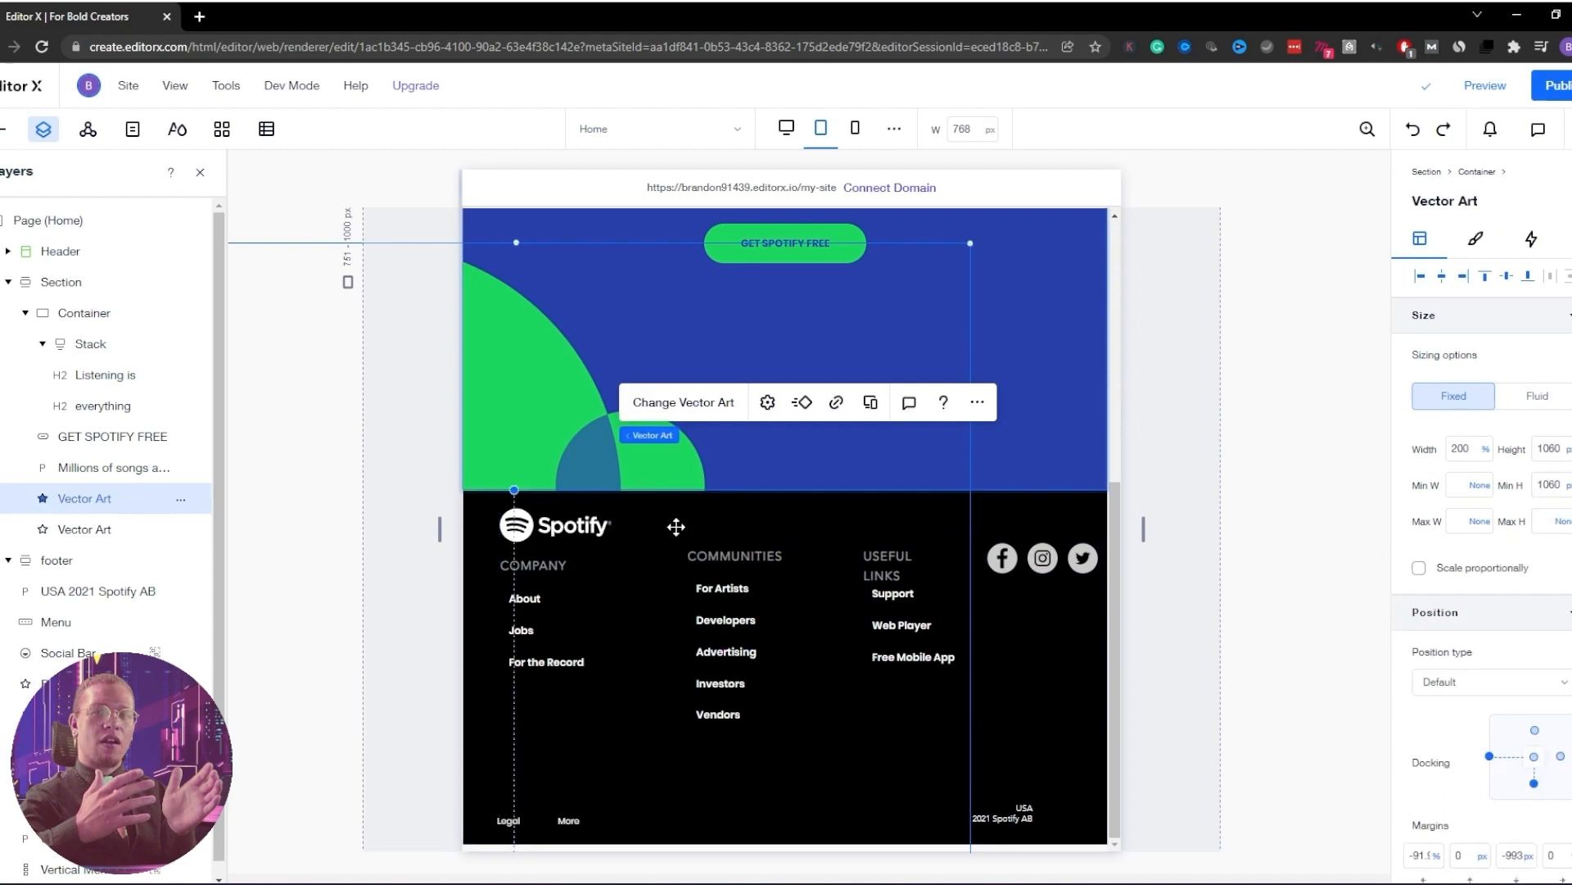
left_click(704, 560)
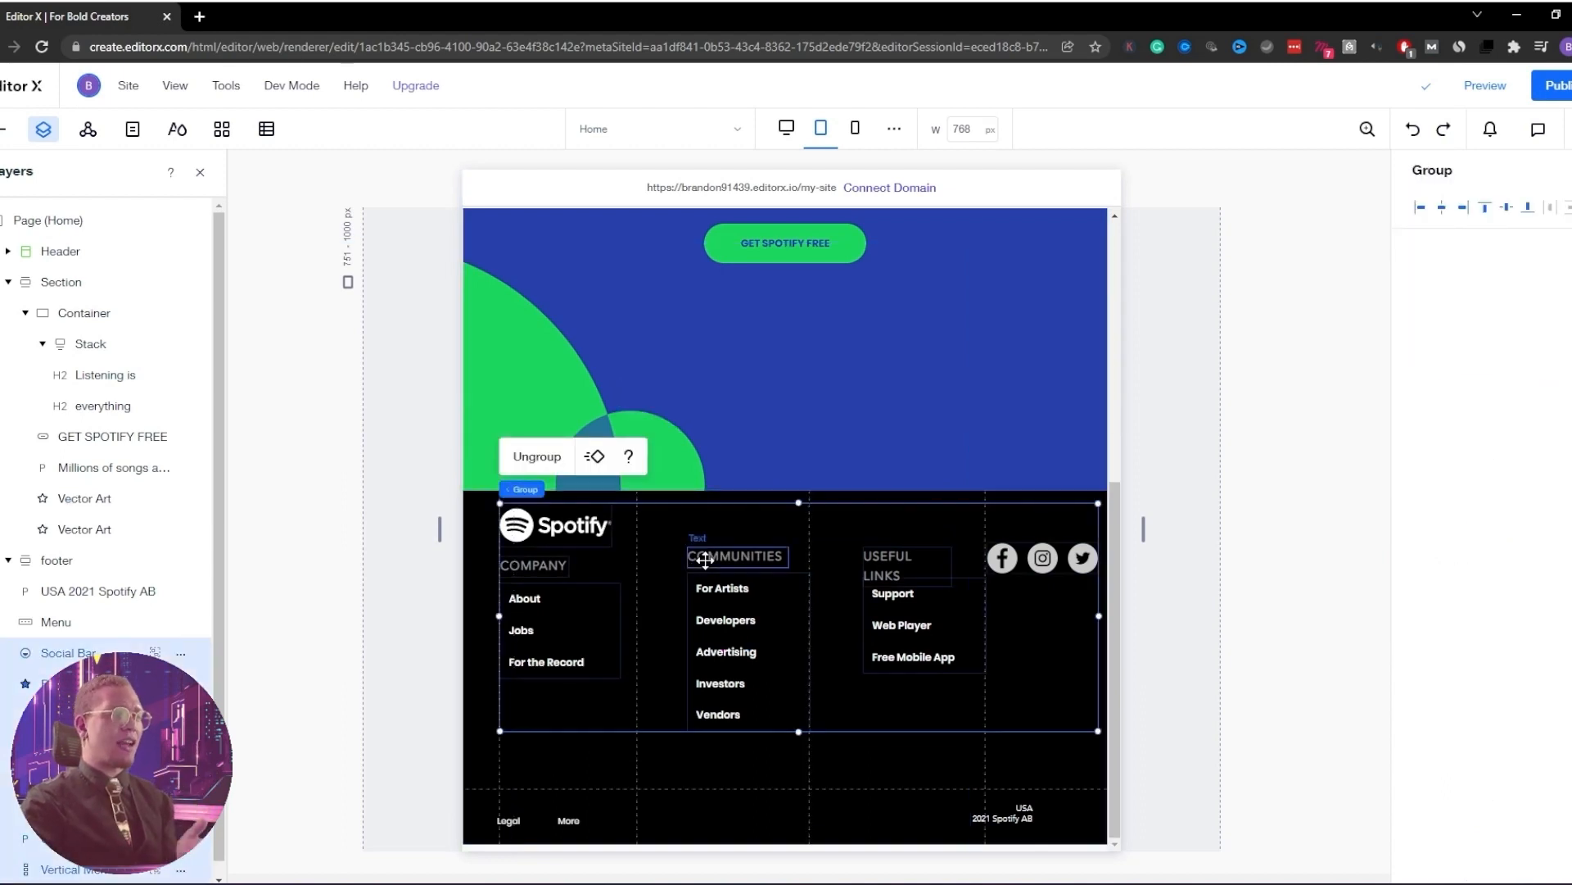
left_click(705, 561)
double_click(706, 561)
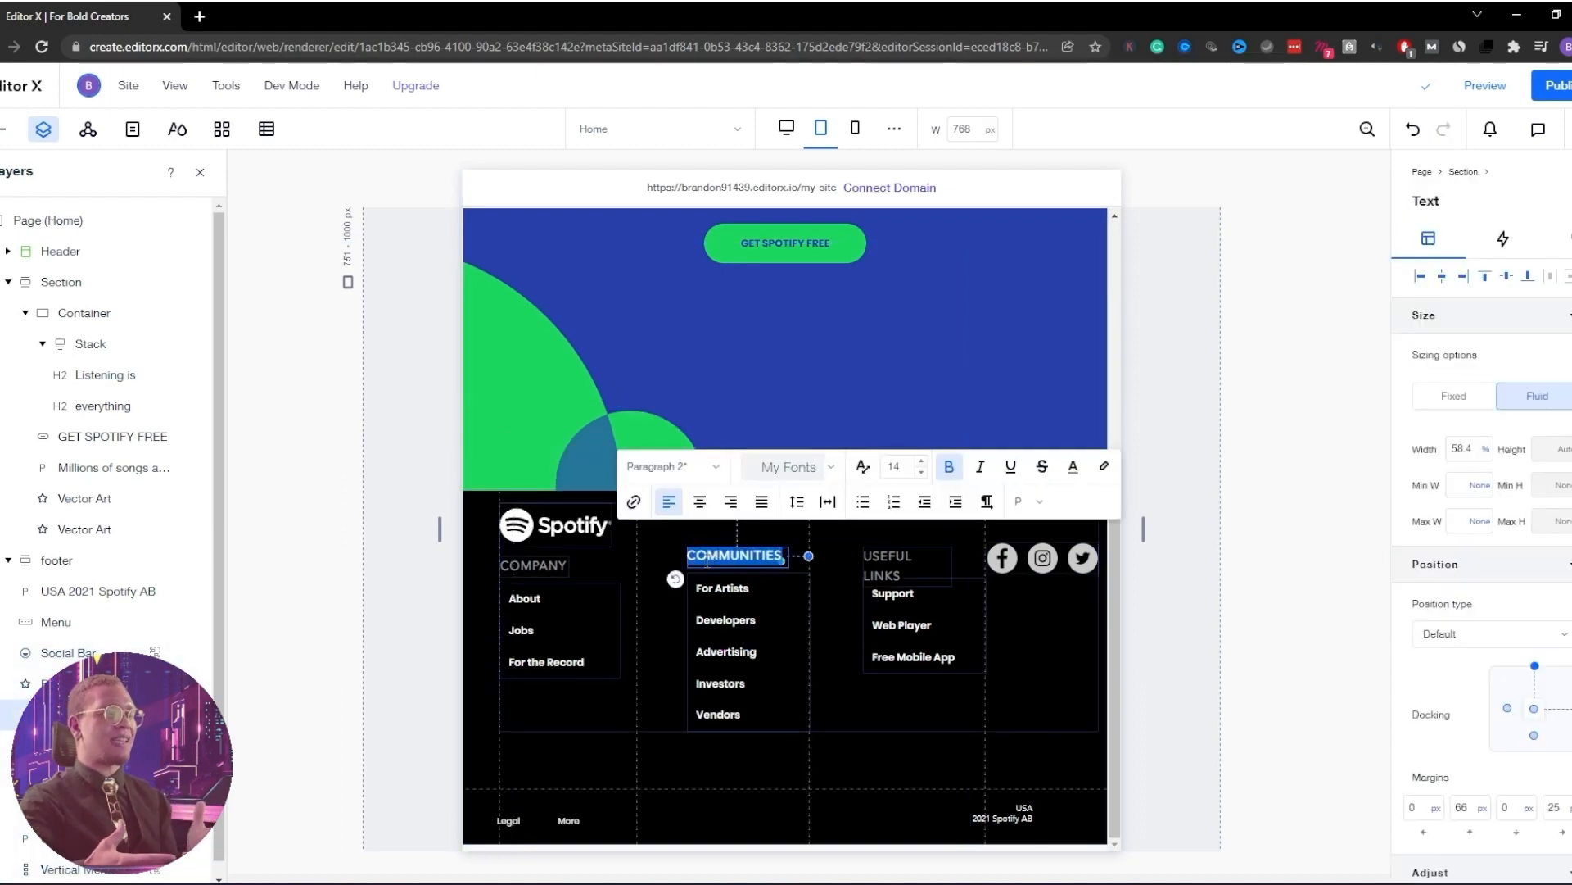
left_click(718, 617)
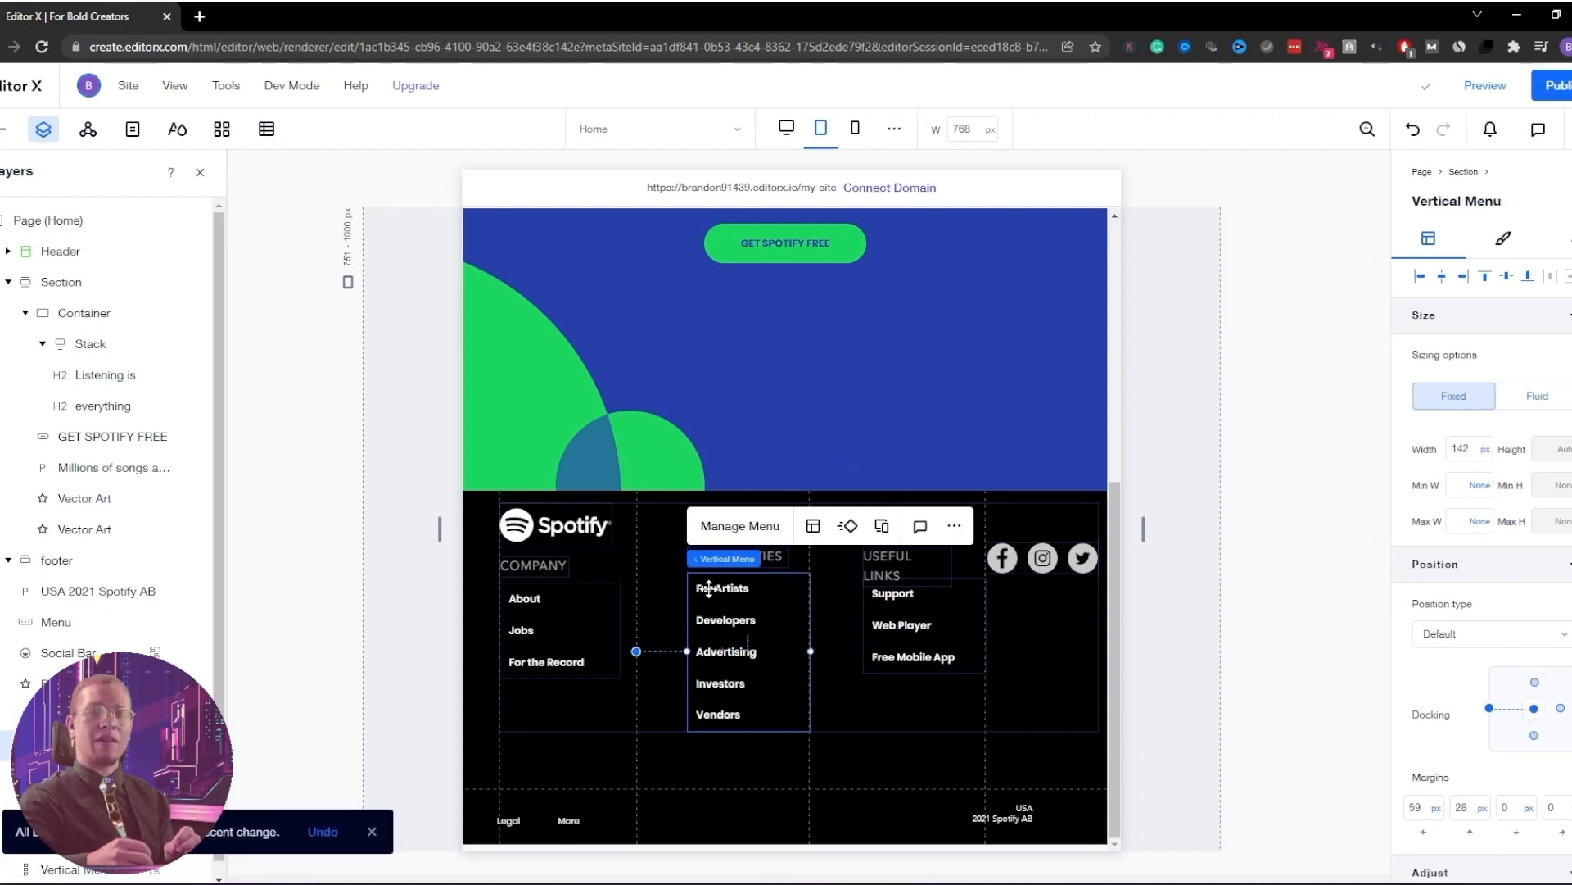
left_click_drag(709, 587, 733, 565)
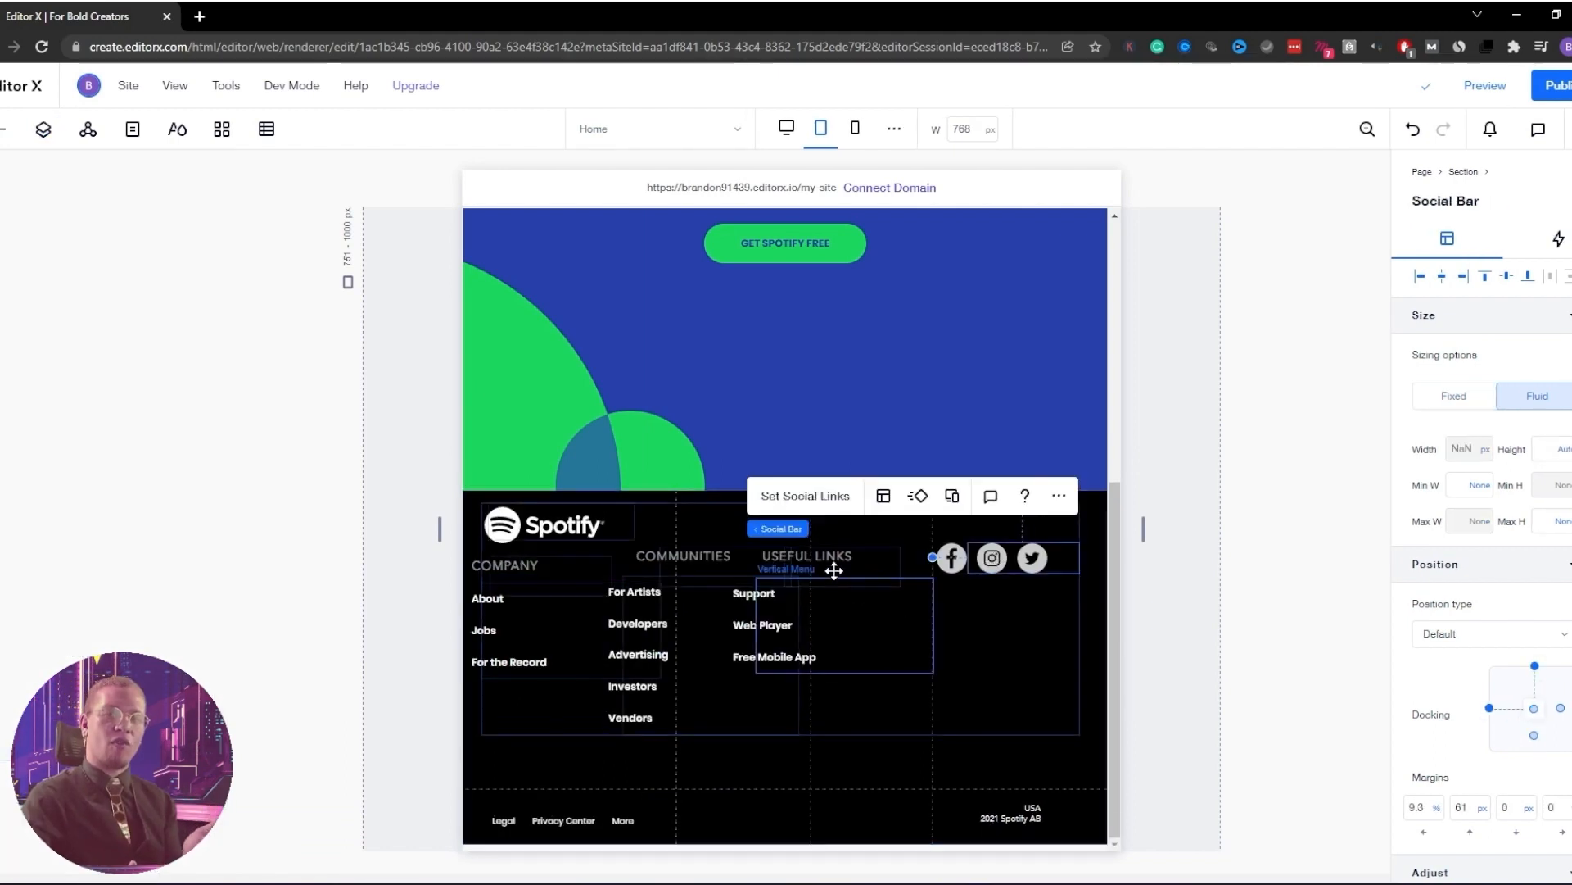
Check the footer group and section layout, then return to the 1808 px desktop view
left_click(551, 529)
left_click(688, 516)
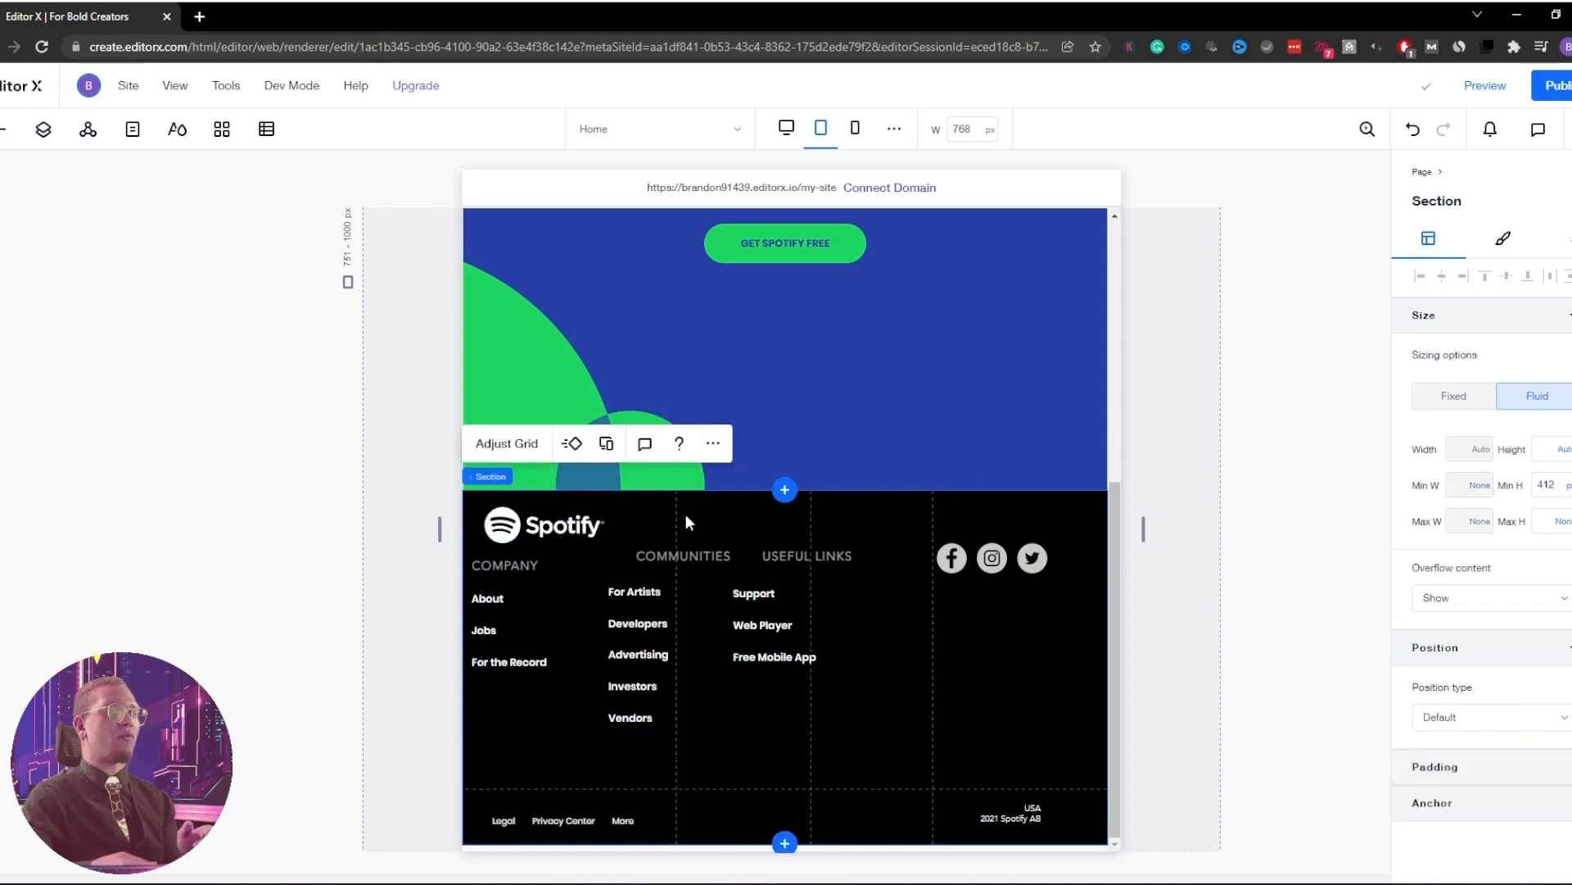
left_click(503, 503)
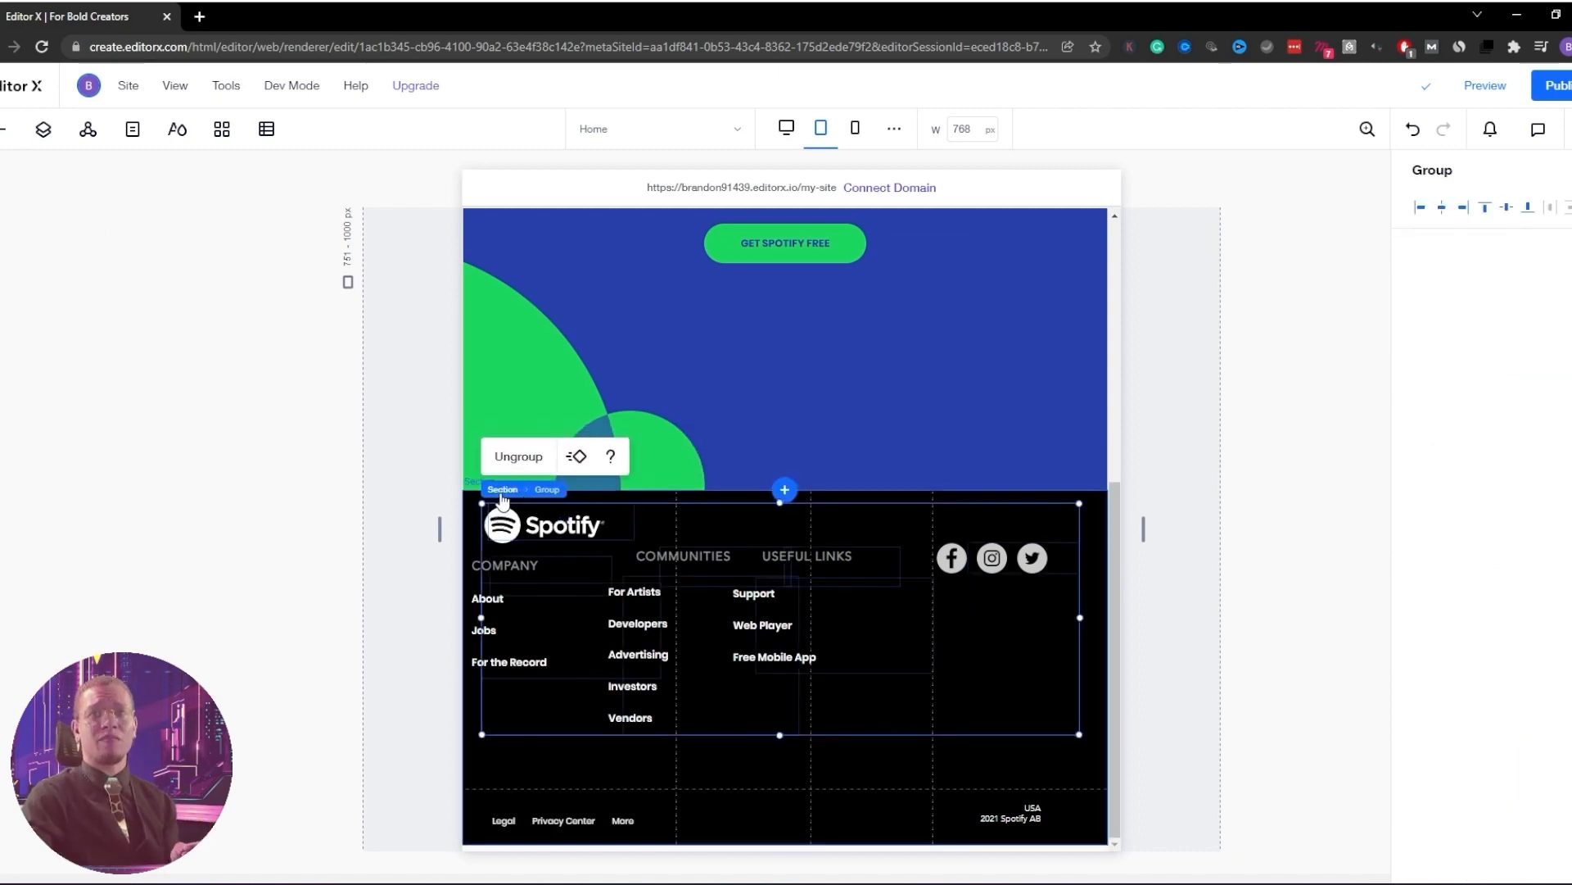
left_click(542, 483, "shift")
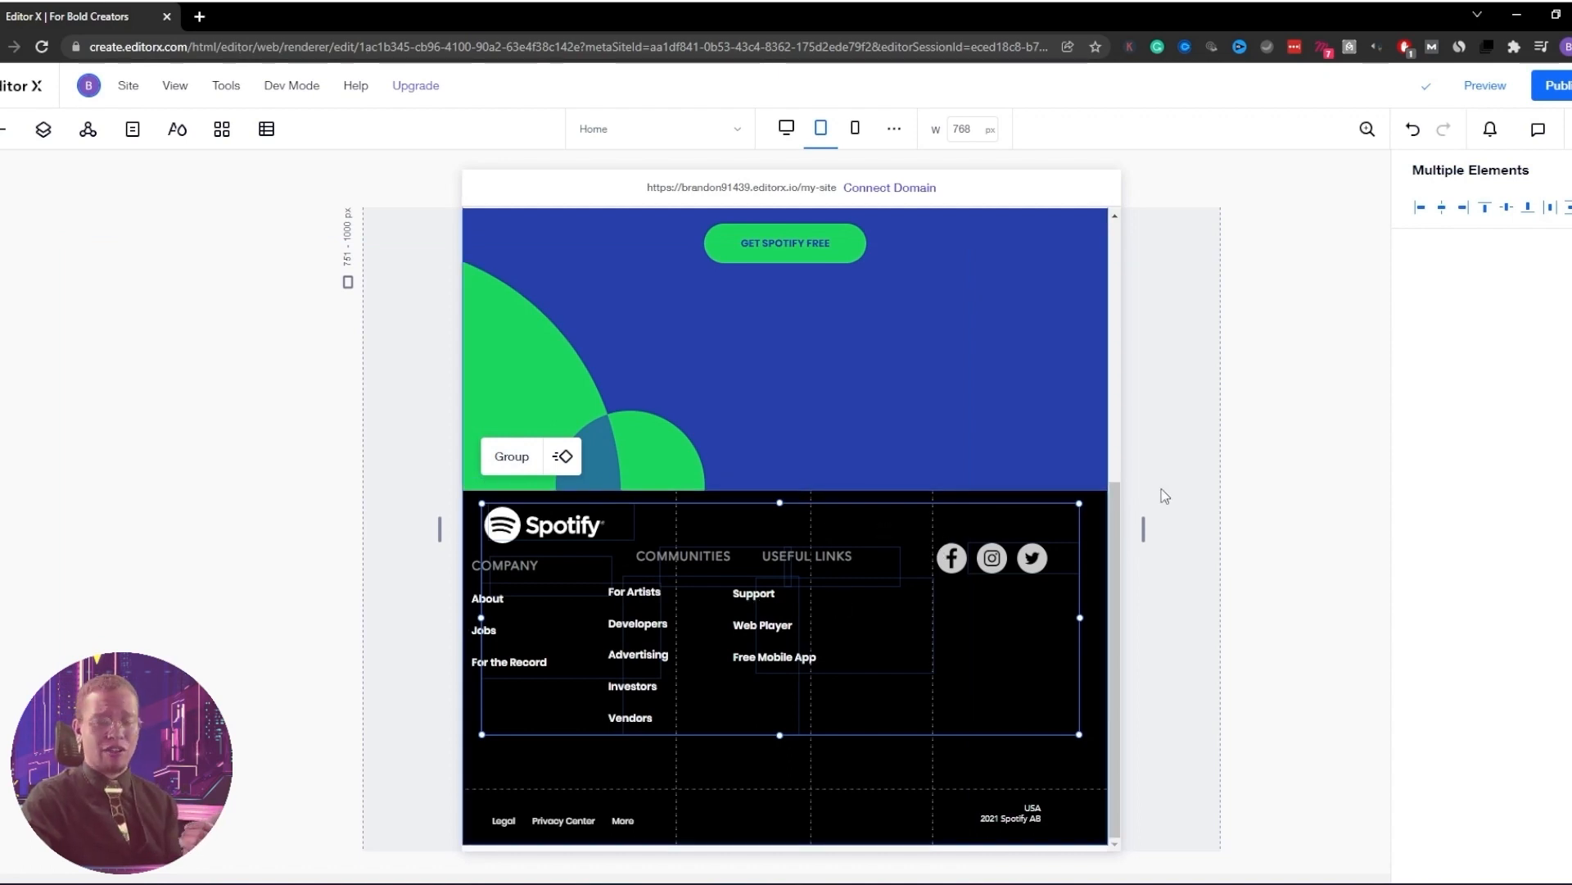
left_click(1164, 495)
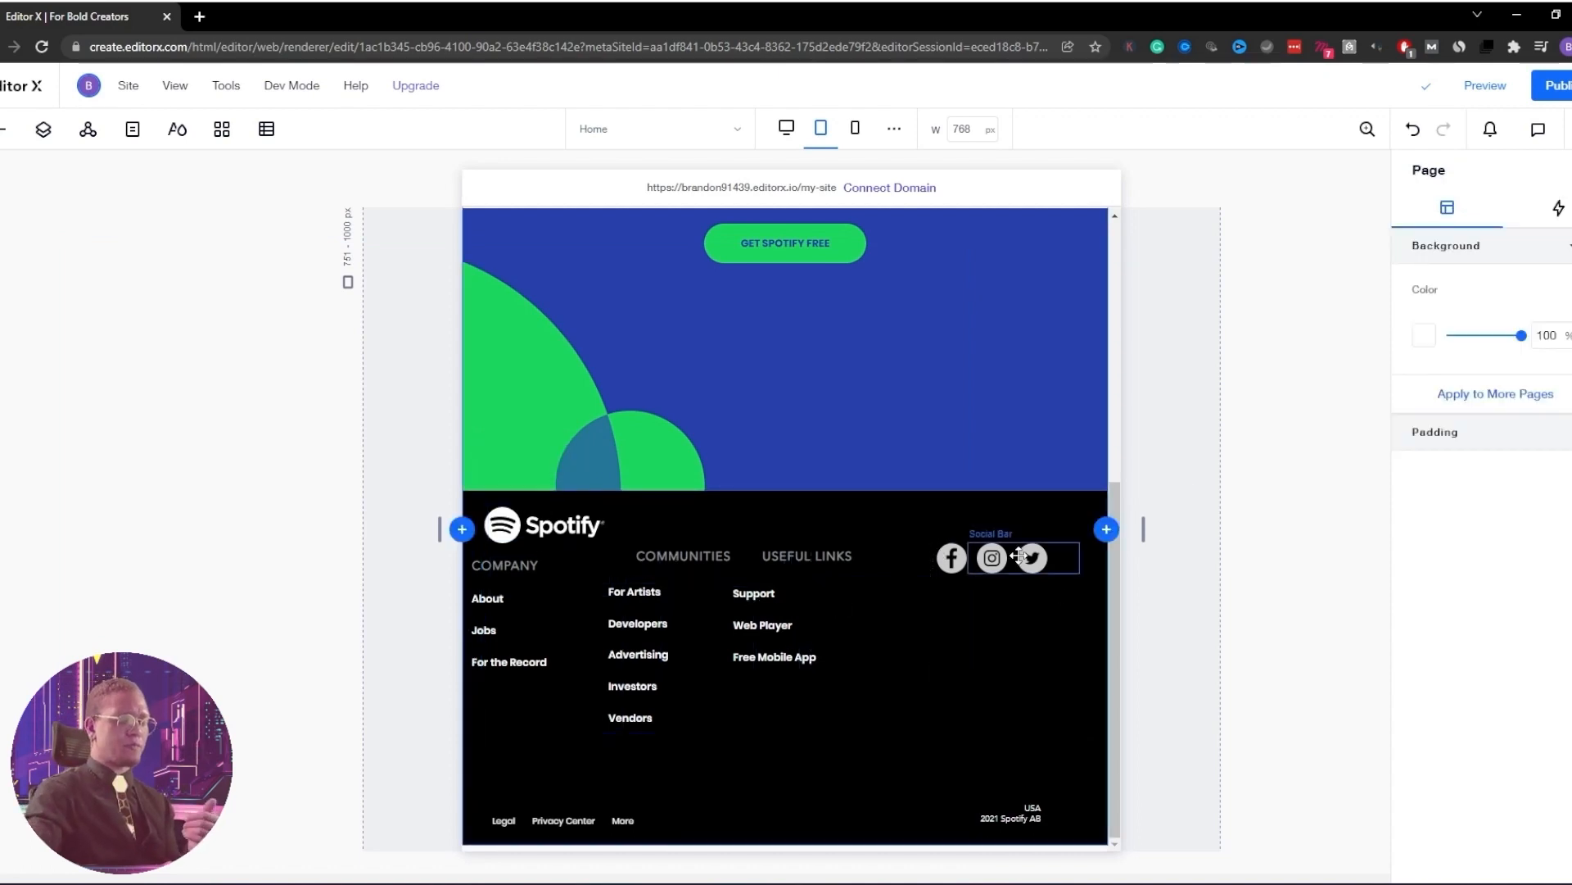
left_click(1076, 777)
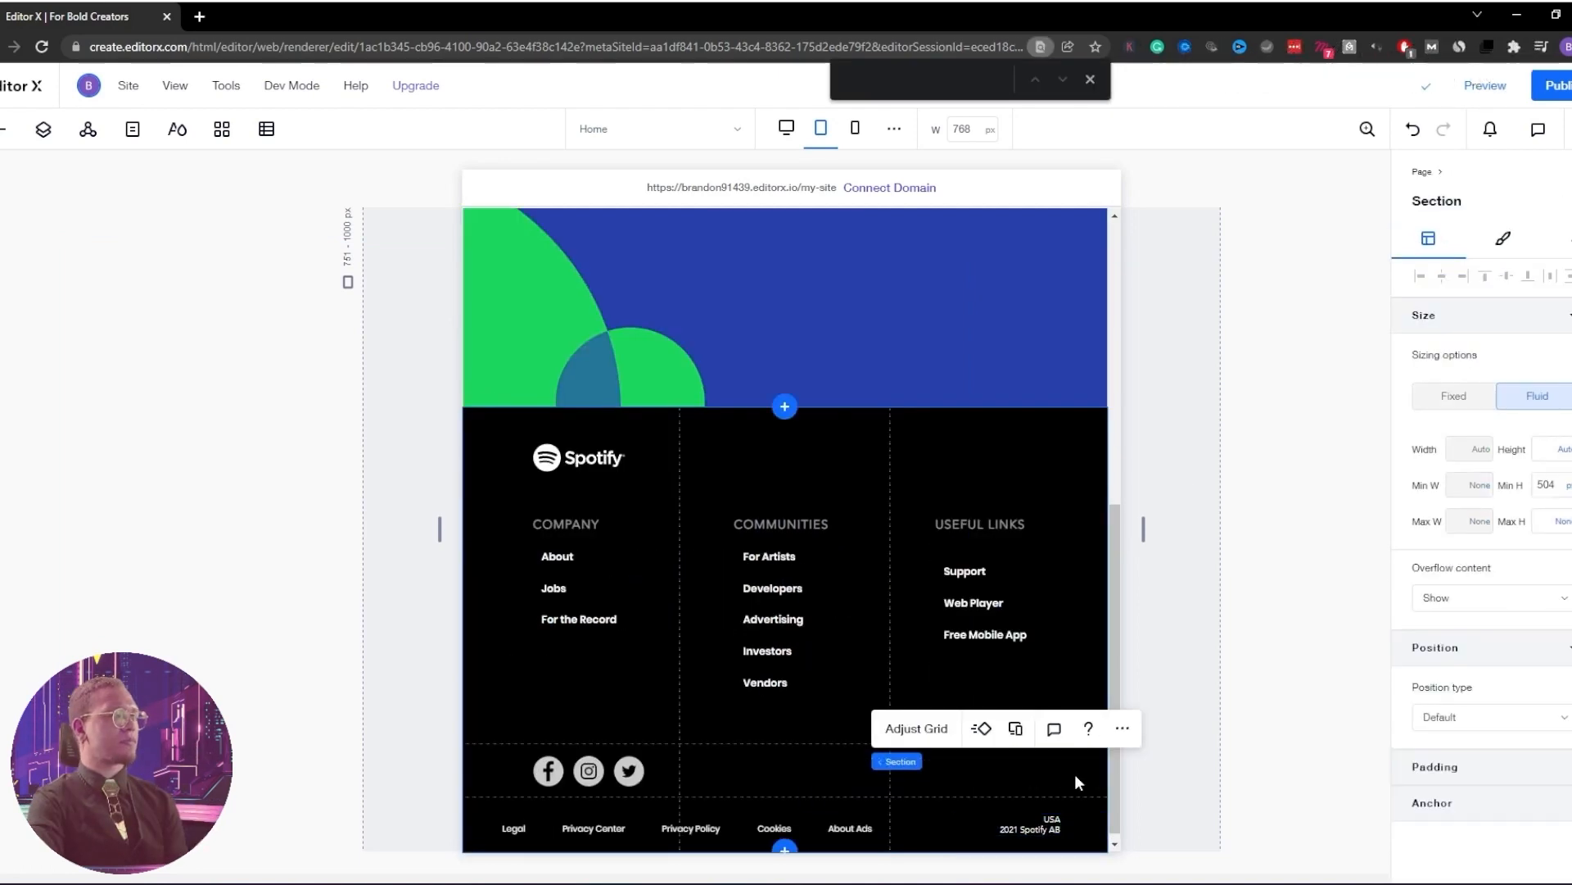
scroll(1085, 636, "up", 1)
scroll(1085, 635, "down", 1)
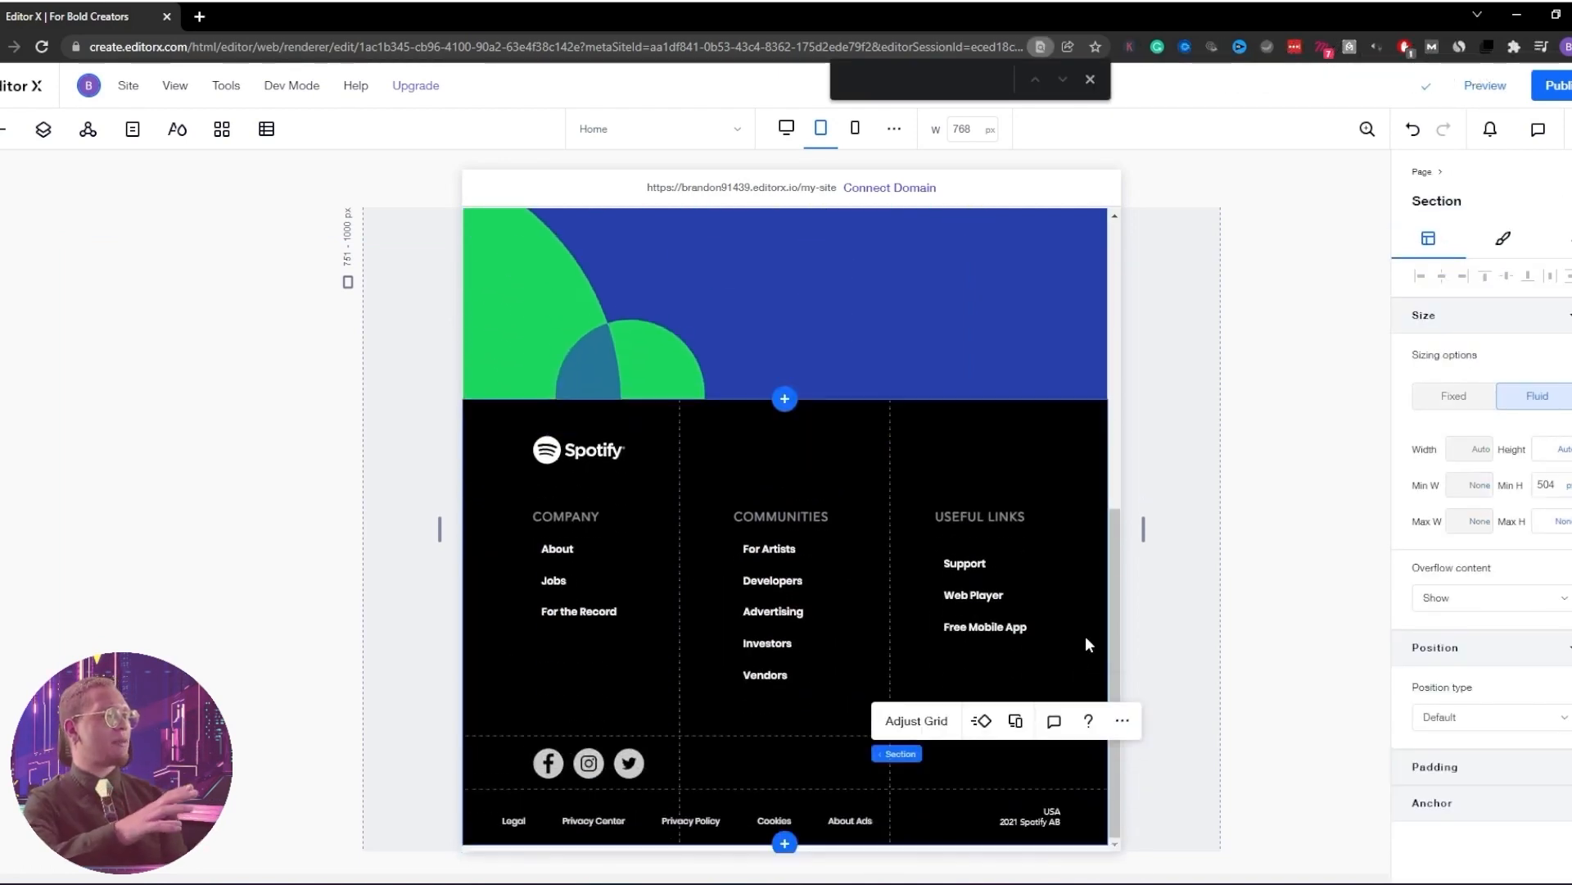
scroll(1084, 636, "up", 5)
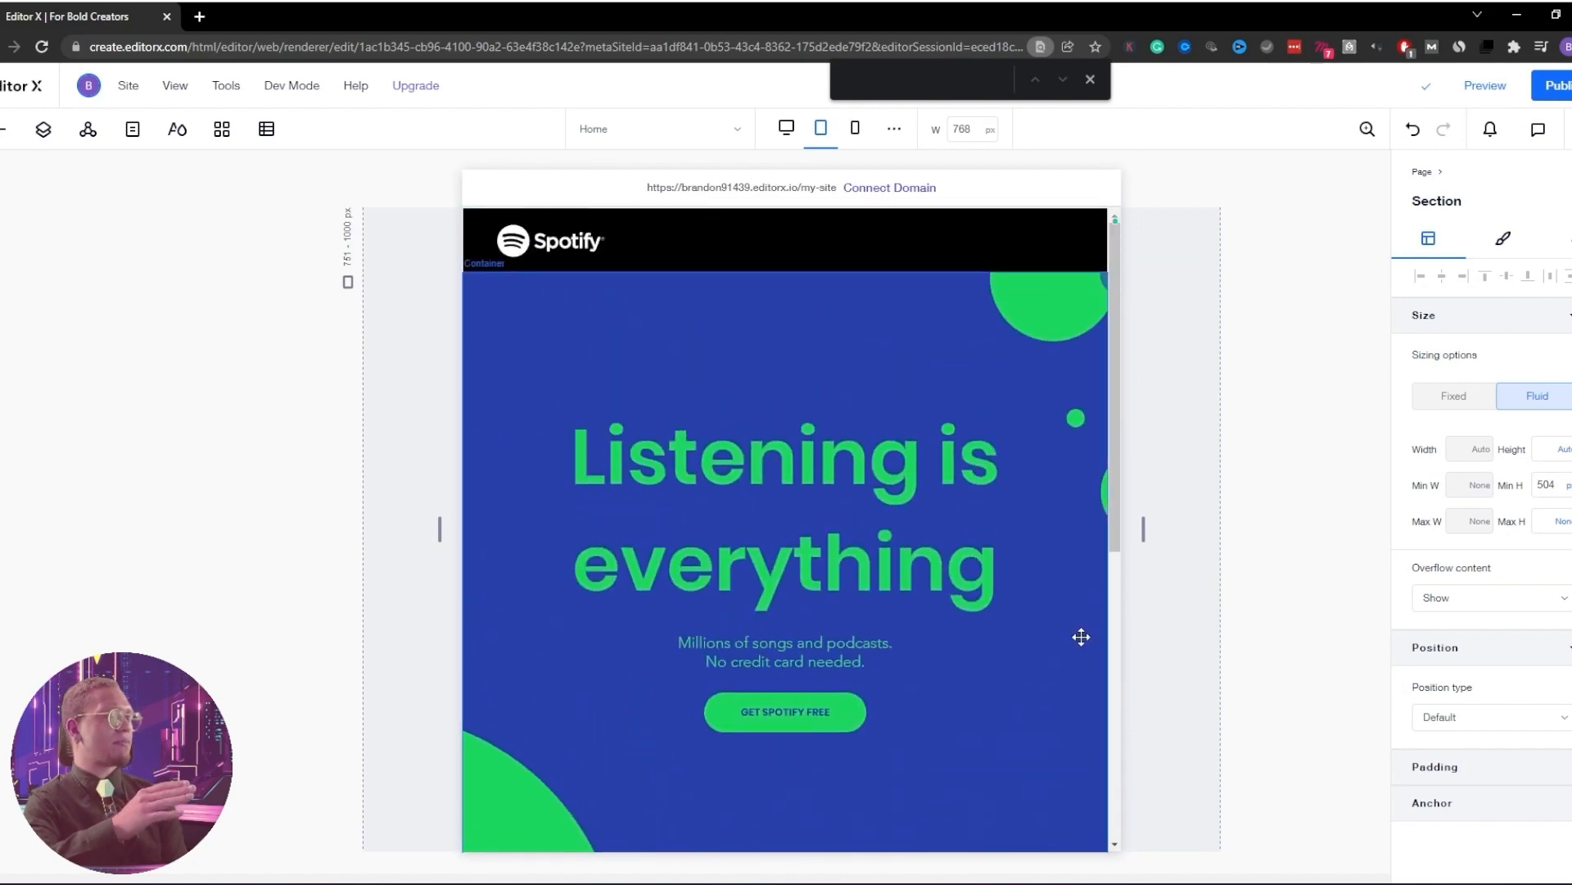
scroll(1084, 638, "down", 4)
scroll(1082, 590, "down", 2)
scroll(1067, 379, "up", 4)
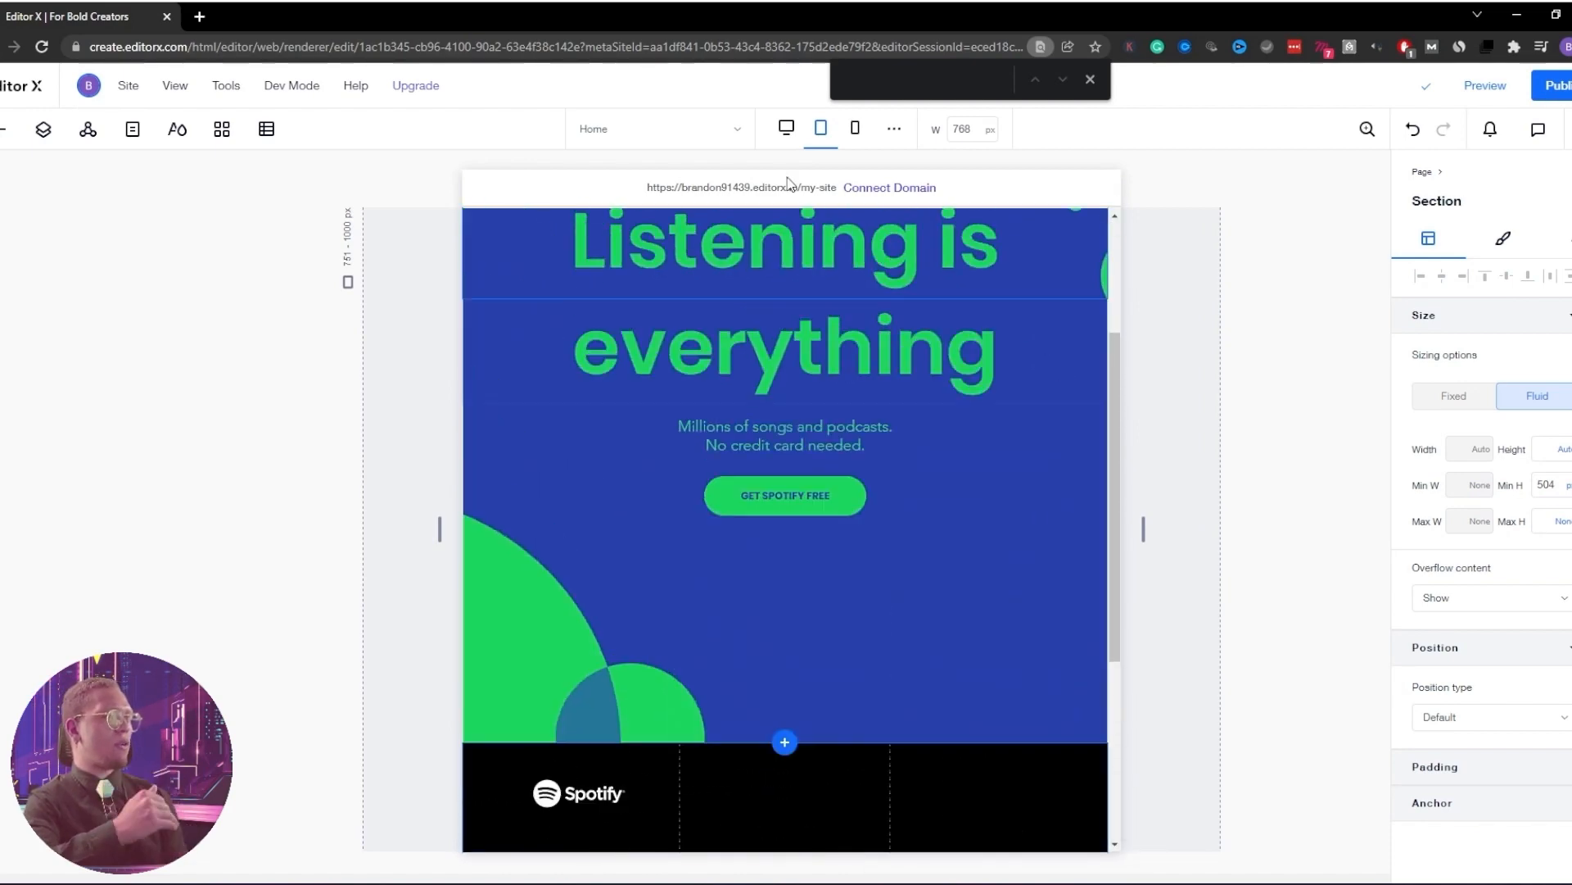
left_click(785, 128)
Drag the desktop canvas edge in to about 1176 px to check the hero heading reflow
scroll(959, 432, "up", 5)
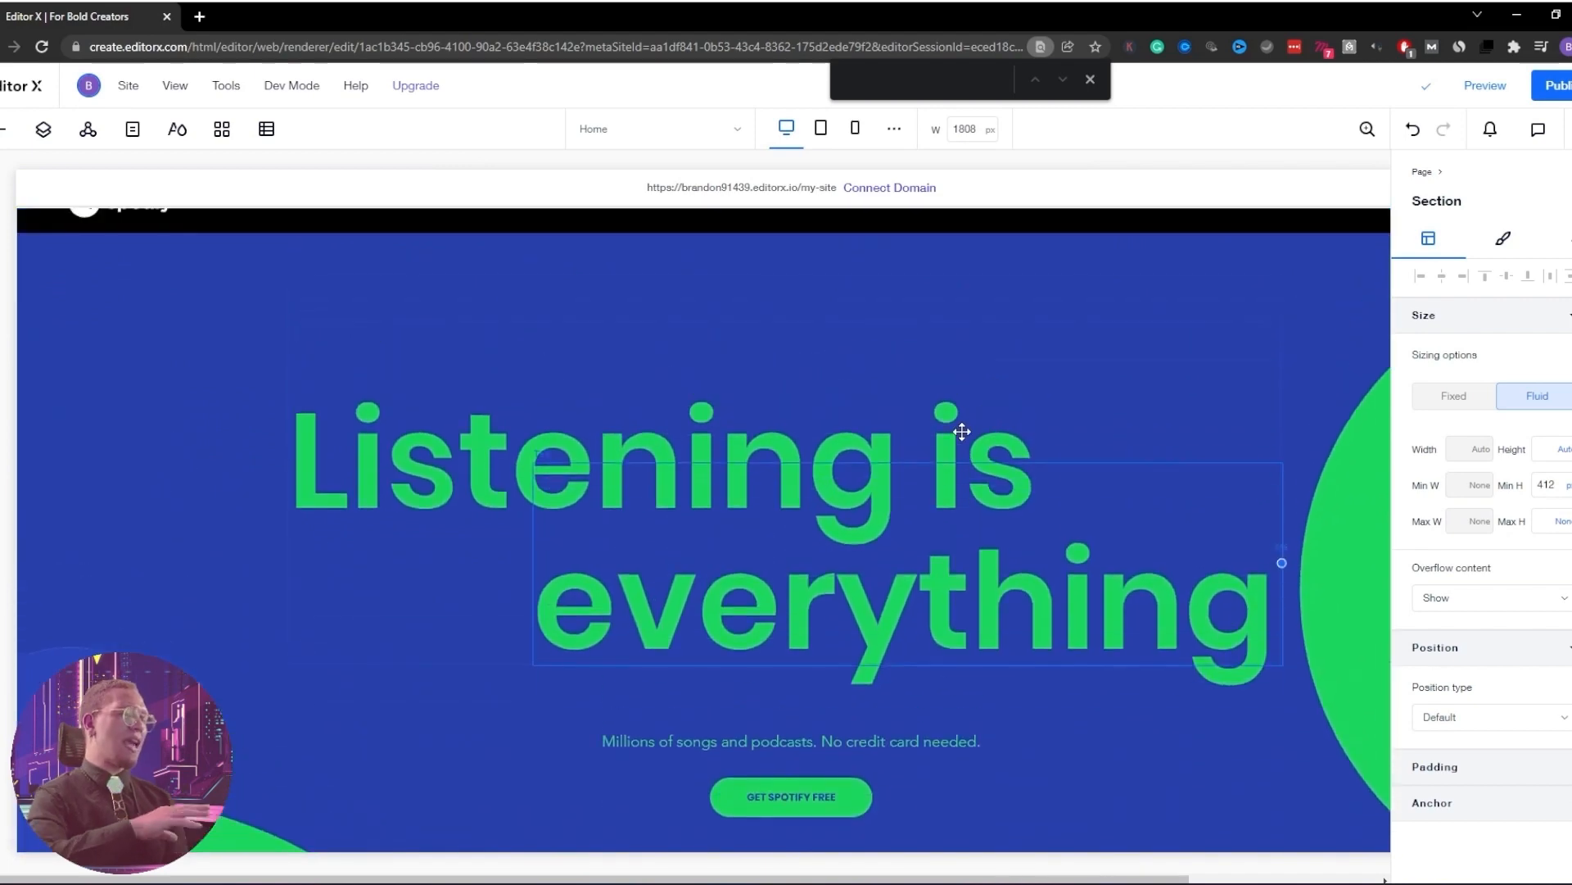
scroll(969, 430, "down", 5)
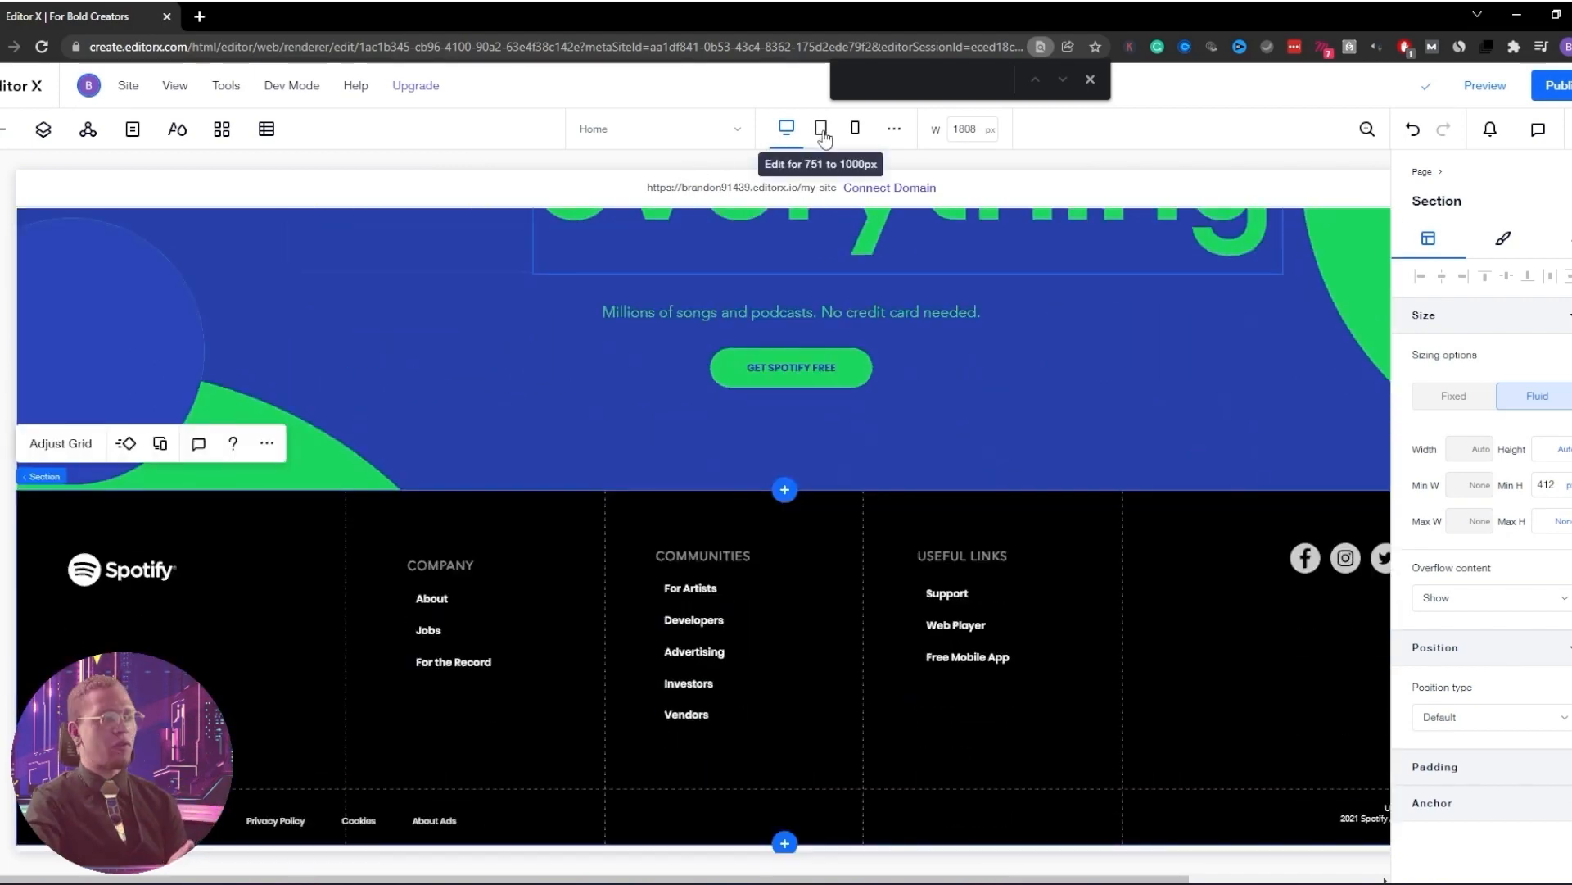
scroll(1031, 347, "up", 1)
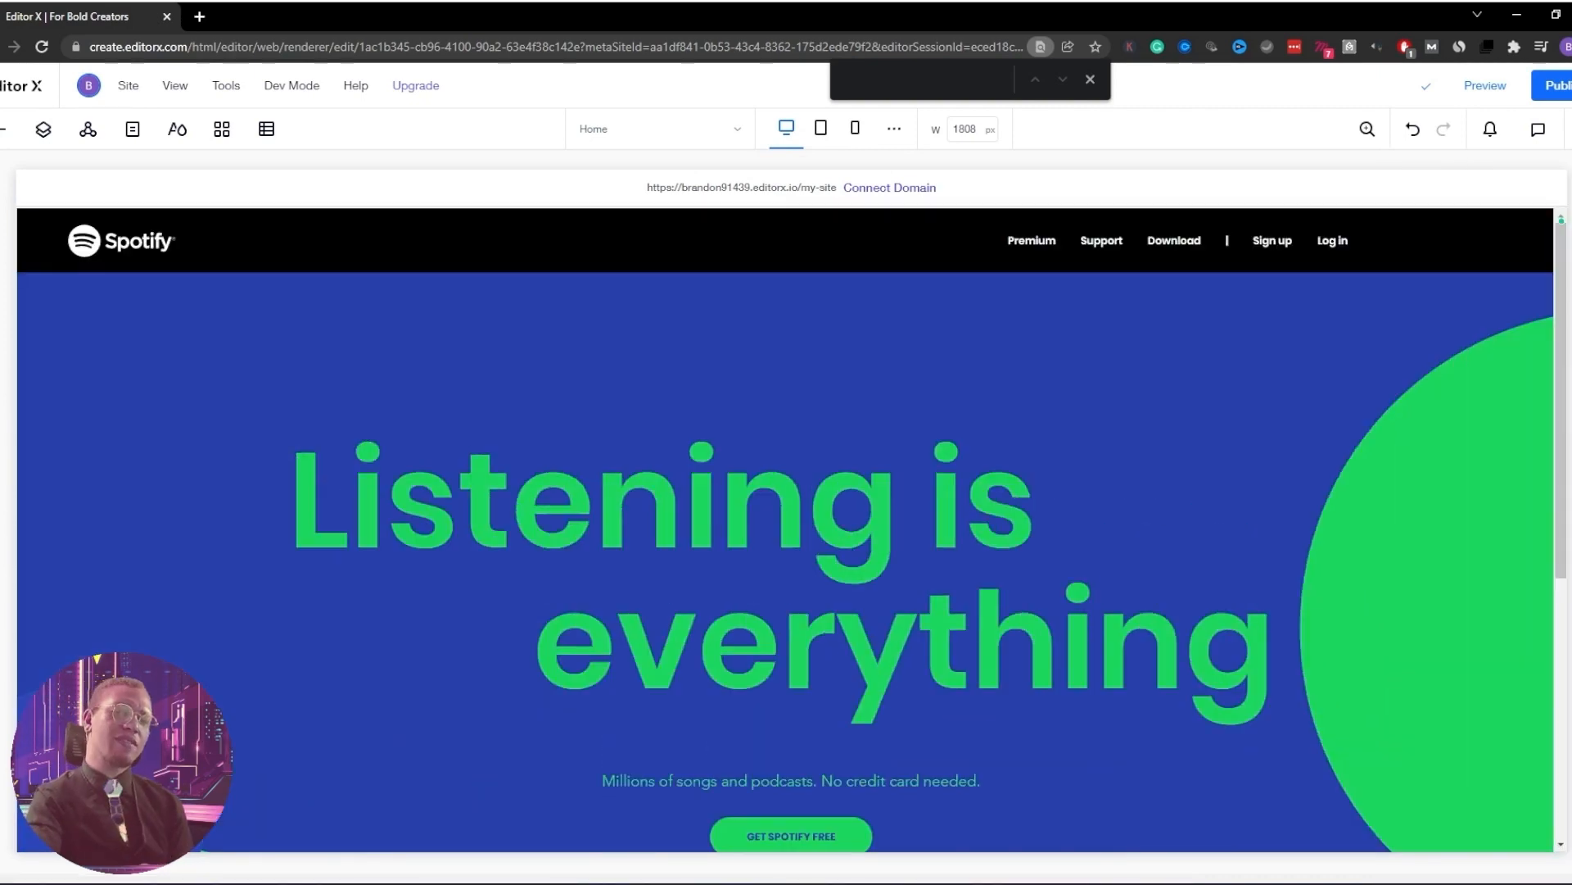
left_click_drag(1560, 541, 1317, 536)
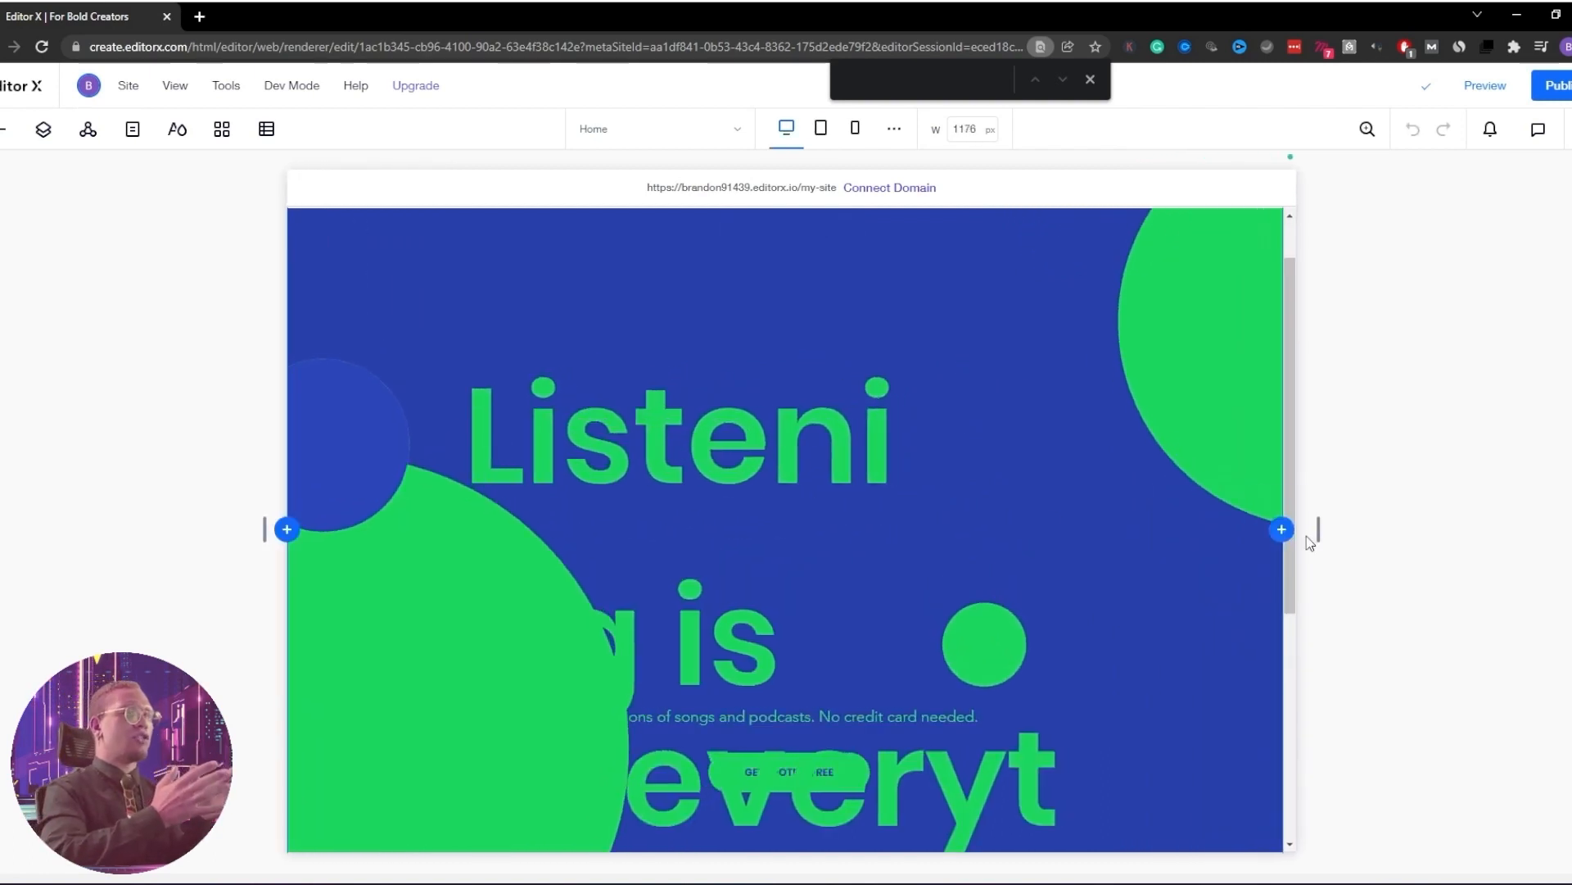
Turn on Scale text for the 'Listening is everything' hero heading
left_click(805, 443)
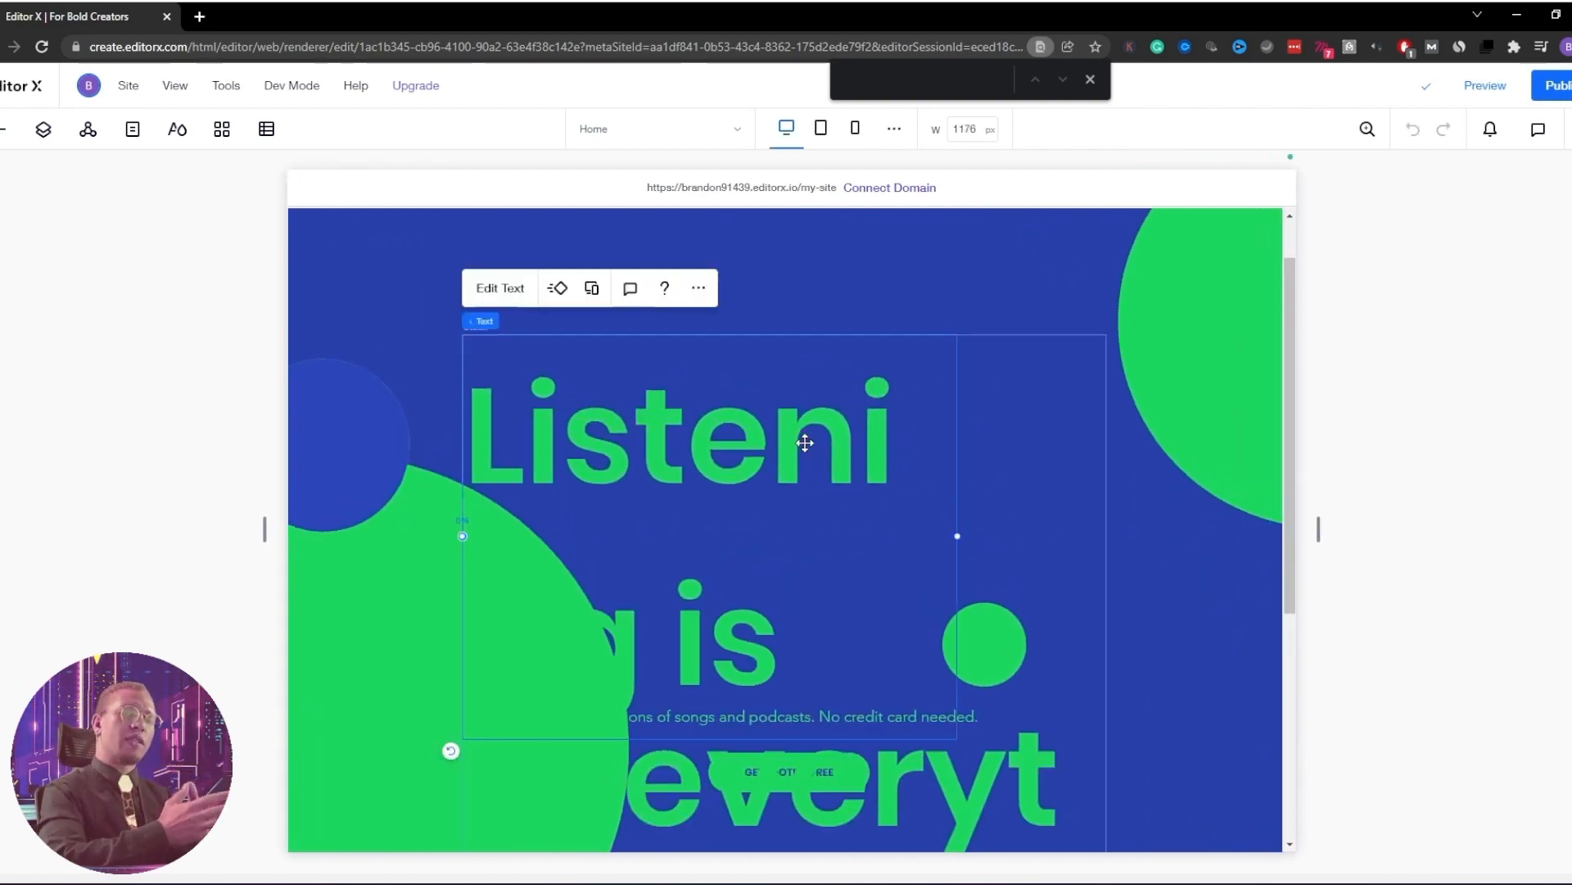
left_click(501, 288)
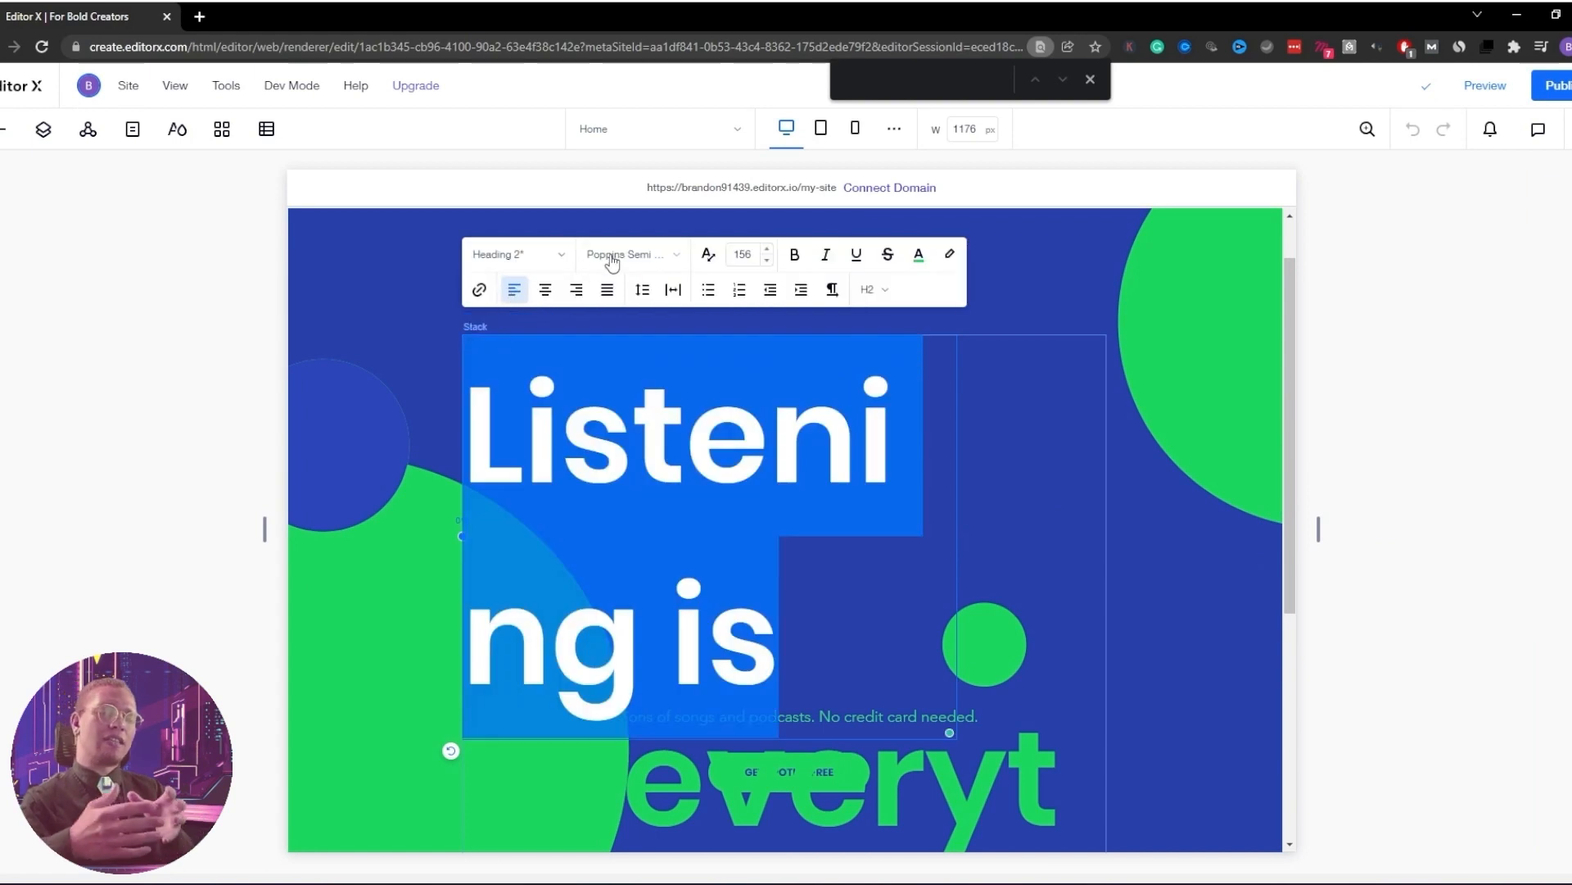
left_click(710, 261)
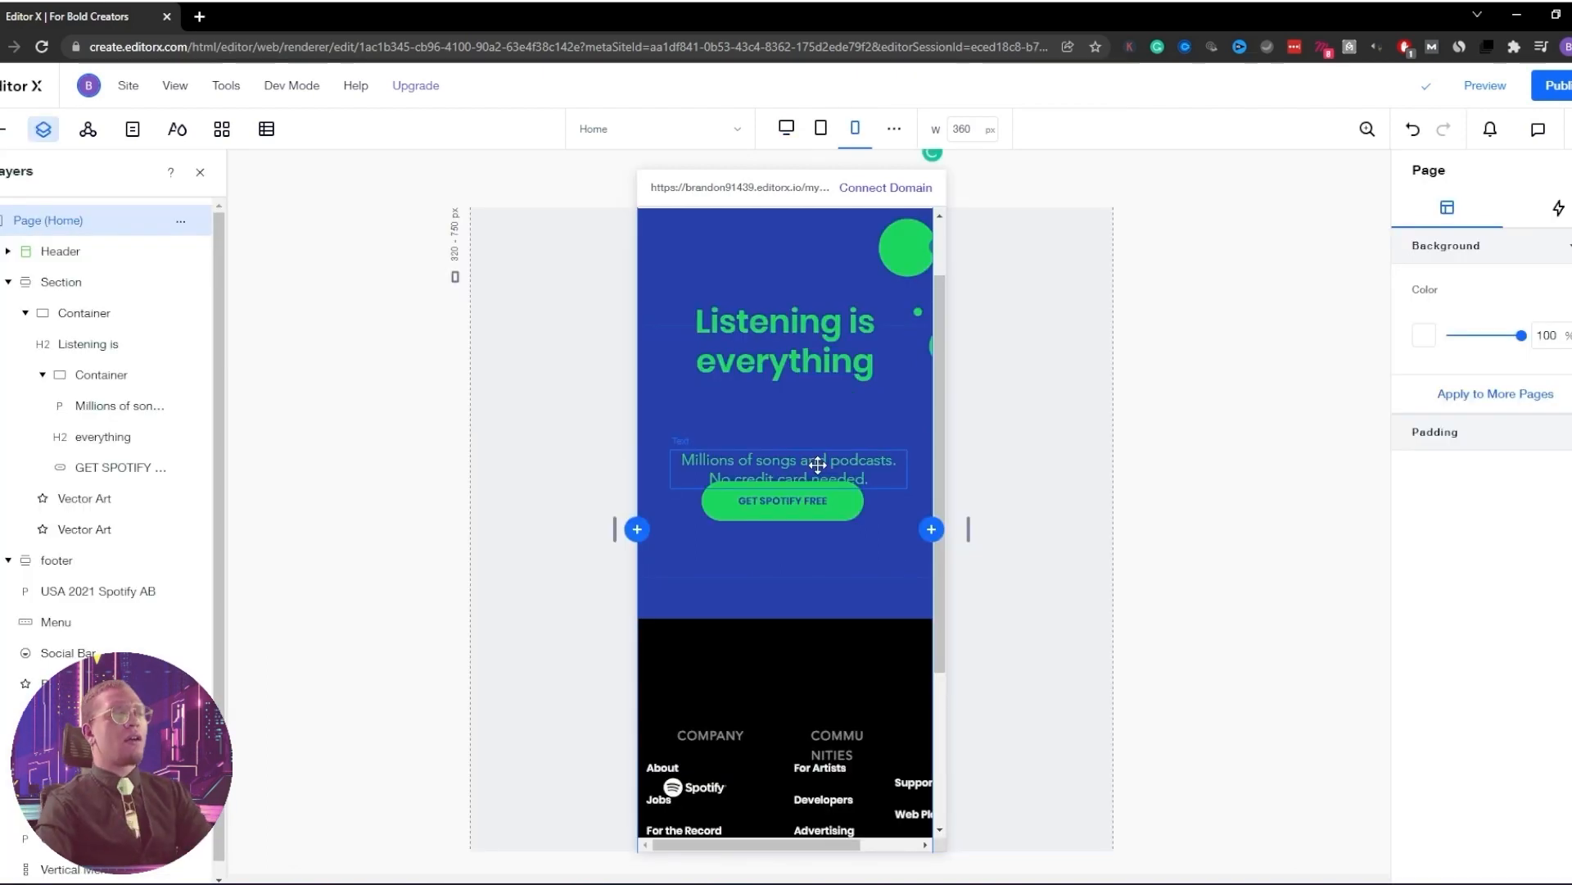
Centre the 'Millions of songs' tagline under the hero heading on mobile
left_click(819, 428)
left_click_drag(817, 425, 814, 425)
scroll(1004, 399, "up", 1)
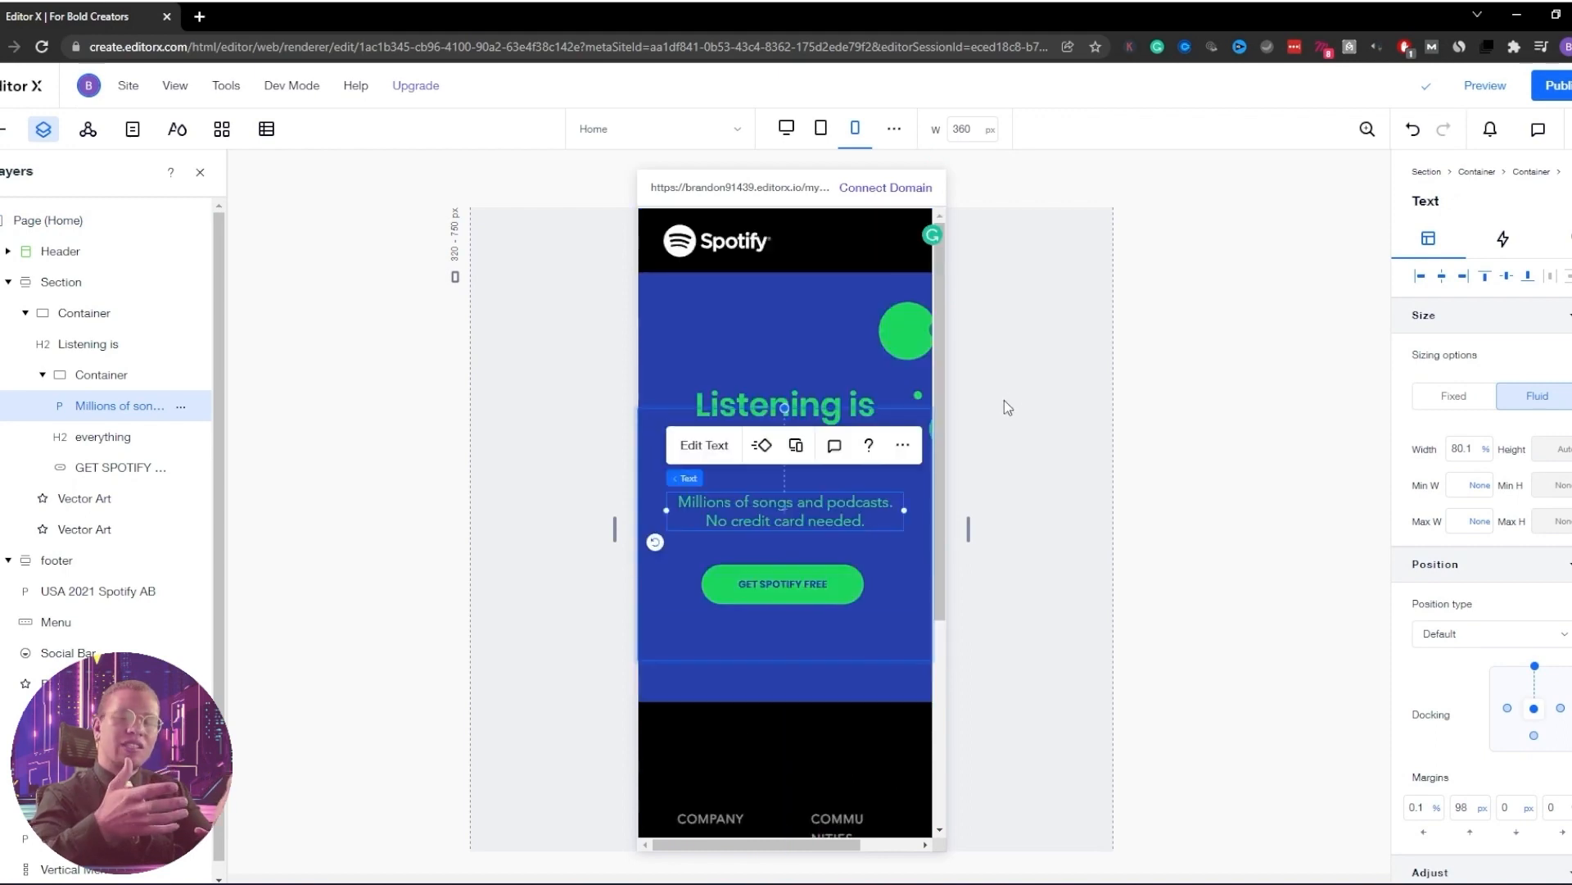
Dock the oversized green blob to the section top and move it to the hero's lower-left
left_click(918, 331)
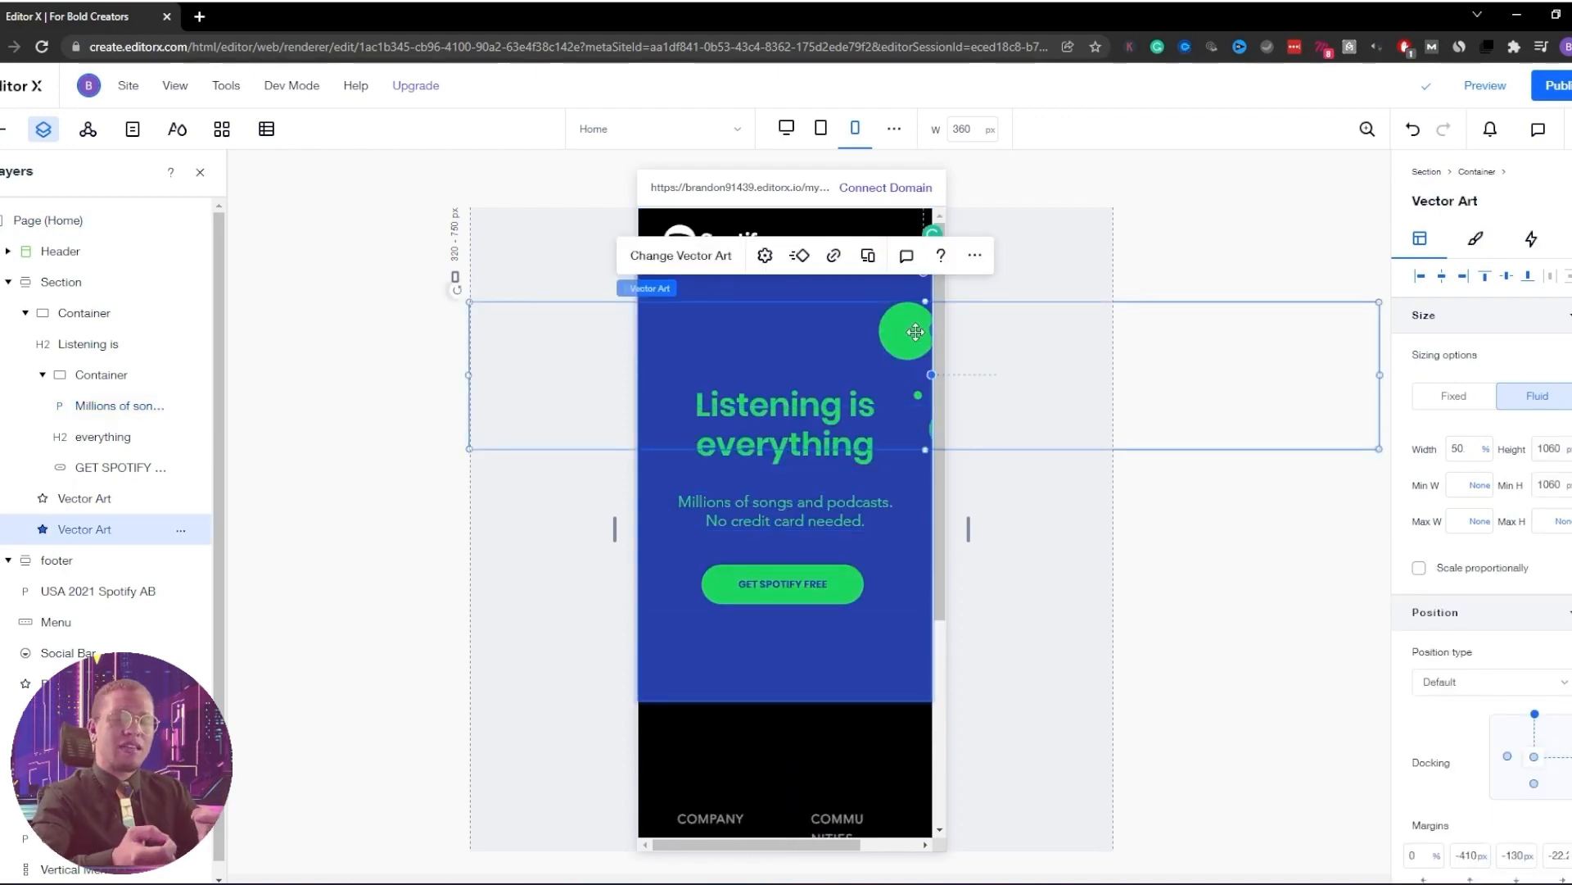
left_click(76, 500)
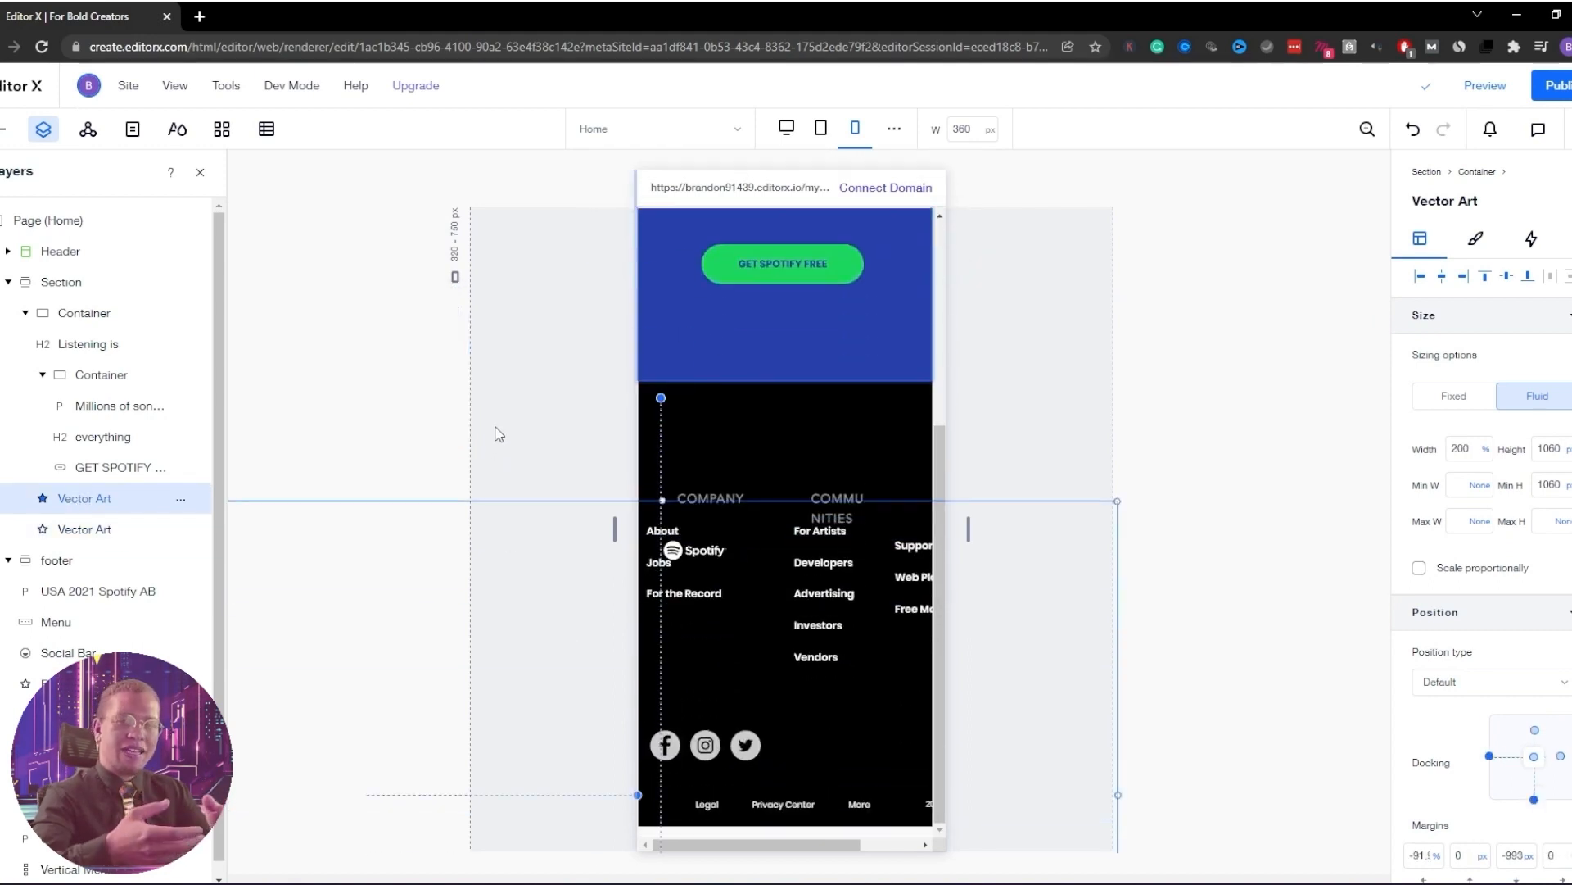
left_click(553, 482)
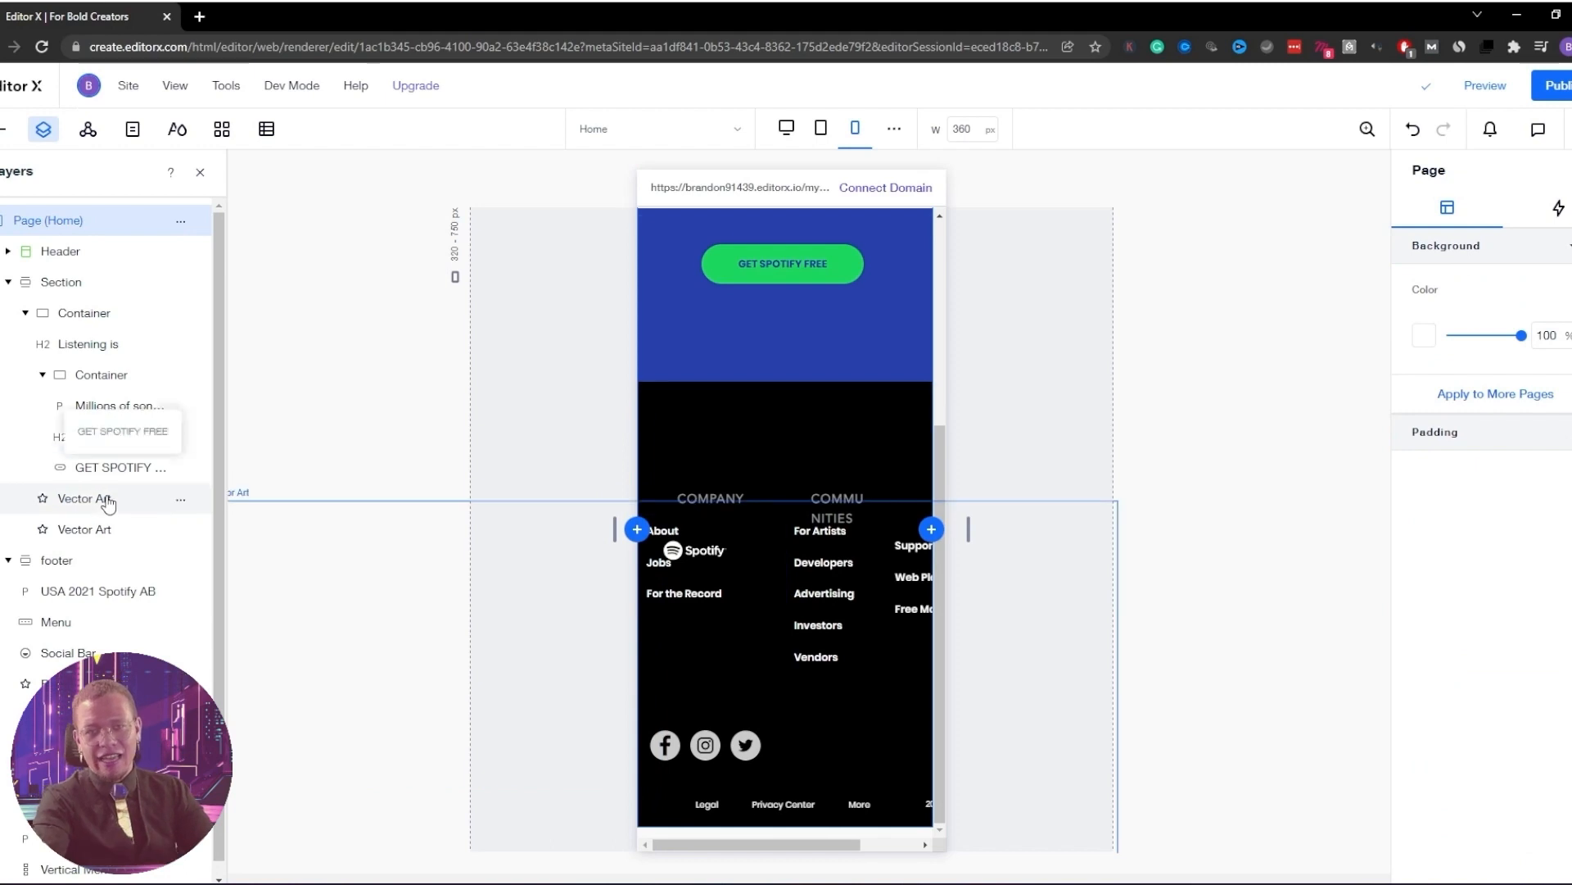
left_click(92, 530)
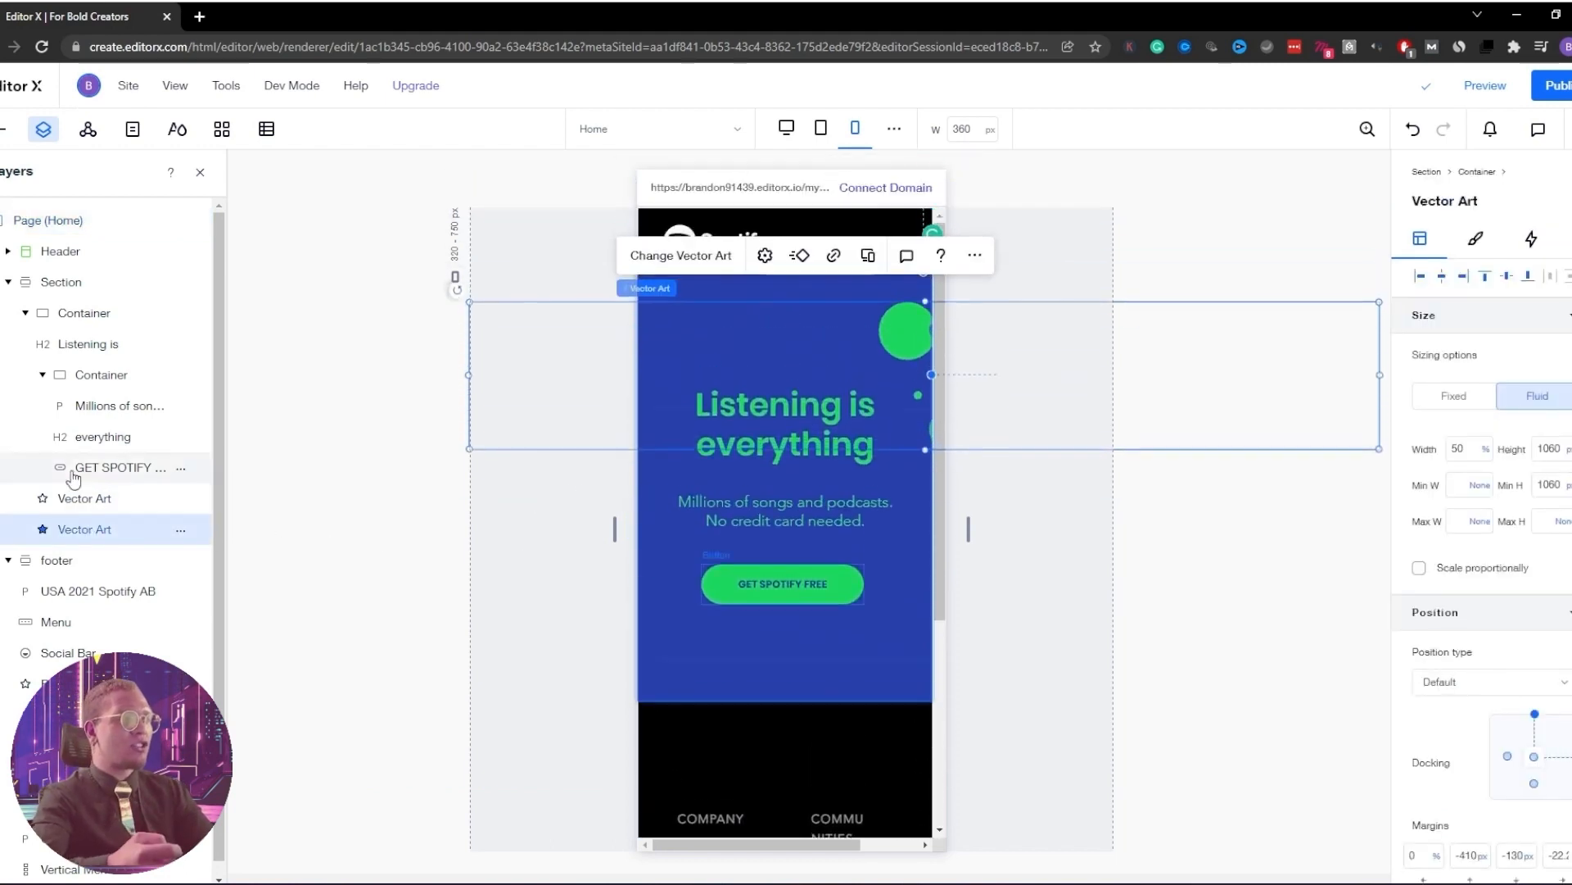
left_click(82, 499)
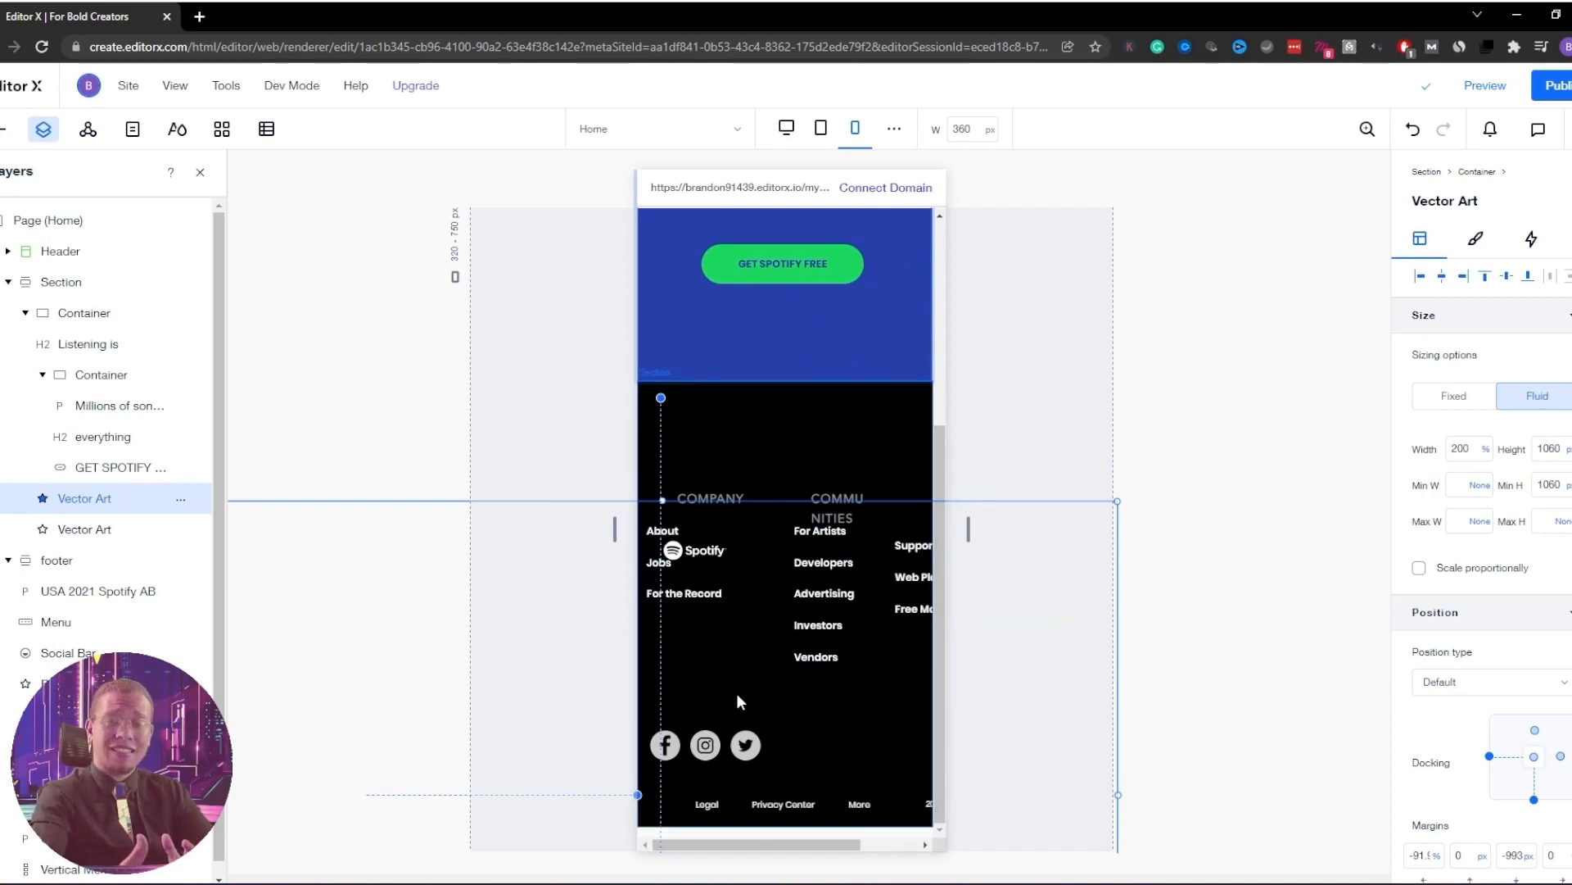
left_click(1528, 279)
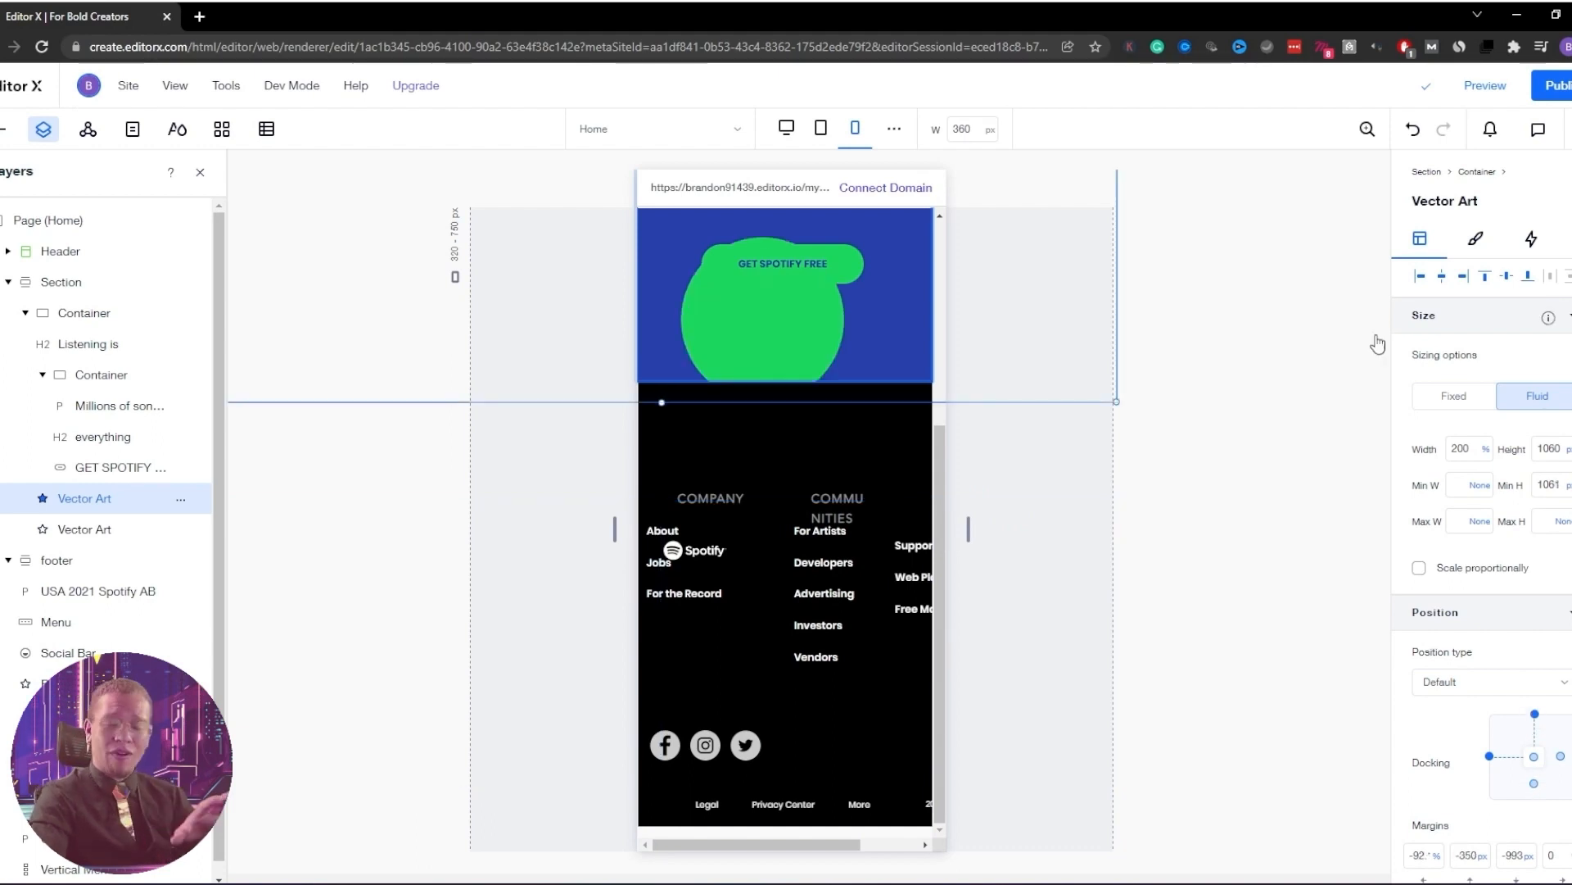
scroll(1100, 537, "up", 3)
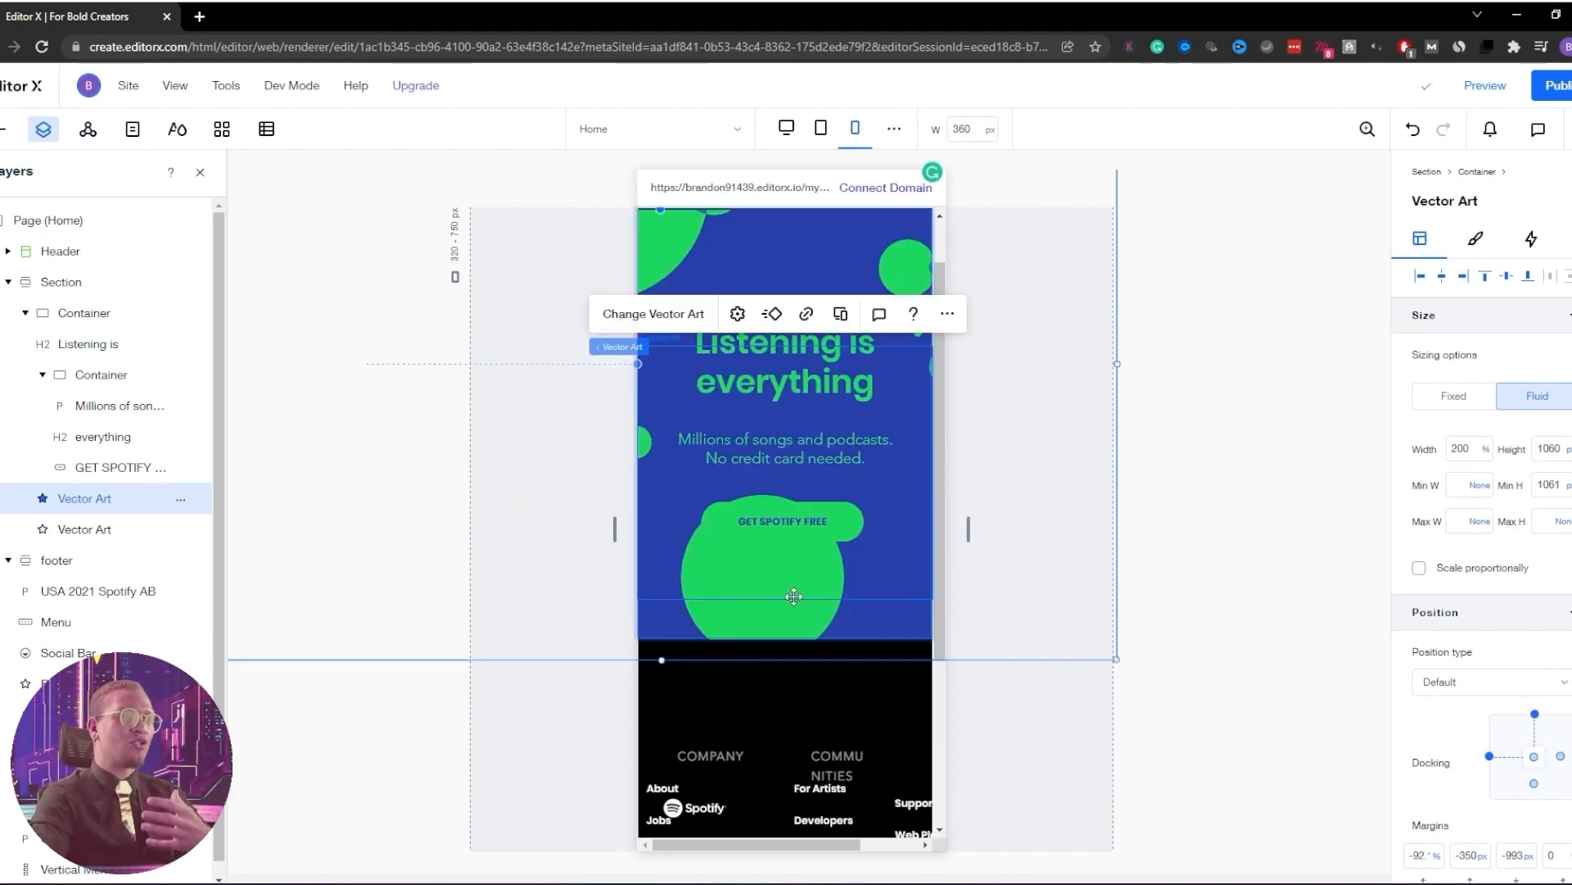
left_click_drag(774, 613, 586, 678)
key("ctrl+z")
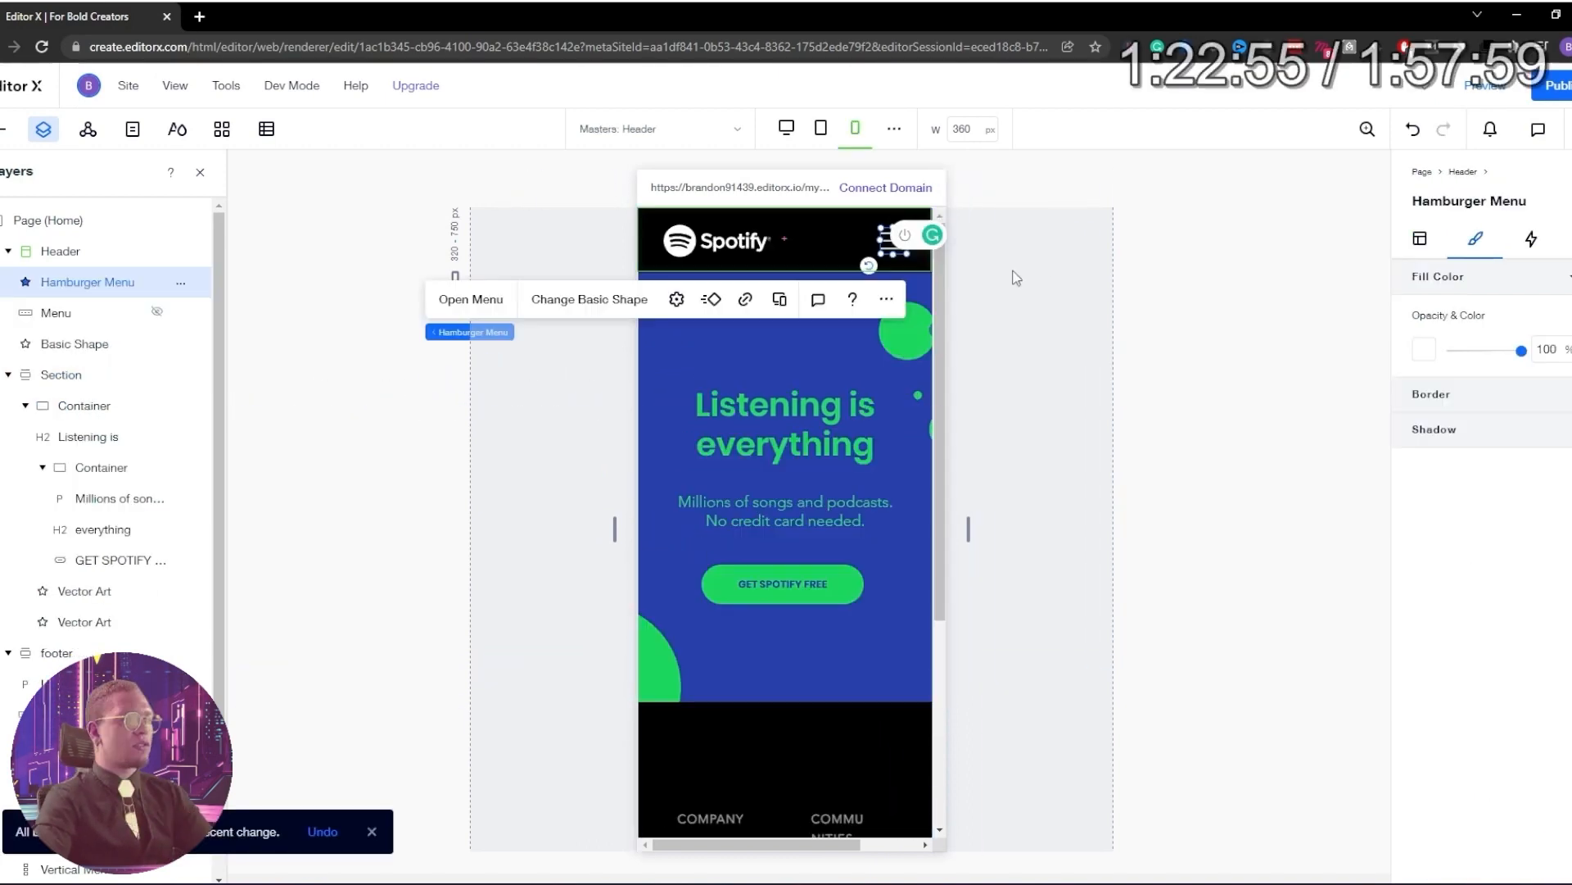
Switch the mobile footer grid to the single-column 1x9 layout
left_click(1036, 283)
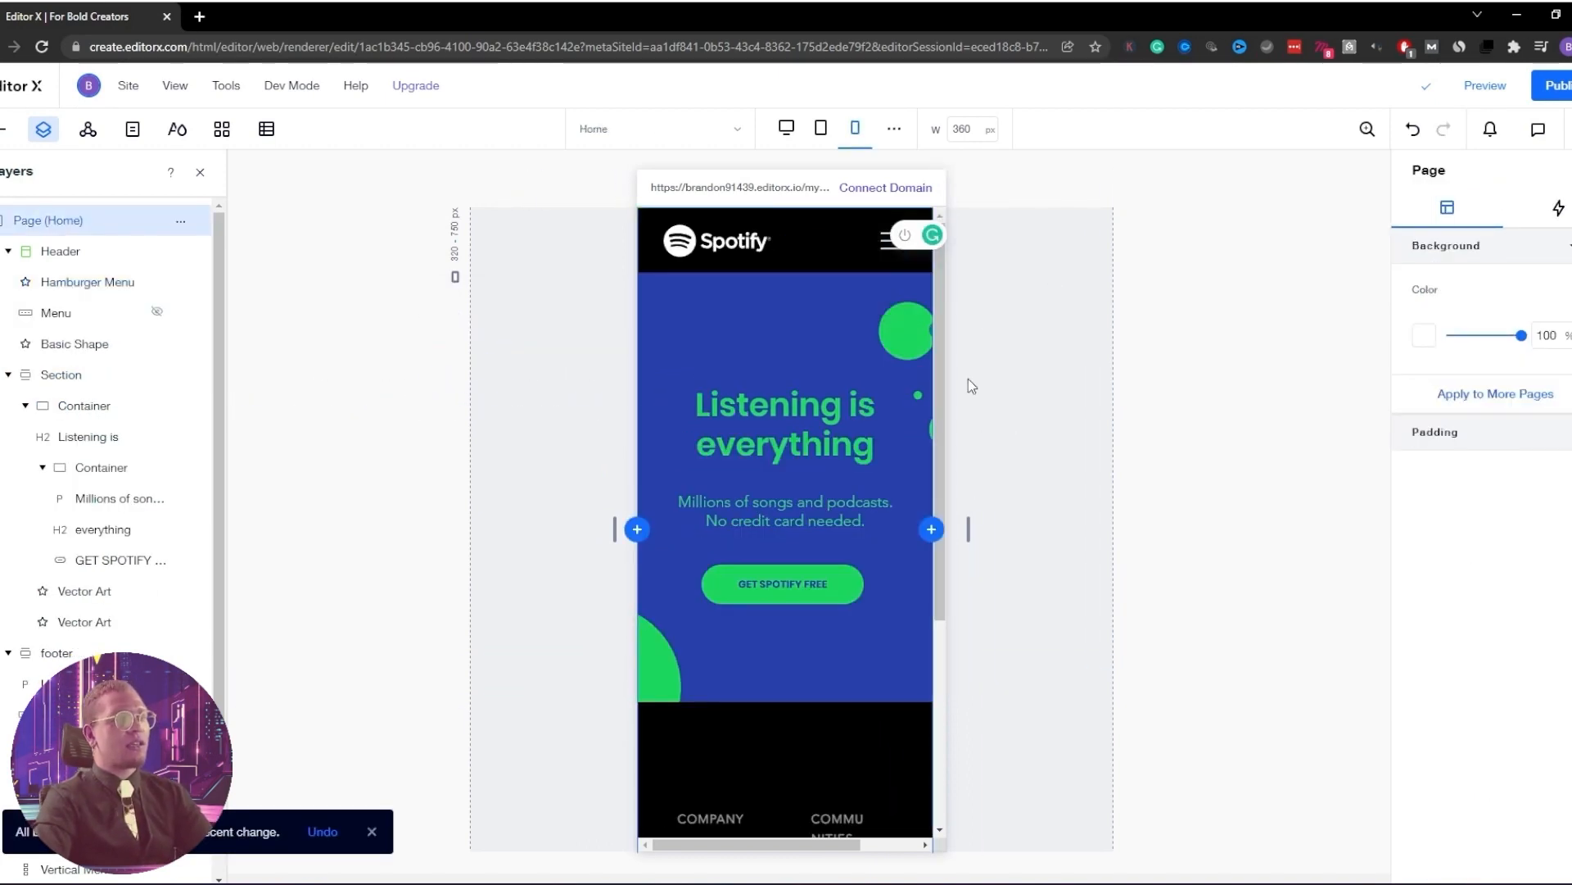
scroll(1005, 459, "down", 4)
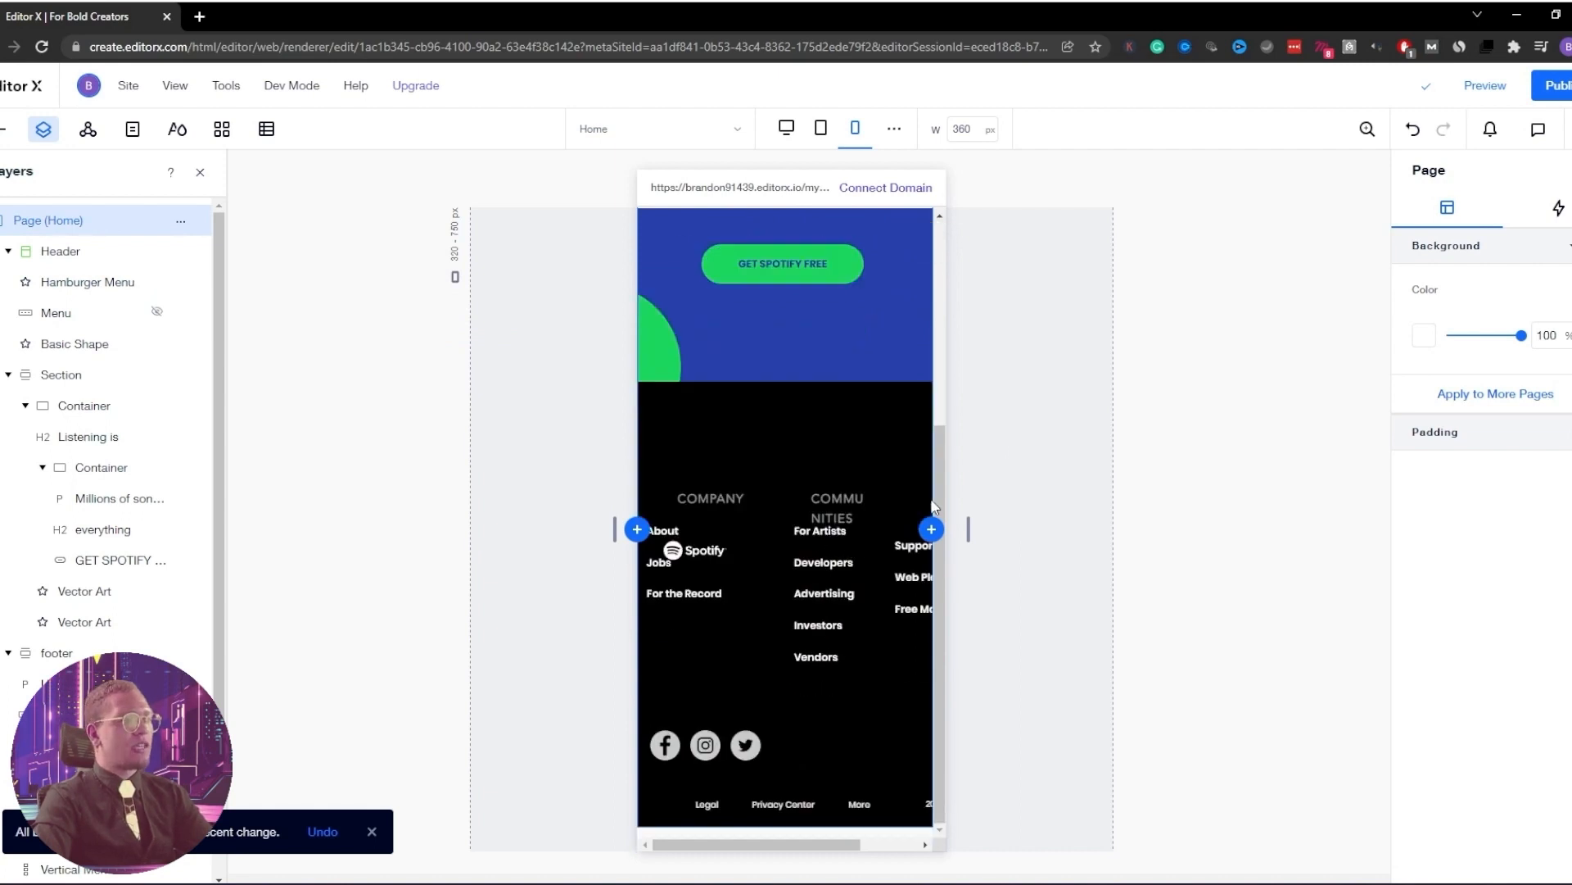
left_click(775, 437)
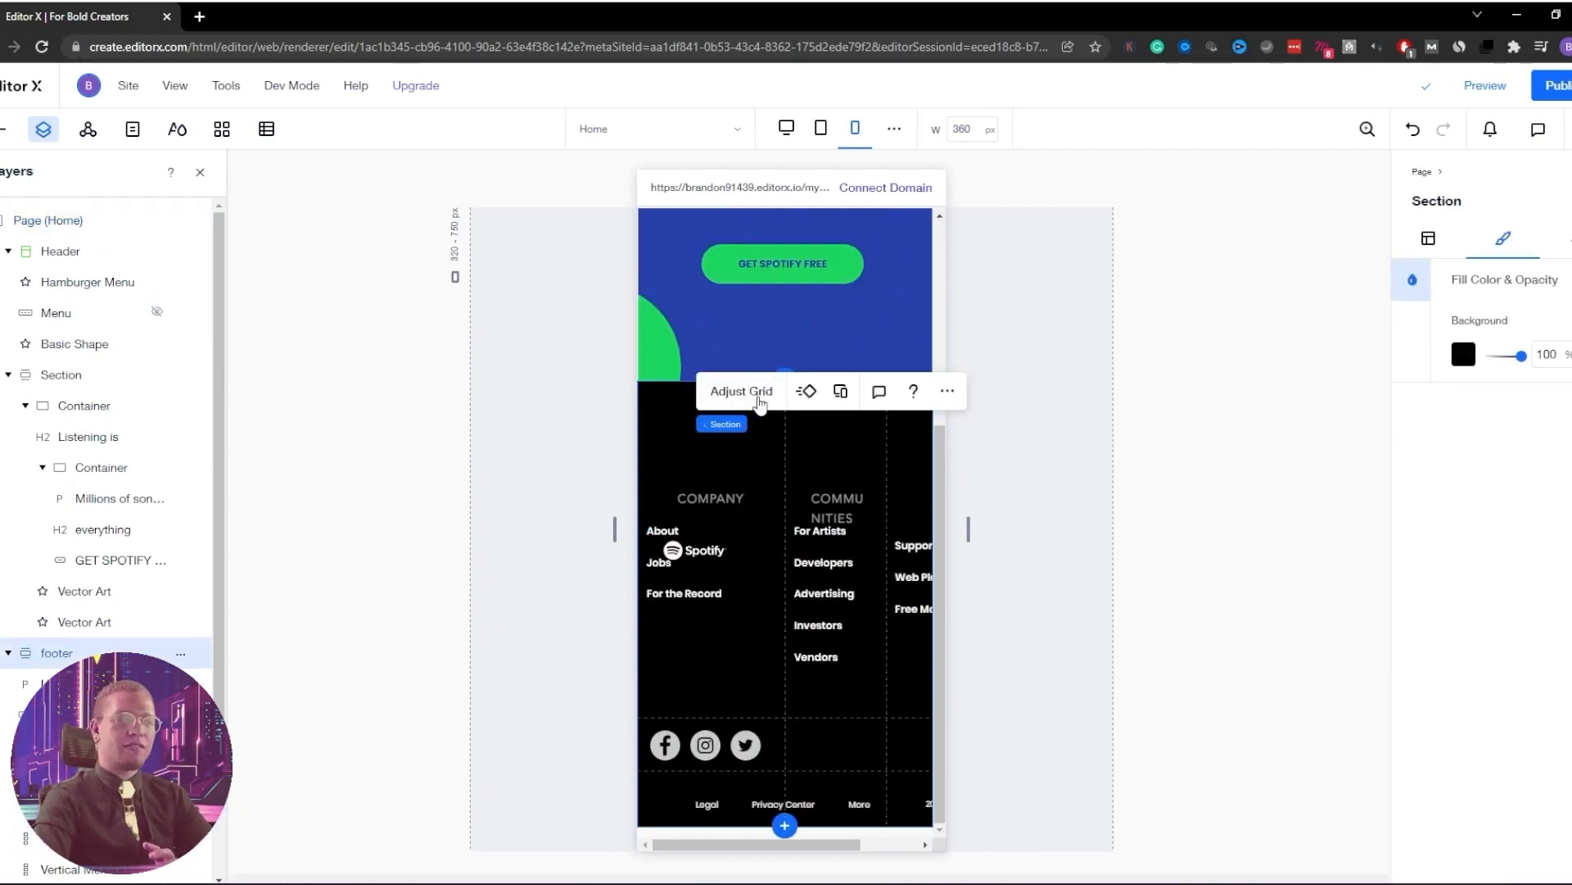
left_click(760, 400)
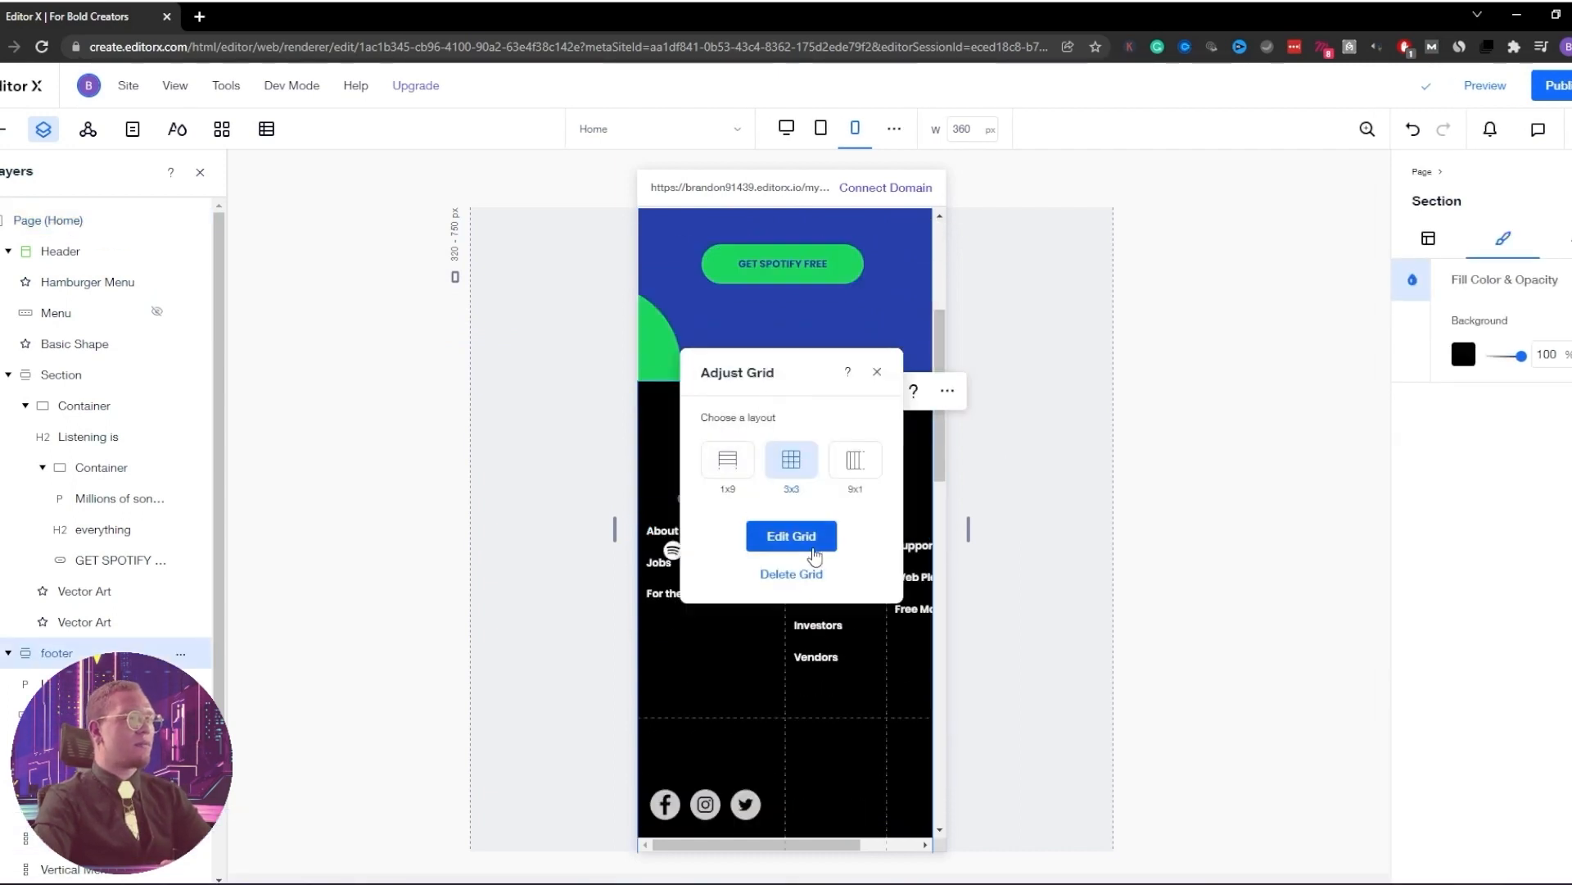
left_click(728, 461)
Move the Spotify logo to the footer's top-left corner
left_click(737, 463)
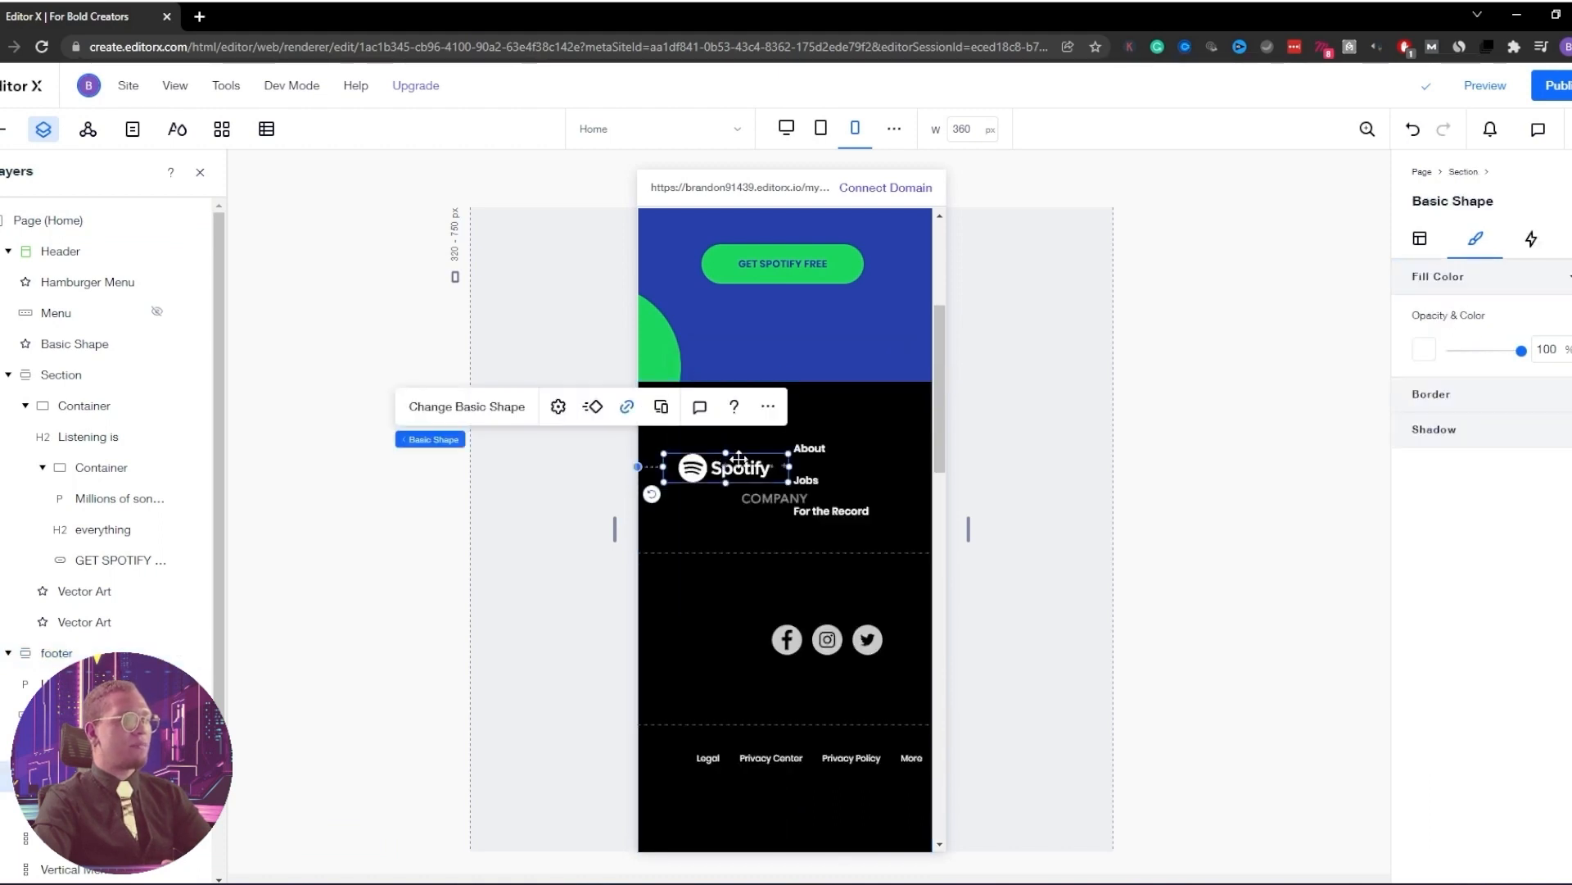
scroll(851, 469, "down", 4)
scroll(867, 467, "down", 12)
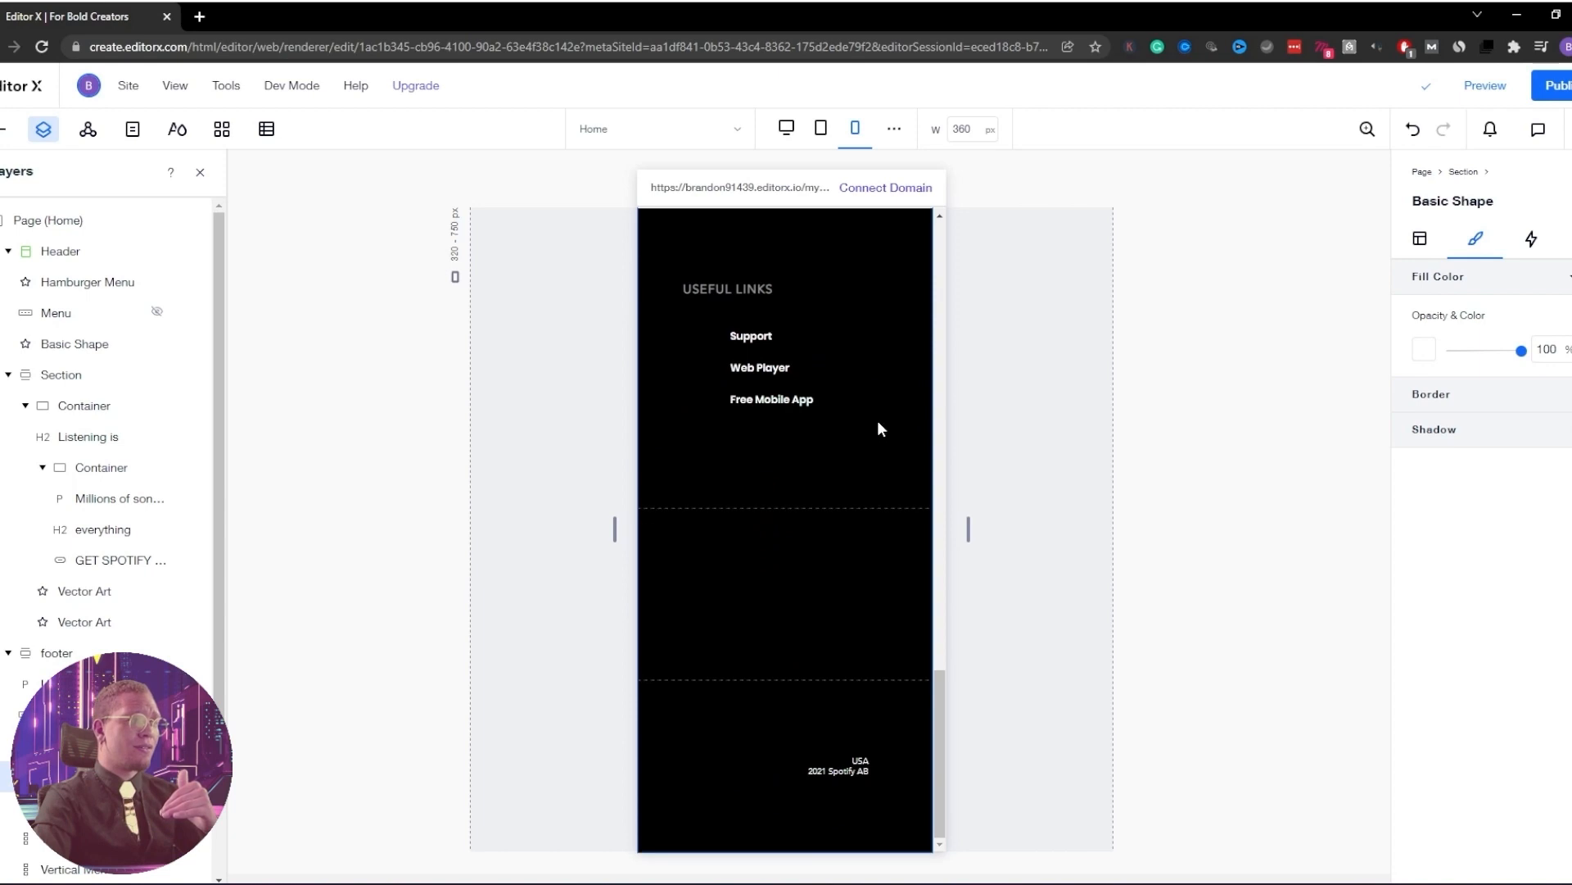
scroll(878, 420, "up", 15)
scroll(868, 425, "up", 3)
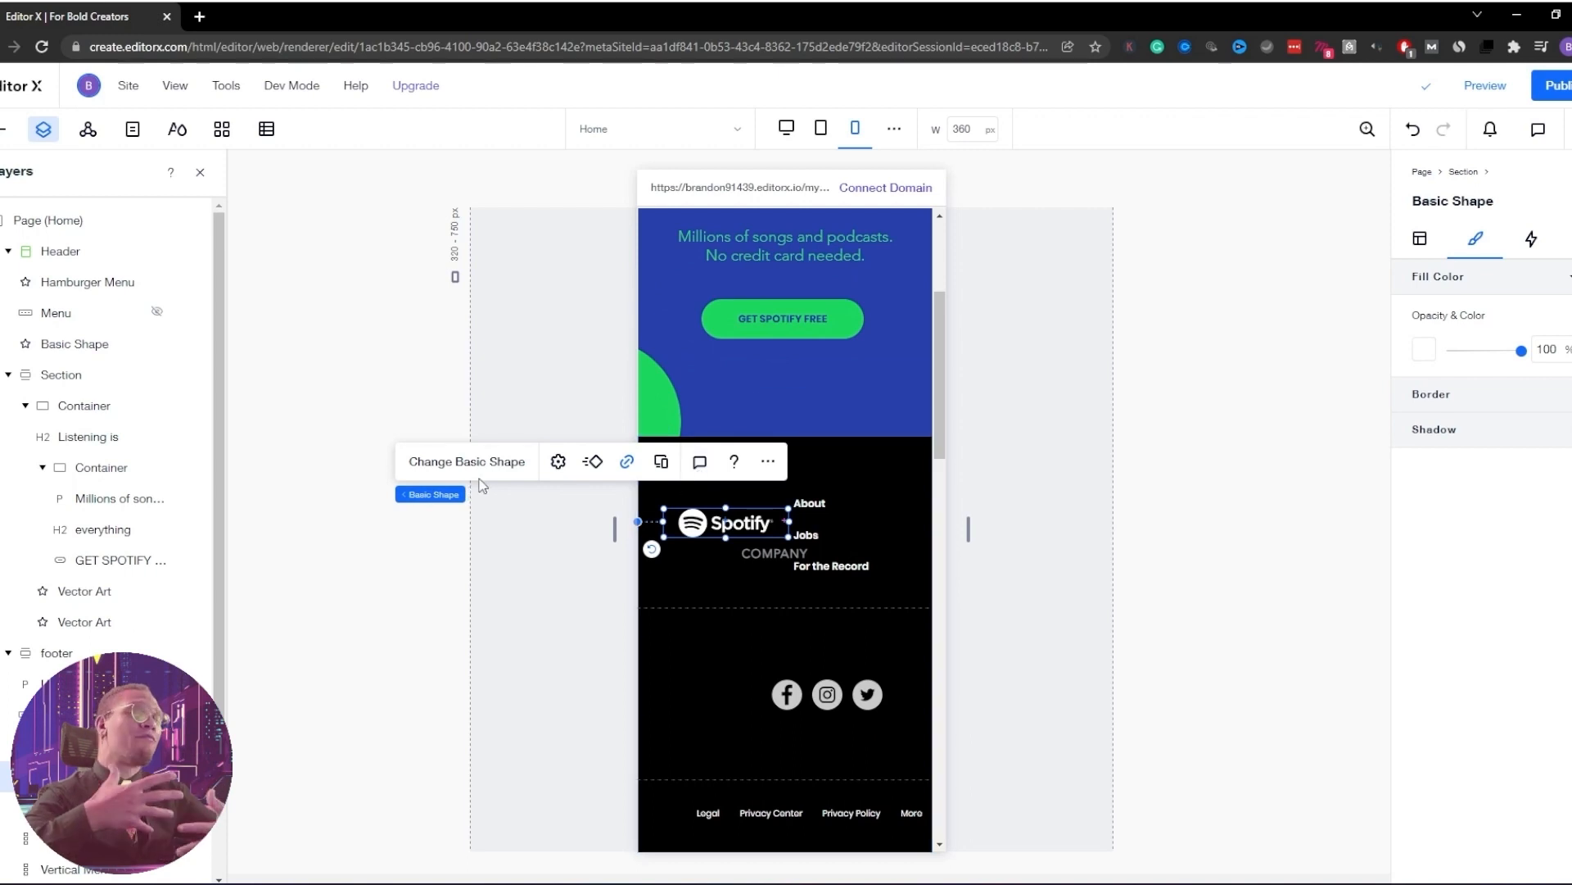
left_click(847, 451)
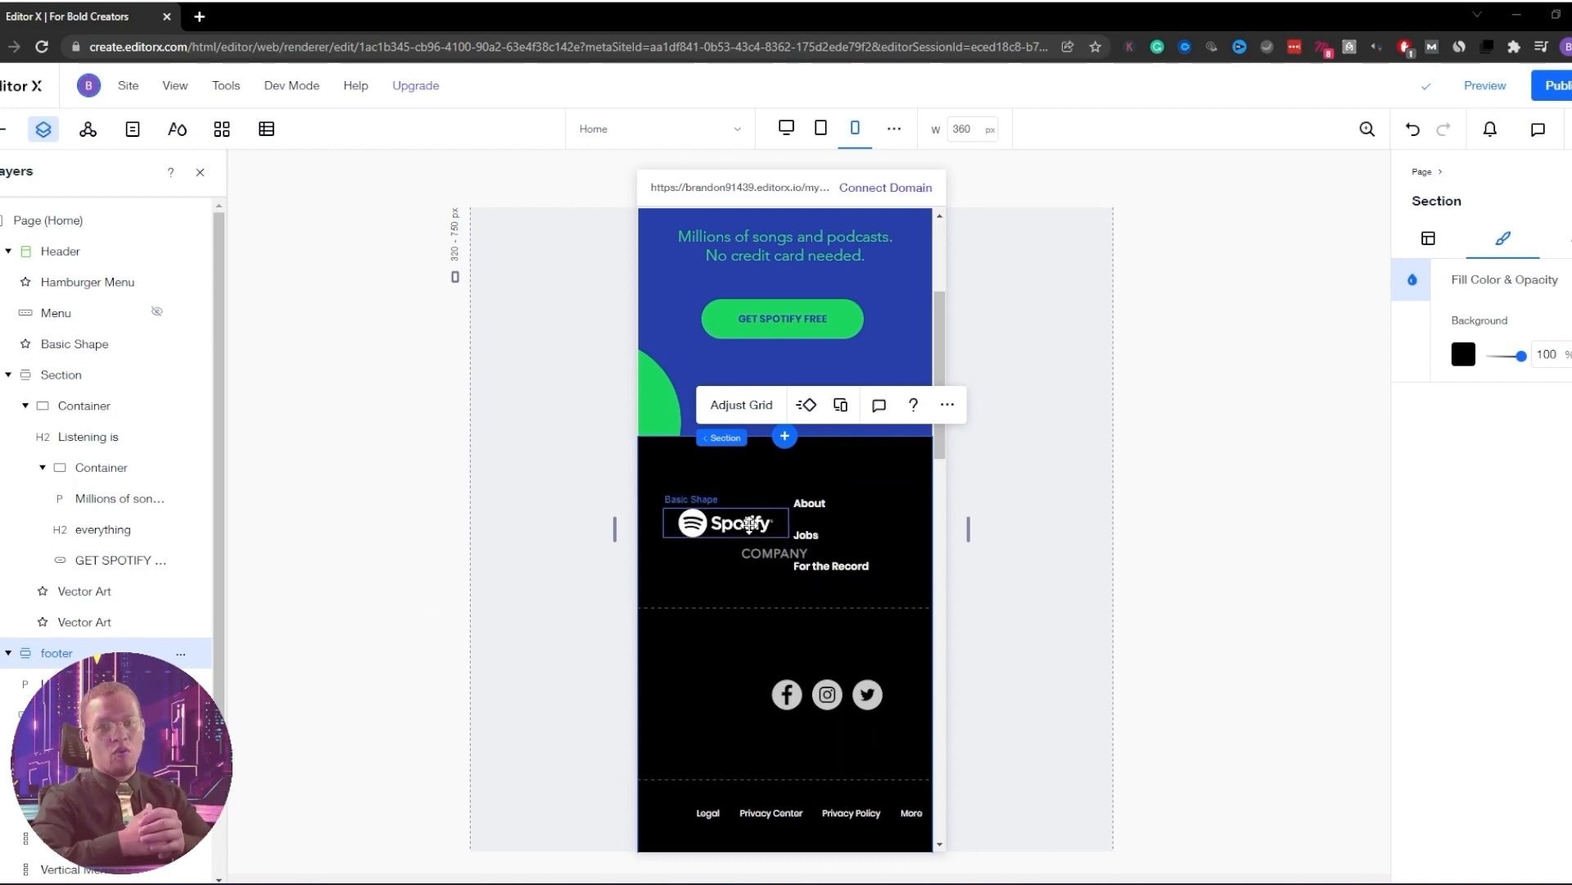
left_click_drag(724, 529, 705, 469)
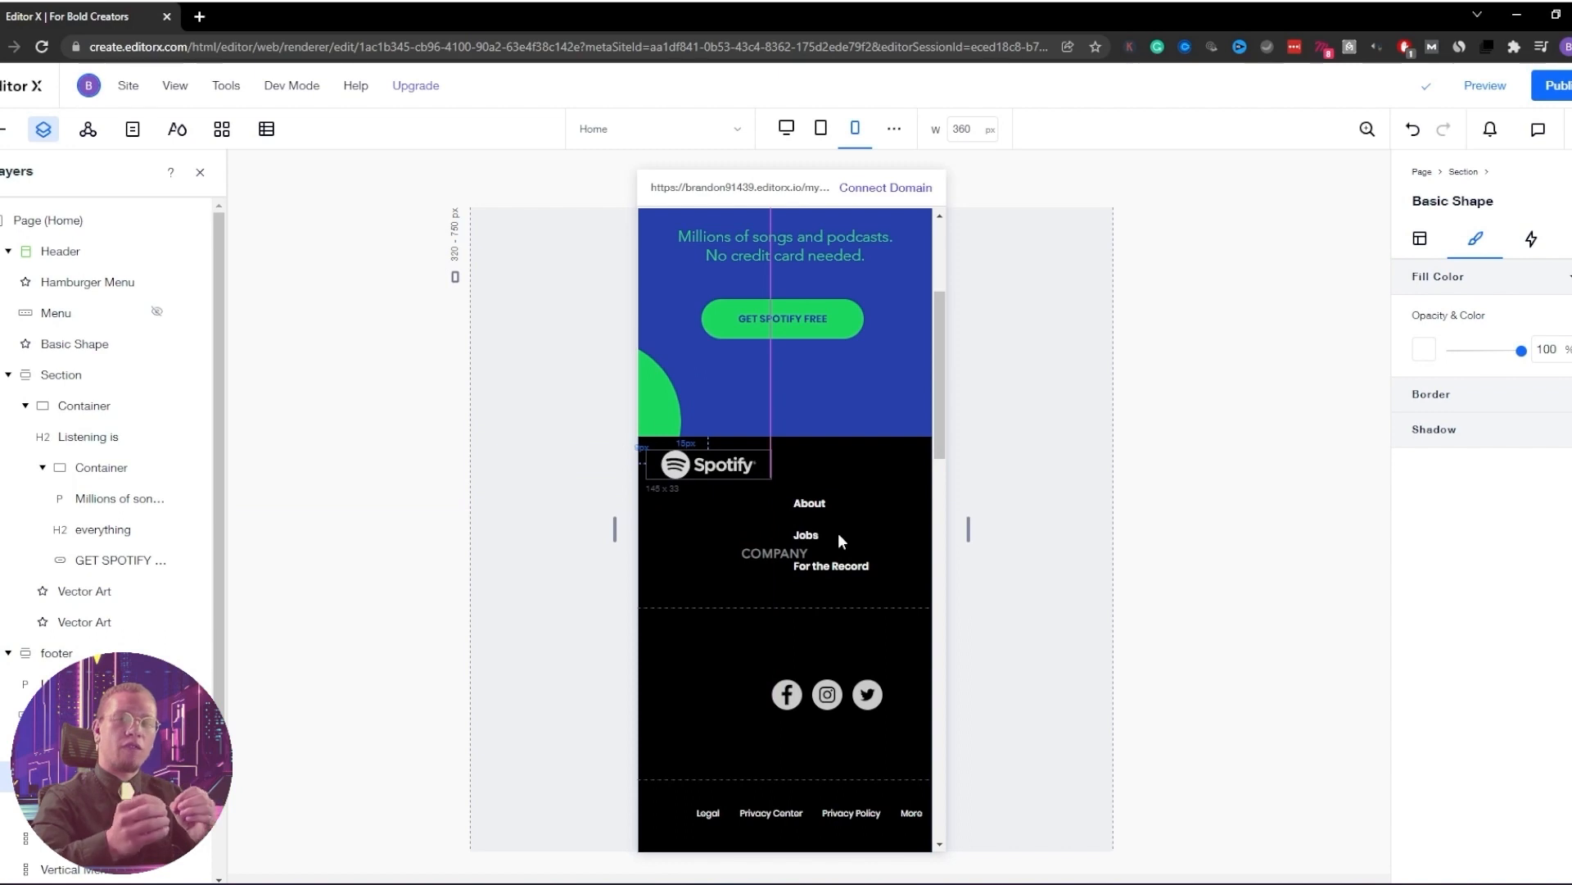
Move the COMPANY heading up-left under the logo and drag its links menu beneath it
left_click(815, 550)
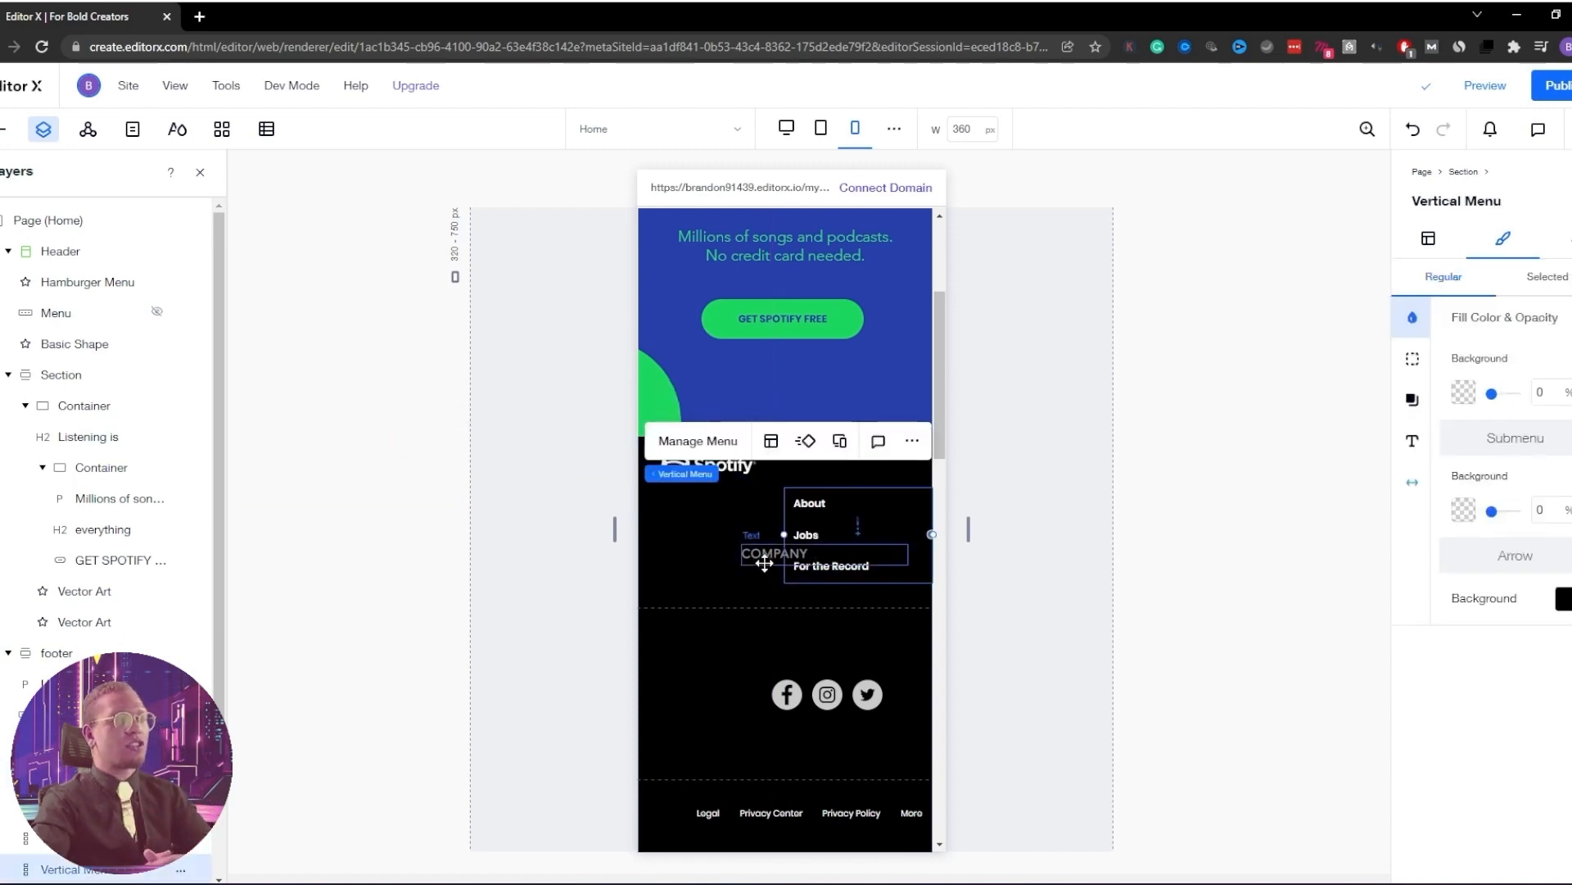
left_click(766, 553)
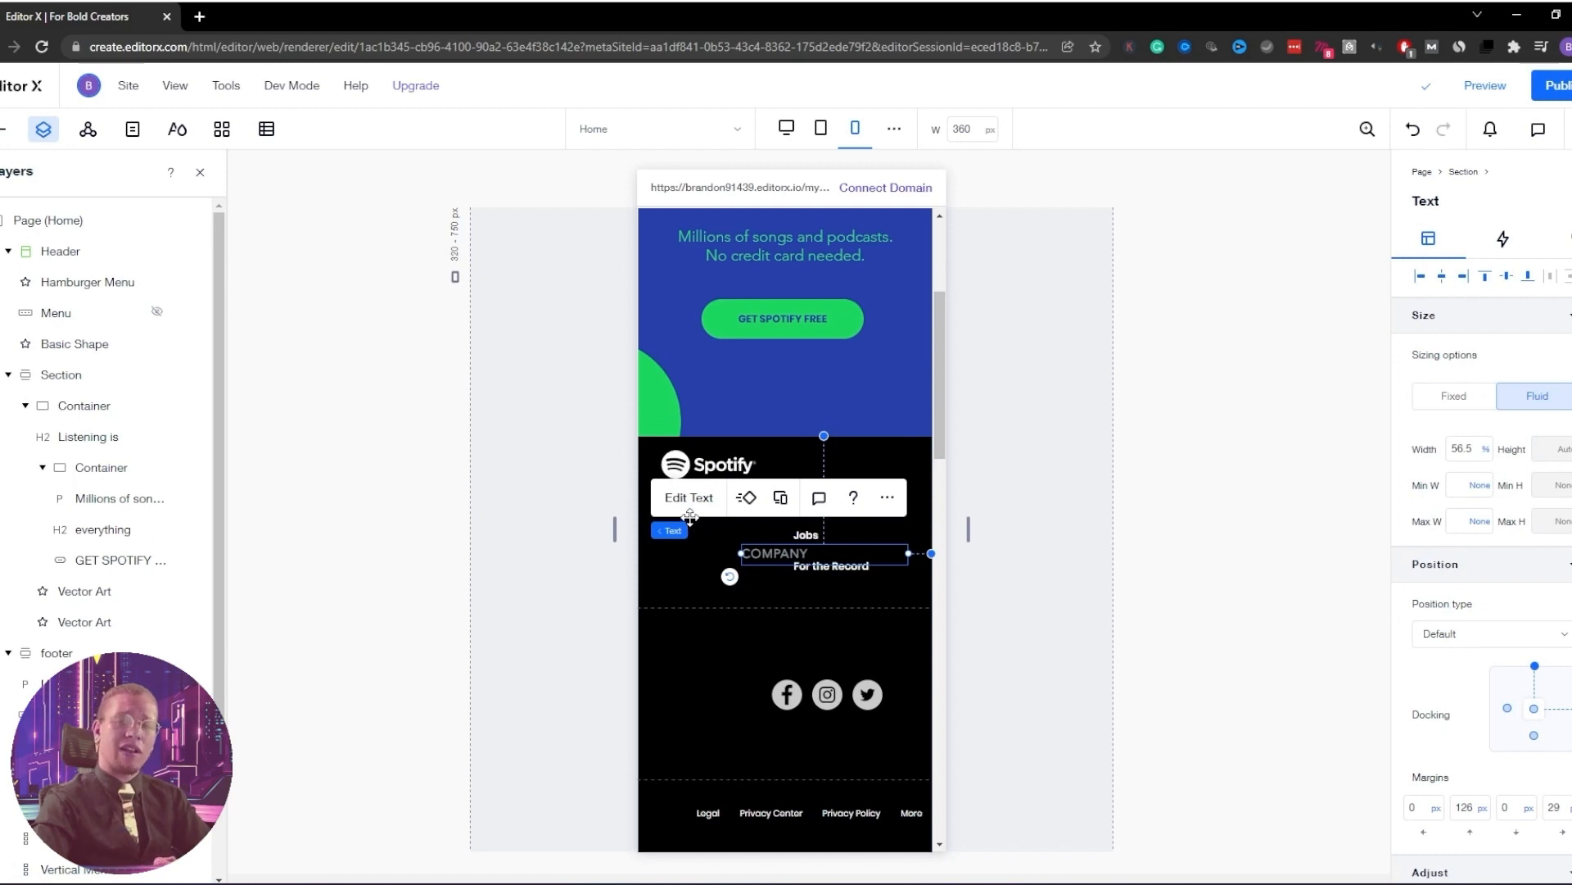
mouse_move(690, 518)
left_mouse_down()
mouse_move(675, 564)
mouse_move(702, 519)
mouse_move(686, 509)
left_mouse_up()
left_click_drag(801, 543, 680, 578)
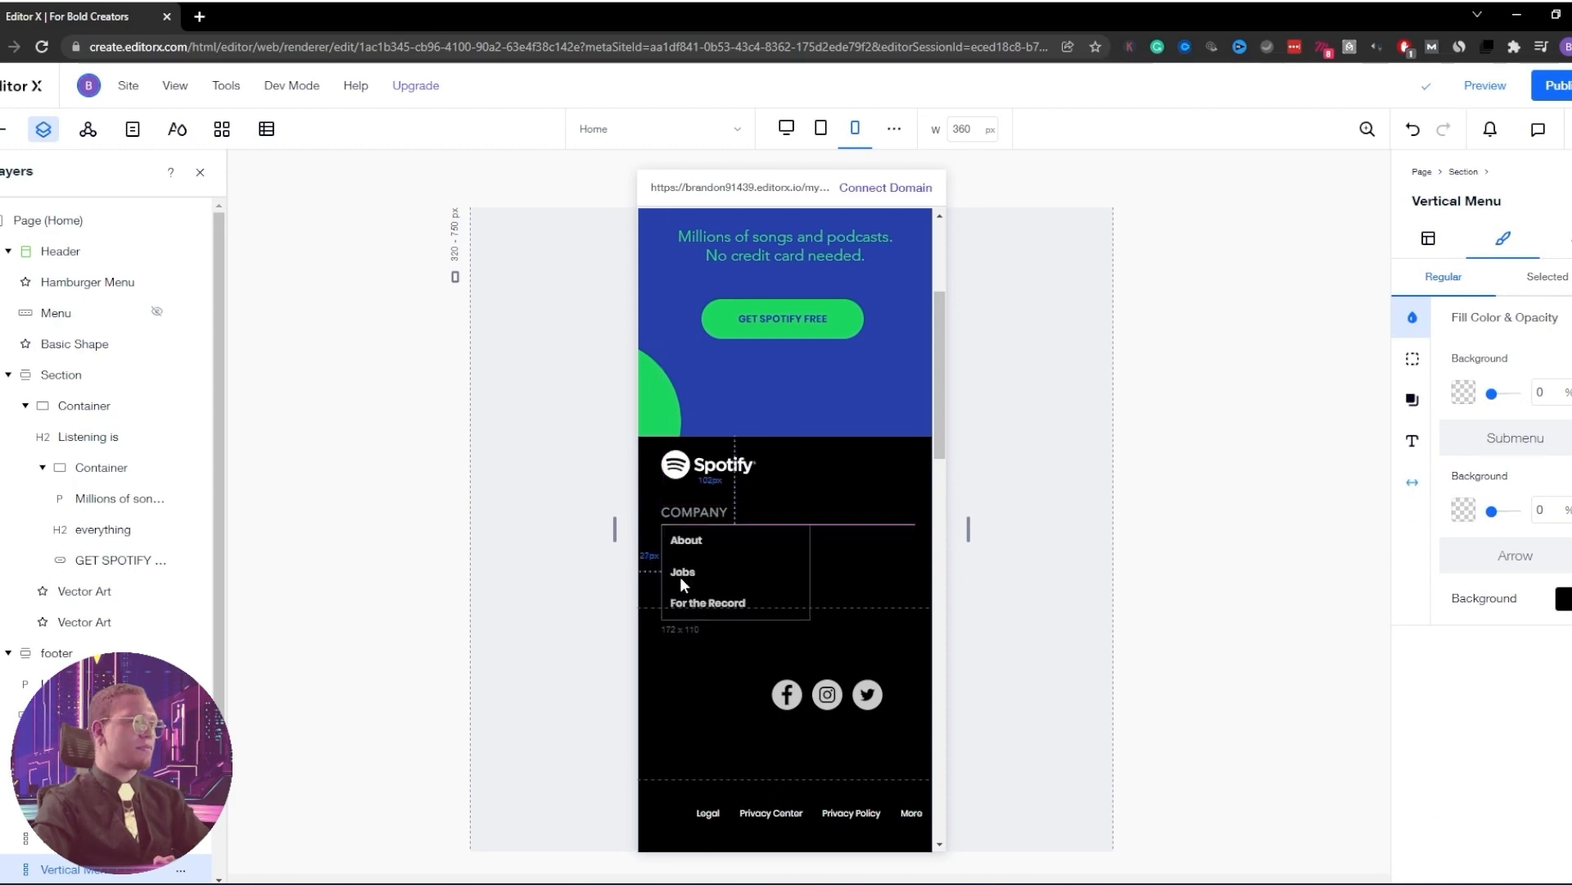
scroll(877, 547, "down", 2)
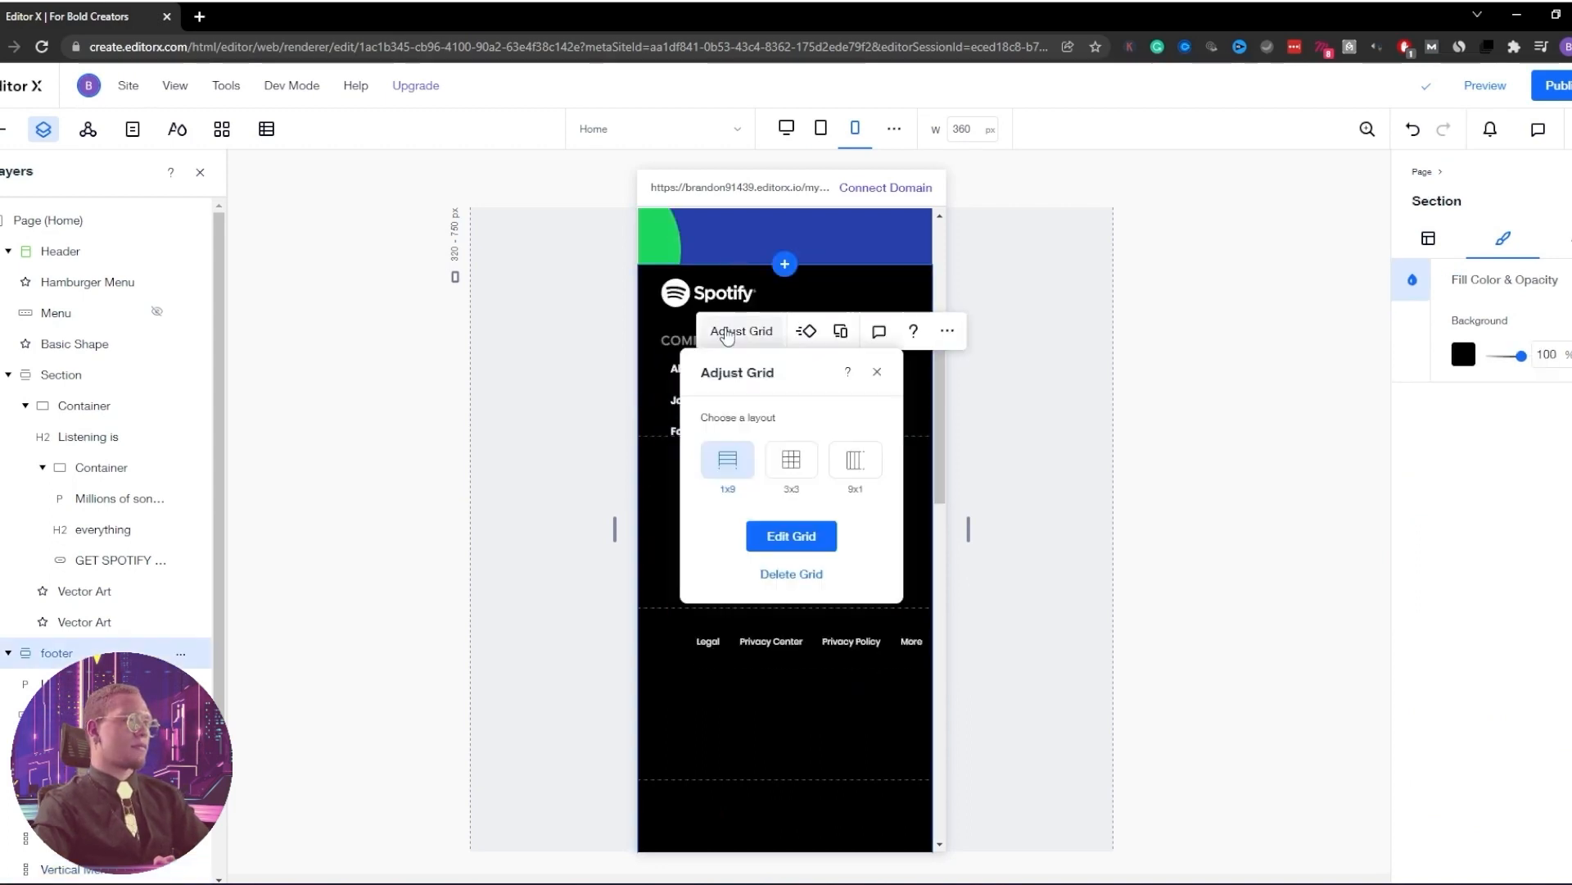
Delete the middle footer grid row and move the social icons below the Legal links
left_click(786, 533)
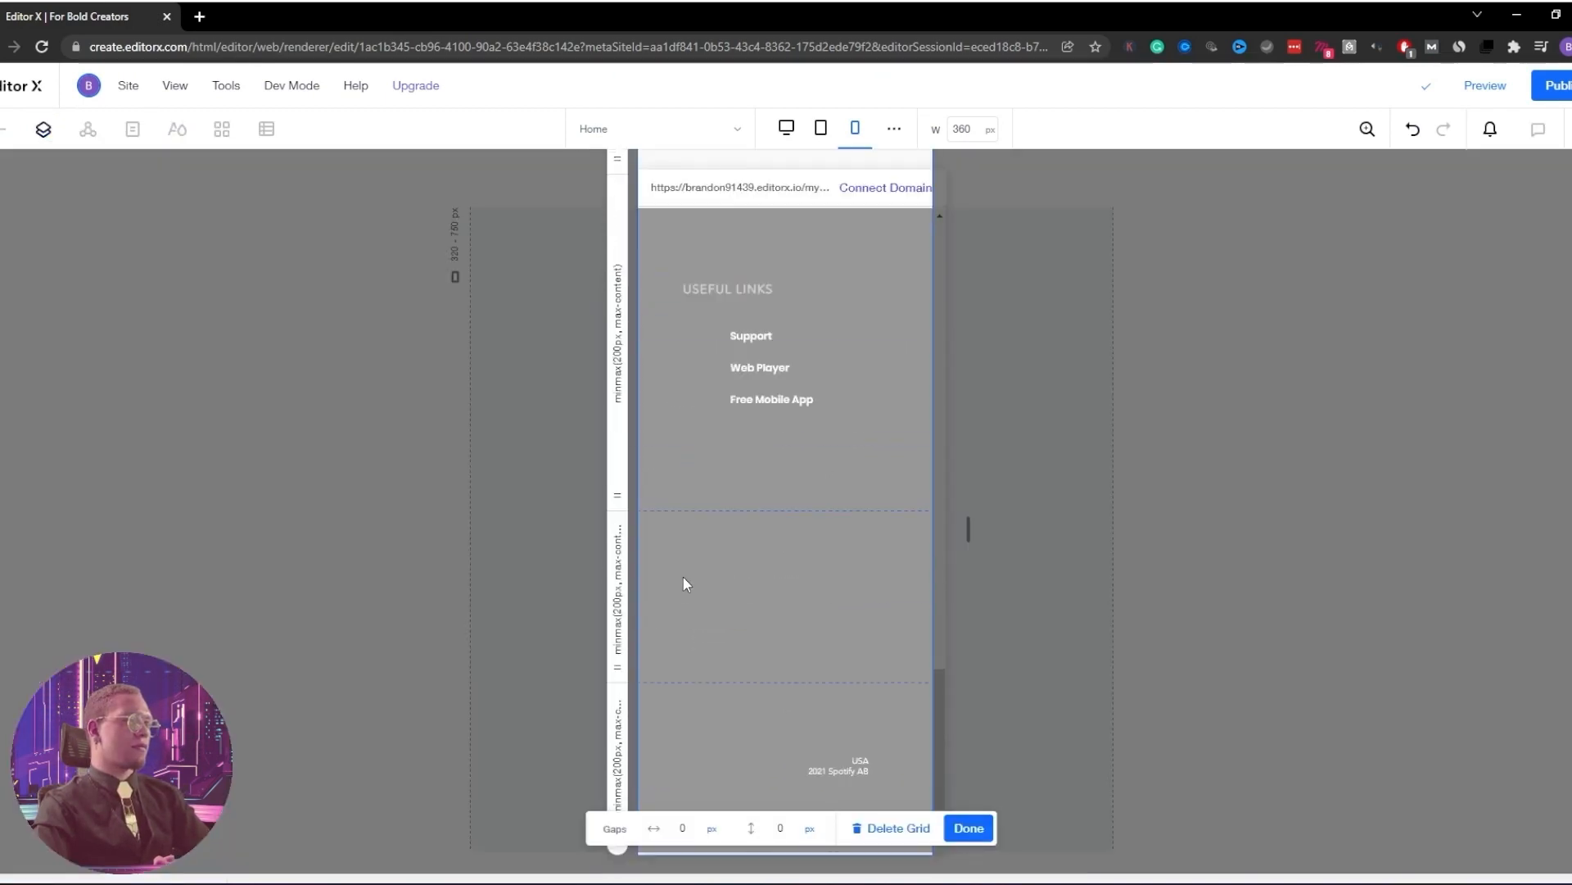
left_click(618, 583)
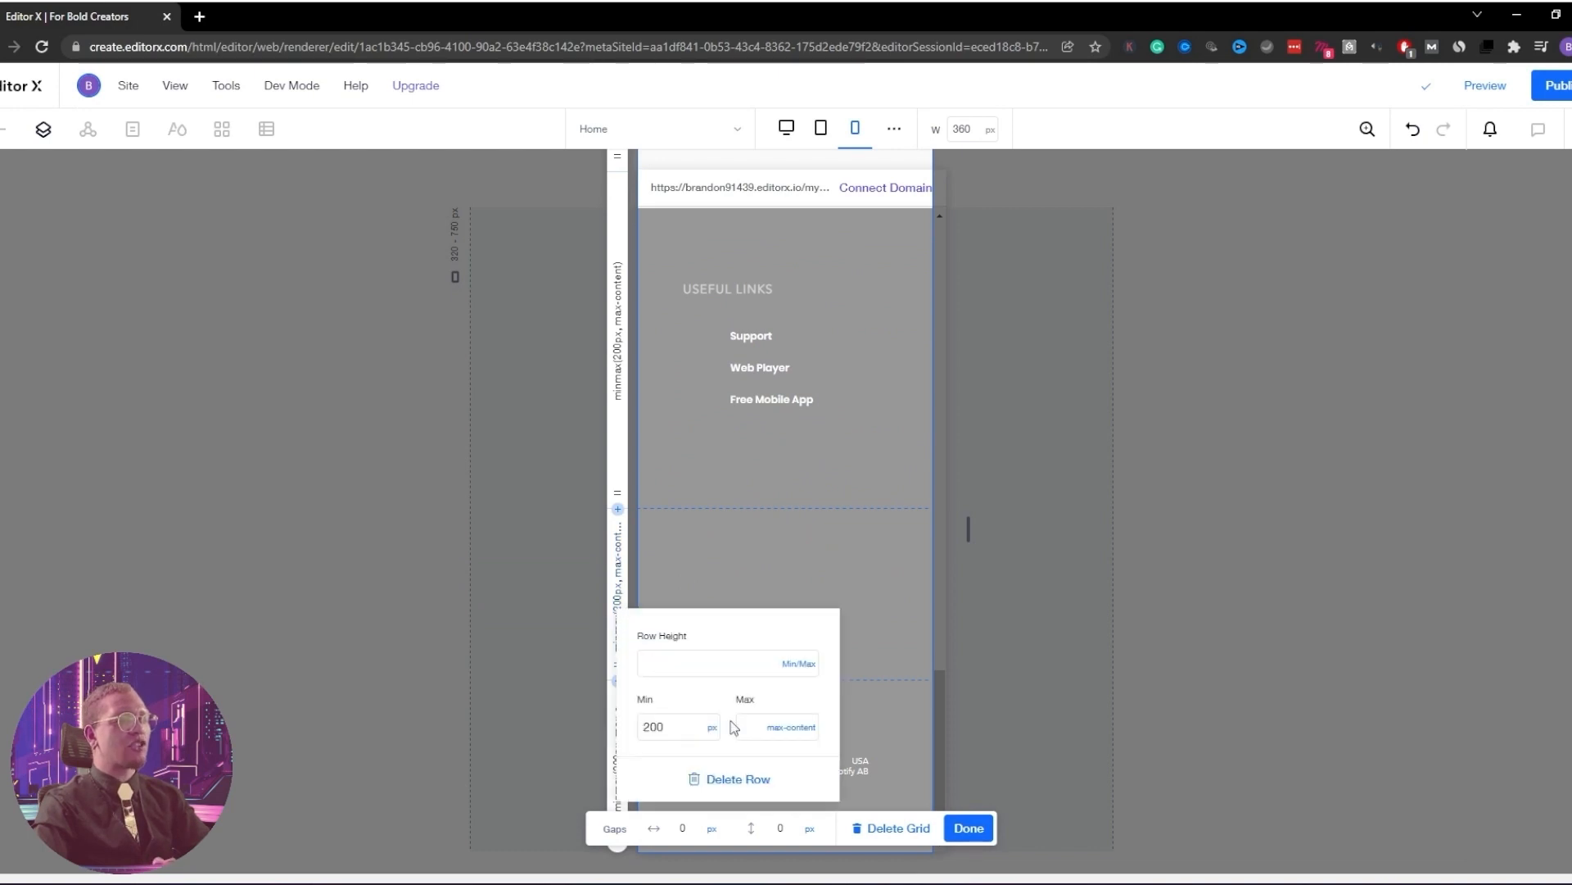
left_click(735, 782)
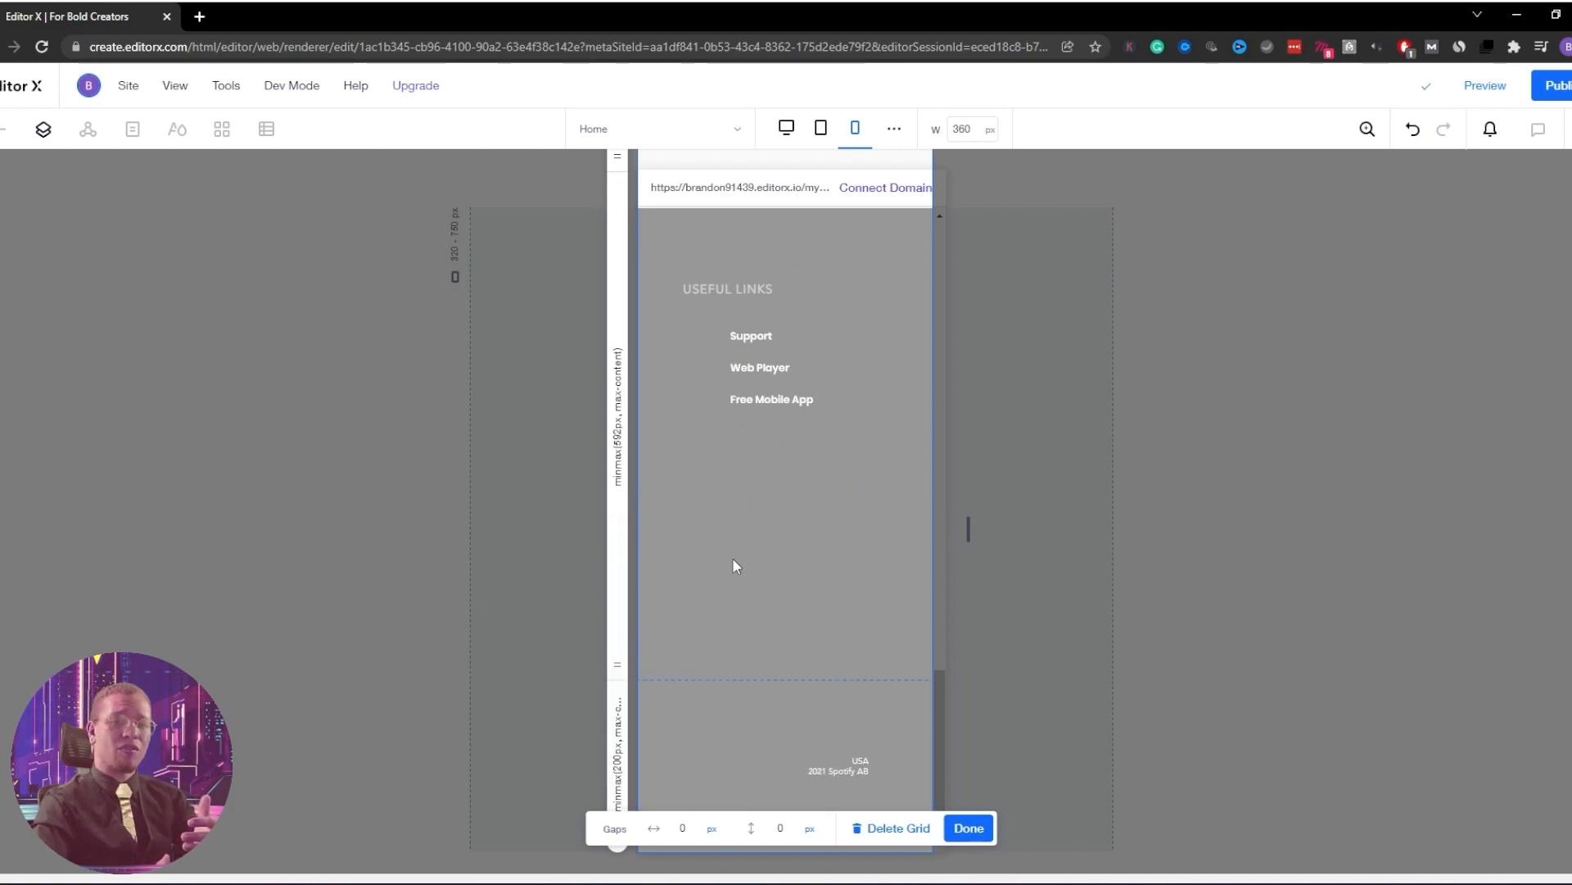
scroll(745, 516, "up", 10)
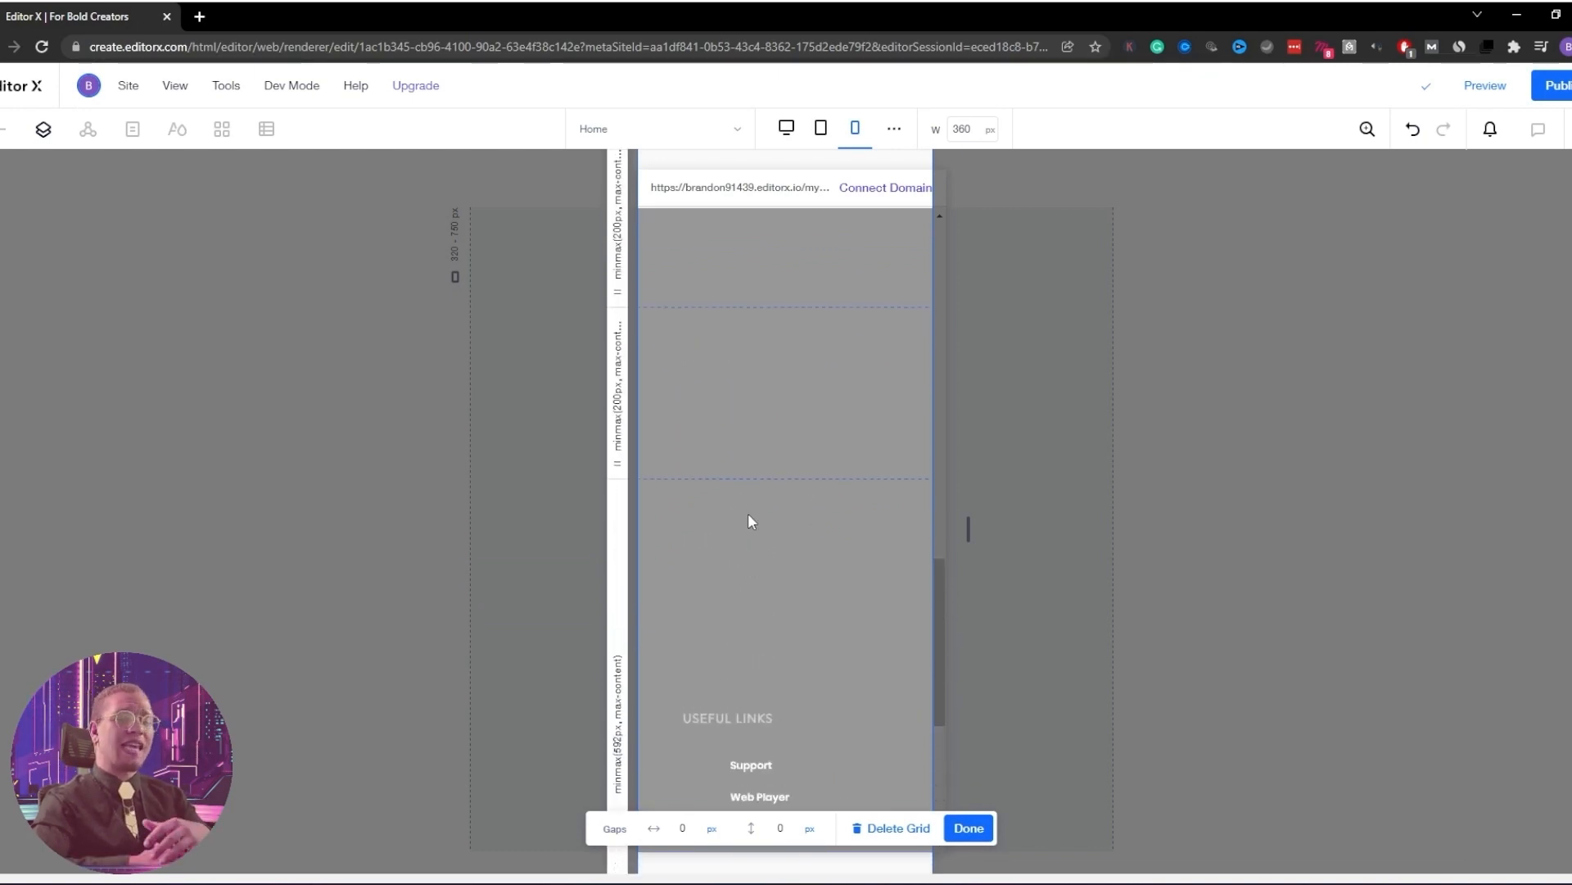
scroll(834, 416, "up", 3)
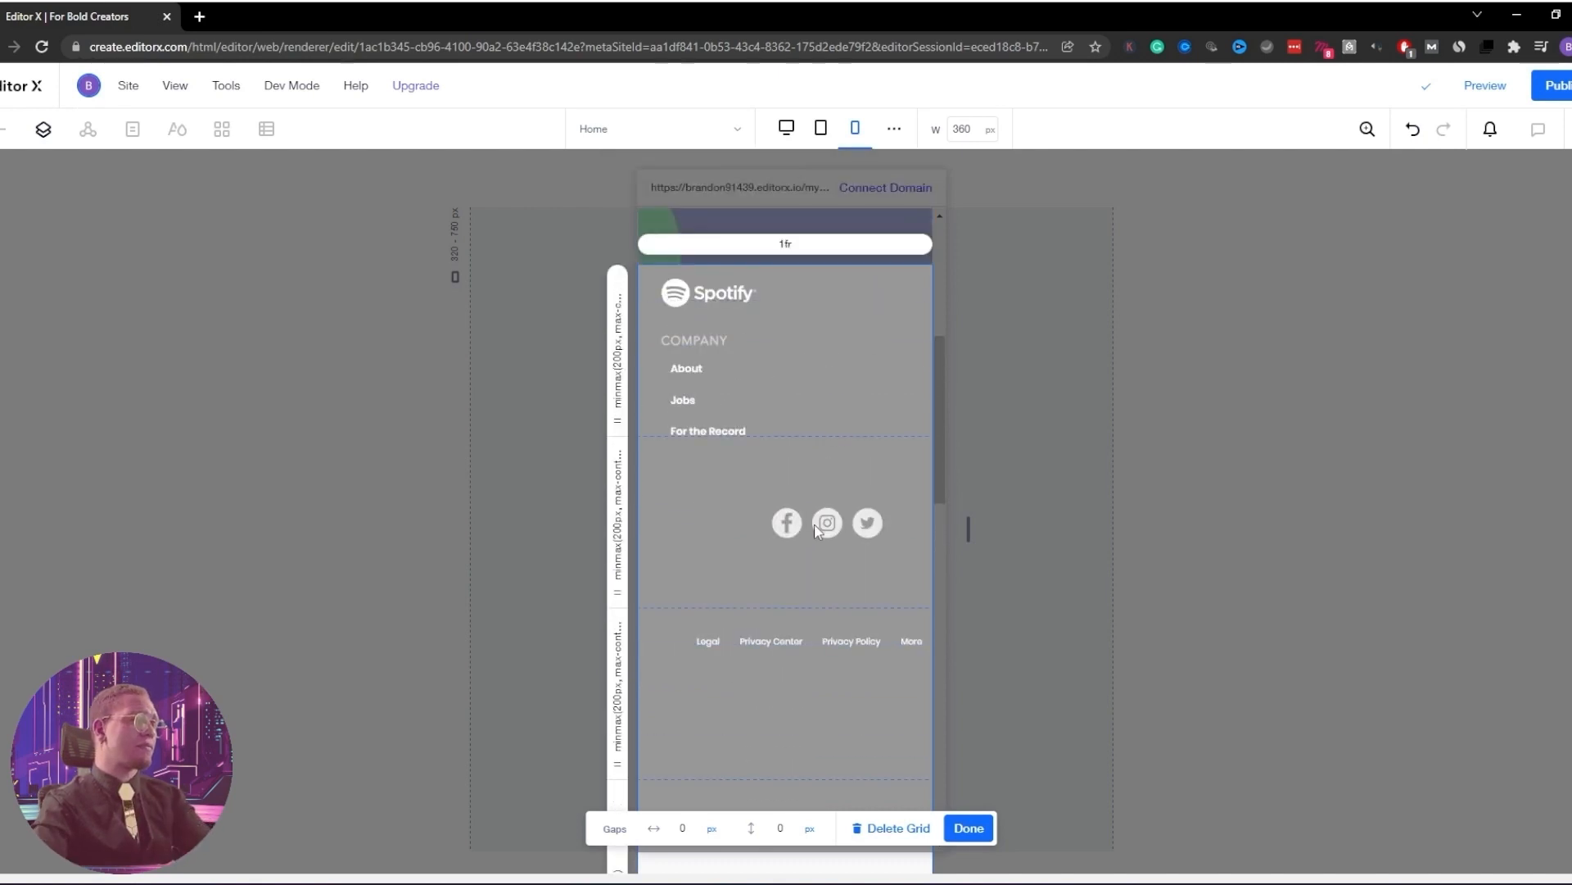
left_click(971, 829)
left_click_drag(827, 522, 753, 693)
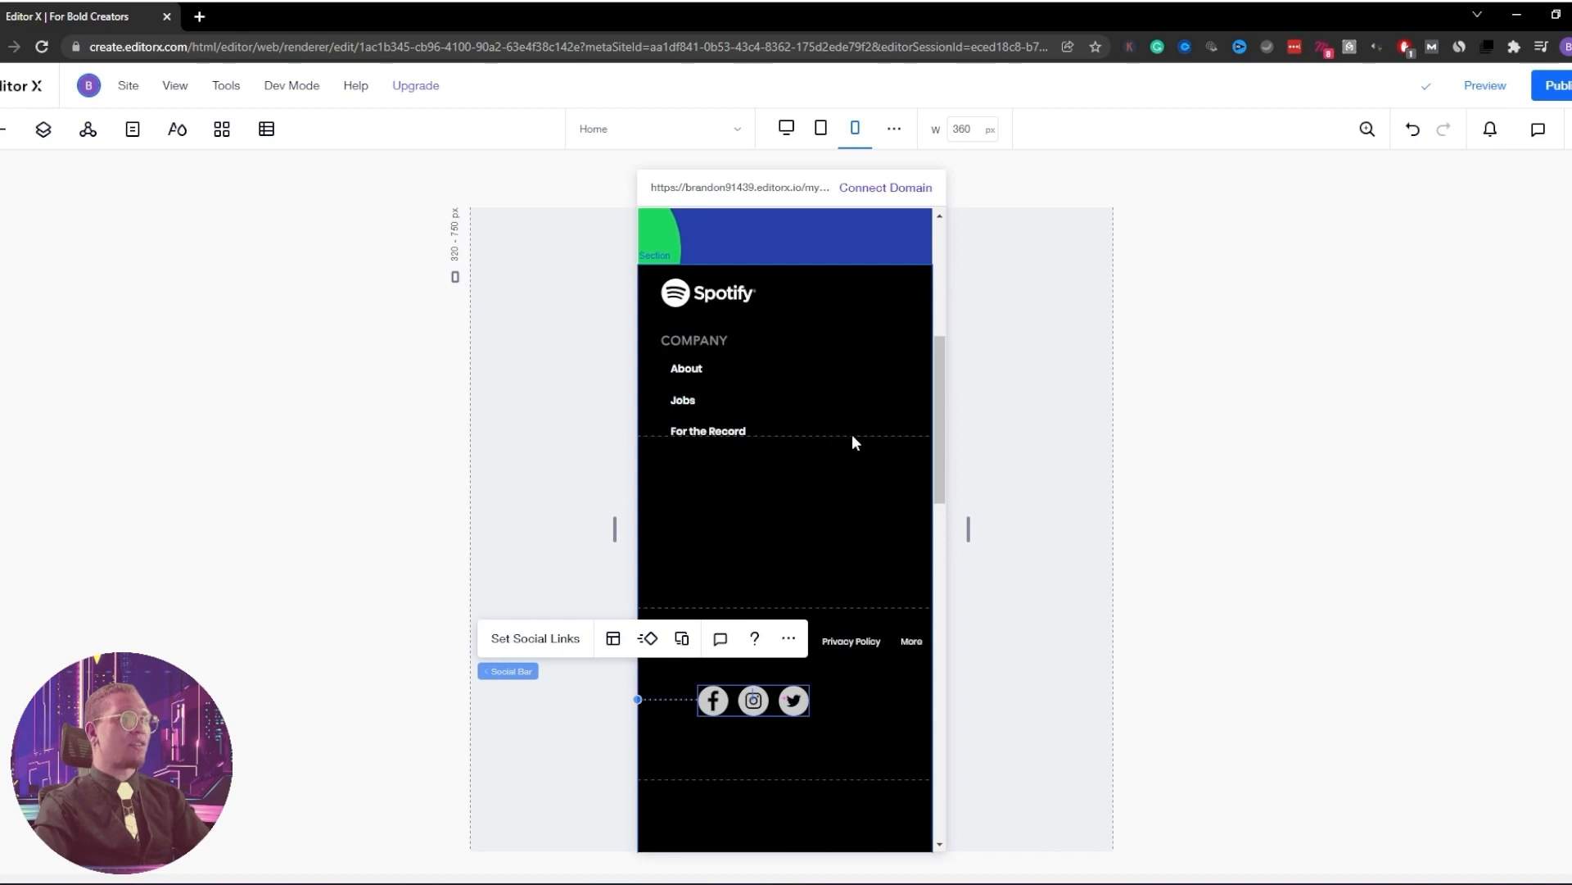
Make the upper mobile footer grid row taller
left_click(852, 434)
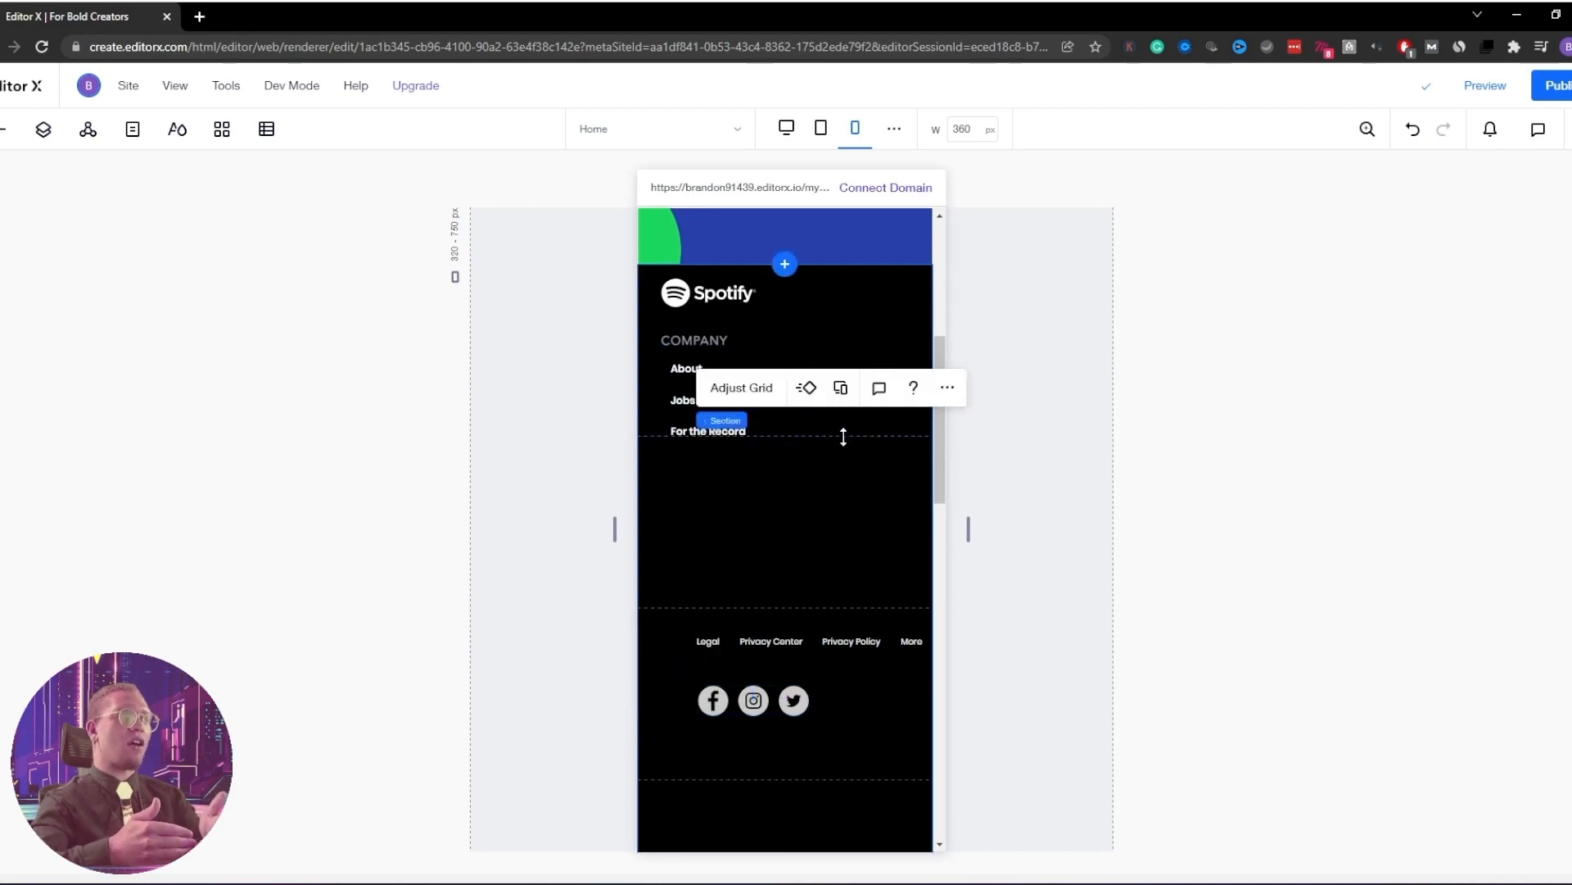
left_click_drag(853, 439, 857, 473)
scroll(842, 552, "down", 8)
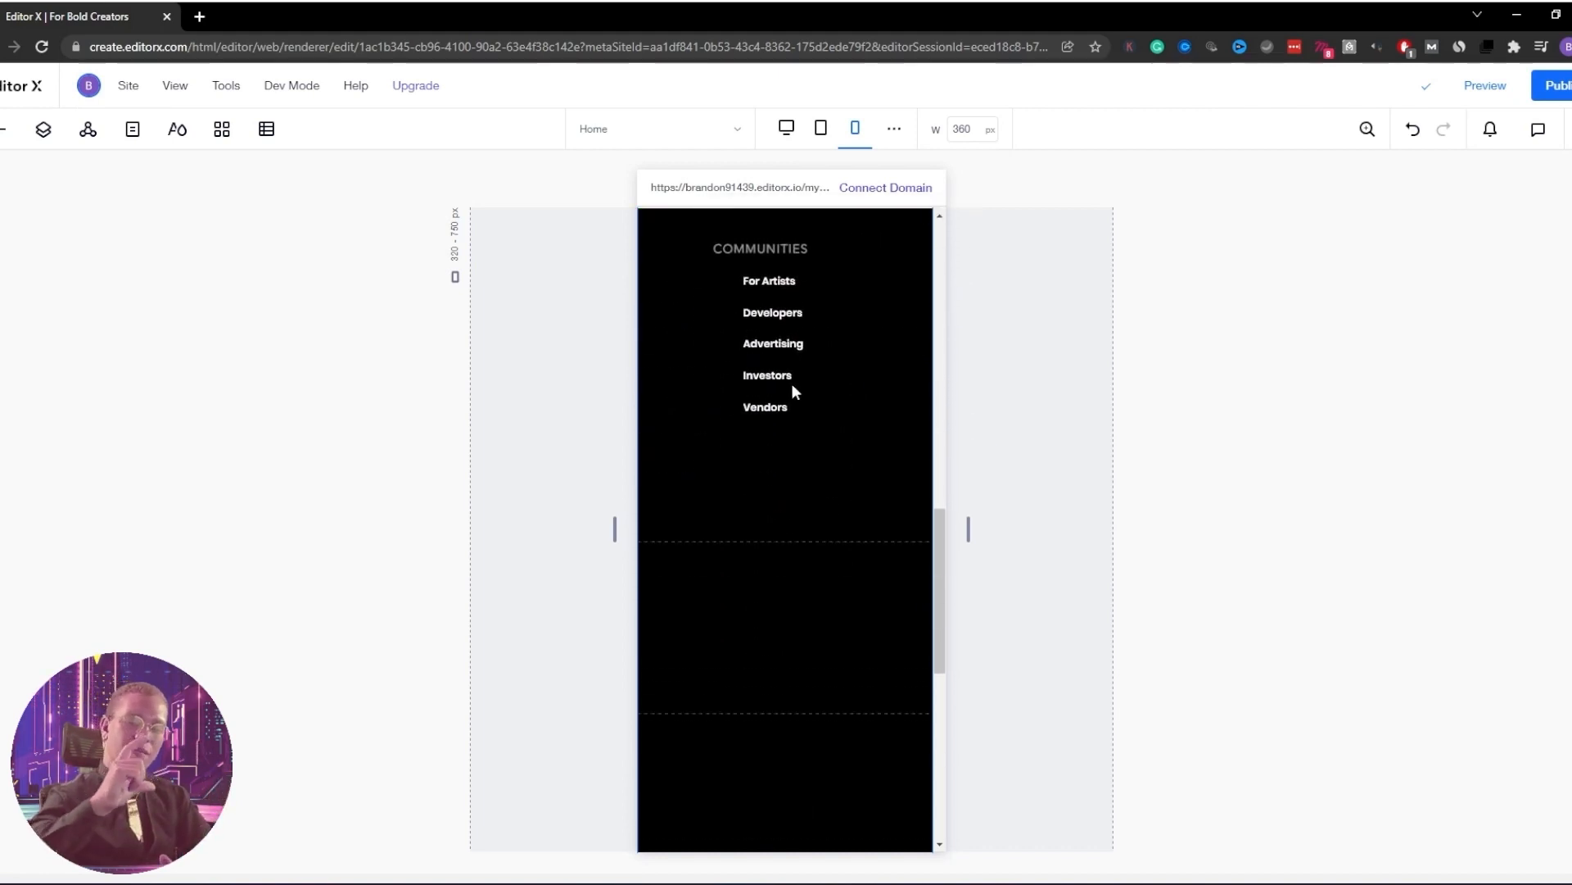
Move the COMMUNITIES heading and its links under Company and align them left
left_click(791, 378)
left_click(760, 249, "shift")
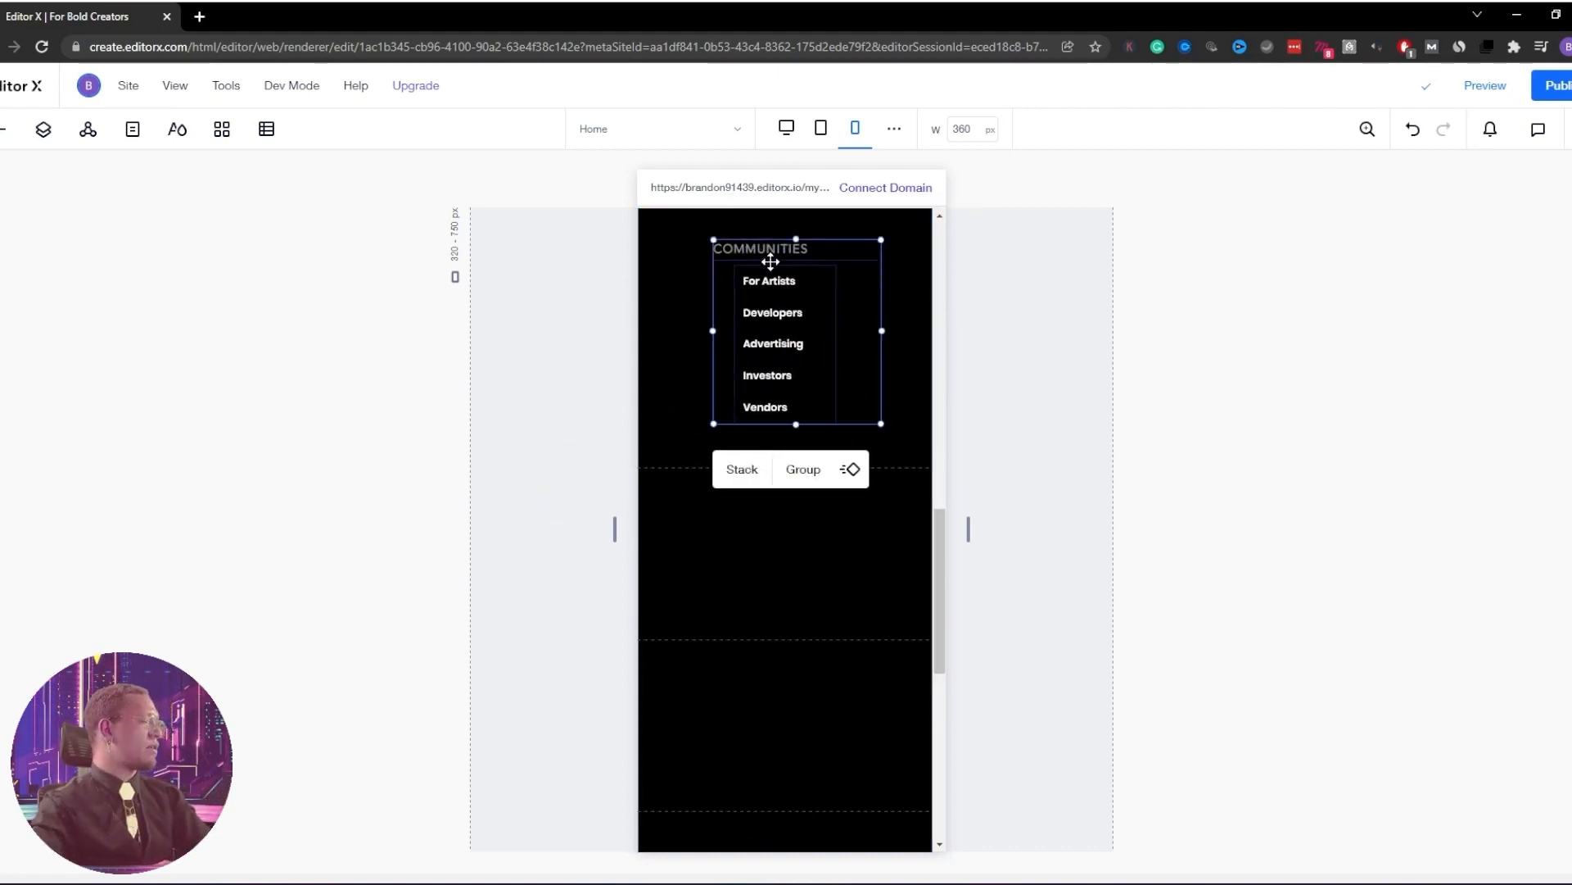
scroll(845, 302, "up", 4)
left_click_drag(780, 653, 751, 228)
scroll(902, 327, "up", 5)
left_click(1570, 130)
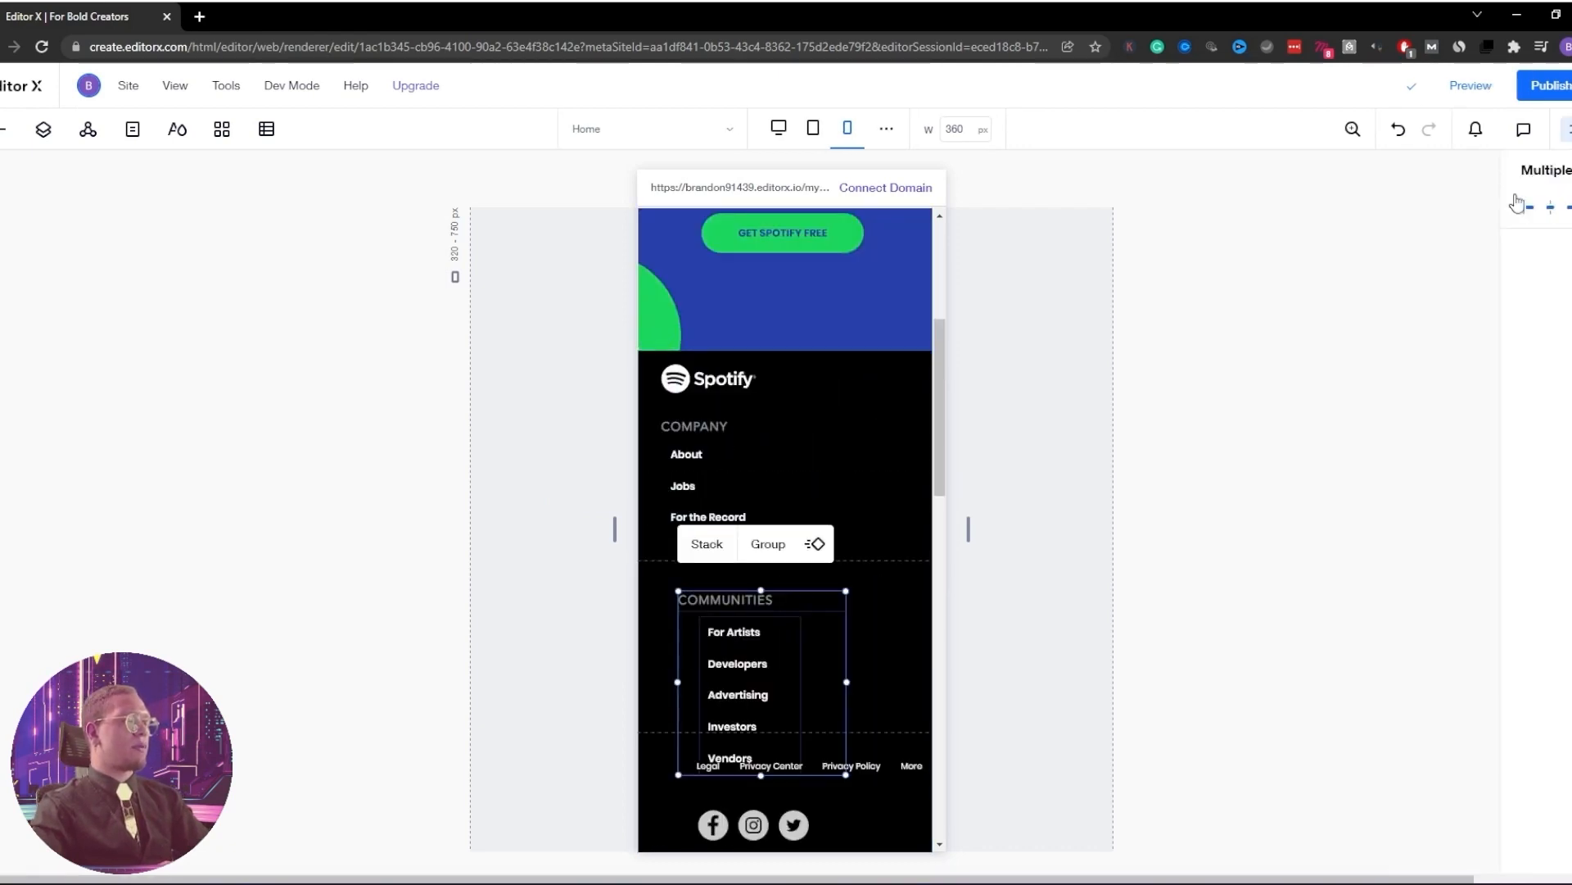
left_click(1406, 208)
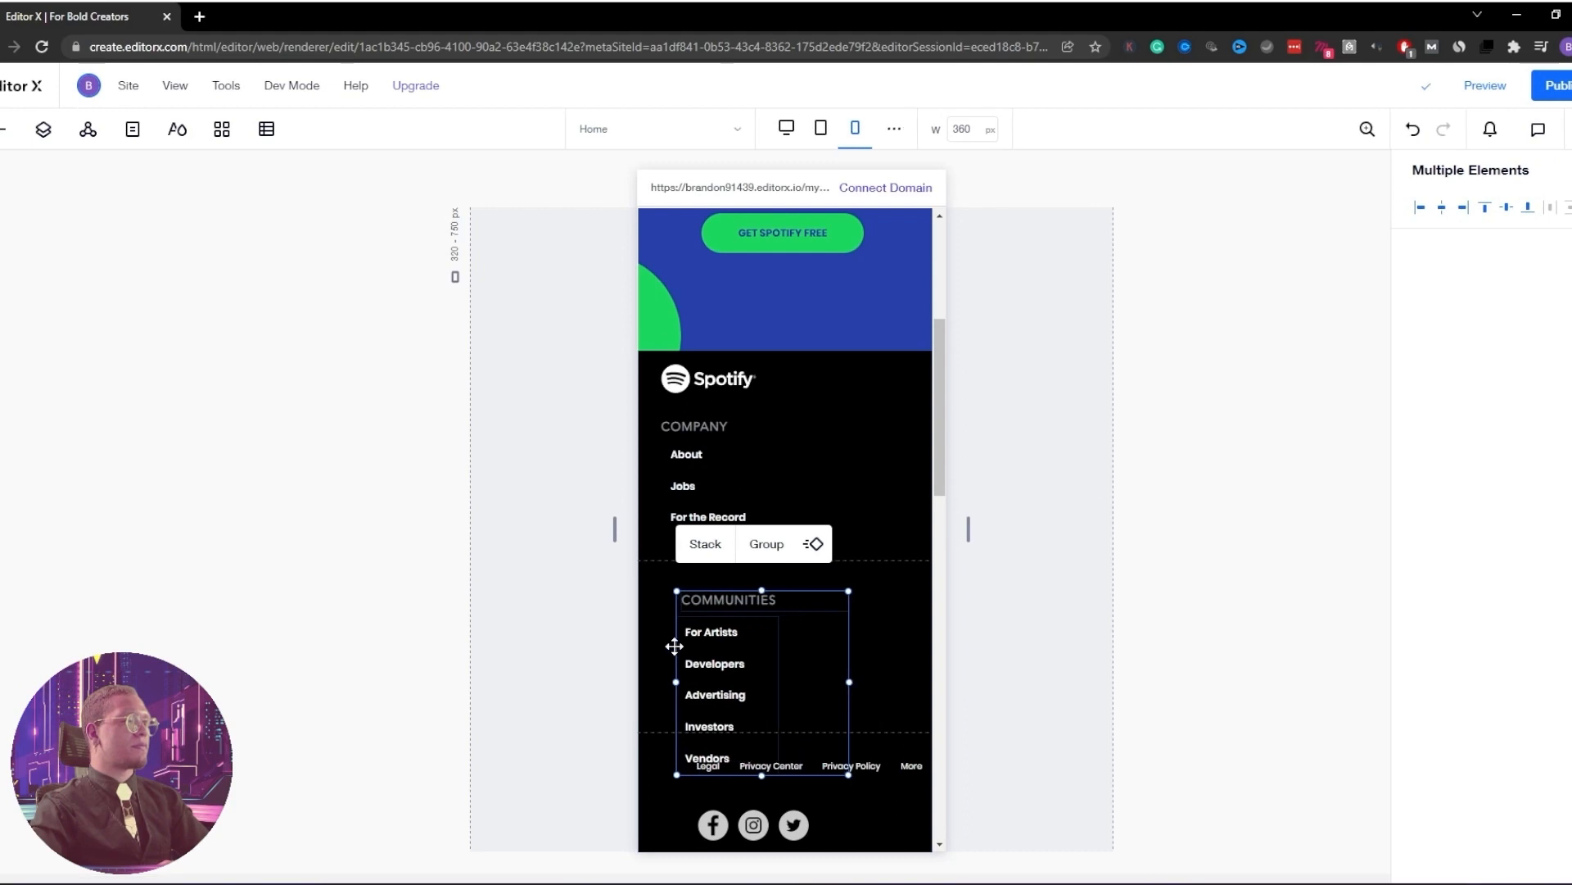
left_click(1423, 209)
left_click_drag(721, 638, 703, 618)
left_click(701, 521)
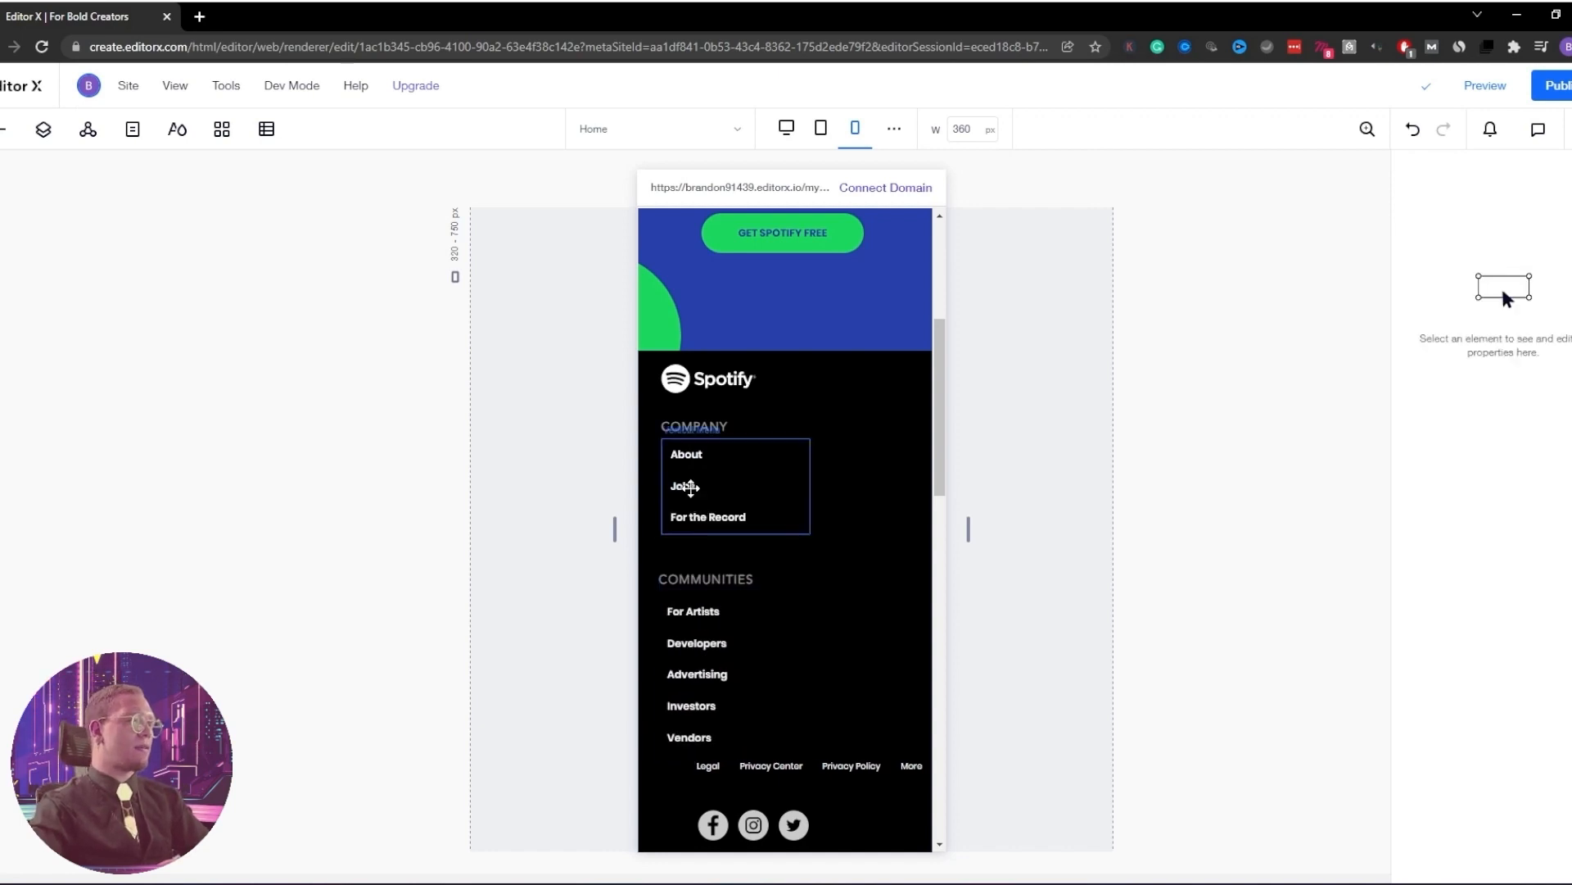
key("ctrl+z")
key("ctrl+z")
key("ctrl+z")
key("ctrl+z")
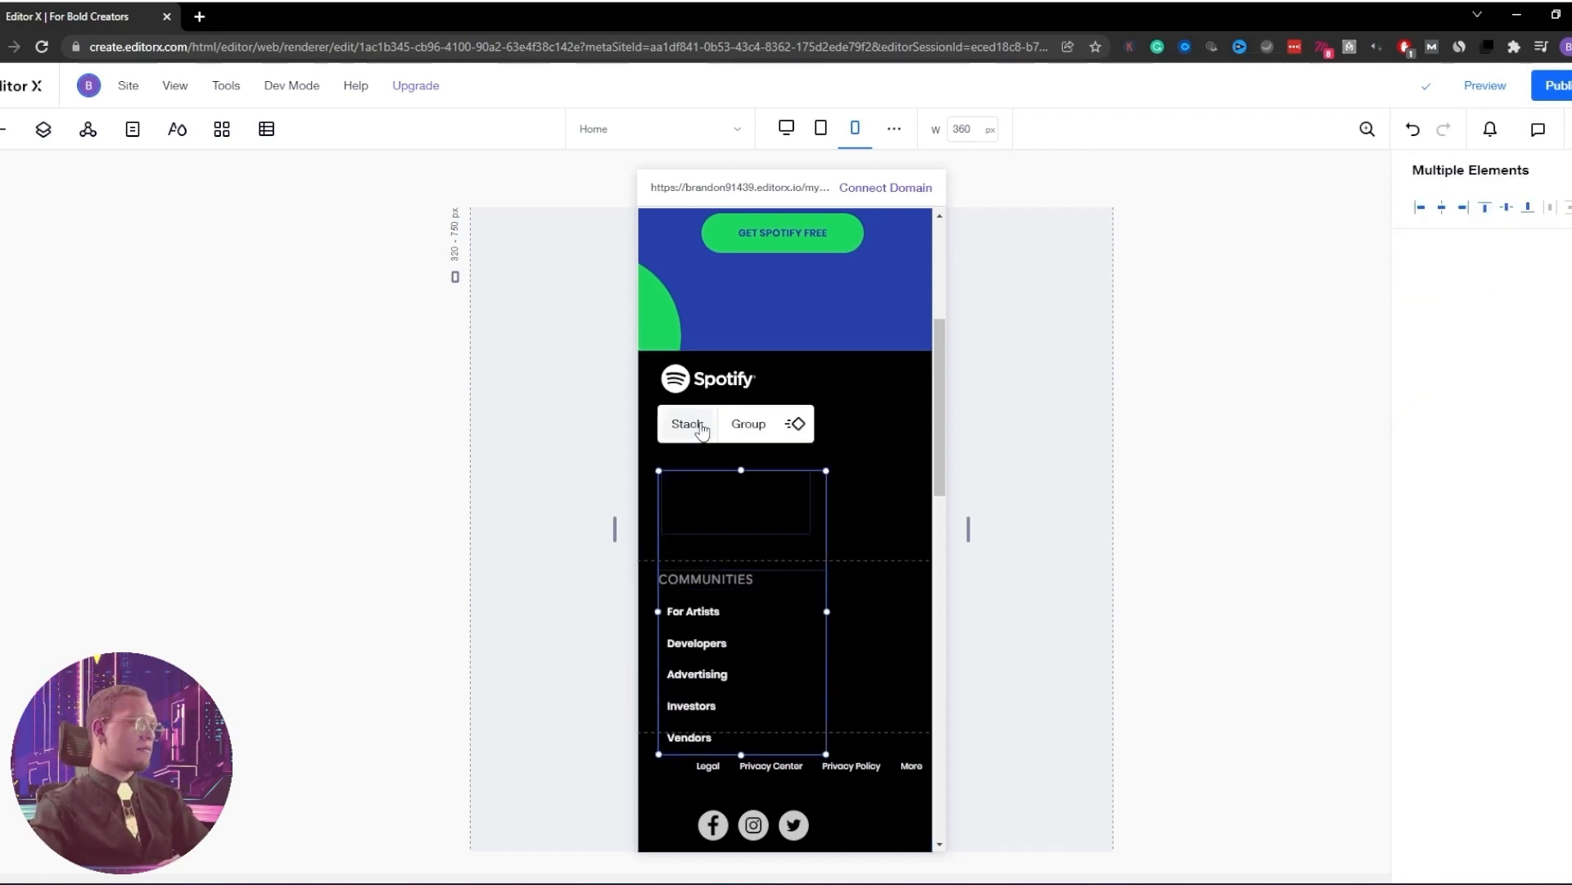
Left-align the Company and Communities headings and menus together
left_click(681, 426)
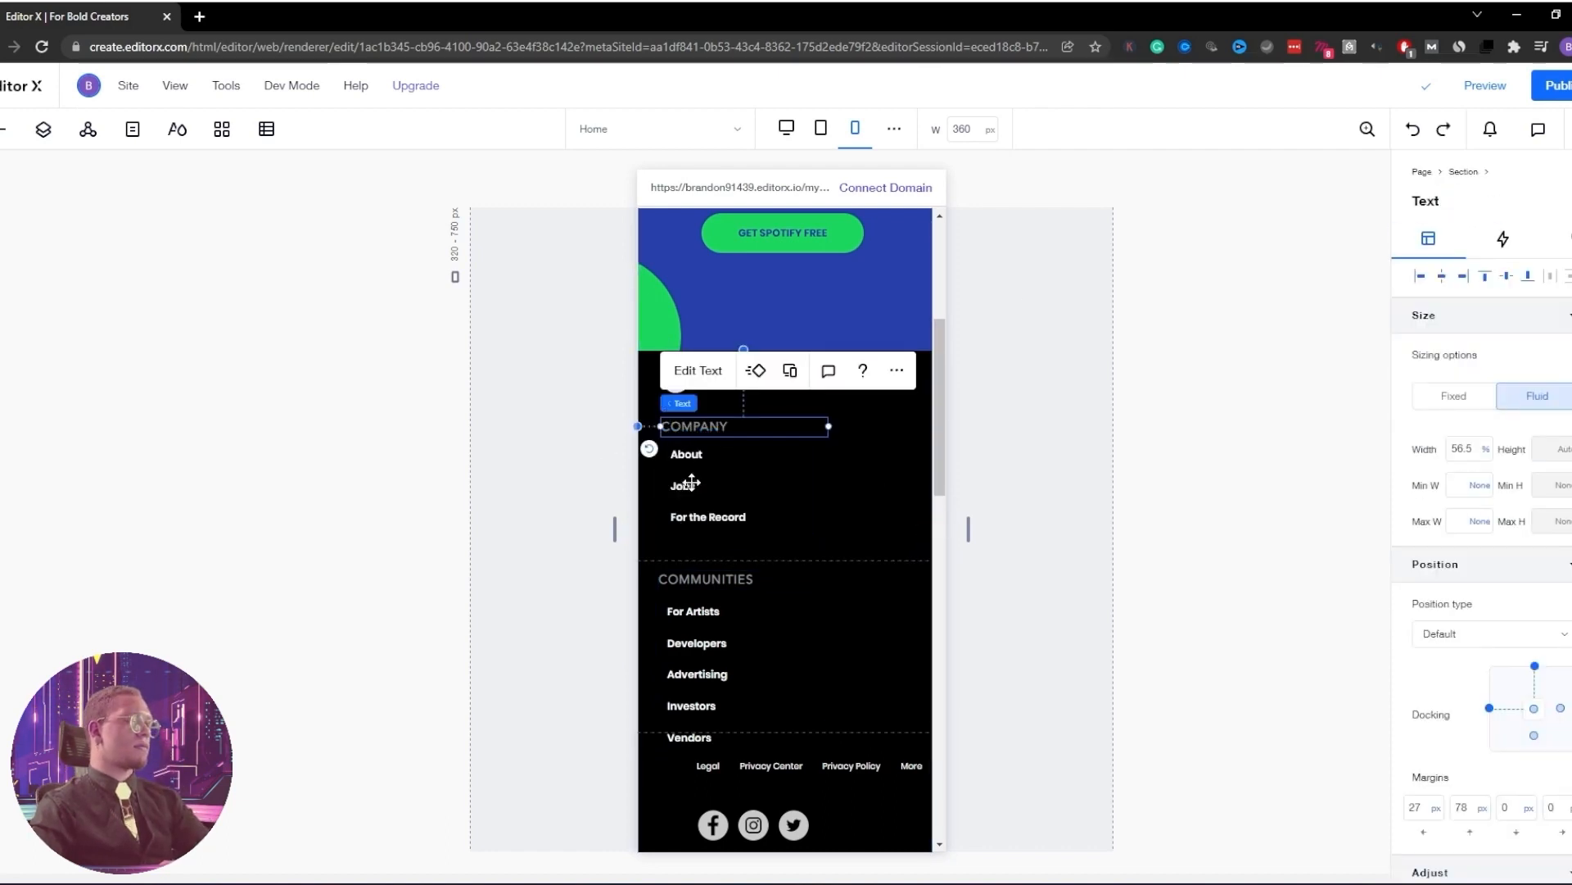
left_click(691, 482, "shift")
left_click(689, 578, "shift")
left_click(689, 616, "shift")
left_click(1419, 210)
left_click(1002, 464)
Move the Legal links and social icons lower in the footer
scroll(783, 595, "down", 5)
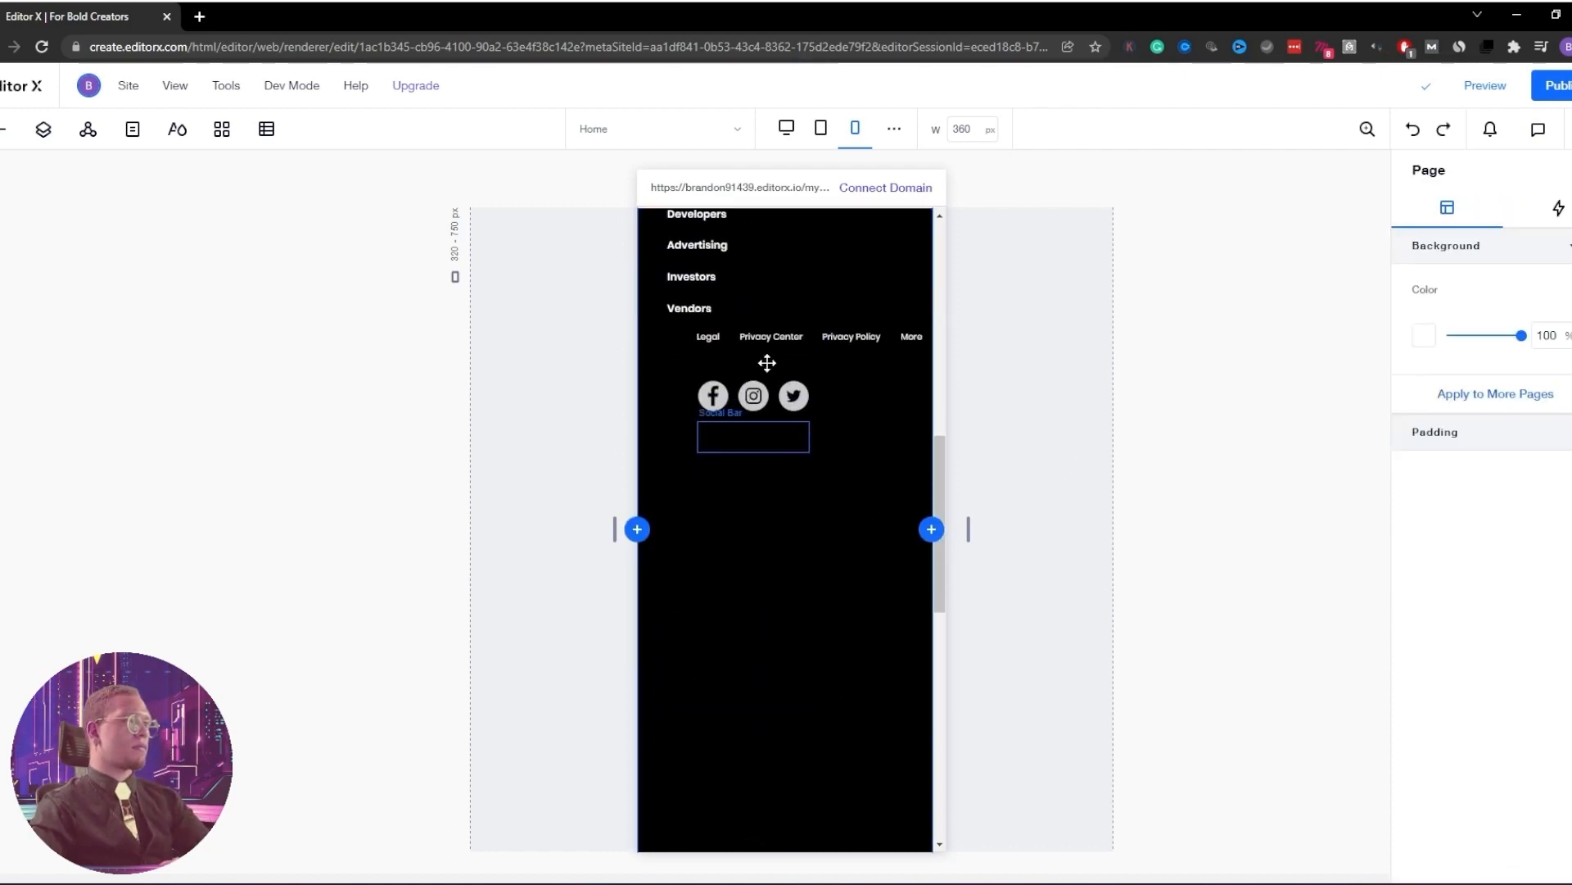
left_click(754, 381)
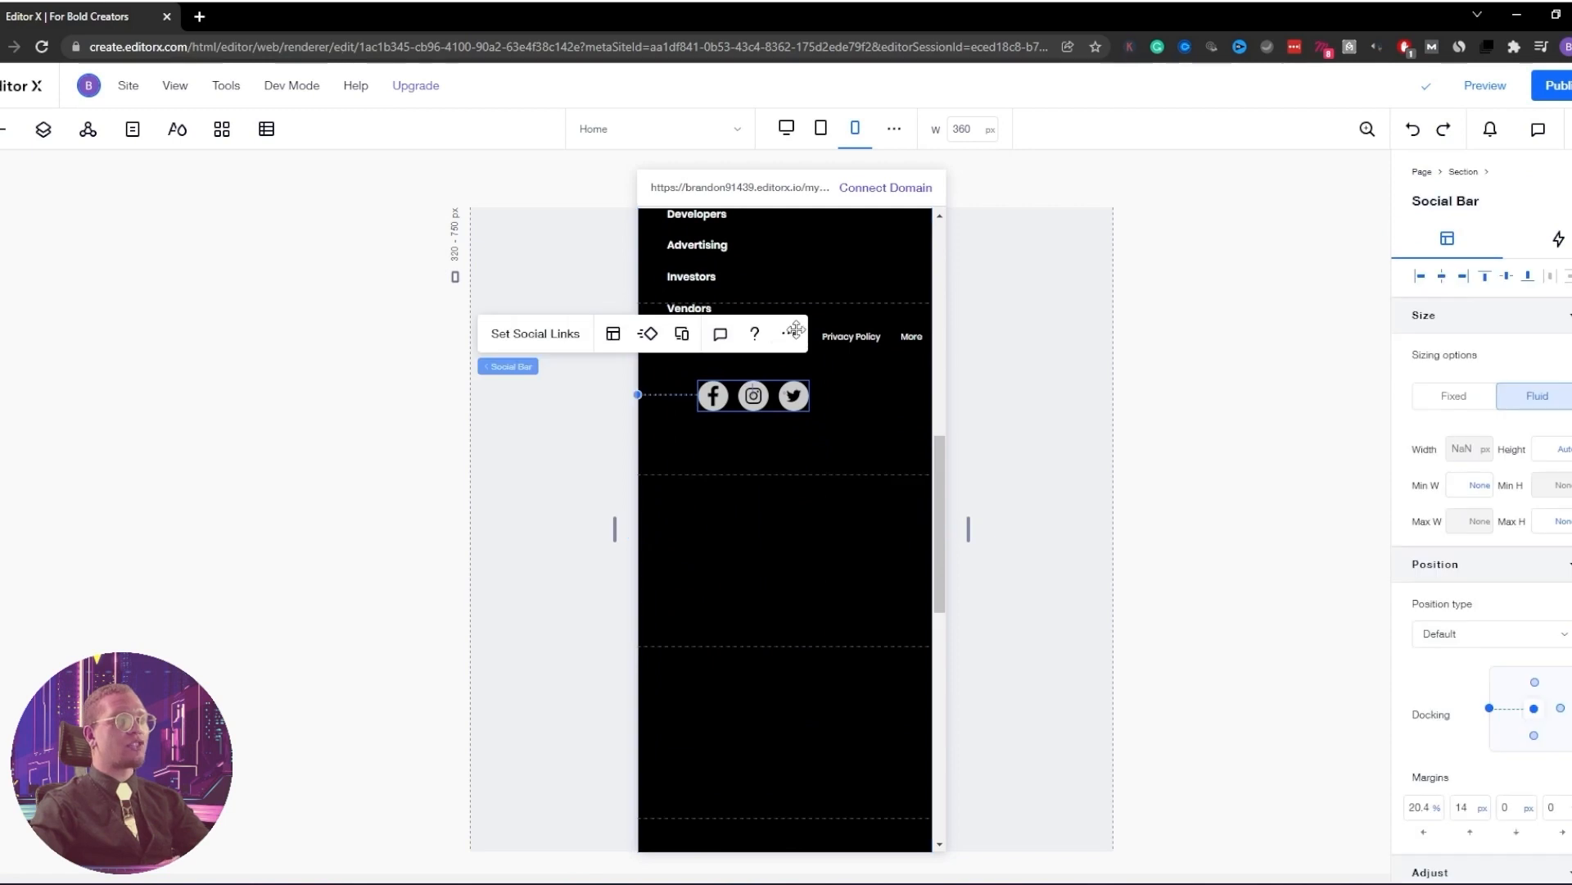
left_click(844, 336, "shift")
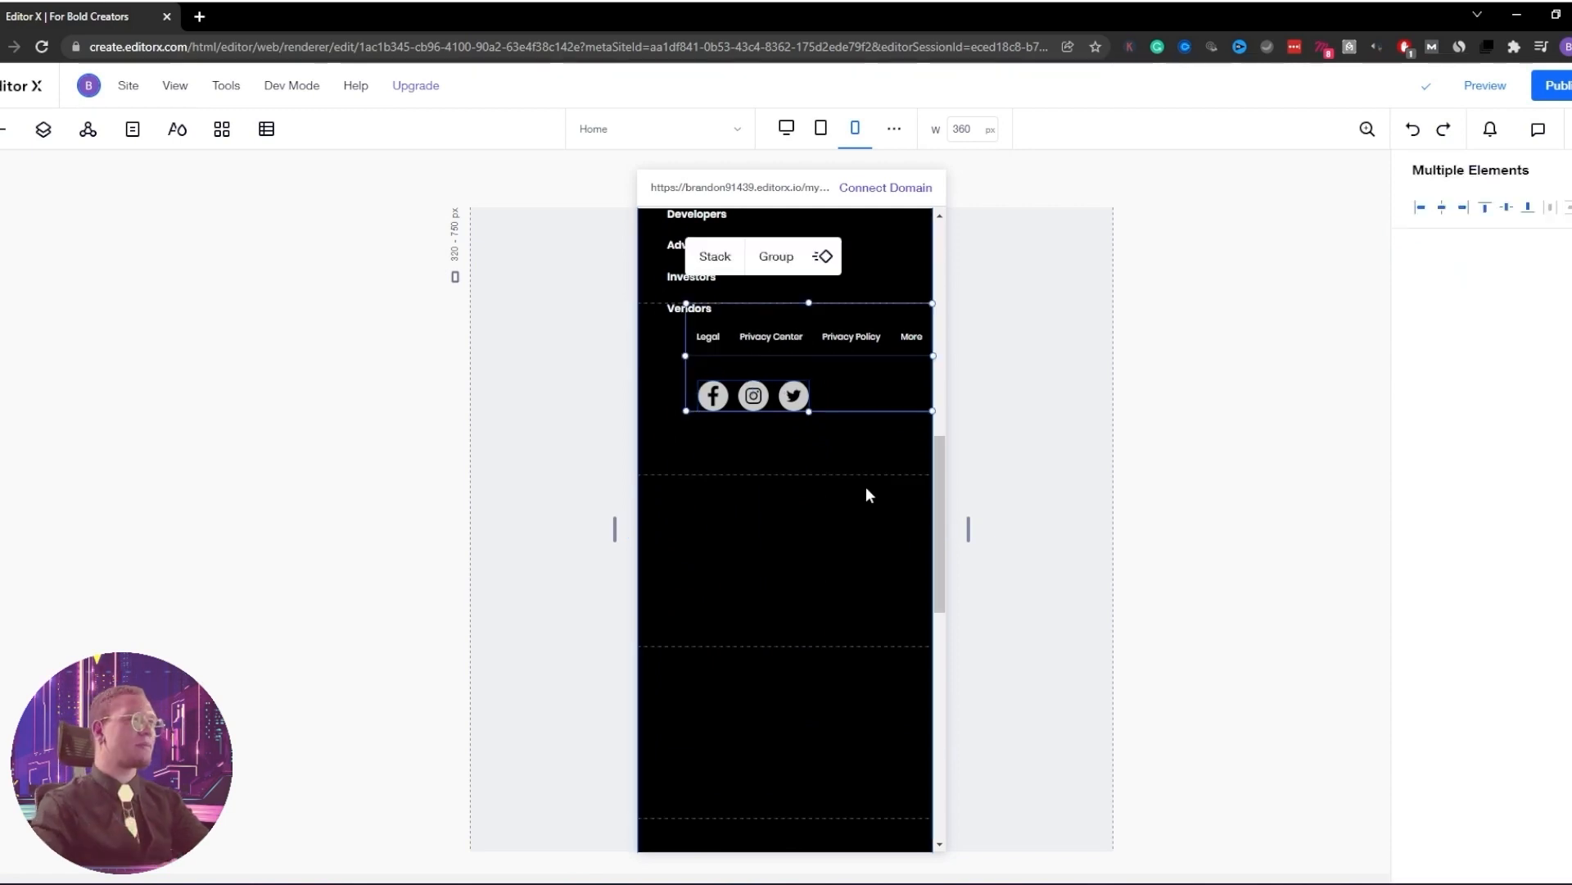
left_click_drag(850, 334, 800, 712)
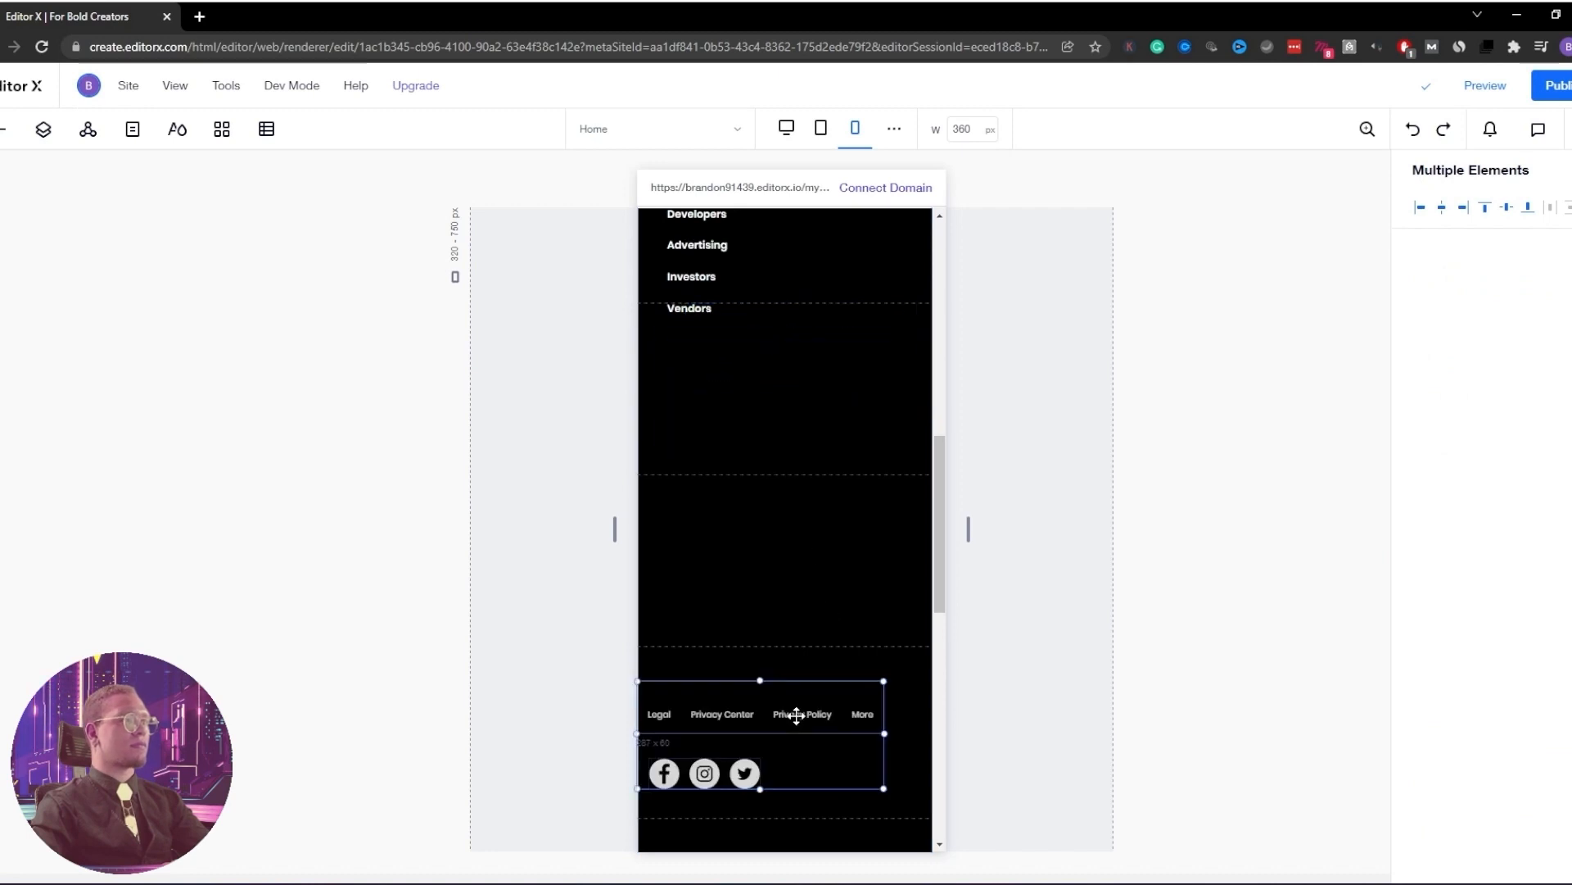
left_click(745, 509)
Left-align the USEFUL LINKS heading with its three links
scroll(744, 514, "down", 6)
left_click(733, 591)
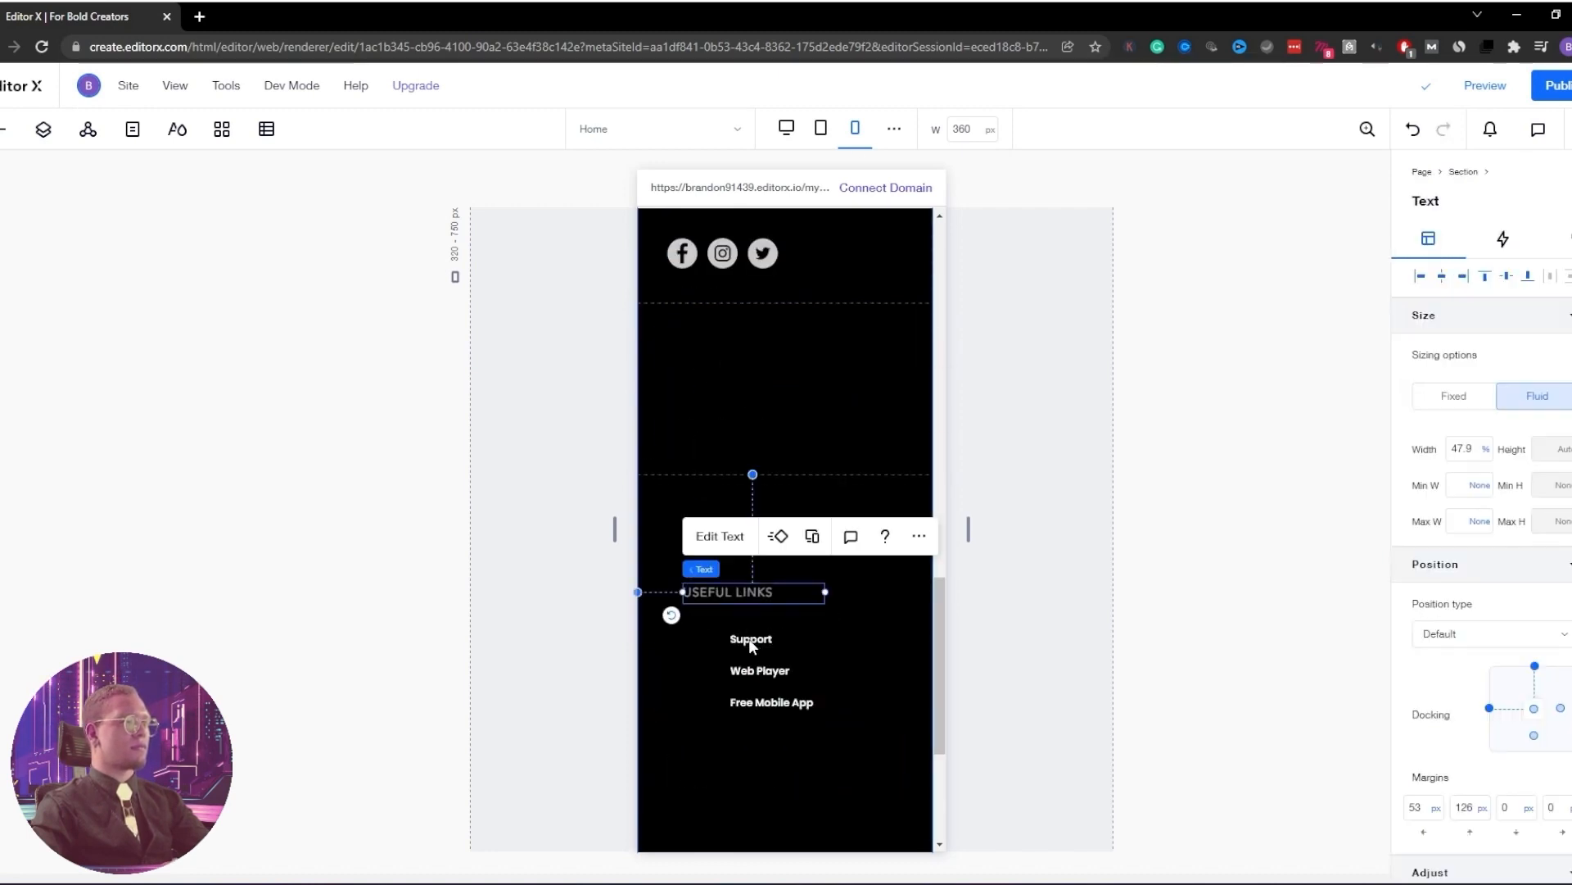
left_click(743, 640, "shift")
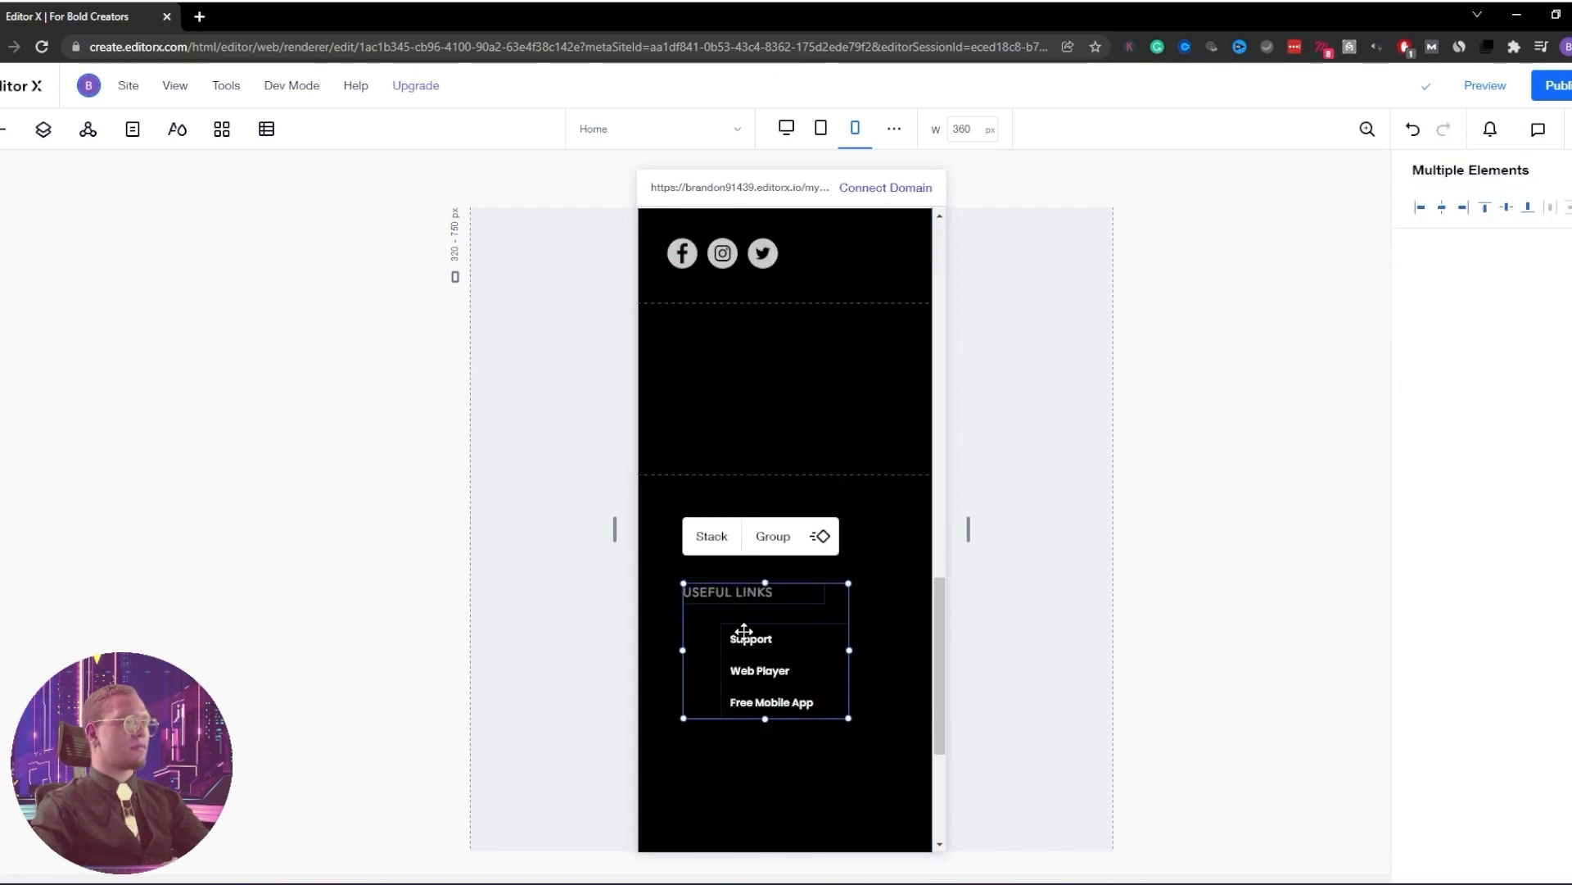
mouse_move(721, 593)
left_mouse_down()
mouse_move(712, 354)
mouse_move(715, 410)
mouse_move(769, 412)
mouse_move(719, 614)
mouse_move(721, 597)
left_mouse_up()
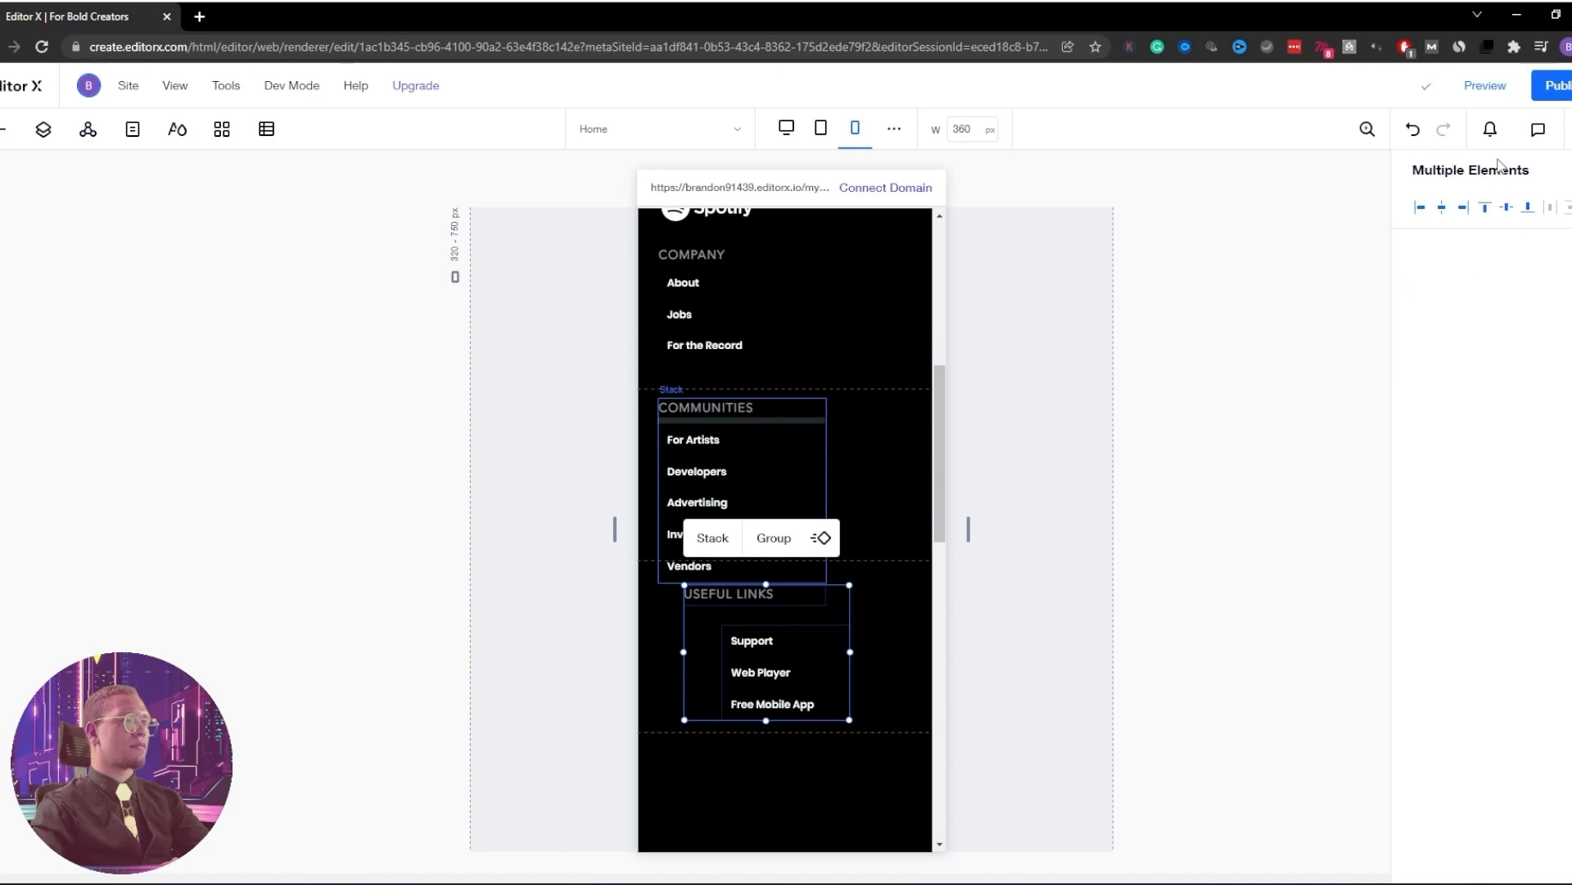
left_click(1421, 210)
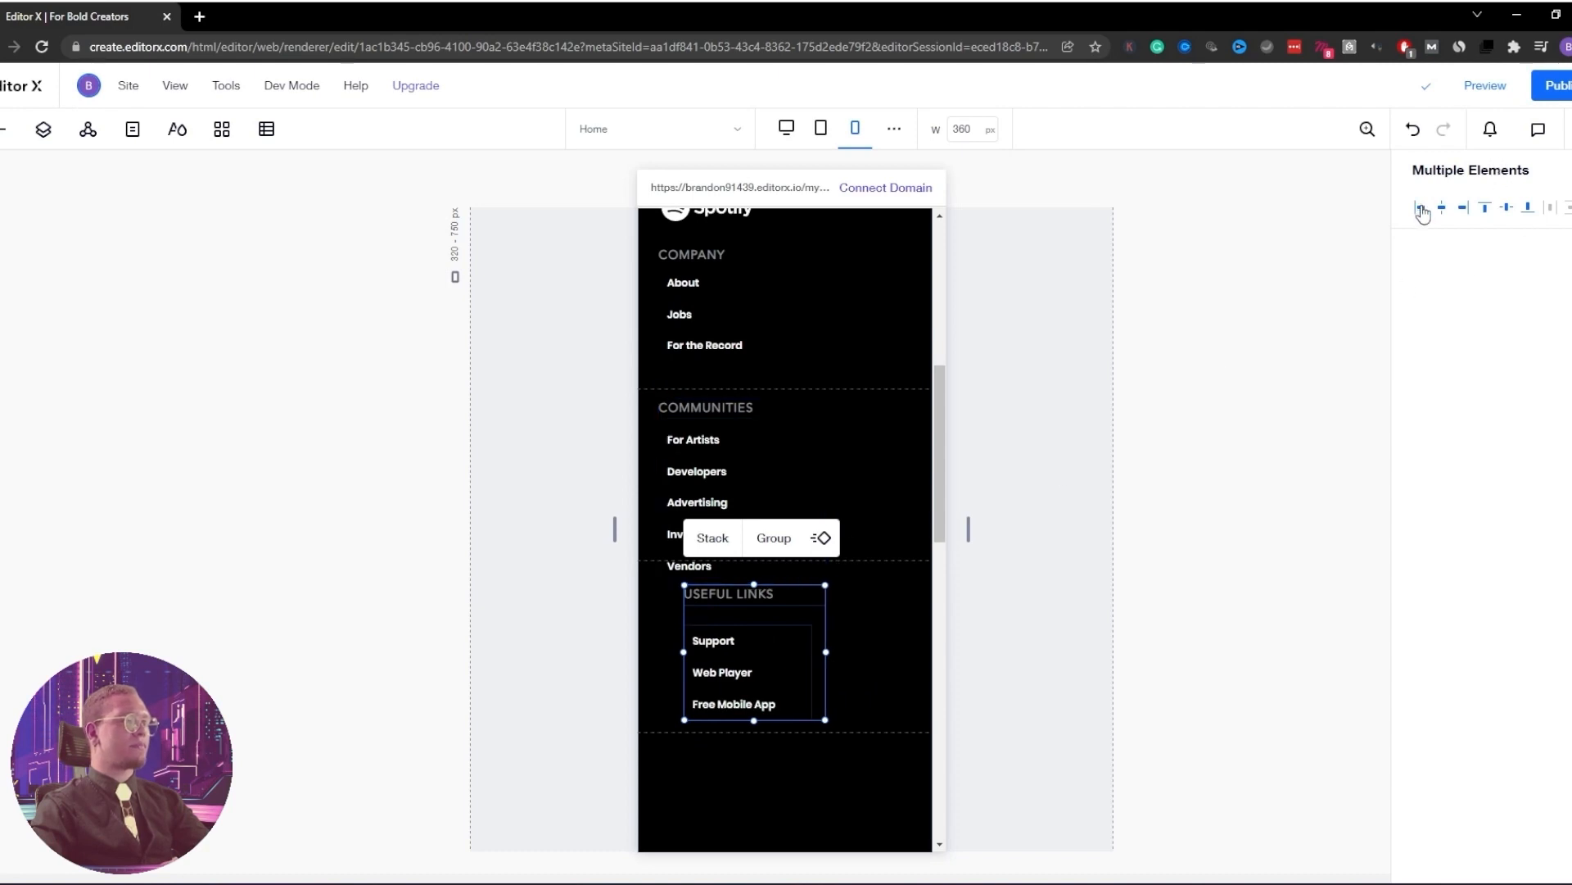
left_click(896, 527)
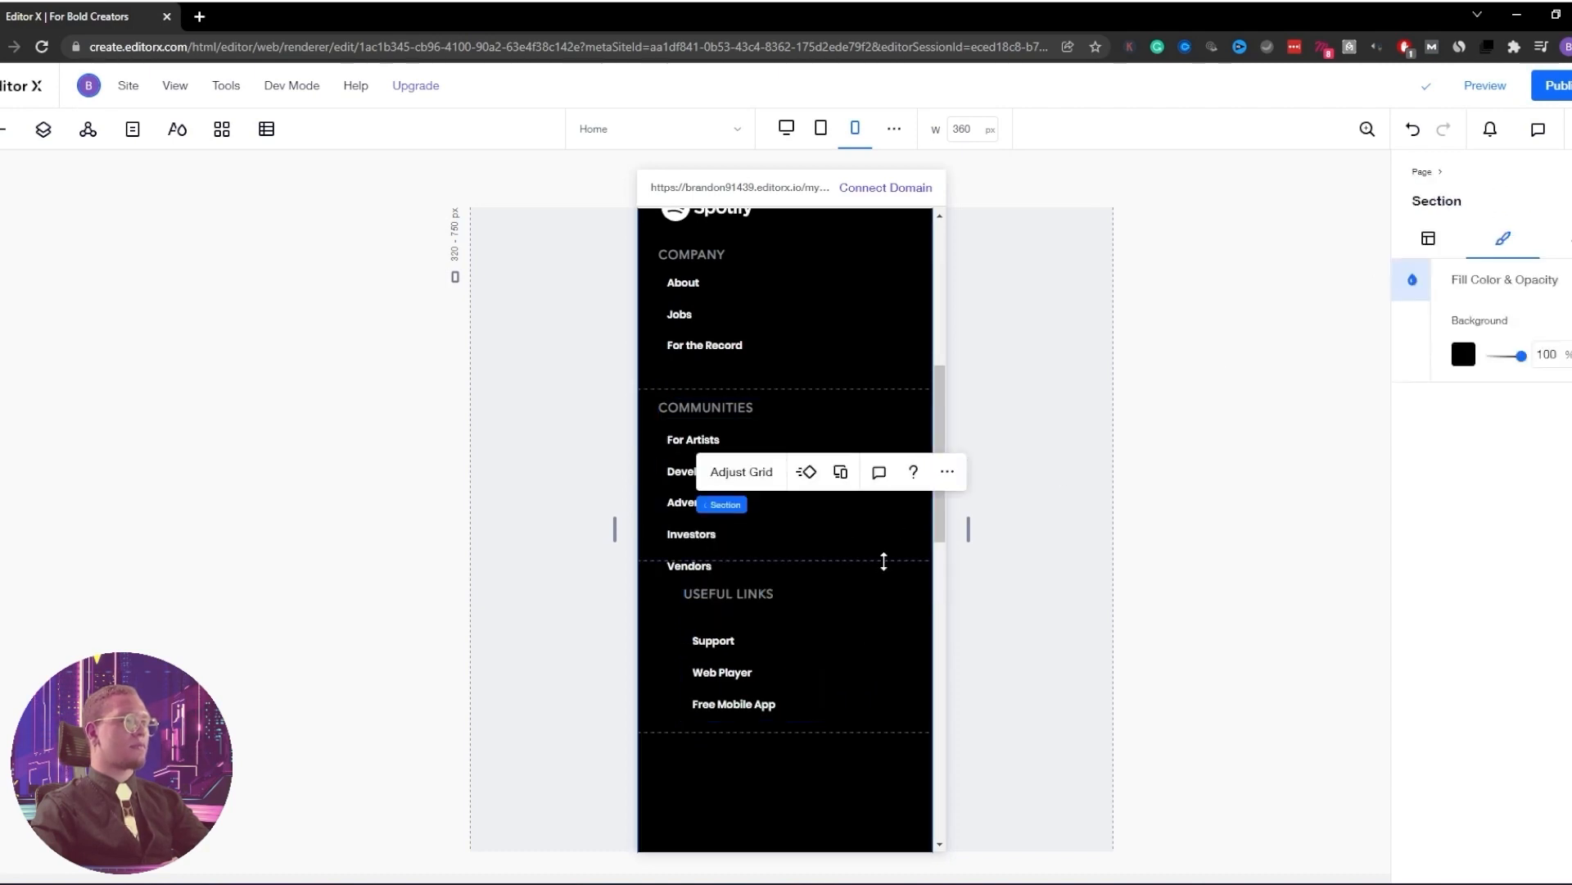
Resize the footer grid rows and delete the tall bottom row so icons sit under USEFUL LINKS
left_click_drag(884, 561, 880, 607)
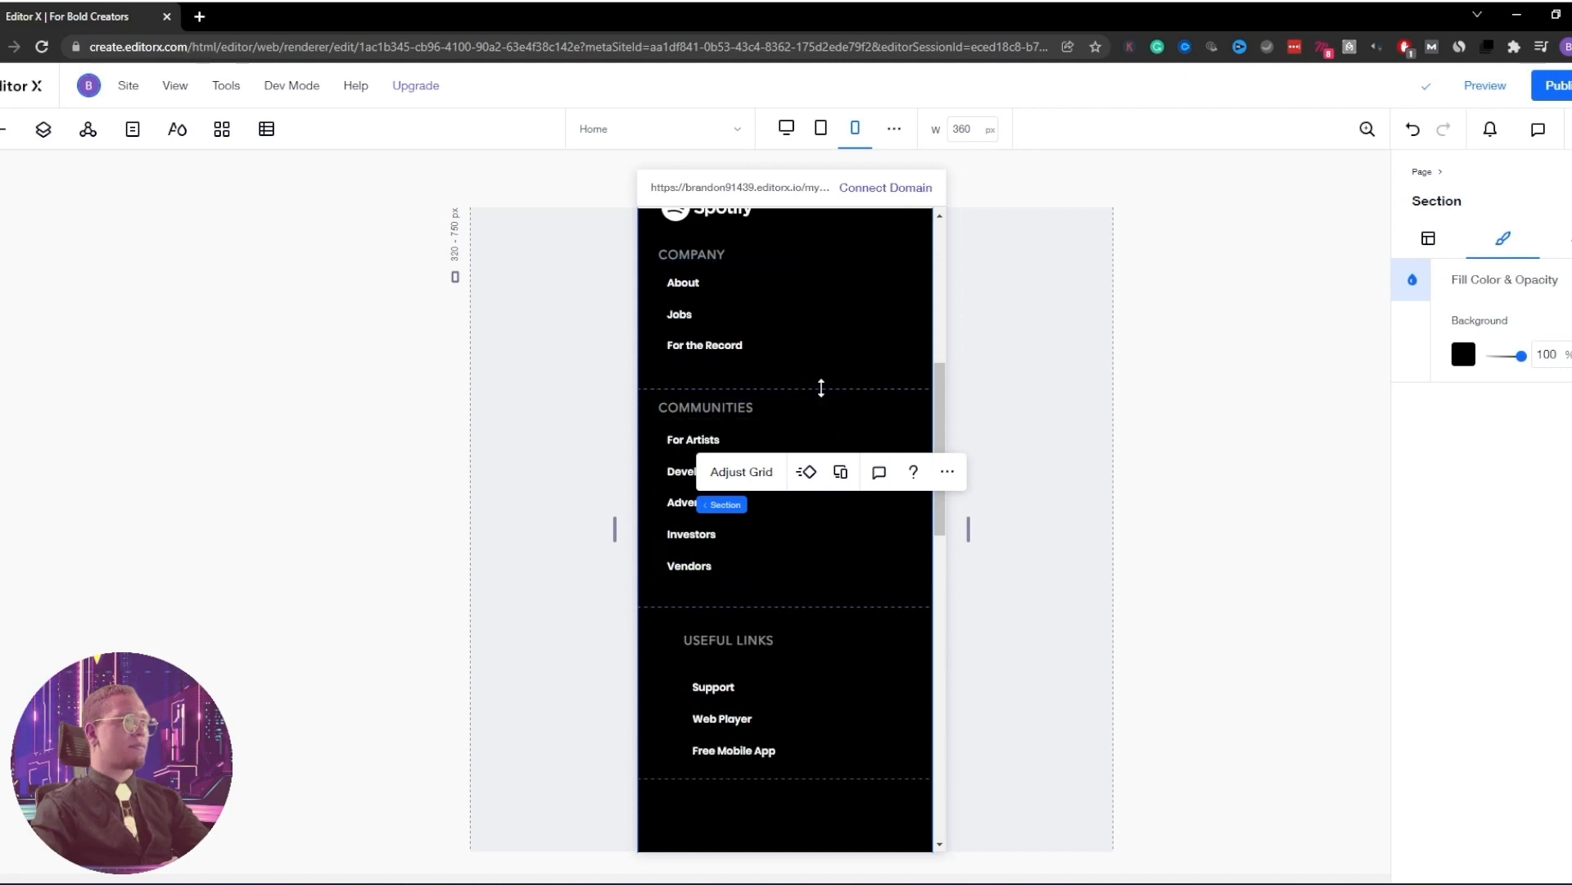
mouse_move(822, 389)
left_mouse_down()
mouse_move(825, 410)
mouse_move(823, 391)
left_mouse_up()
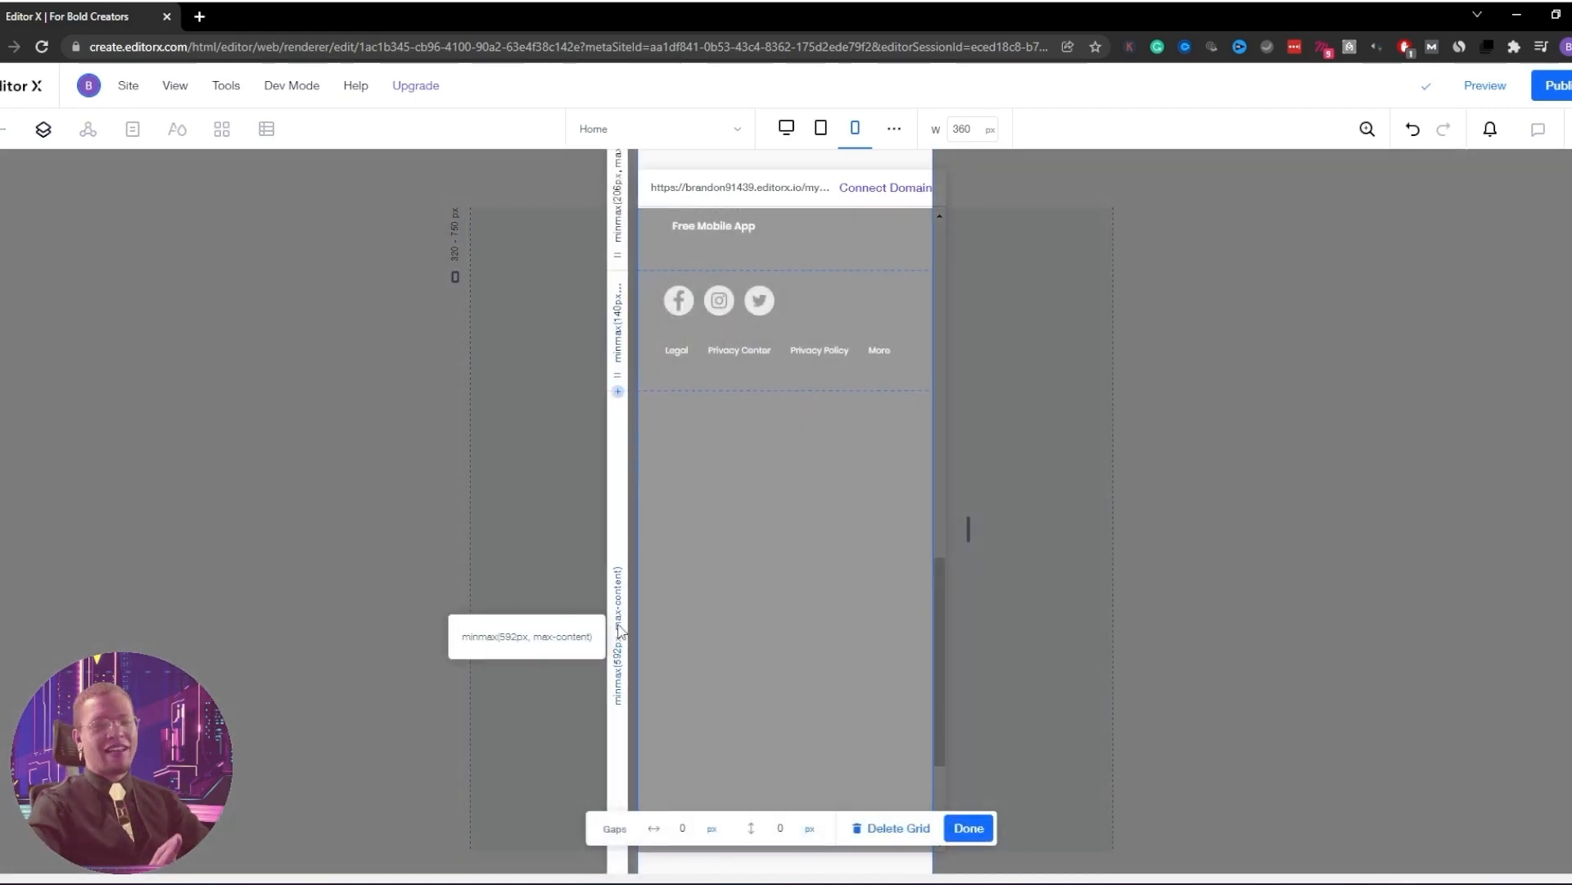
left_click(619, 643)
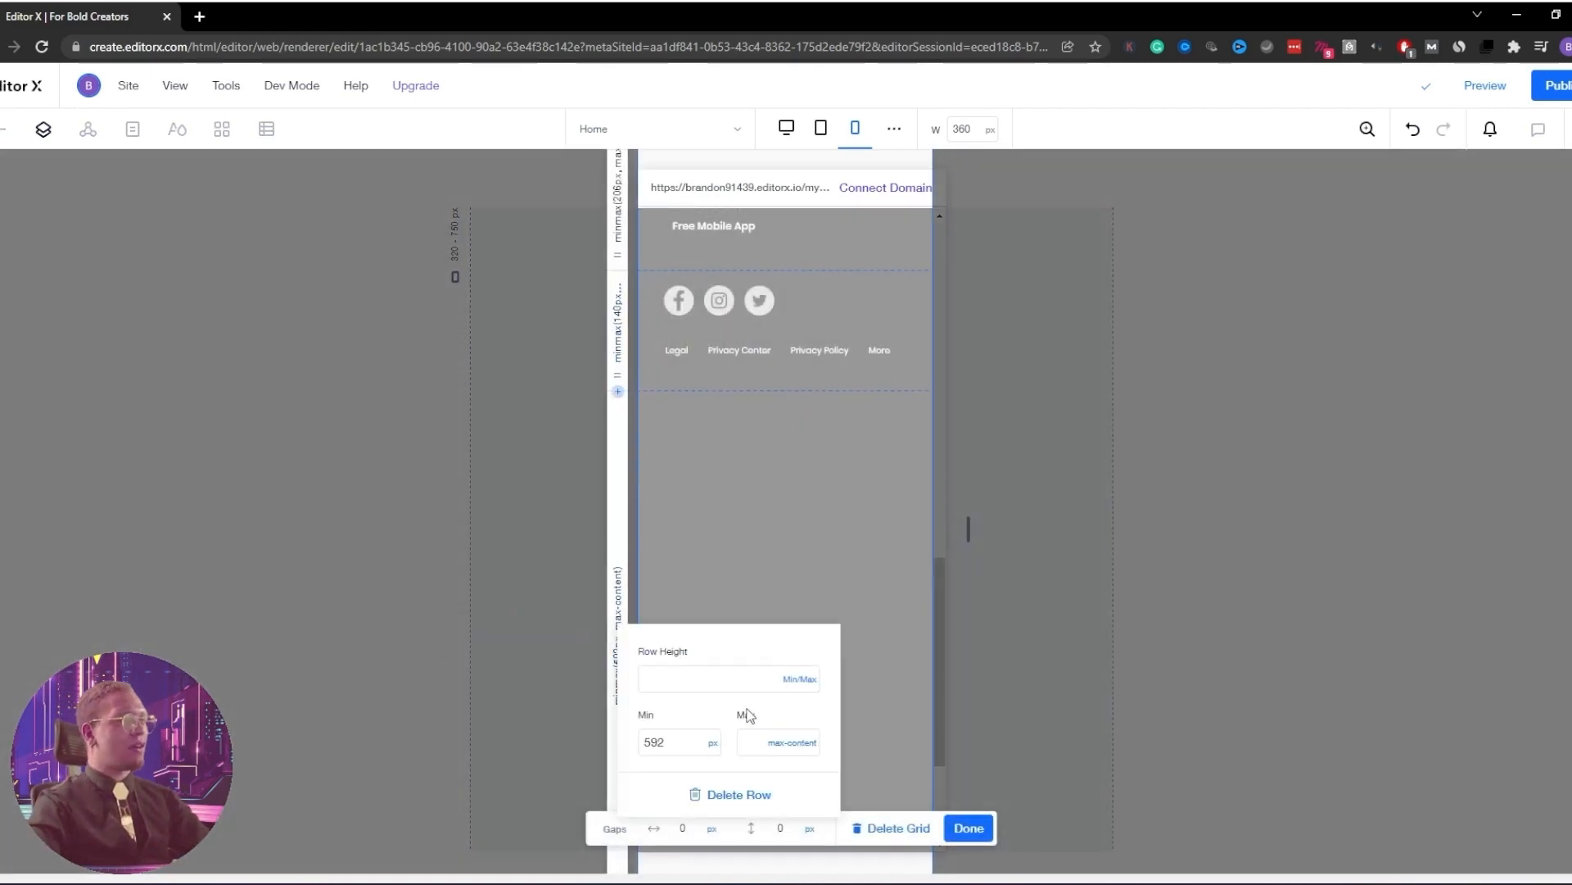
left_click(740, 794)
left_click_drag(845, 493, 845, 506)
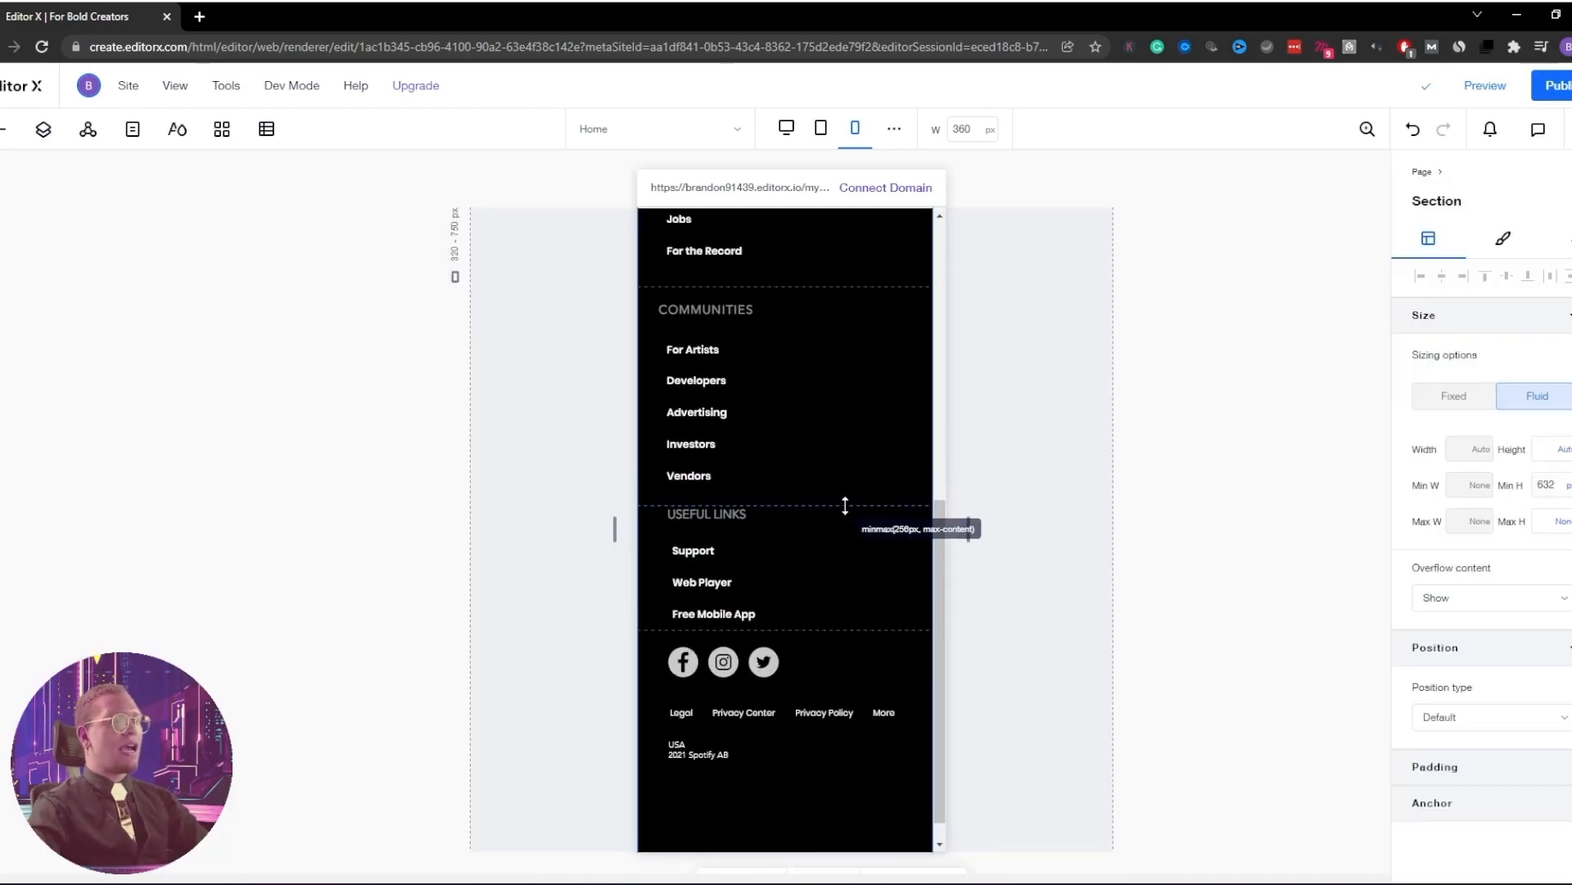
left_click_drag(800, 627, 817, 654)
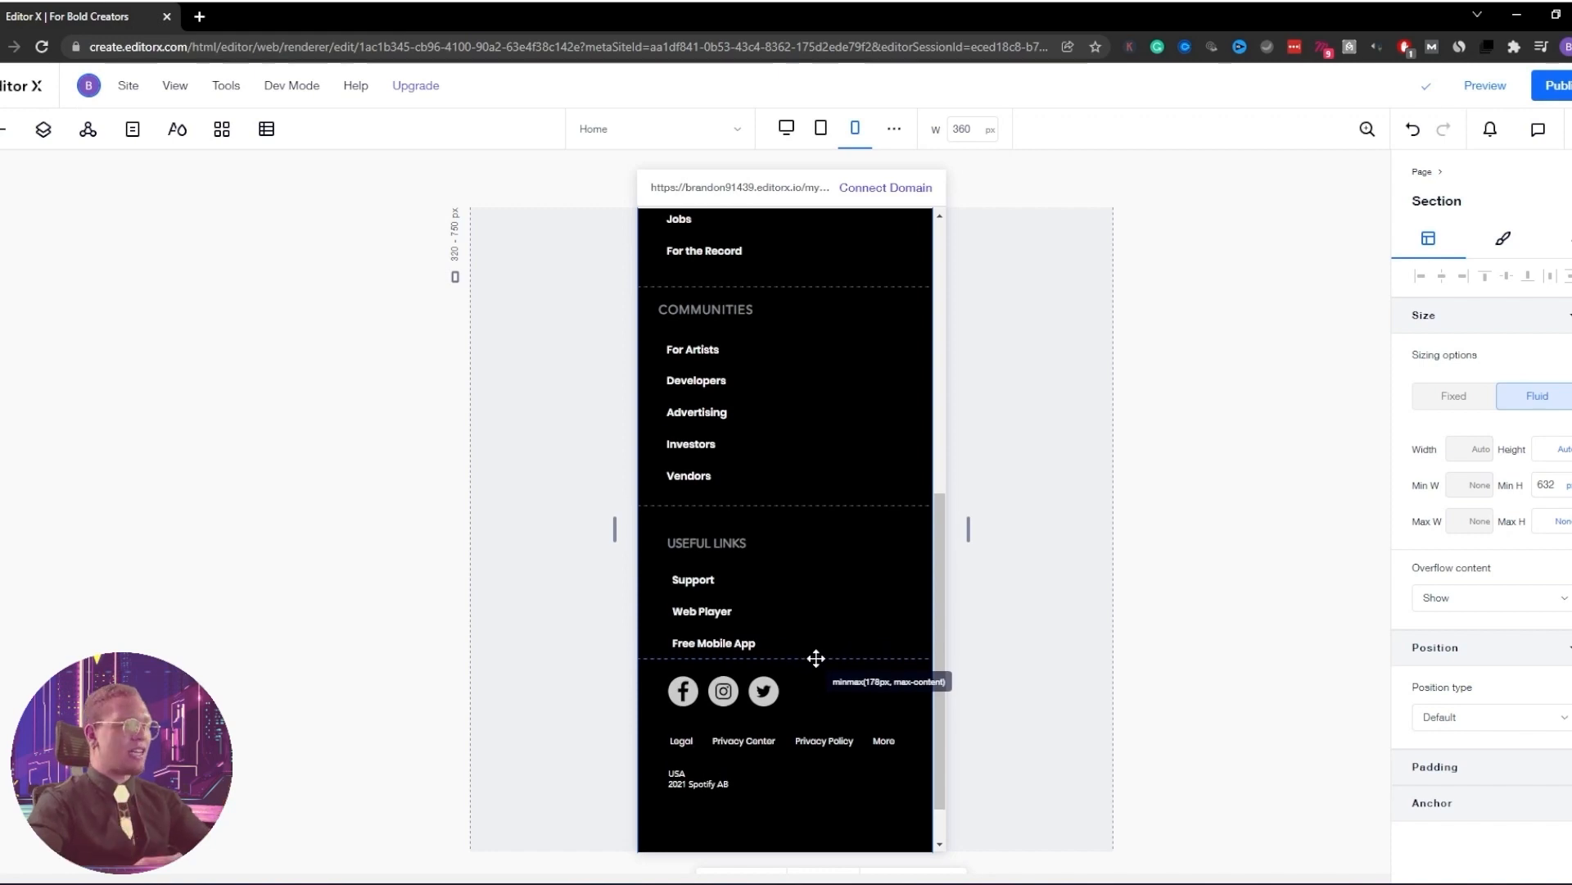
scroll(802, 672, "down", 1)
left_click(802, 674)
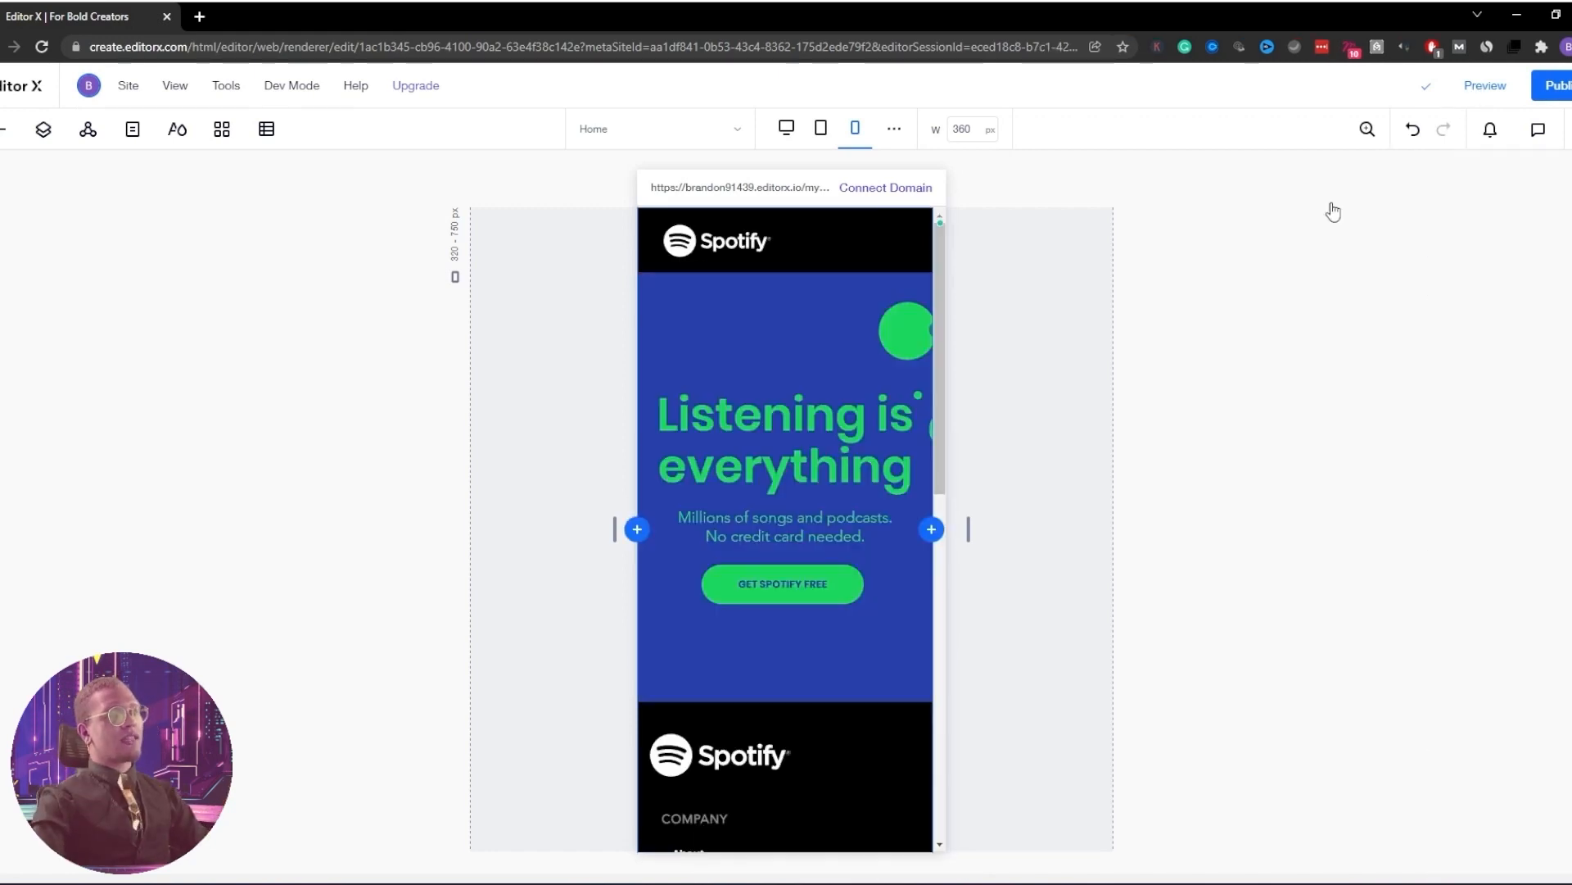
Open the hamburger menu overlay and bring up Manage Menu for its Vertical Menu
left_click(893, 234)
left_click(483, 301)
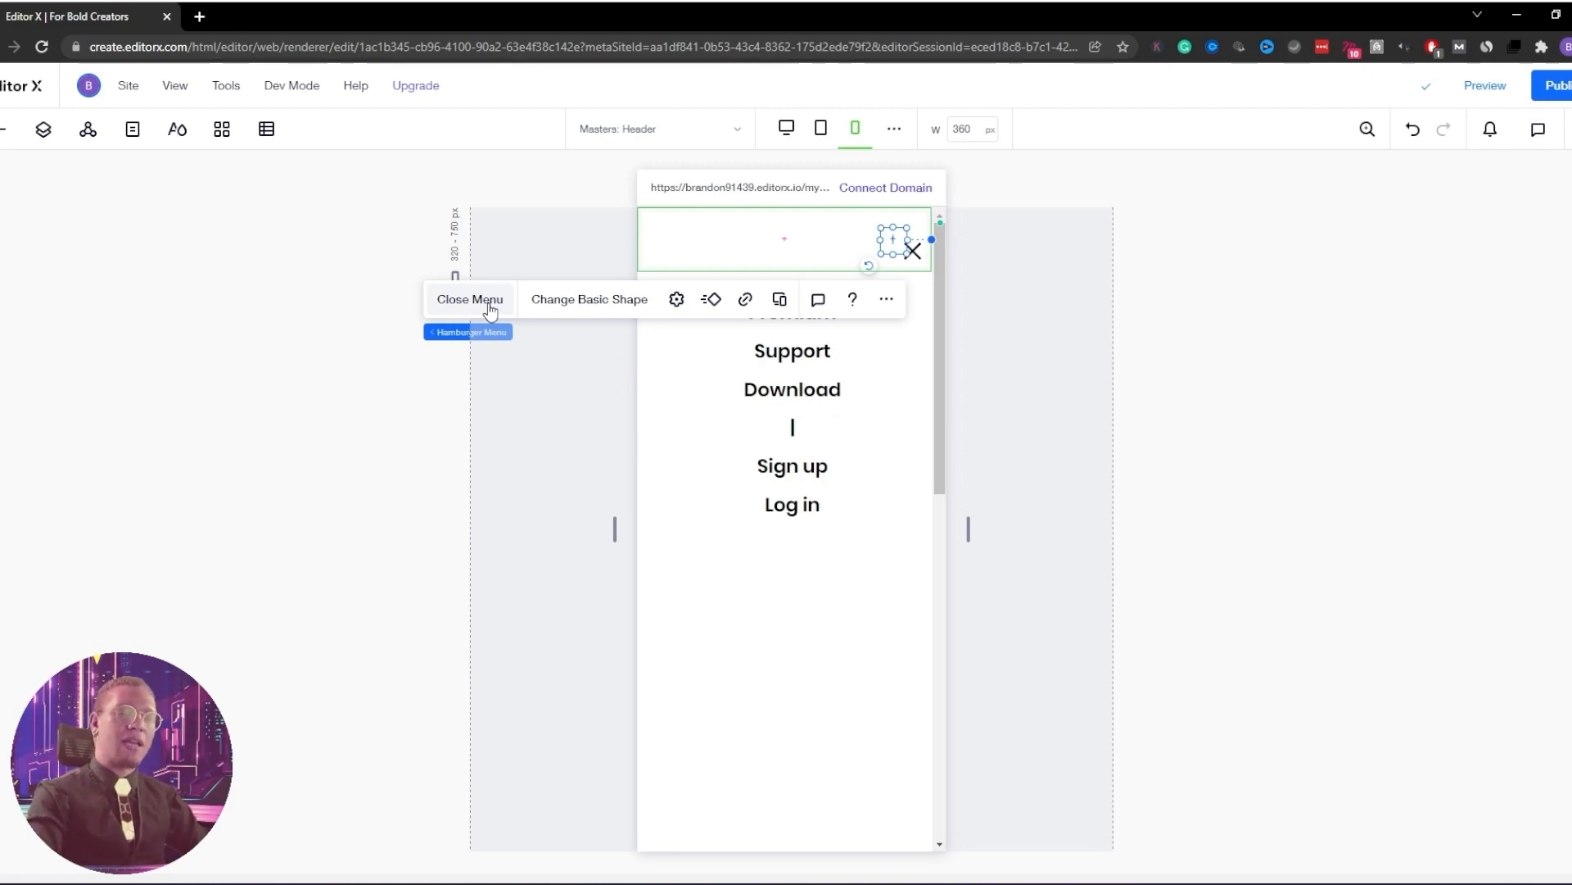
left_click(470, 300)
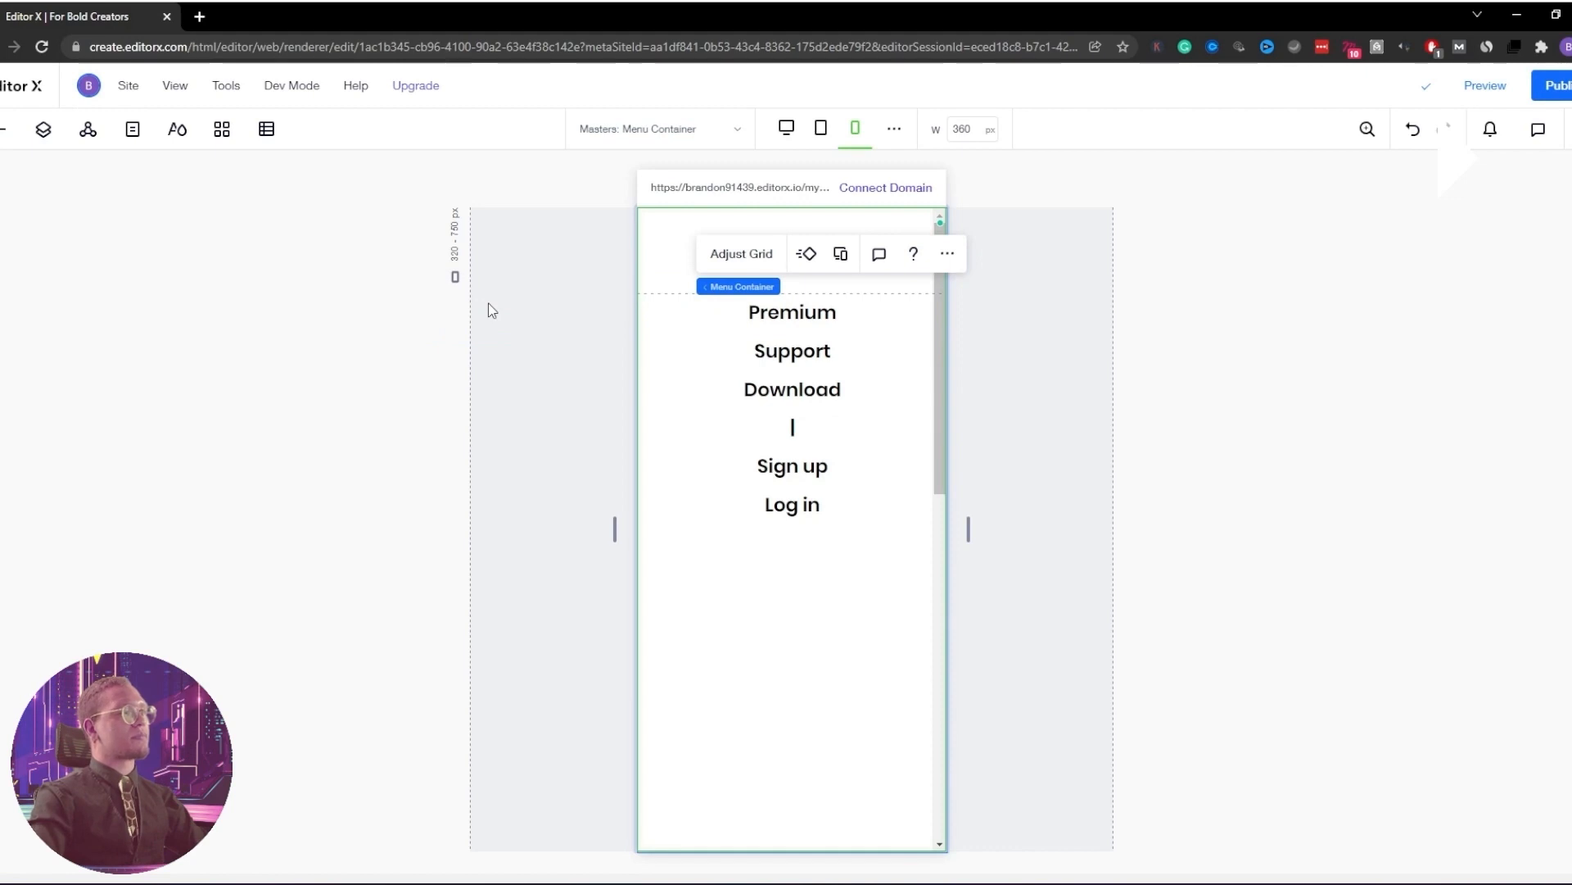
left_click(793, 427)
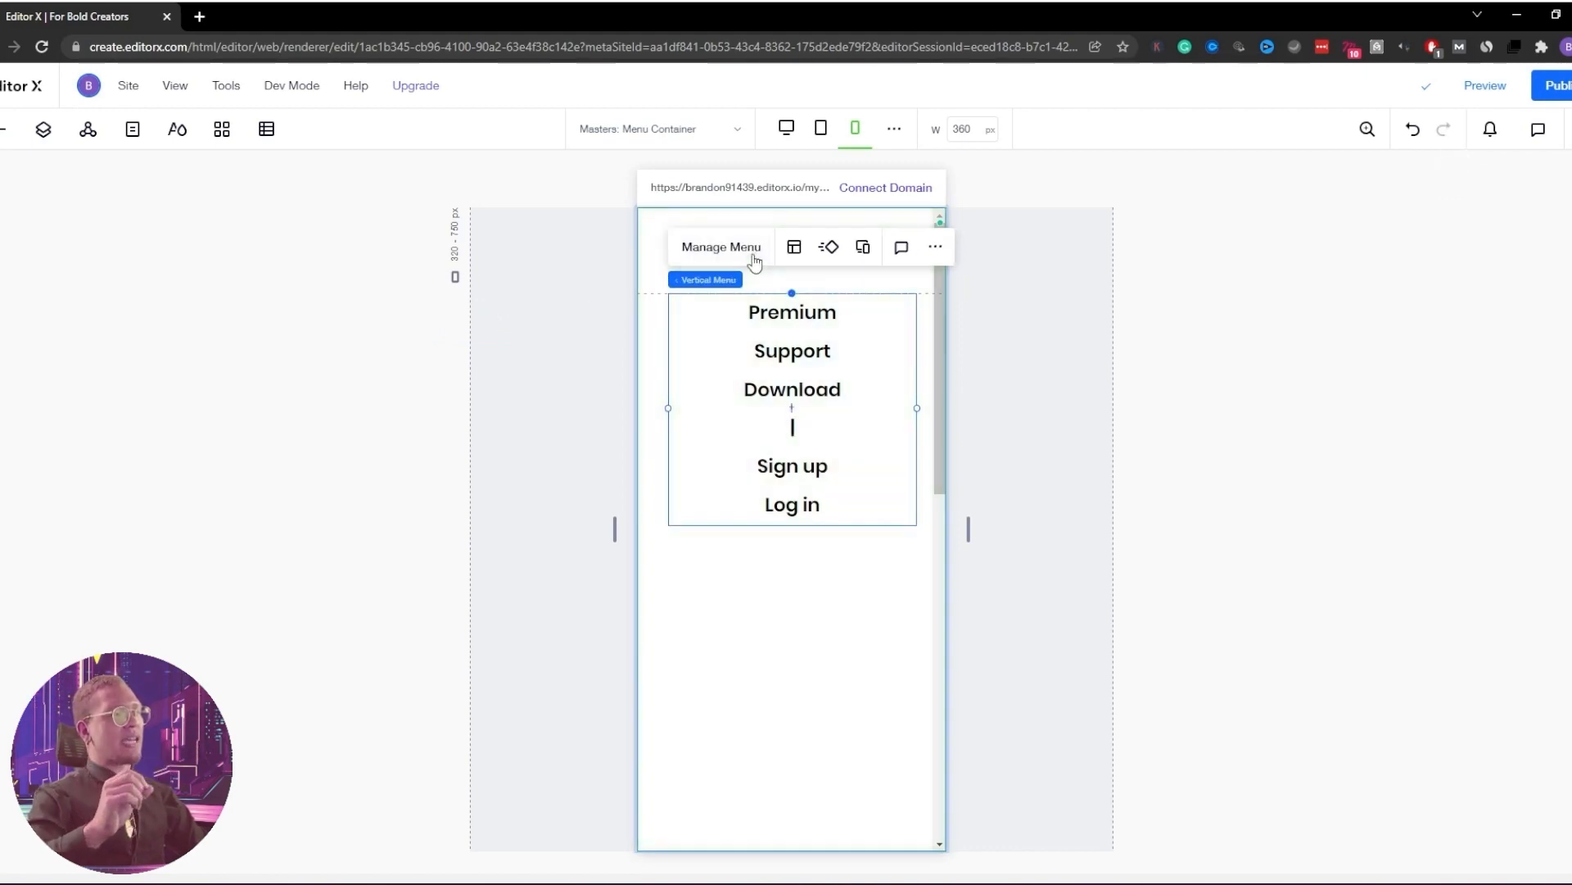
left_click(753, 249)
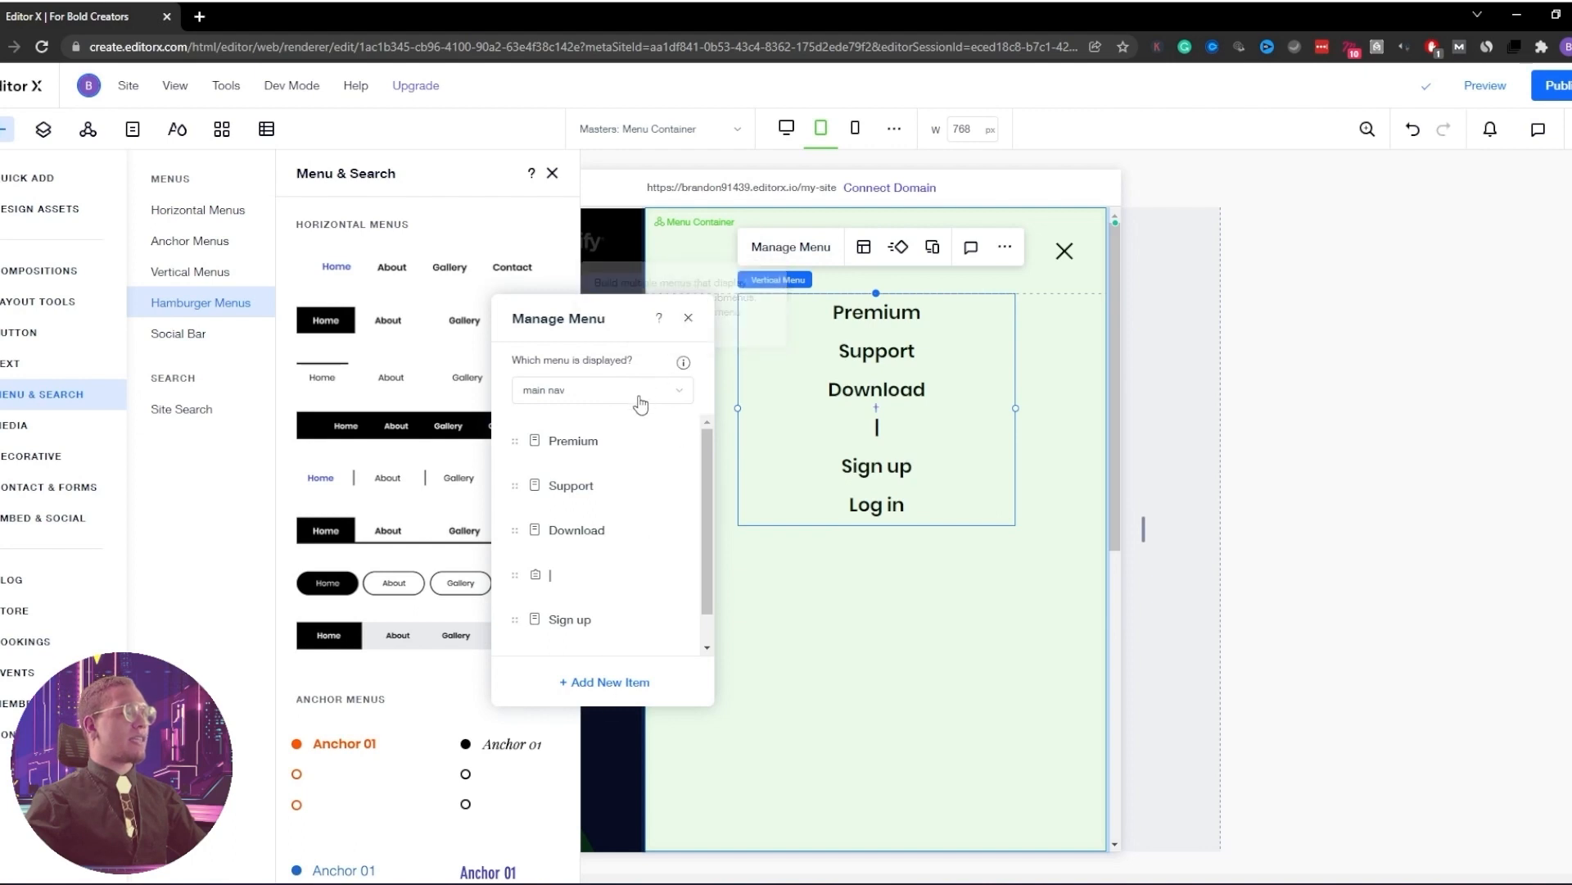
Switch to Mobile Menu and add the Premium, Support, Download, Sign up and Log in pages
left_click(679, 391)
left_click(579, 548)
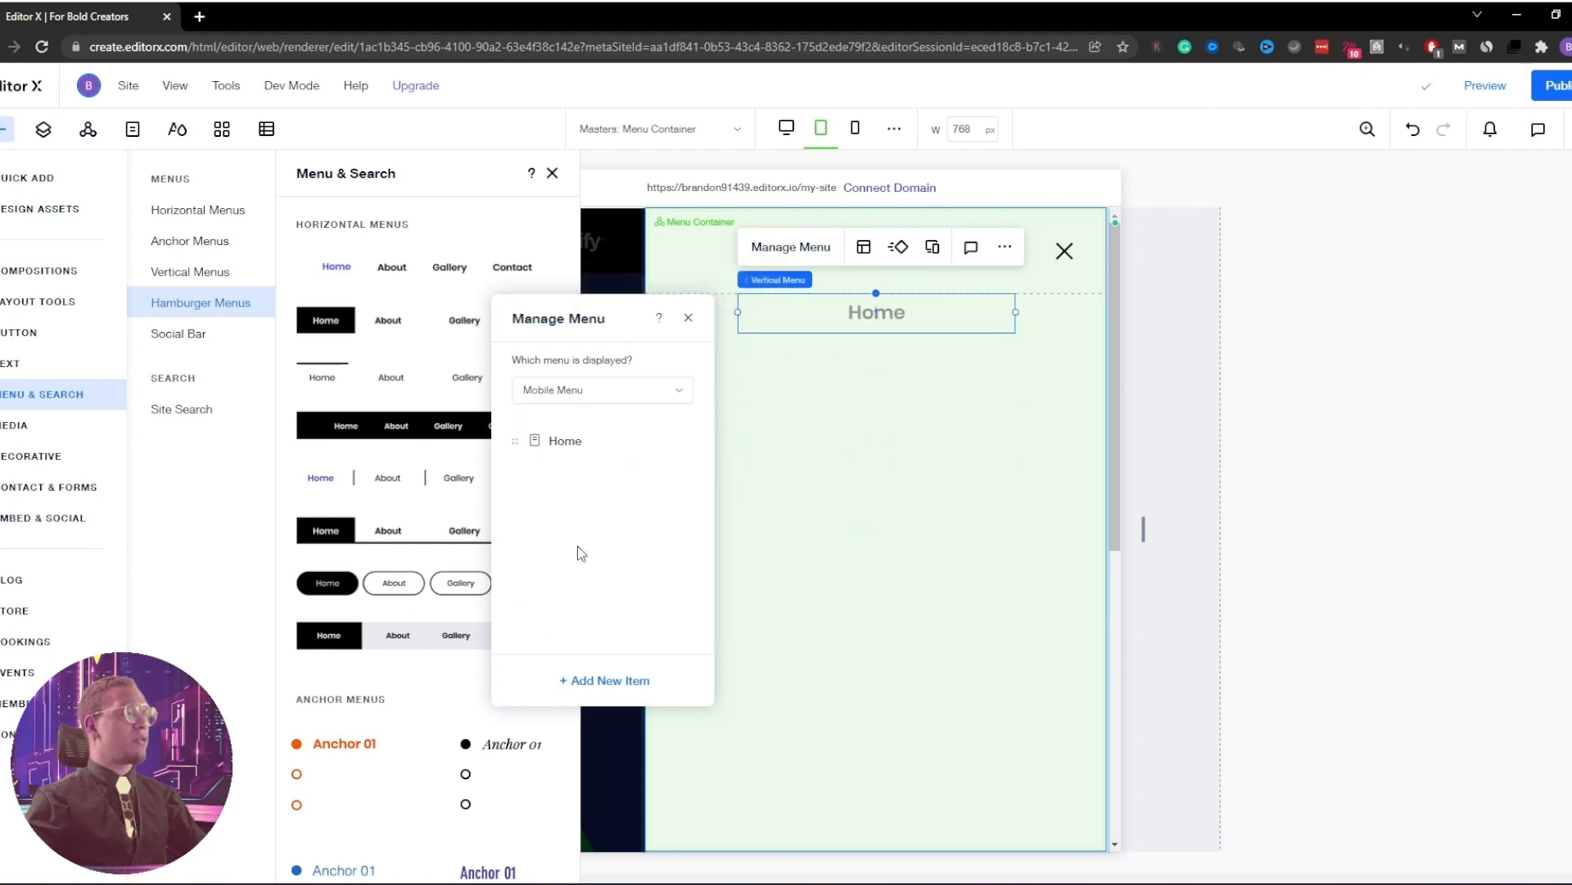
left_click(604, 682)
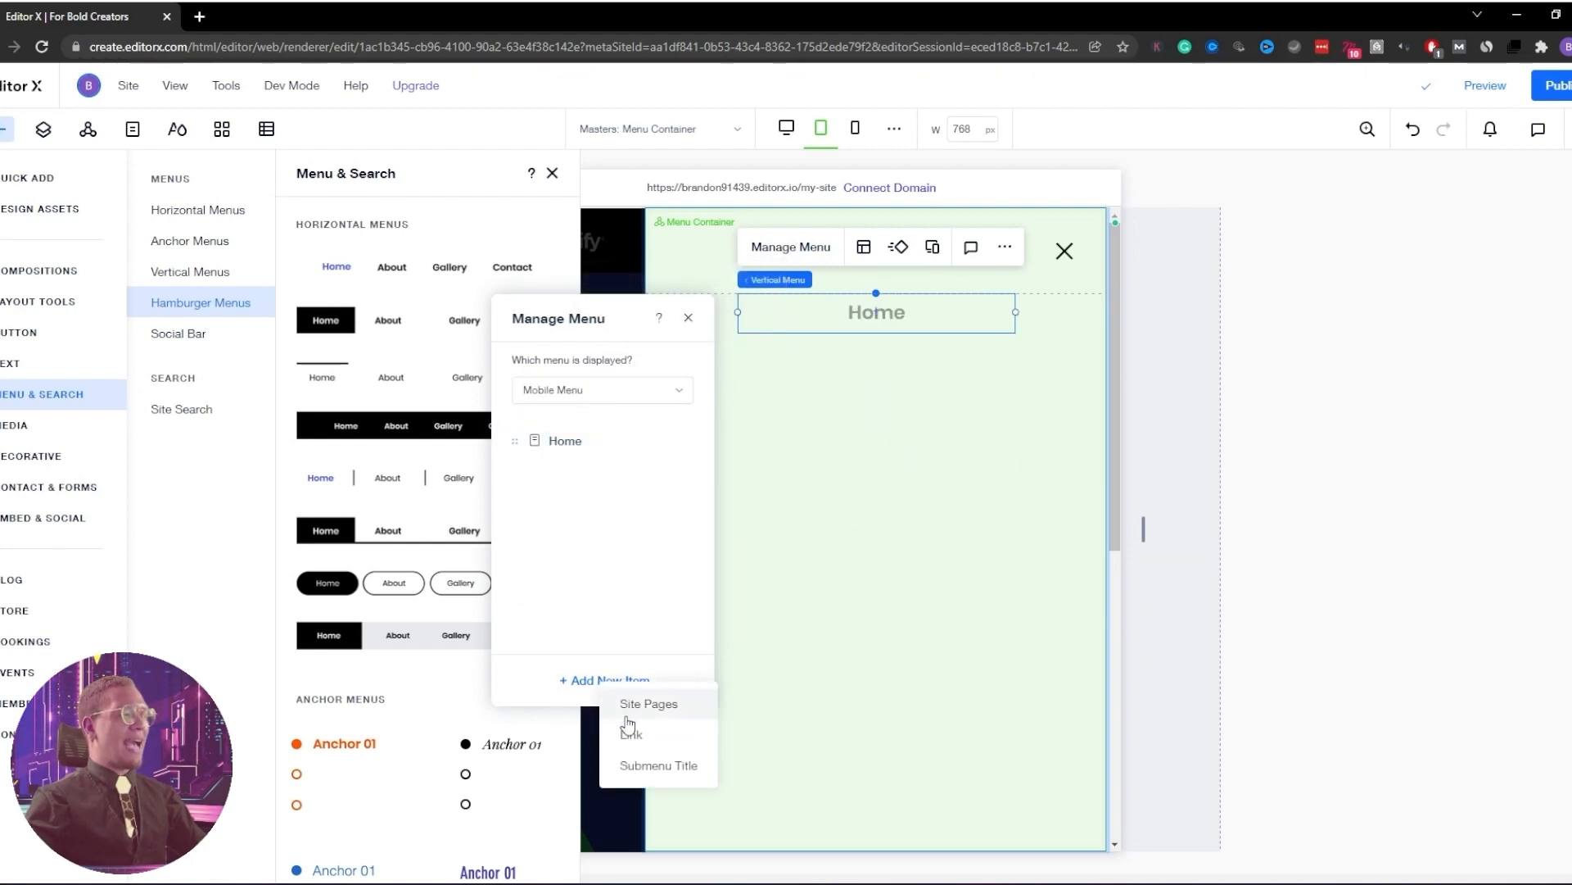
left_click(638, 706)
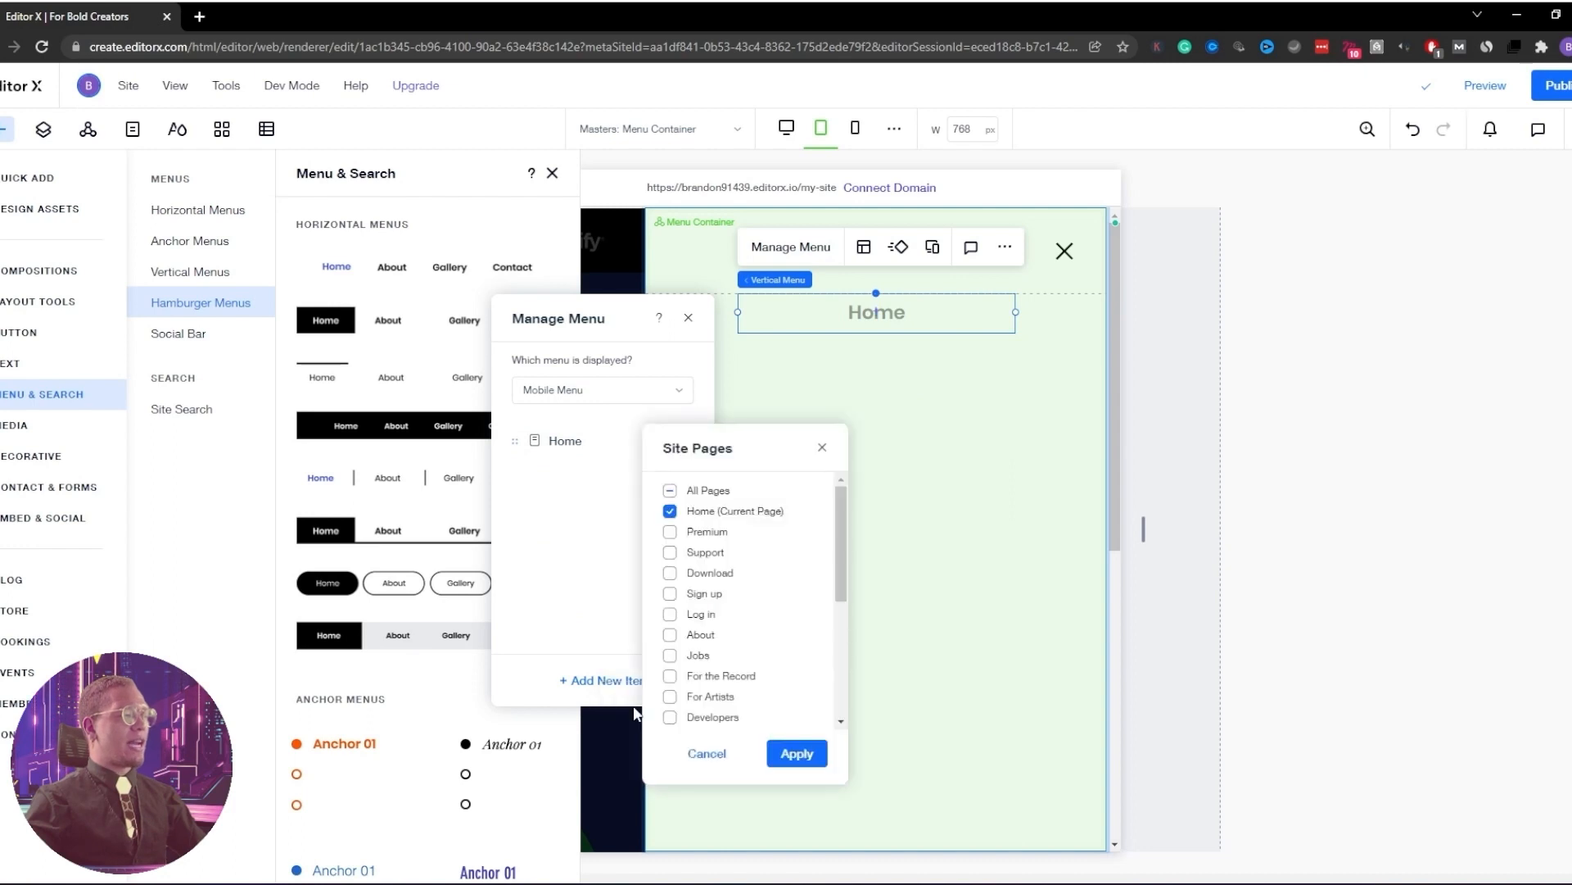
left_click(669, 513)
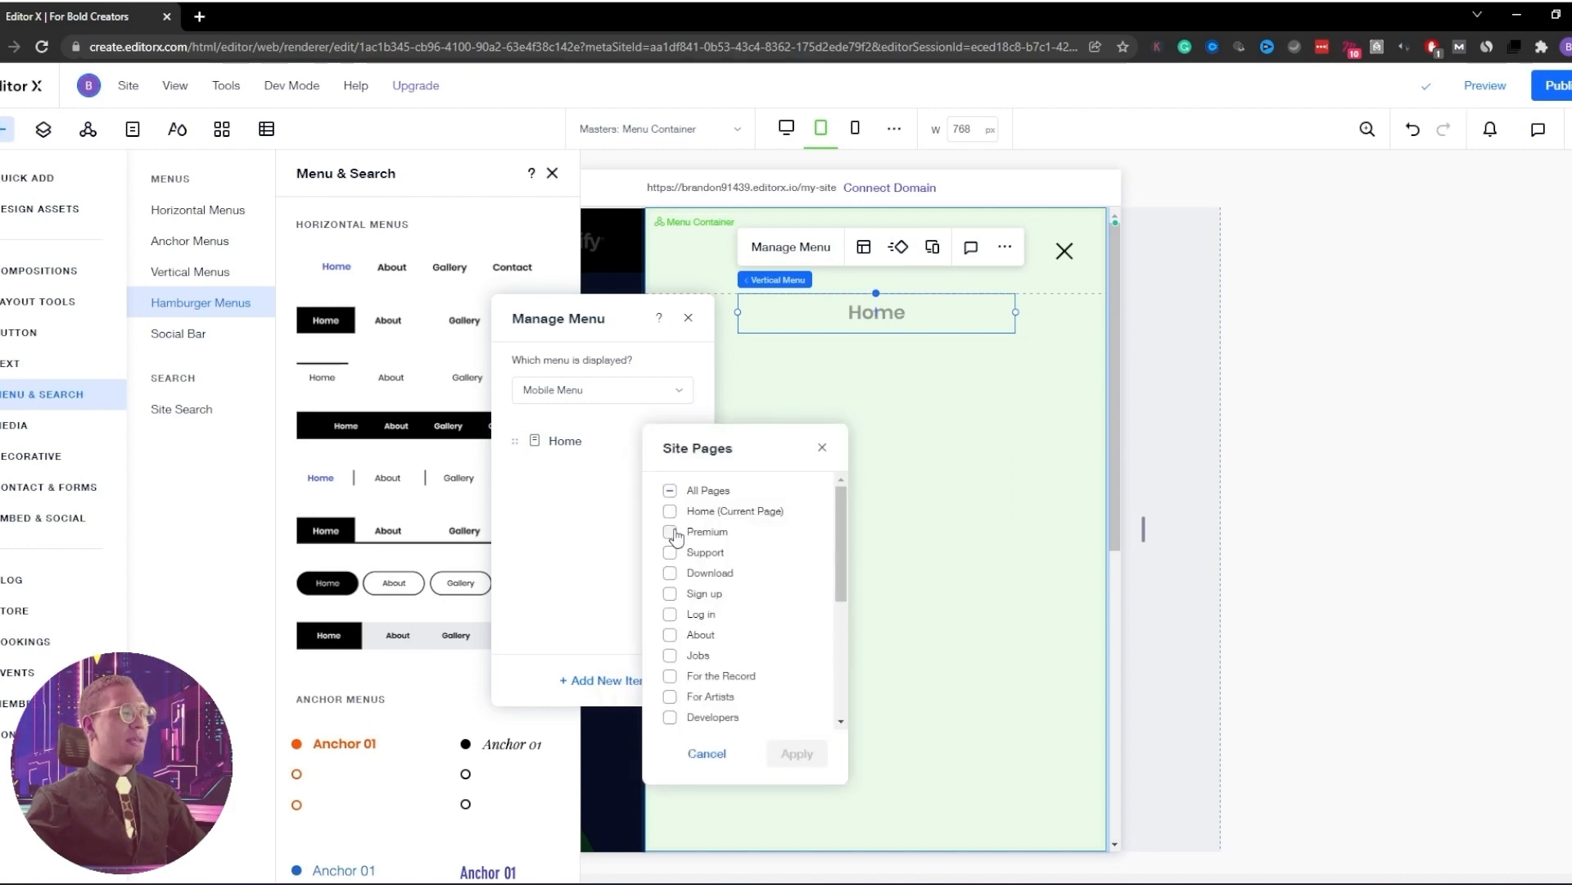
left_click(672, 532)
left_click(671, 554)
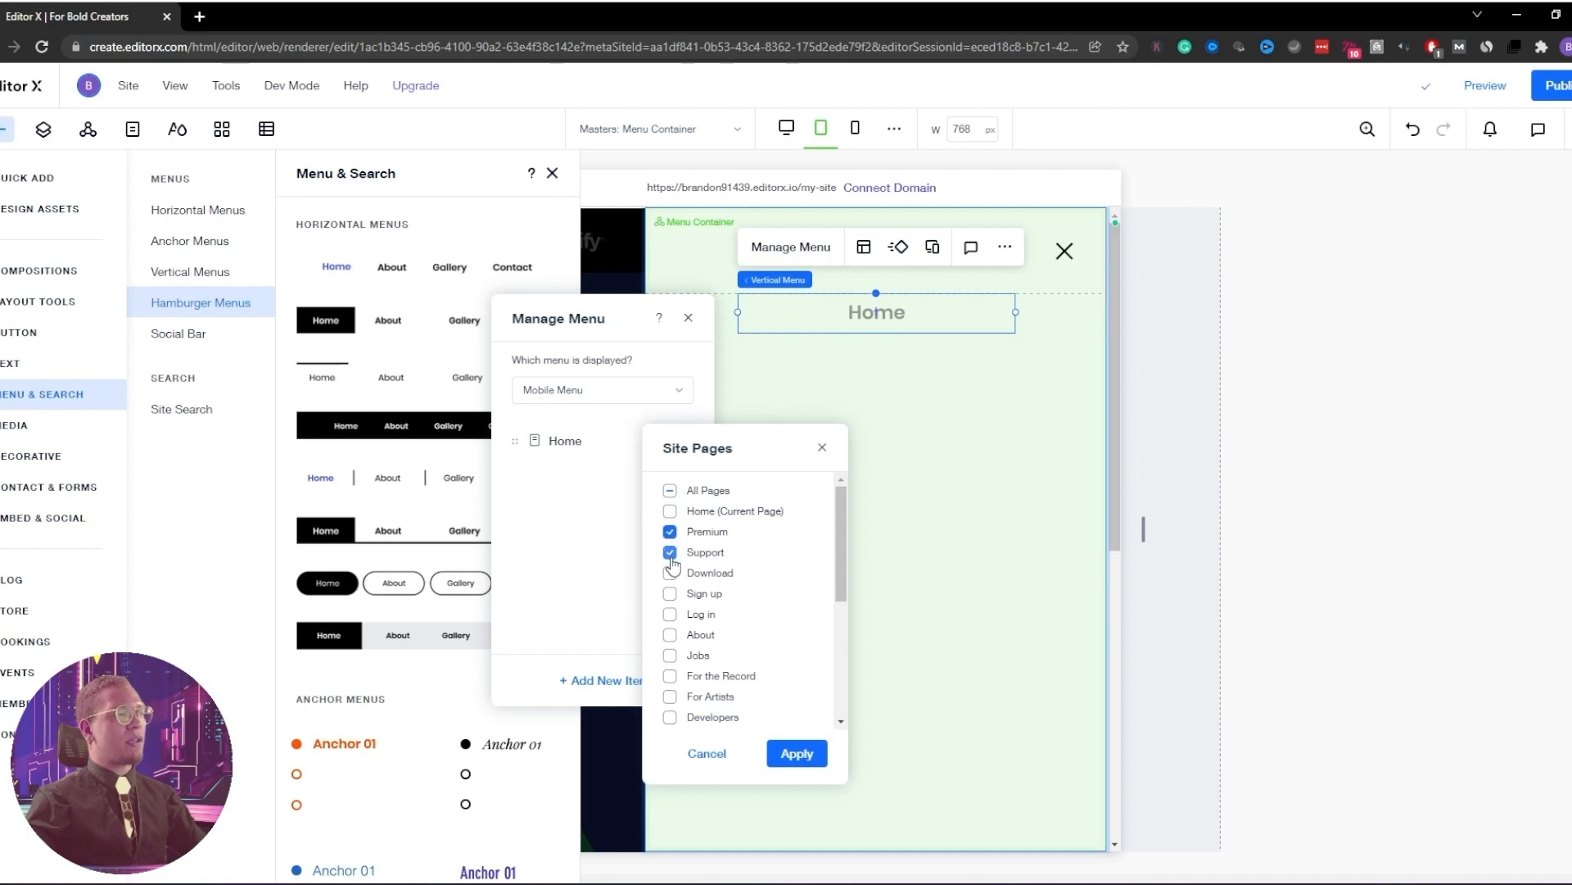
left_click(670, 573)
left_click(670, 594)
left_click(670, 614)
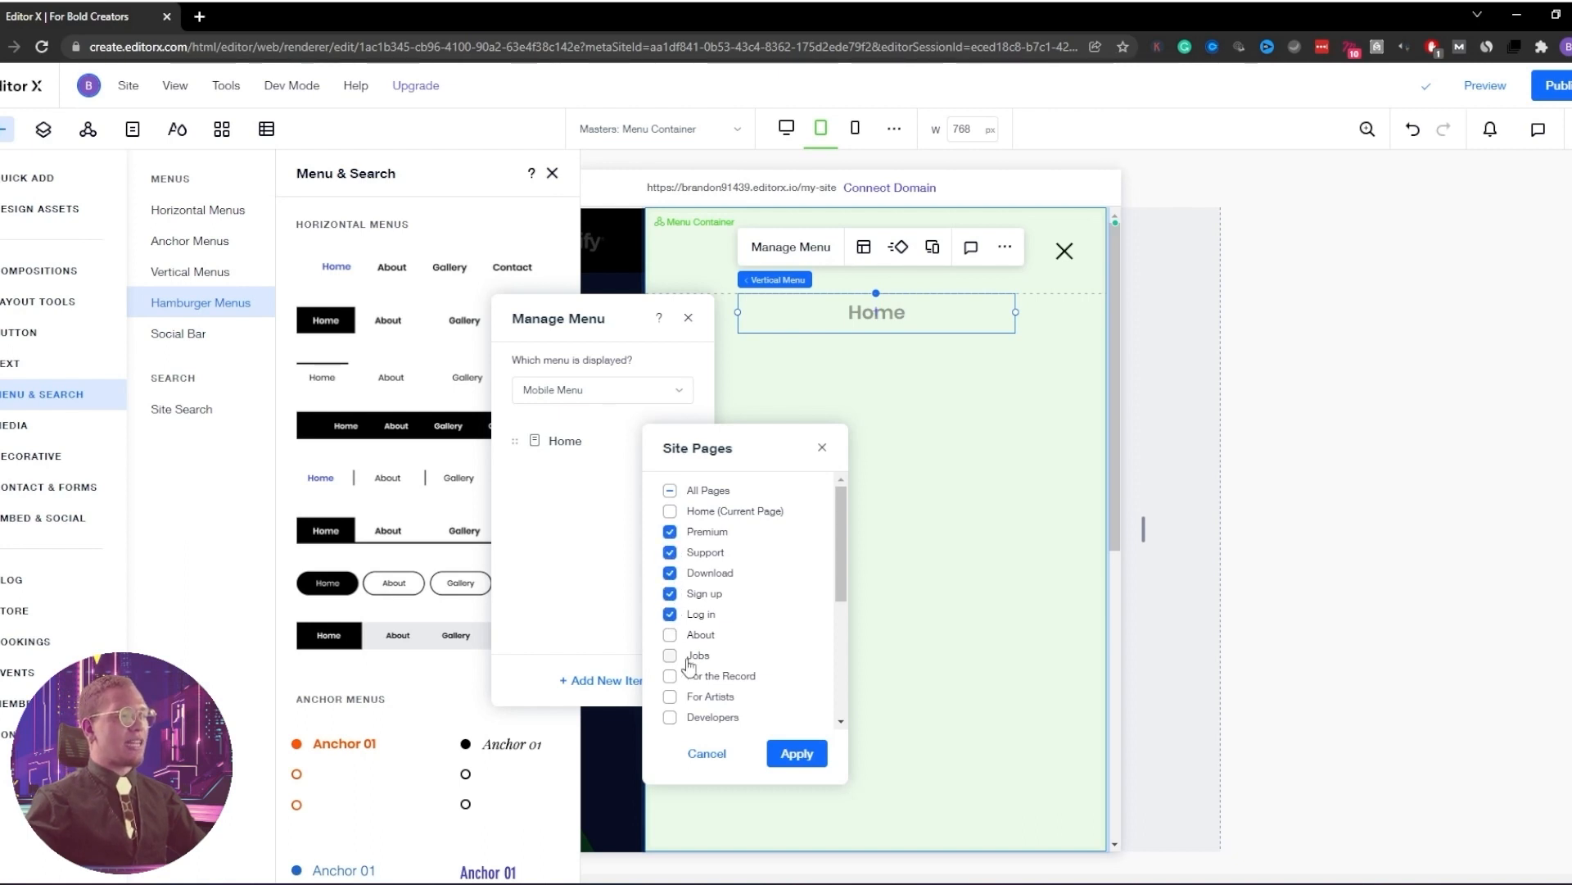
left_click(794, 753)
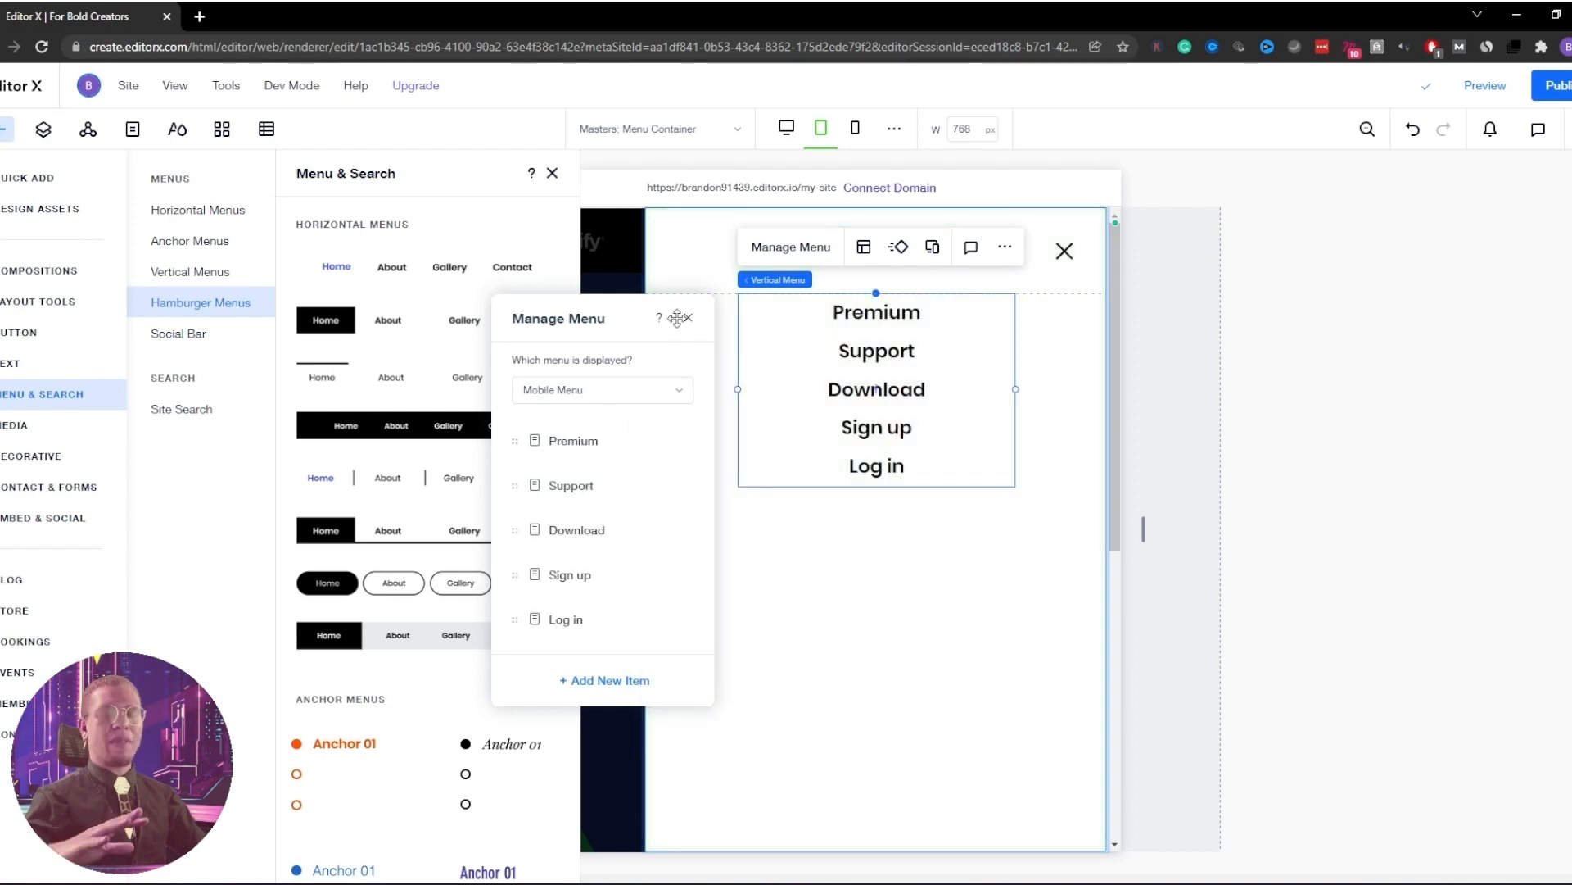
Close the menu panels and exit the hamburger menu overlay
left_click(687, 319)
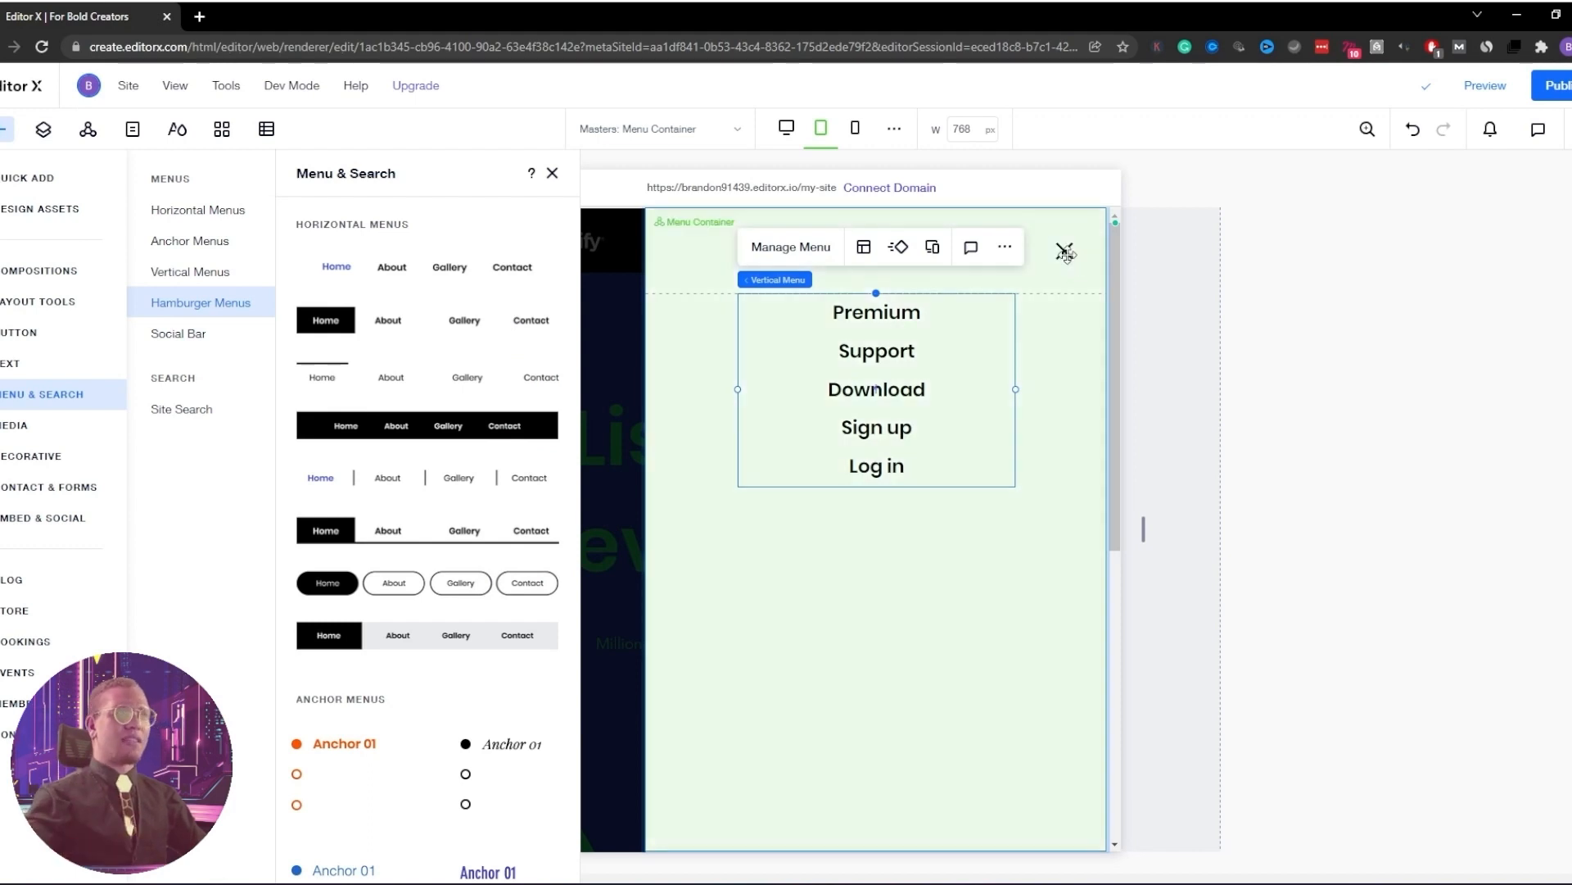
left_click(1064, 251)
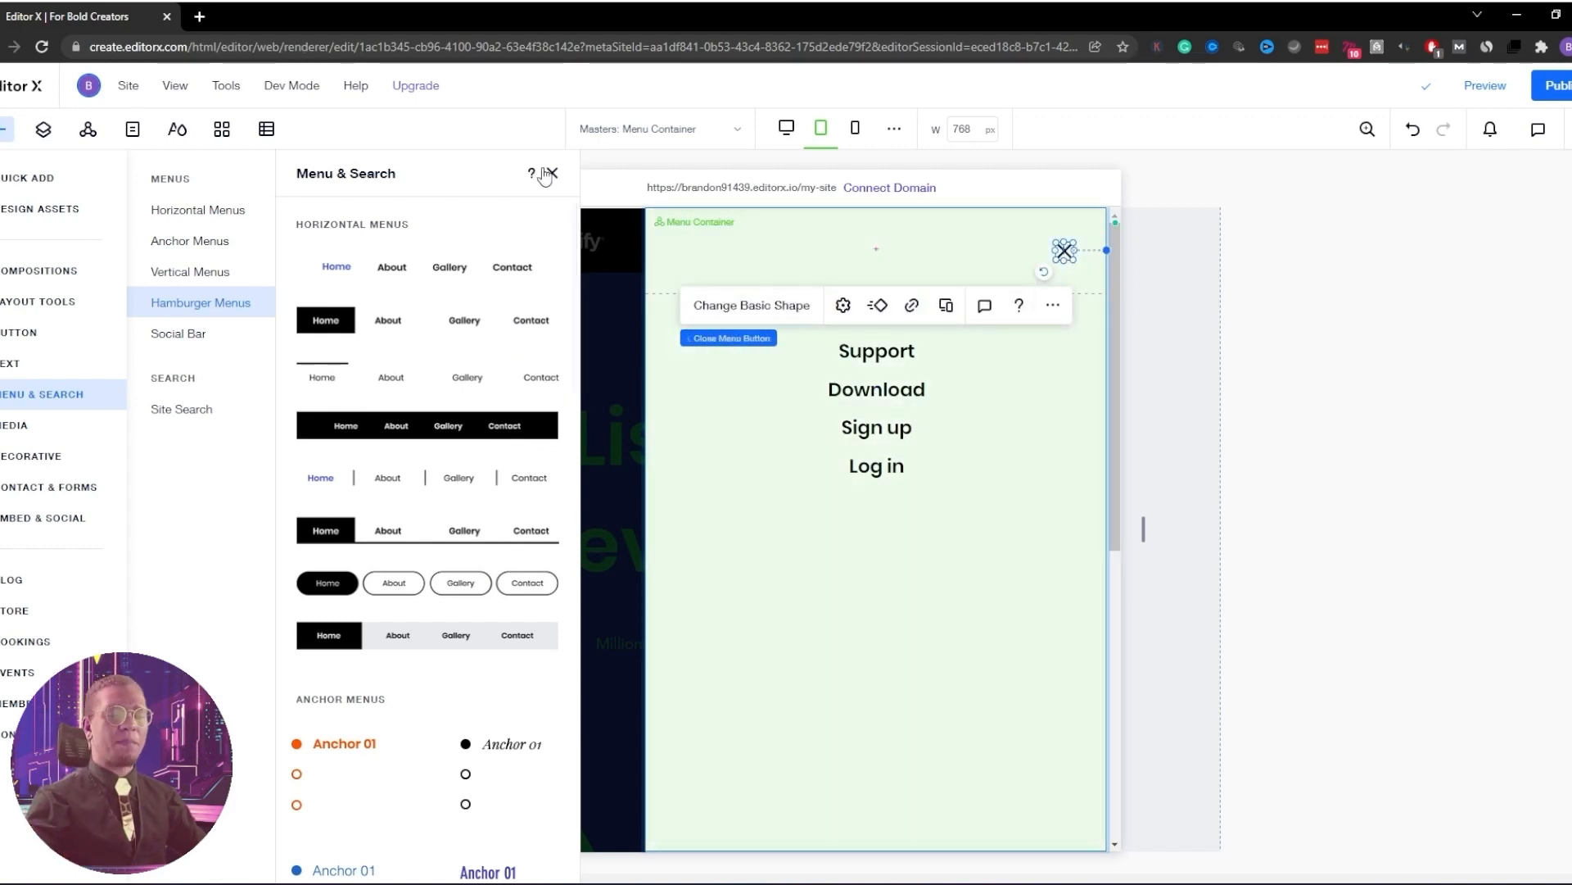
left_click(551, 173)
left_click(572, 282)
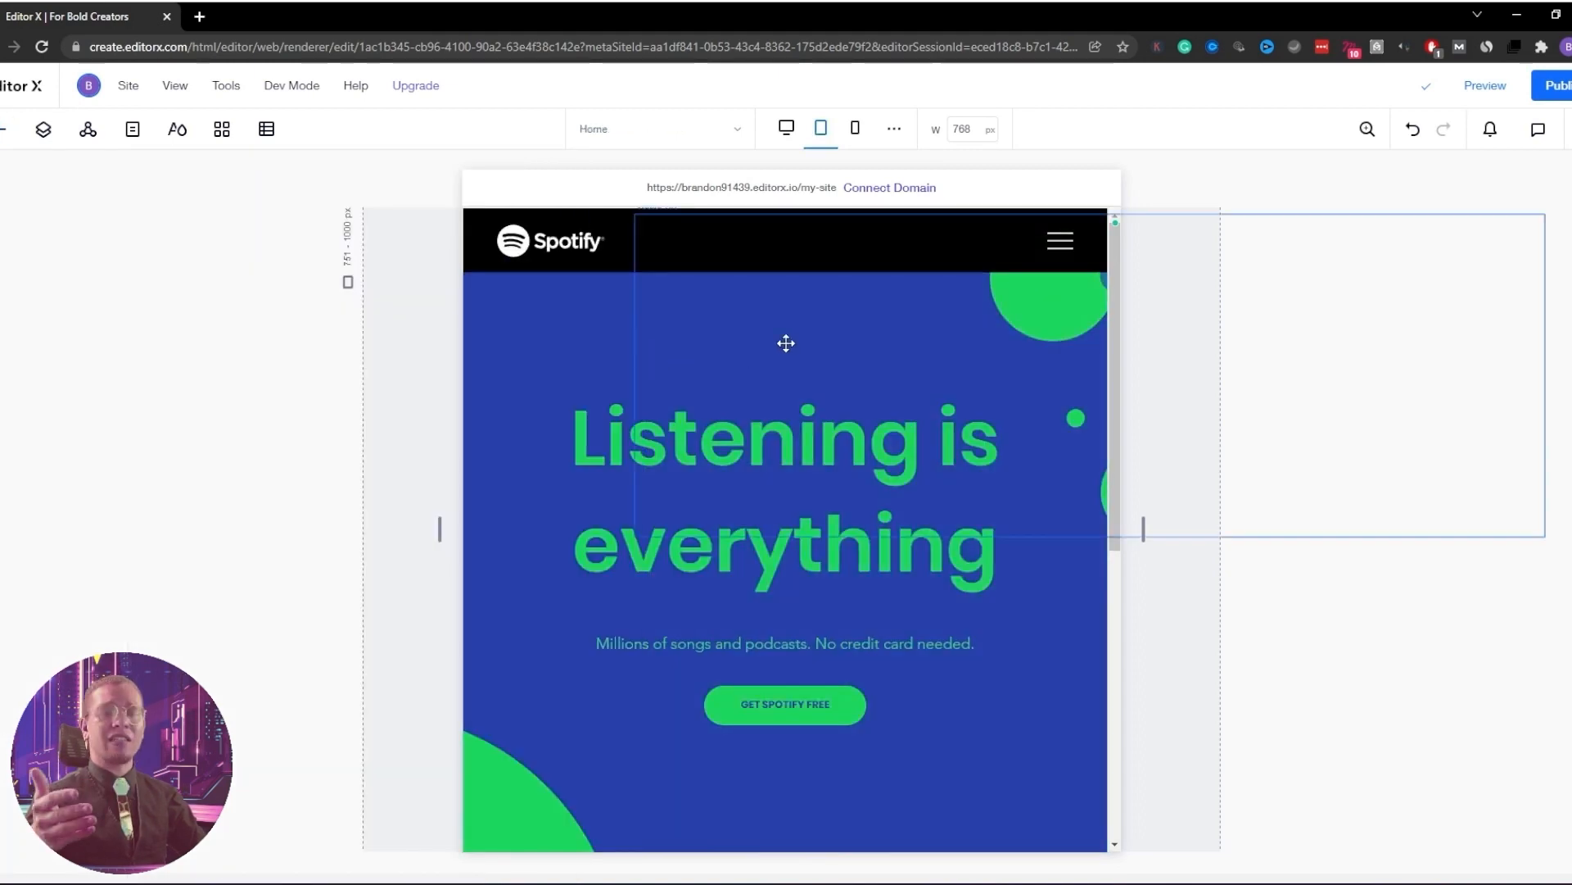
scroll(942, 459, "down", 5)
scroll(942, 483, "down", 4)
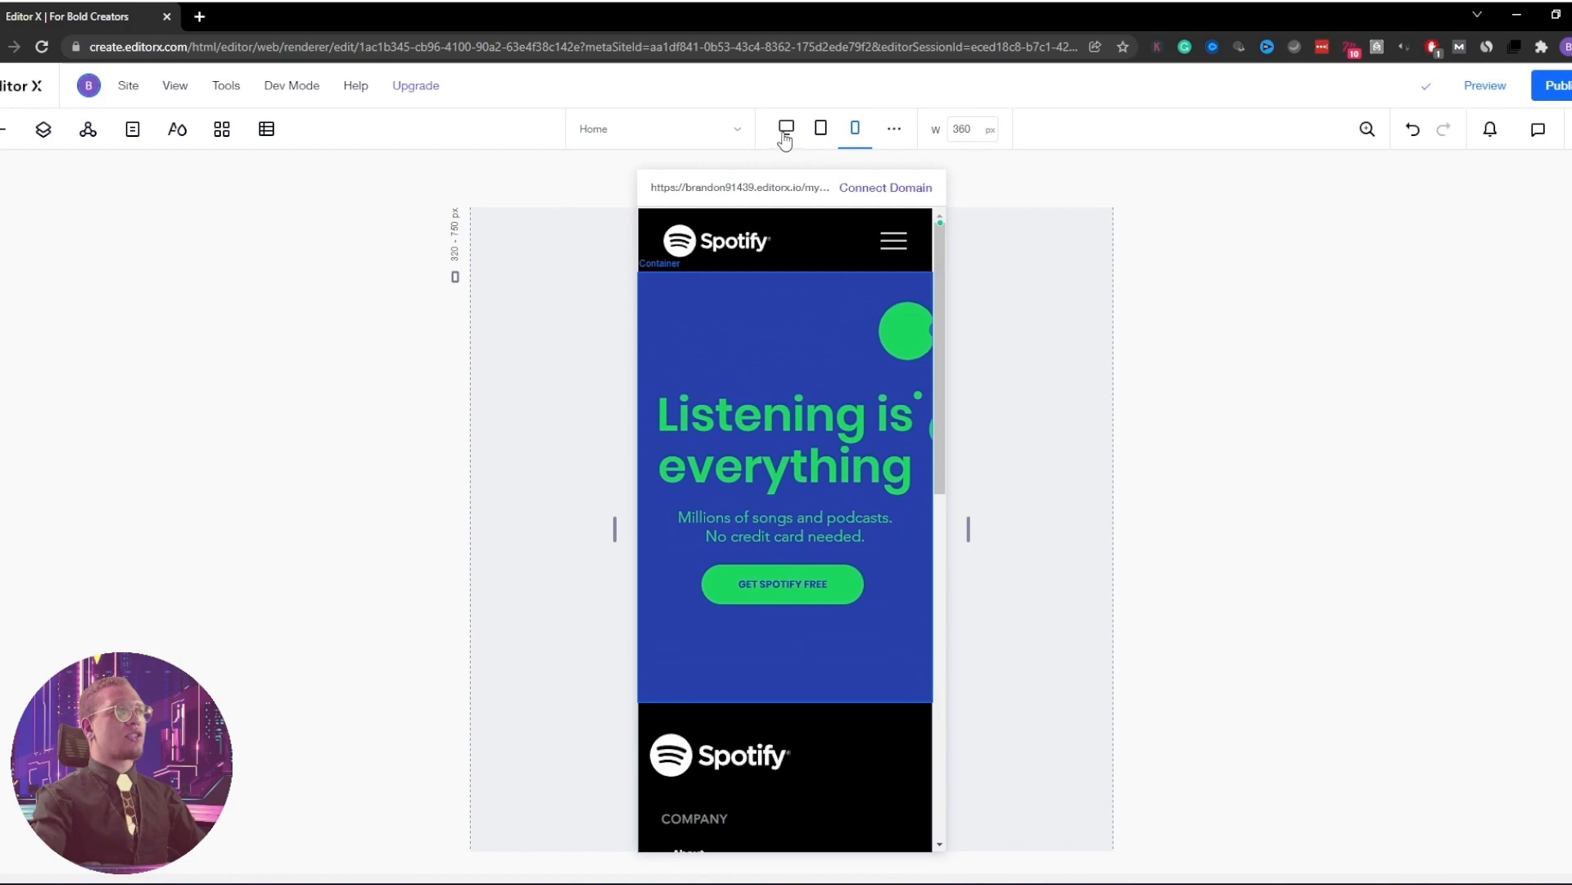
left_click(785, 137)
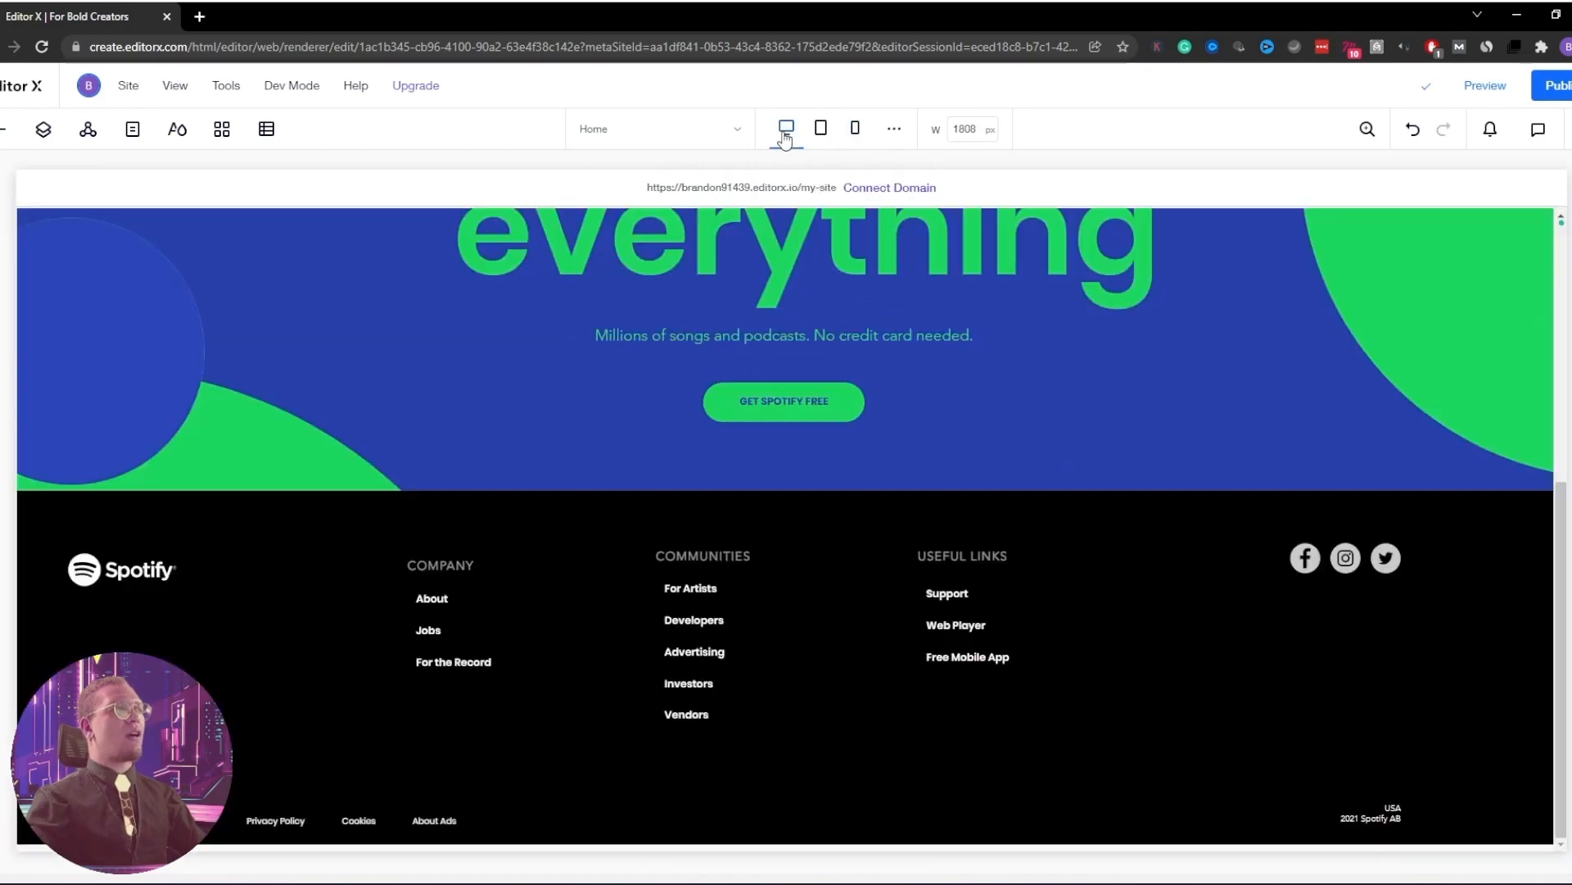
scroll(565, 358, "up", 5)
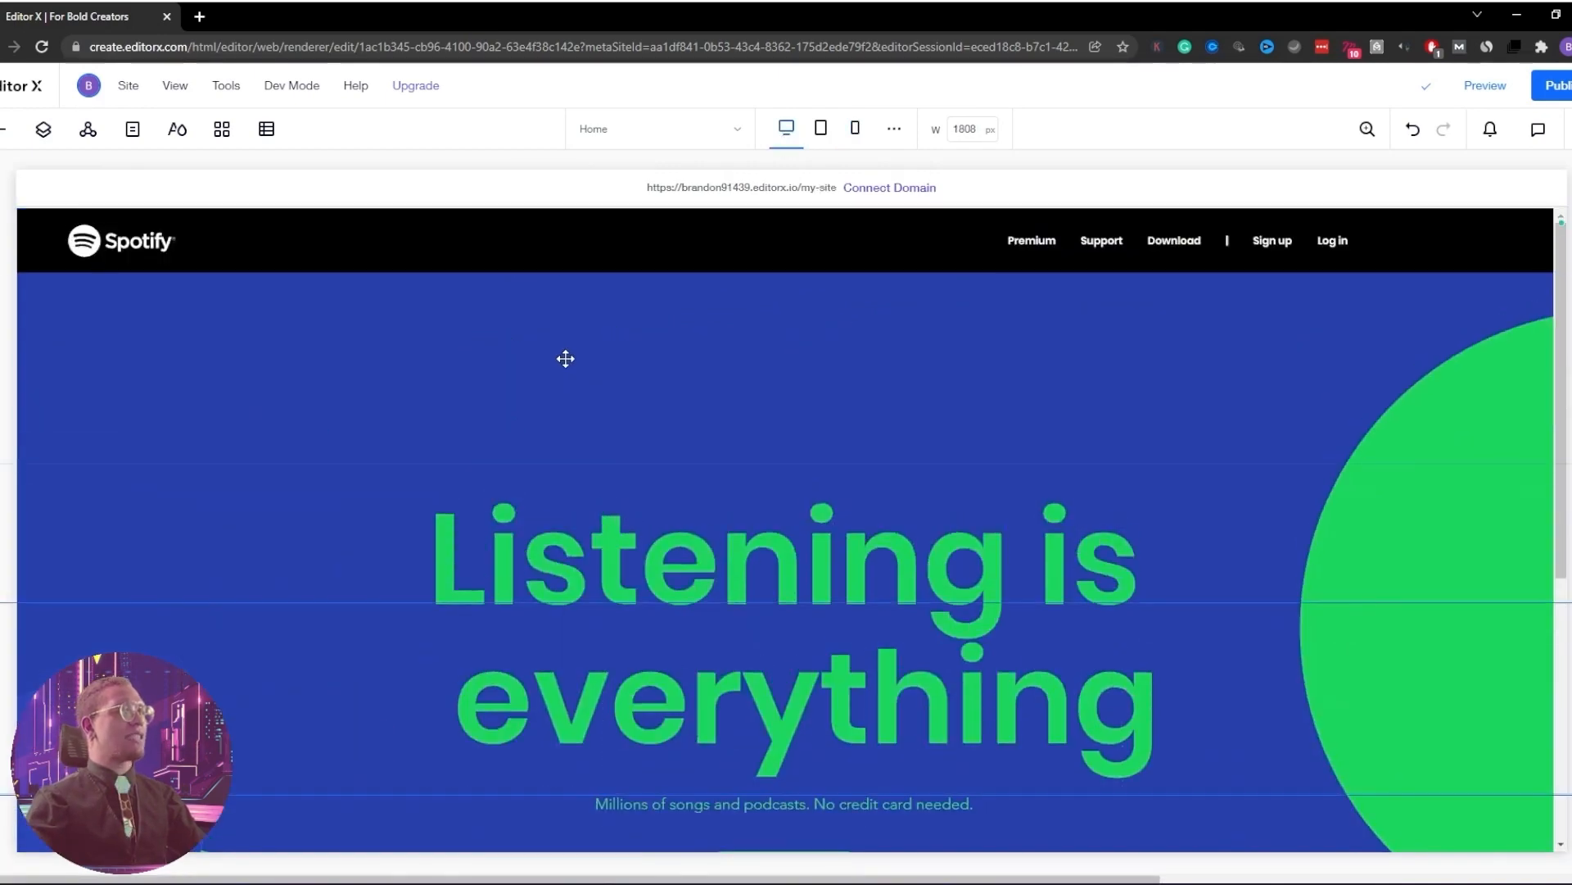
scroll(580, 367, "down", 1)
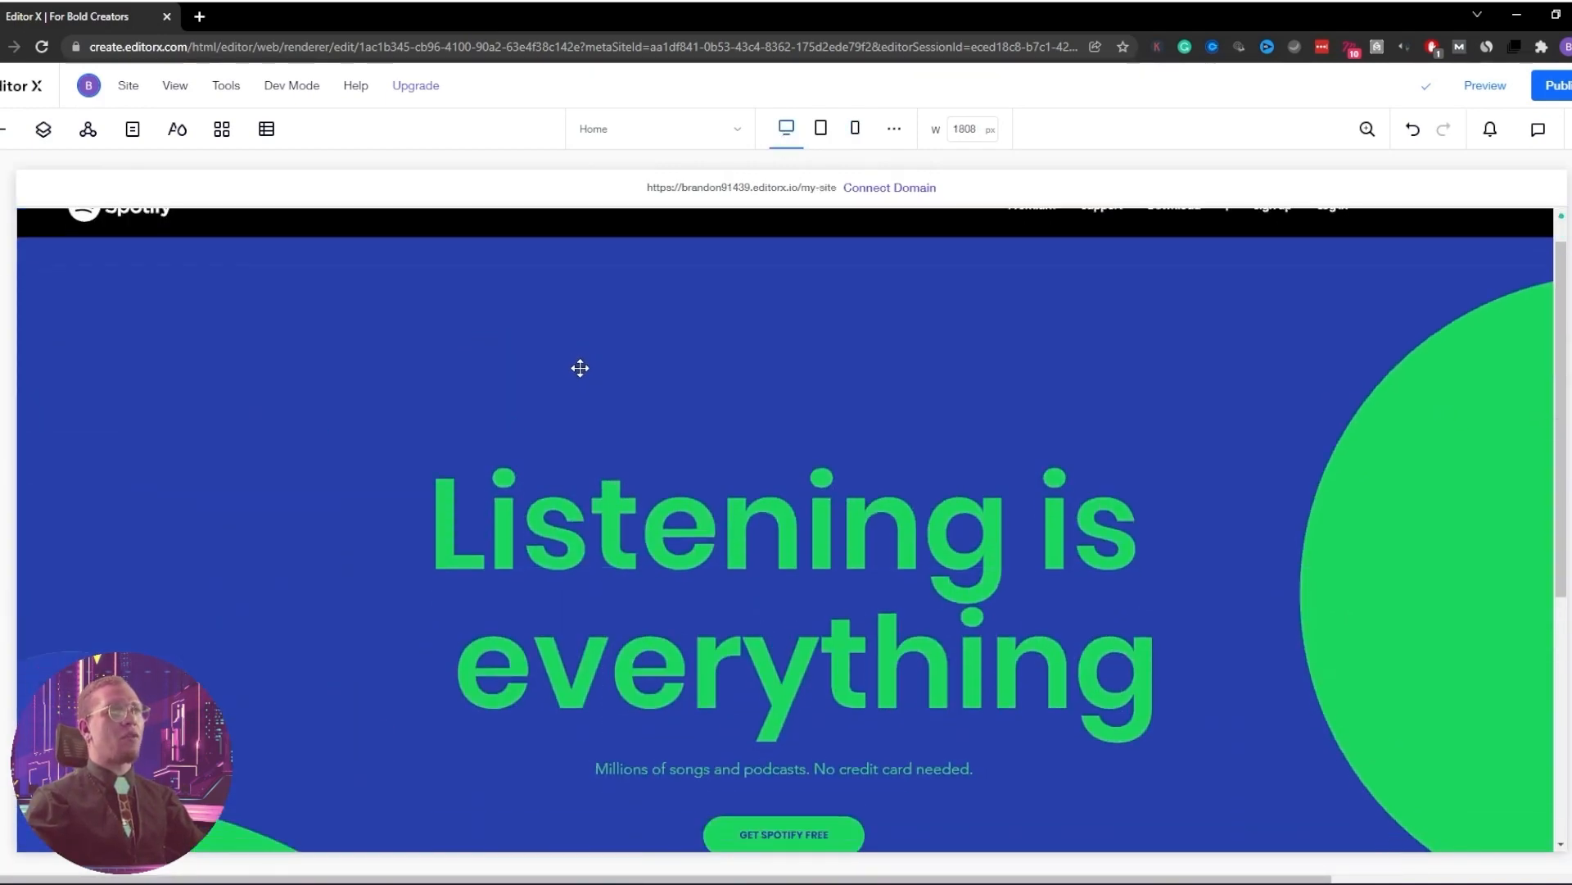
scroll(580, 367, "down", 3)
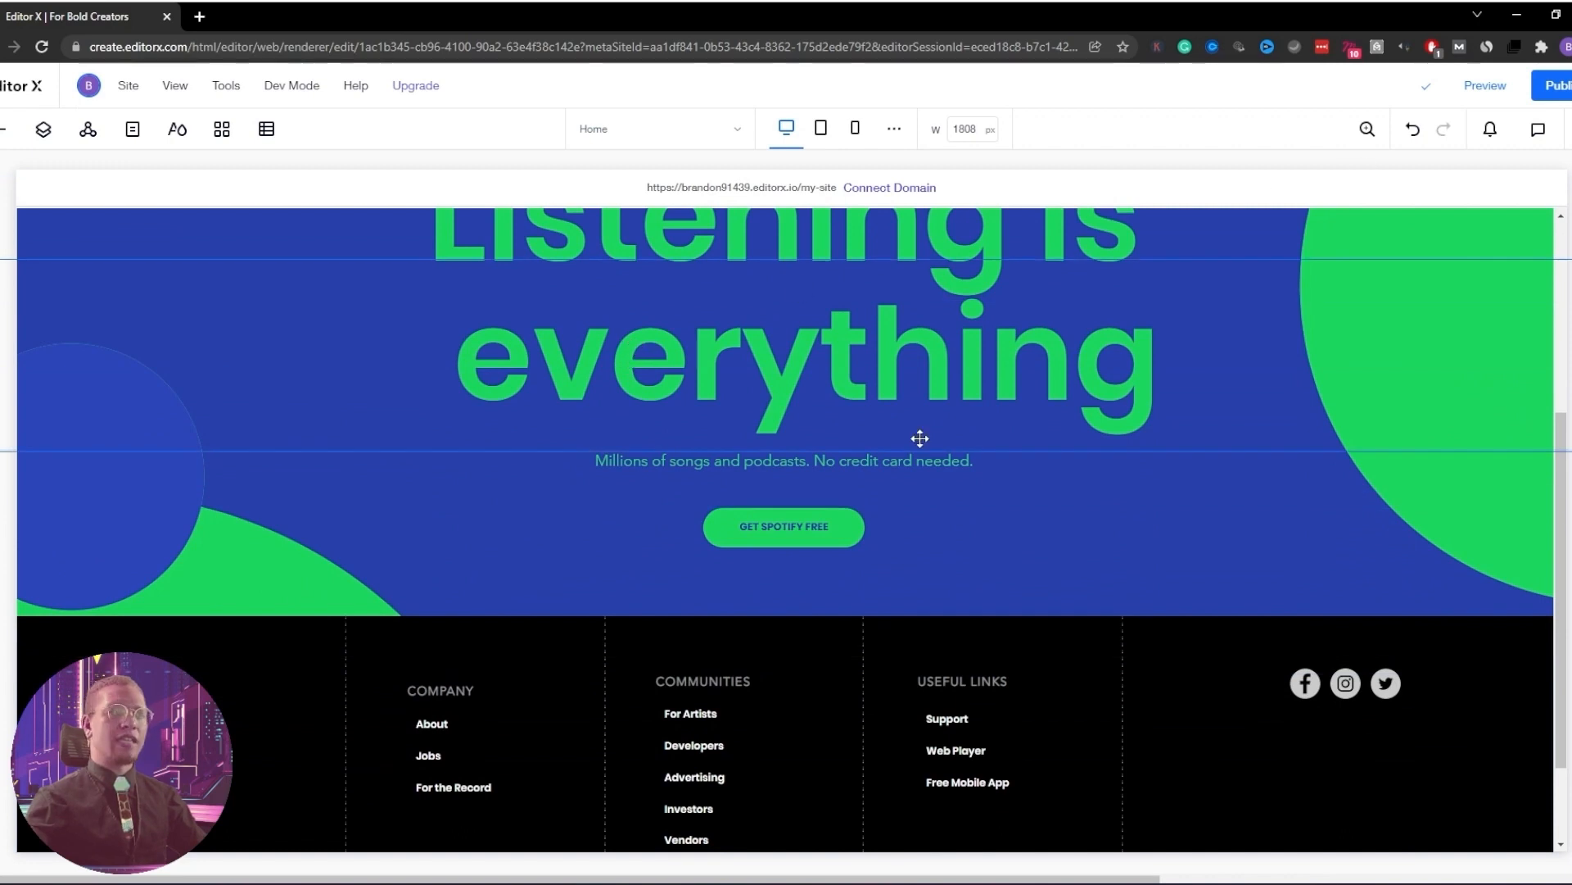
scroll(726, 524, "down", 2)
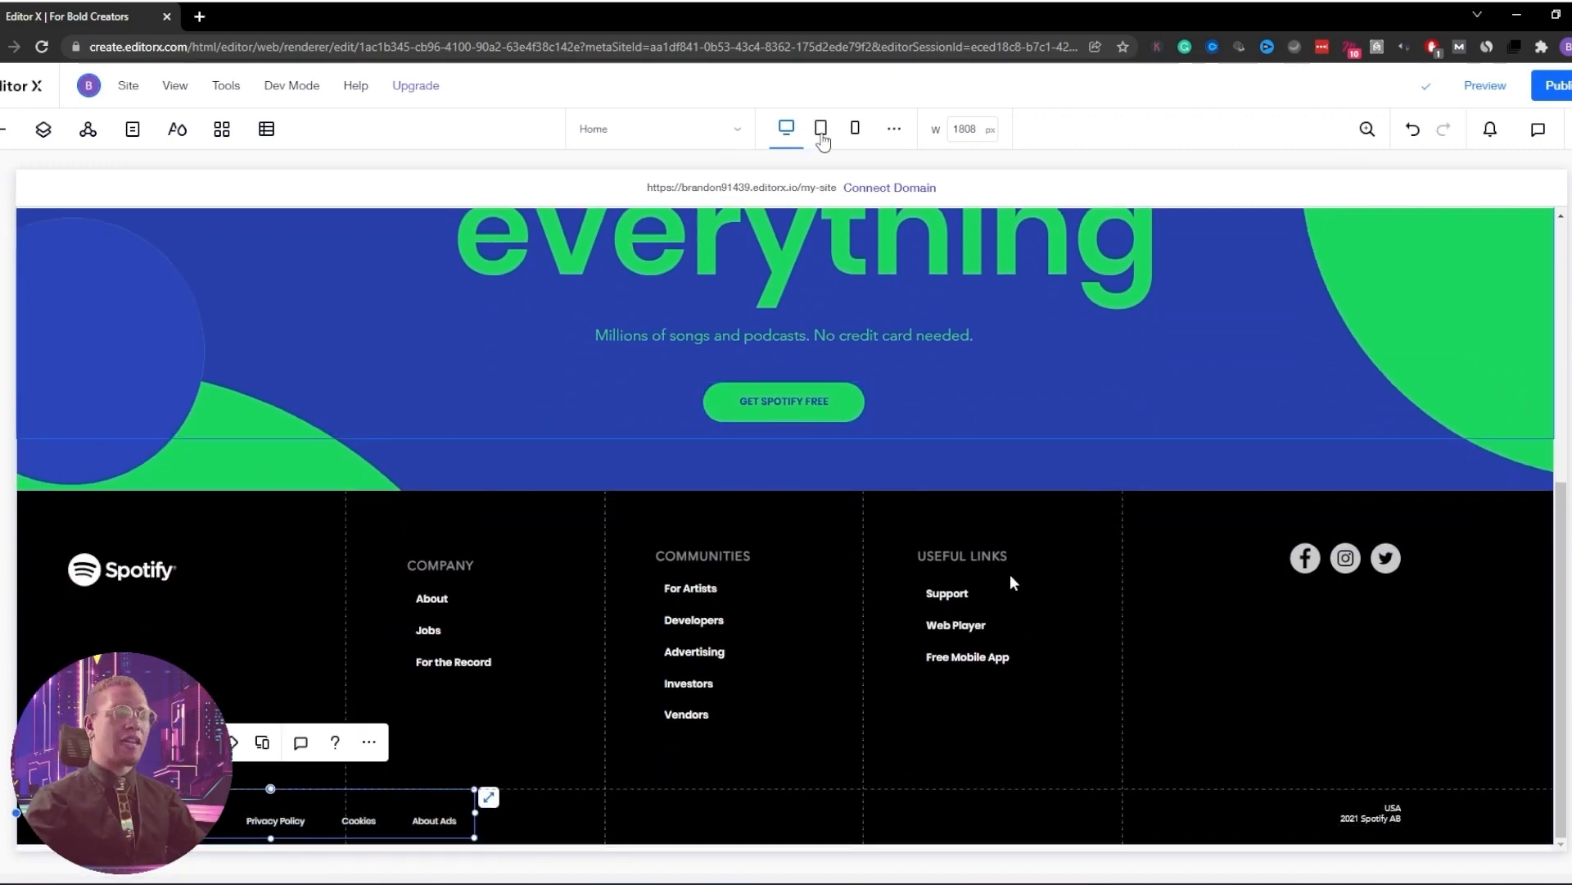
left_click(821, 131)
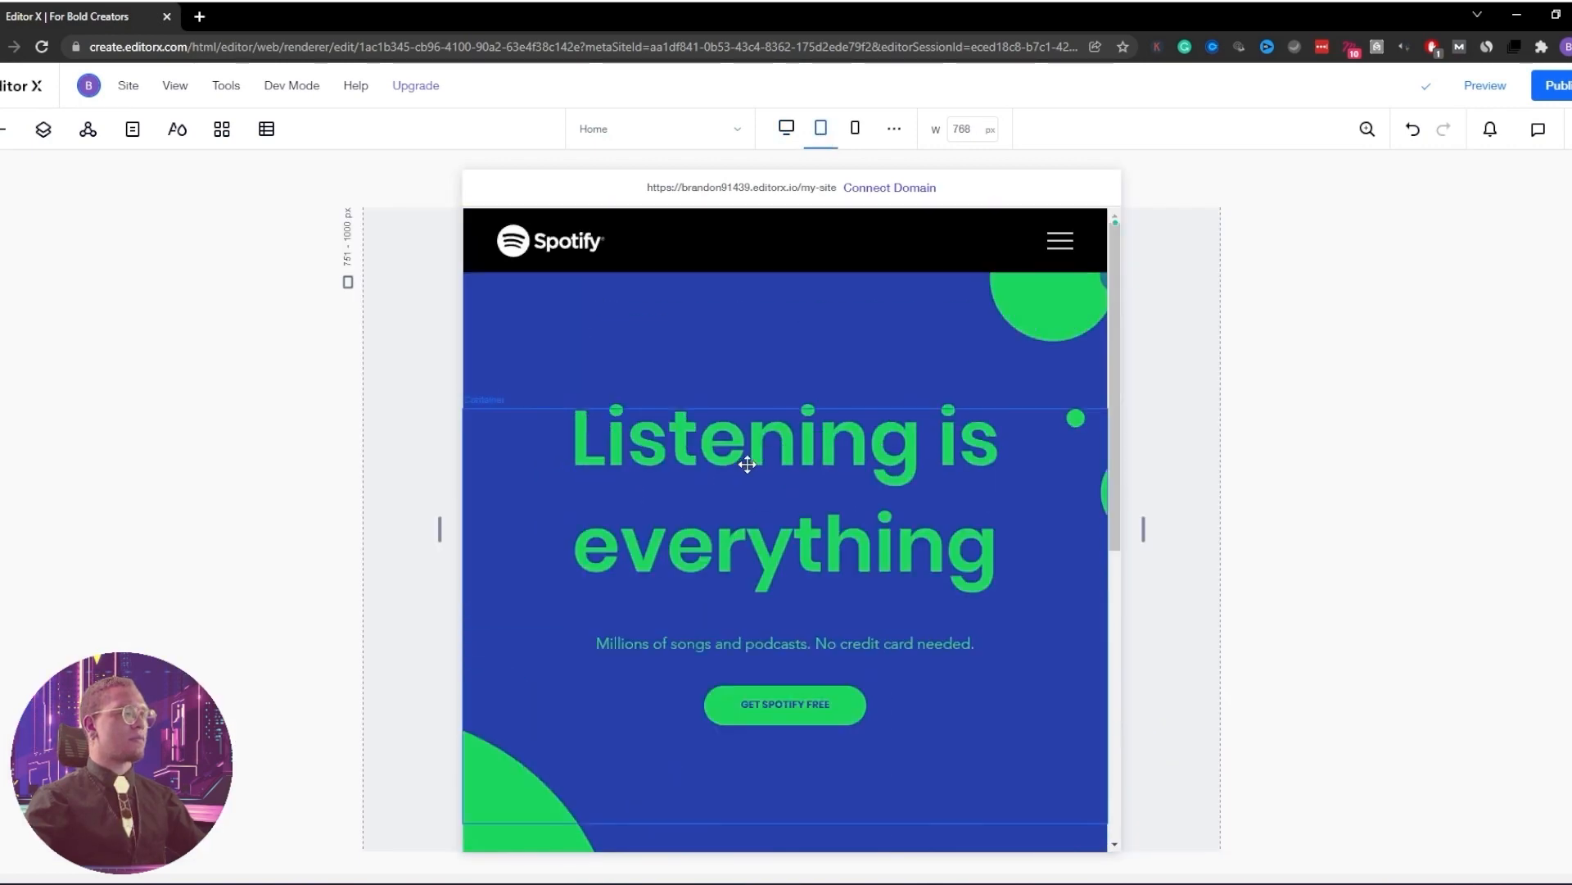
left_click(857, 131)
left_click(786, 128)
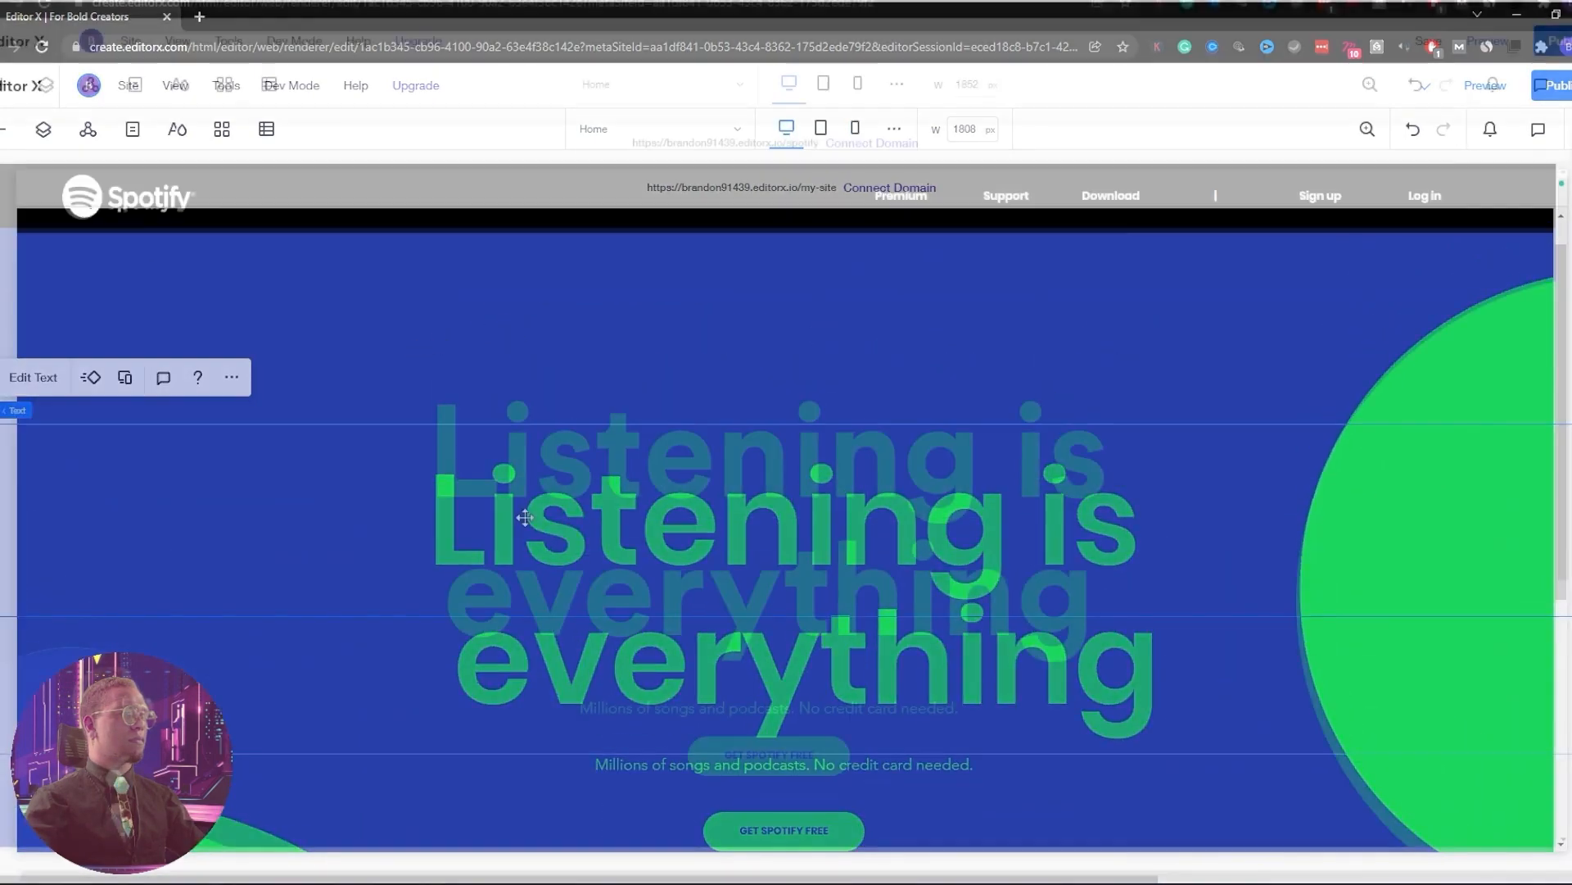
left_click_drag(1564, 502, 1568, 414)
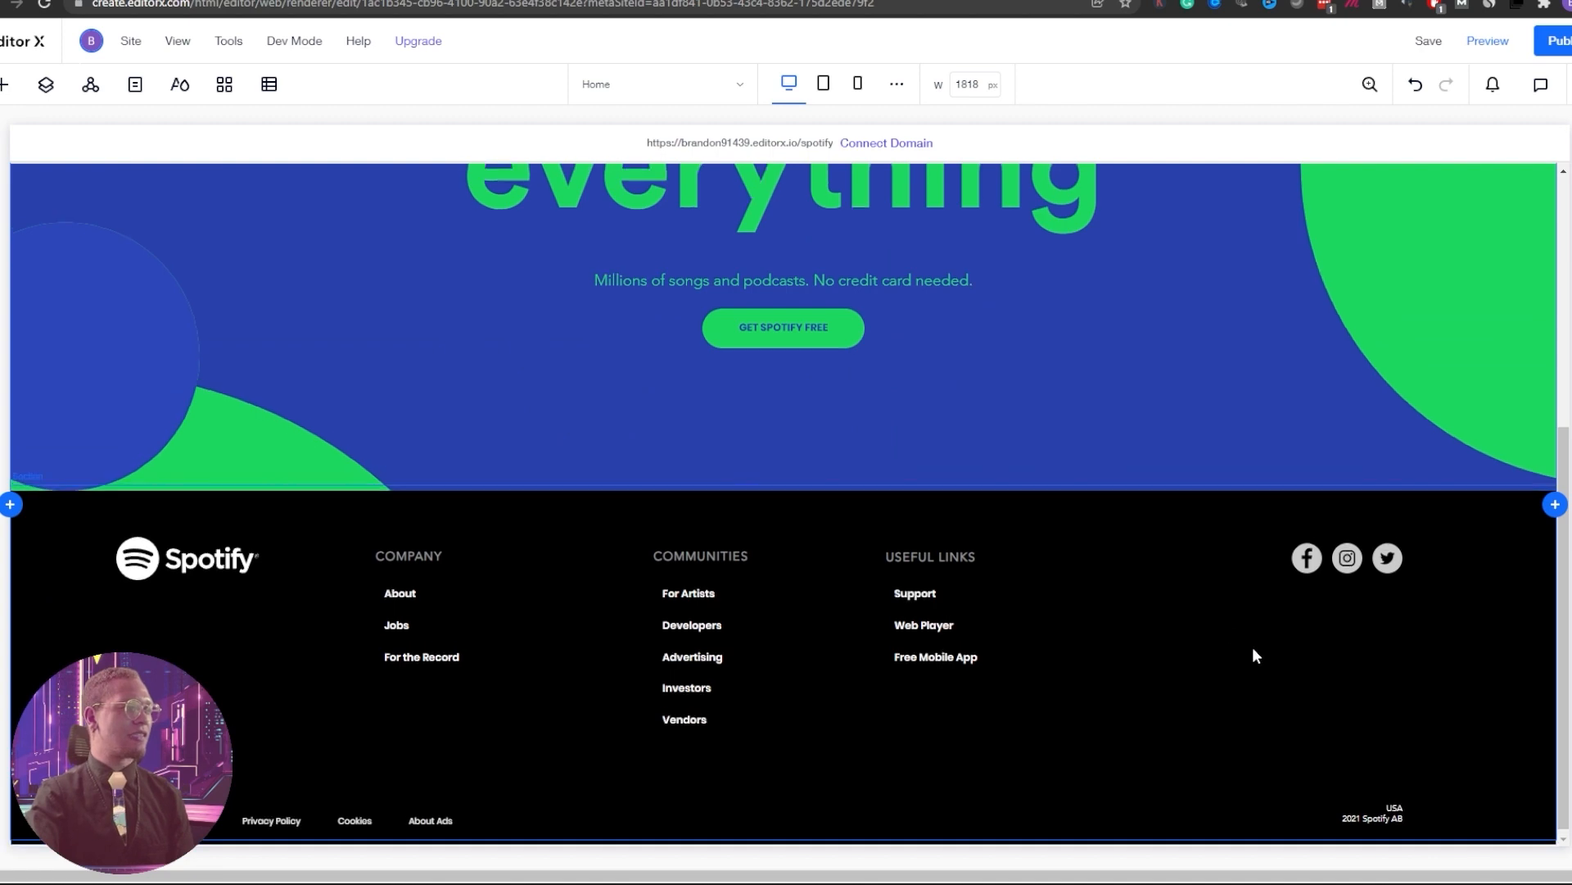
scroll(1237, 638, "up", 5)
left_click_drag(1558, 487, 1122, 464)
scroll(844, 485, "down", 10)
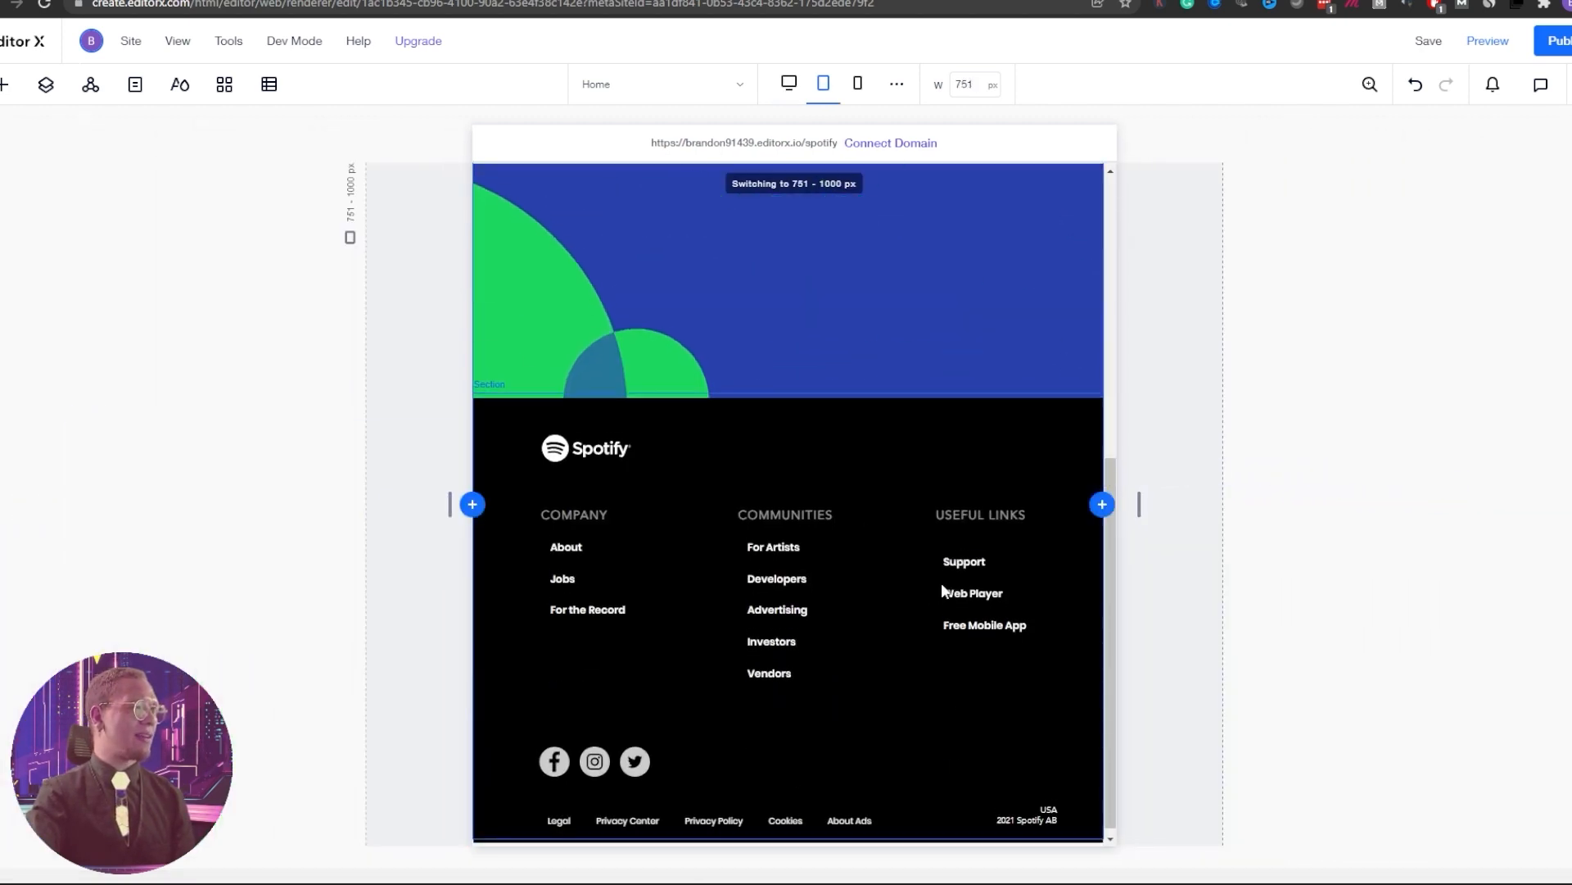
scroll(942, 591, "up", 7)
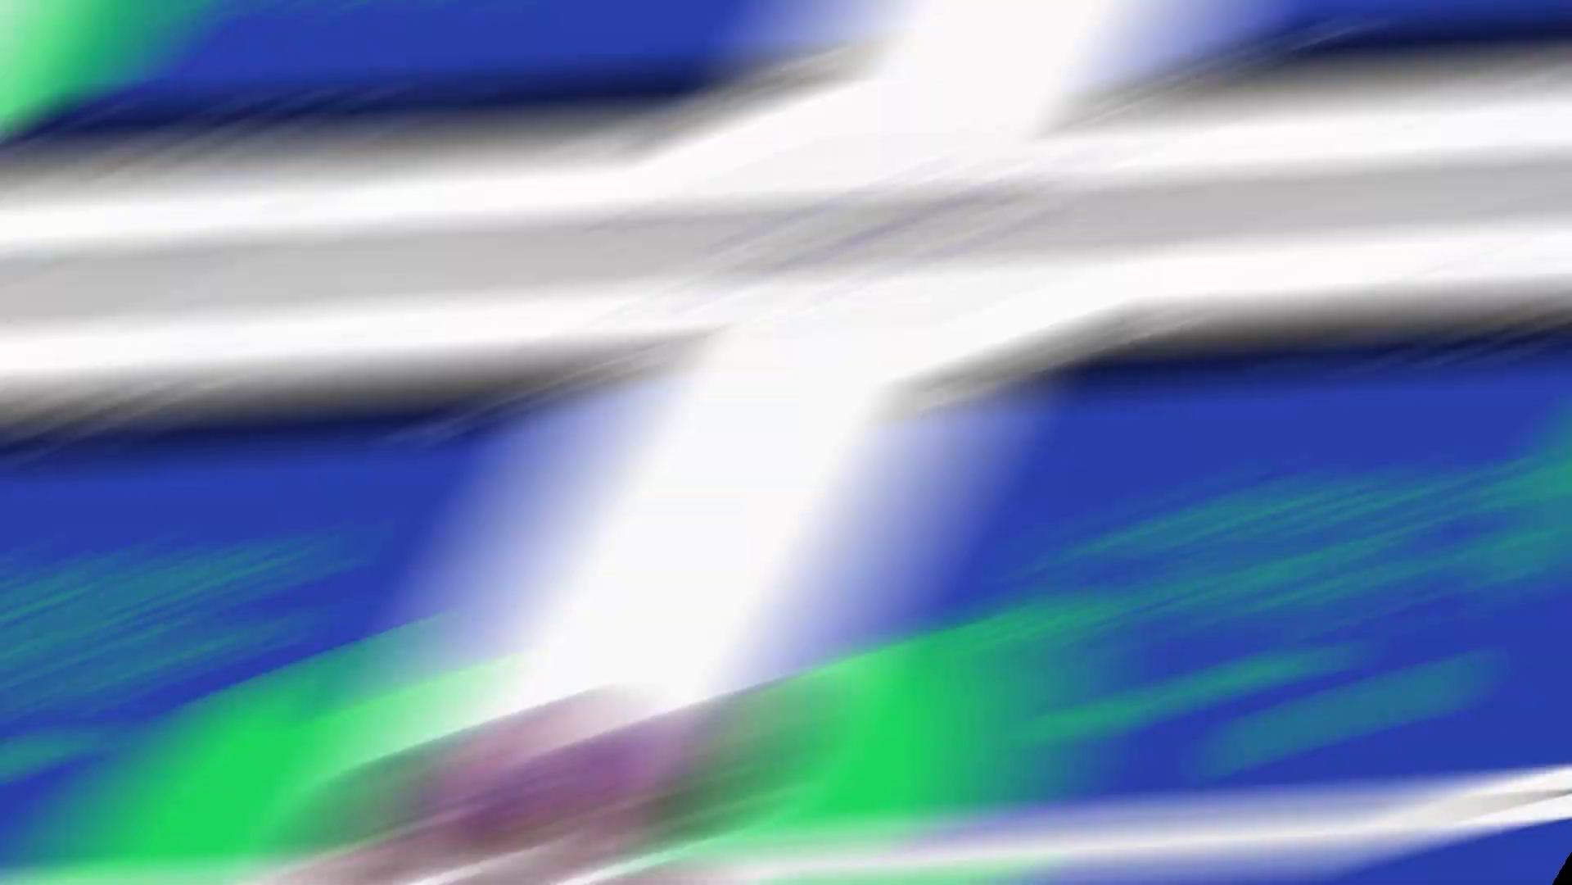